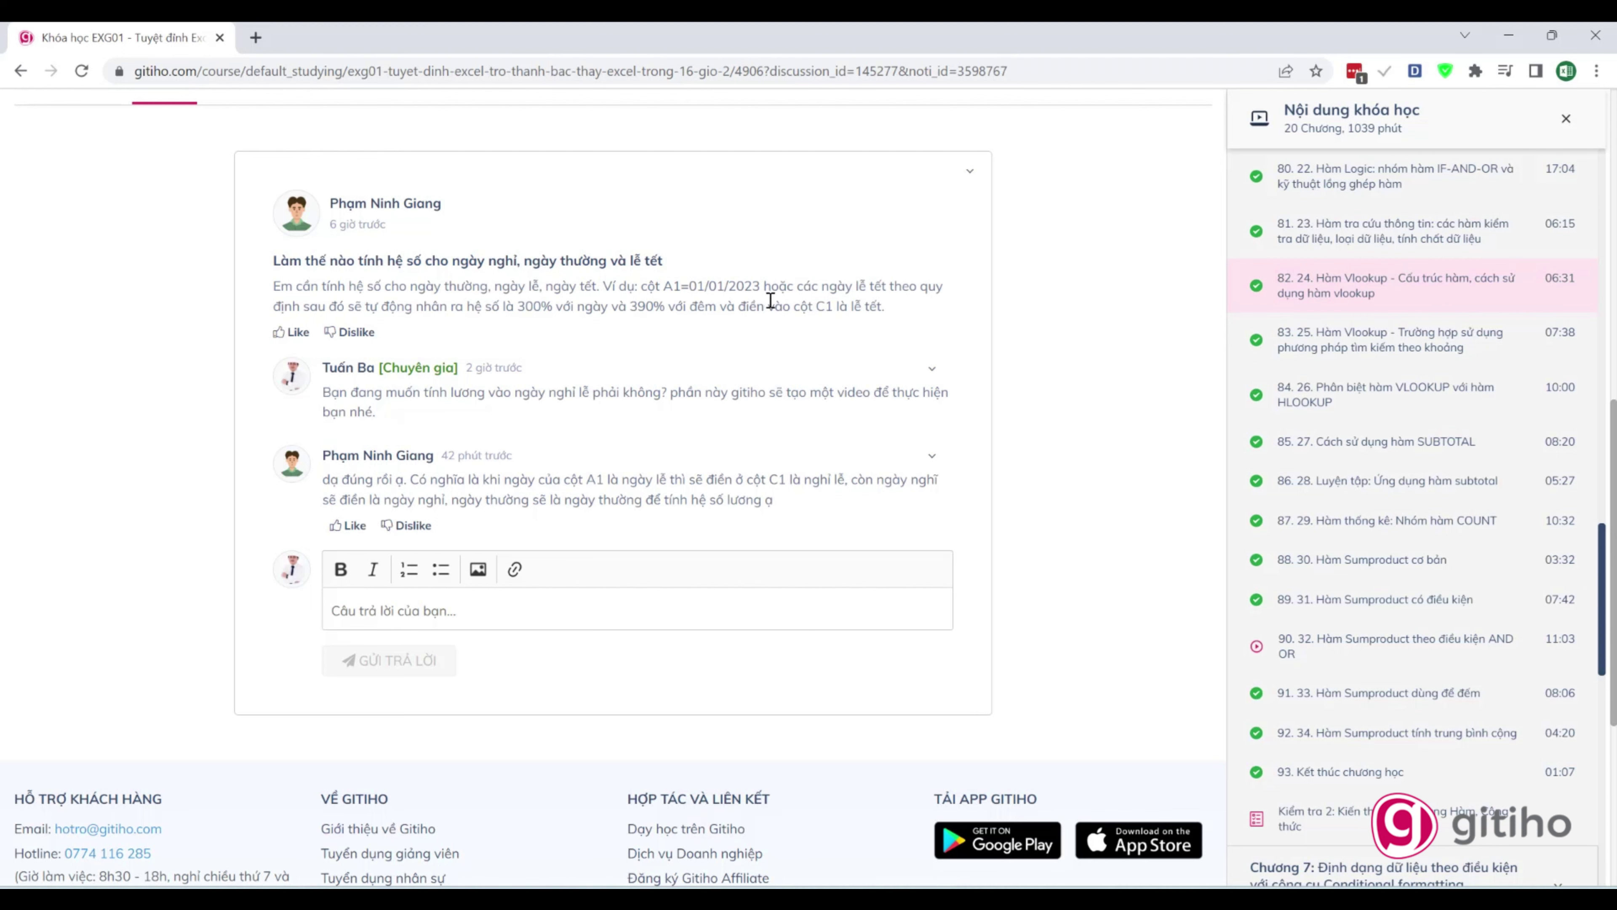
# Step: Launch Excel from the system search
pyautogui.press('super')
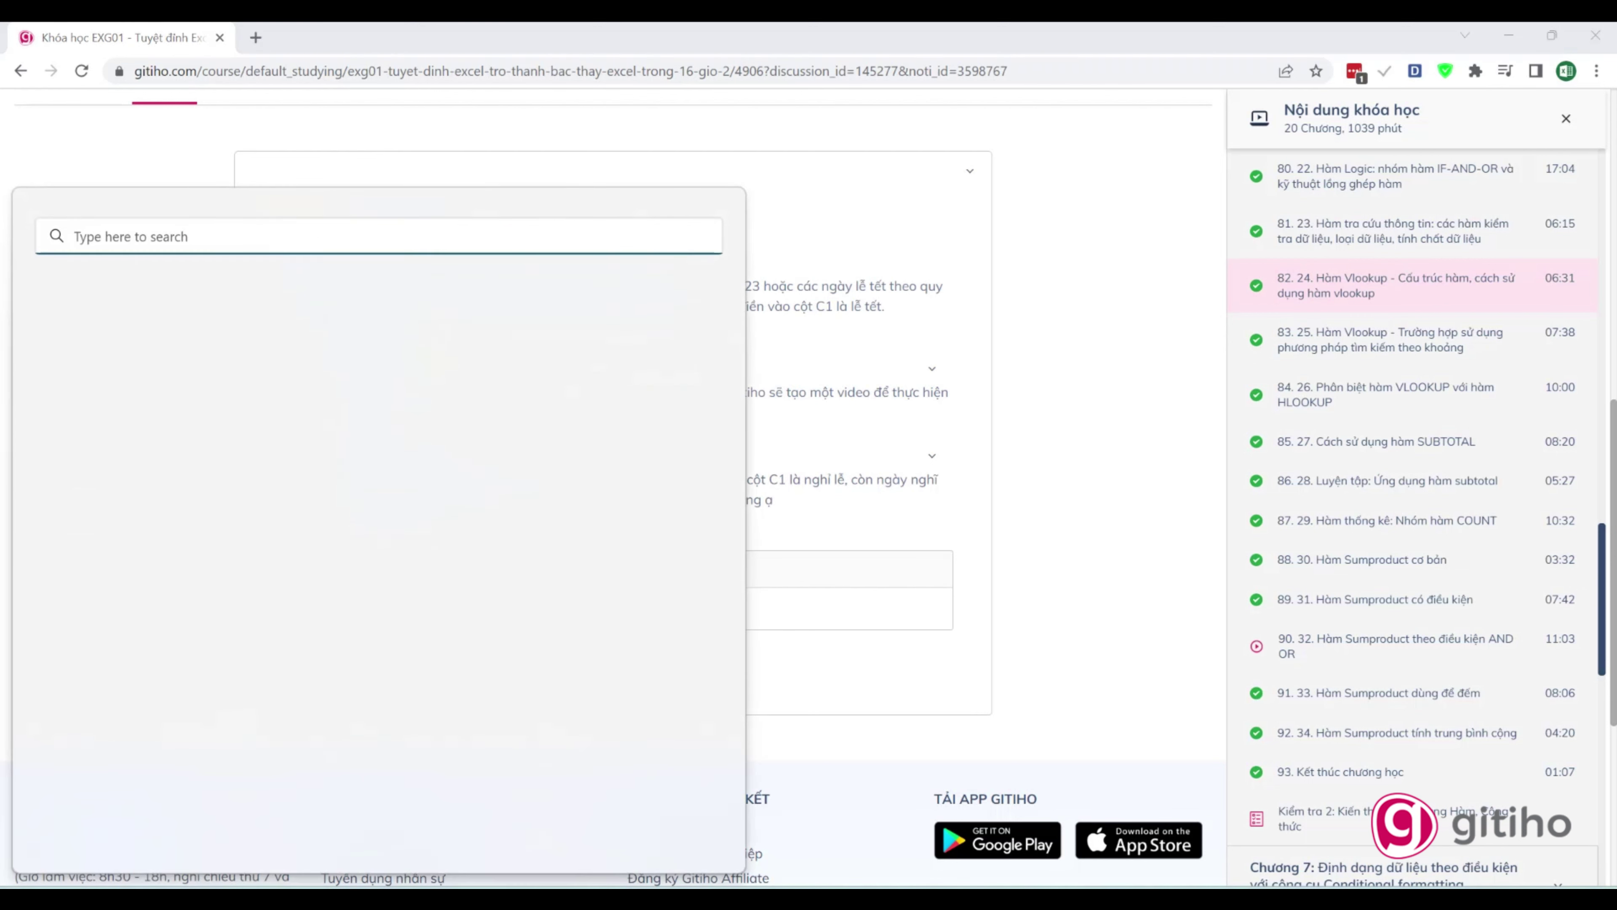
pyautogui.write('excel')
pyautogui.press('Return')
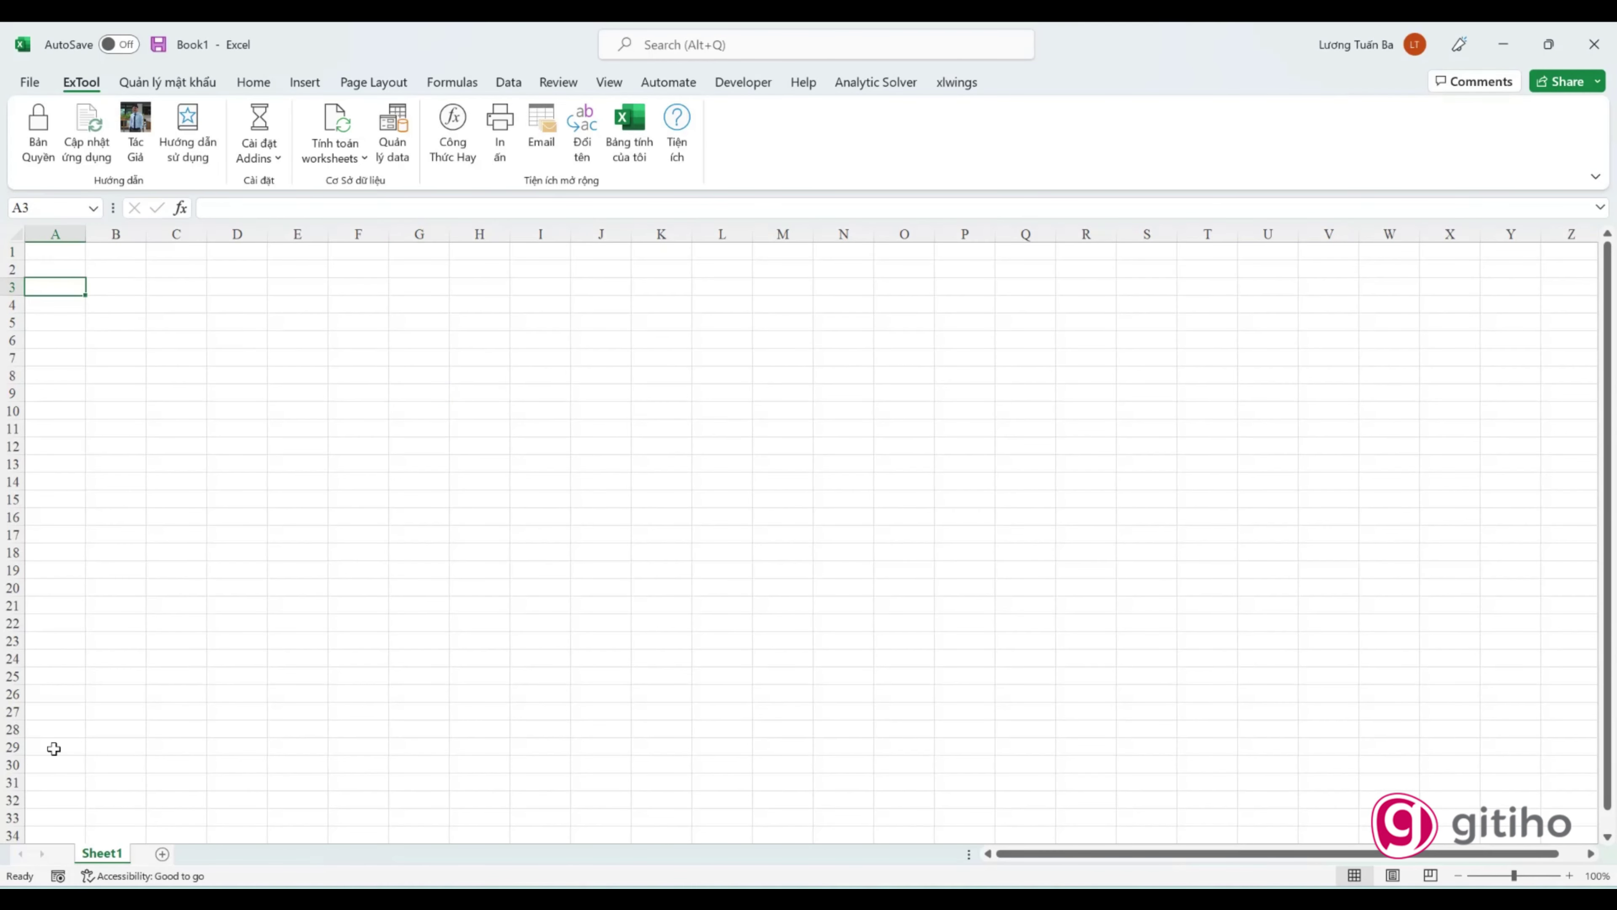
# Step: Rename Sheet1 to ThongTin and add a second sheet named CauHinh
pyautogui.rightClick(102, 856)
pyautogui.click(168, 637)
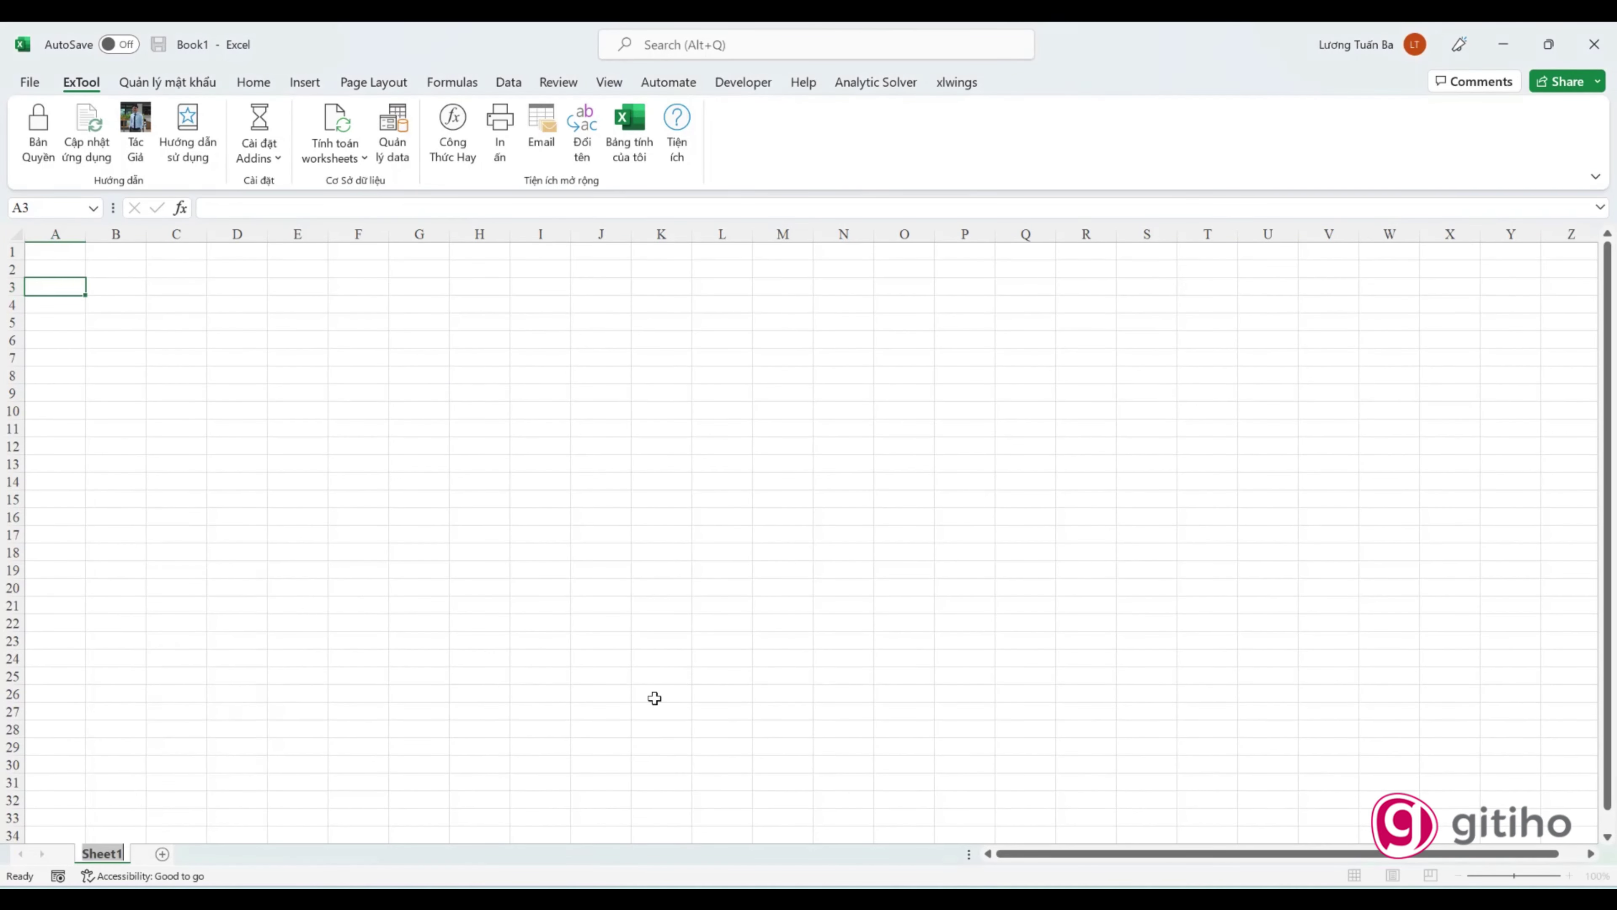
pyautogui.write('Th')
pyautogui.write('ongTin')
pyautogui.press('Return')
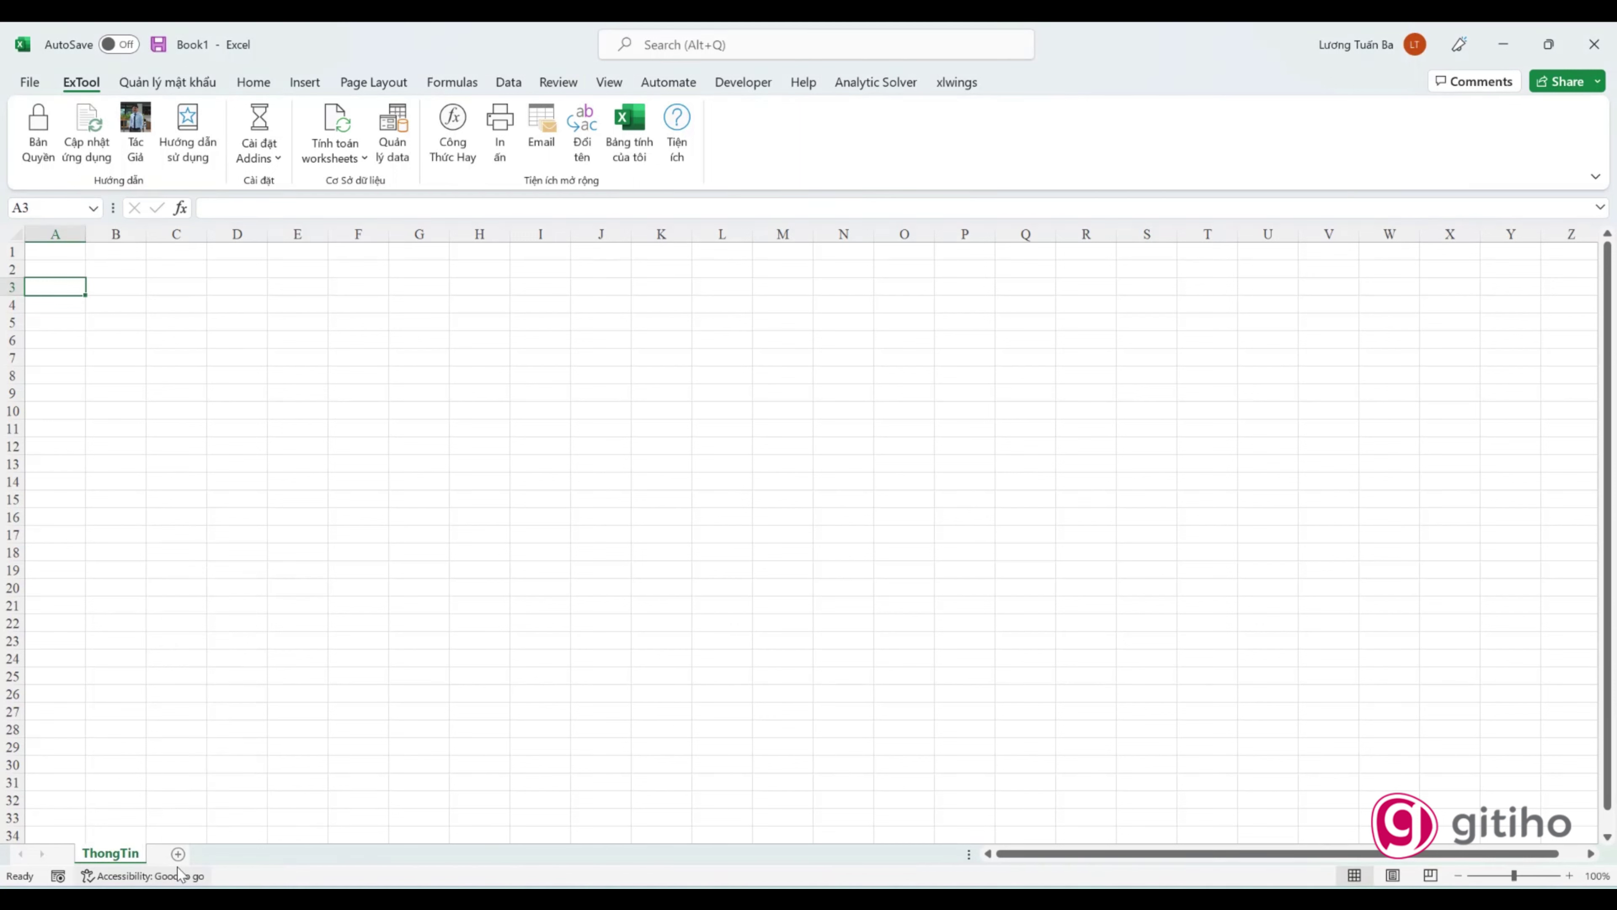
pyautogui.click(178, 853)
pyautogui.rightClick(171, 854)
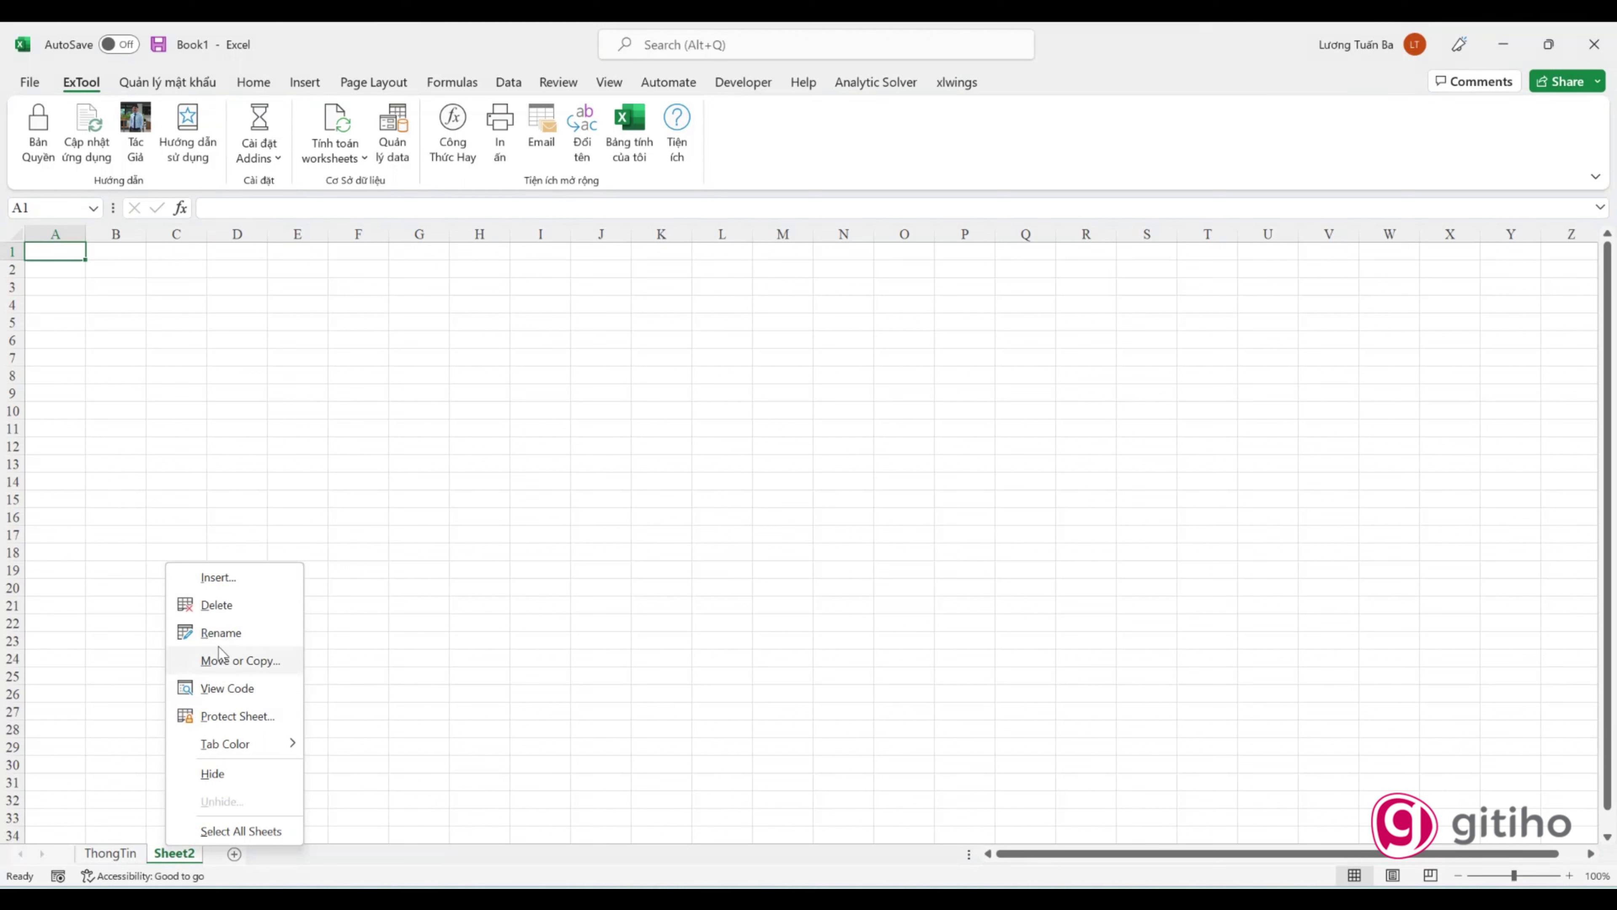
pyautogui.click(221, 632)
pyautogui.write('CauH')
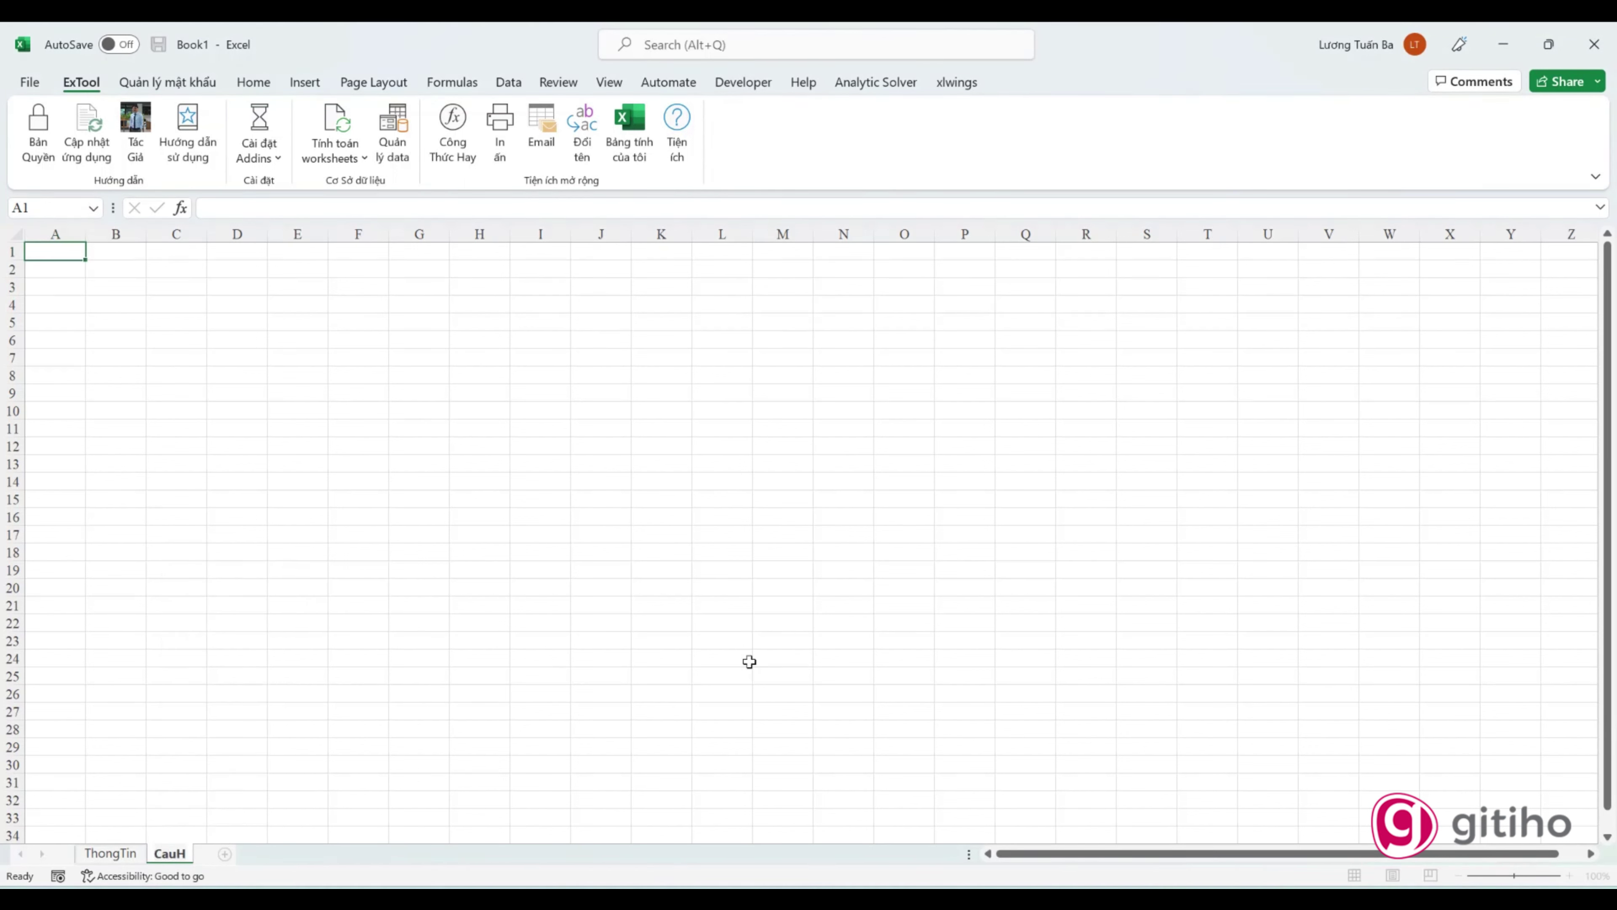
pyautogui.write('inh')
pyautogui.press('Return')
# Step: On CauHinh, put the Tháng header in A1 and fill months 1 through 12 below it
pyautogui.write('Thang')
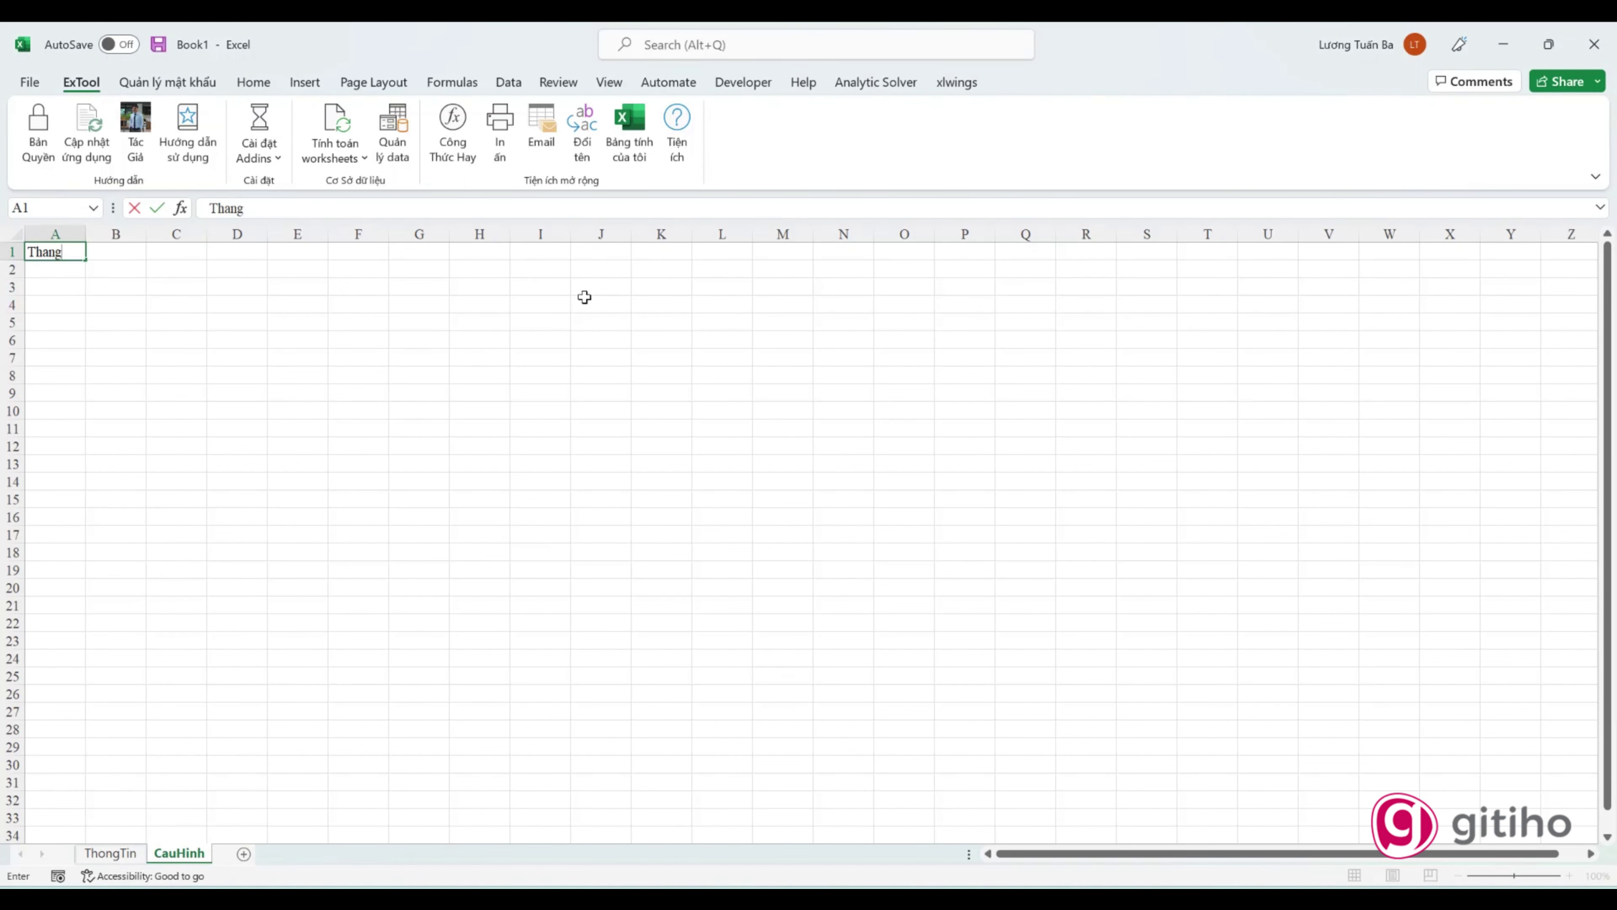
pyautogui.press('Return')
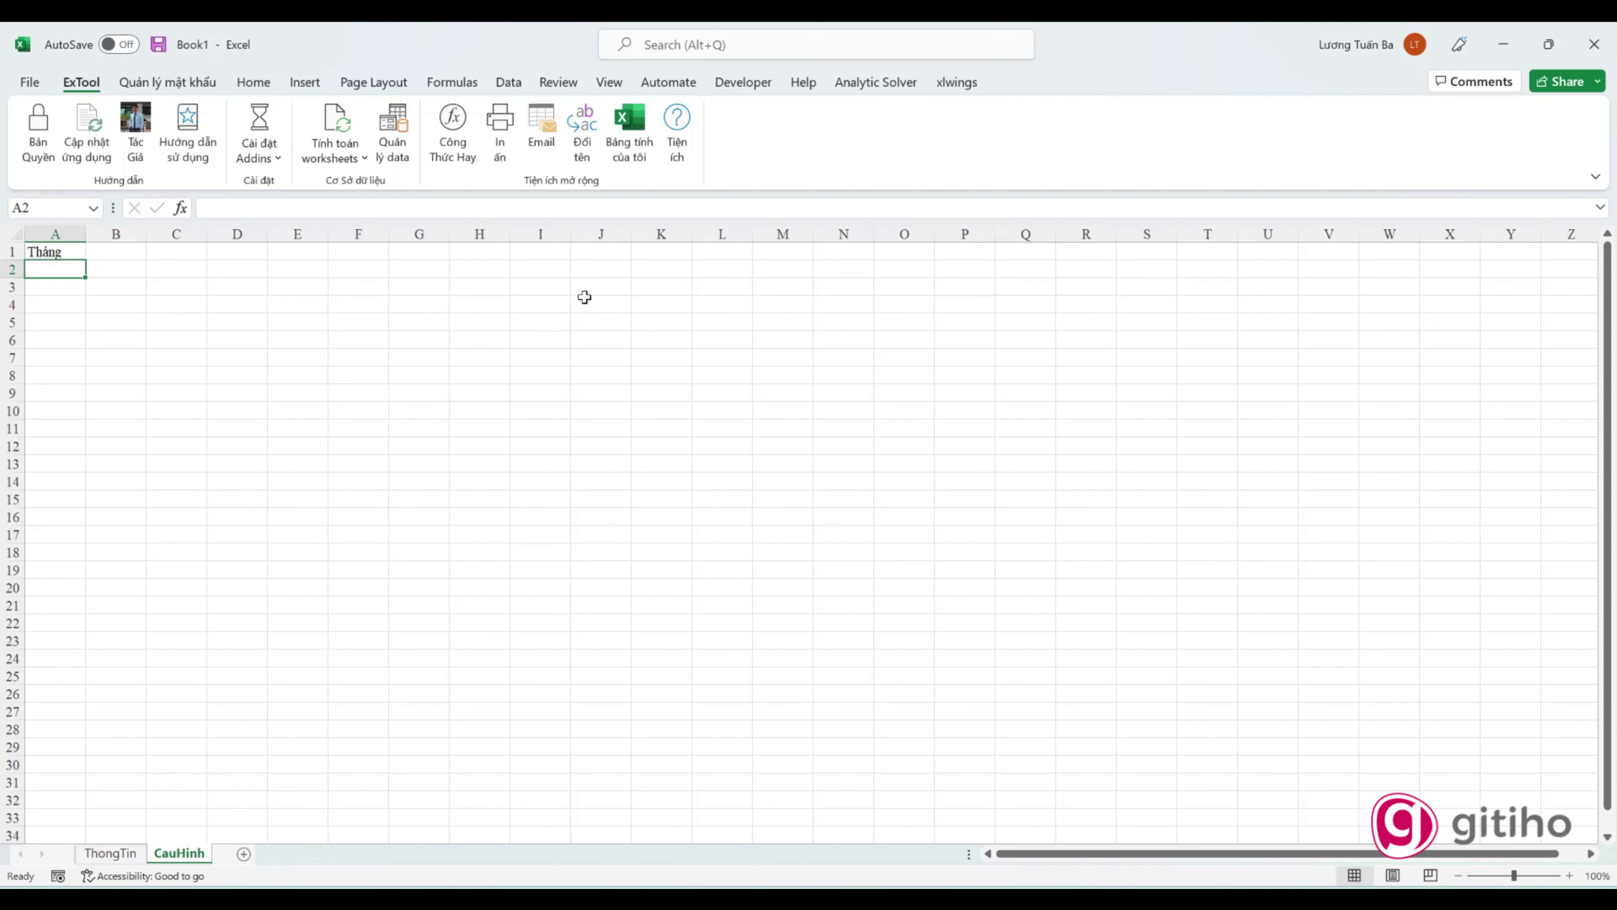
pyautogui.write('1')
pyautogui.press('Return')
pyautogui.write('1')
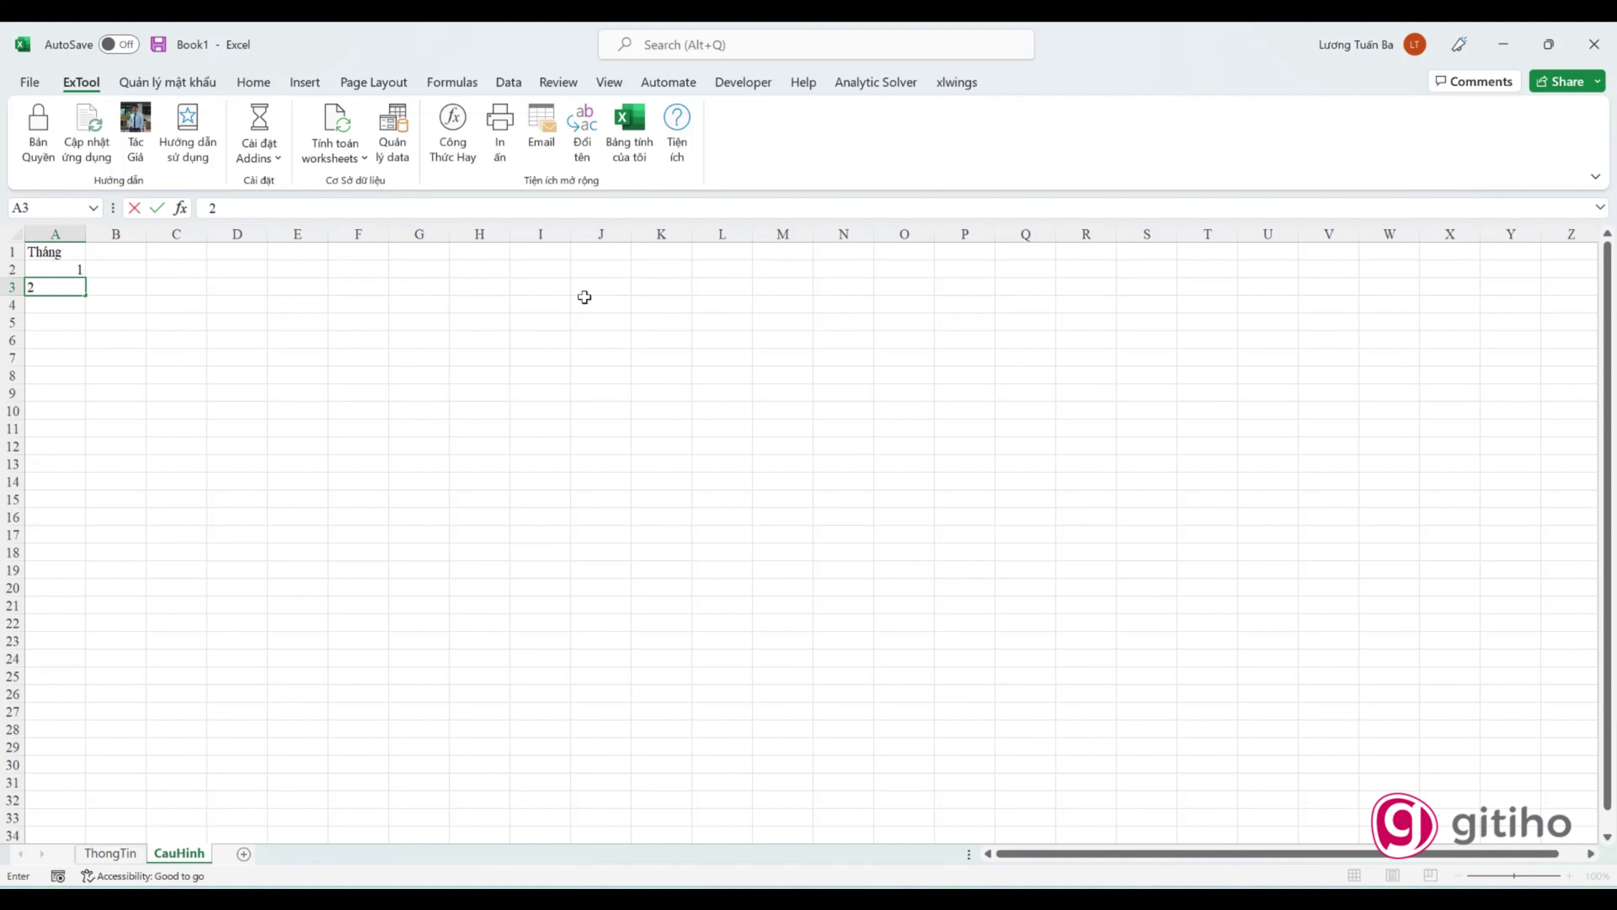
pyautogui.press('Return')
pyautogui.moveTo(79, 270); pyautogui.dragTo(81, 470)
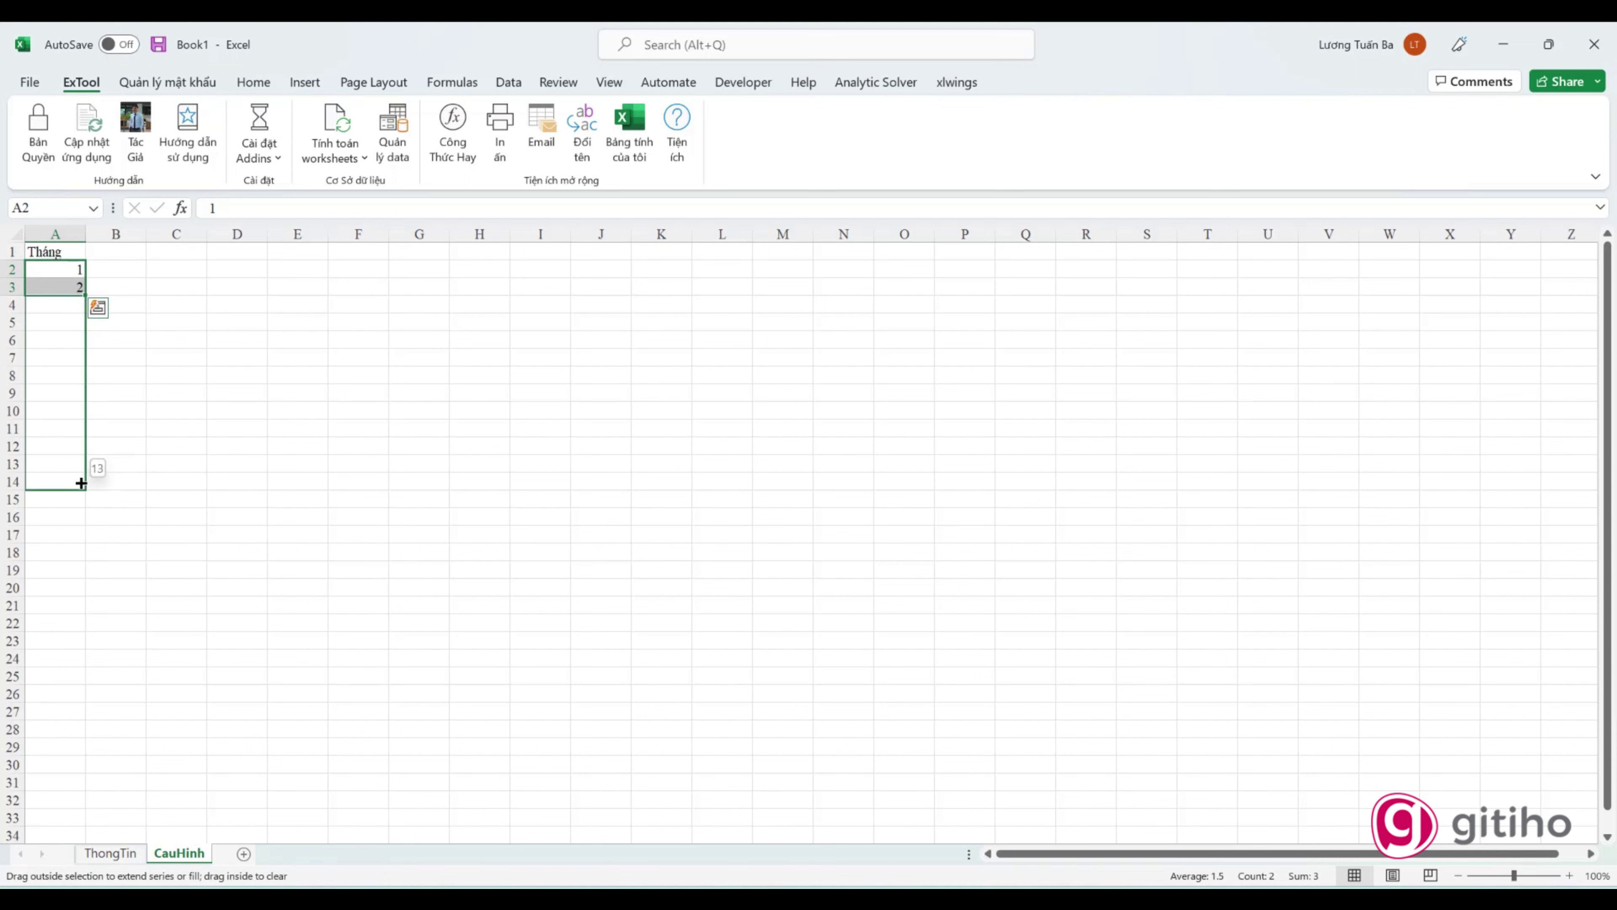
# Step: Add Ngày bắt đầu and Ngày Kết thúc headers in B1 and C1, autofitting column B
pyautogui.click(122, 251)
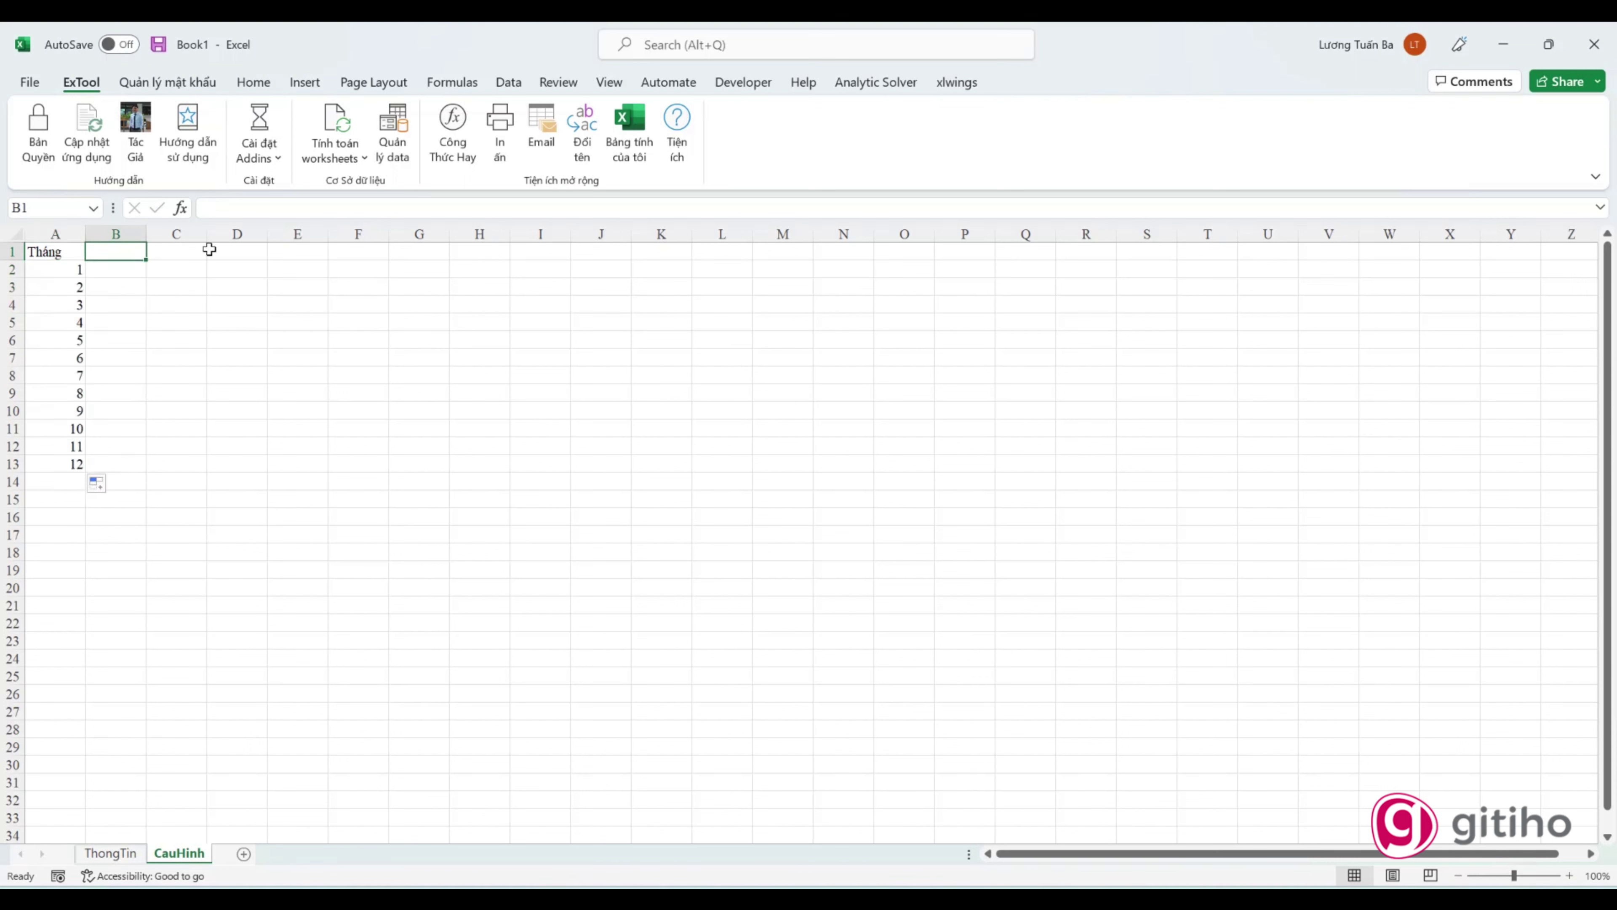
pyautogui.write('Ngày')
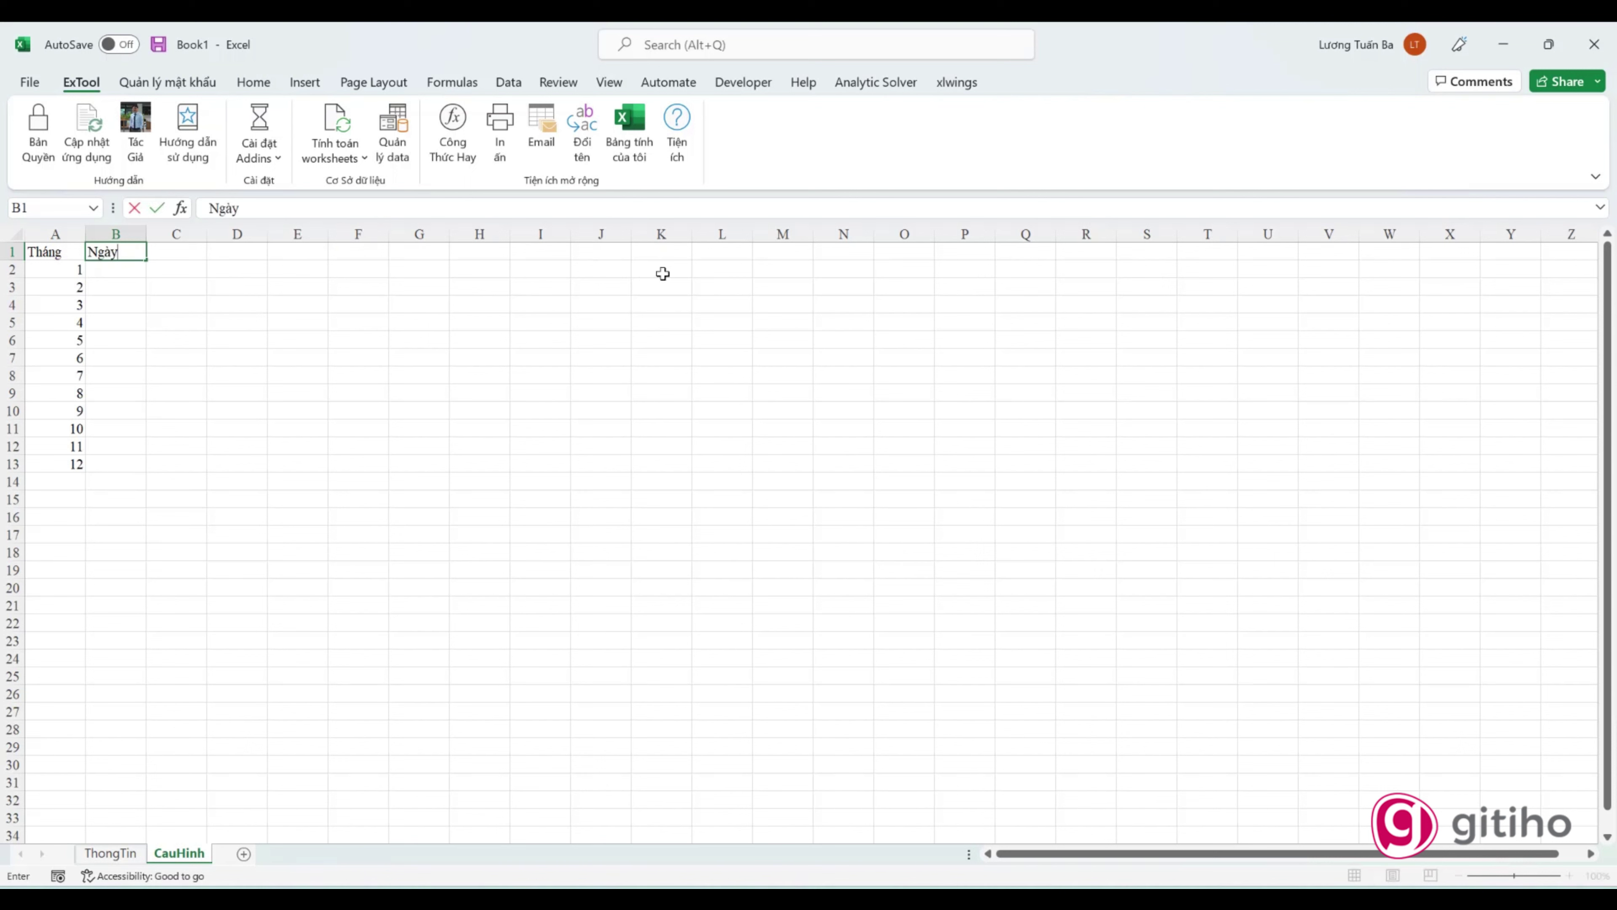
pyautogui.write(' bătgs')
pyautogui.press('BackSpace')
pyautogui.press('BackSpace')
pyautogui.press('BackSpace')
pyautogui.press('Tab')
pyautogui.write('ng')
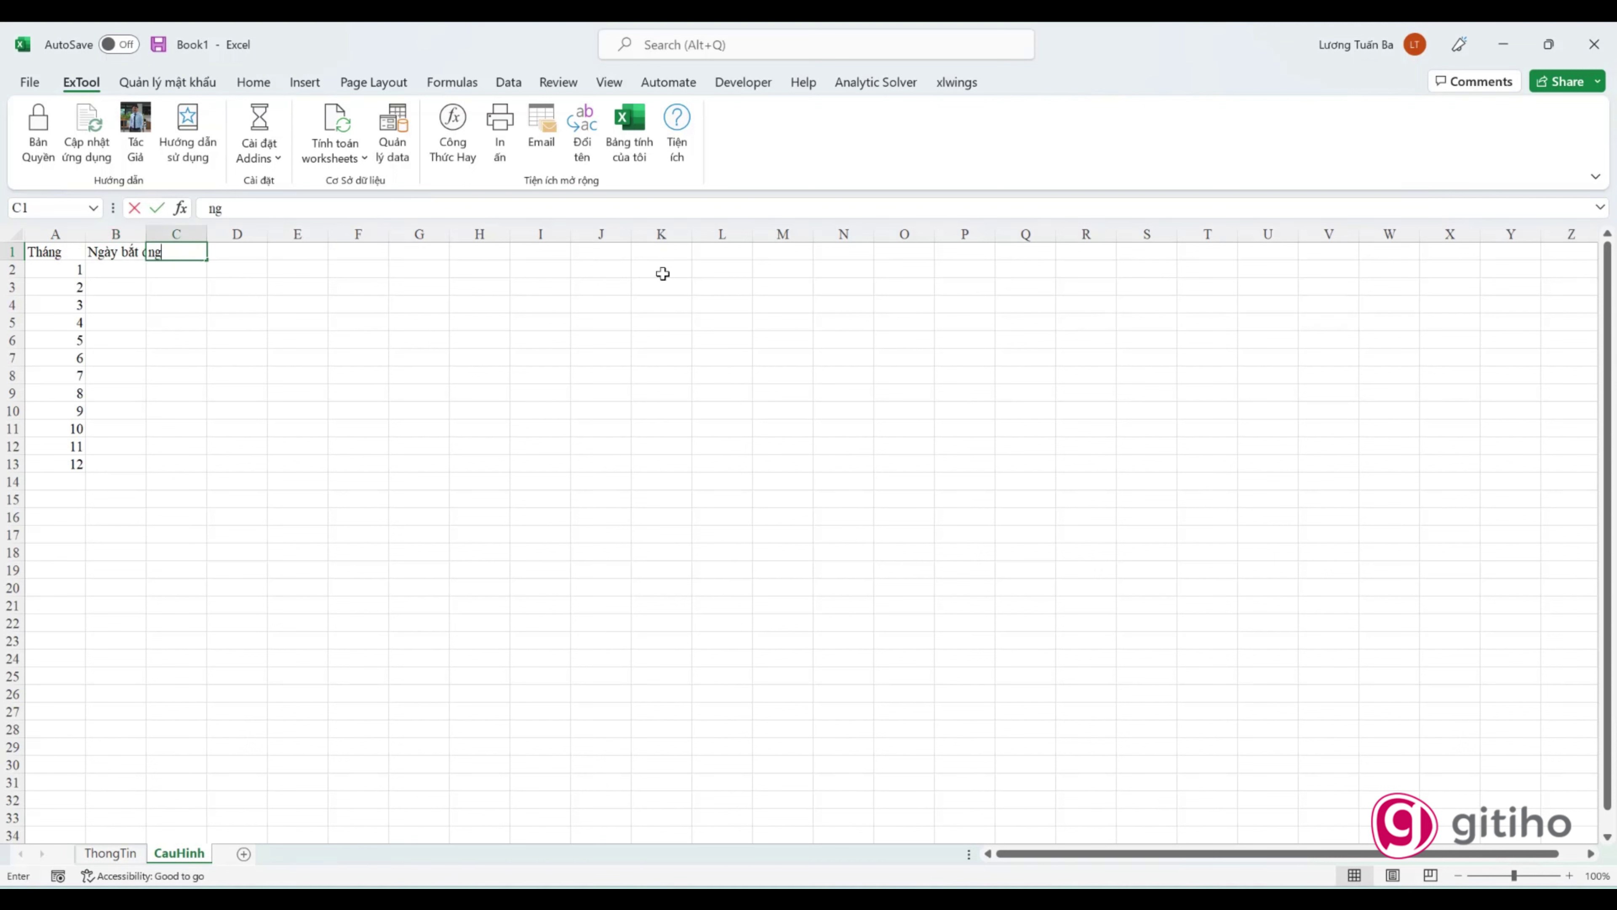
pyautogui.write('ày')
pyautogui.press('BackSpace')
pyautogui.press('BackSpace')
pyautogui.press('BackSpace')
pyautogui.write('NBg')
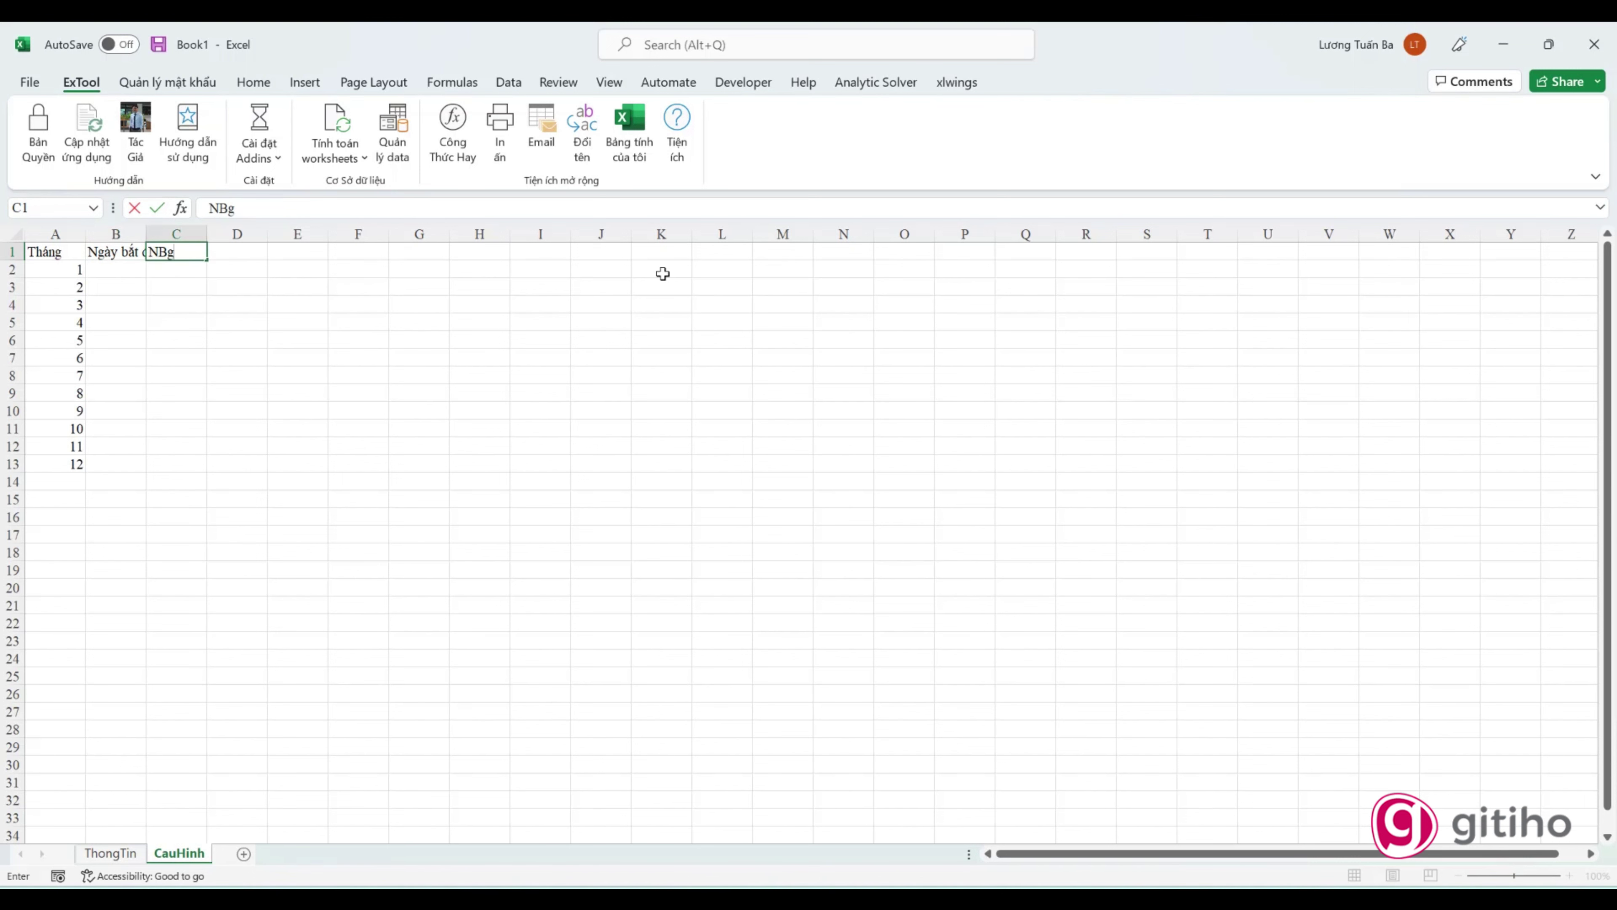
pyautogui.write('gày Kết t')
pyautogui.write('húc')
pyautogui.press('Return')
pyautogui.moveTo(144, 231); pyautogui.dragTo(144, 231)
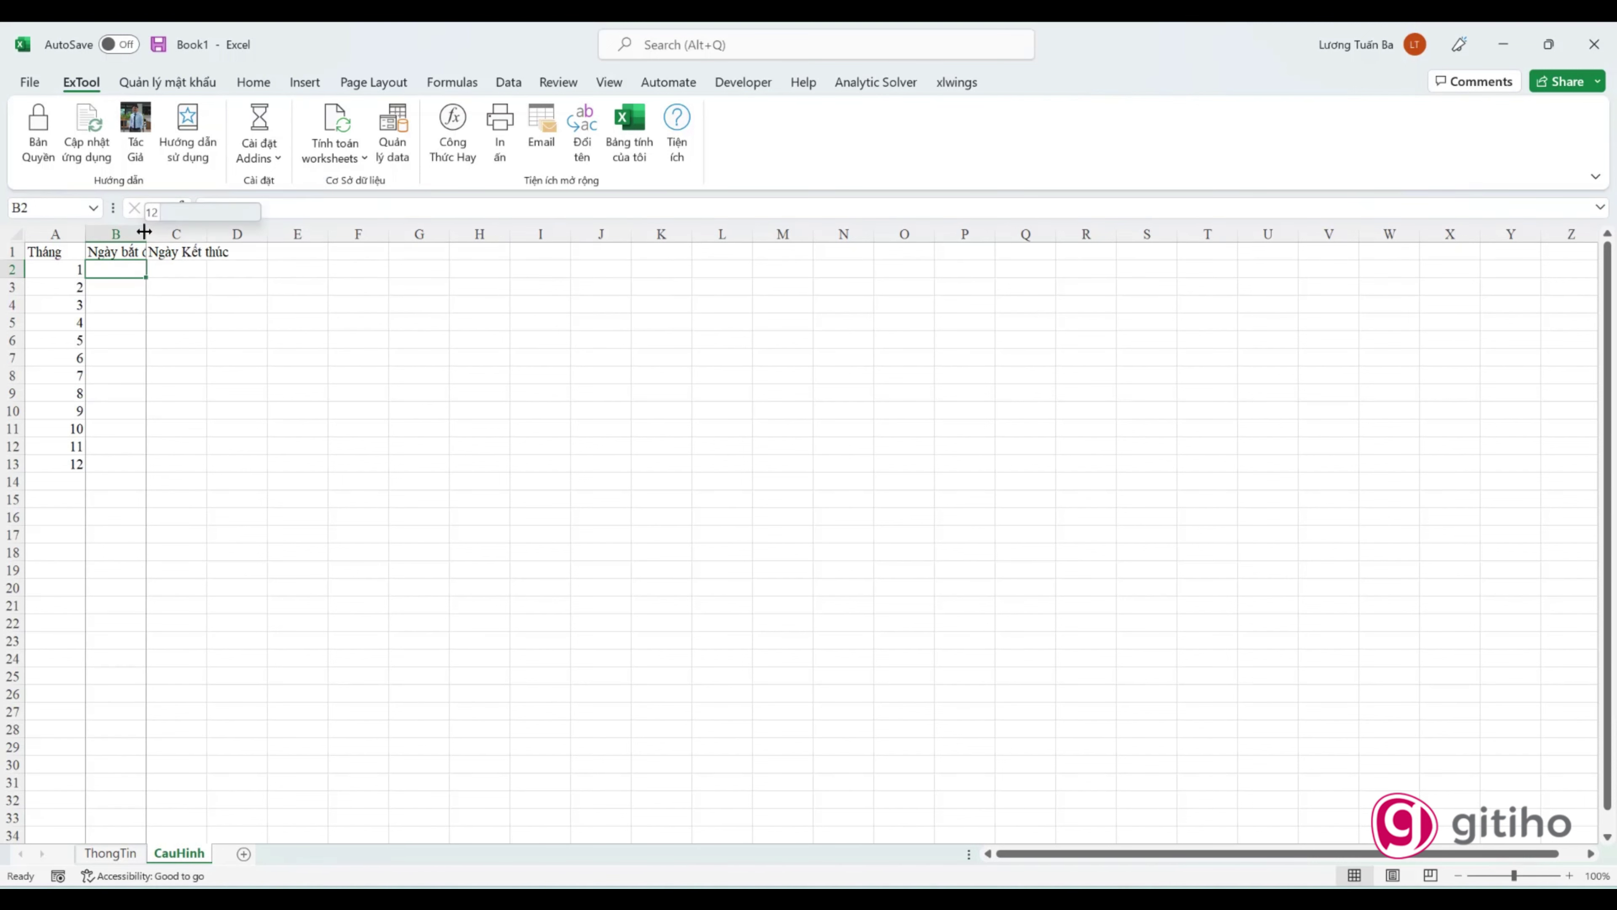
pyautogui.doubleClick(144, 231)
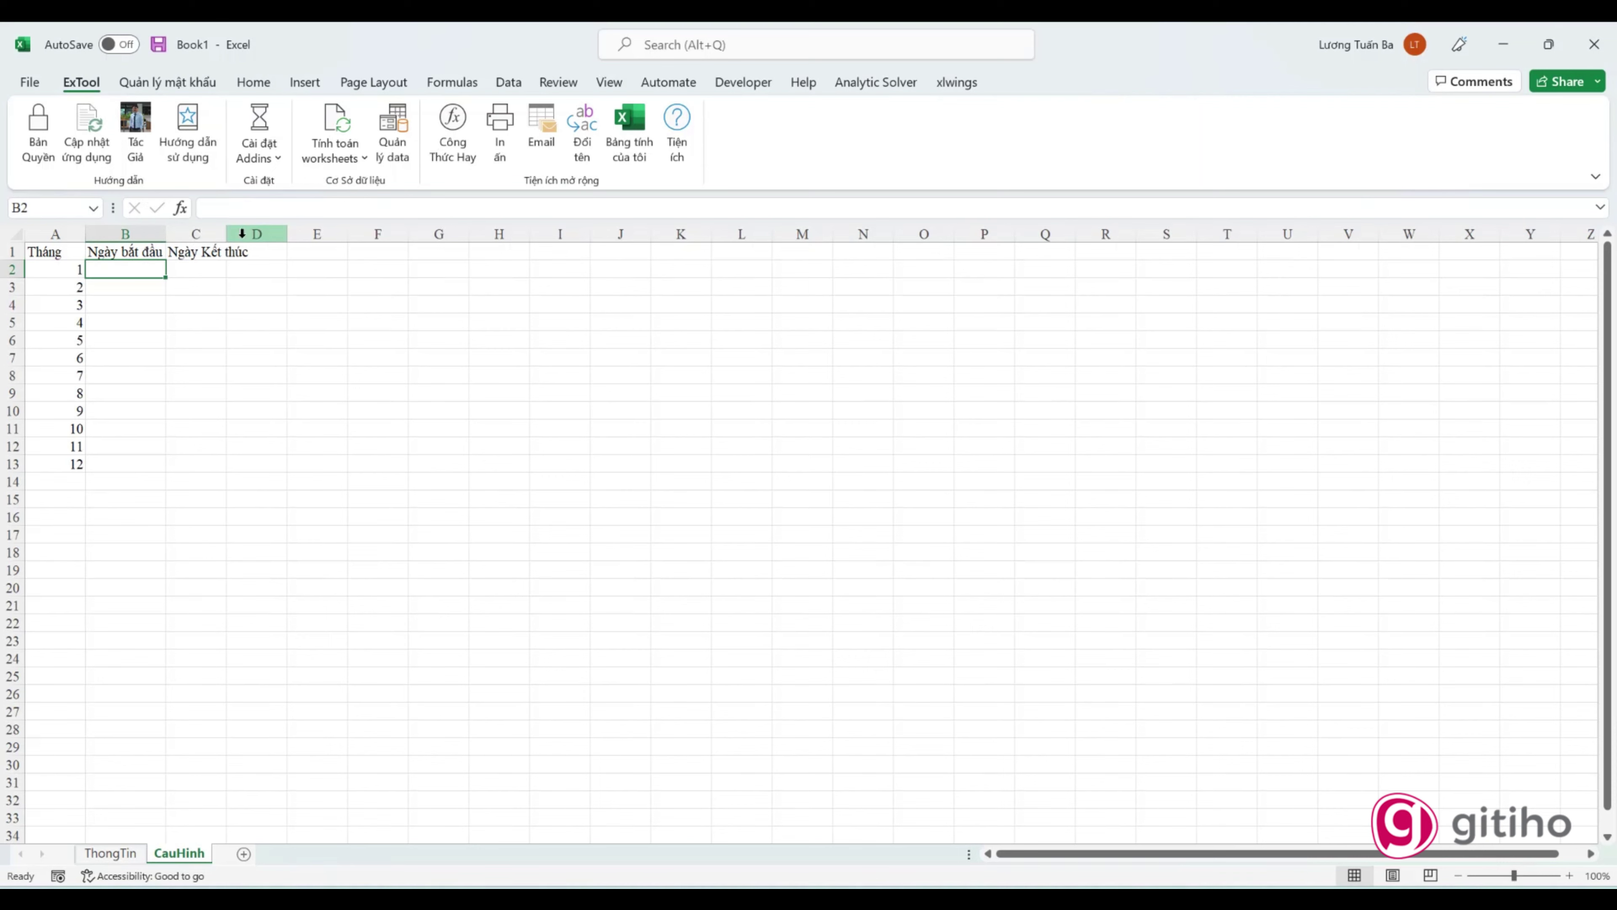
# Step: On ThongTin, label A1 Tên Công ty and paste the company name from the web page into B1
pyautogui.click(114, 852)
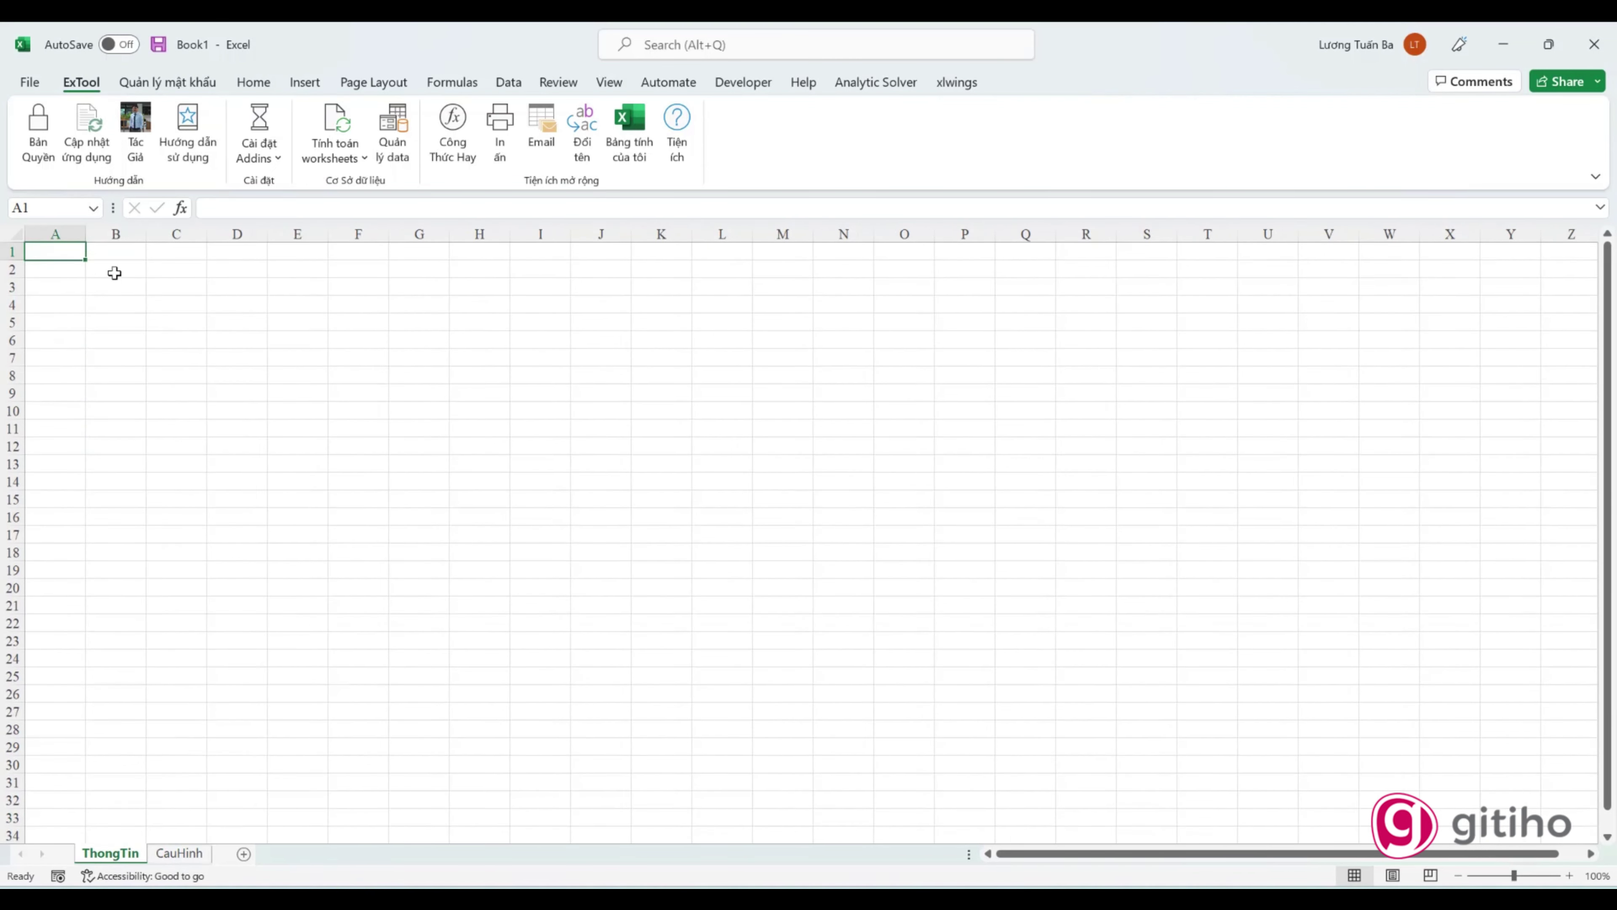
pyautogui.write('Tên Cộgn ty')
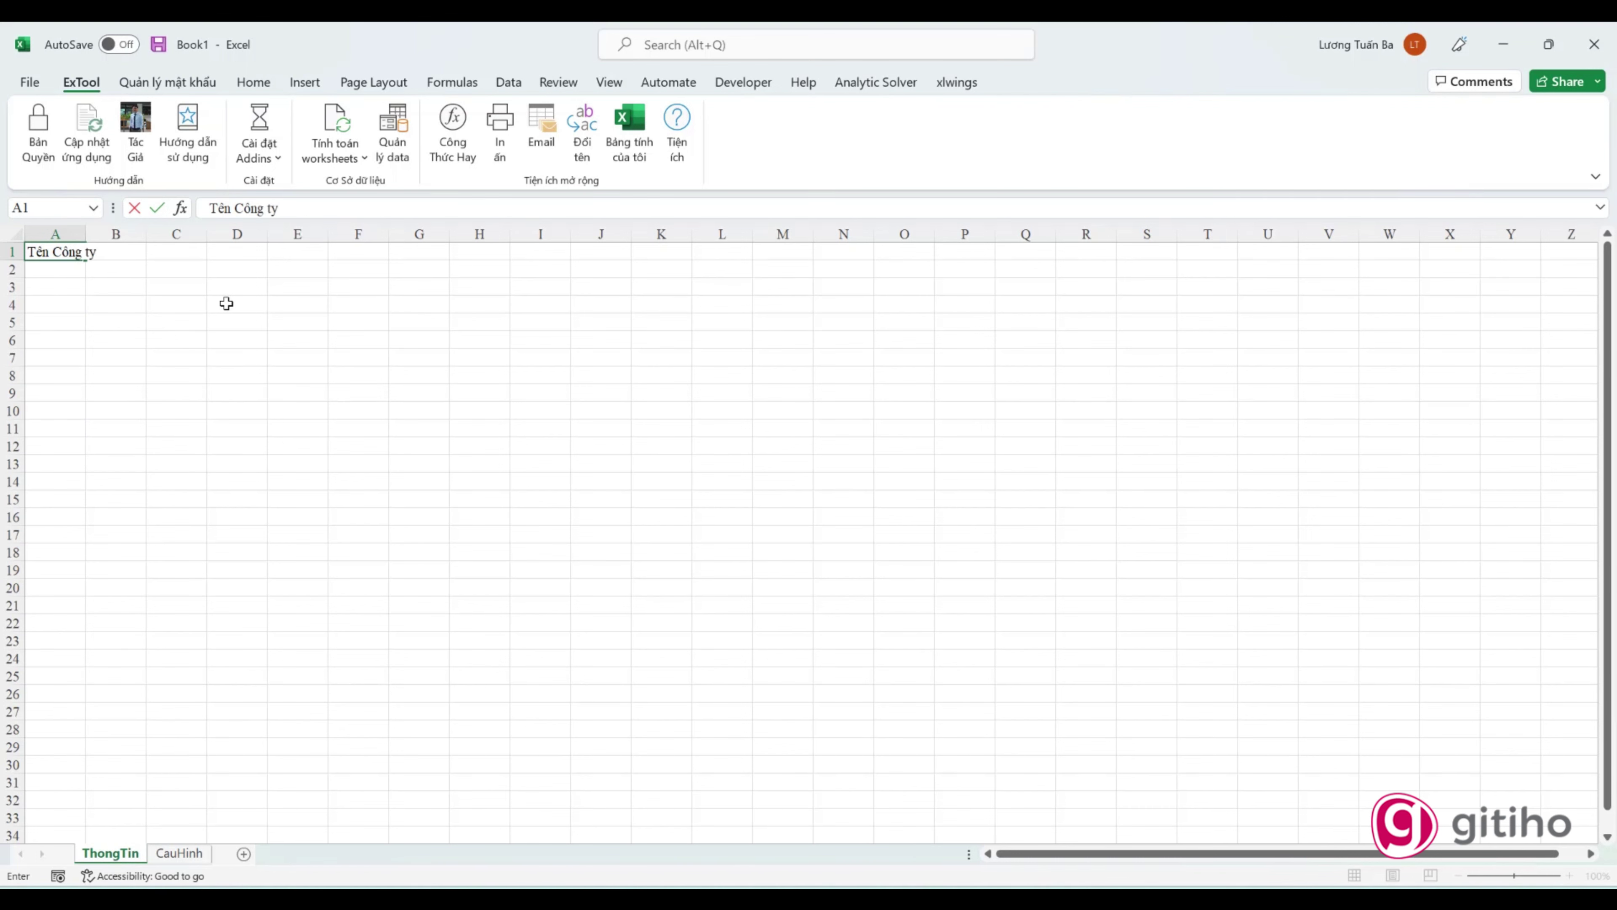
pyautogui.press('Tab')
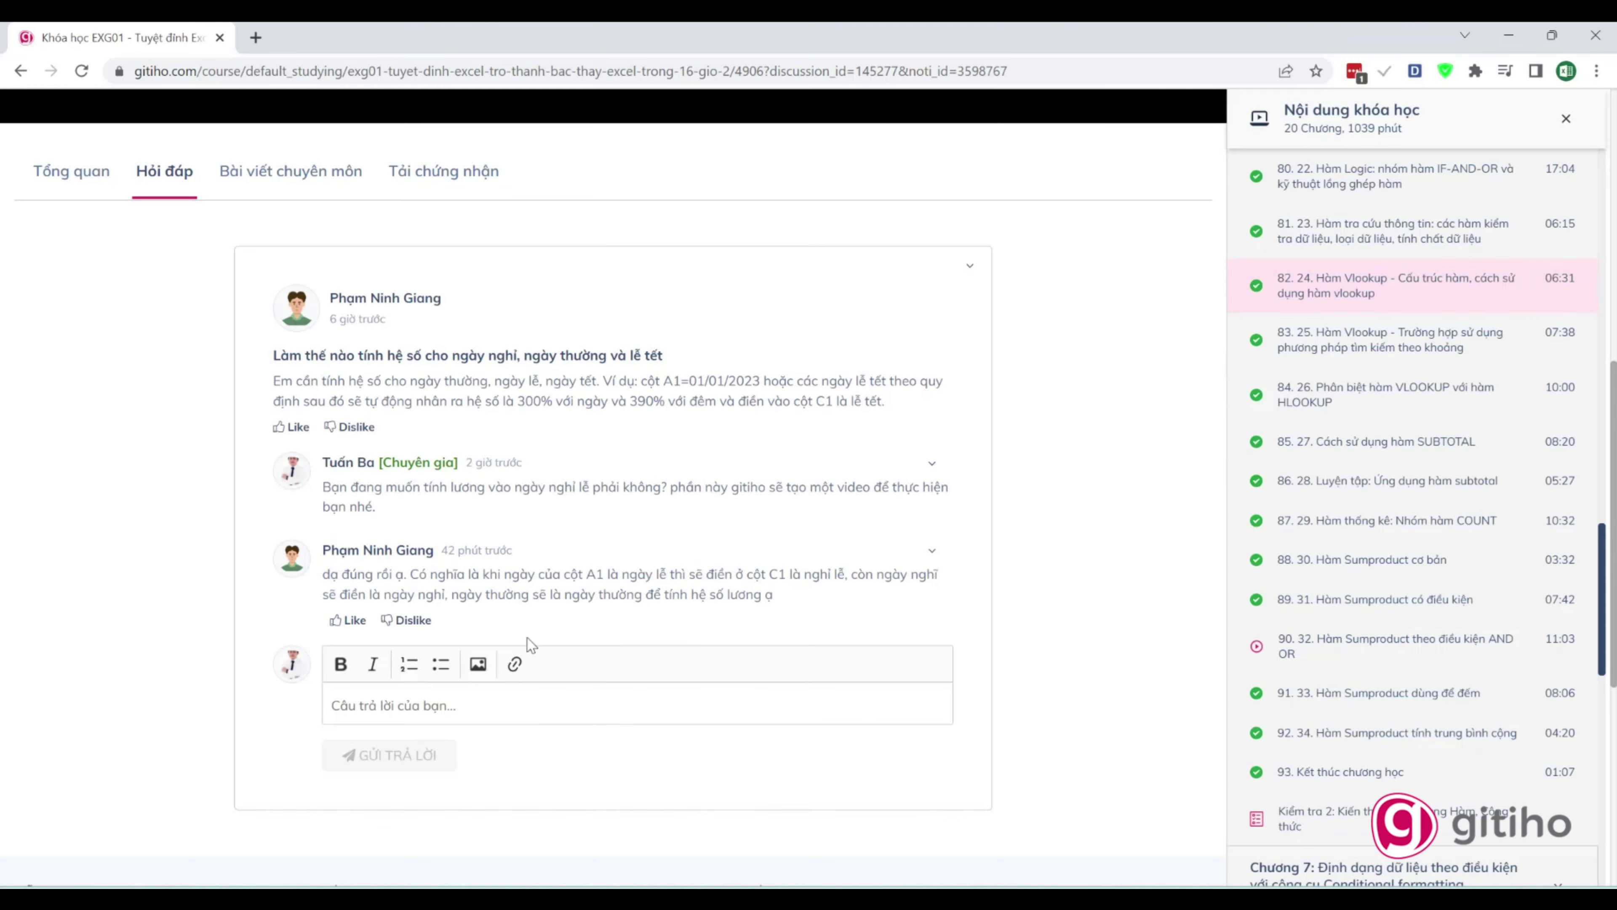
pyautogui.scroll(-6, 543, 742)
pyautogui.scroll(-1, 543, 742)
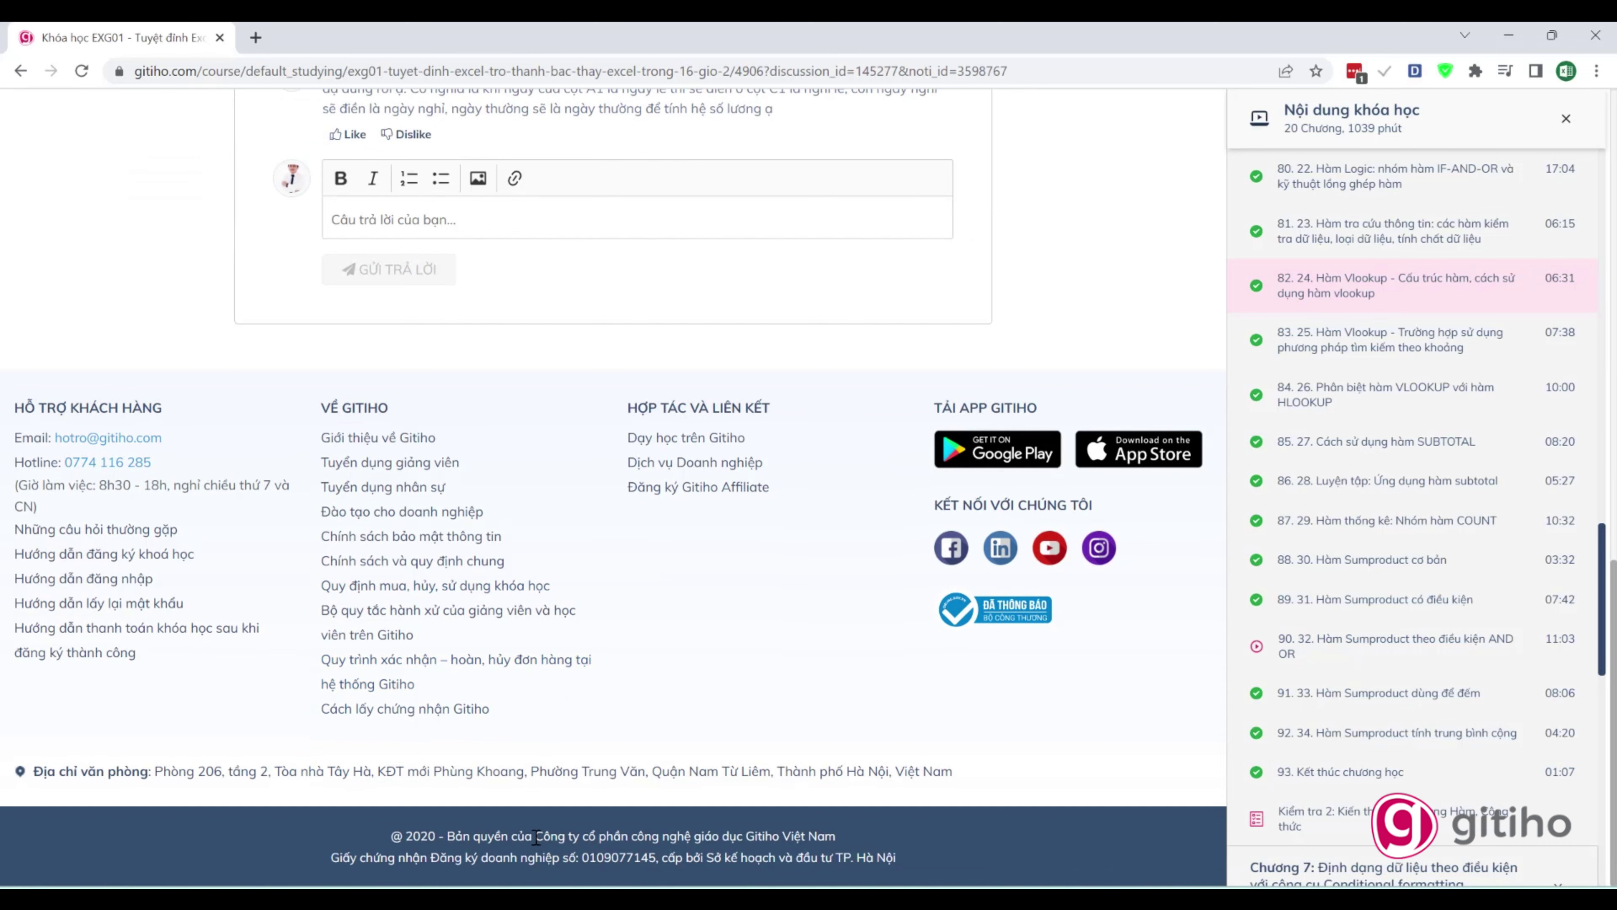
pyautogui.moveTo(536, 836); pyautogui.dragTo(838, 836)
pyautogui.hotkey('ctrl', 'c')
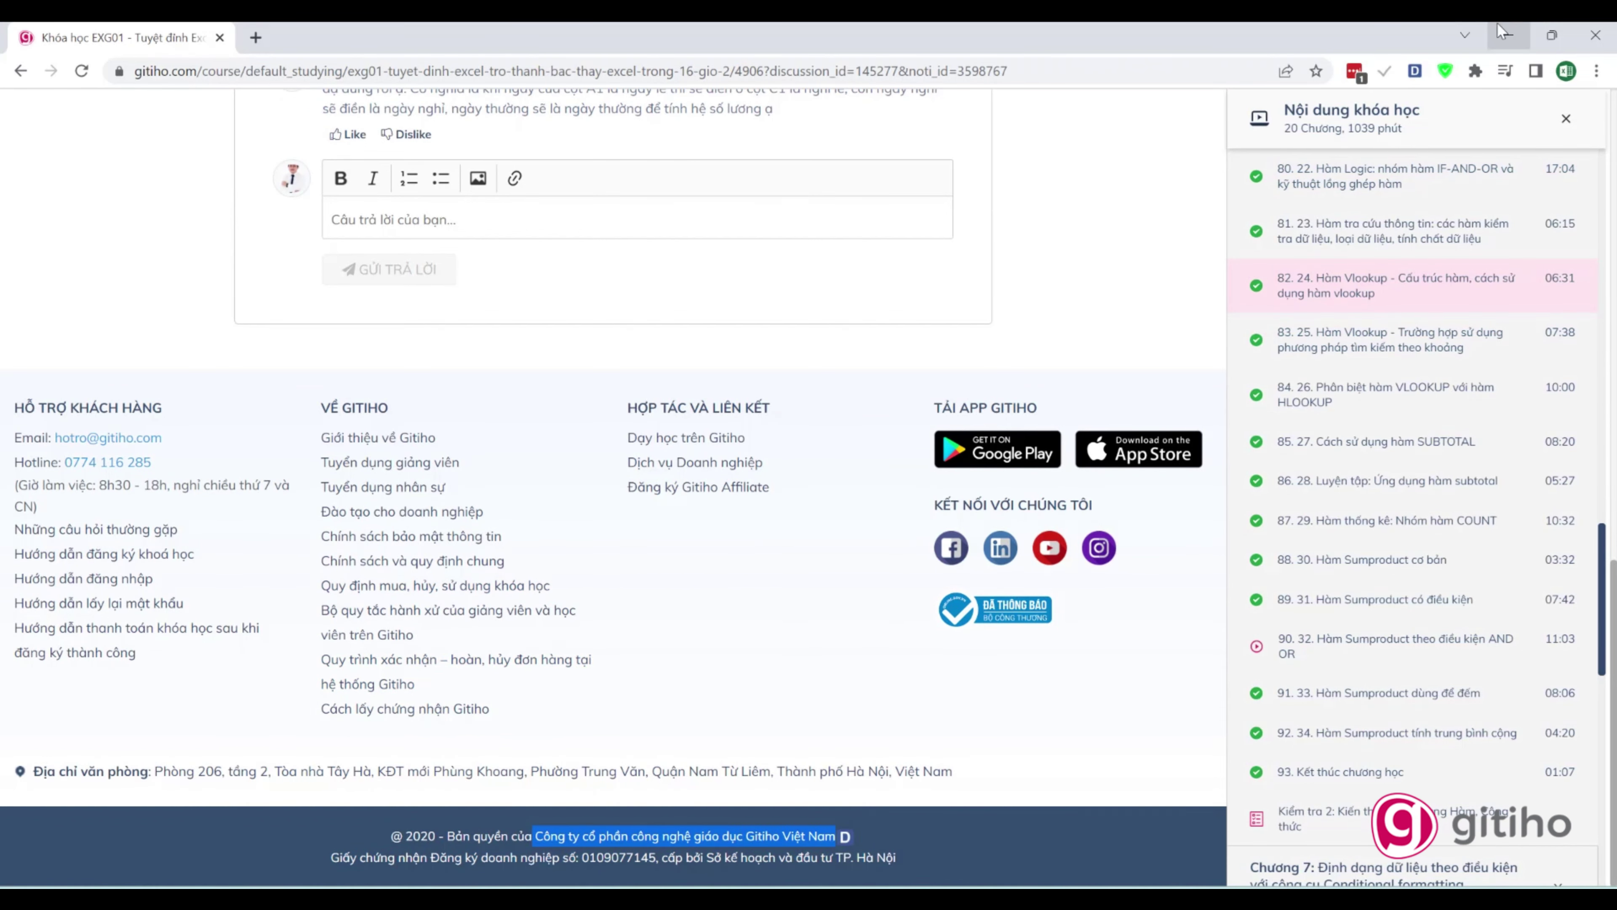
pyautogui.click(1500, 32)
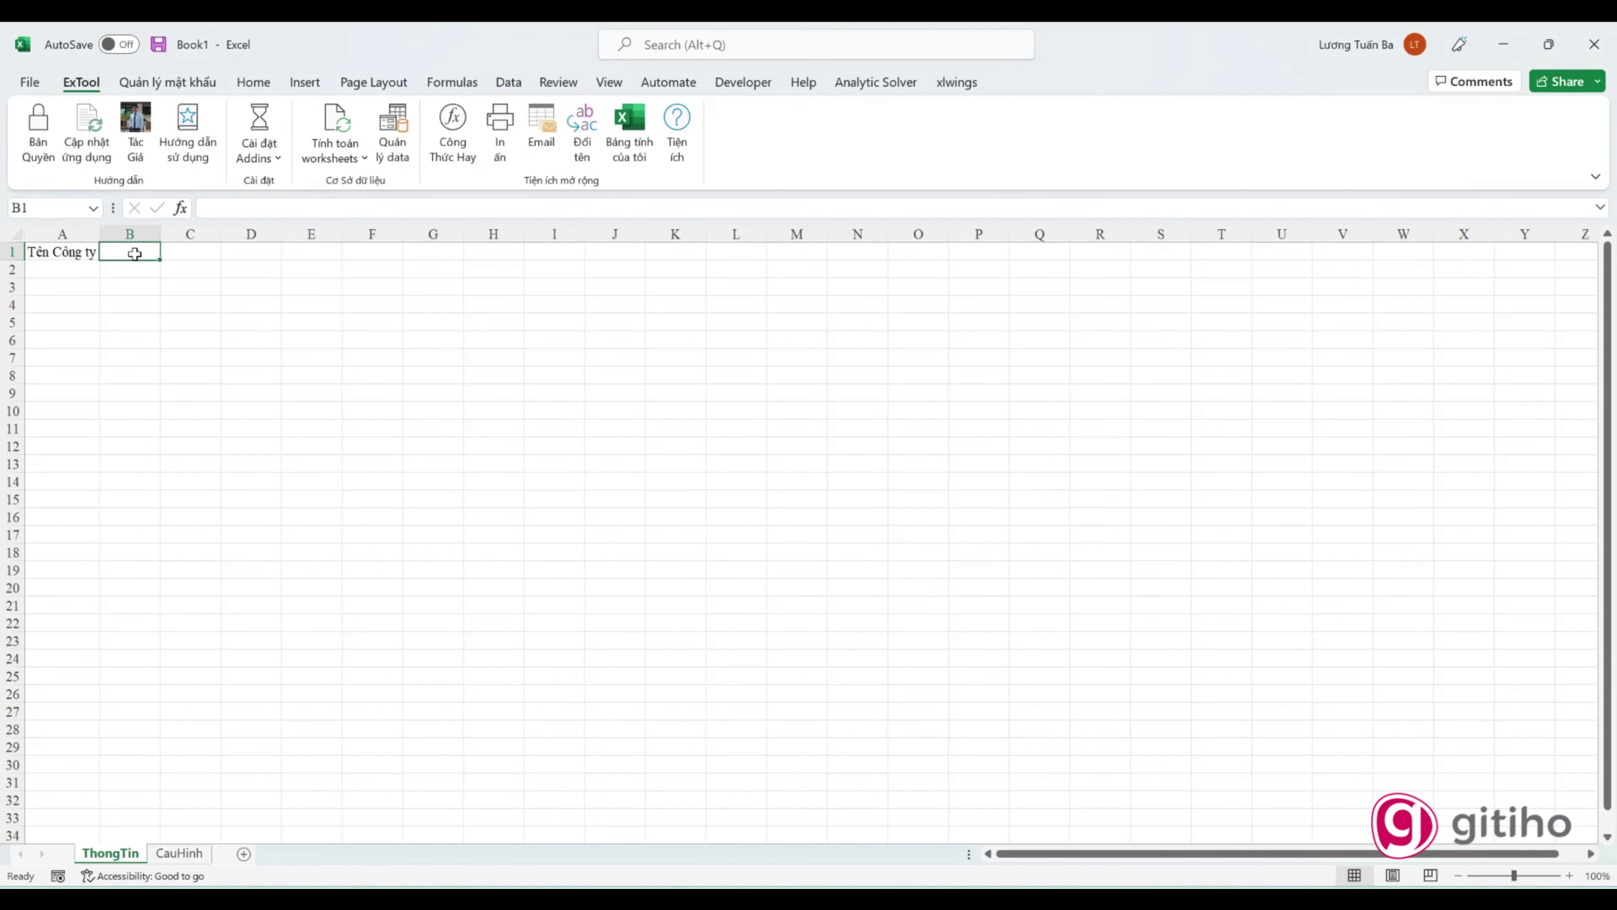
pyautogui.hotkey('ctrl', 'v')
# Step: Label A2 Địa chỉ and paste the office address copied from the web page into B2
pyautogui.click(79, 275)
pyautogui.write('FD')
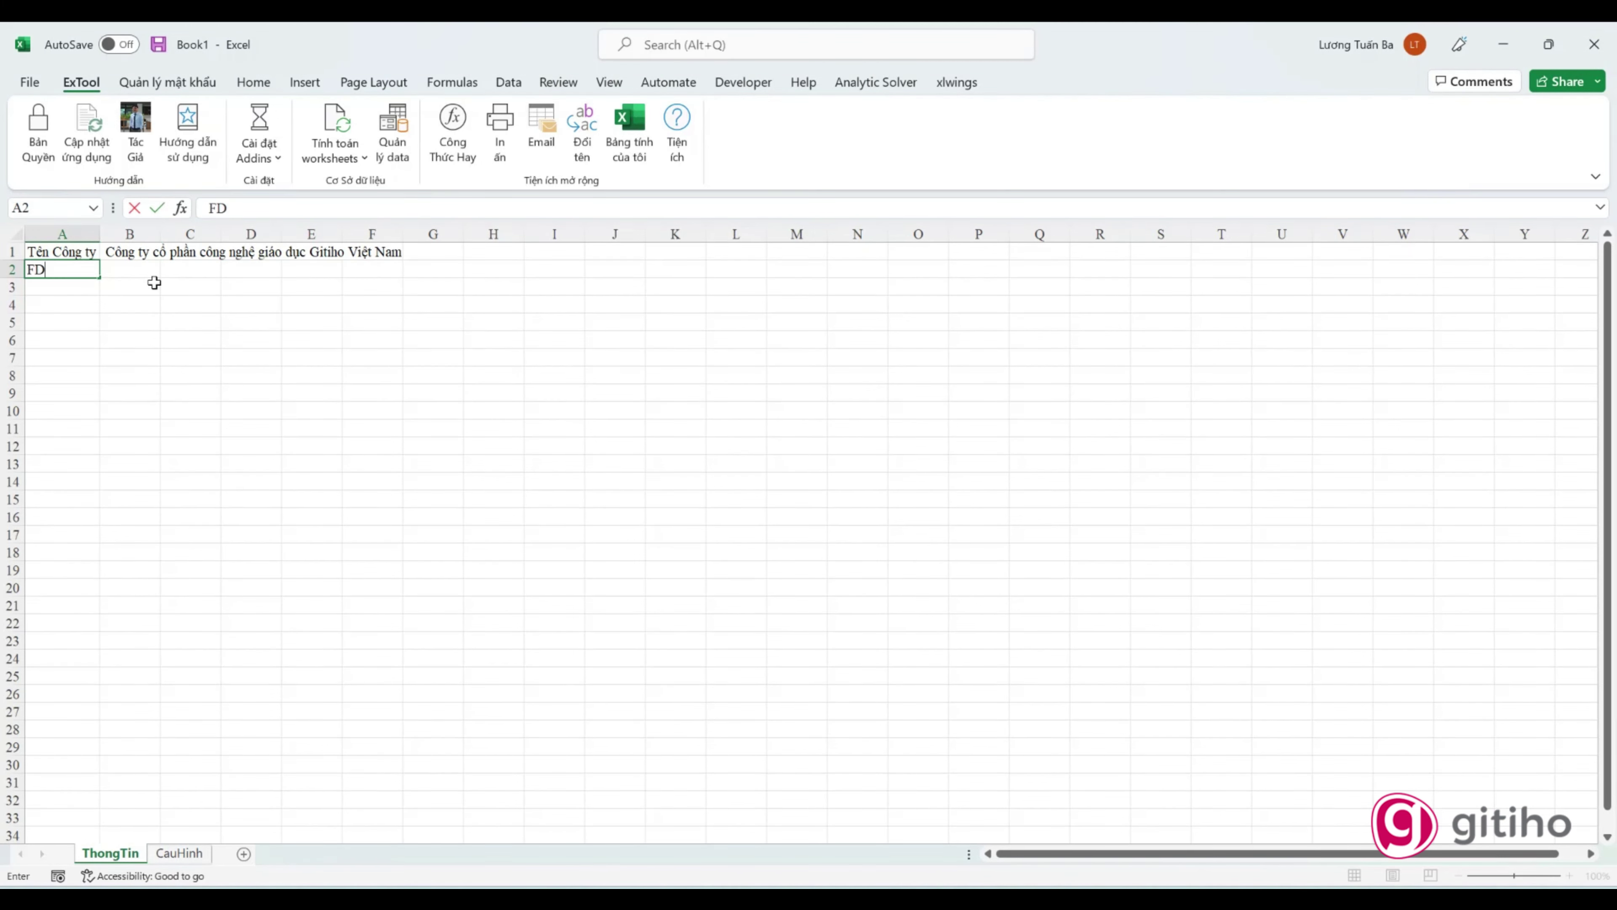
pyautogui.press('BackSpace')
pyautogui.press('BackSpace')
pyautogui.write('a chỉ')
pyautogui.click(153, 276)
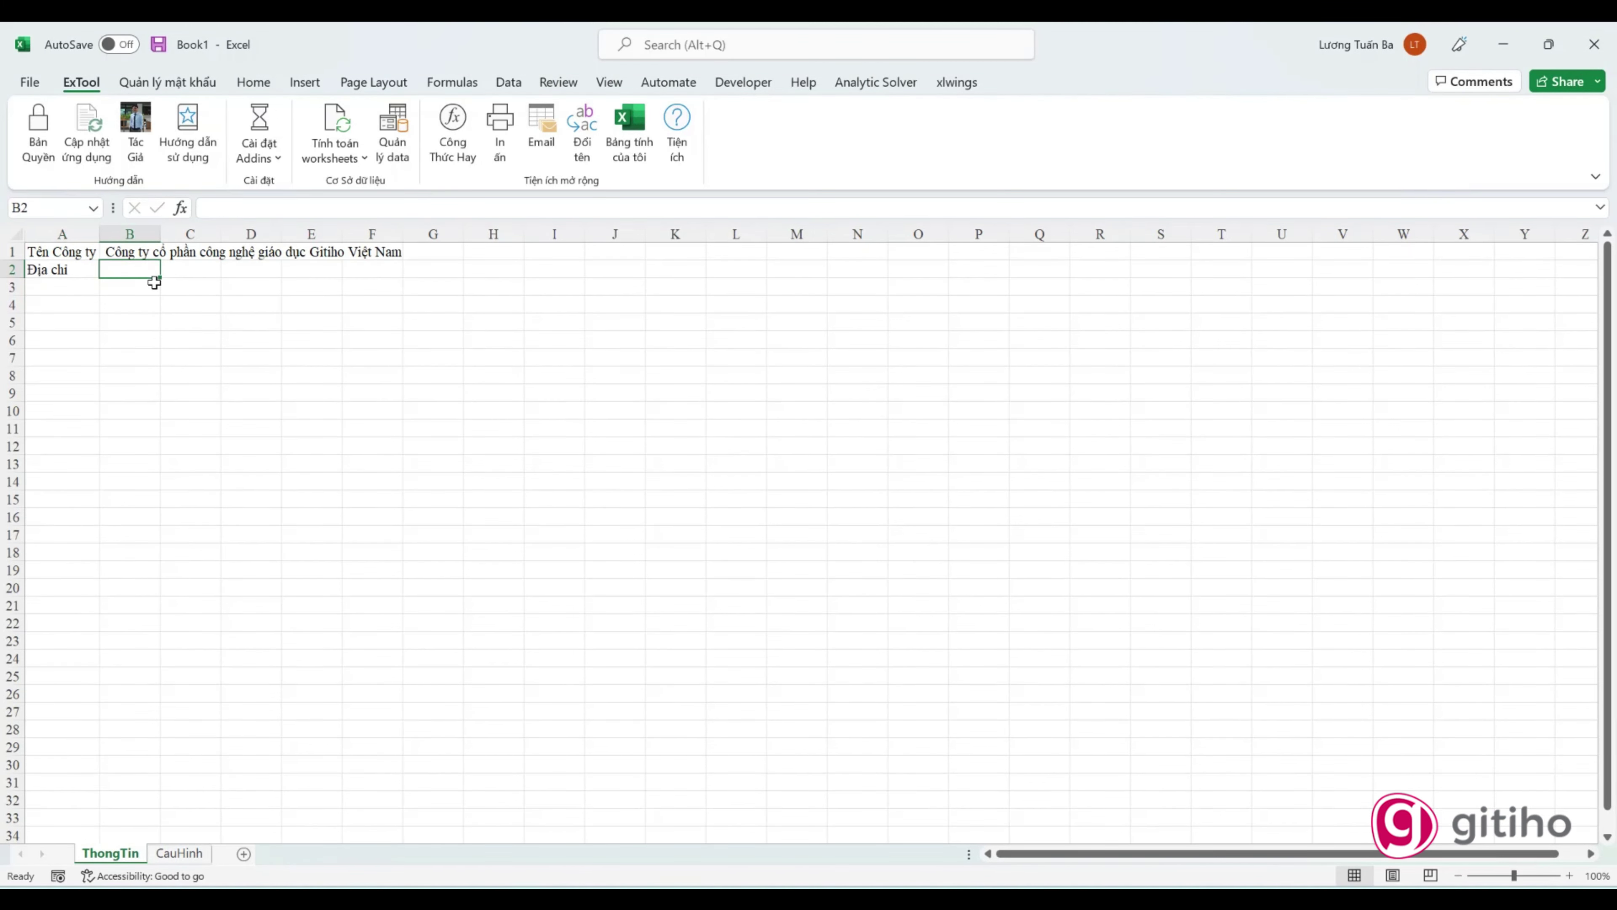
pyautogui.hotkey('alt', 'Tab')
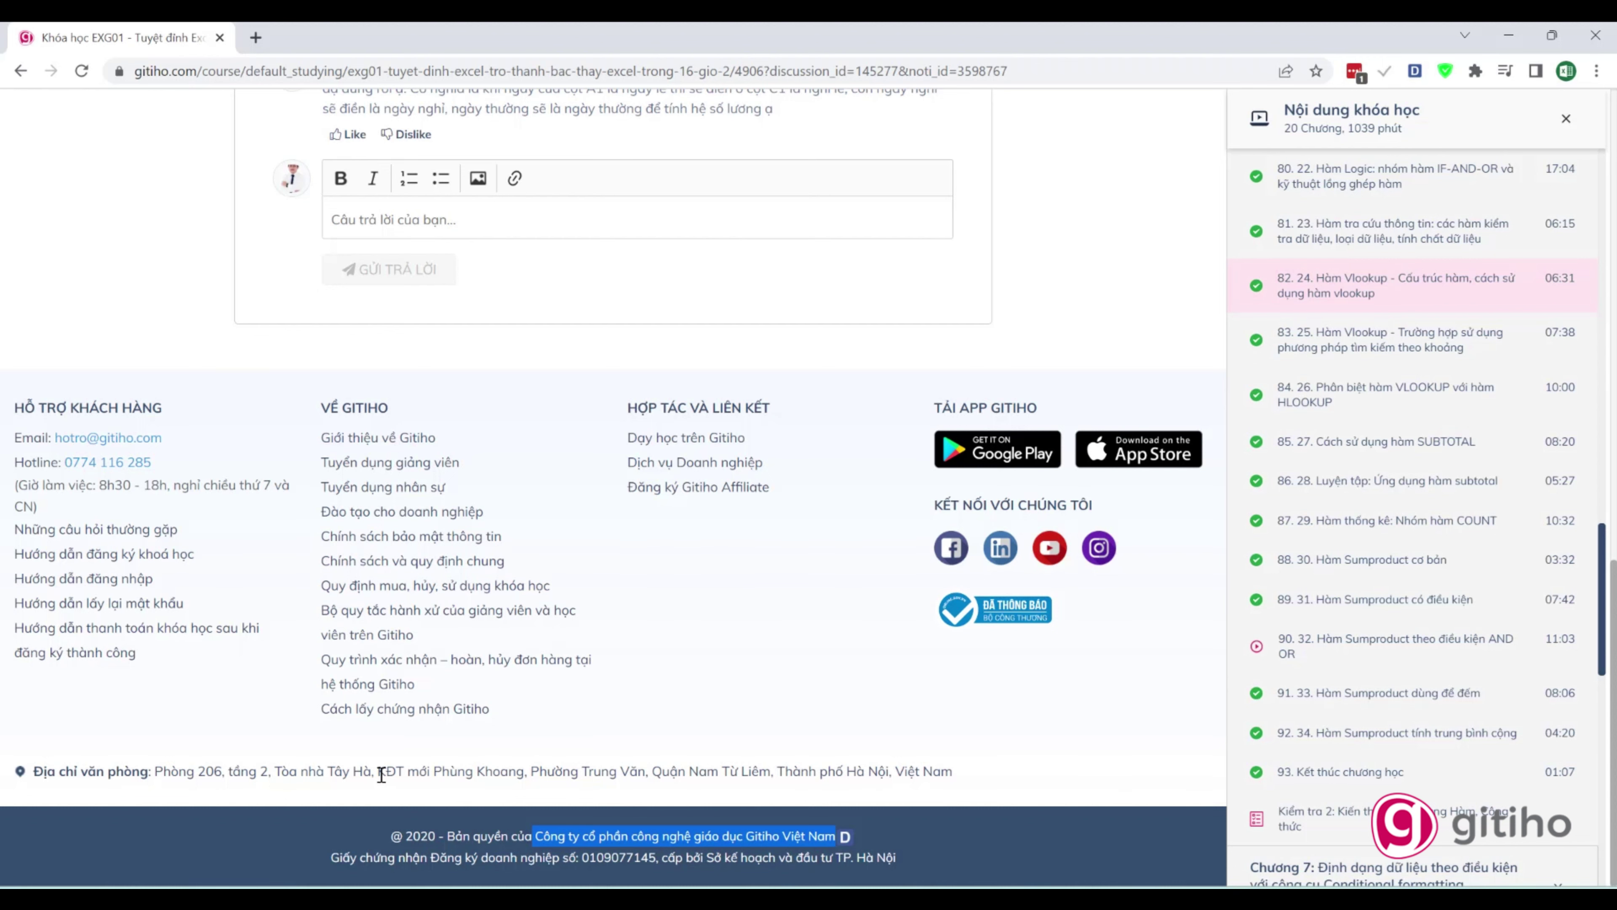
pyautogui.moveTo(157, 771); pyautogui.dragTo(955, 782)
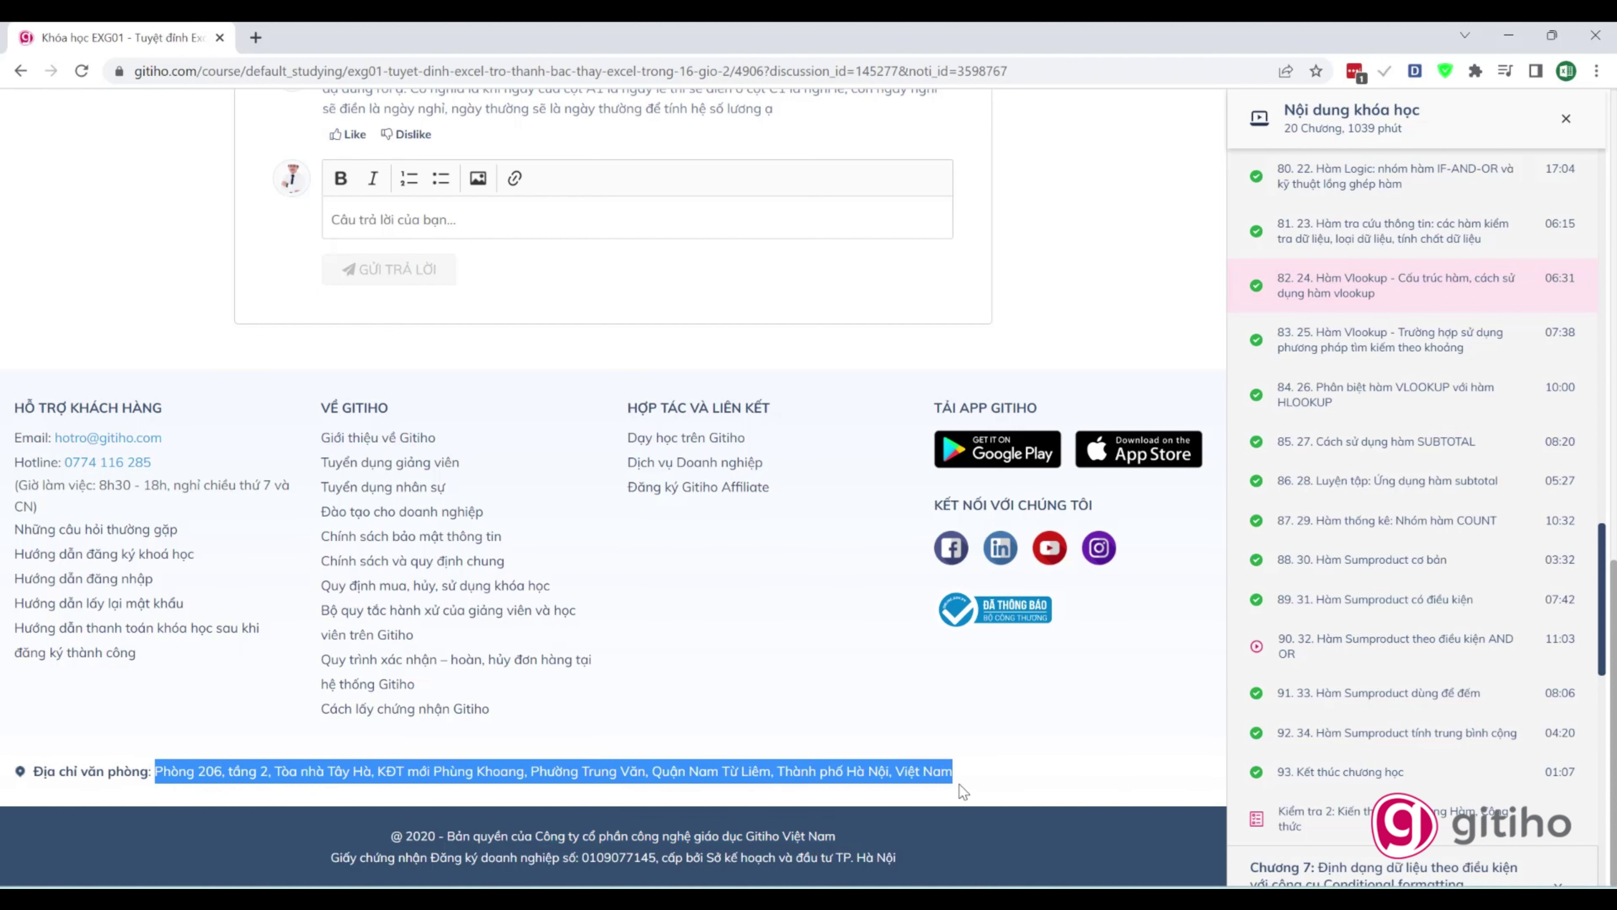
pyautogui.click(1551, 35)
pyautogui.hotkey('ctrl', 'c')
pyautogui.hotkey('alt', 'Tab')
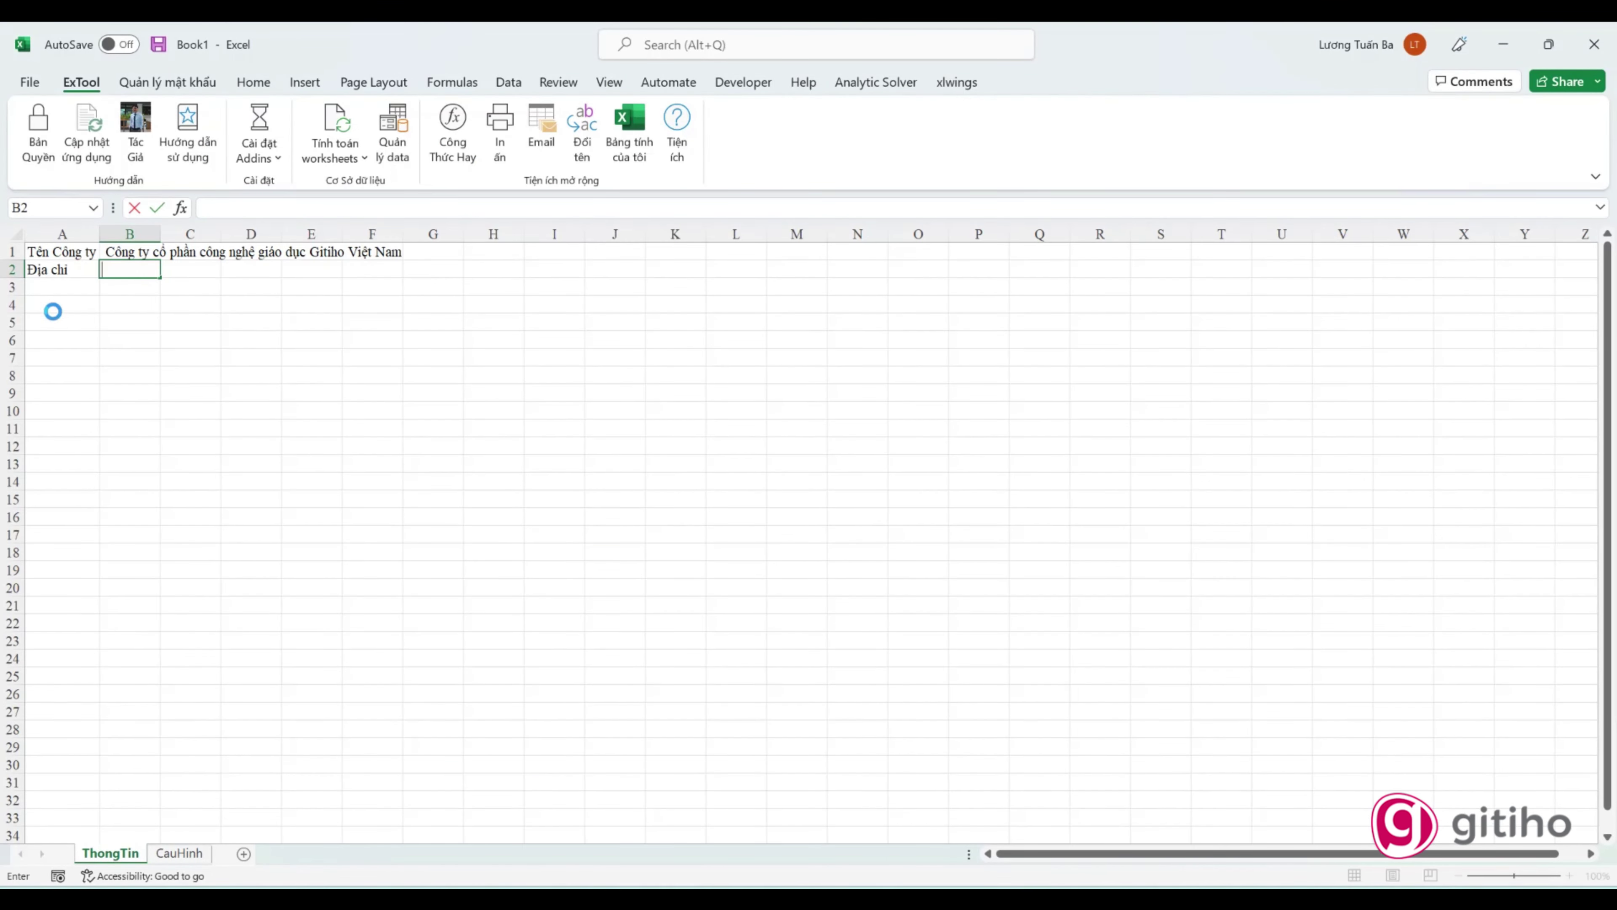
pyautogui.hotkey('ctrl', 'v')
# Step: Enter Năm with 2022 in row 3 and start naming the year cell in the Name Box
pyautogui.click(51, 287)
pyautogui.write('Năm')
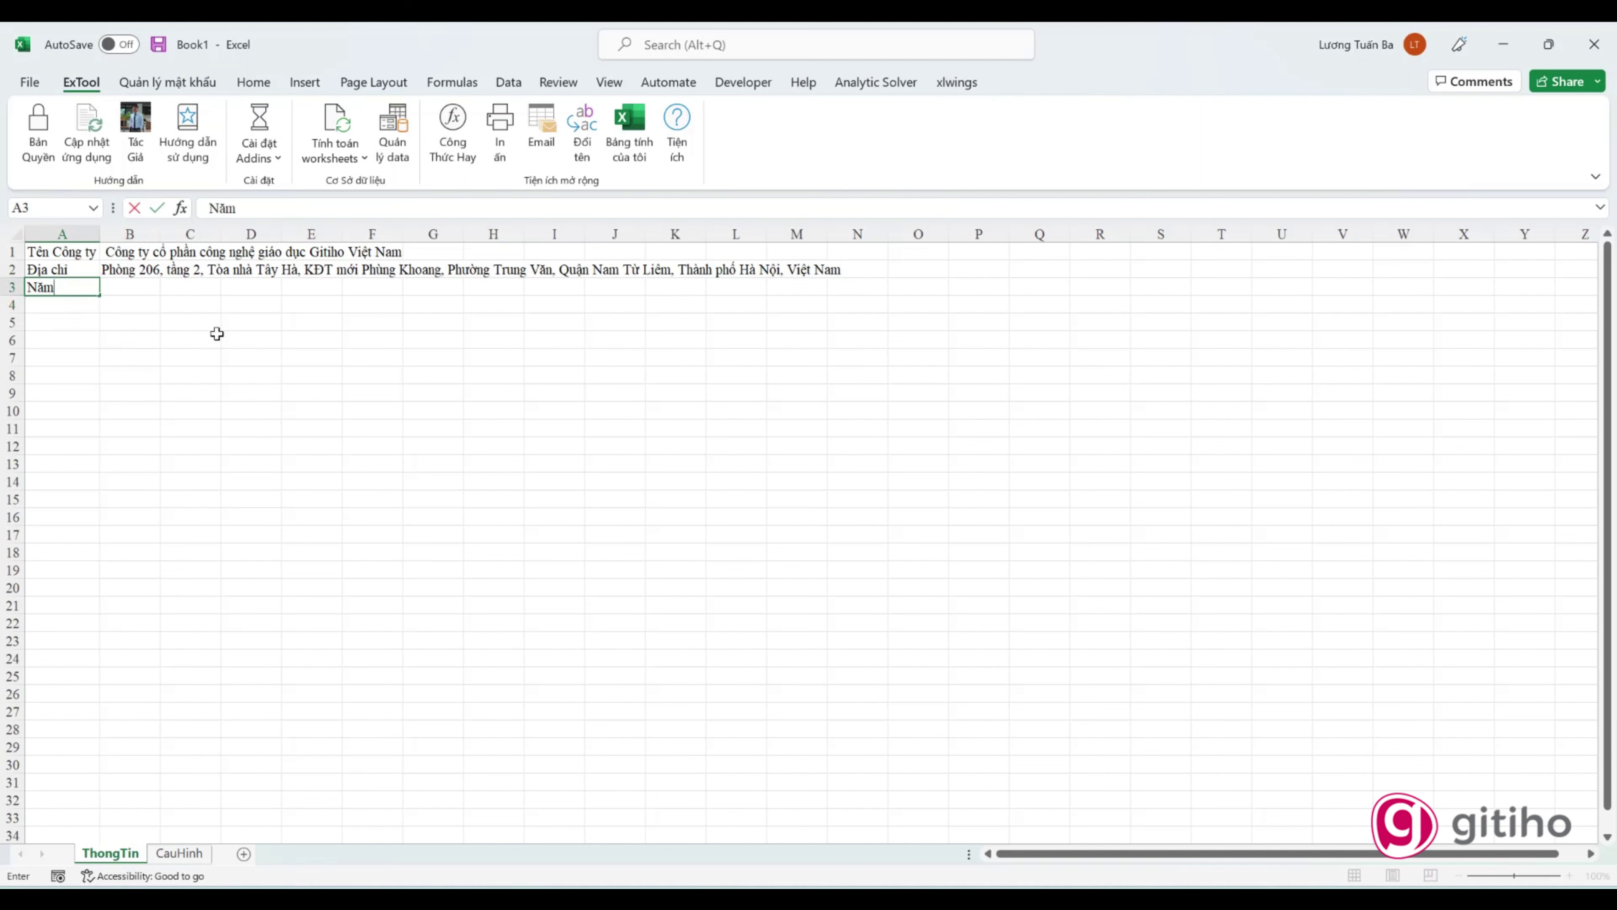
pyautogui.press('Tab')
pyautogui.write('2022')
pyautogui.press('Return')
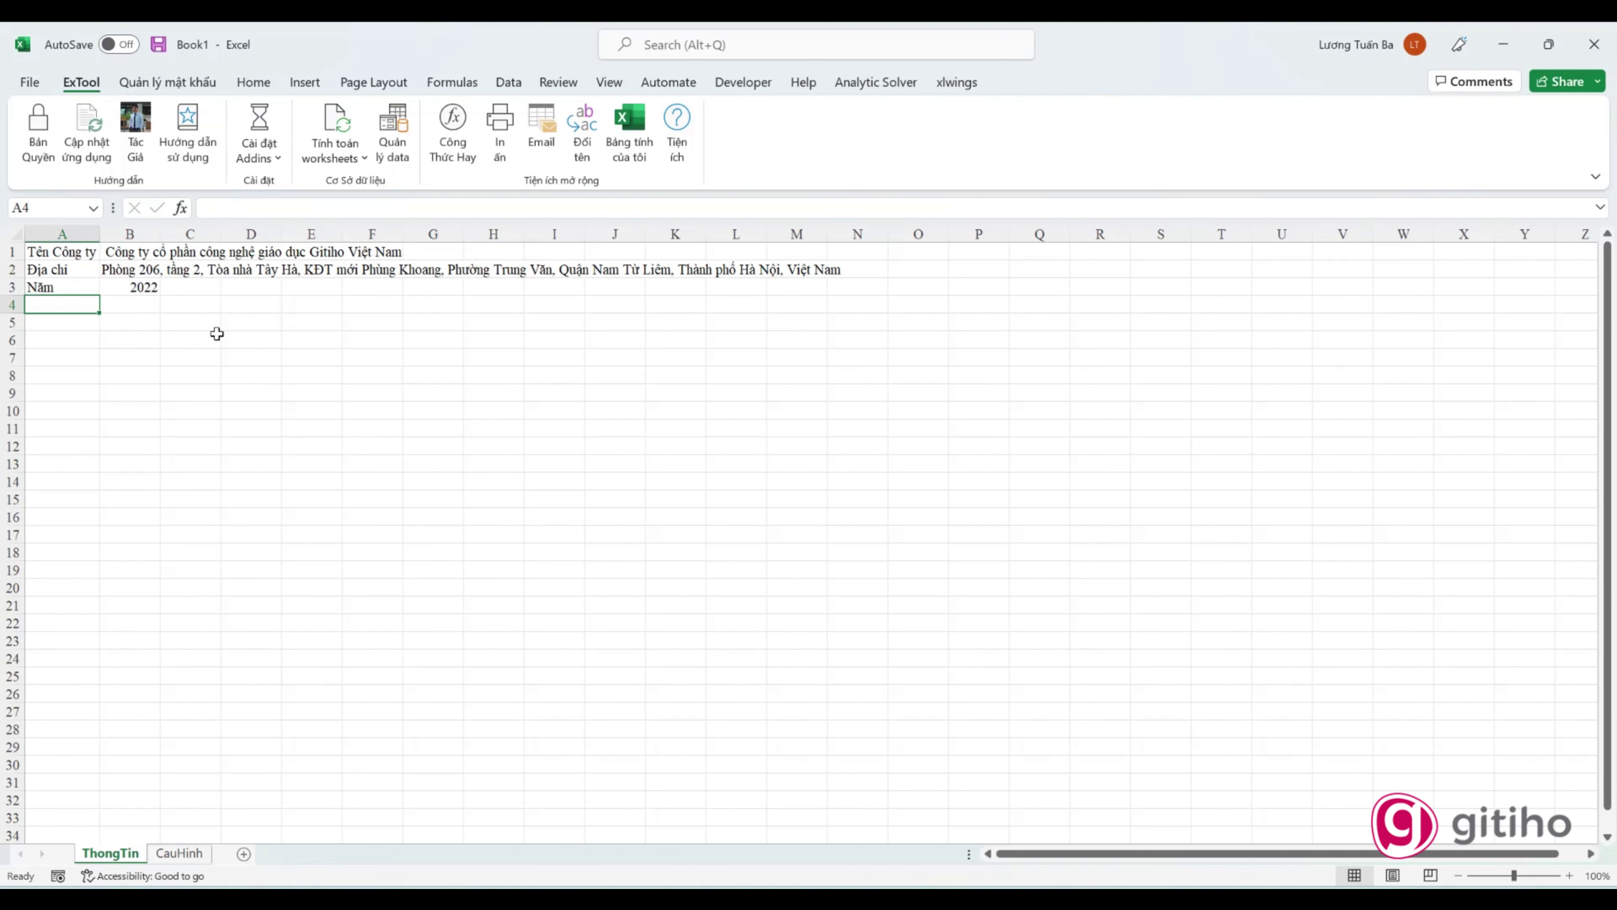
pyautogui.click(130, 287)
pyautogui.click(48, 203)
pyautogui.write('NamTK')
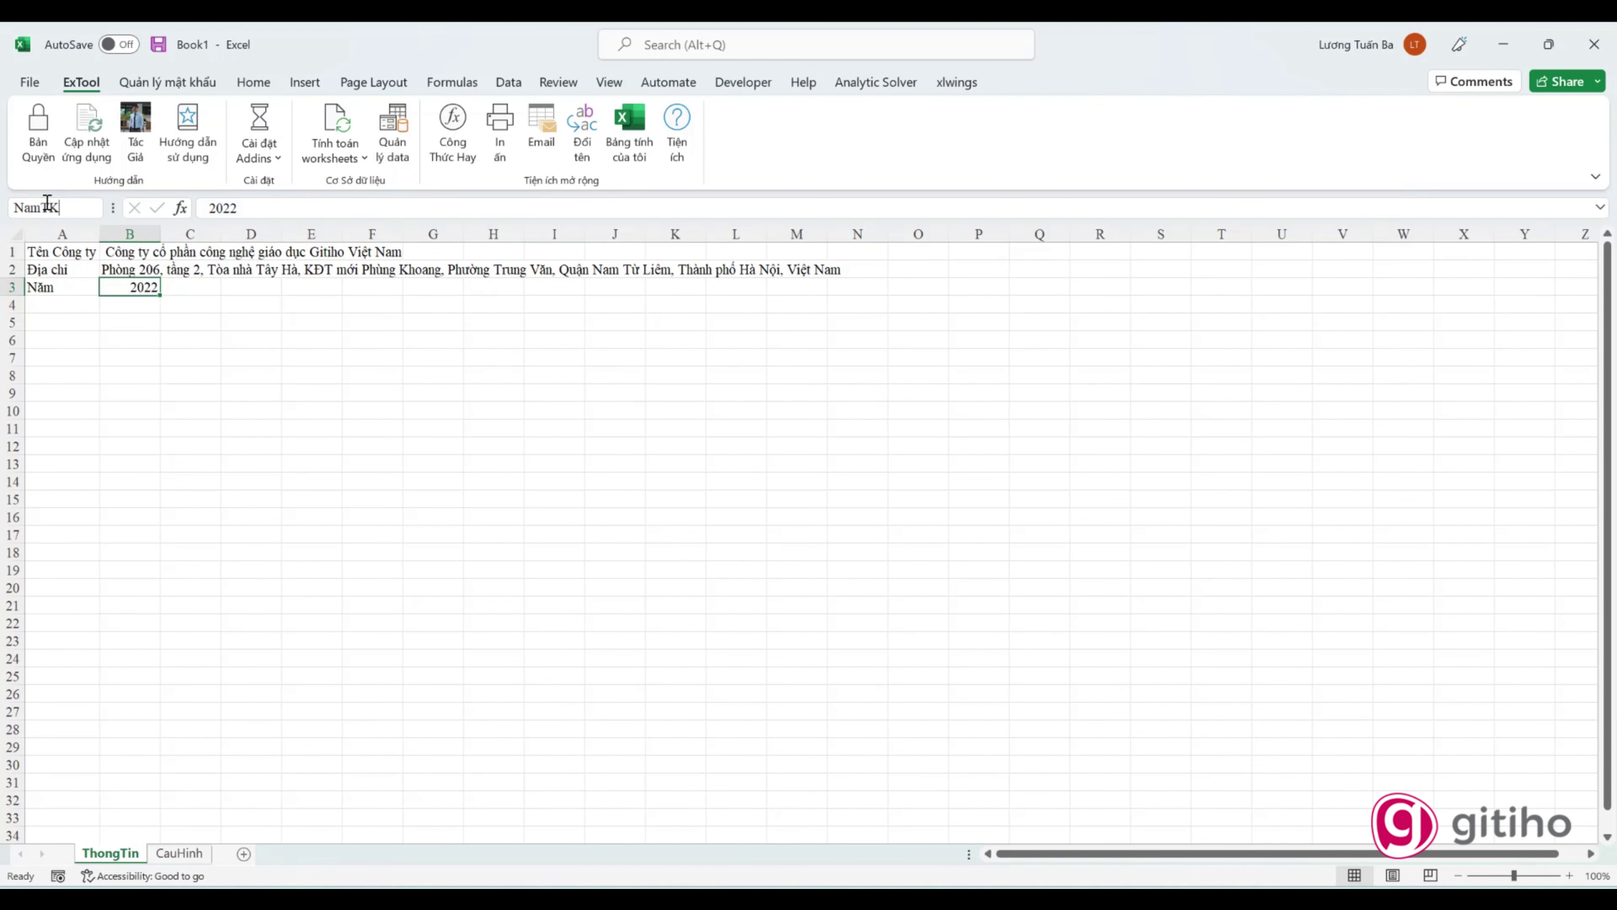
# Step: Name the year cell NamTK and move to CauHinh, dismissing a notification
pyautogui.press('Return')
pyautogui.click(179, 852)
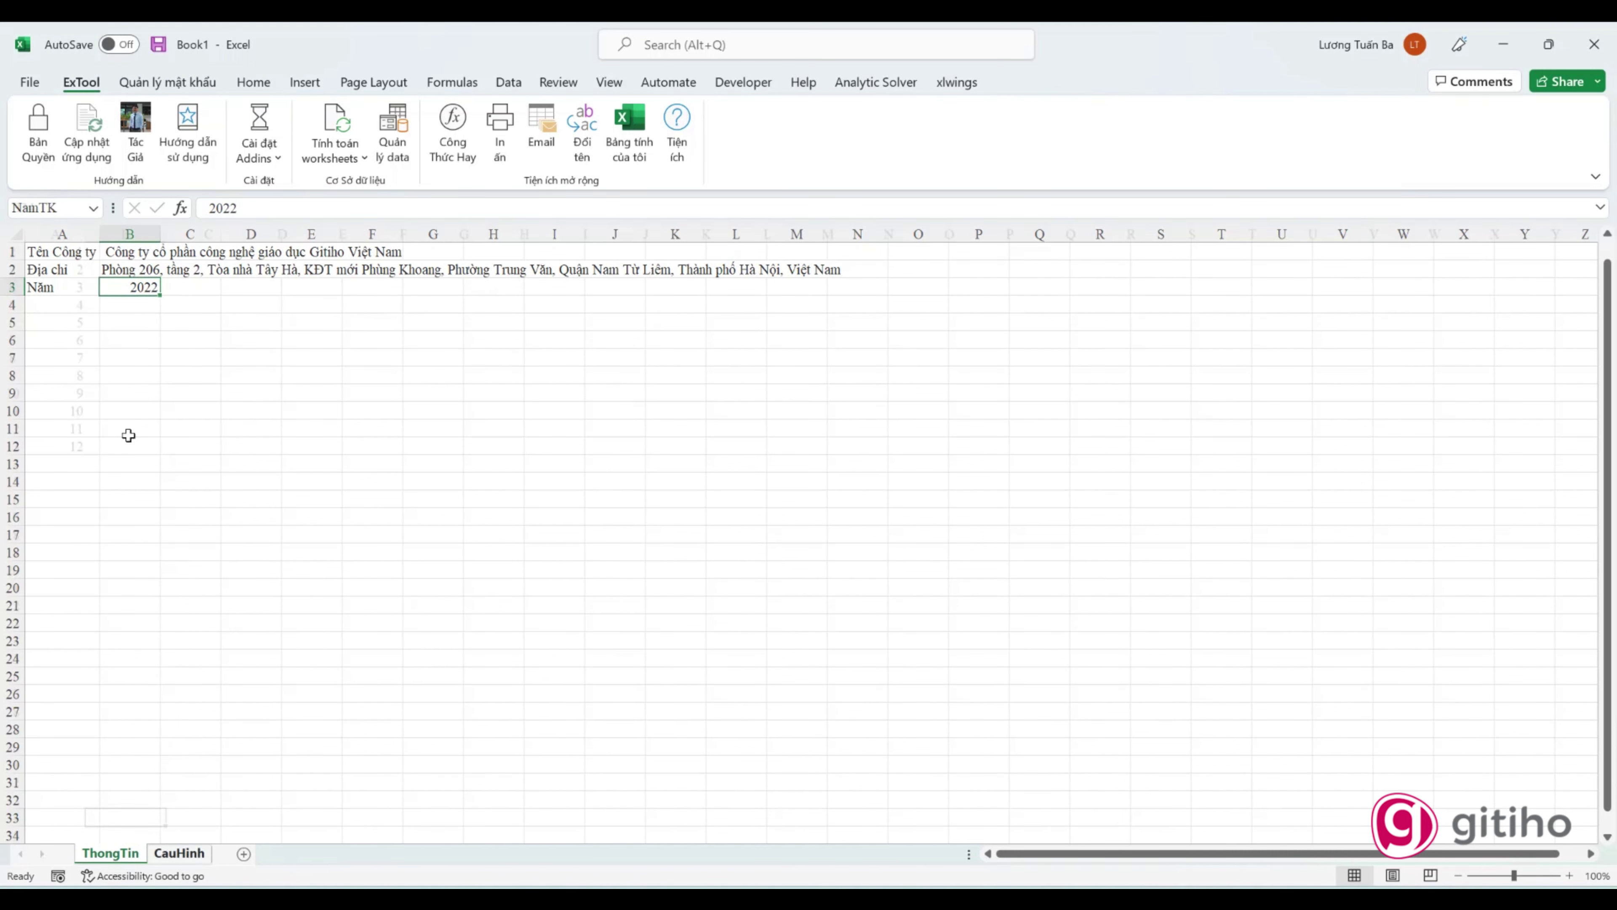
pyautogui.click(121, 256)
pyautogui.scroll(1, 120, 256)
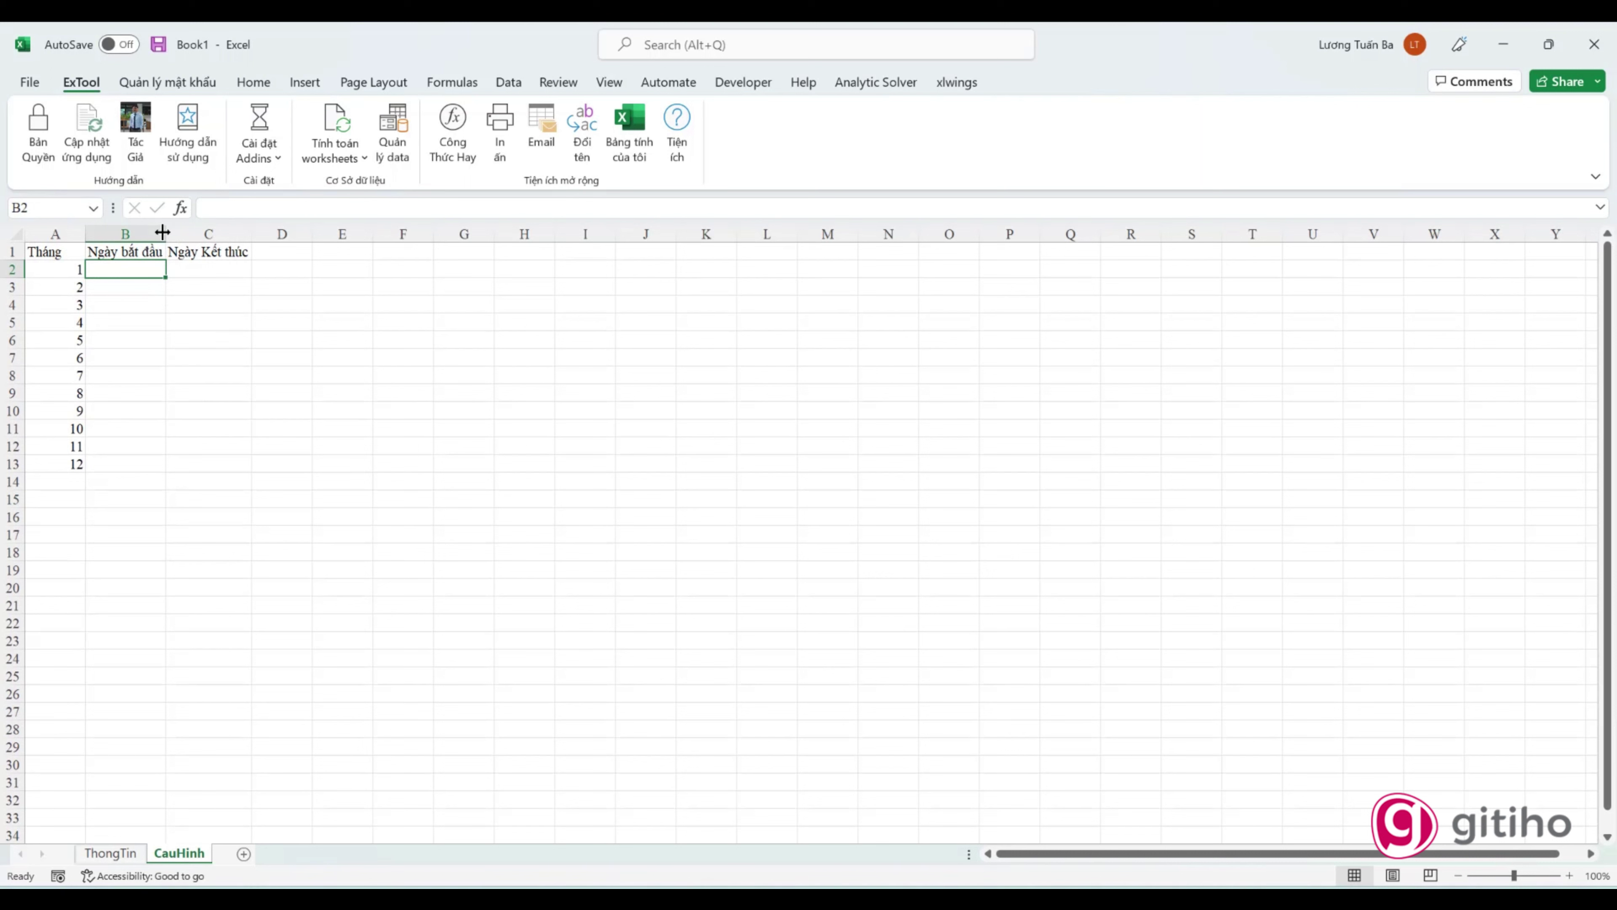
pyautogui.click(1598, 816)
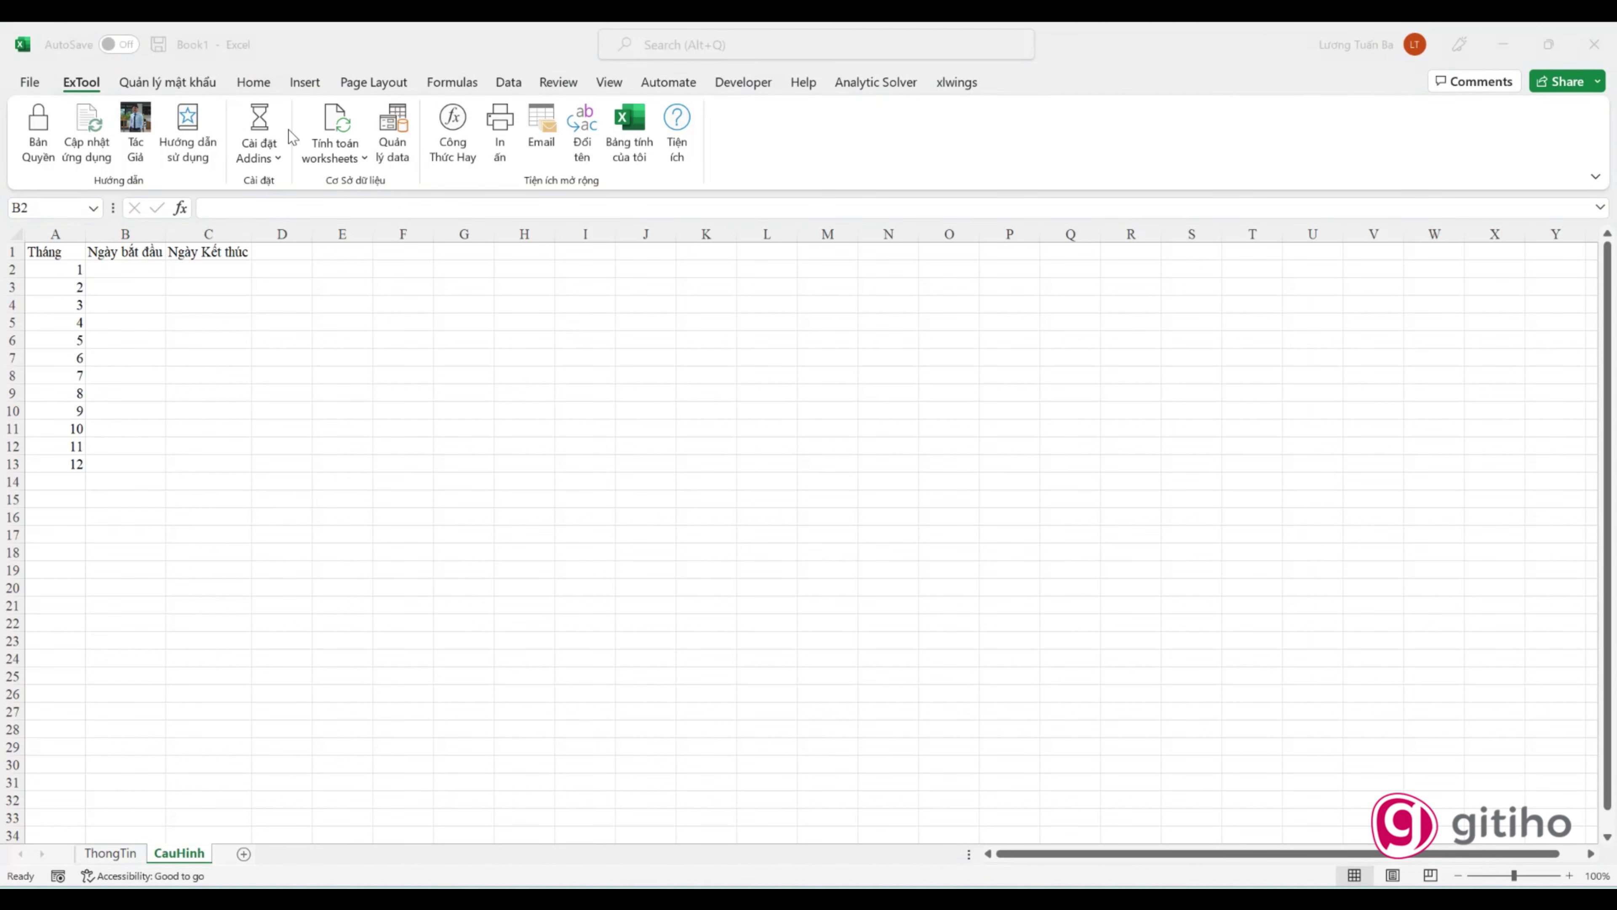
# Step: Enter =DATE(NamTK,A2,1) in B2 and fill it down to B13
pyautogui.click(128, 273)
pyautogui.write('=')
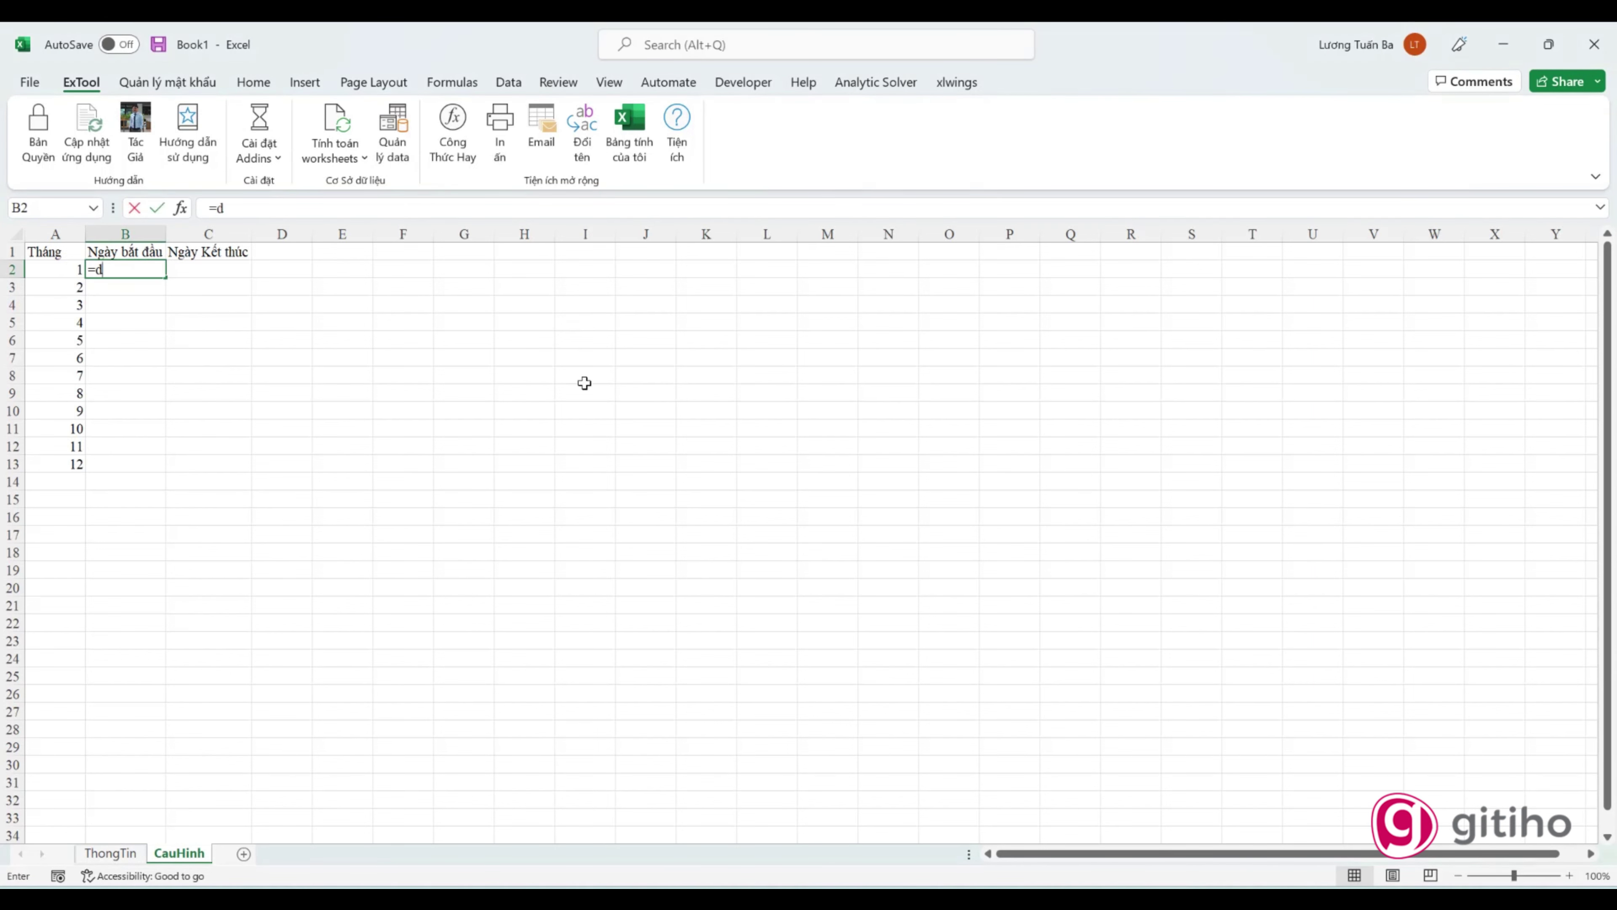
pyautogui.write('date')
pyautogui.press('Tab')
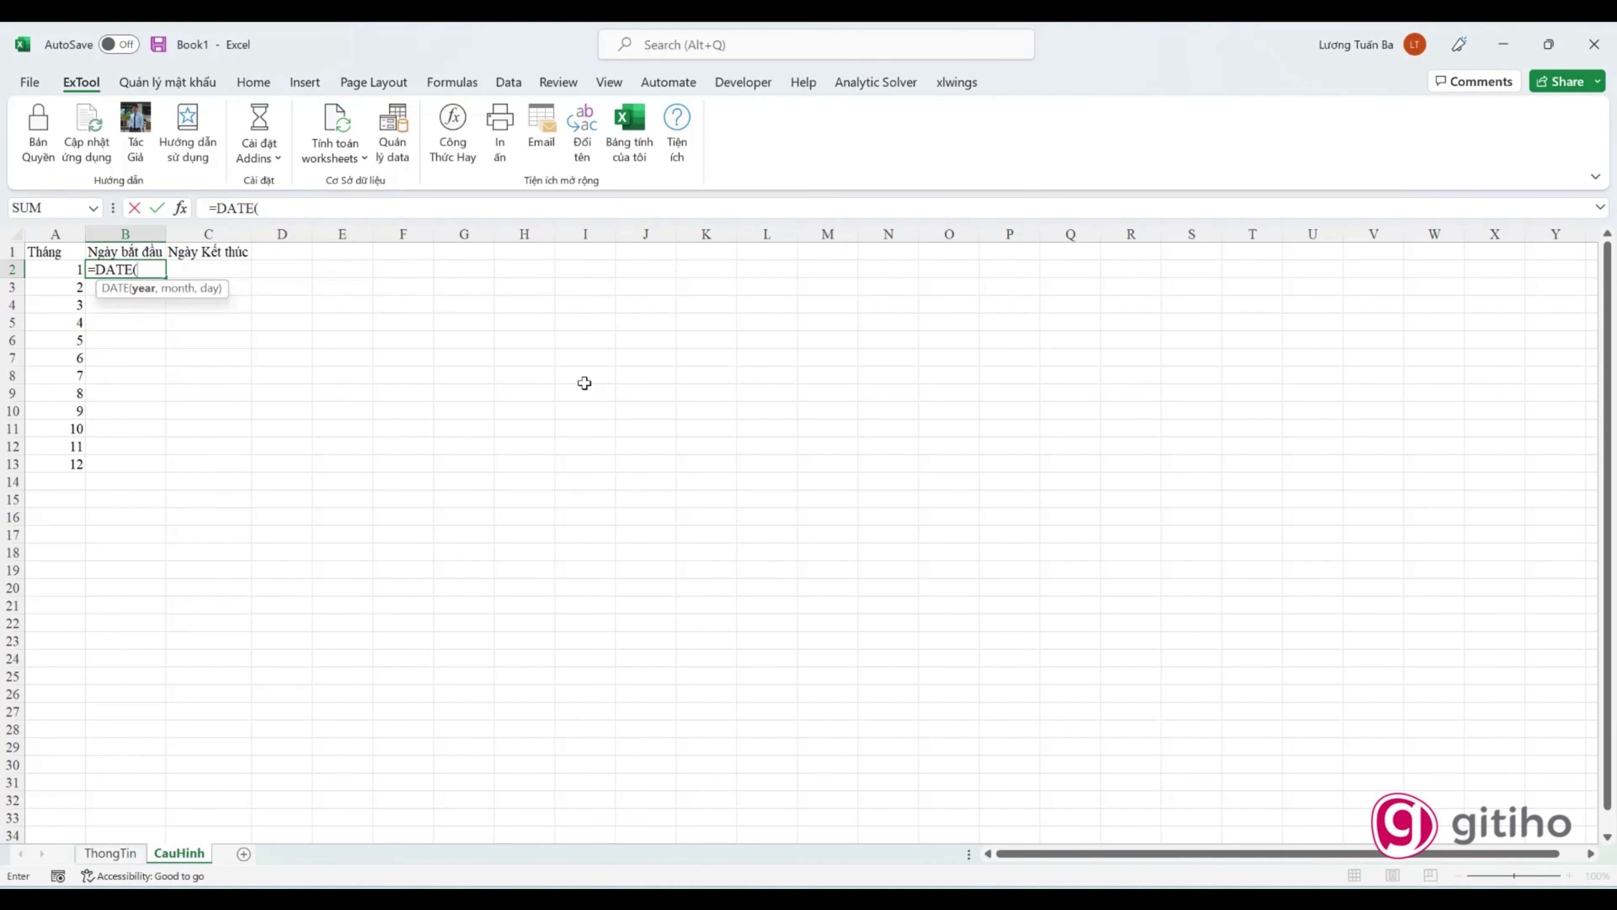
pyautogui.write('Nam')
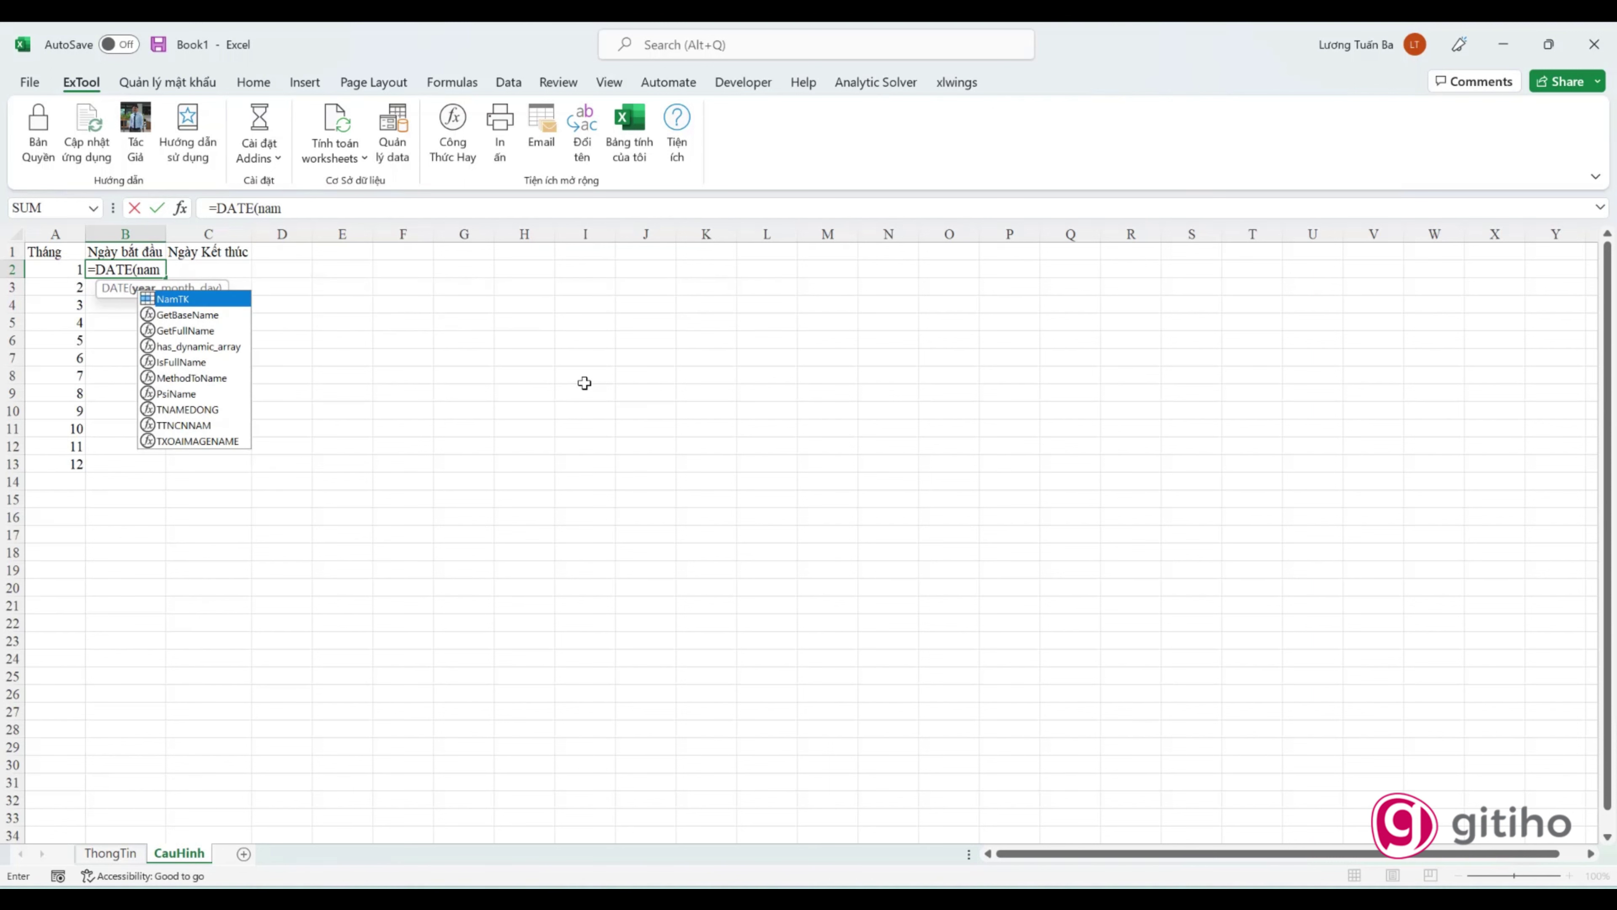
pyautogui.write('TK,1')
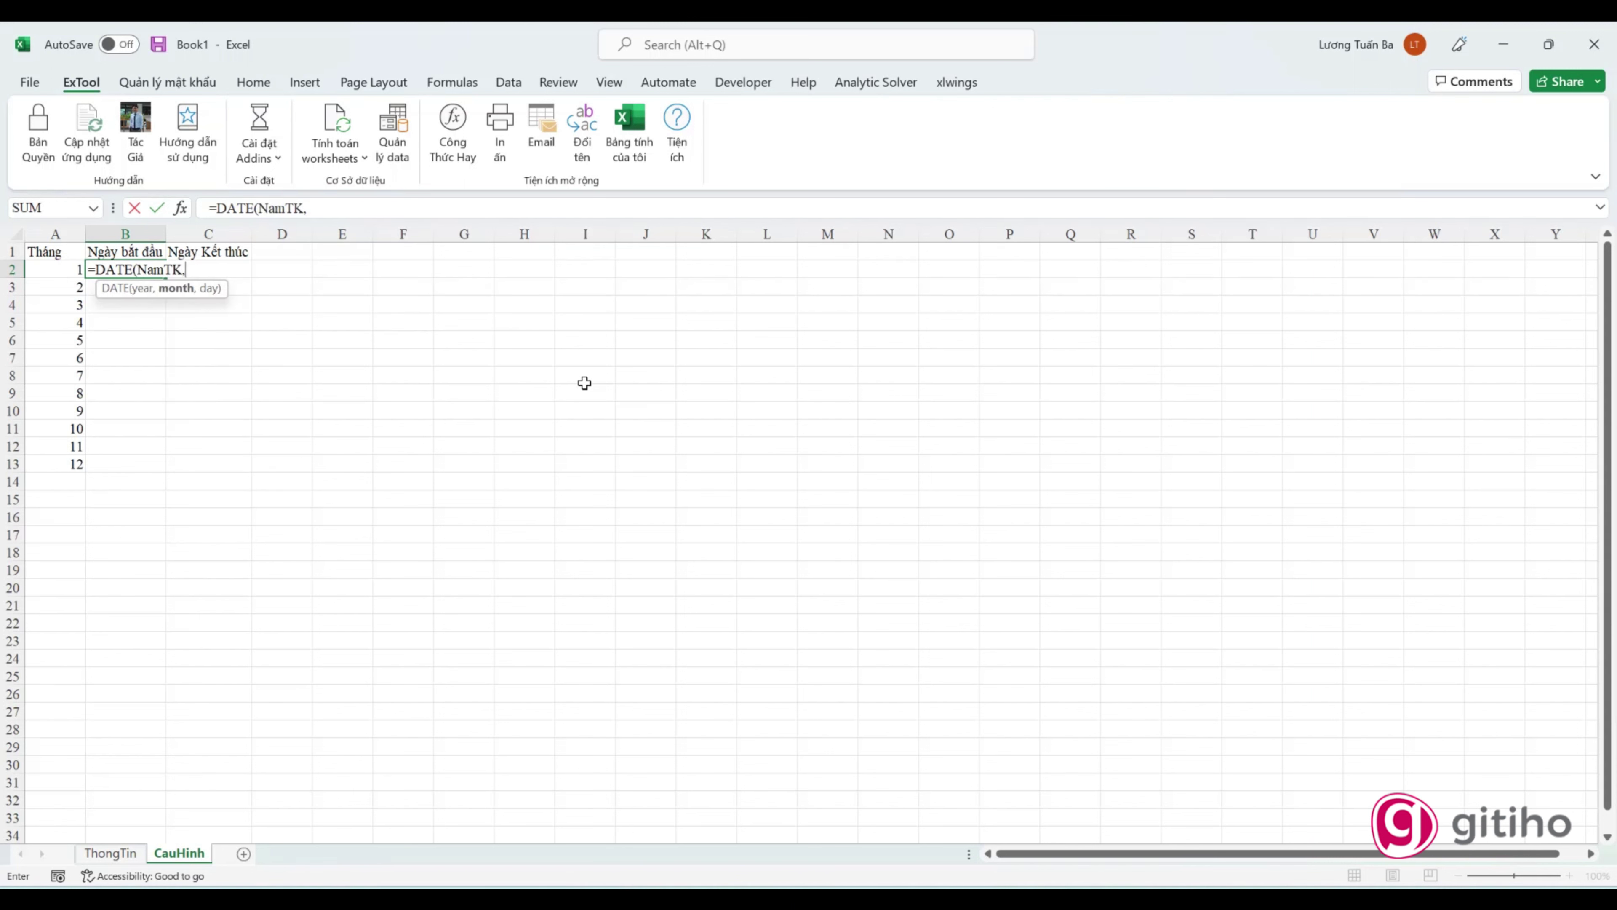
pyautogui.press('Left')
pyautogui.write(',')
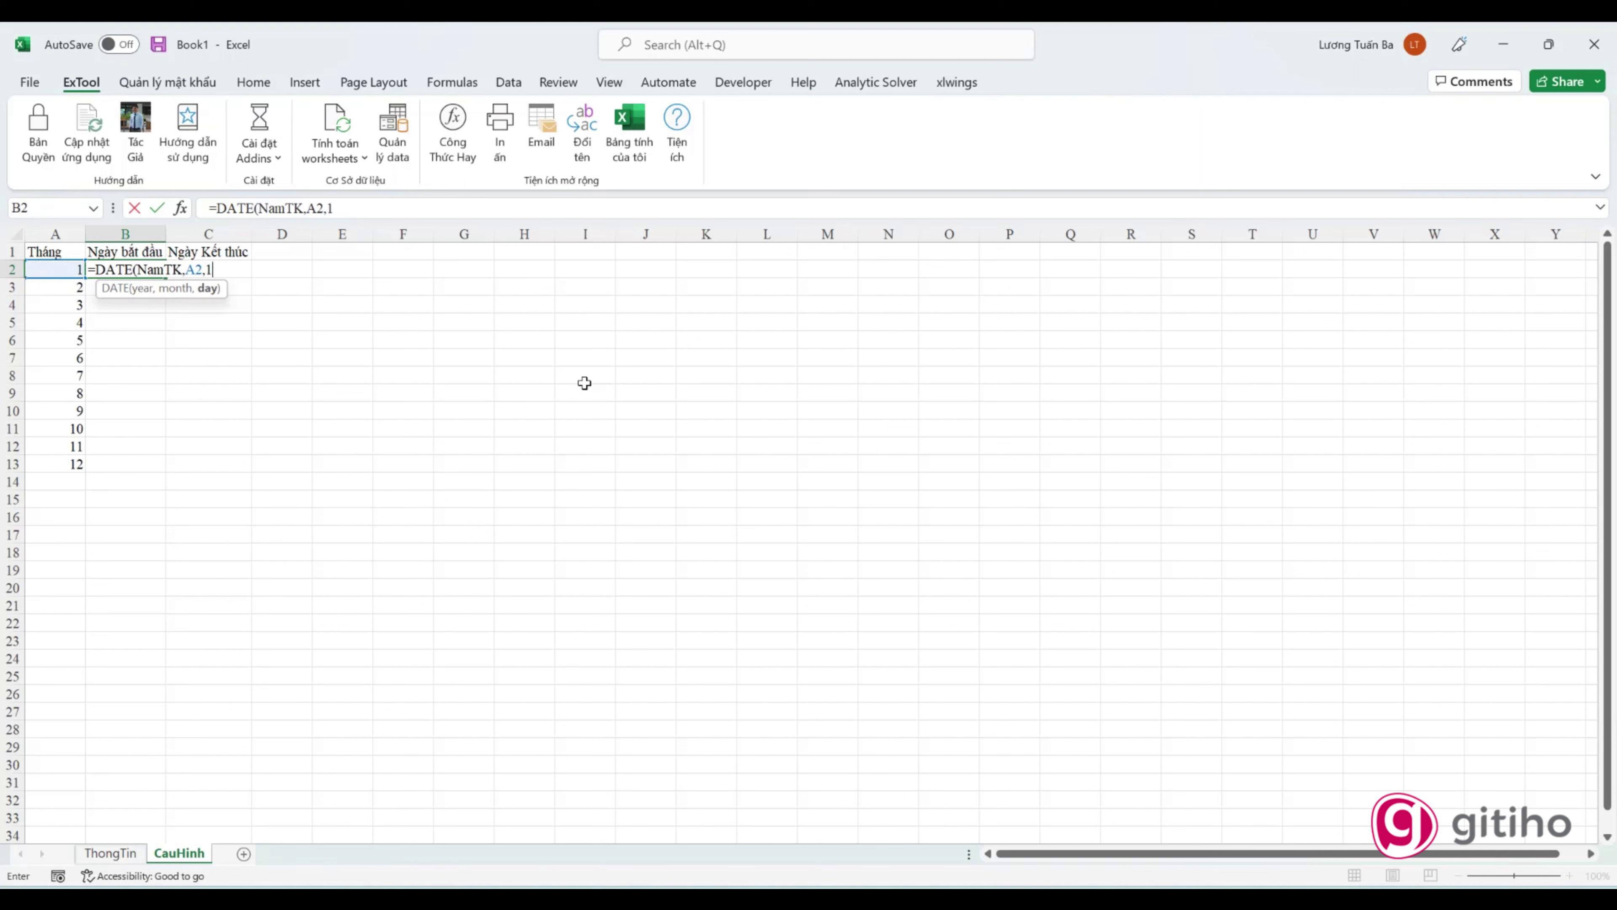
pyautogui.write(')')
pyautogui.press('Return')
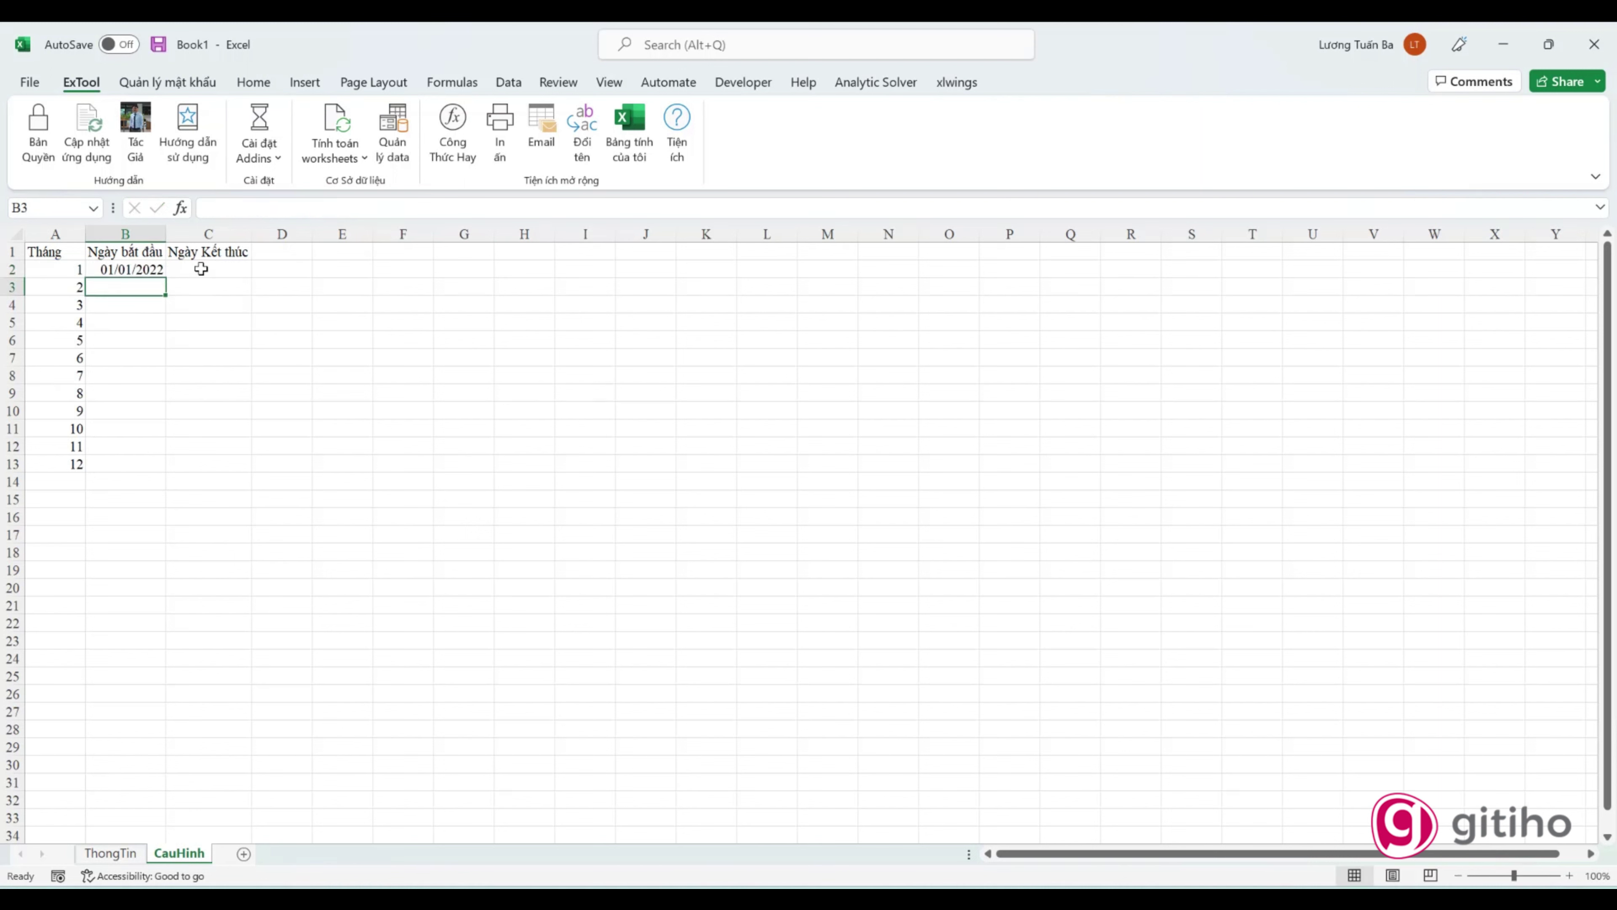
pyautogui.click(166, 270)
pyautogui.moveTo(166, 278); pyautogui.dragTo(180, 459)
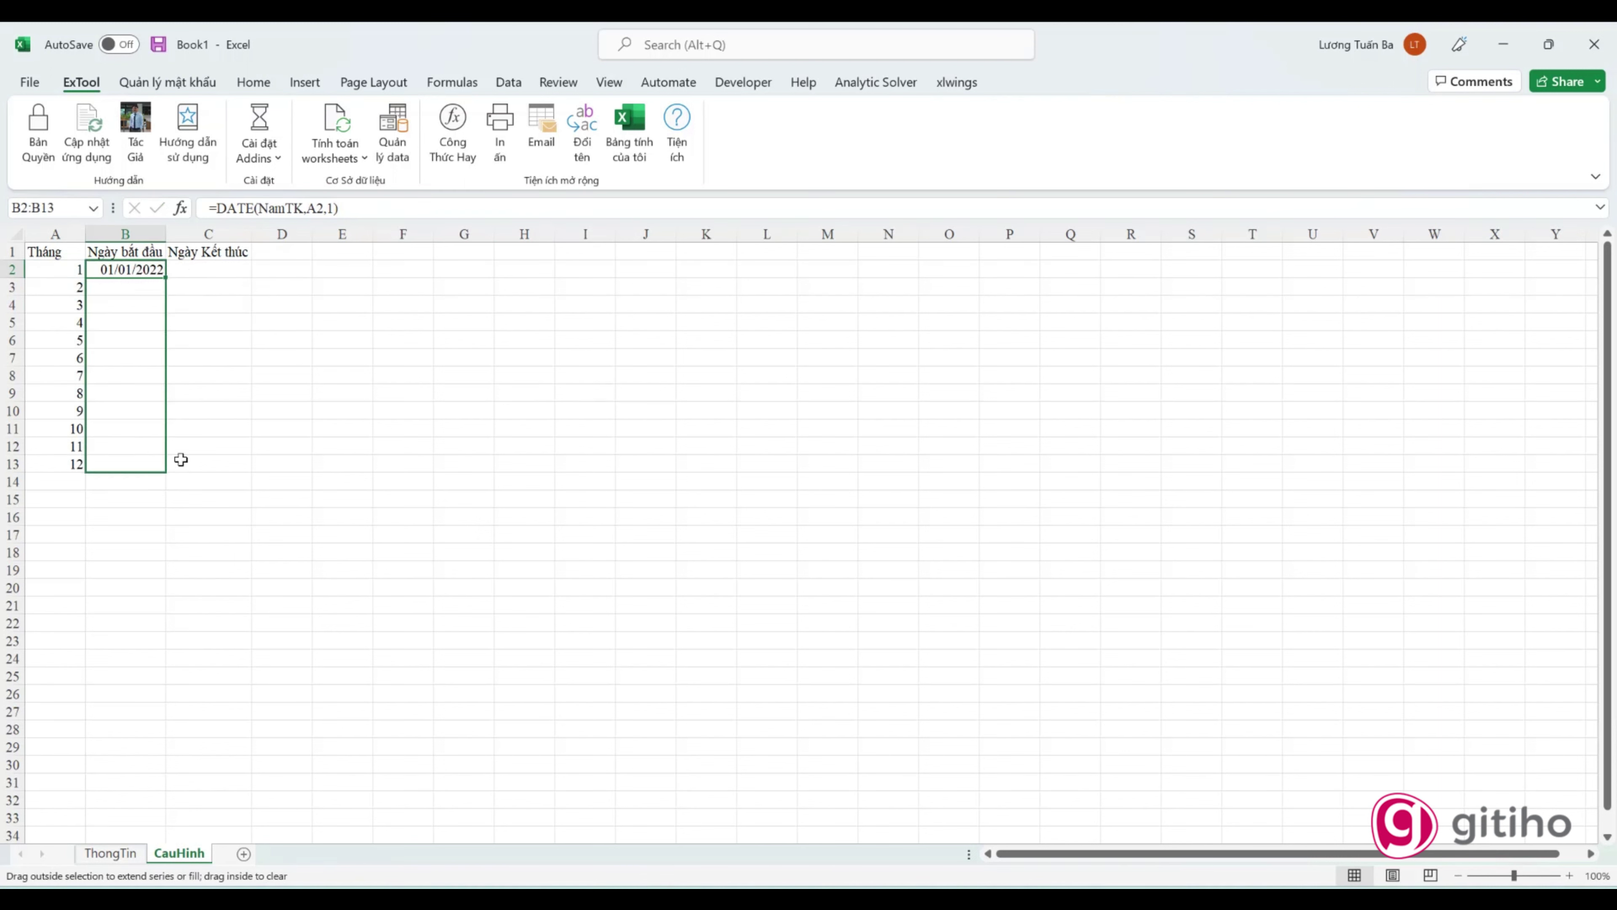
# Step: Start entering a month-end formula in C2
pyautogui.click(210, 270)
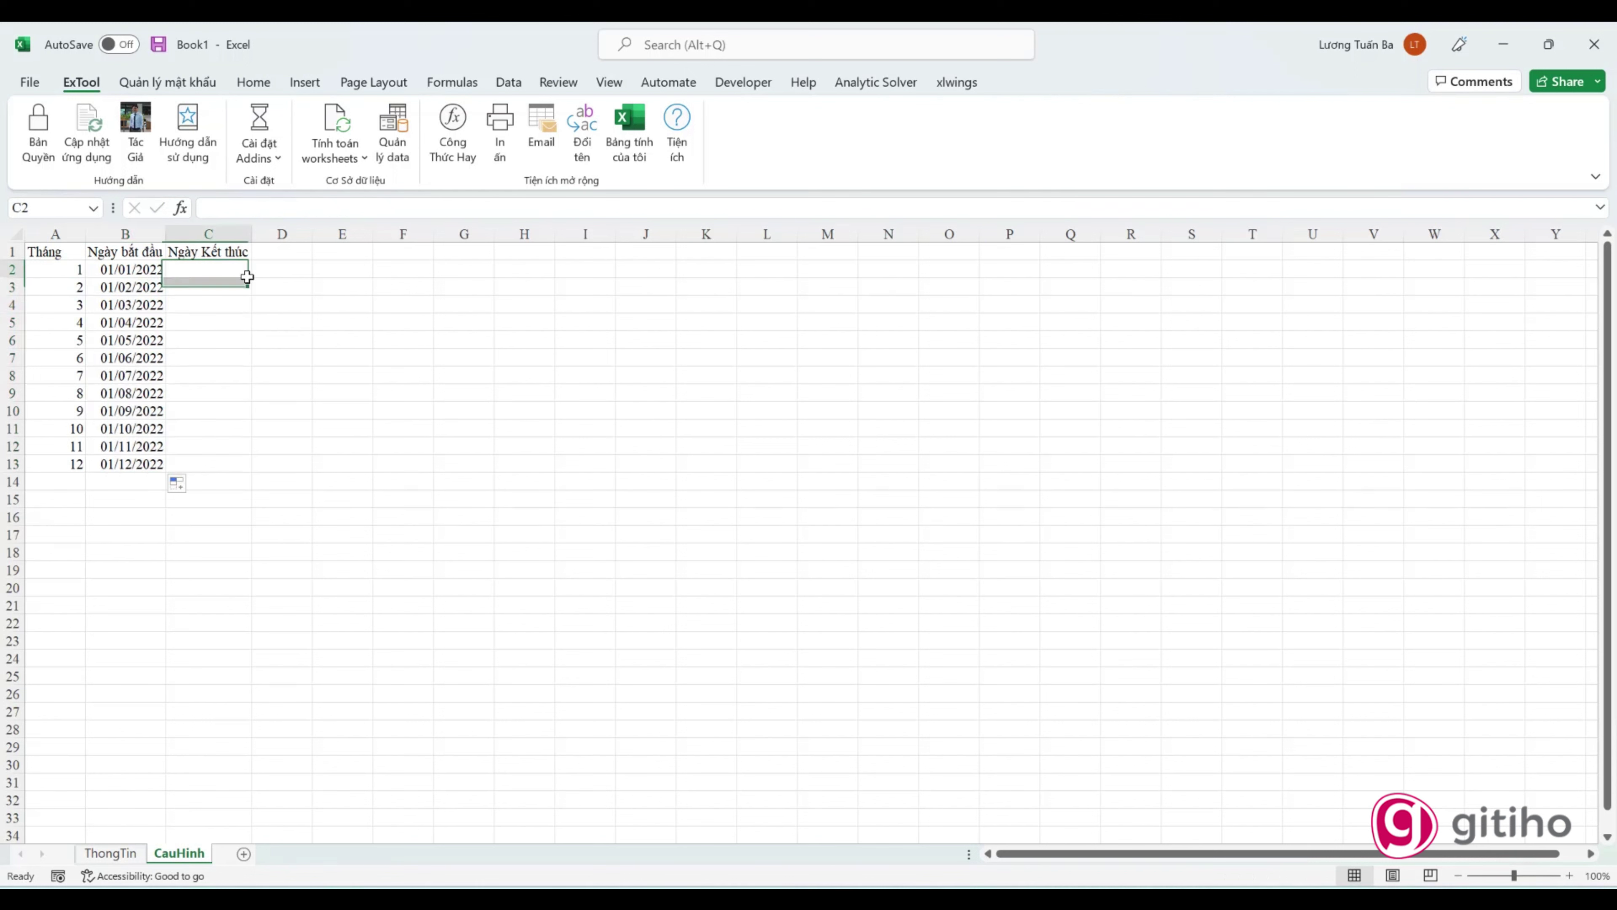
pyautogui.write('=d')
pyautogui.press('BackSpace')
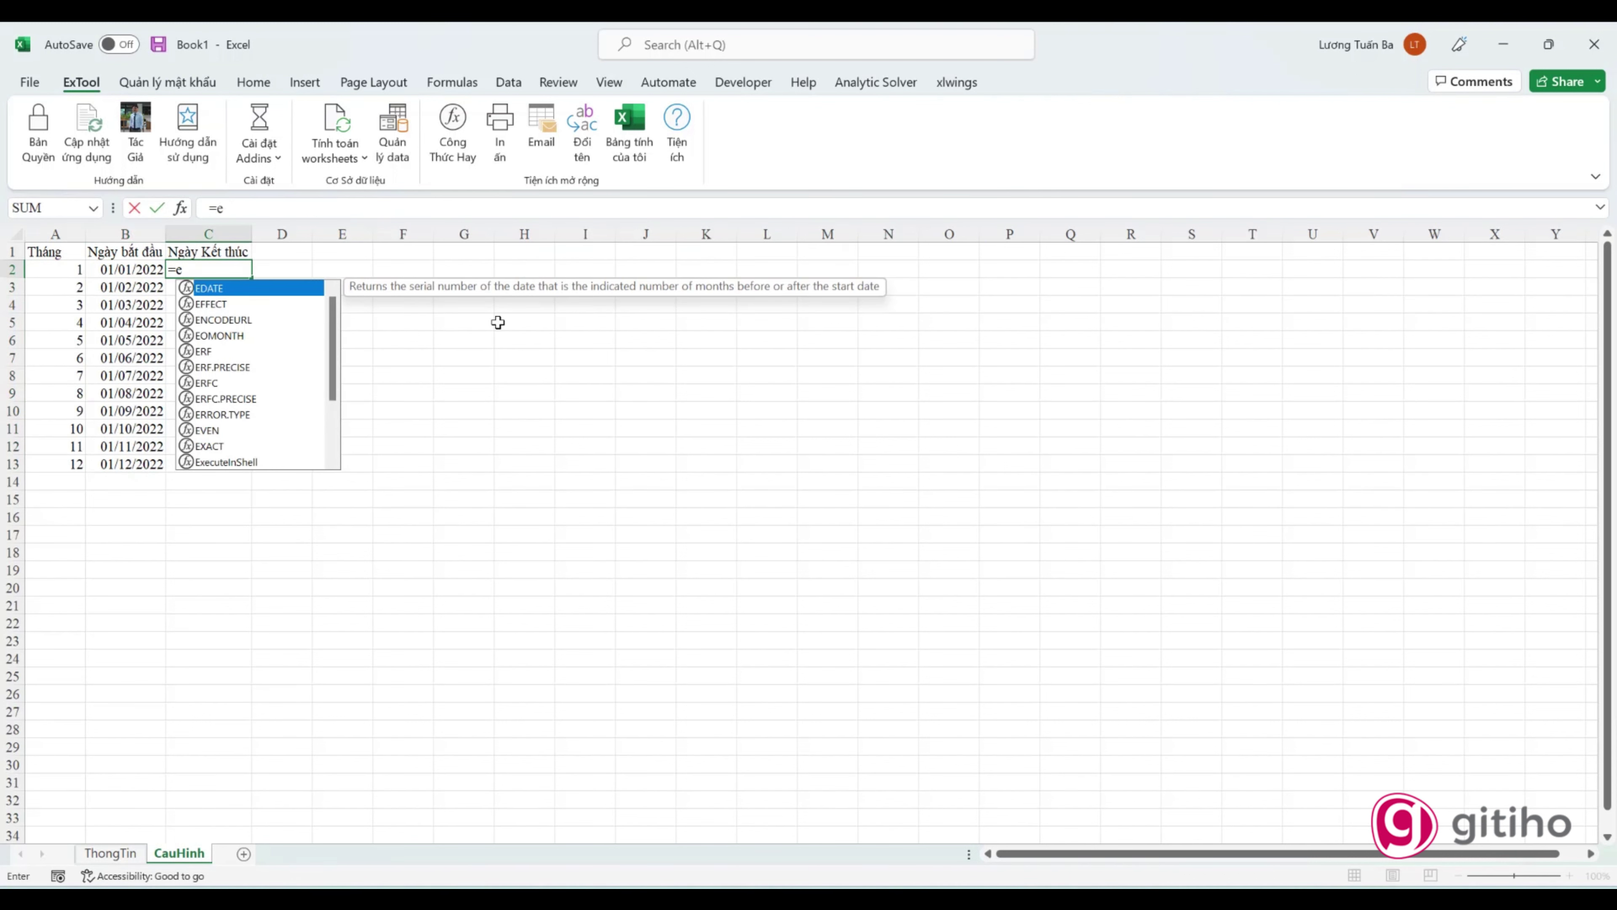
# Step: Complete =EOMONTH(B2,0) in C2 and fill it down to C13
pyautogui.write('eou')
pyautogui.press('BackSpace')
pyautogui.write('m')
pyautogui.press('Tab')
pyautogui.press('Left')
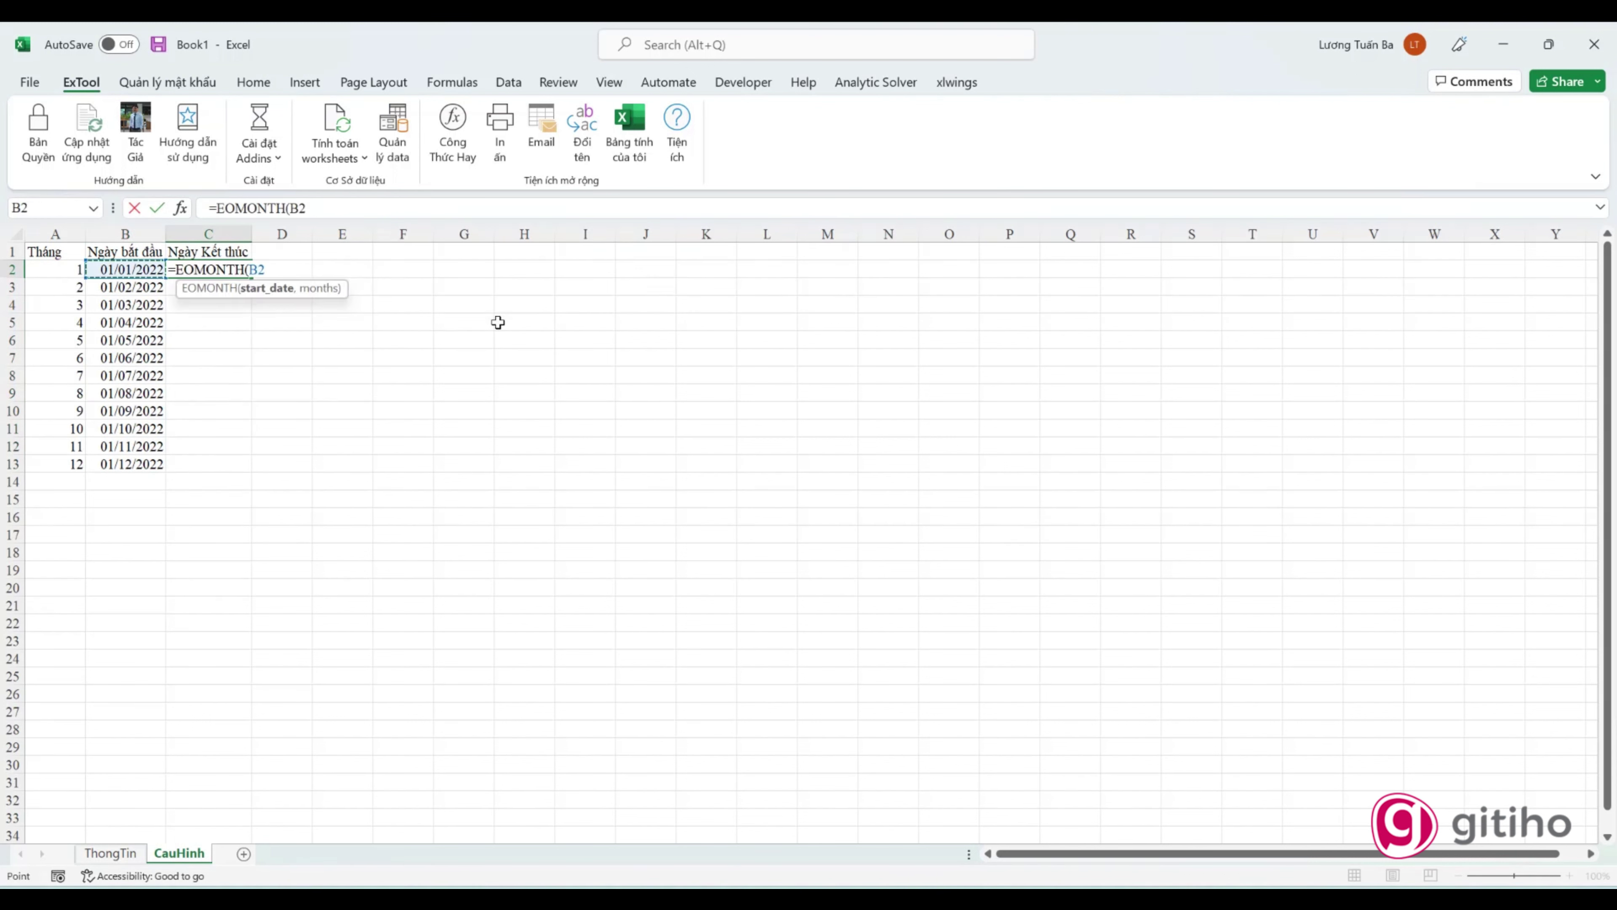
pyautogui.write(',0')
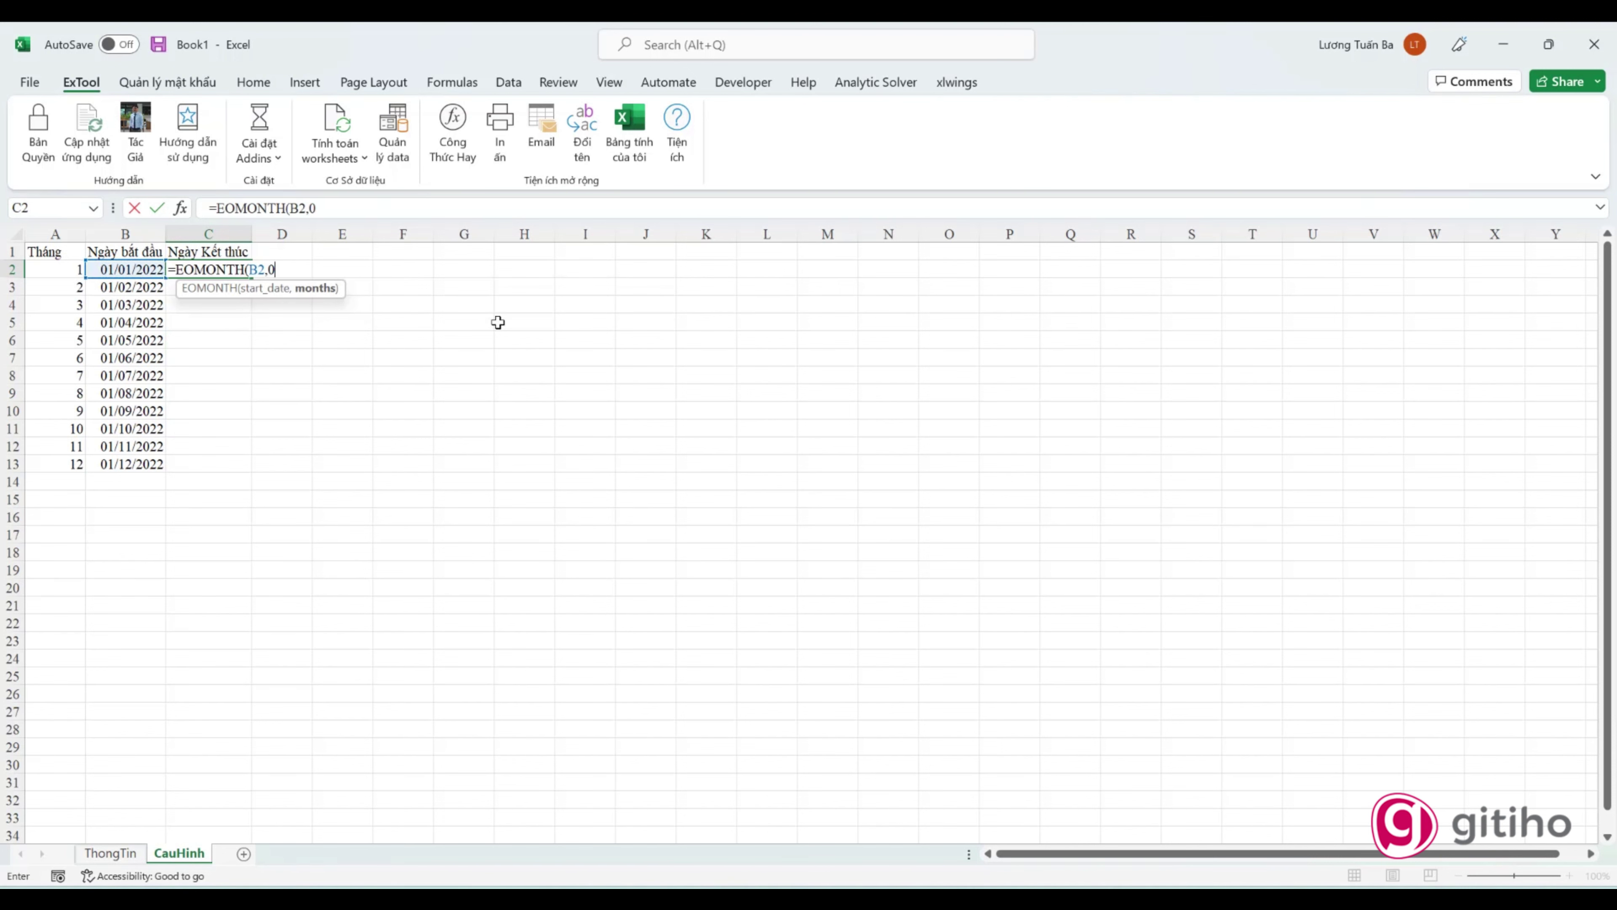
pyautogui.press('Return')
pyautogui.click(232, 270)
pyautogui.doubleClick(252, 279)
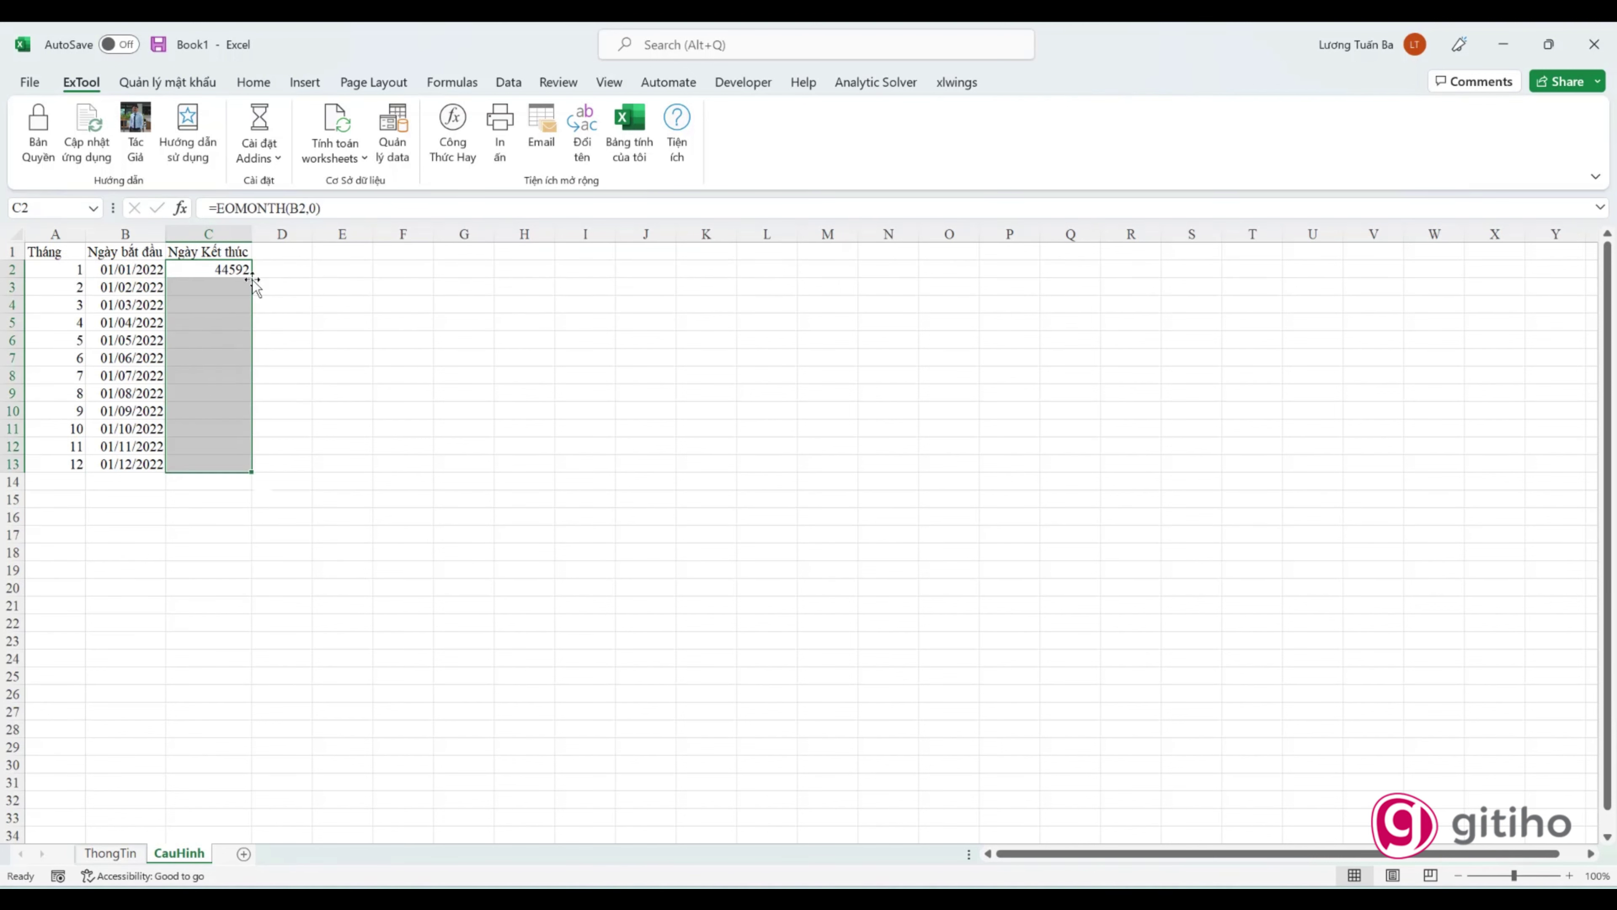
# Step: Format the month-end values as Short Date
pyautogui.click(253, 82)
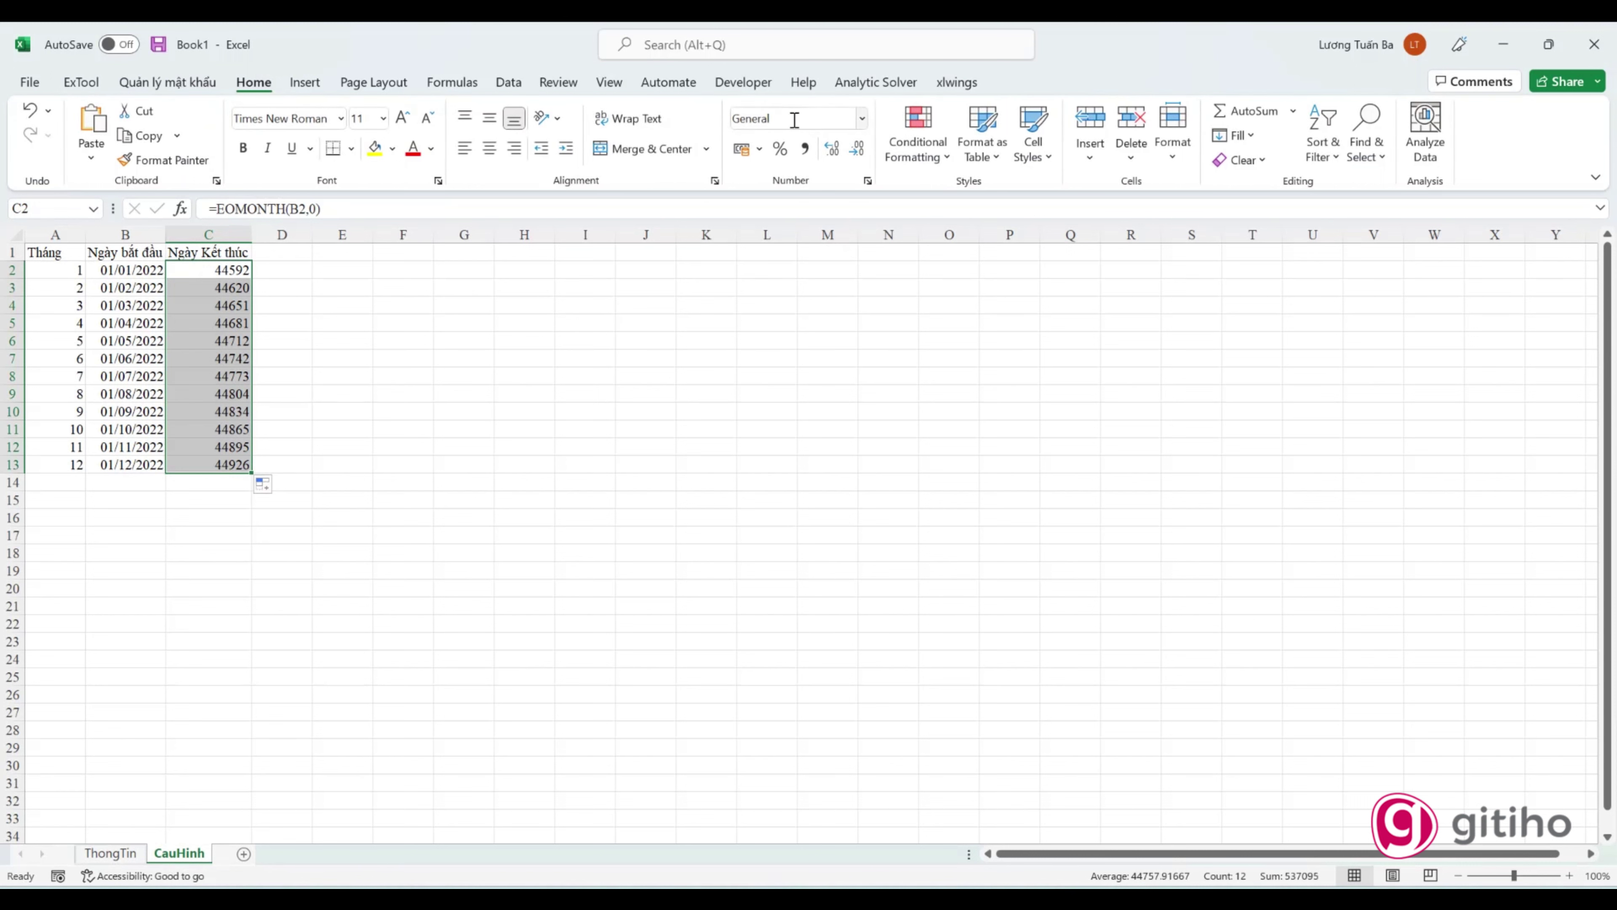
pyautogui.click(795, 119)
pyautogui.click(862, 119)
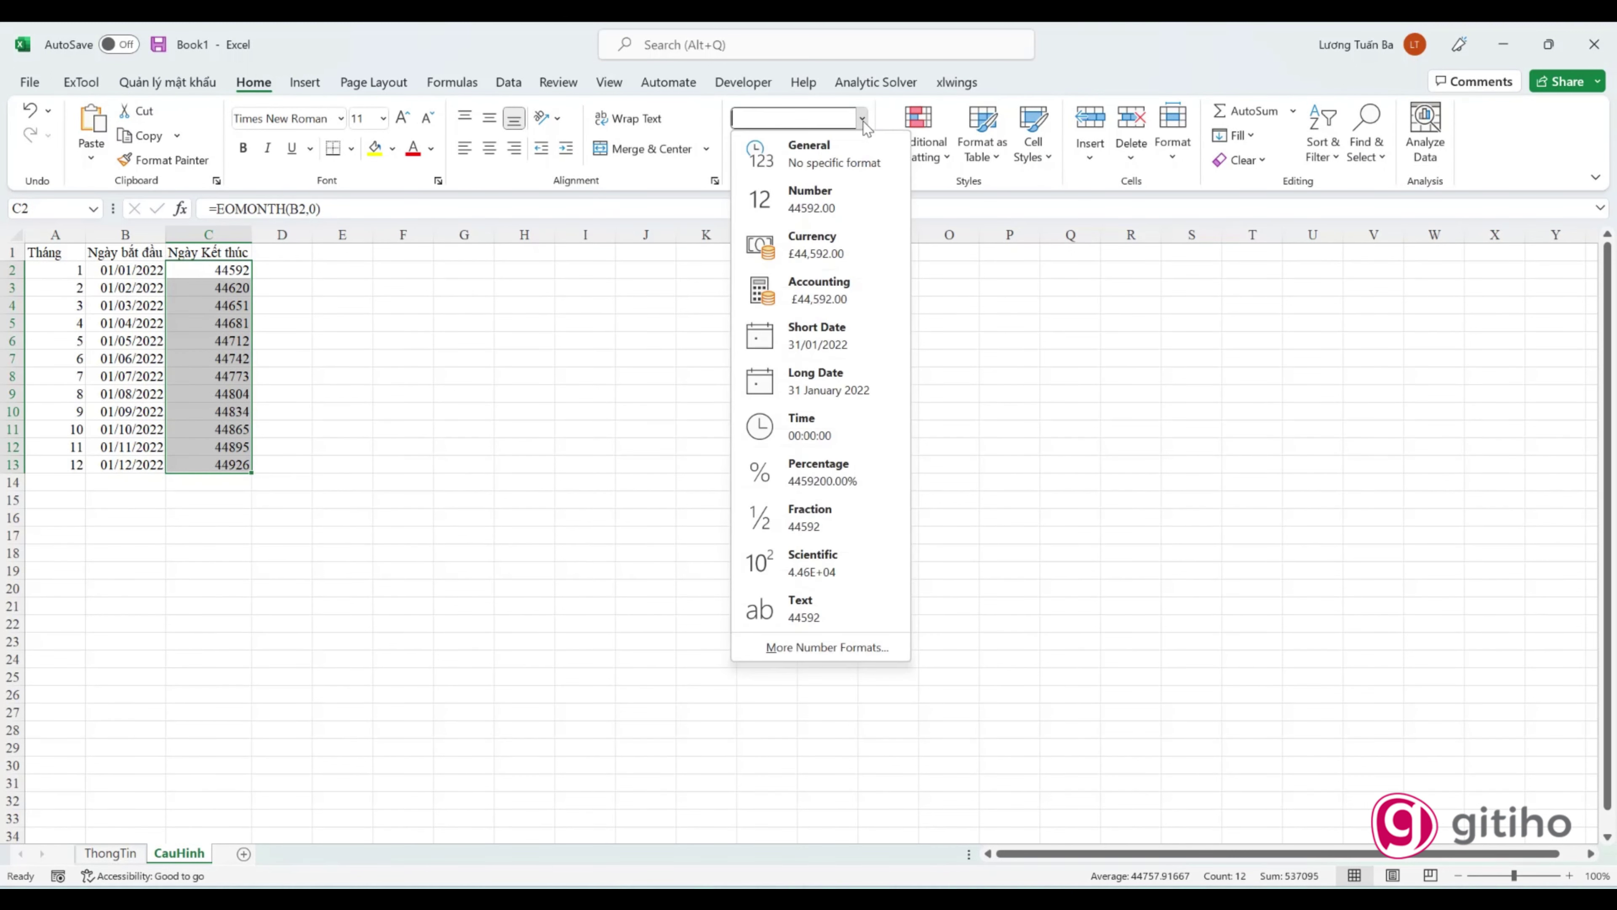
pyautogui.click(796, 329)
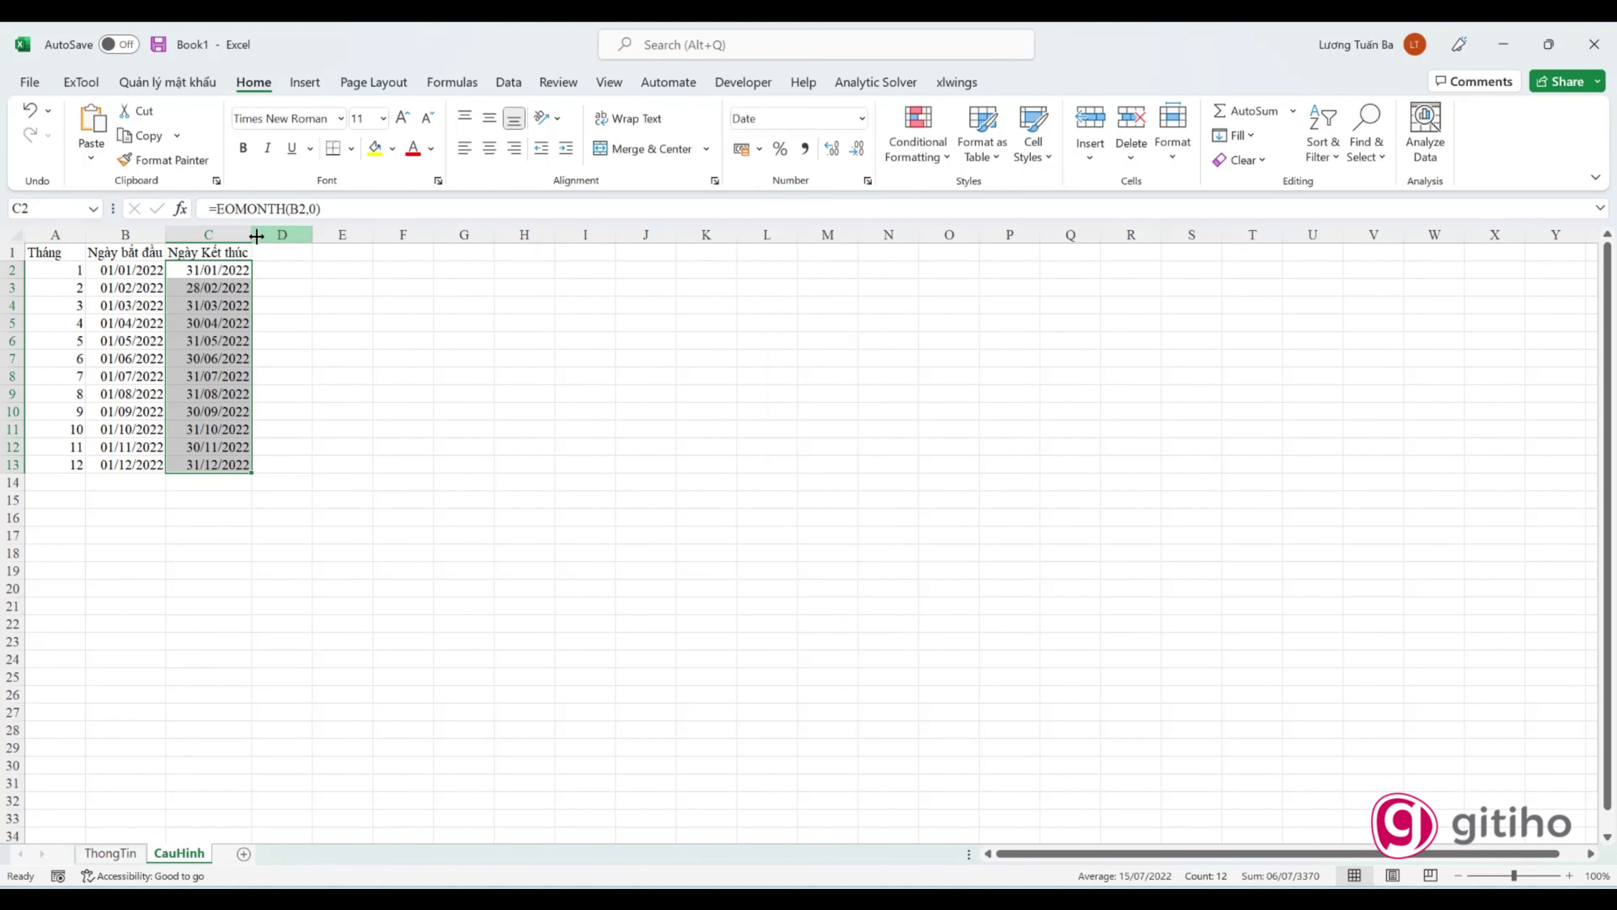
pyautogui.click(288, 251)
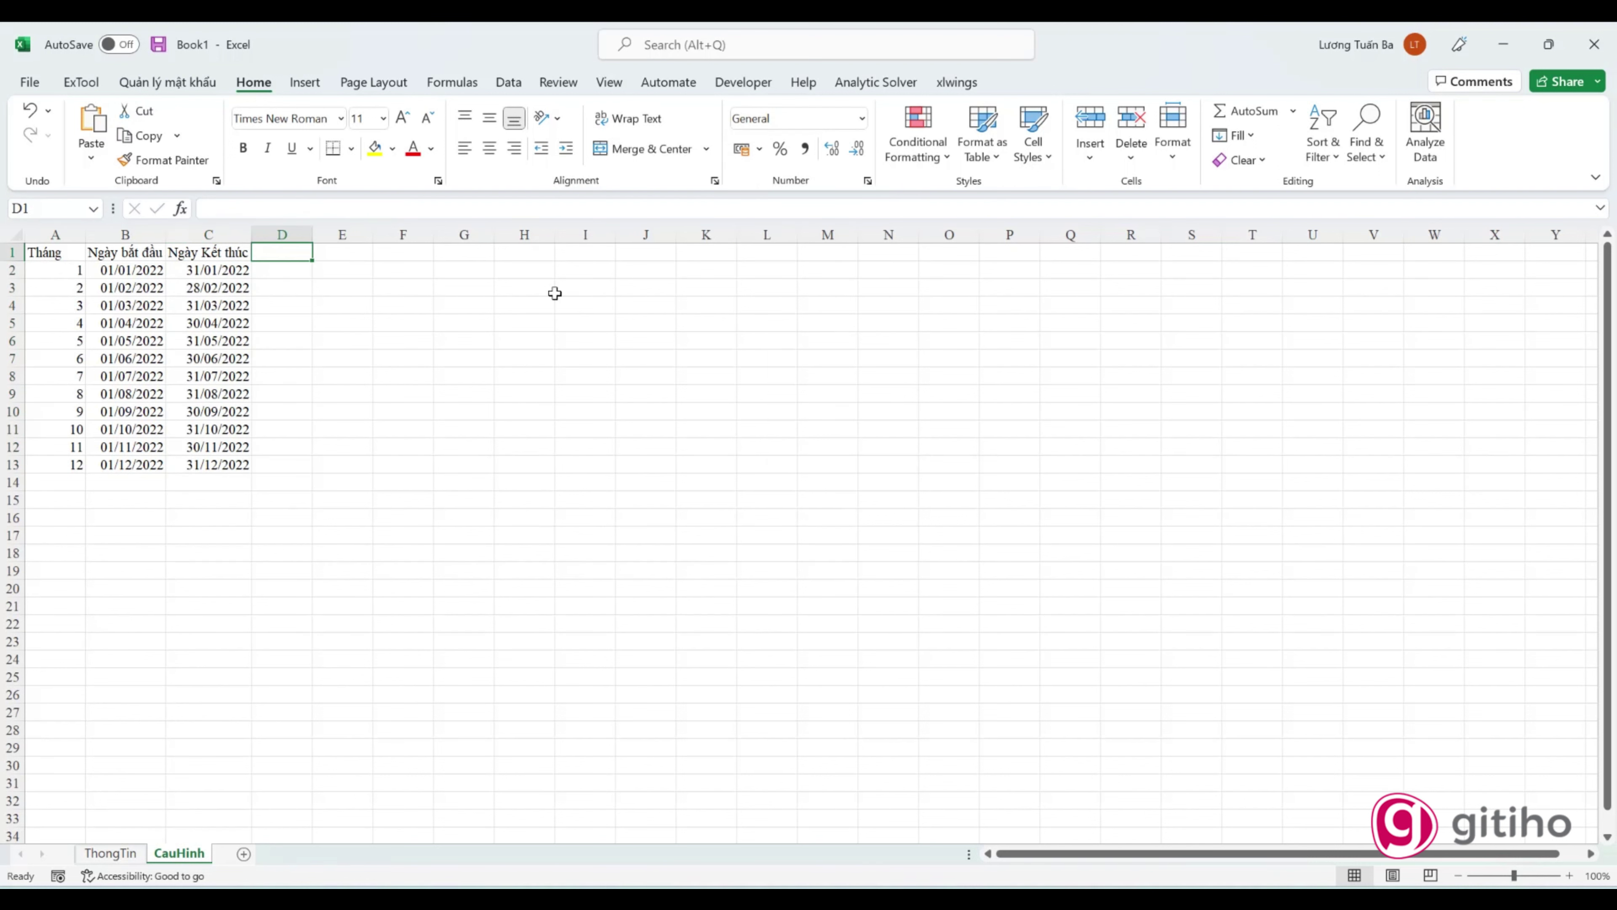
# Step: Type Công chuẩn in D1 and widen column D to fit it
pyautogui.write('Công ')
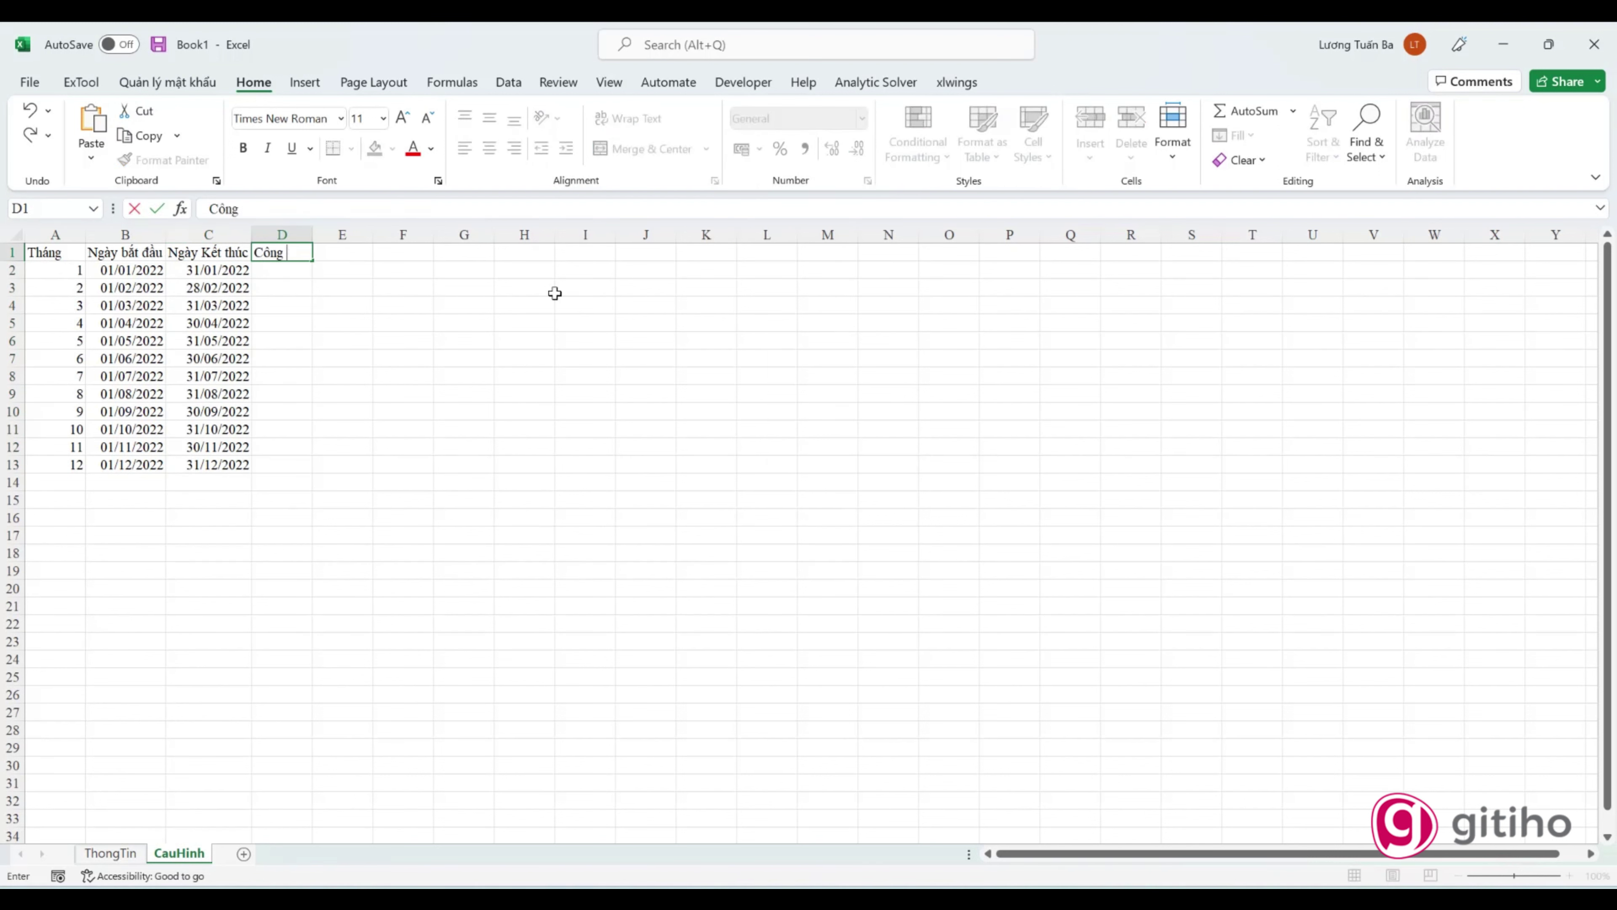
pyautogui.write('chuẩn')
pyautogui.press('Return')
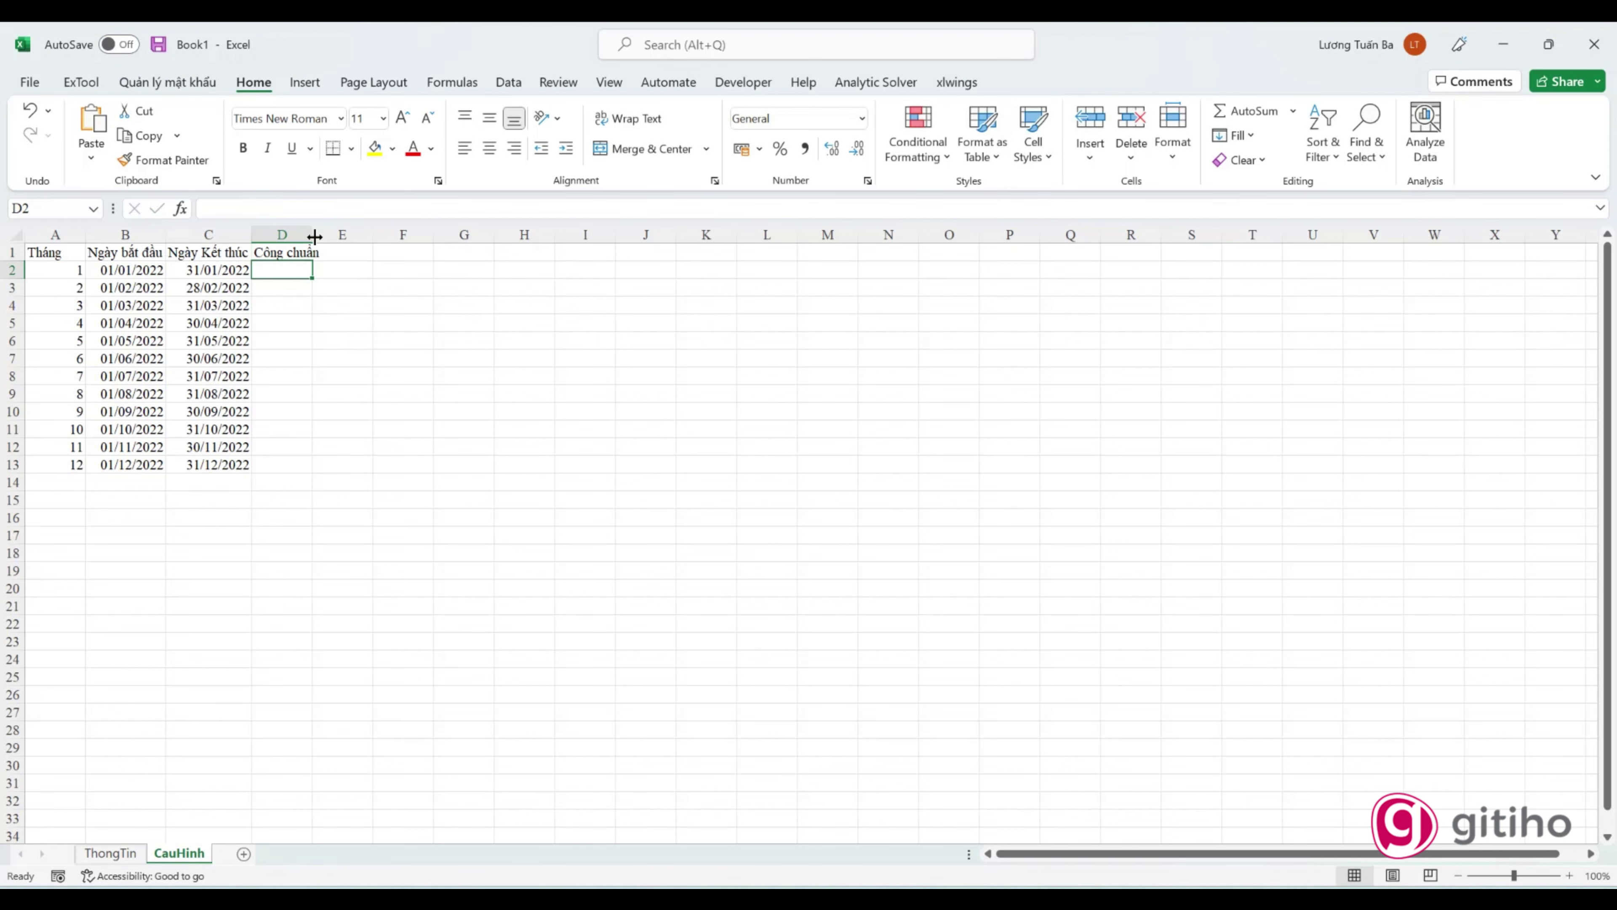
pyautogui.moveTo(314, 236); pyautogui.dragTo(346, 236)
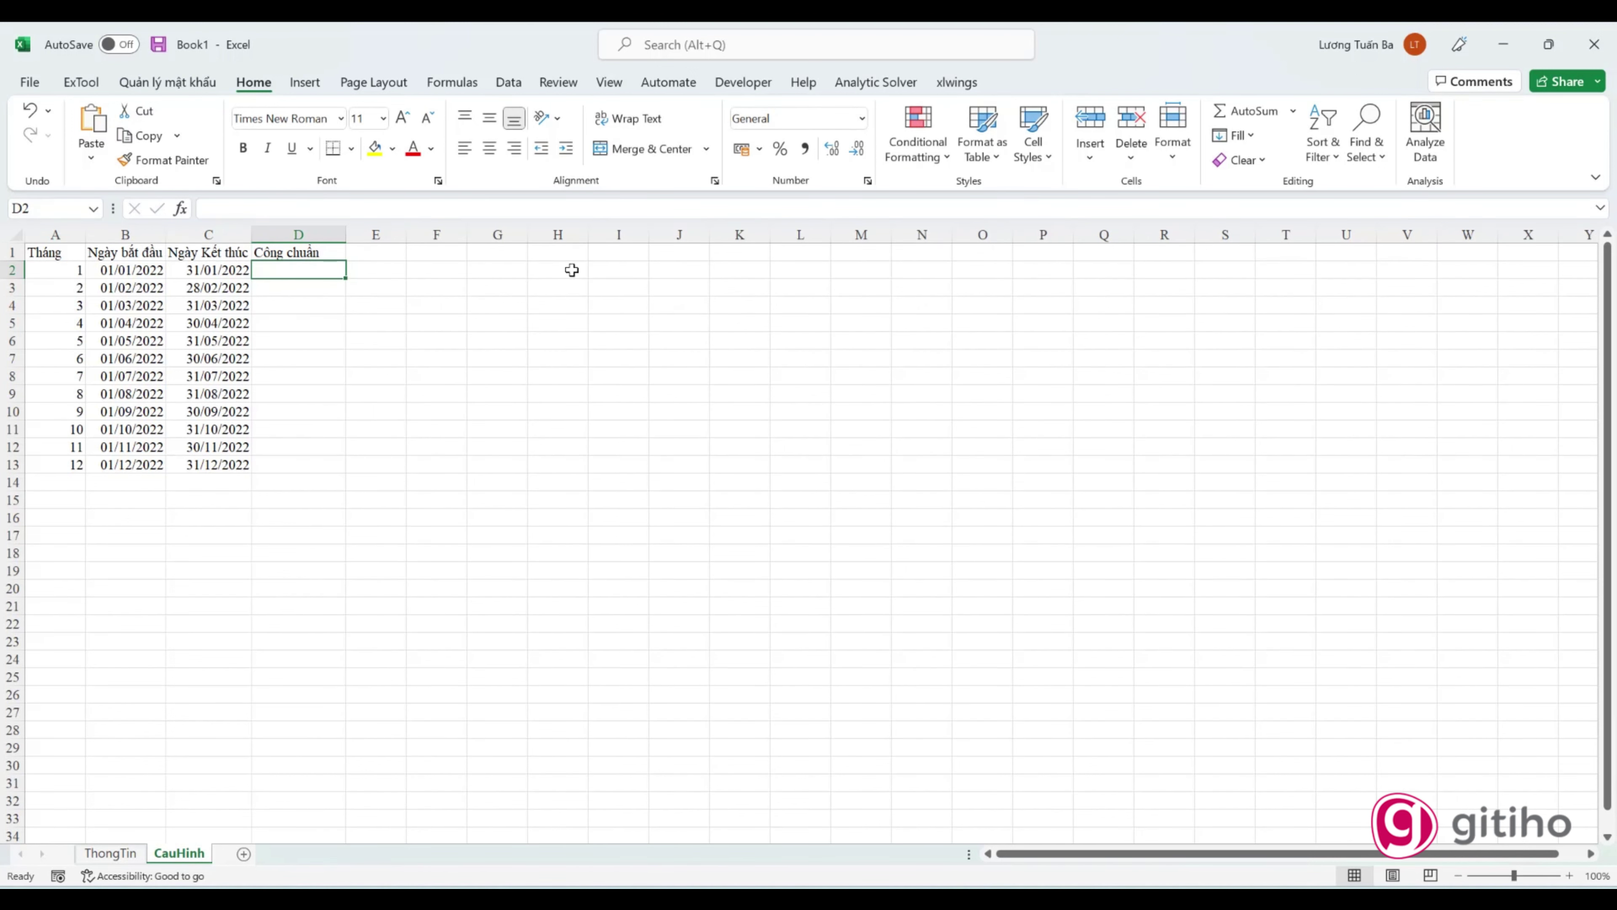
# Step: Add a Lễ Tết header in H1 with holiday 01/01/2022 in H2
pyautogui.click(572, 253)
pyautogui.write('Le')
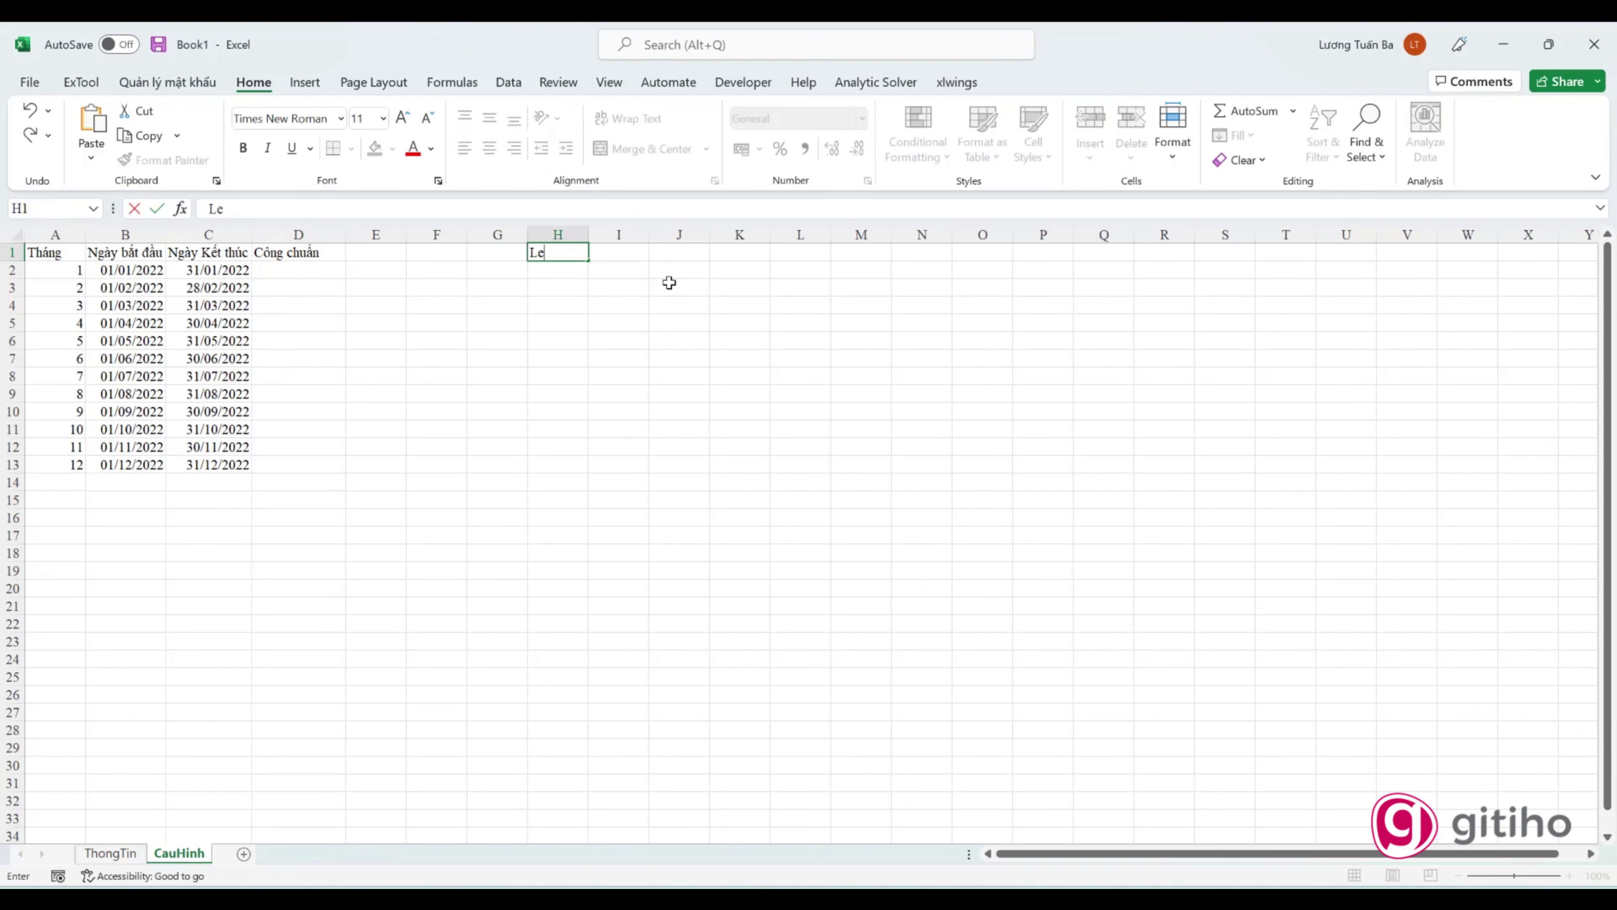
pyautogui.write(' Te')
pyautogui.write('t')
pyautogui.press('Return')
pyautogui.write('01/01/')
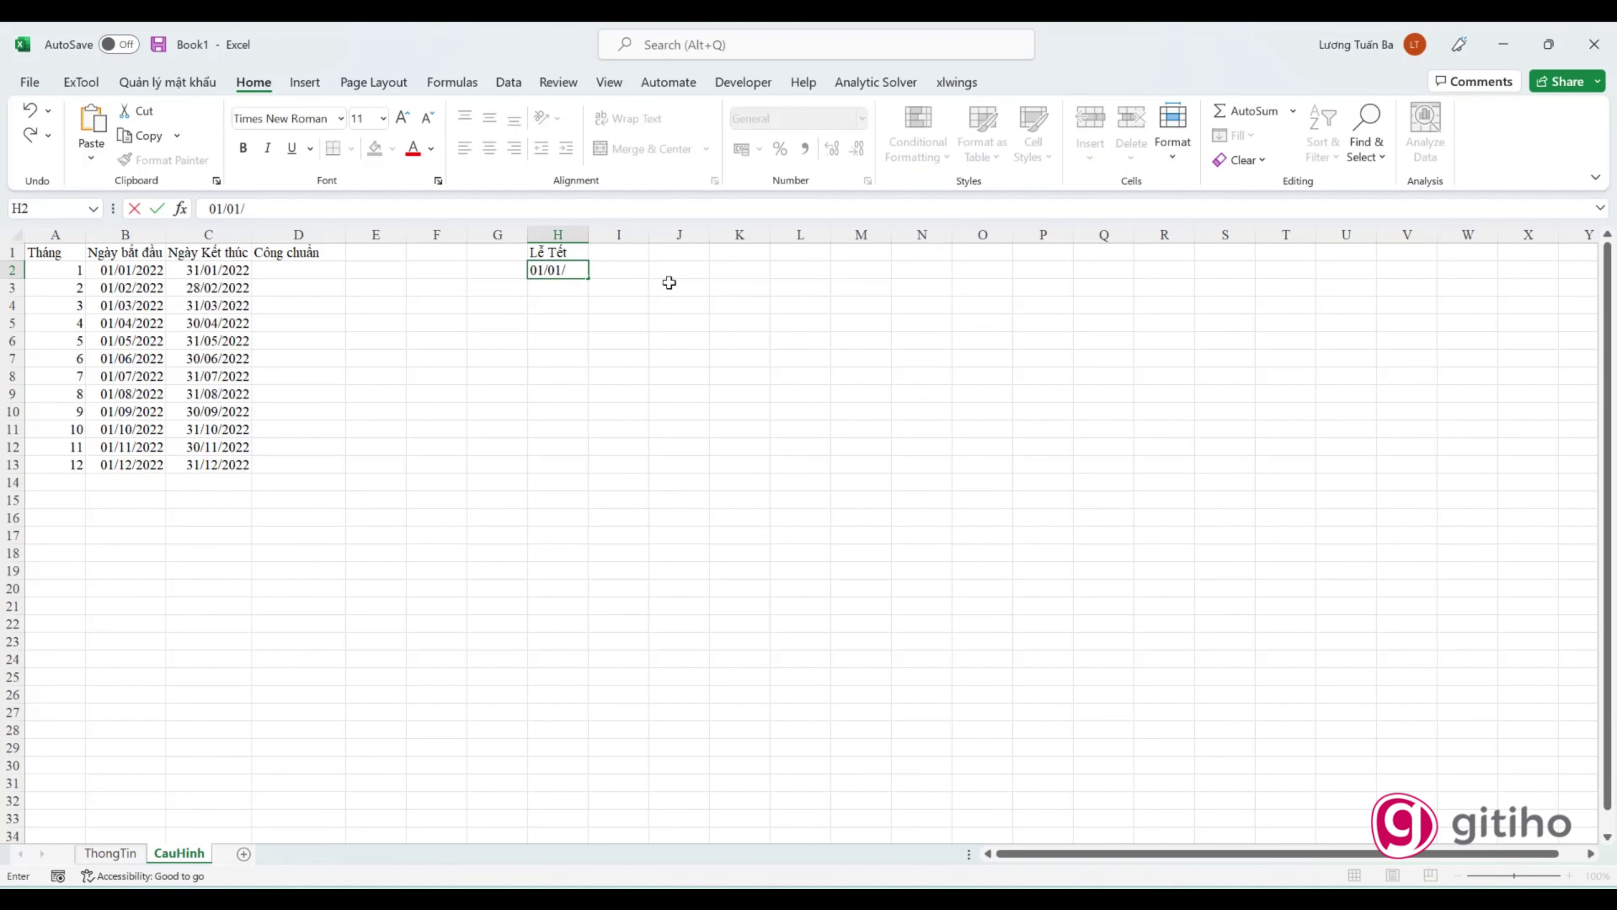
pyautogui.write('2022')
pyautogui.press('Return')
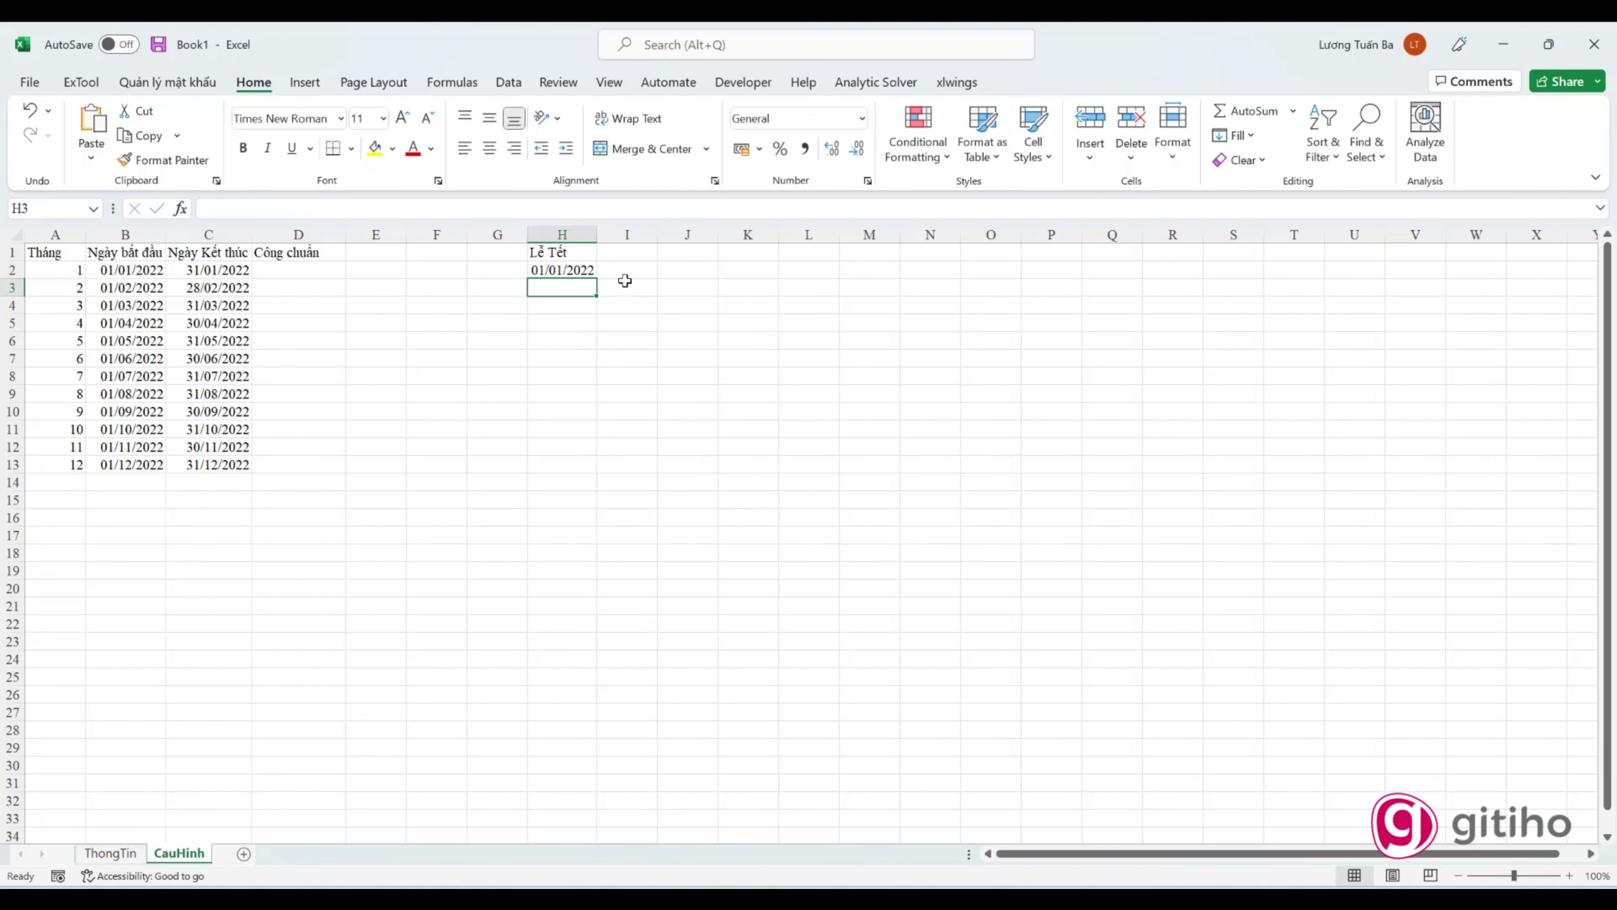
pyautogui.click(606, 269)
pyautogui.click(560, 270)
pyautogui.click(307, 269)
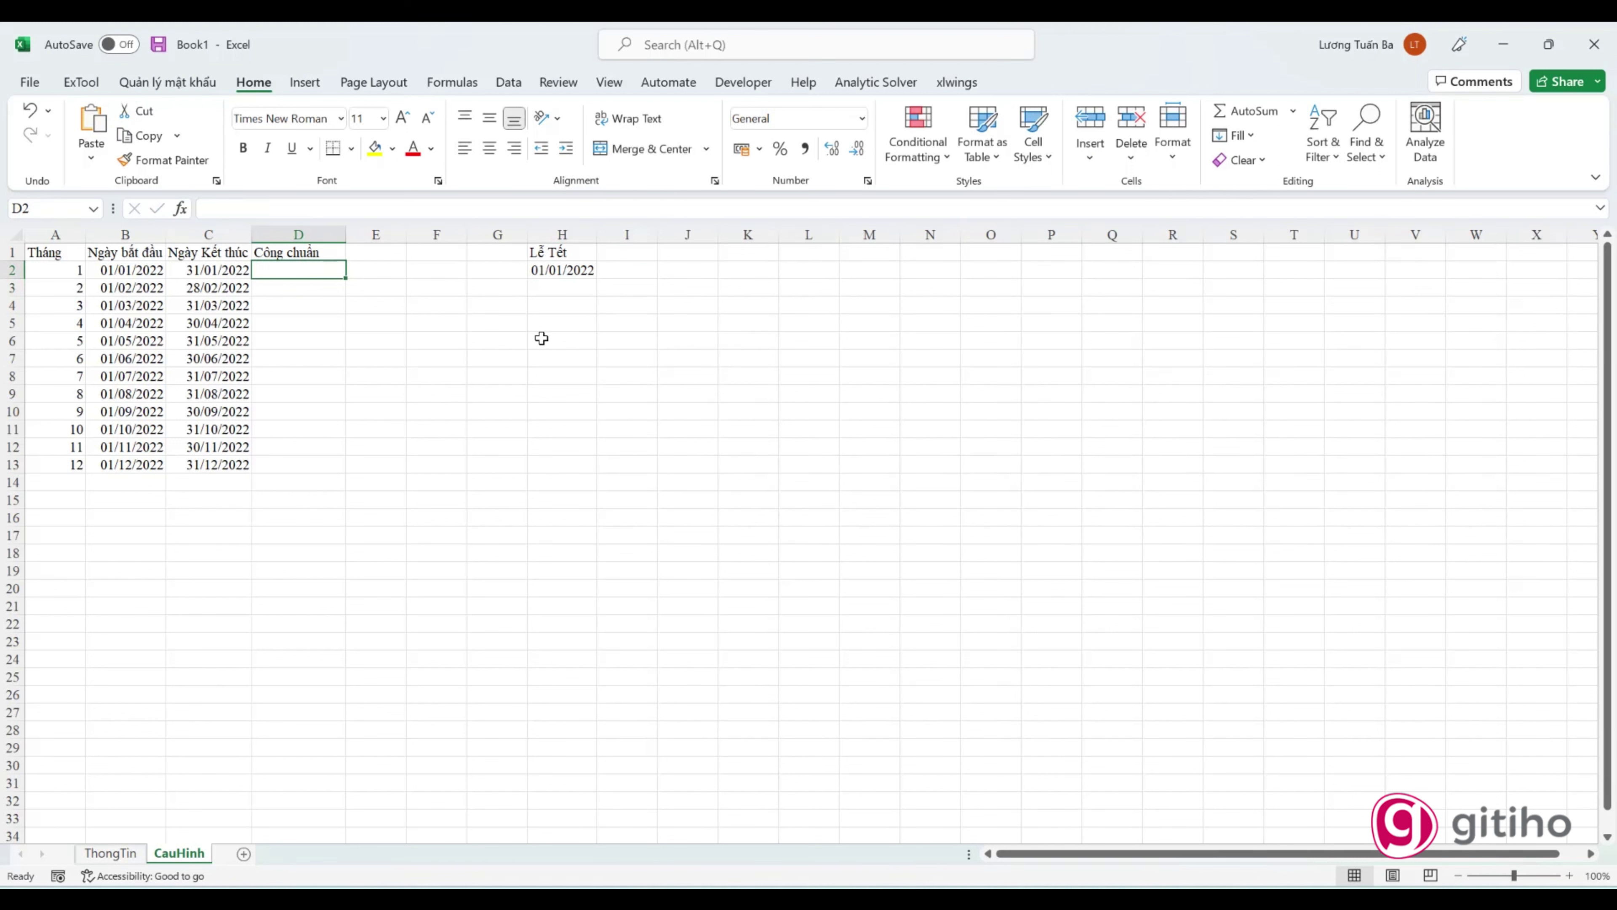
# Step: Enter =NETWORKDAYS.INTL(B2,C2,"0000001",H2:H24) in D2 and fill it down to D13
pyautogui.write('=net')
pyautogui.press('Down')
pyautogui.press('Tab')
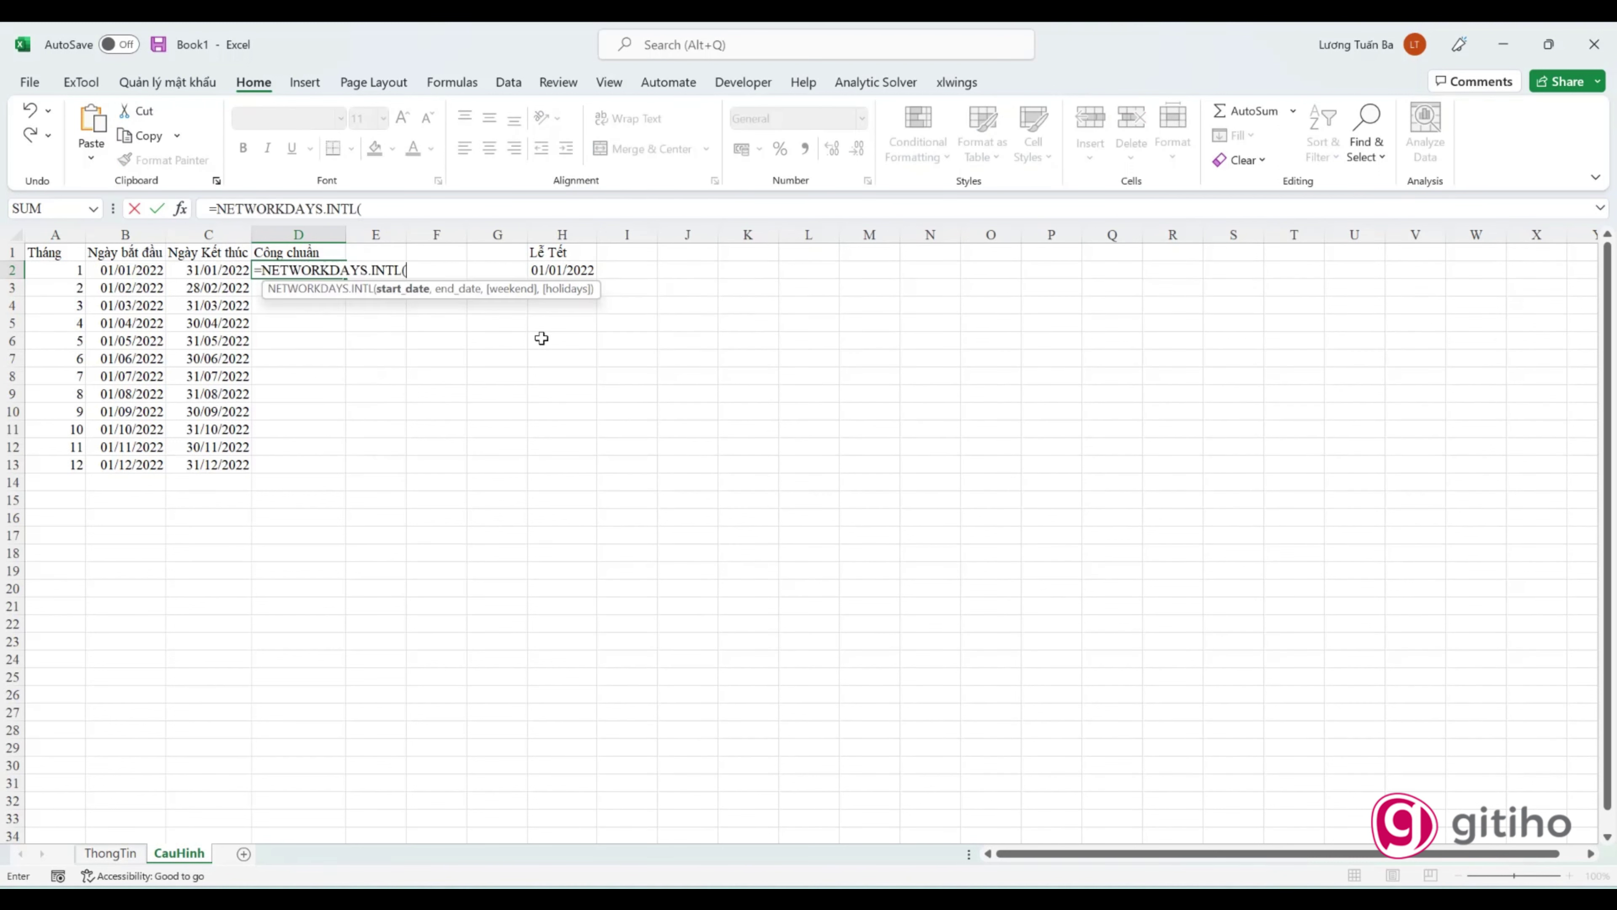
pyautogui.press('Left')
pyautogui.press('Left')
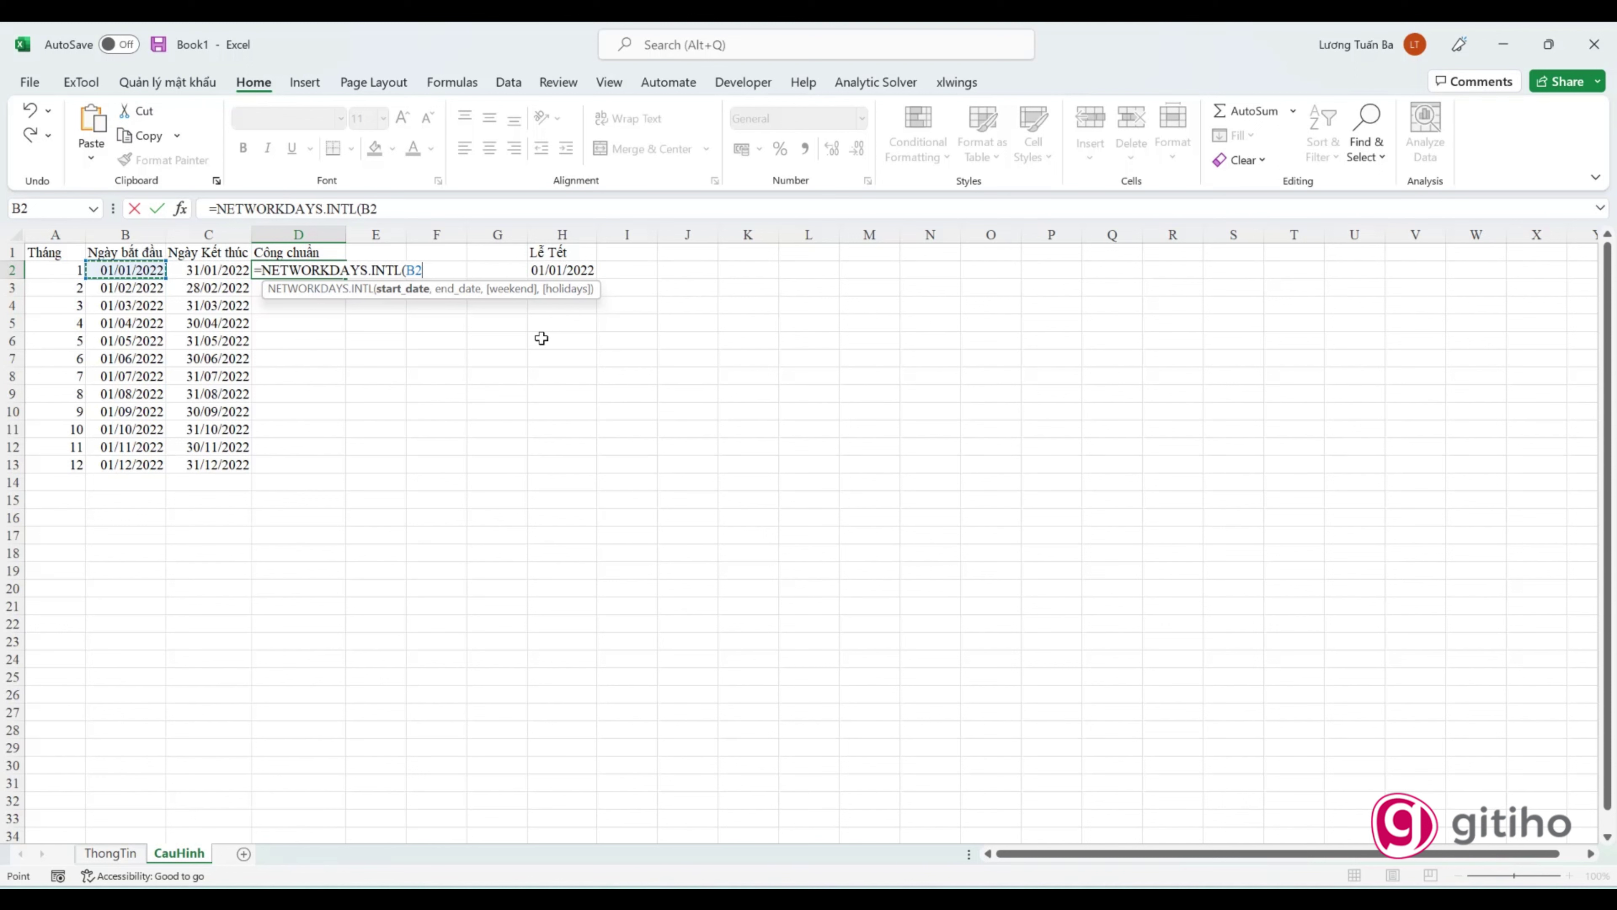
pyautogui.write(',')
pyautogui.press('Left')
pyautogui.write(',')
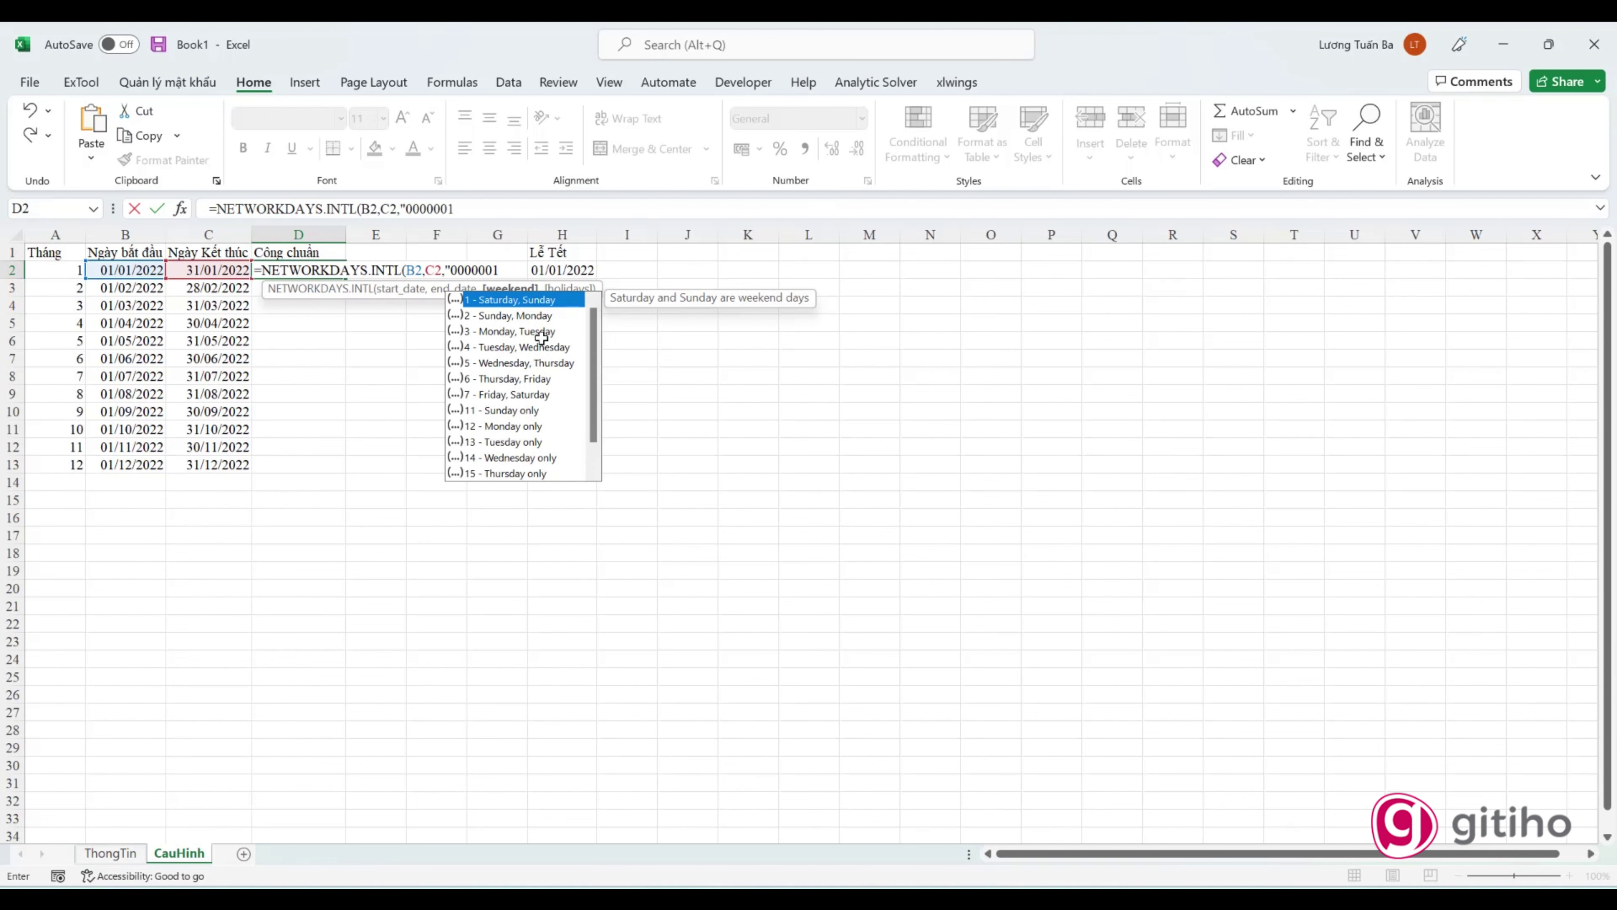
pyautogui.write('"')
pyautogui.write(',')
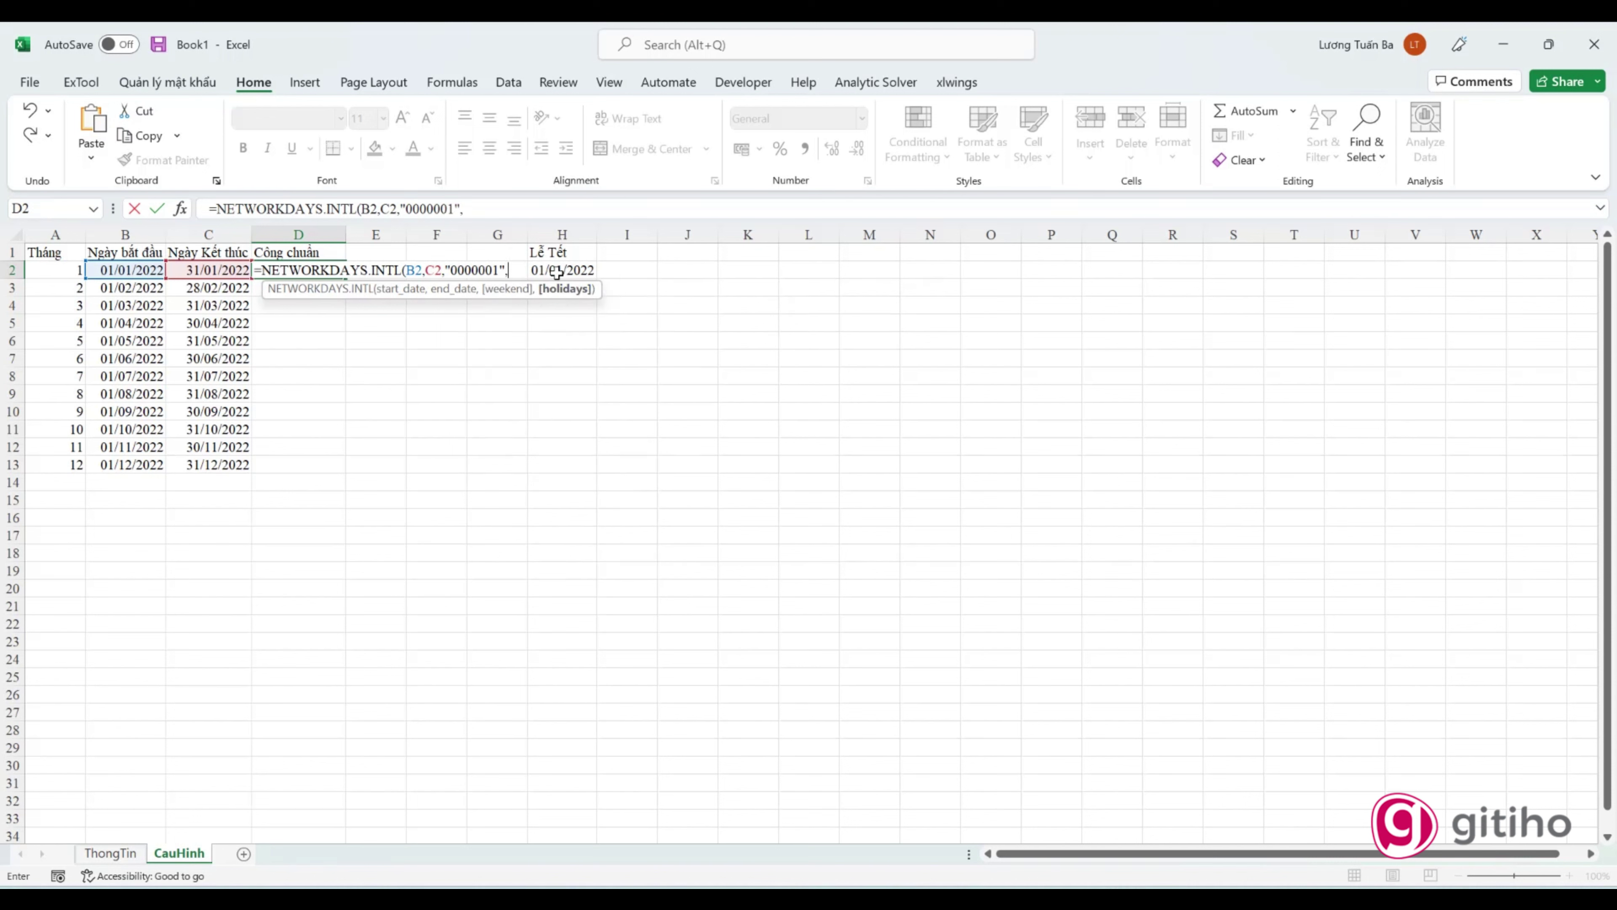
pyautogui.moveTo(558, 270); pyautogui.dragTo(540, 660)
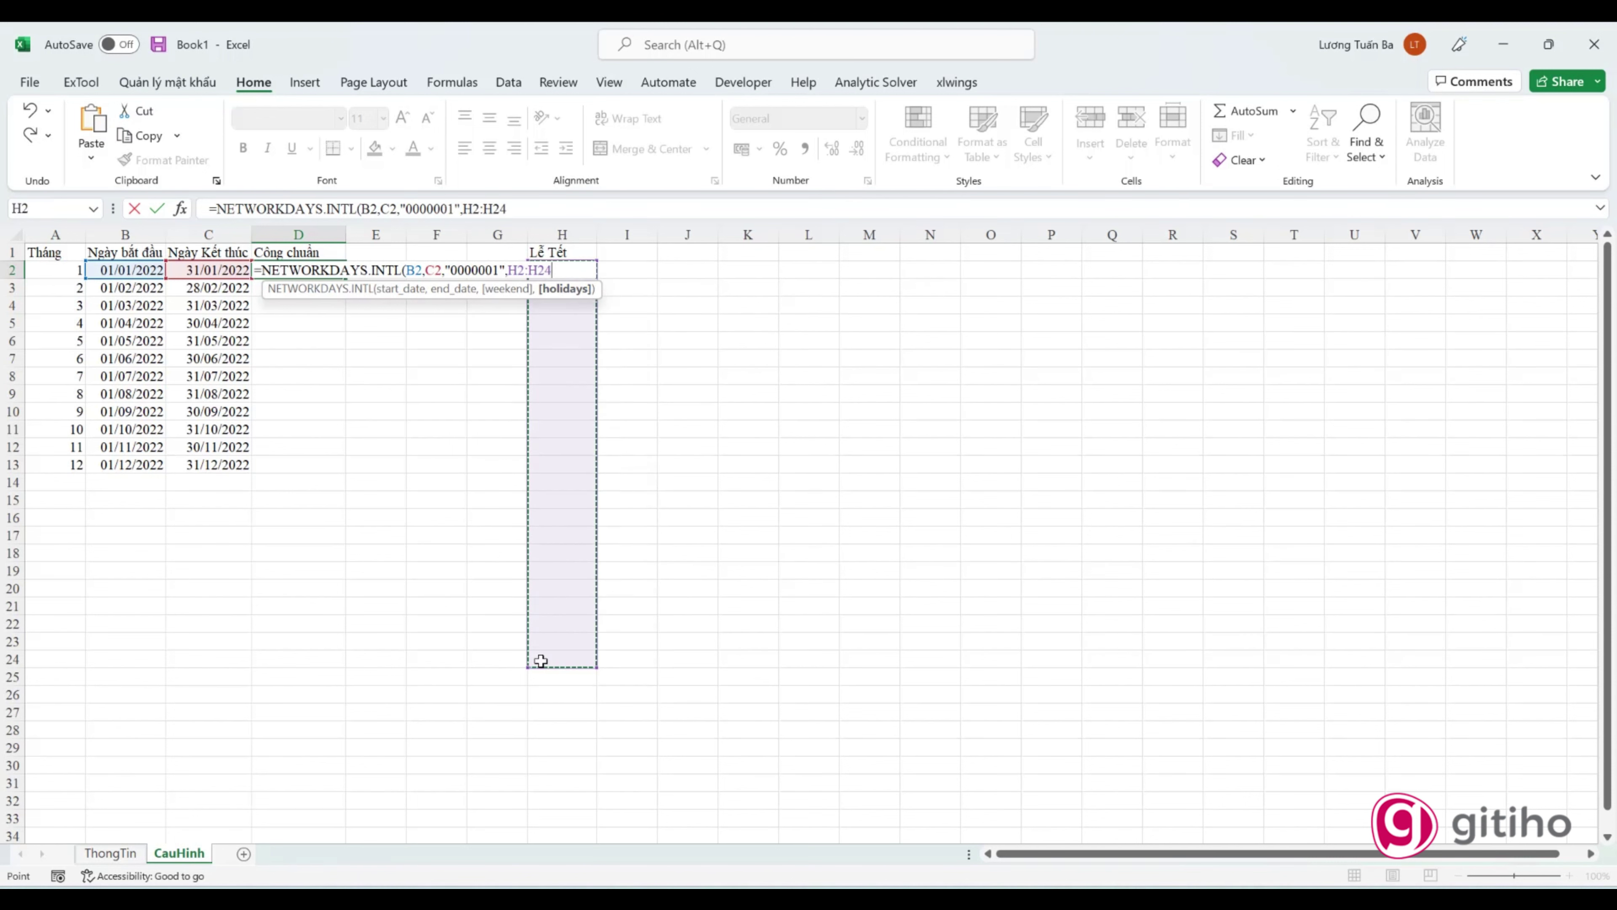
pyautogui.press('Return')
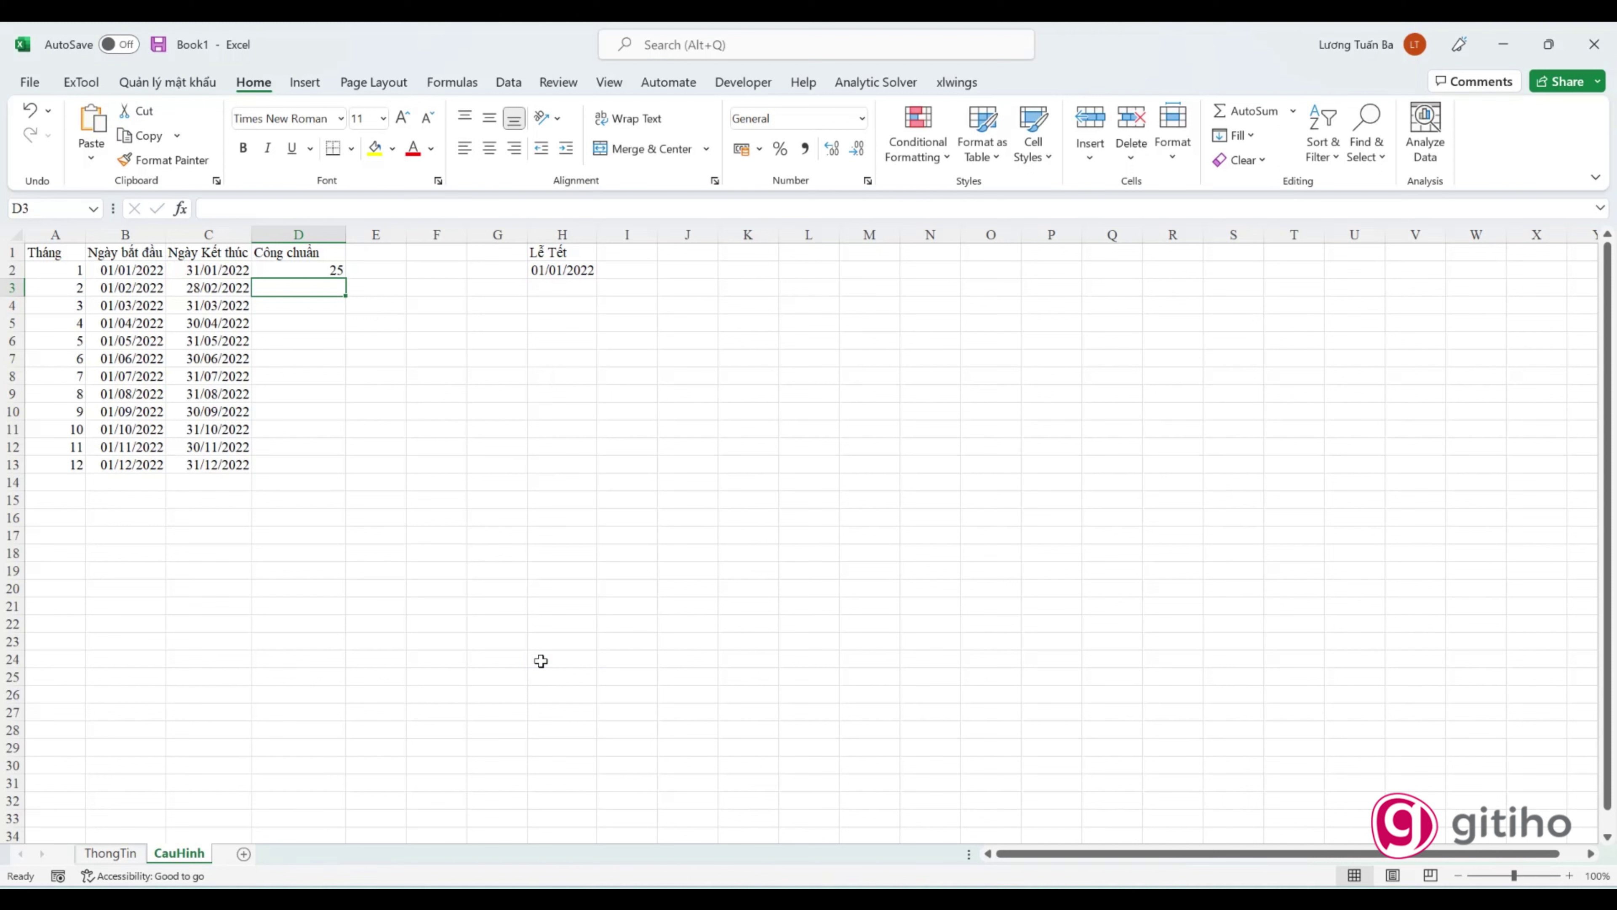
pyautogui.click(341, 272)
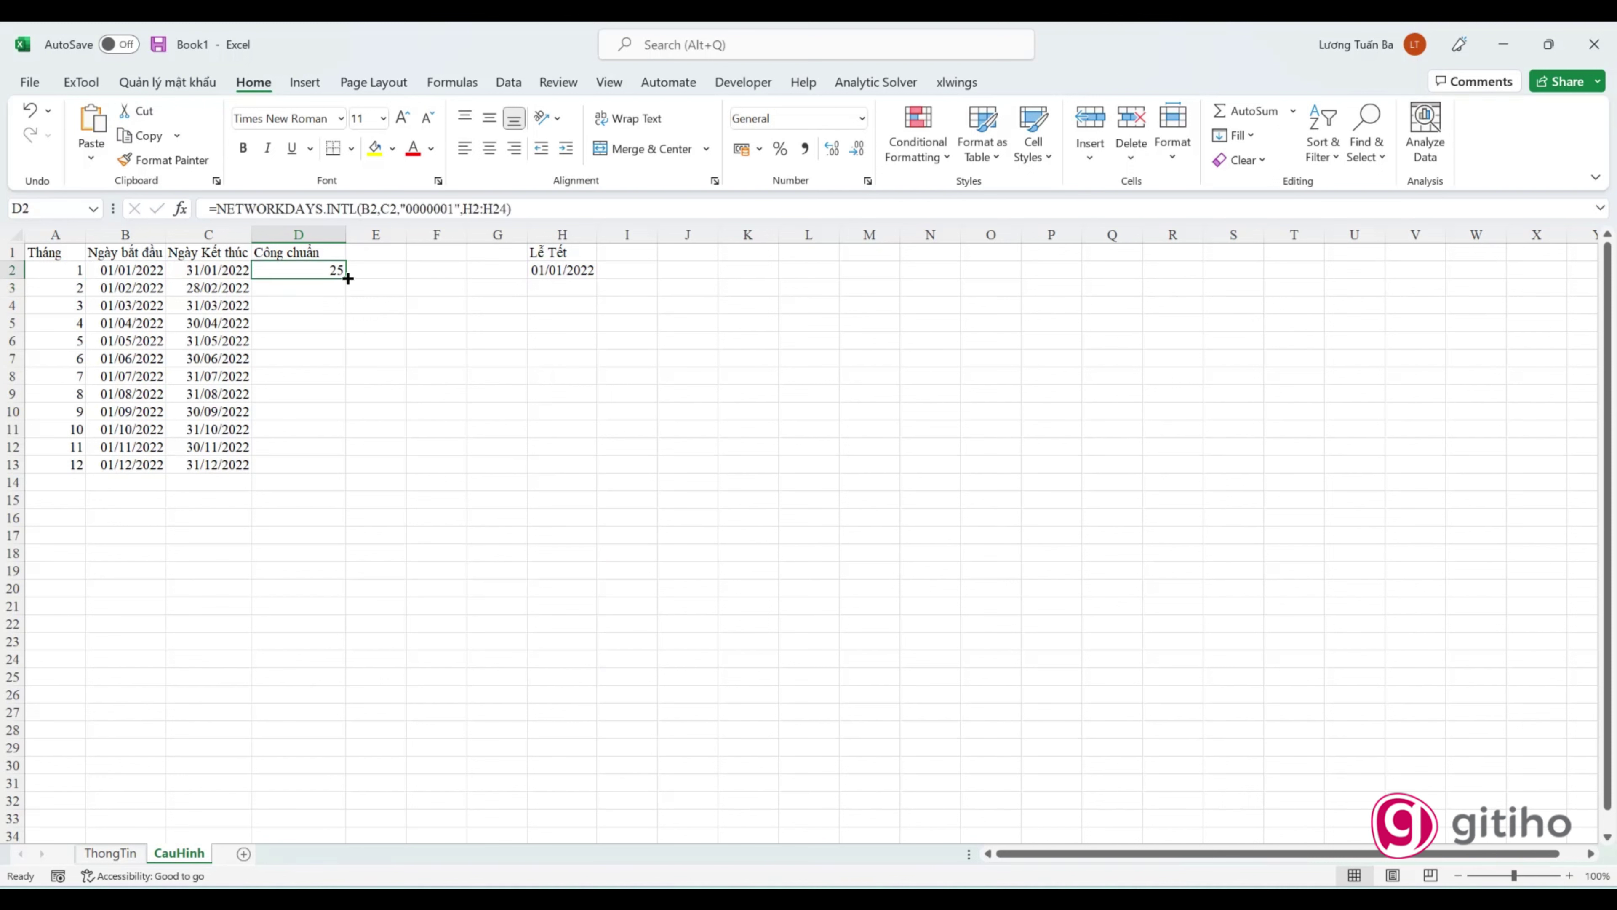
pyautogui.moveTo(348, 278); pyautogui.dragTo(352, 467)
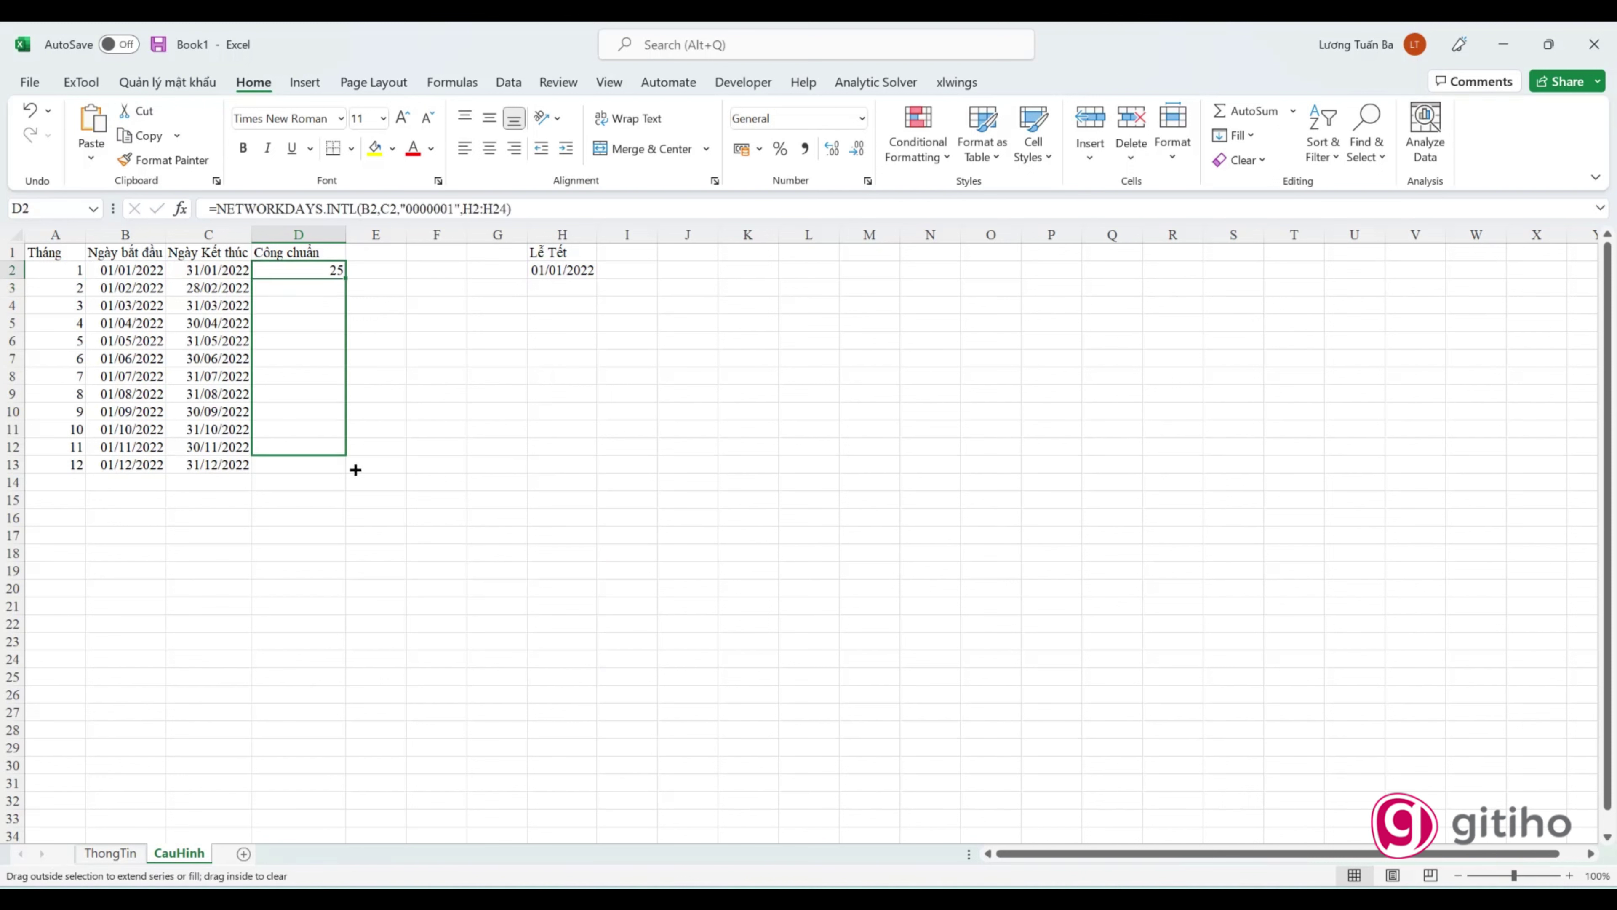
# Step: Lock the holiday range as $H$2:$H$24 in D2 and refill D2:D13
pyautogui.click(332, 288)
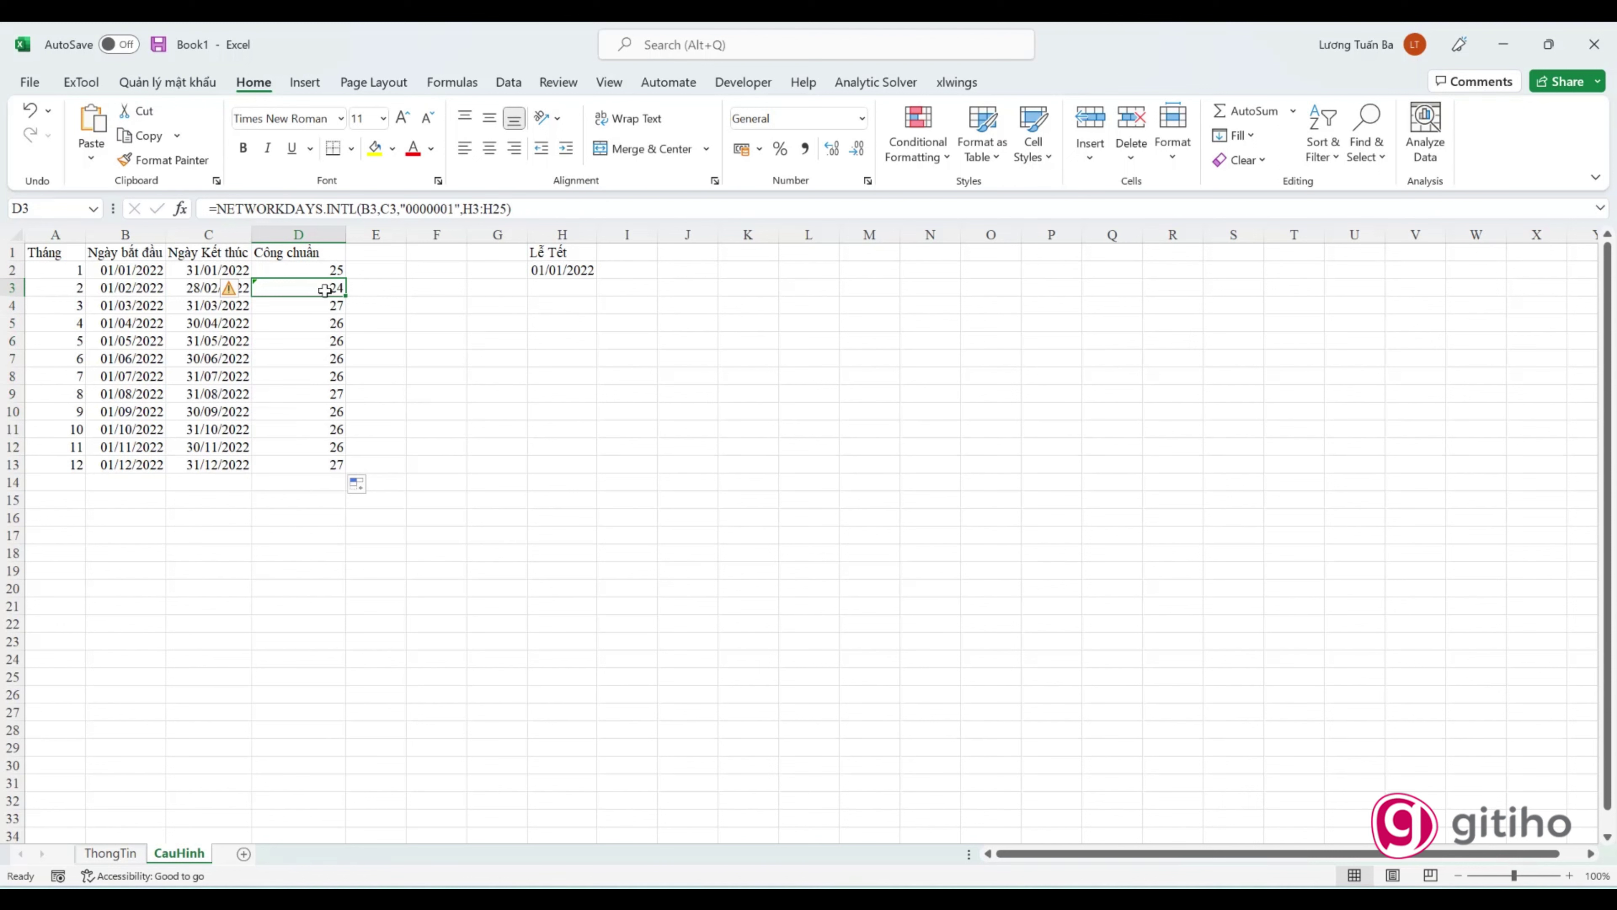
pyautogui.click(330, 317)
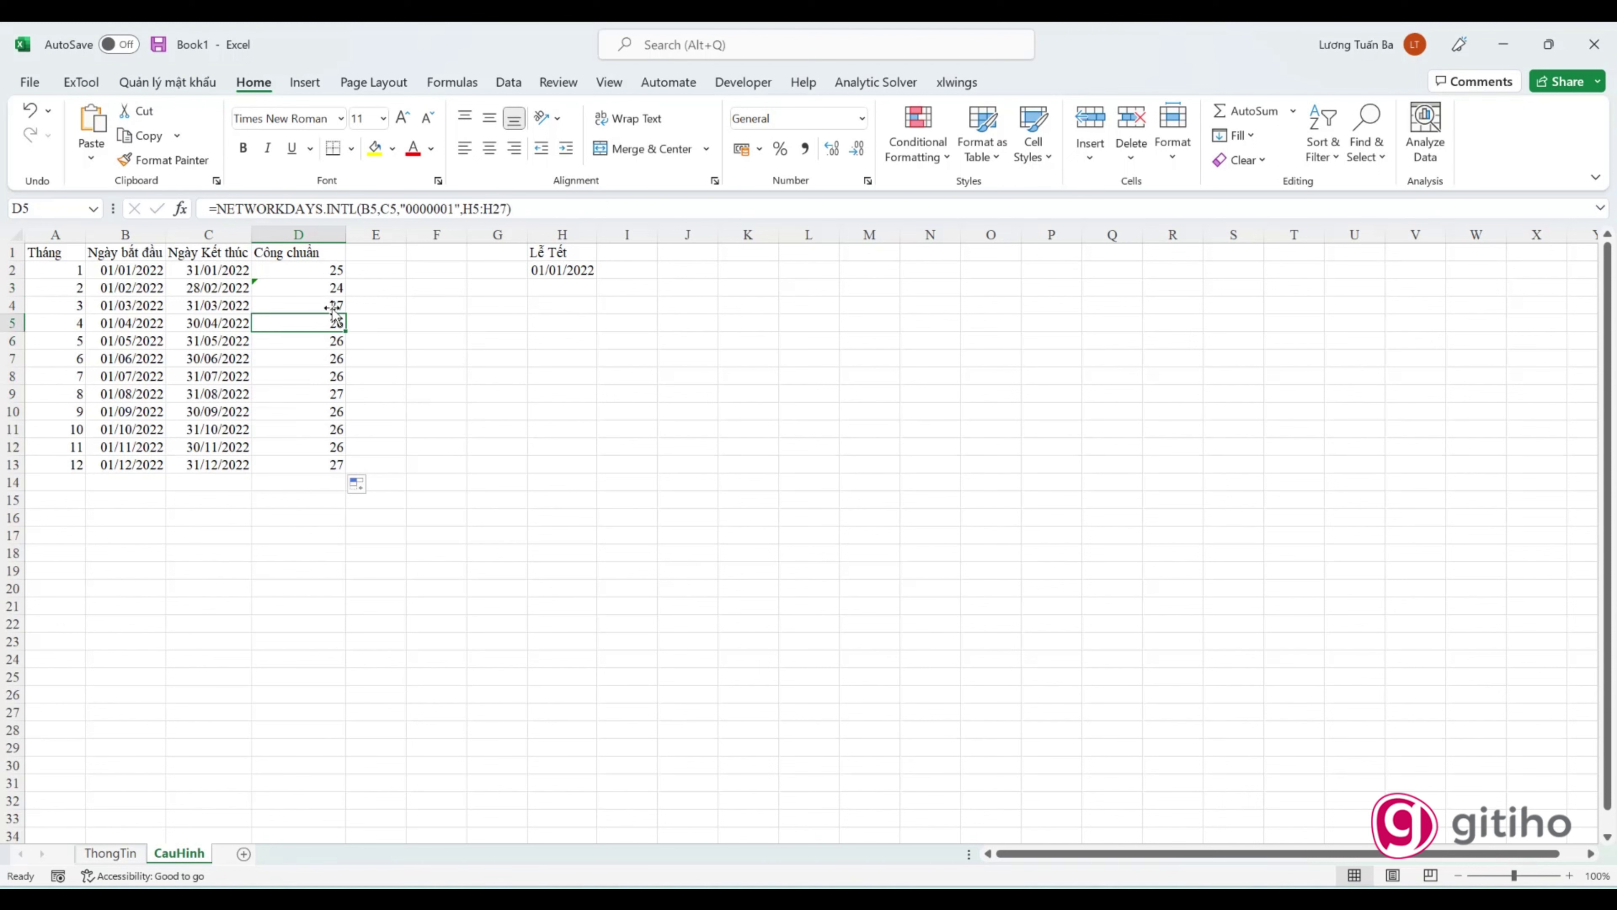
pyautogui.click(307, 291)
pyautogui.click(315, 273)
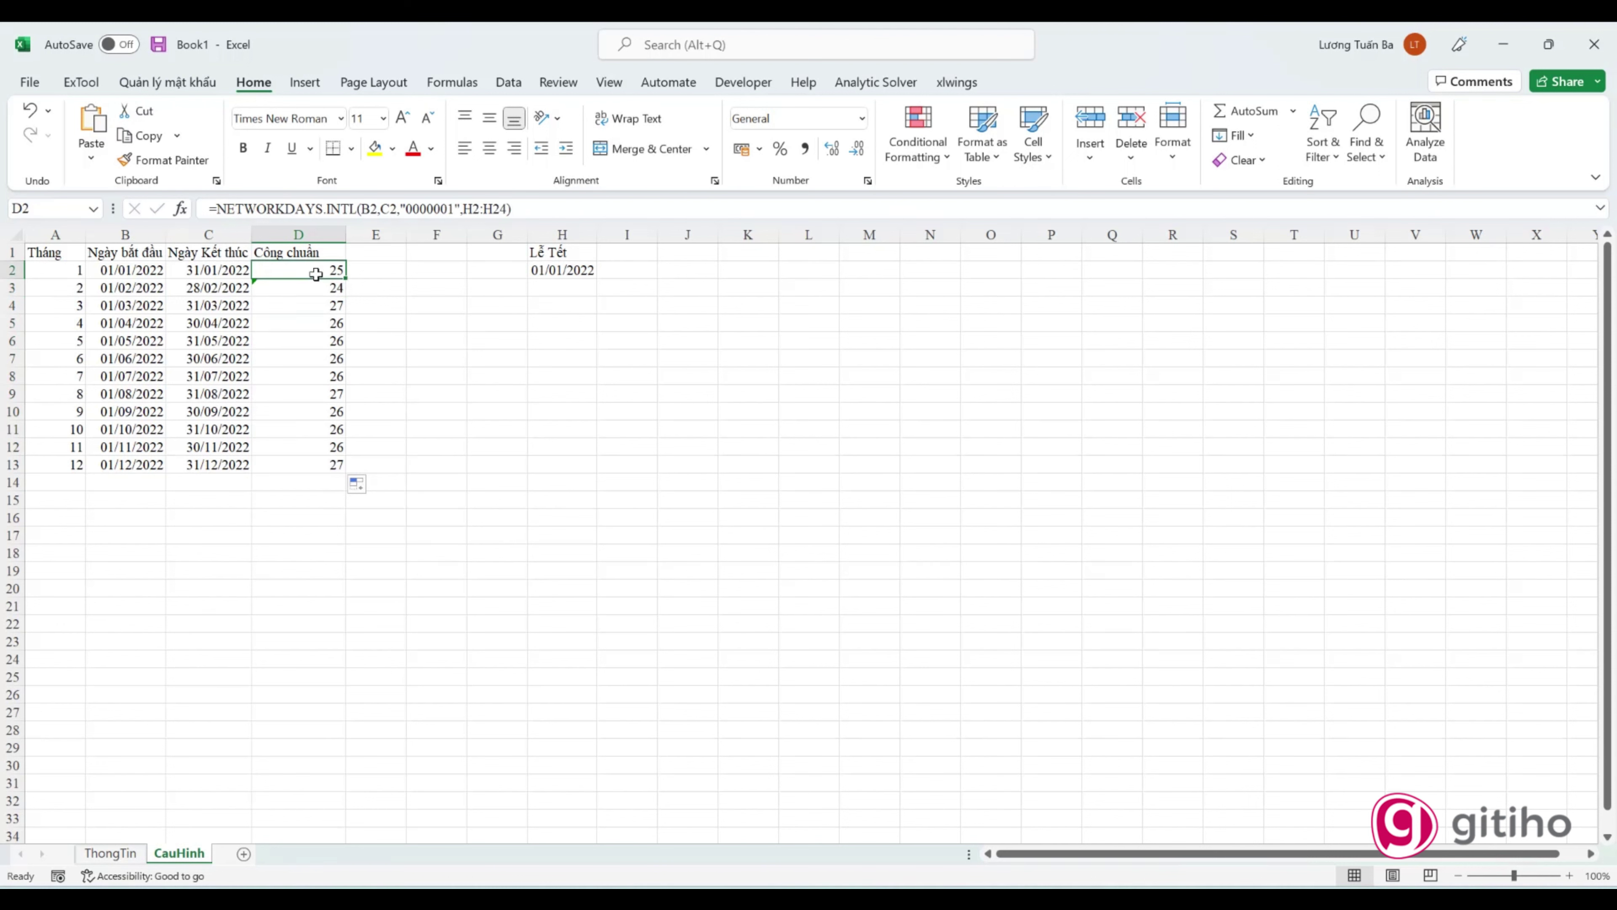
pyautogui.doubleClick(480, 210)
pyautogui.press('F4')
pyautogui.press('Return')
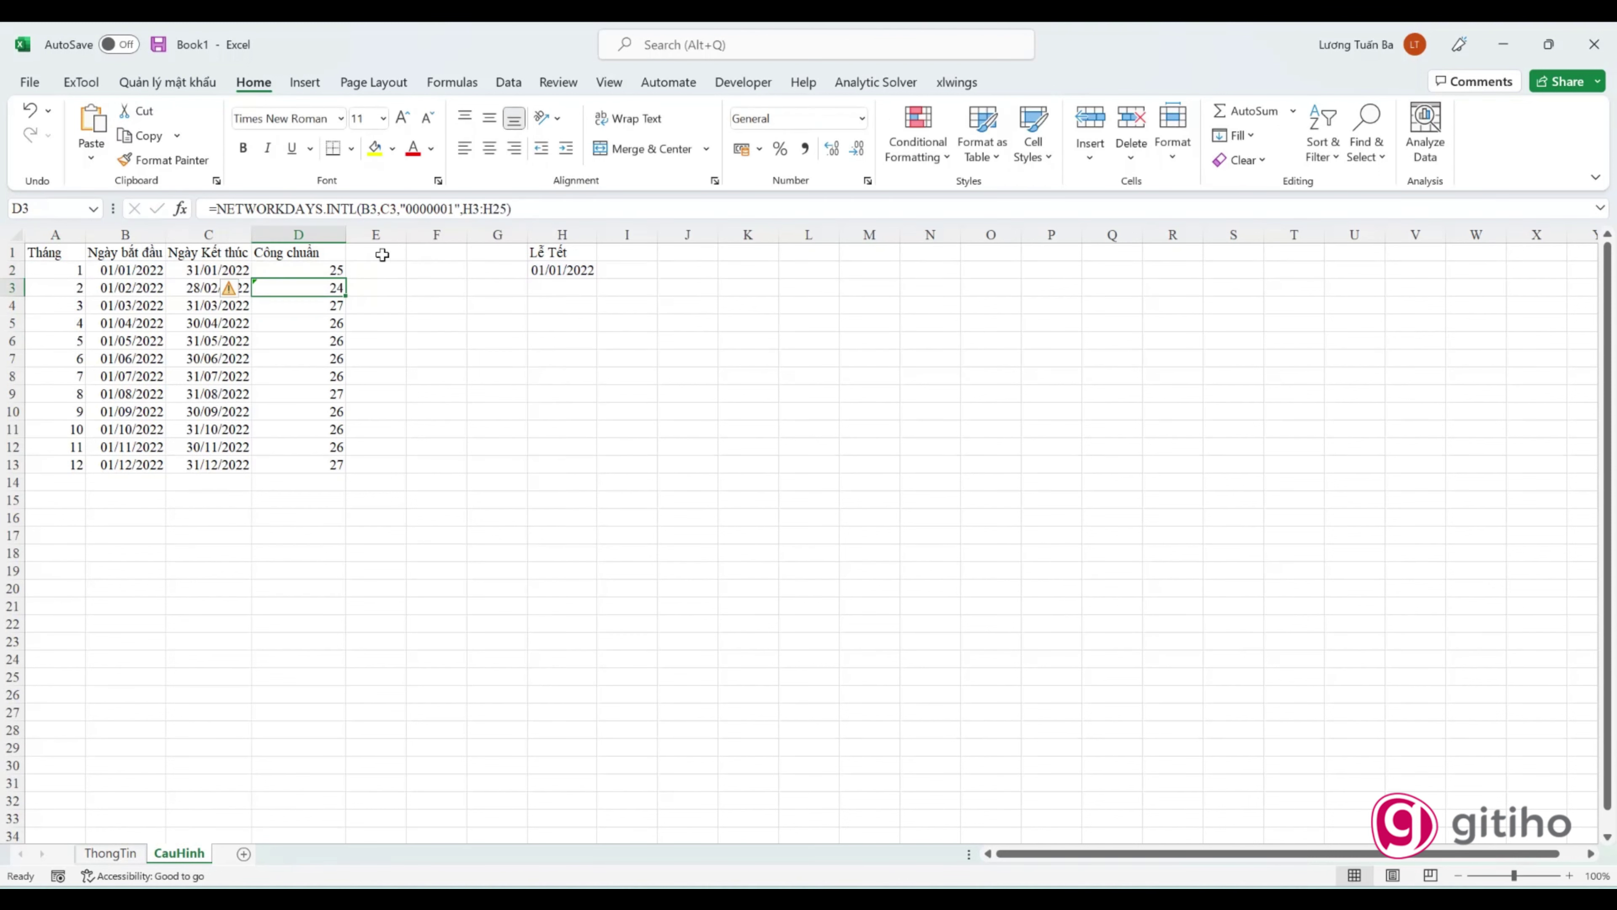
pyautogui.moveTo(313, 263); pyautogui.dragTo(319, 461)
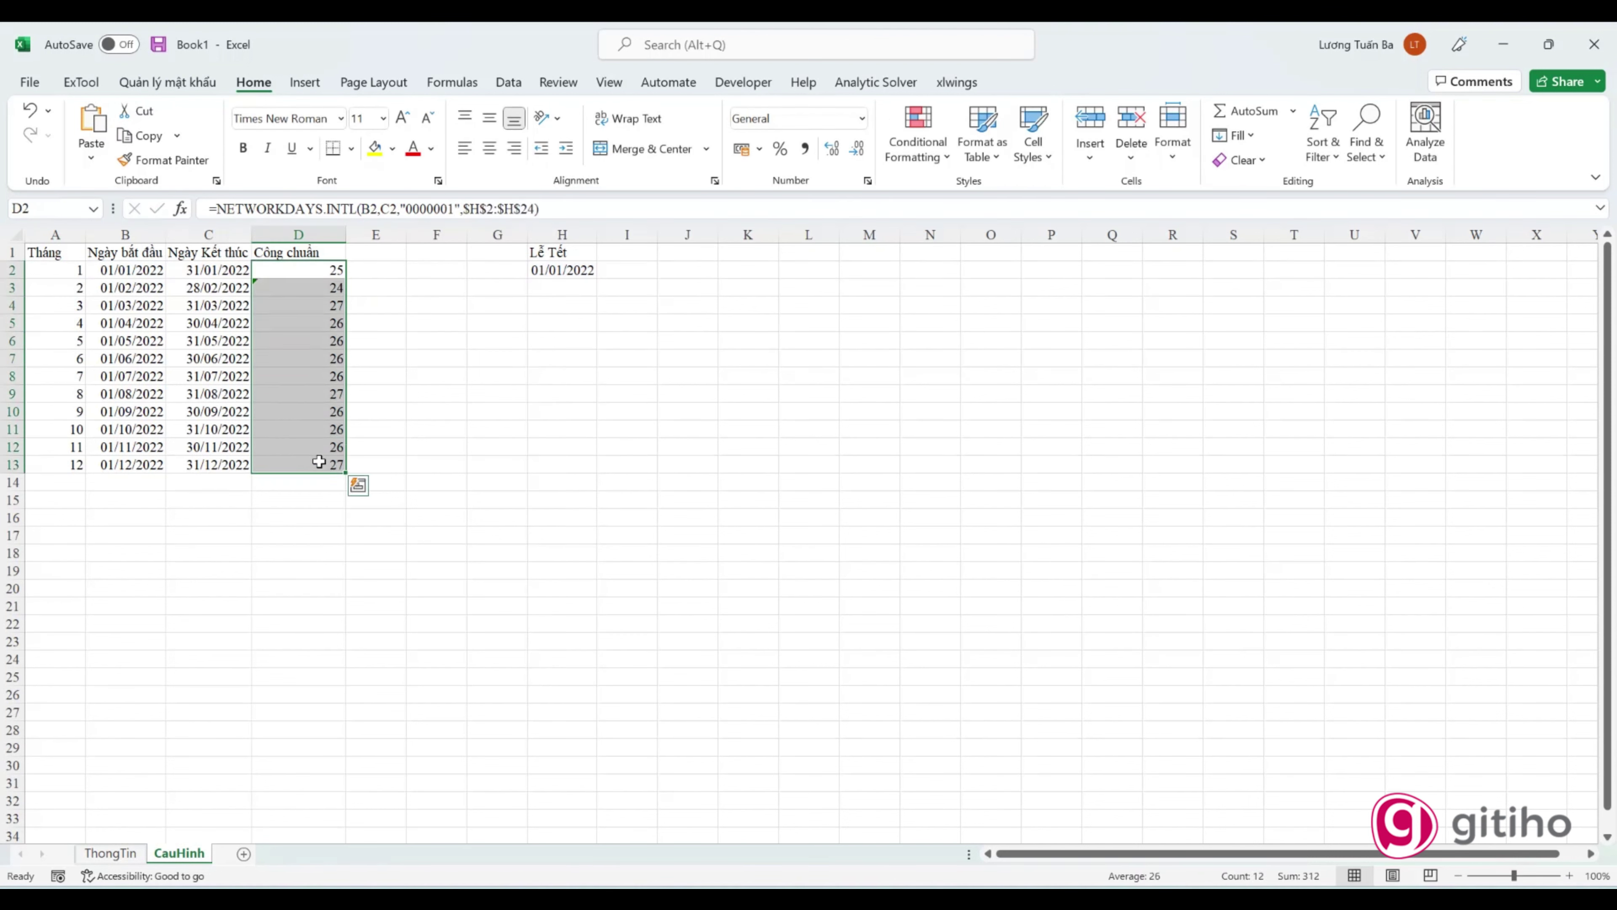
# Step: Add holiday 02/01/2022 in H3 and review the D2 working-day formula
pyautogui.click(560, 288)
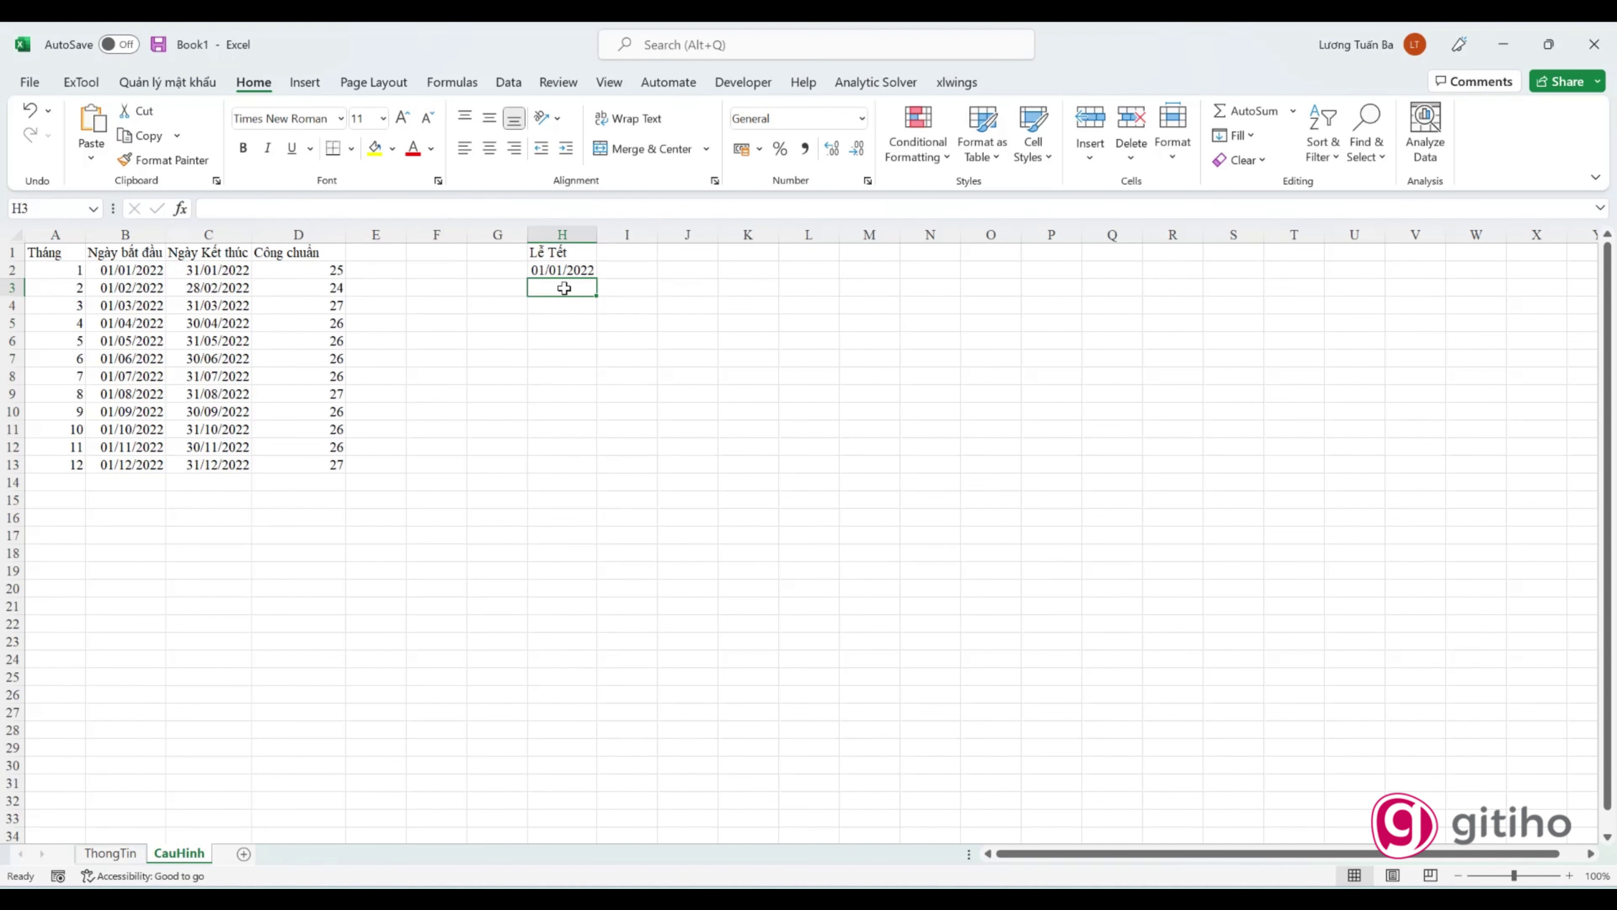
pyautogui.write('01/20')
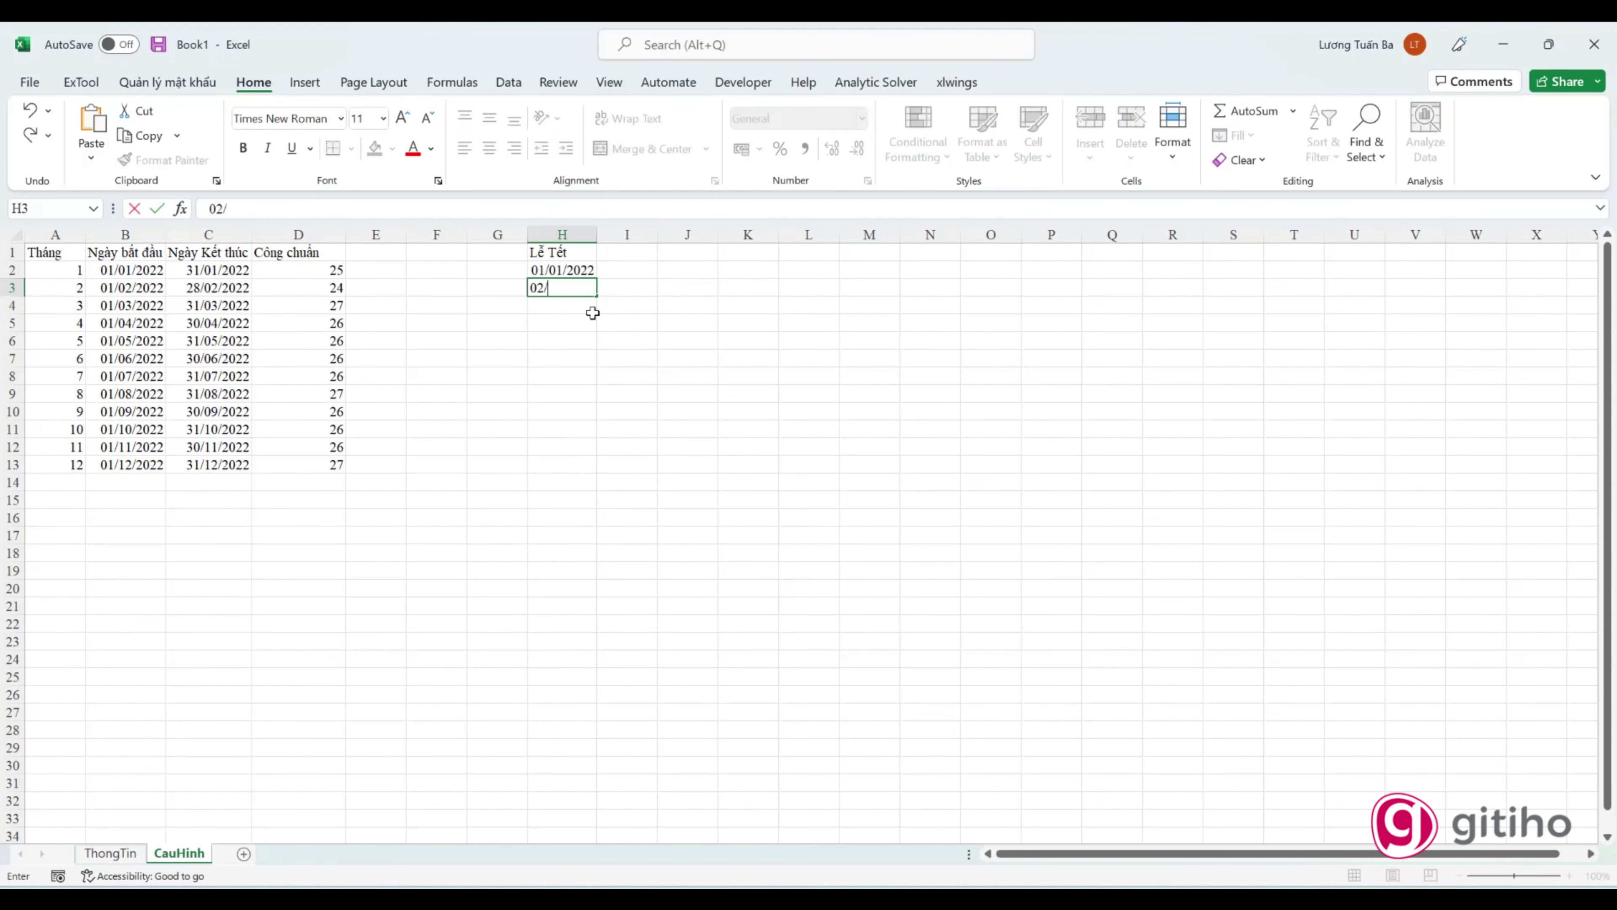
pyautogui.write('22')
pyautogui.press('Return')
pyautogui.doubleClick(336, 273)
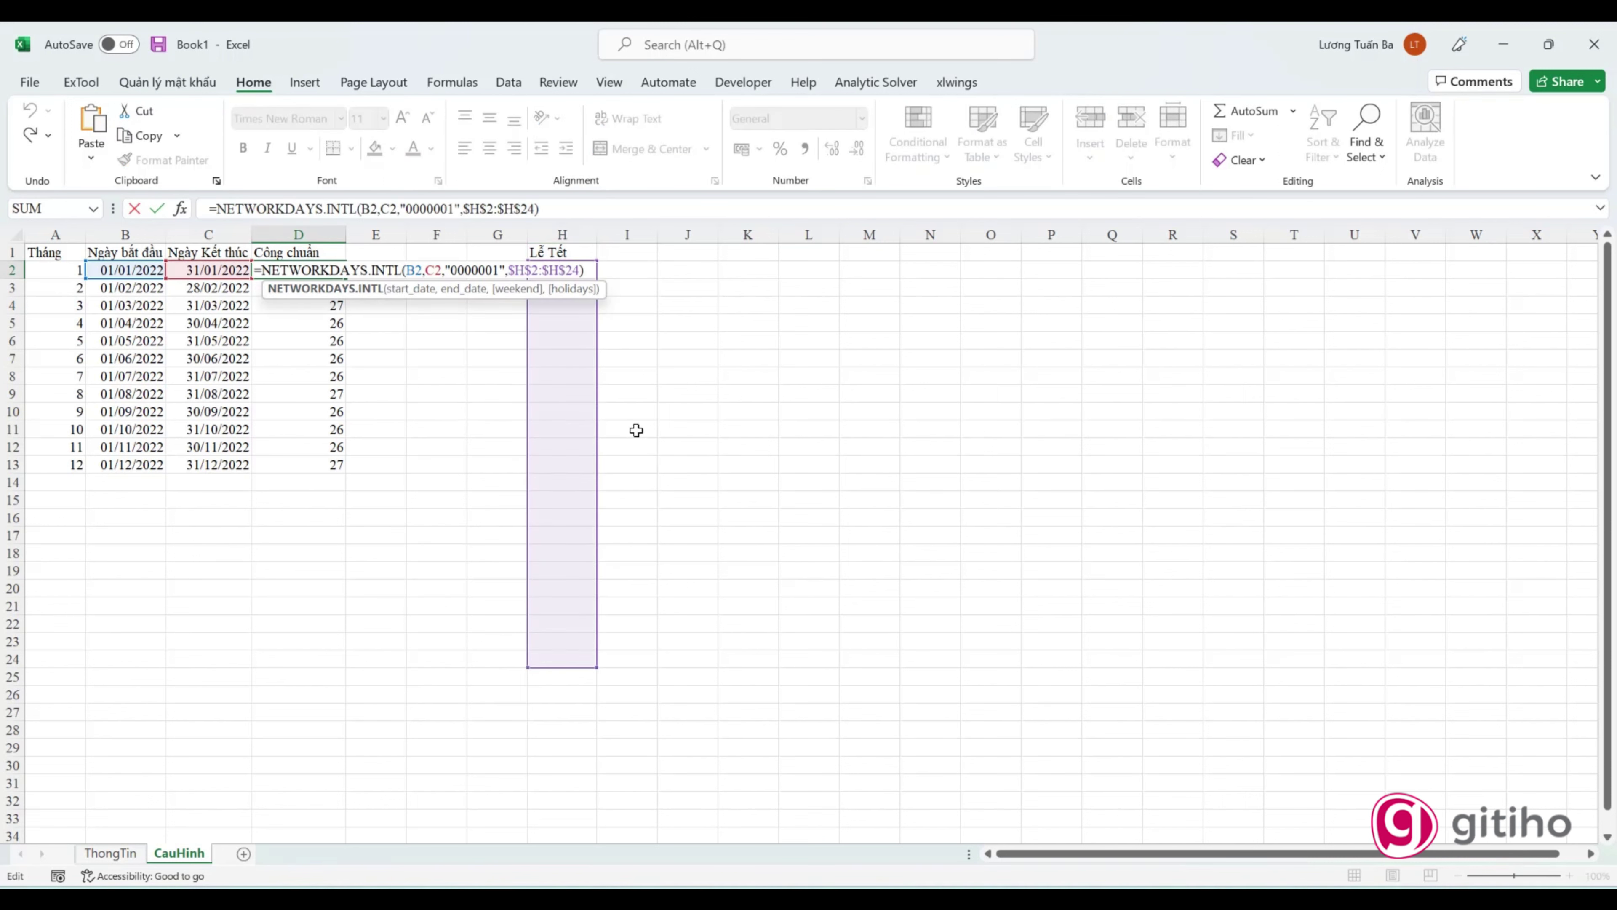
pyautogui.press('Return')
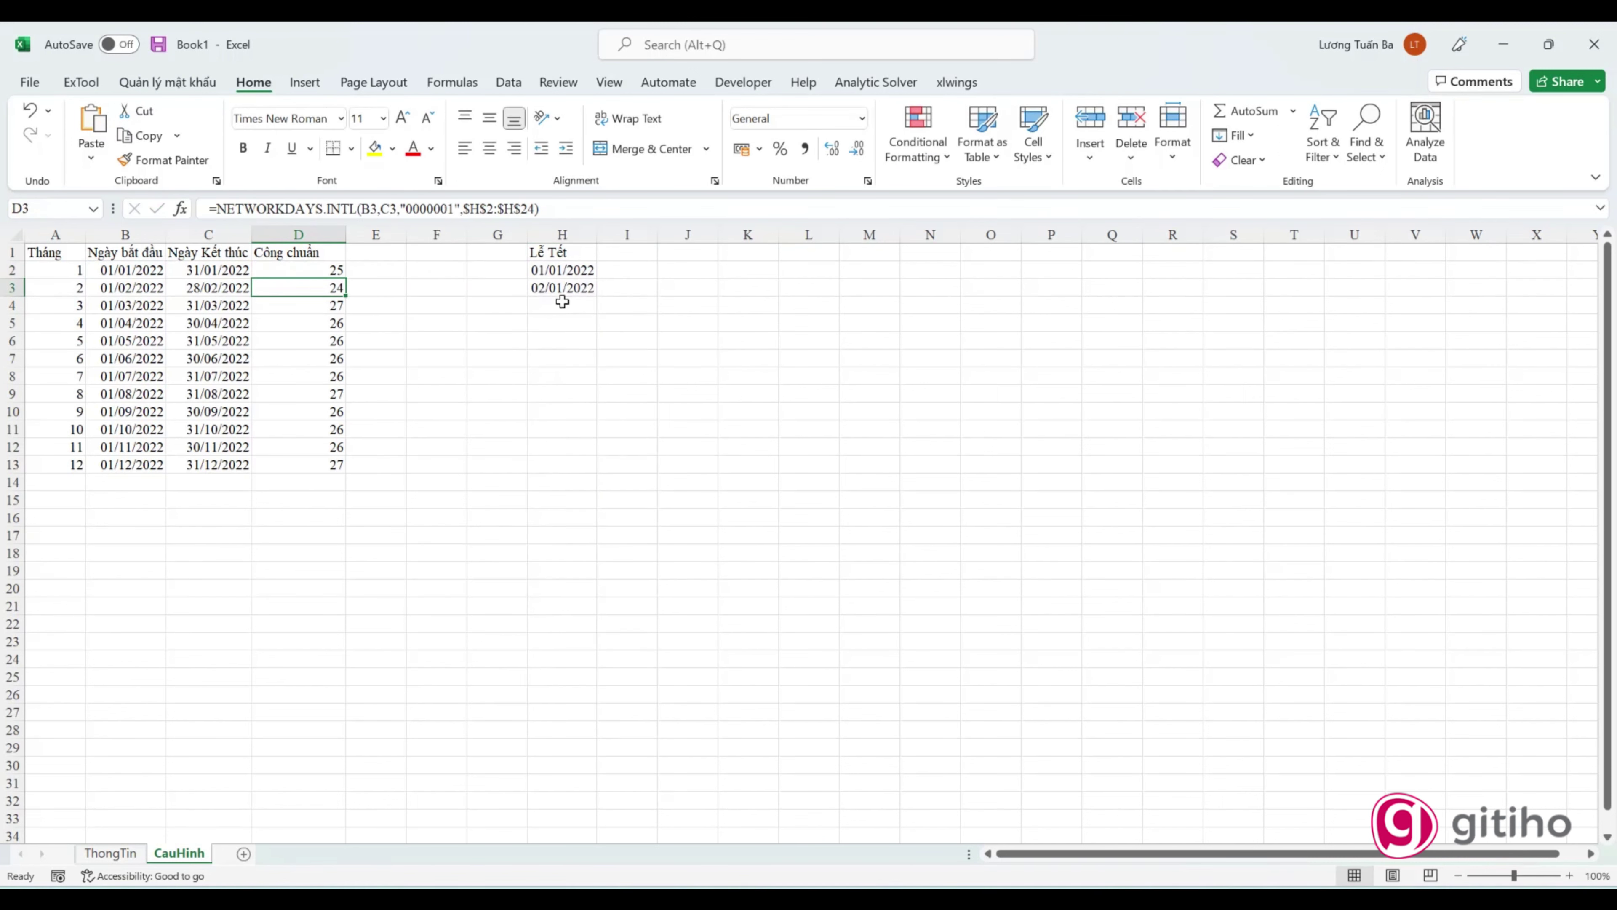
pyautogui.click(544, 287)
pyautogui.click(299, 271)
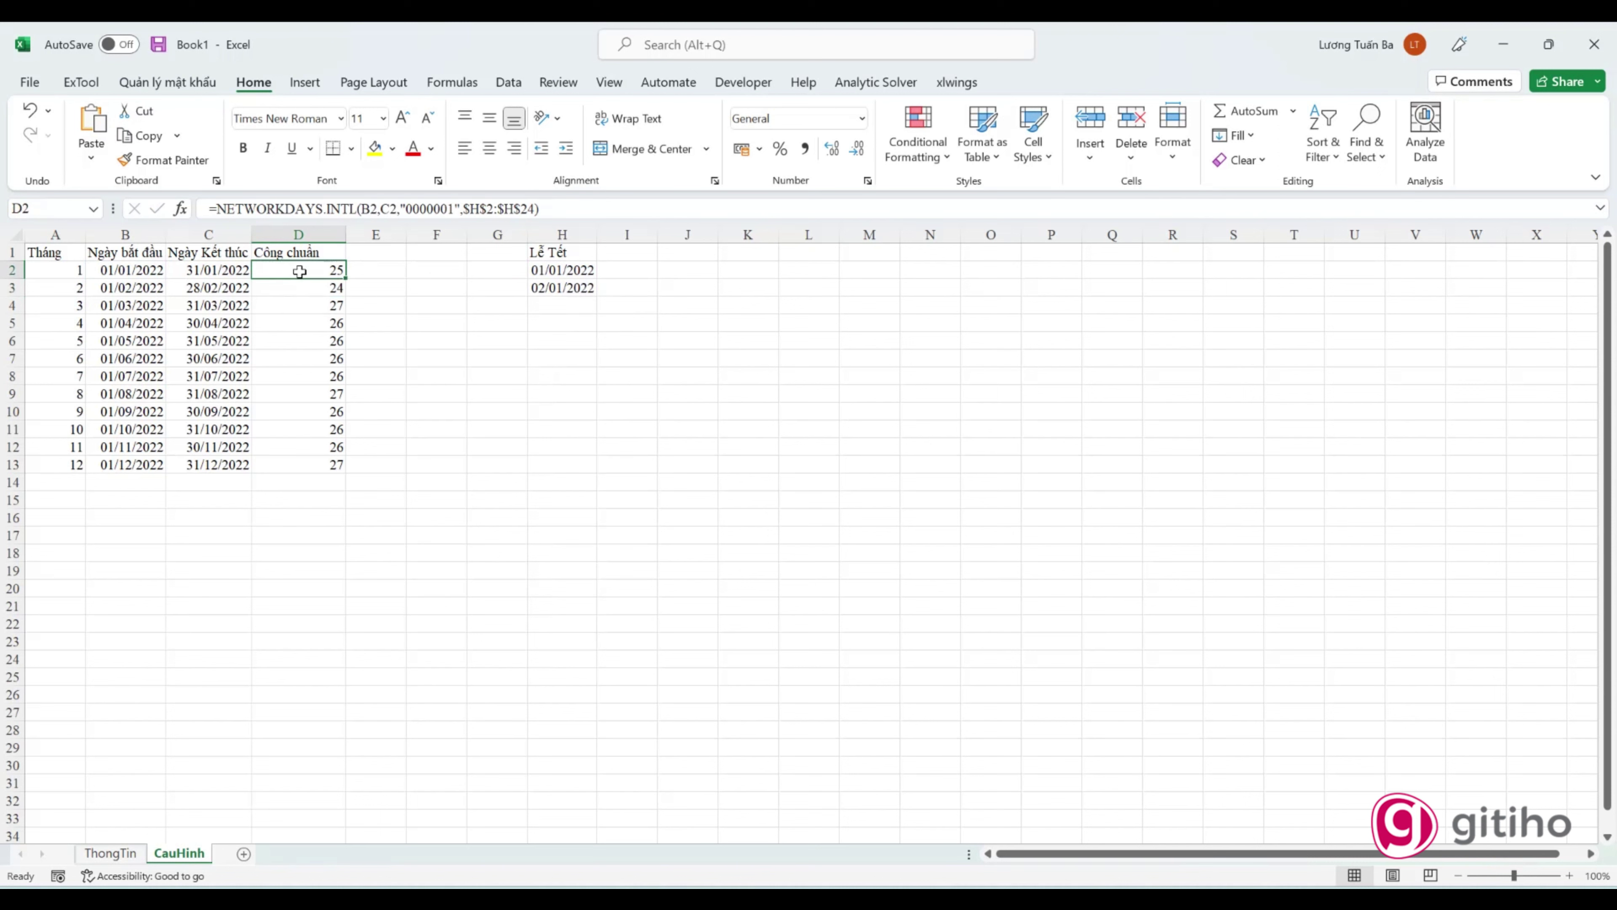
pyautogui.doubleClick(299, 272)
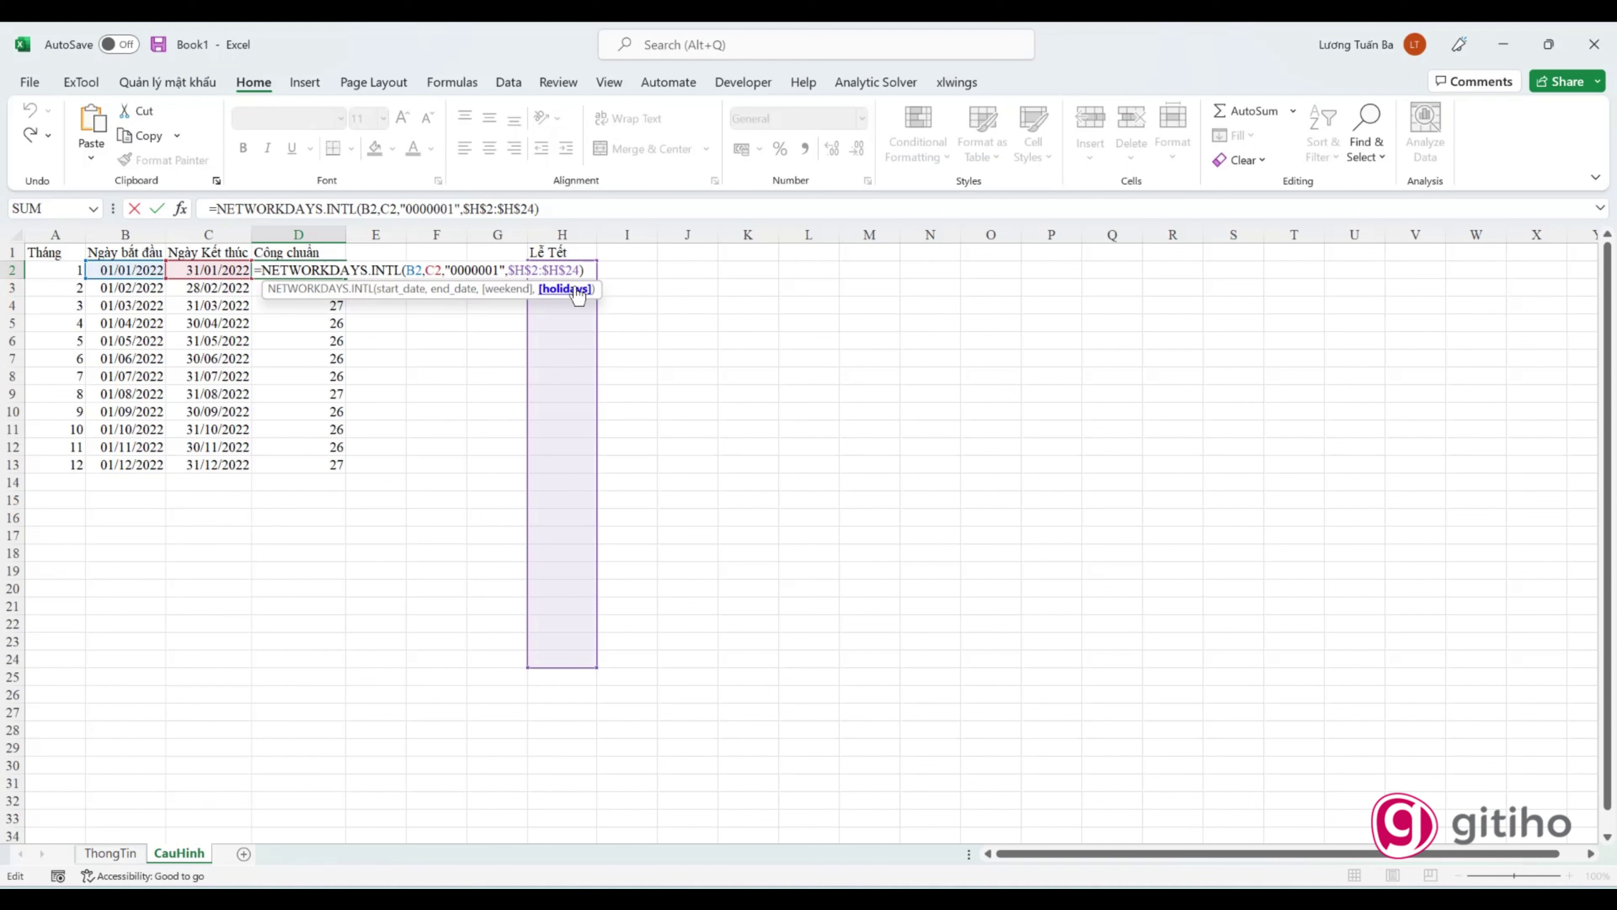
pyautogui.hotkey('ctrl', 'Return')
pyautogui.click(555, 270)
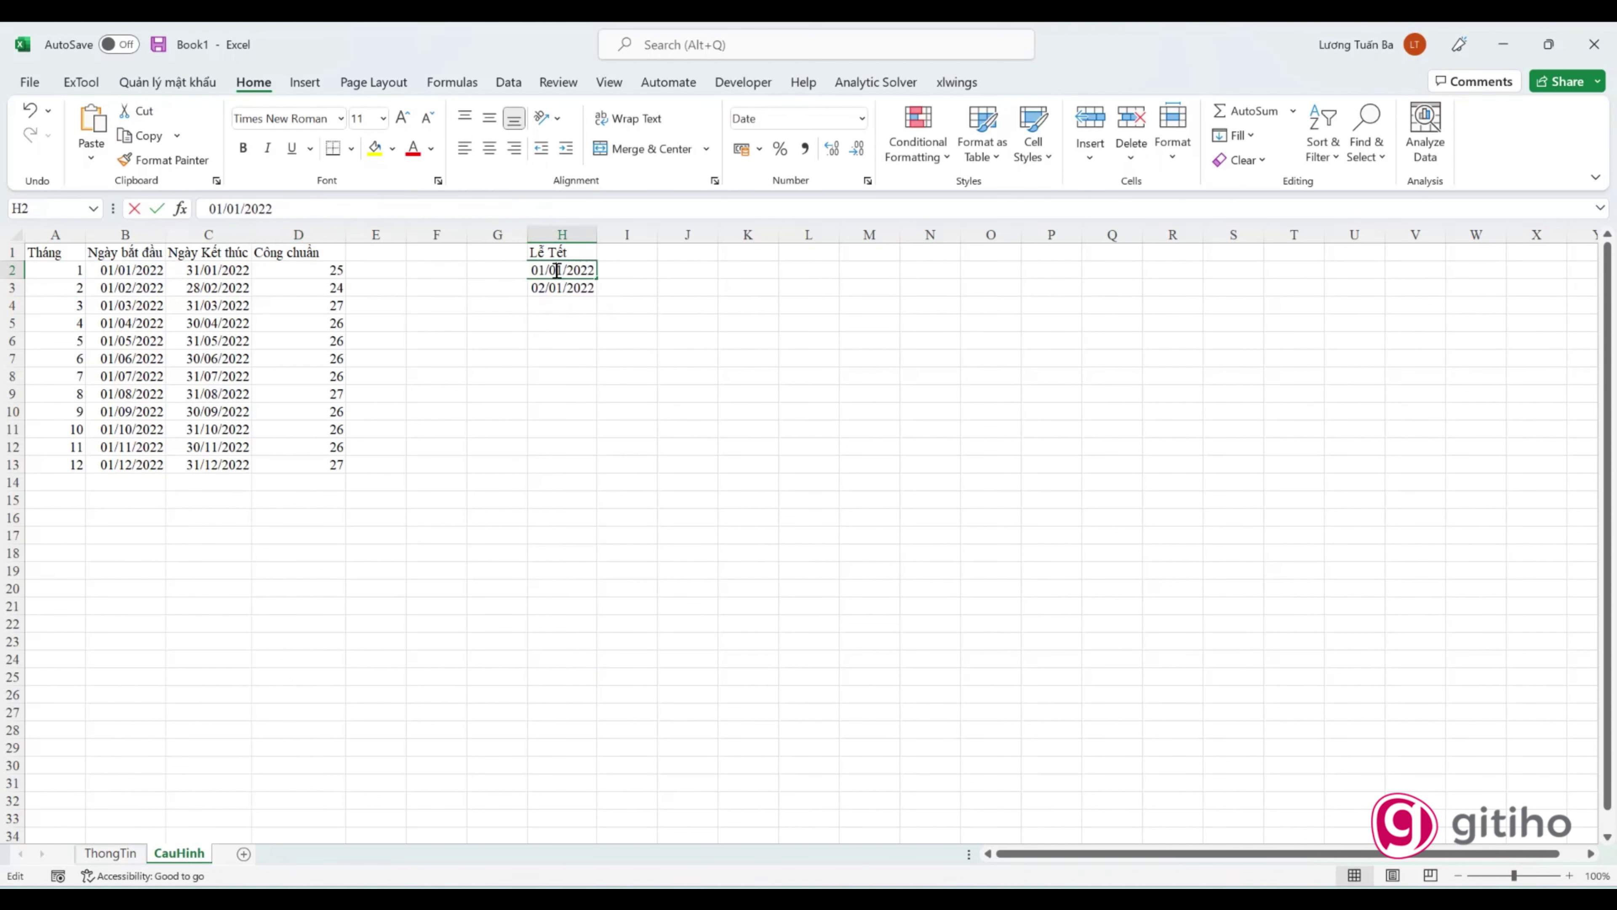
pyautogui.click(559, 289)
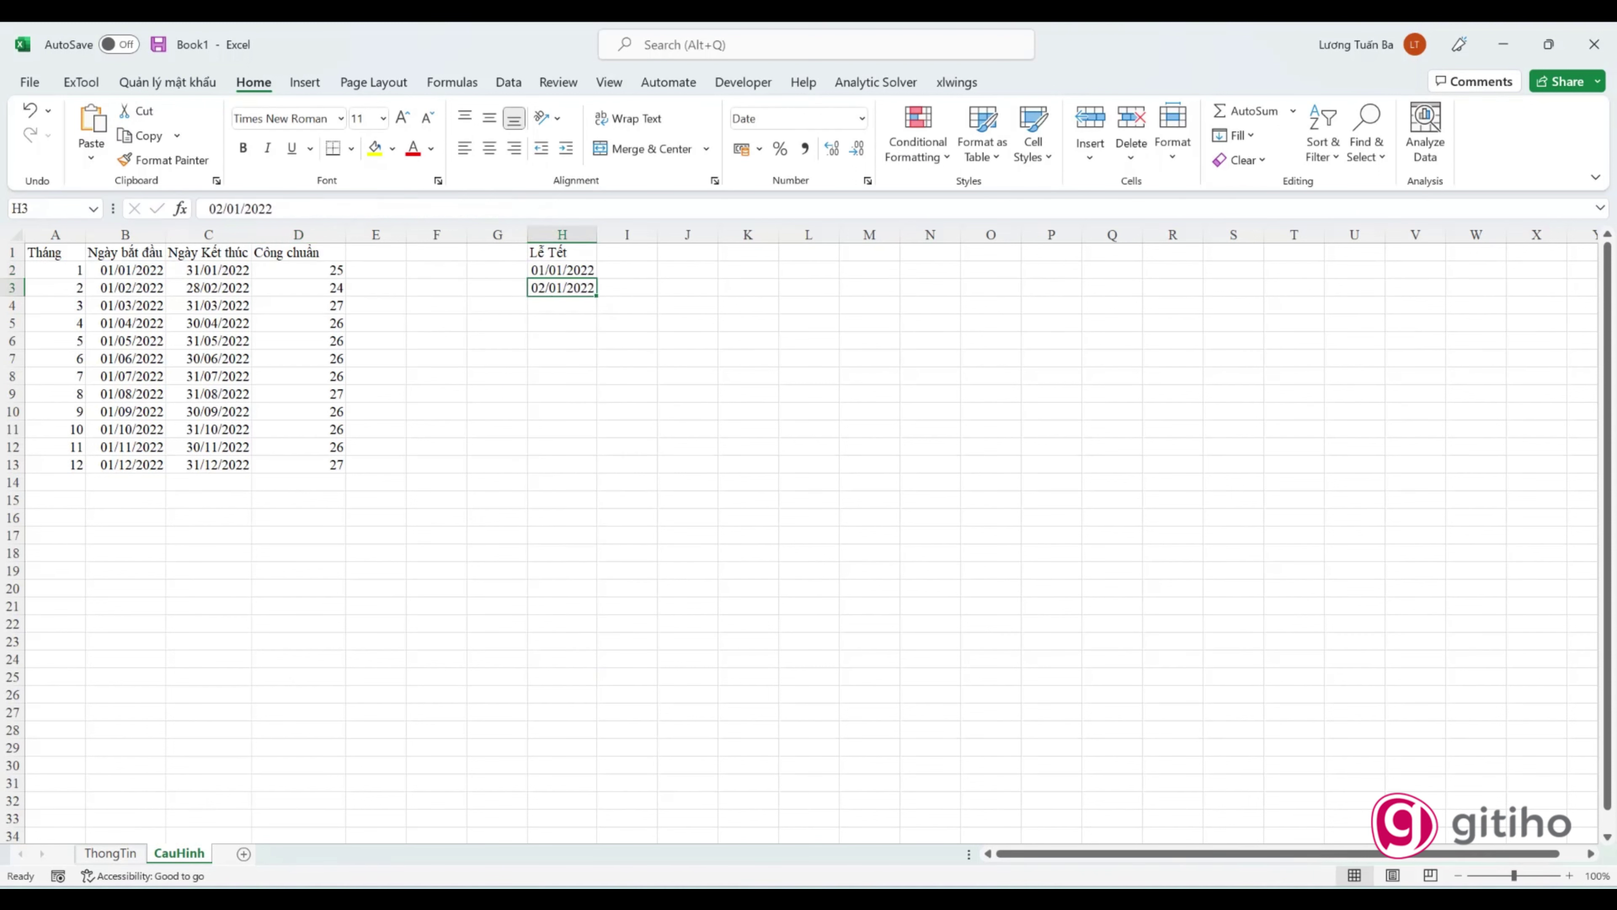
# Step: Try weekend code 111111 in D2's formula, then cancel to keep 0000001
pyautogui.doubleClick(320, 270)
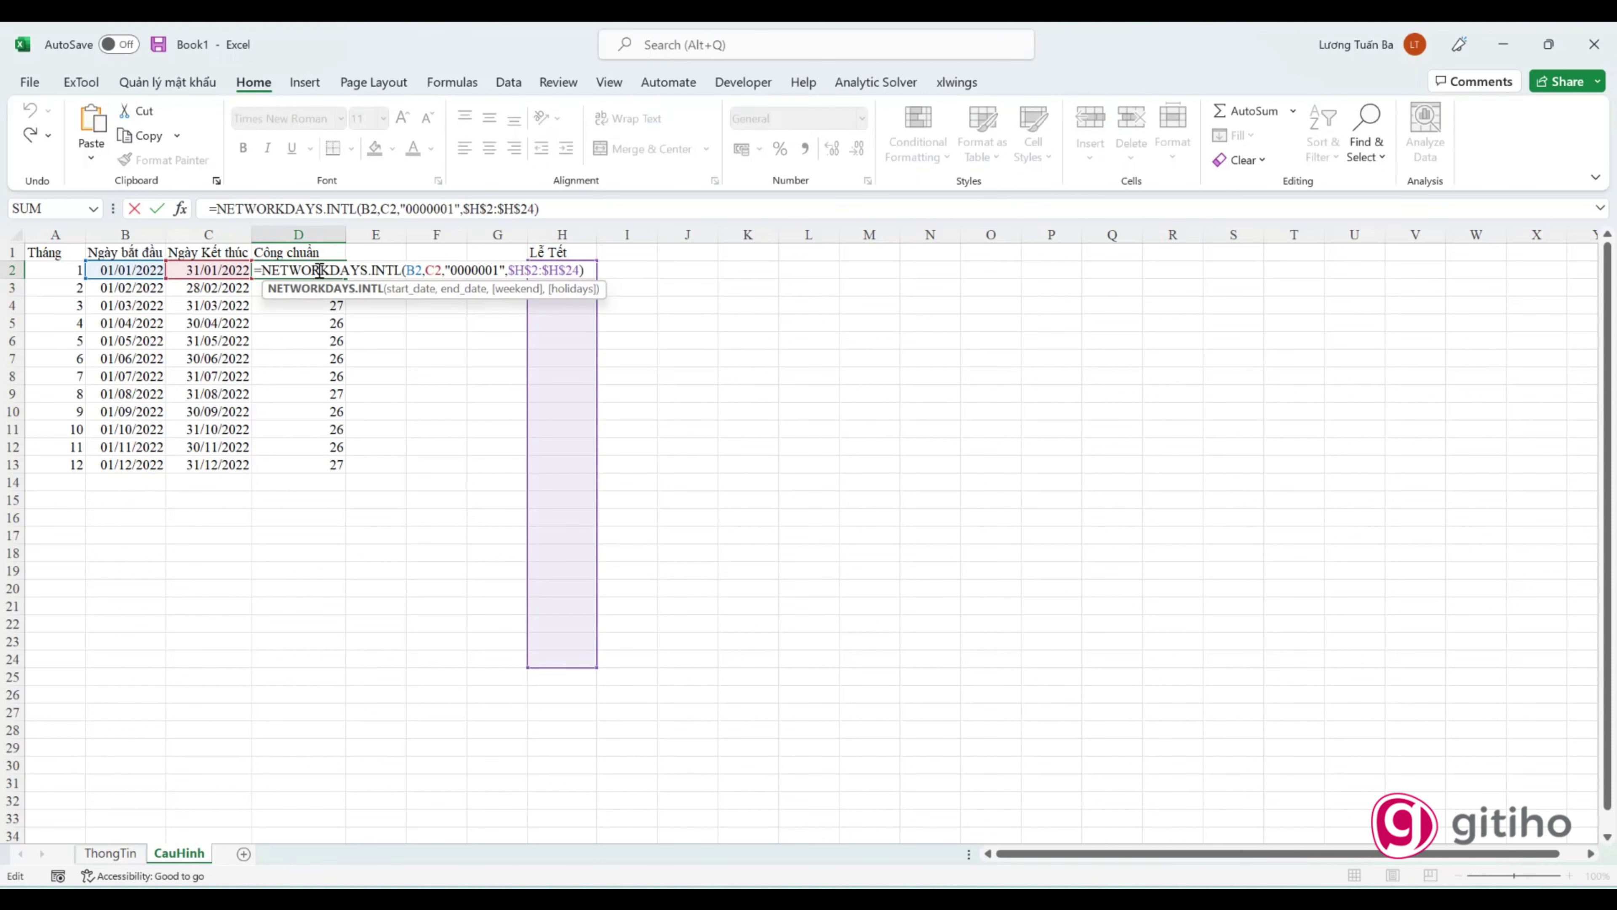
pyautogui.press('Escape')
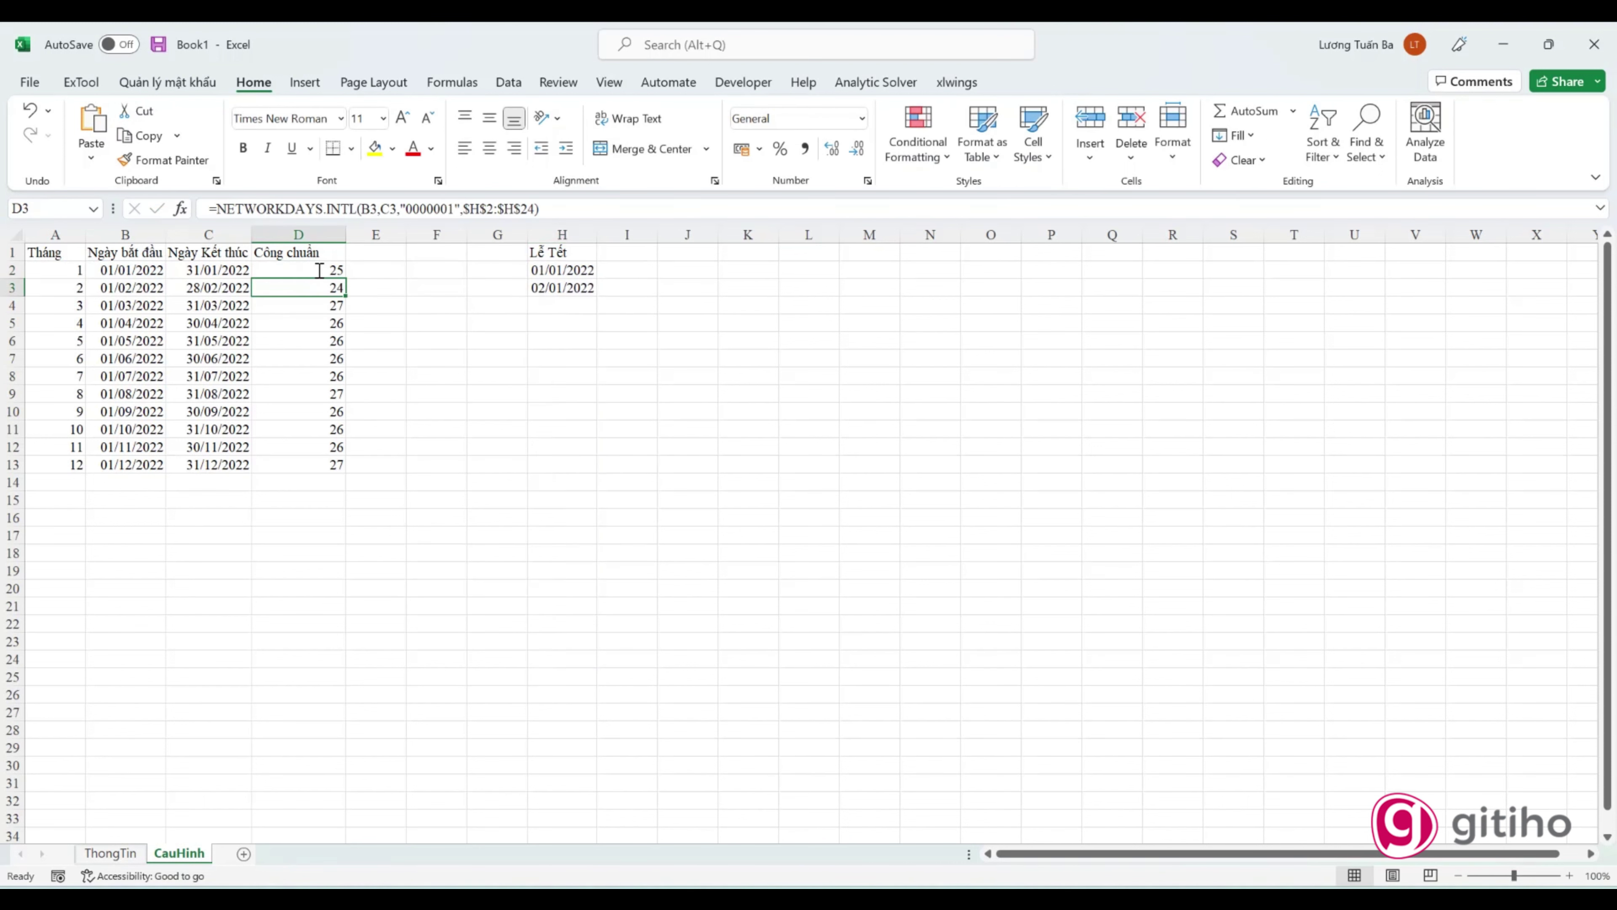
pyautogui.press('F2')
pyautogui.moveTo(506, 270); pyautogui.dragTo(449, 270)
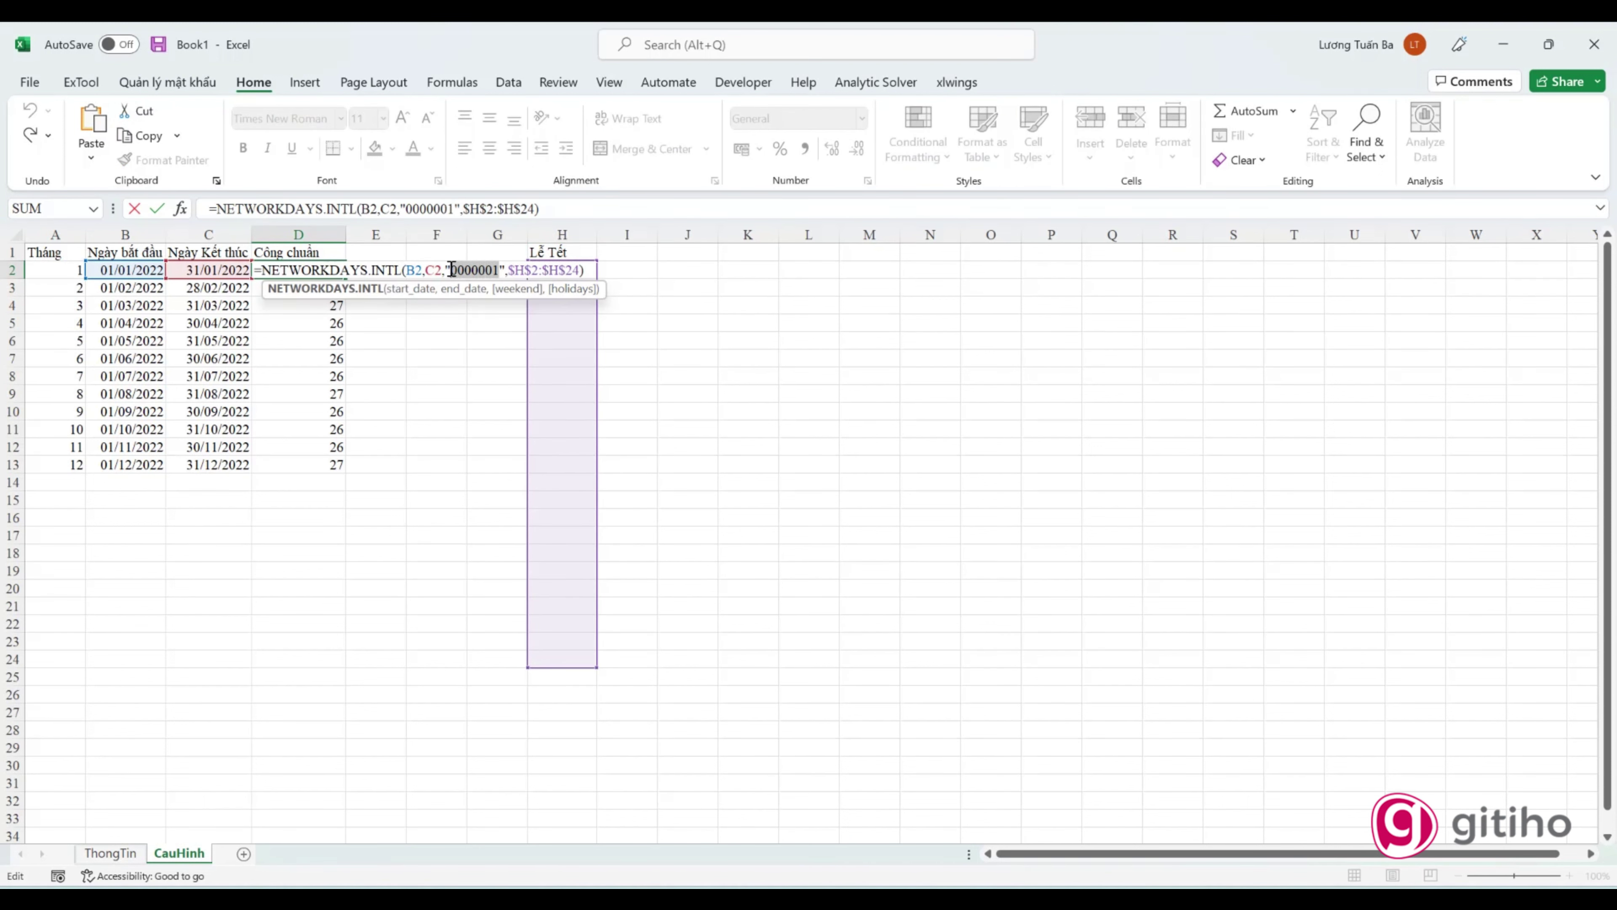
pyautogui.write('111111')
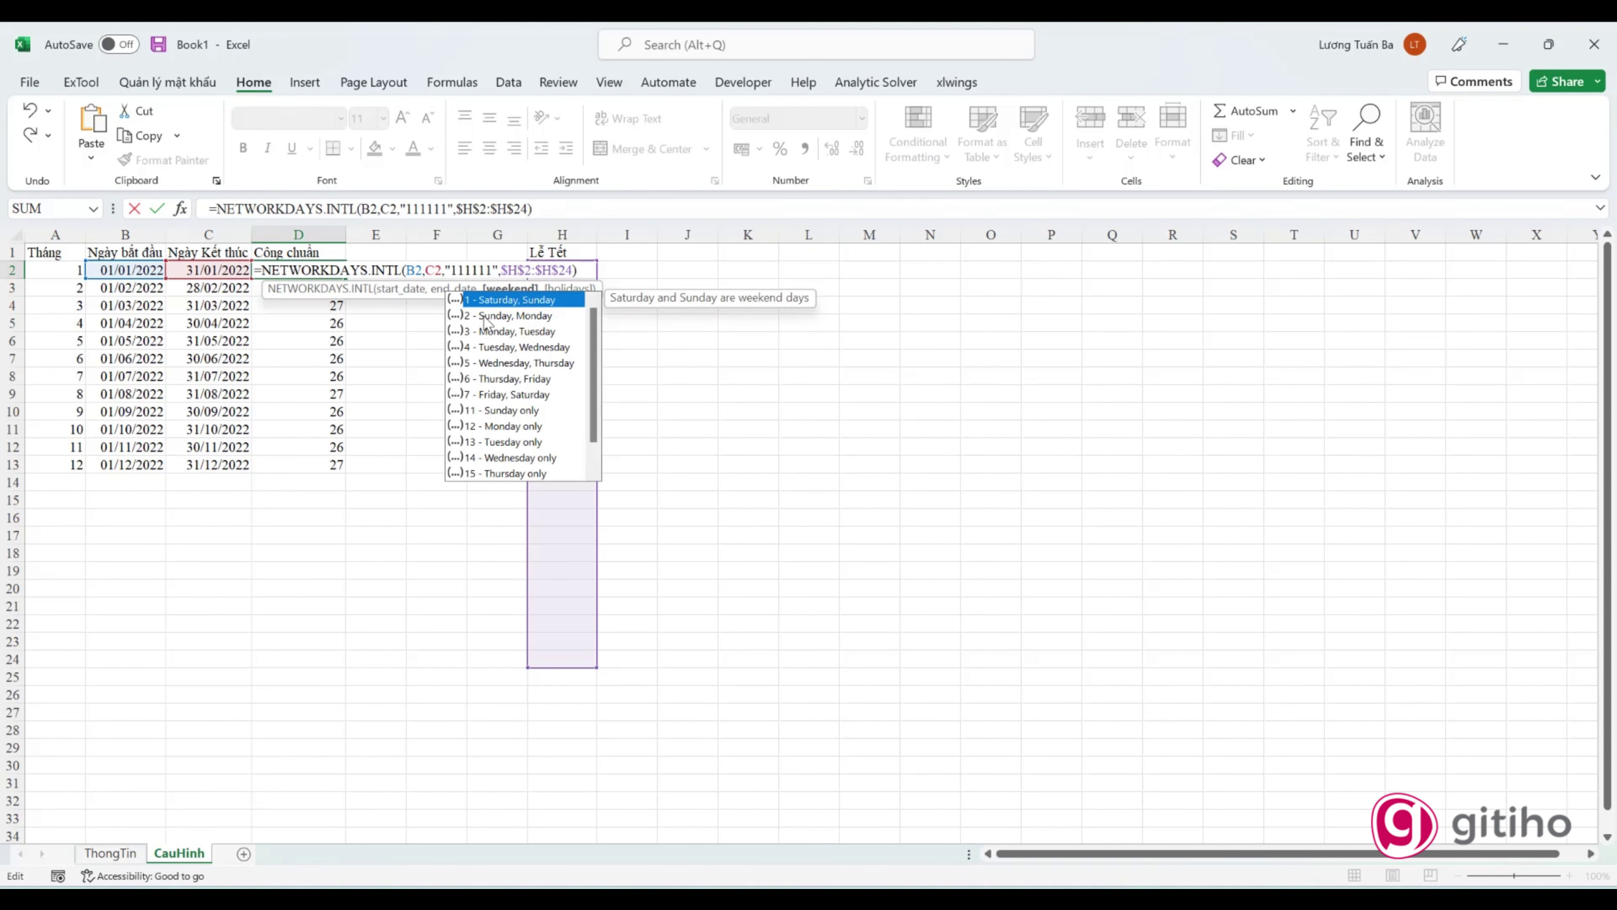
pyautogui.press('Escape')
pyautogui.press('Escape')
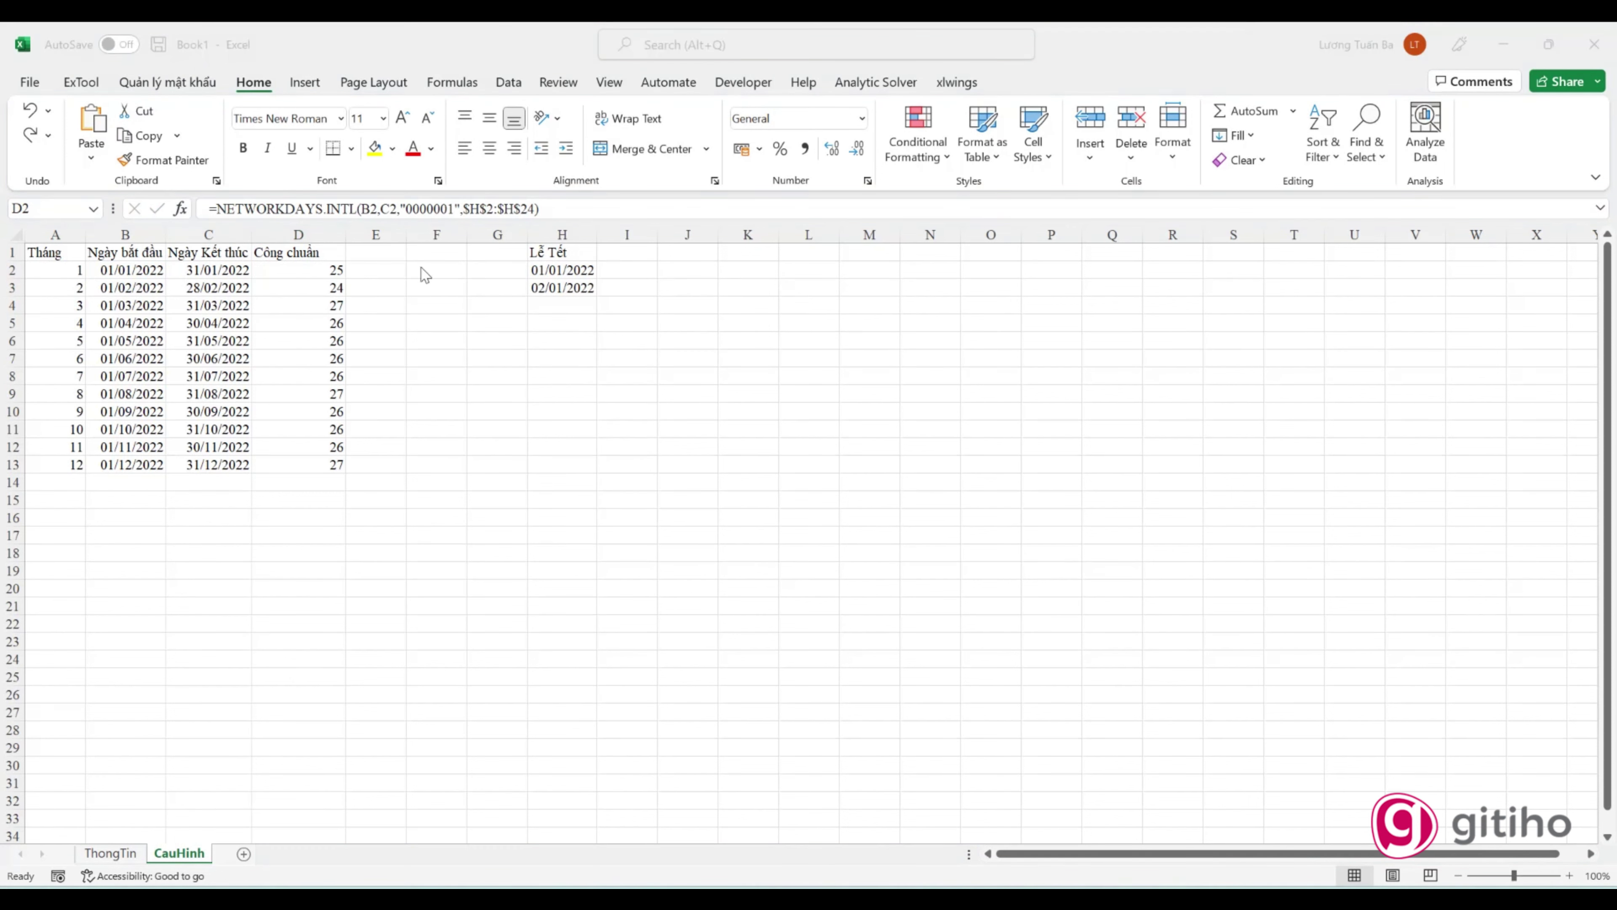
pyautogui.click(540, 293)
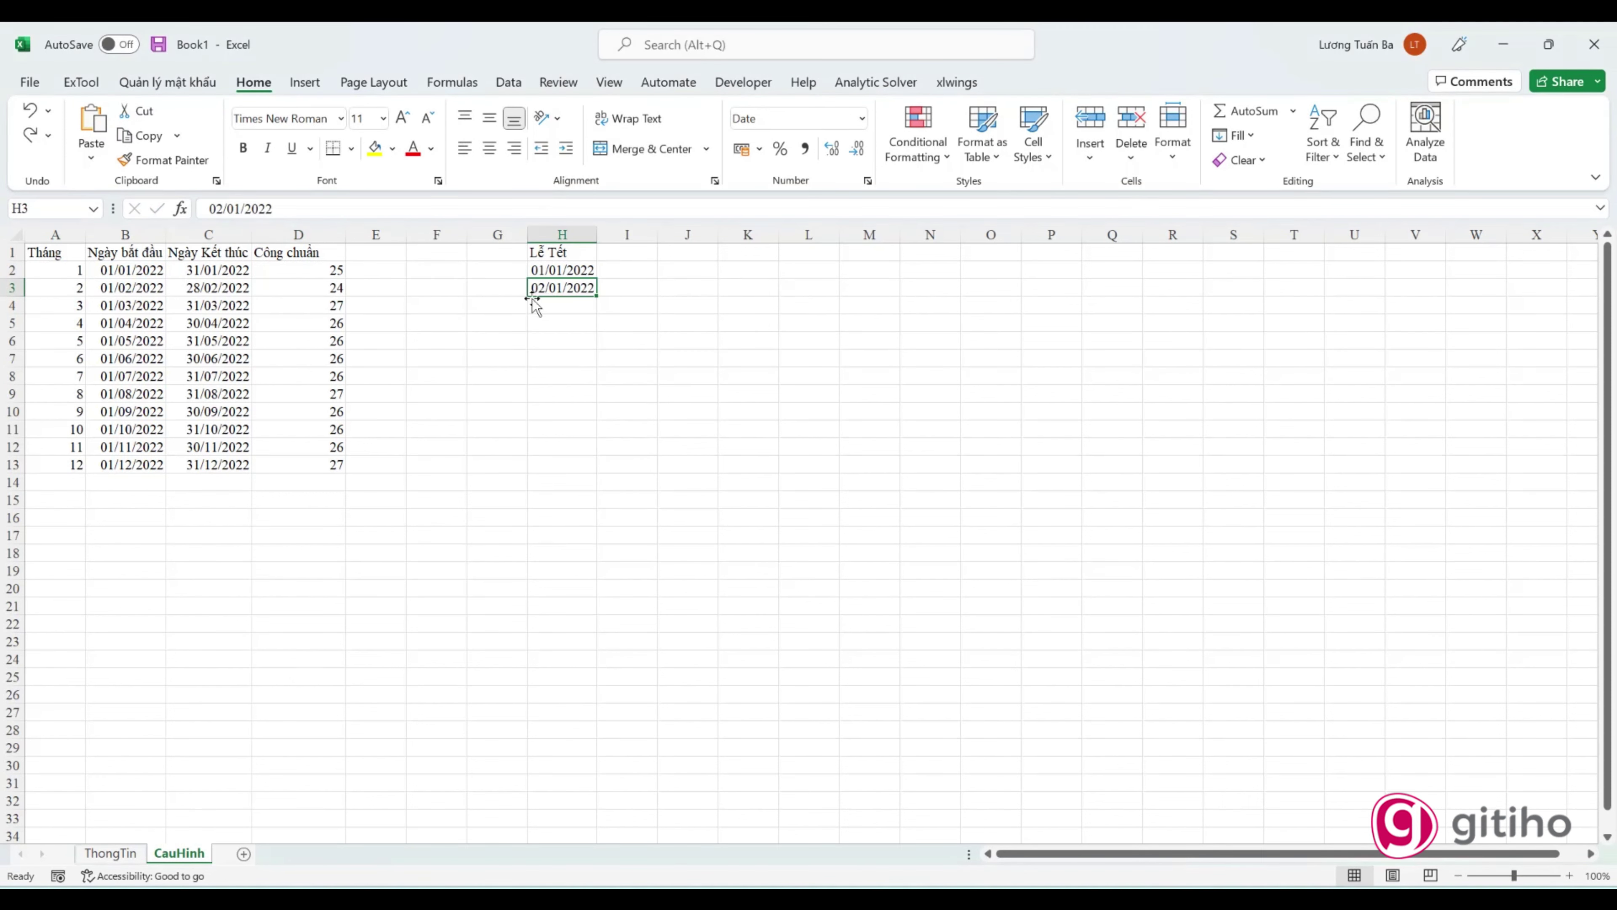
pyautogui.click(634, 292)
# Step: Check the weekday of 02/01/2022 with a temporary =WEEKDAY(H3) in I3, then clear it
pyautogui.write('=w')
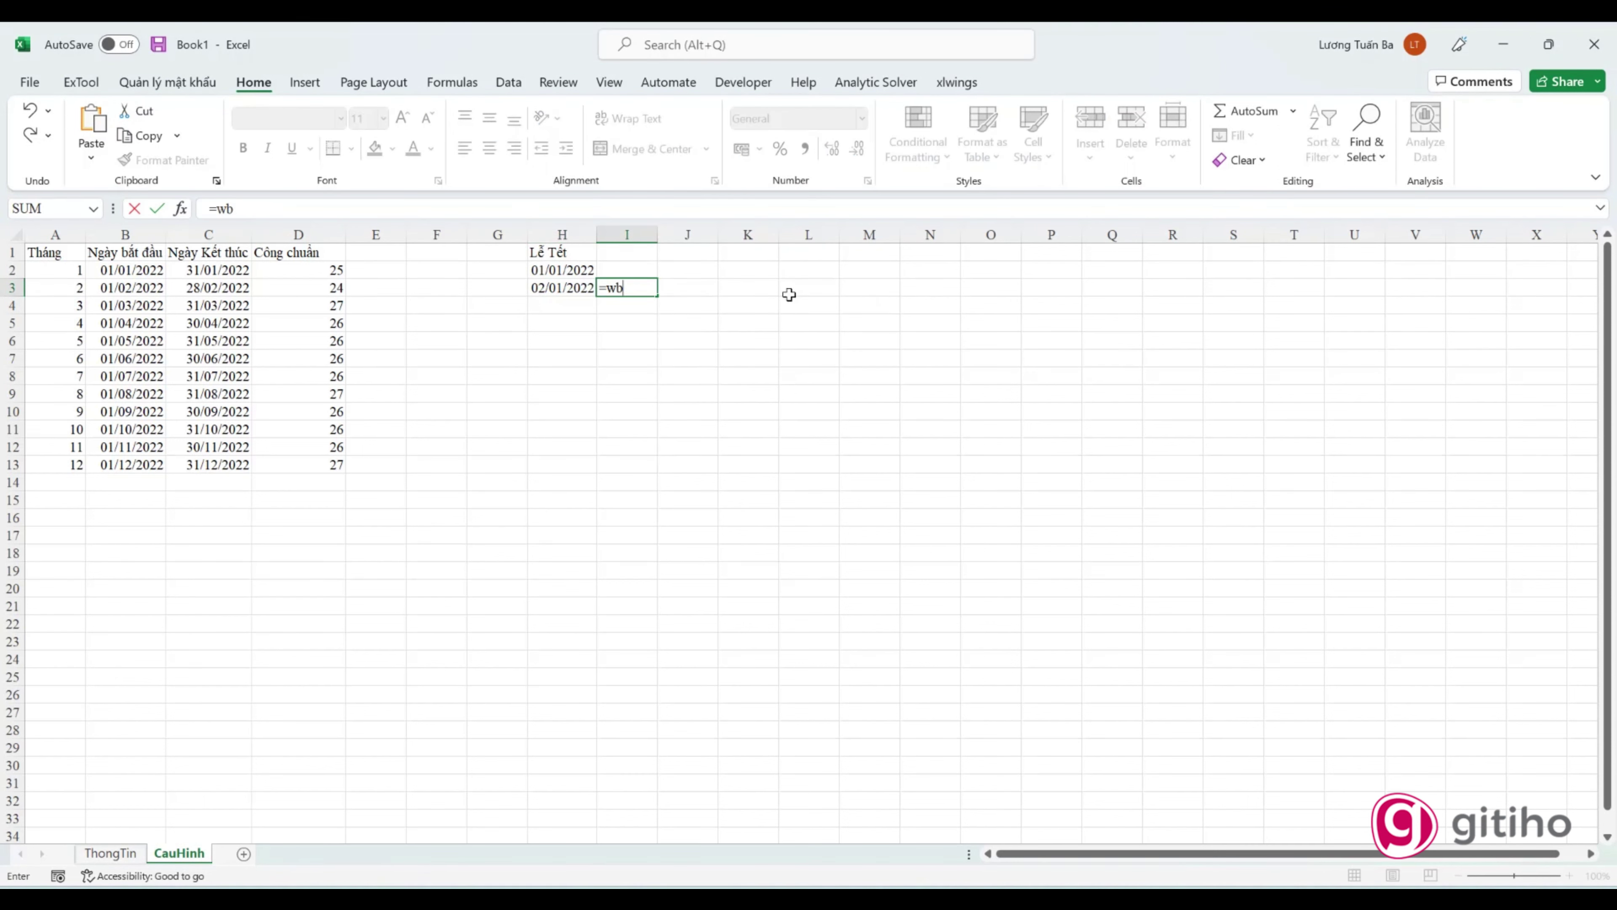
pyautogui.press('Down')
pyautogui.press('Tab')
pyautogui.press('Left')
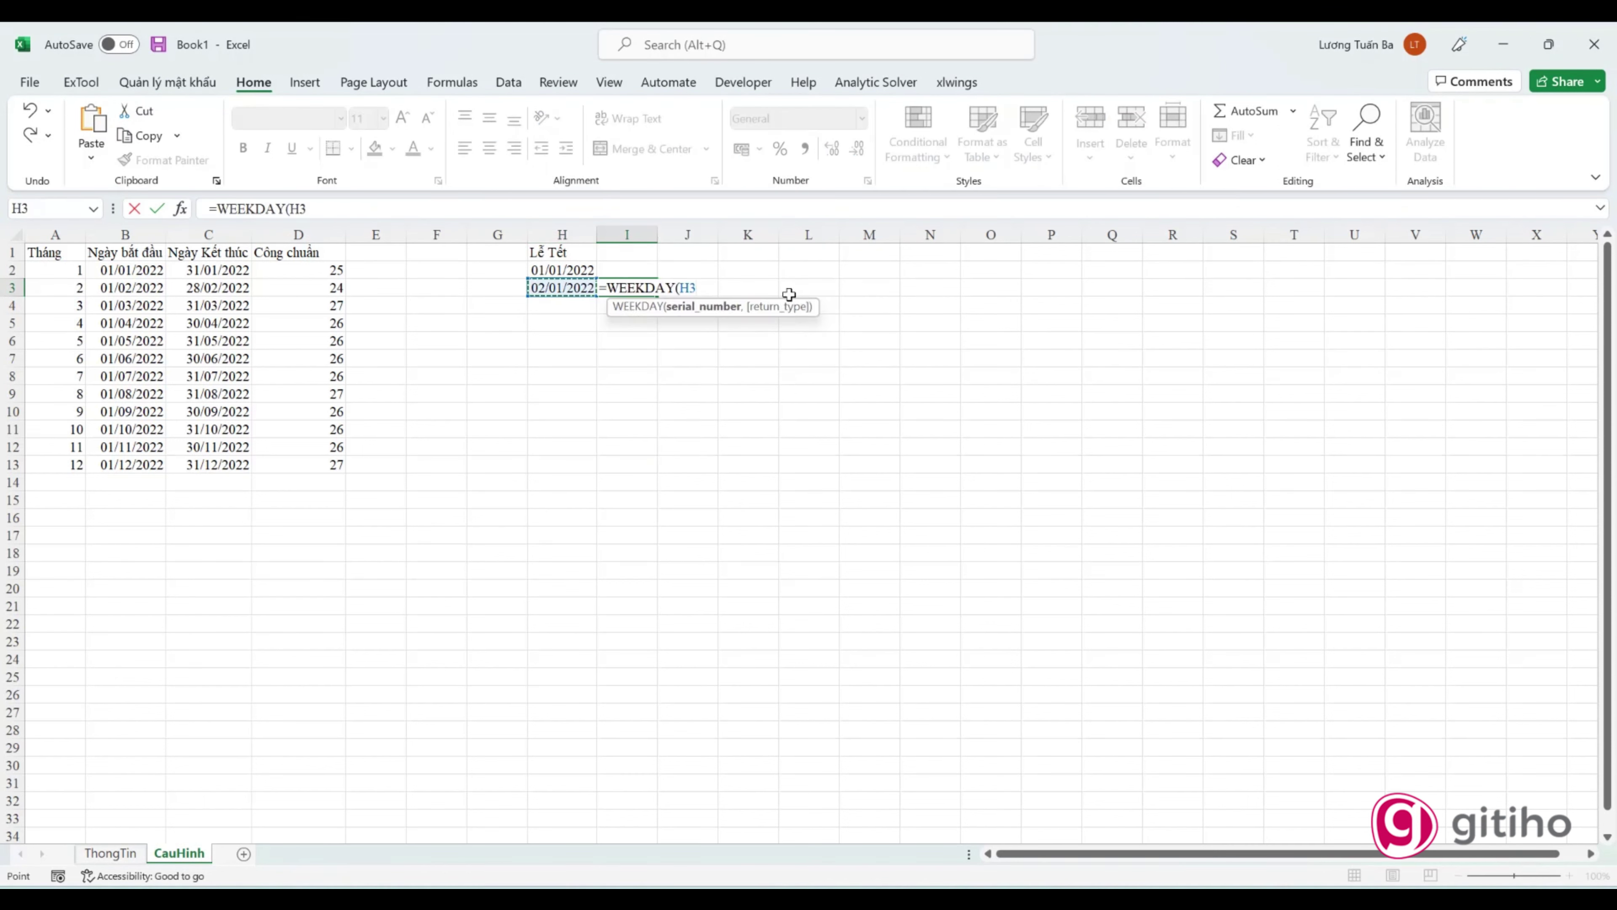
pyautogui.press('Return')
pyautogui.click(613, 266)
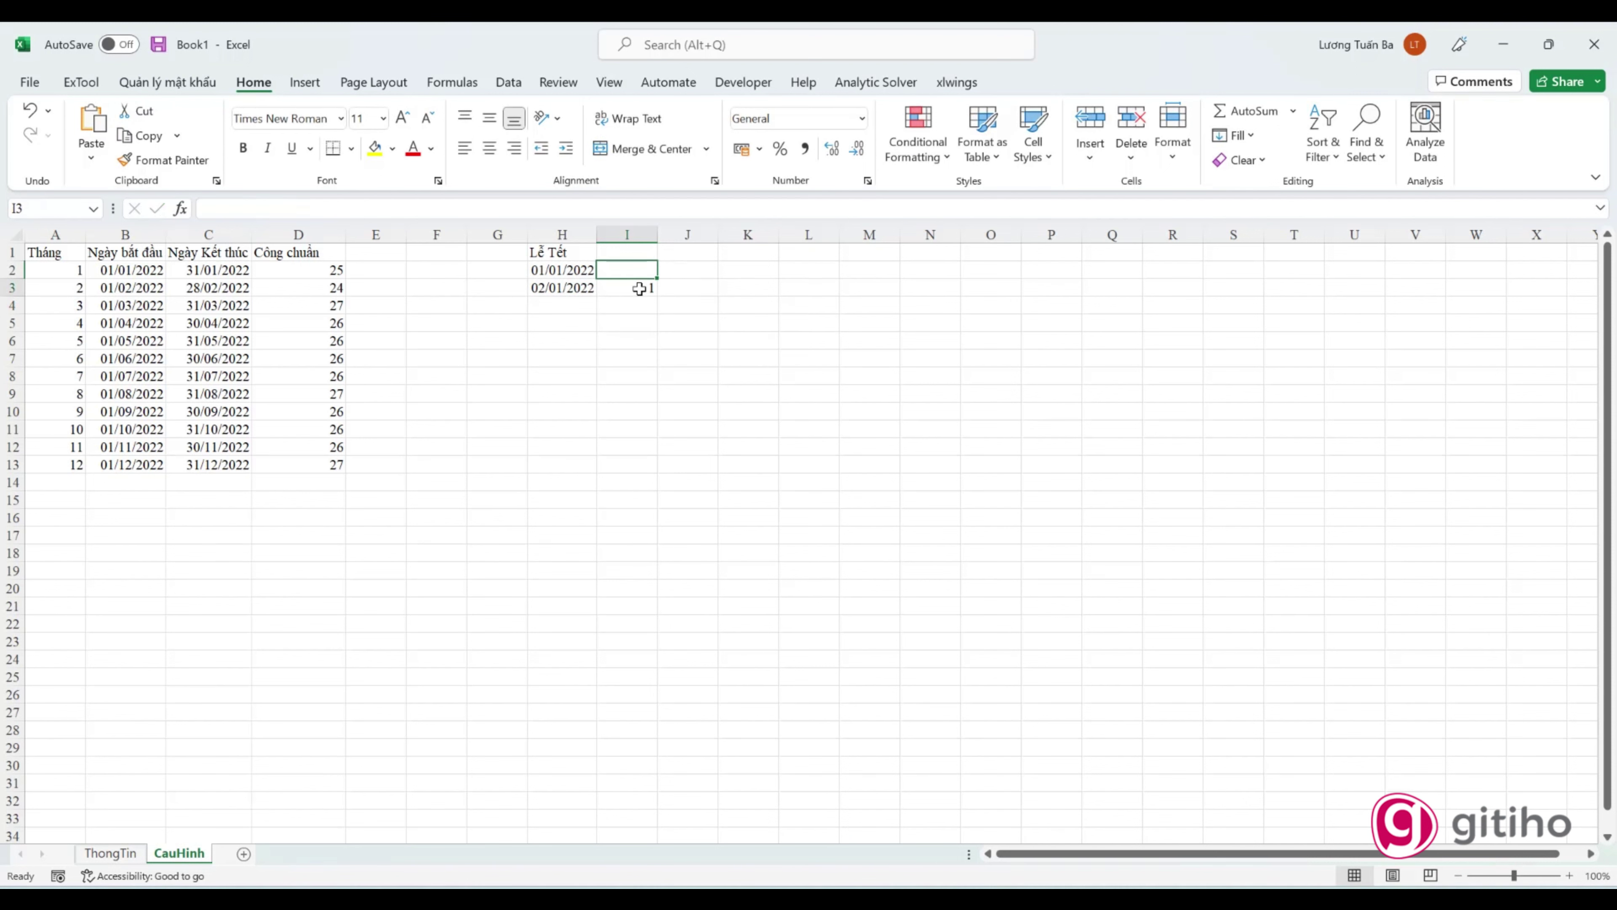
pyautogui.click(640, 290)
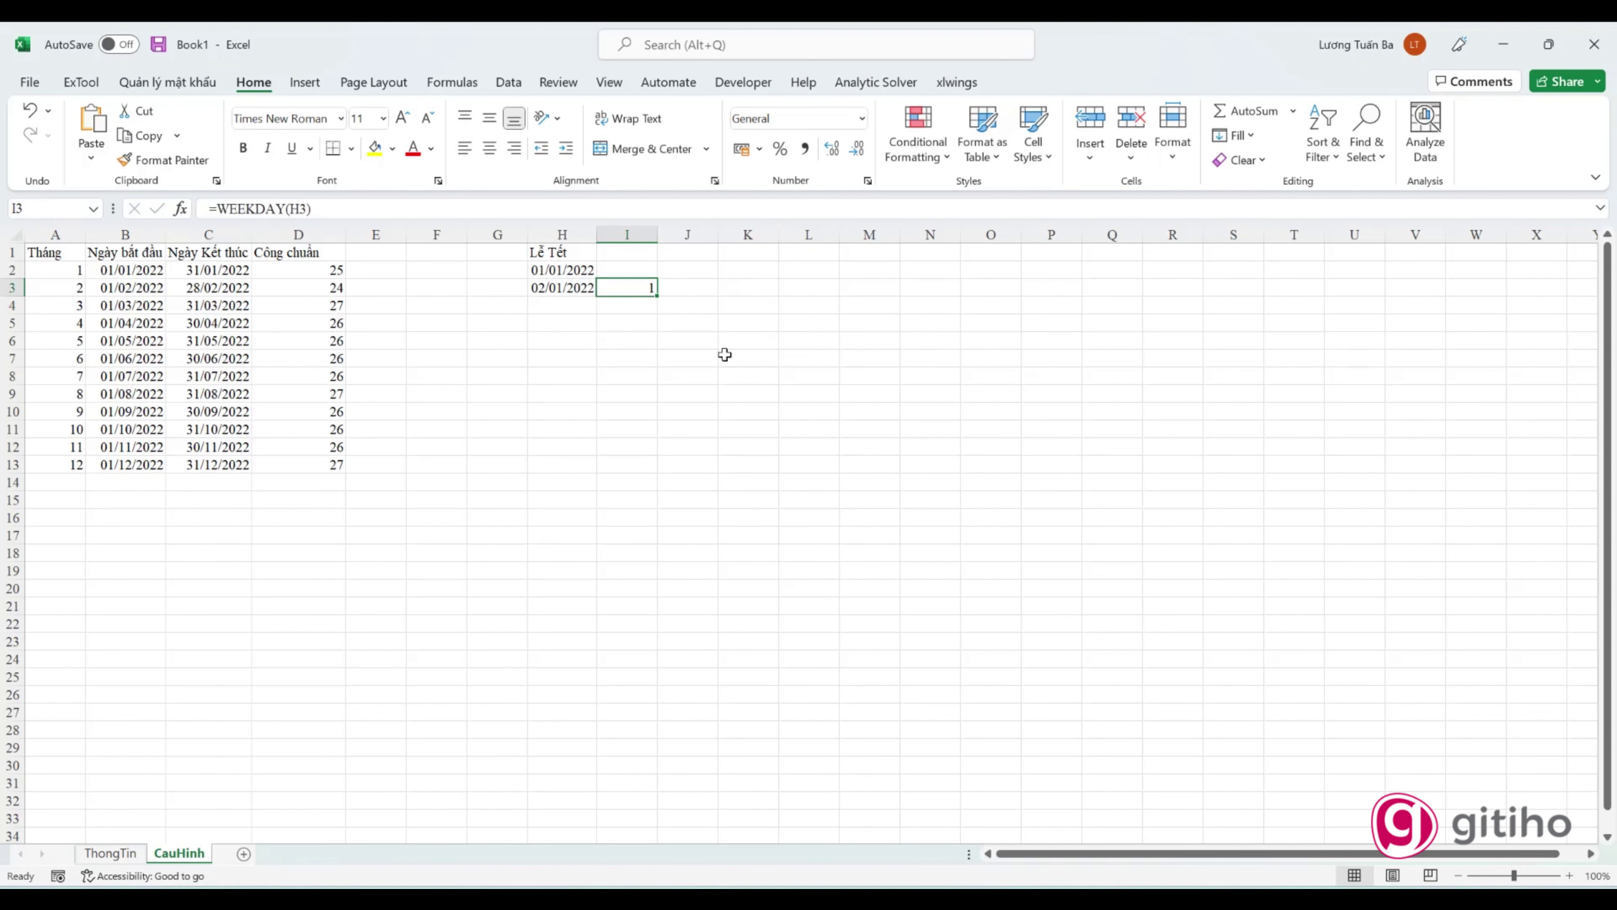
pyautogui.press('Delete')
# Step: Change the second holiday date in H3 to 03/01/2022
pyautogui.press('Left')
pyautogui.press('F2')
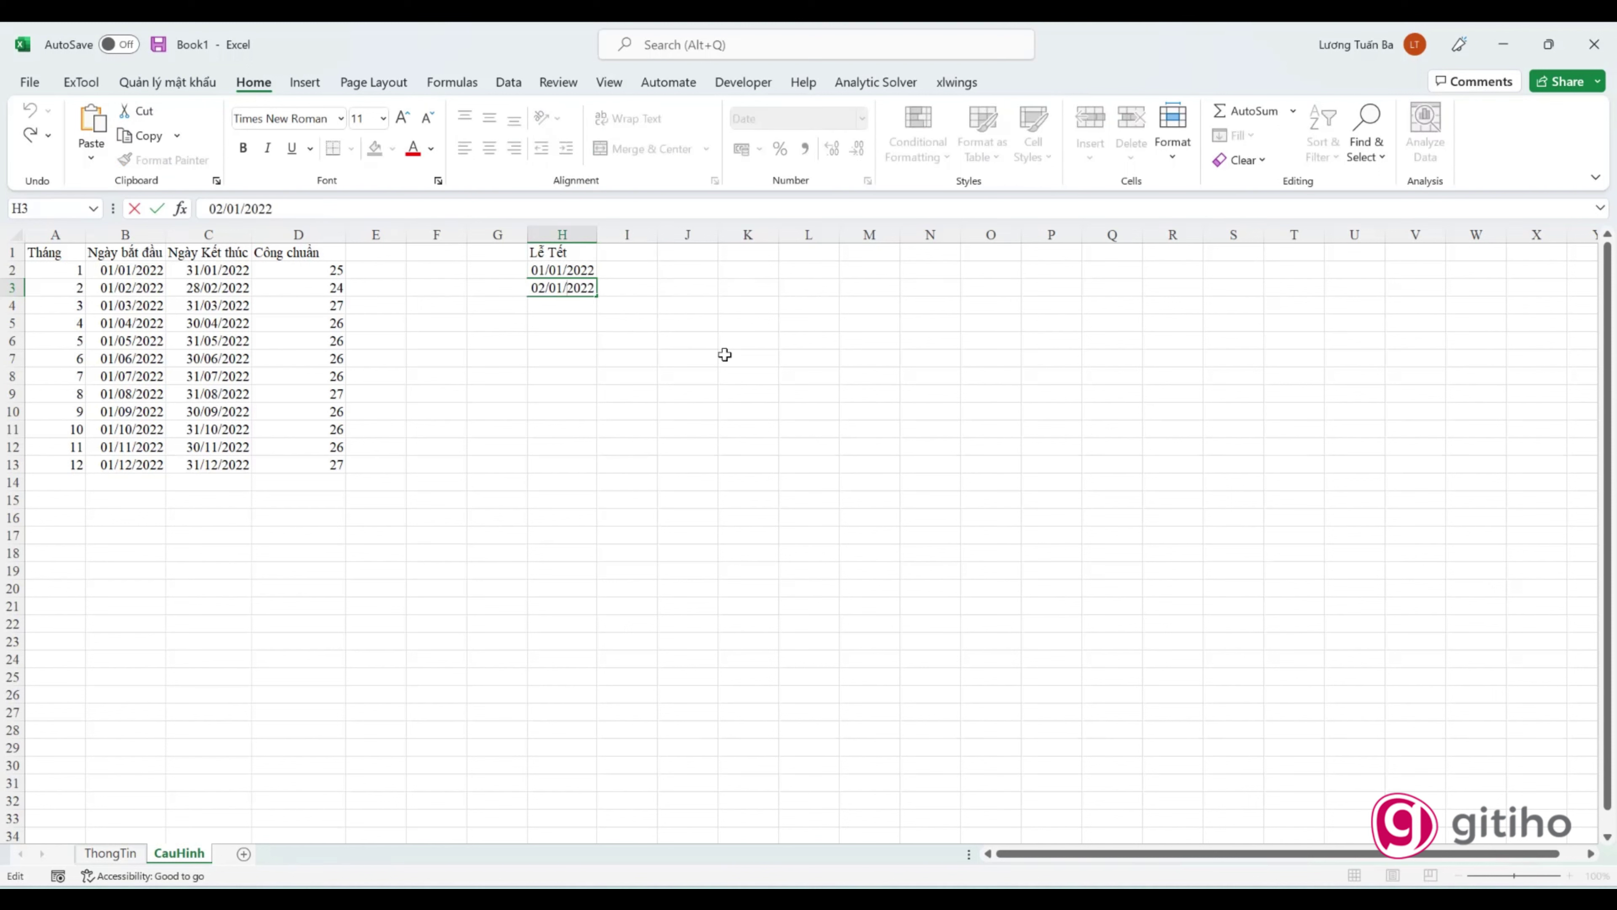
pyautogui.press('Home')
pyautogui.press('Right')
pyautogui.press('Right')
pyautogui.press('BackSpace')
pyautogui.write('3')
pyautogui.press('Return')
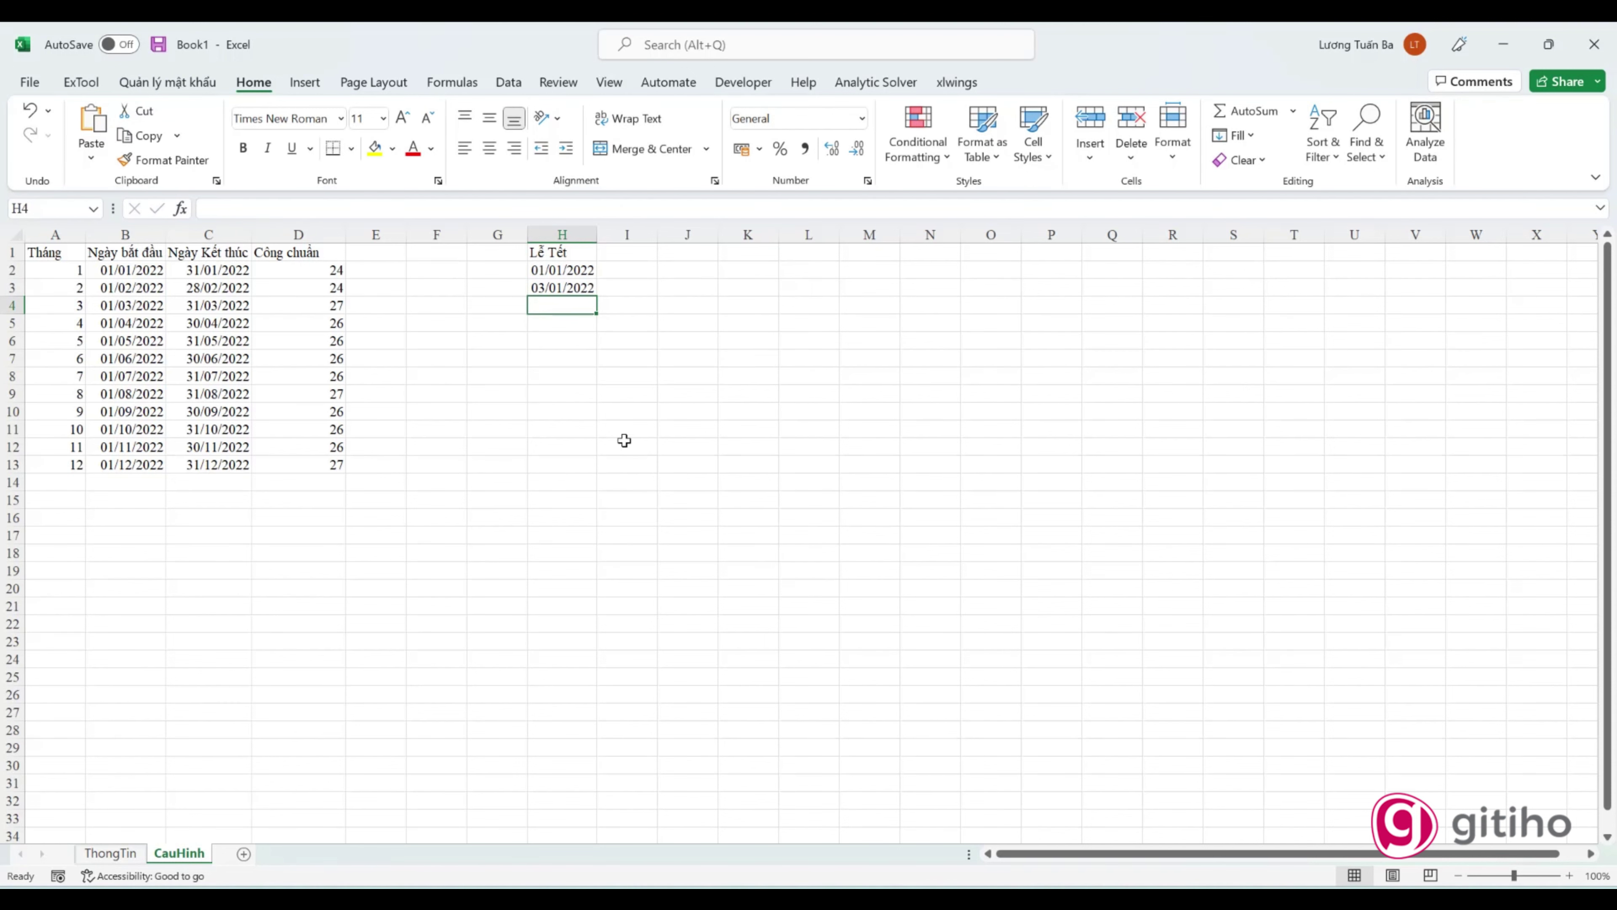
# Step: Add a new worksheet named BCCT1
pyautogui.click(244, 854)
pyautogui.rightClick(249, 855)
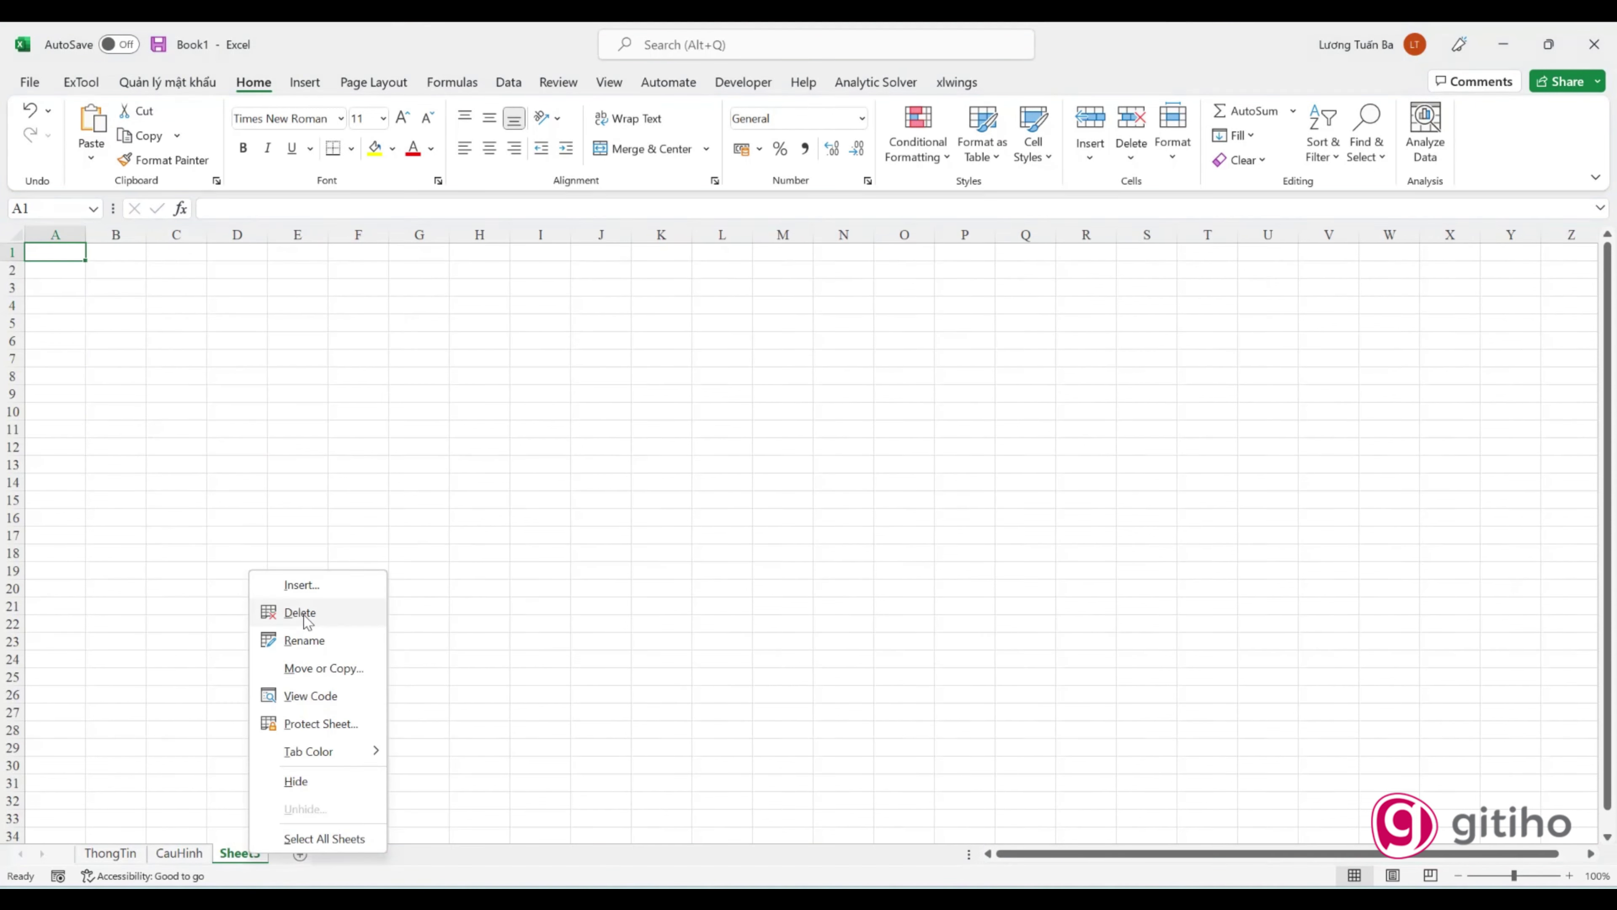
pyautogui.click(296, 639)
pyautogui.write('BCC')
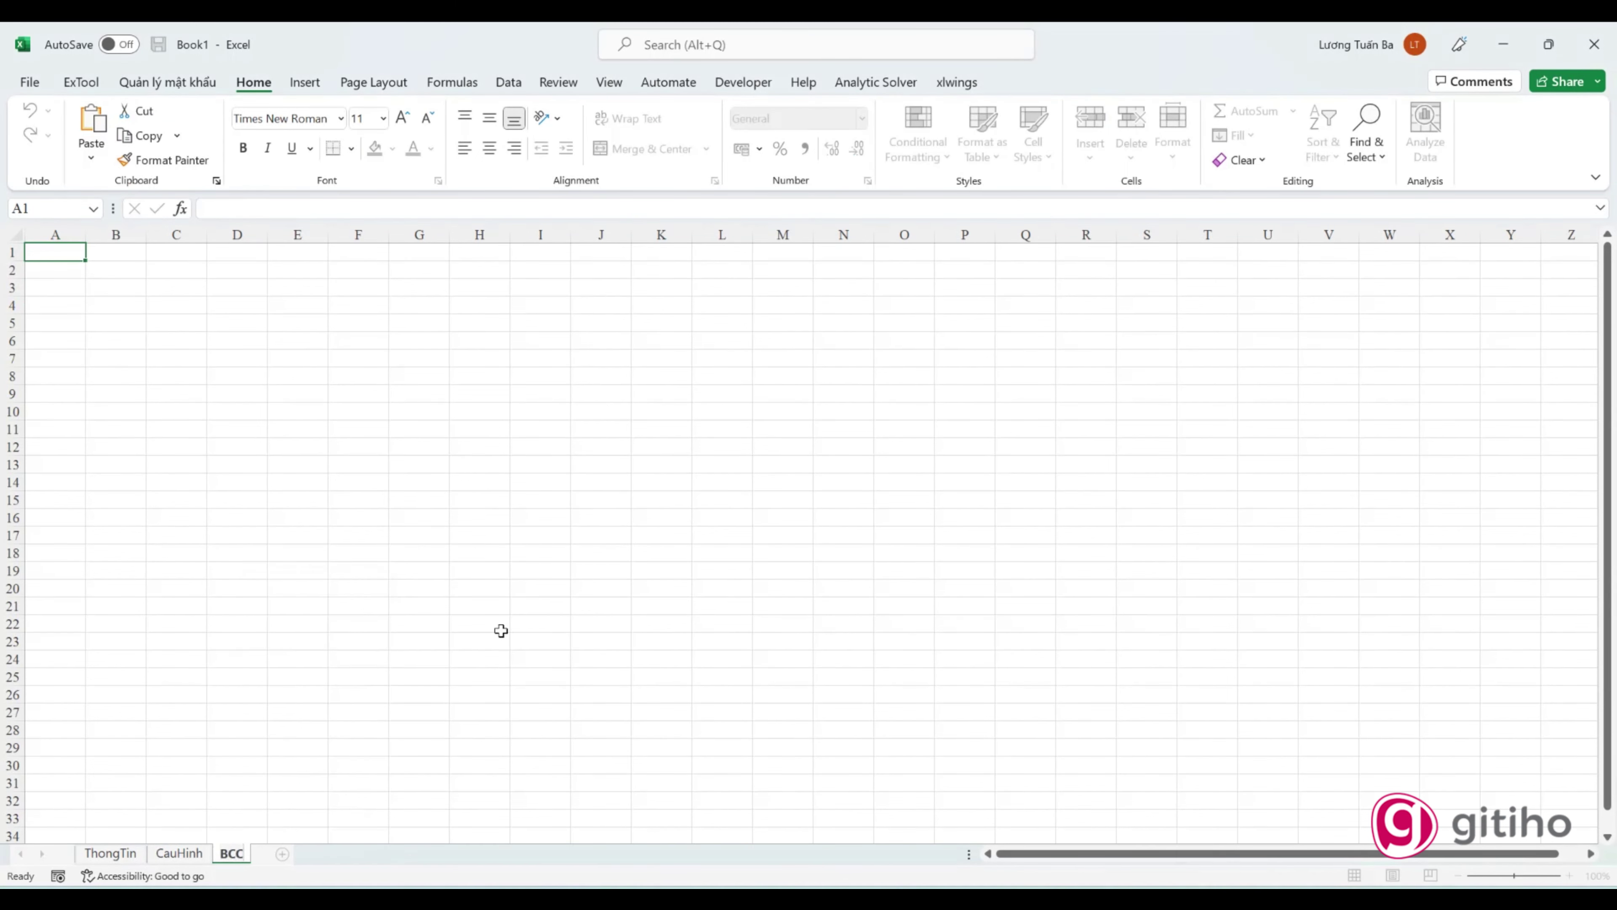
pyautogui.write('T1')
pyautogui.press('Return')
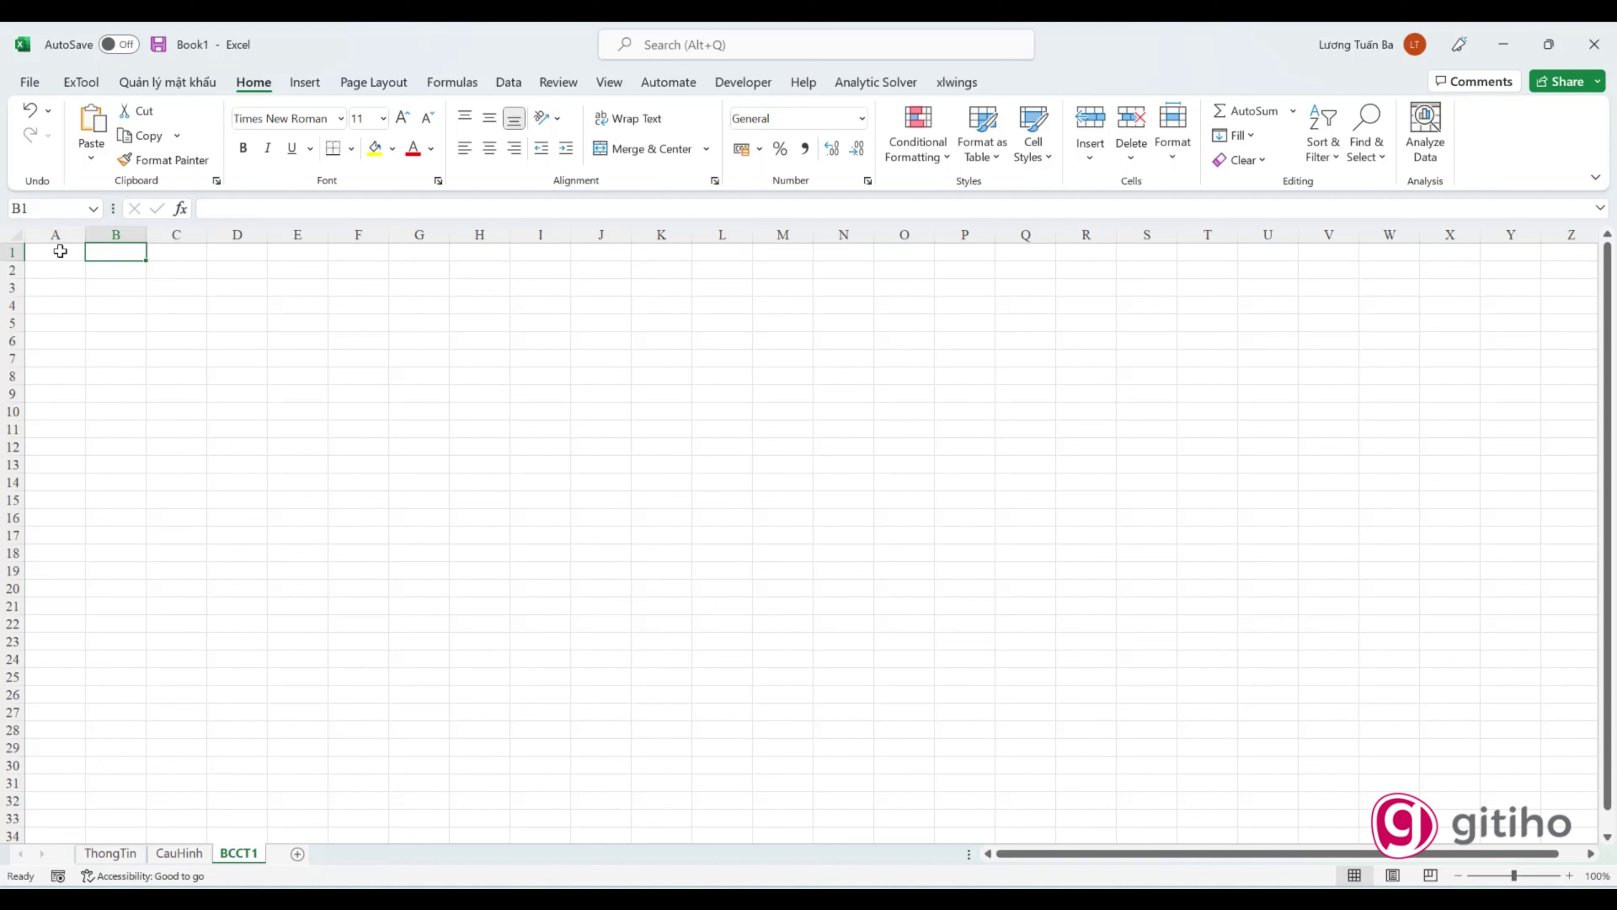
# Step: Enter Tháng in A1 and month 1 in B1, then bring up the ExTool add-in
pyautogui.write('Tháng')
pyautogui.press('Return')
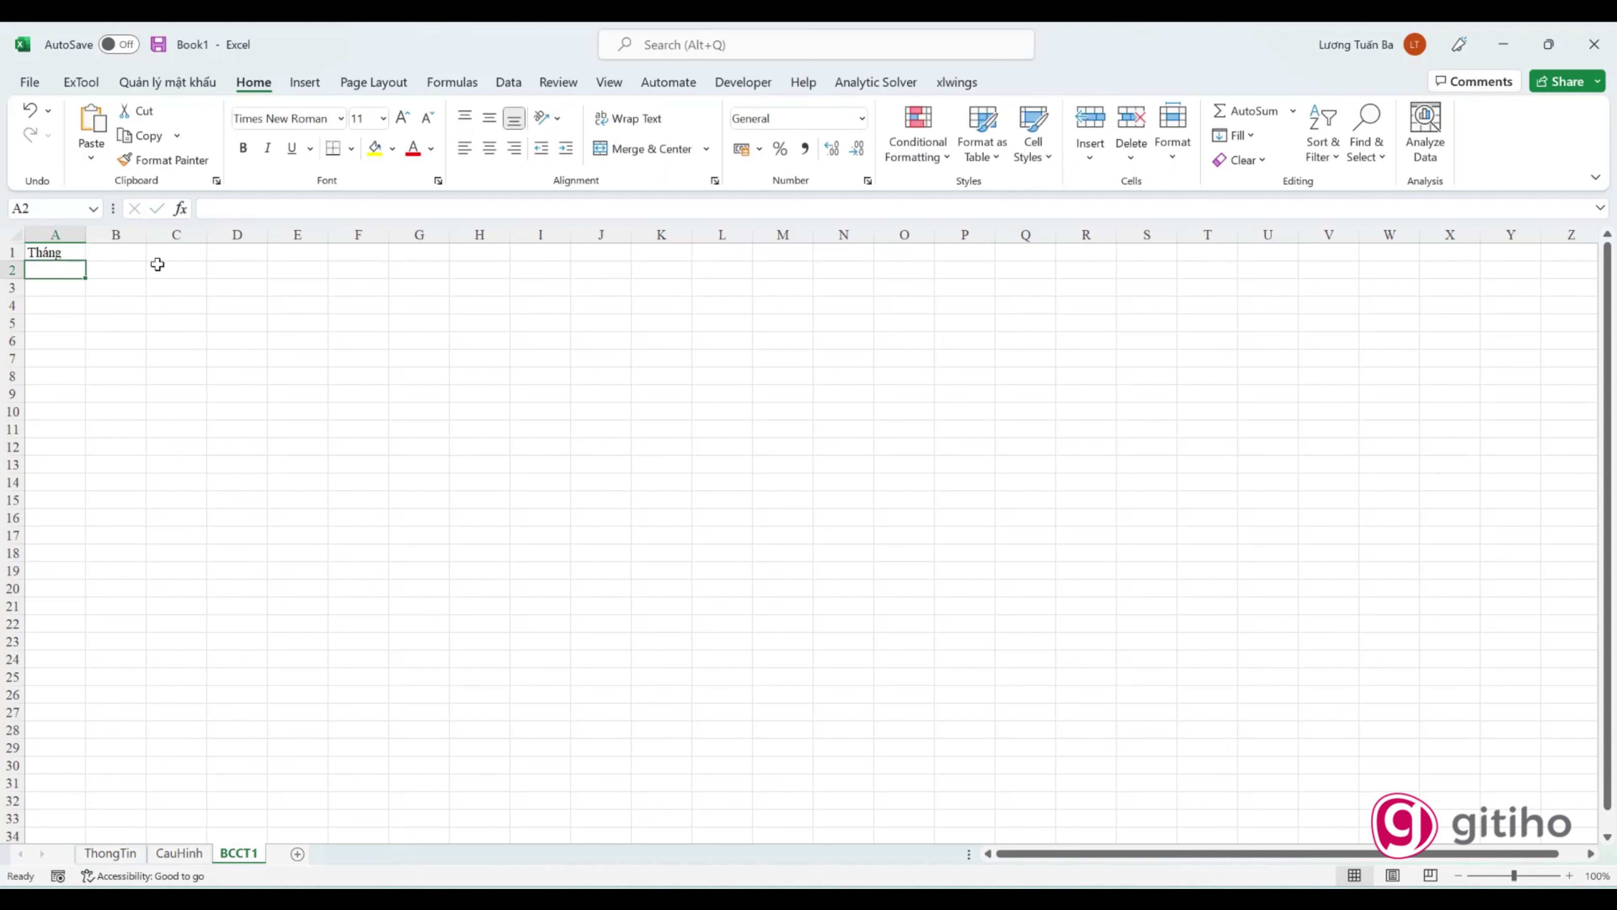
pyautogui.click(139, 251)
pyautogui.write('1')
pyautogui.click(247, 309)
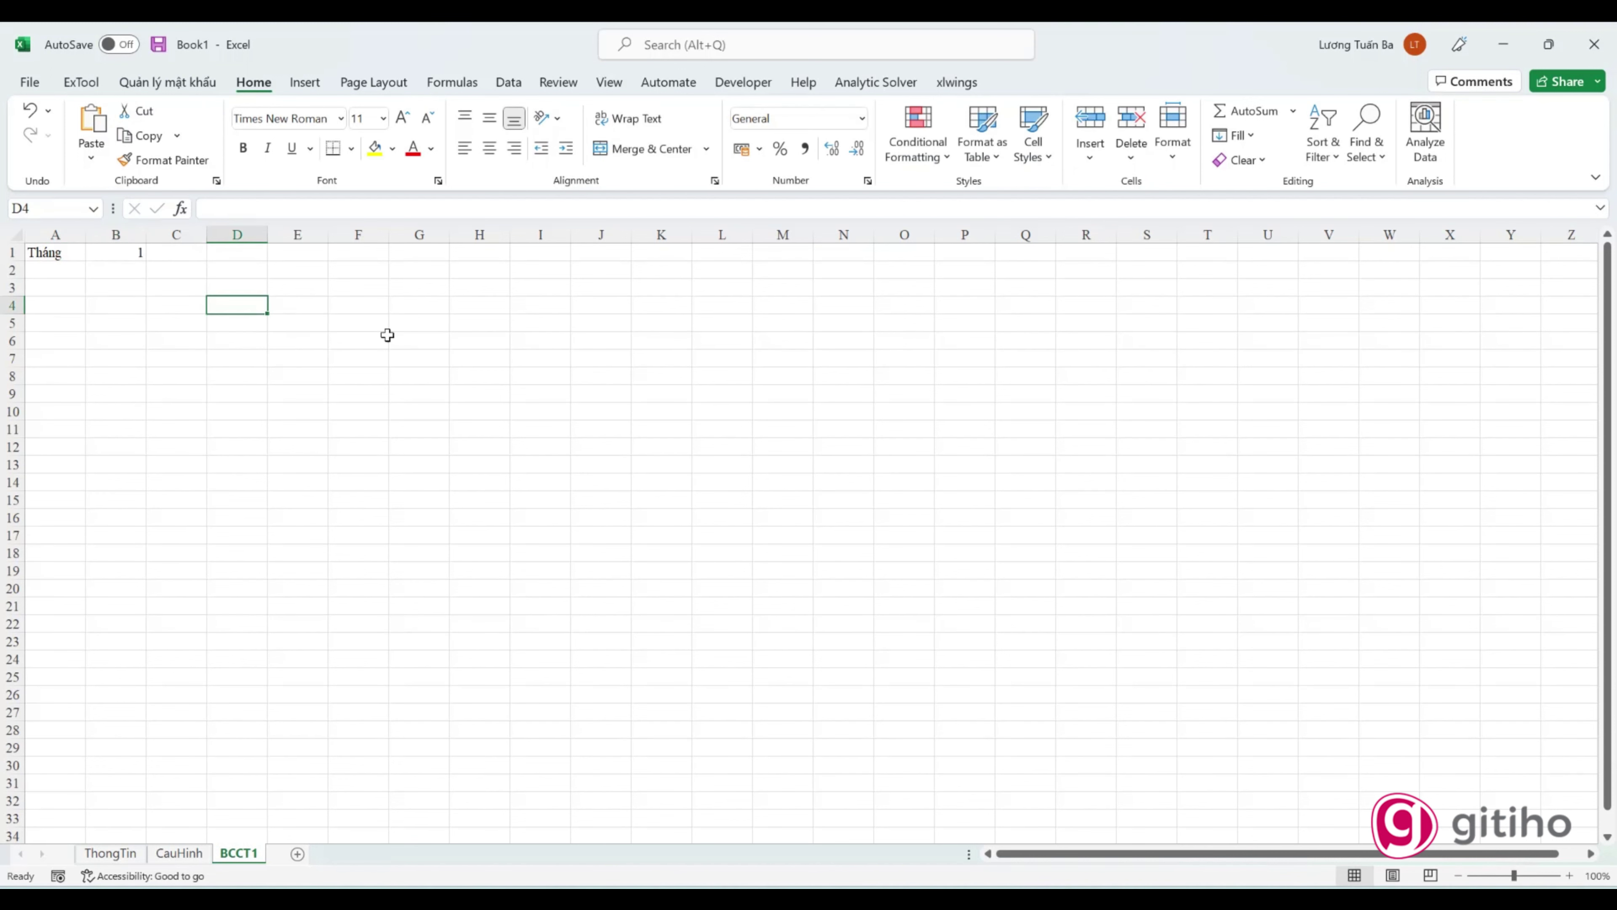
pyautogui.click(309, 304)
pyautogui.click(80, 81)
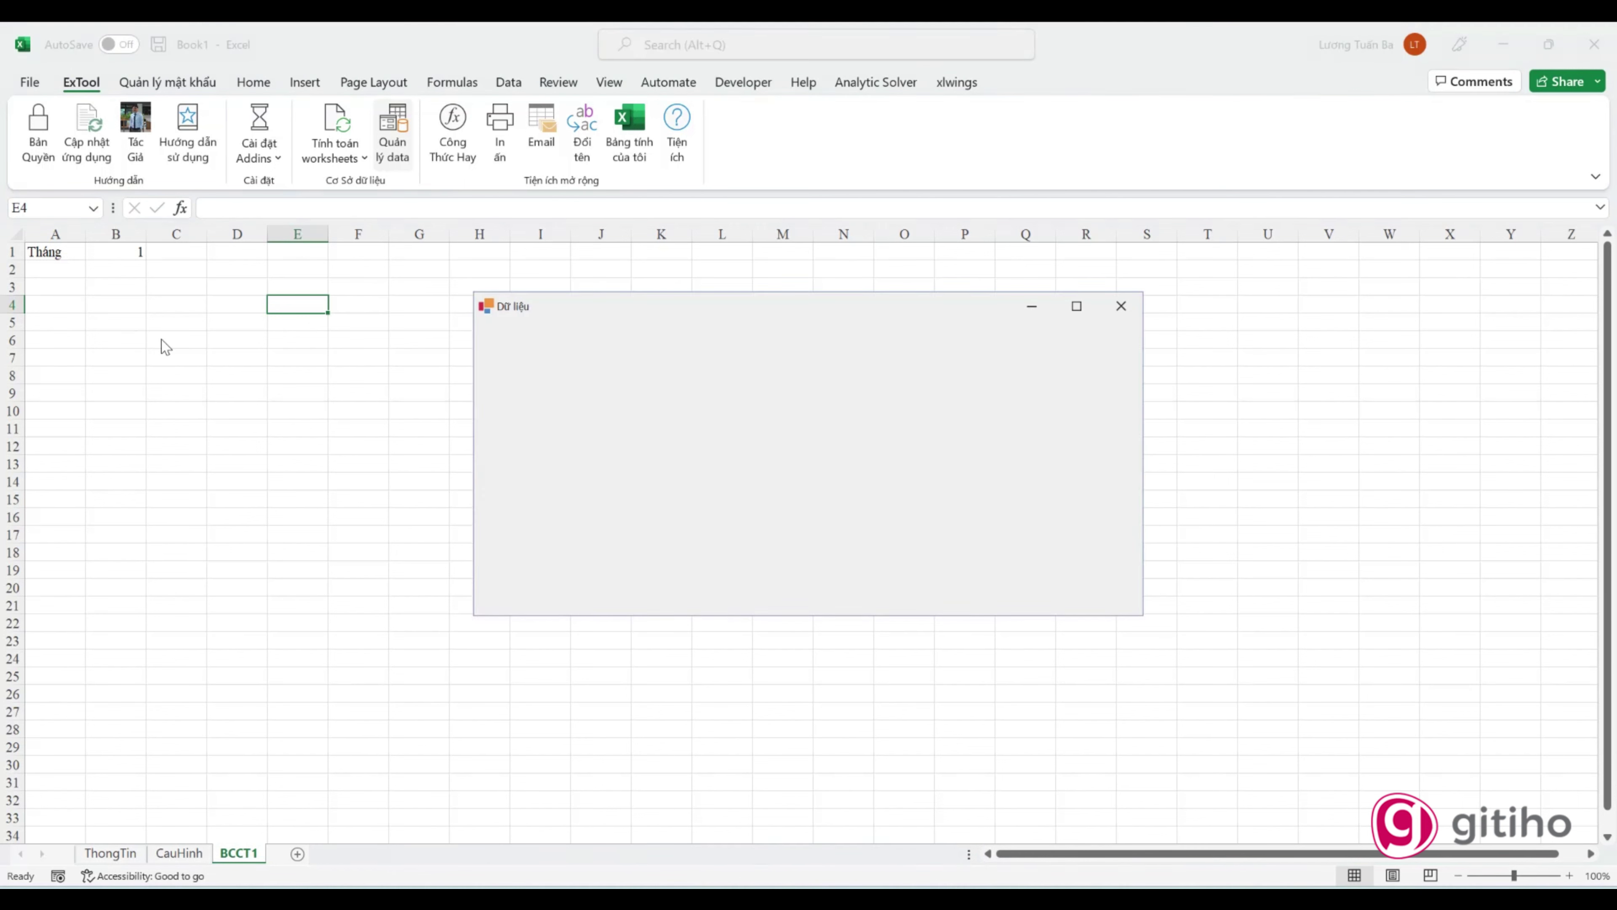
# Step: Close Dữ liệu, open the Công Thức Hay library and expand groups like Đọc số ra chữ and Thuế TNCN
pyautogui.click(1118, 316)
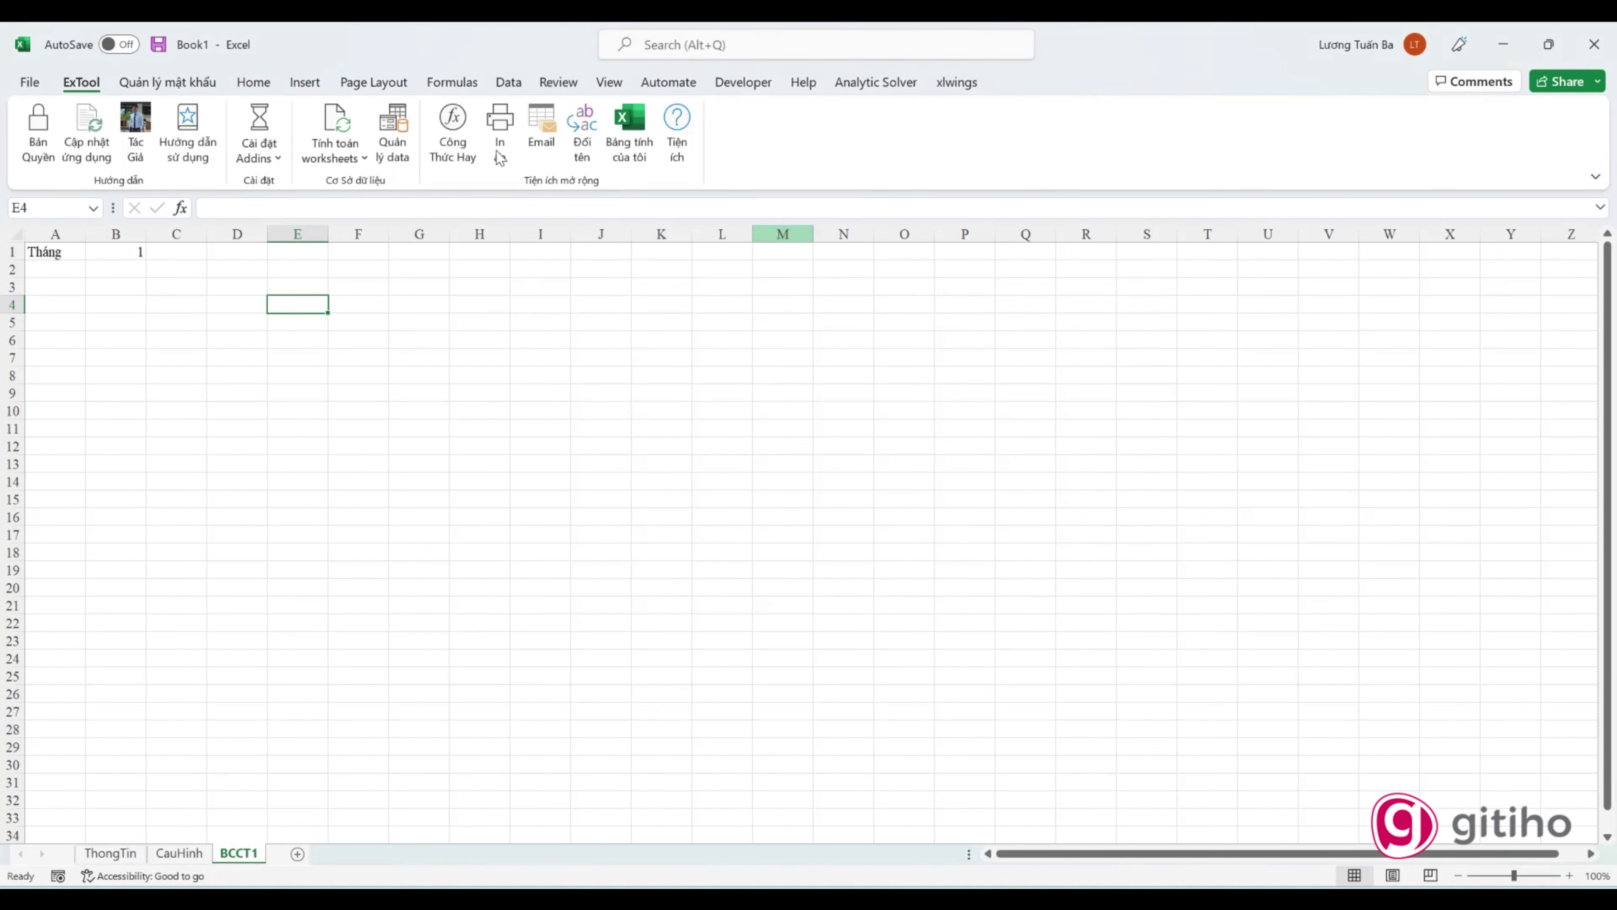
pyautogui.click(453, 134)
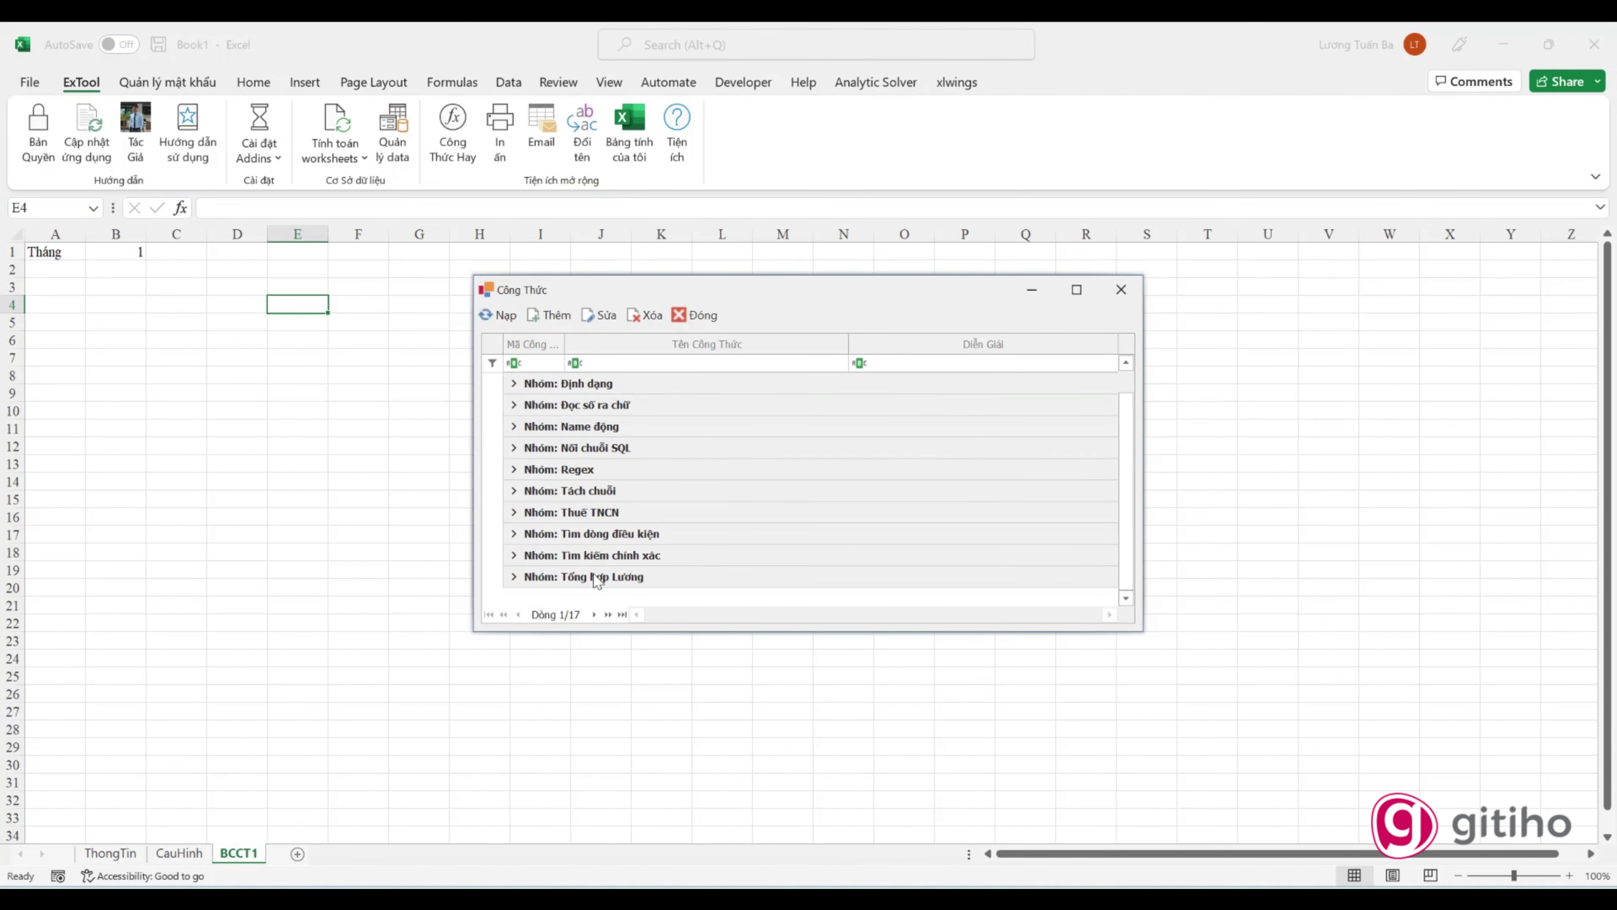
pyautogui.click(513, 405)
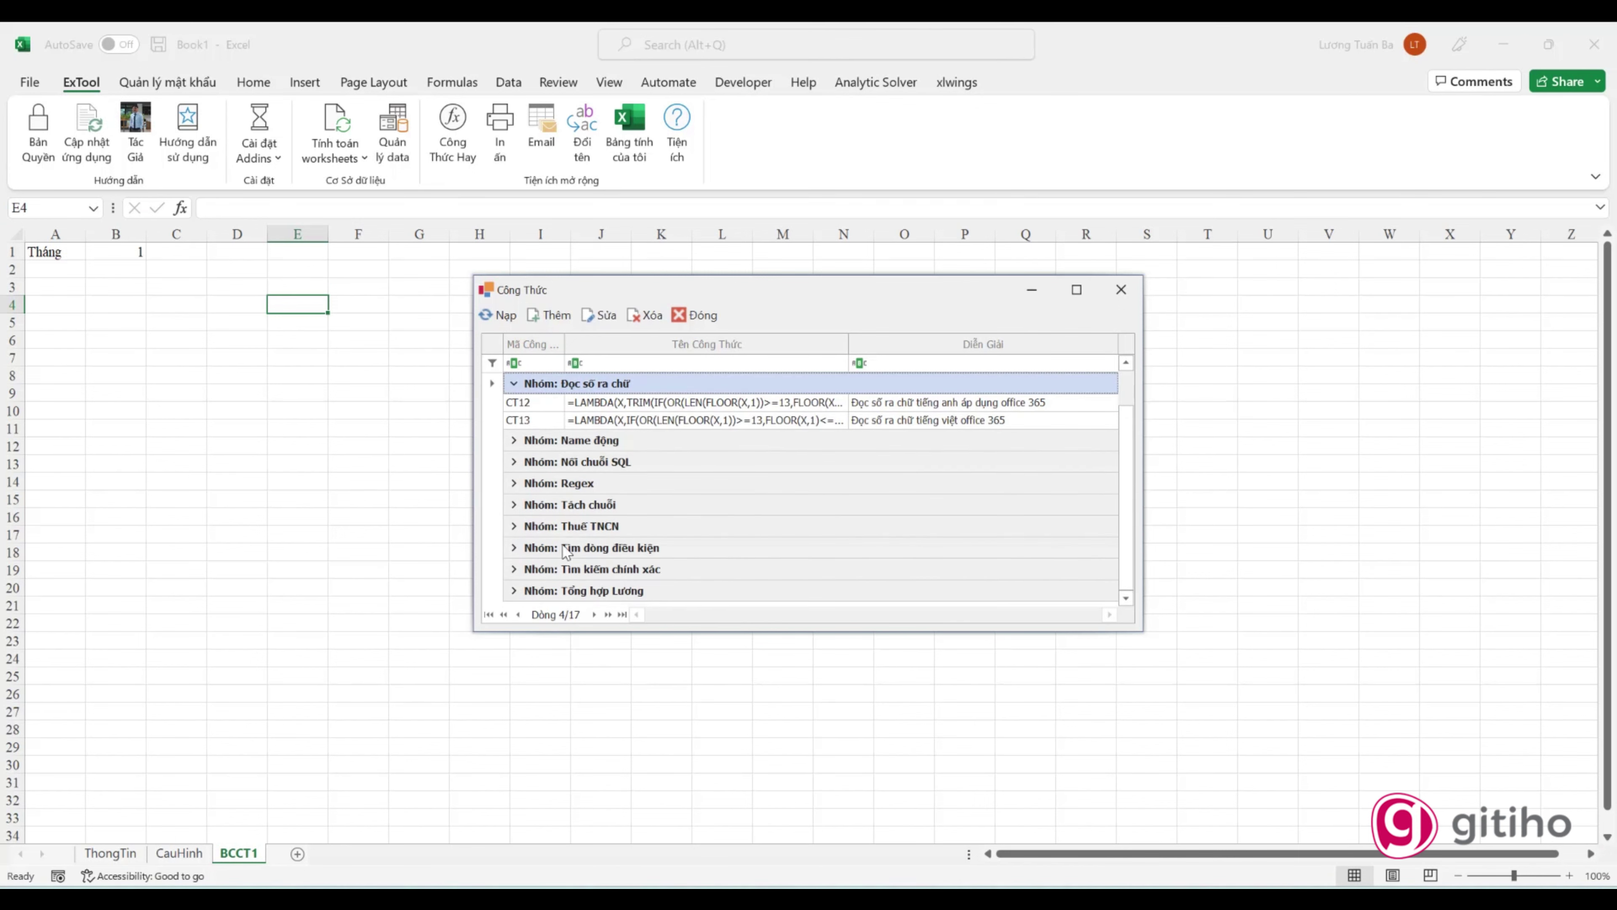
pyautogui.click(515, 591)
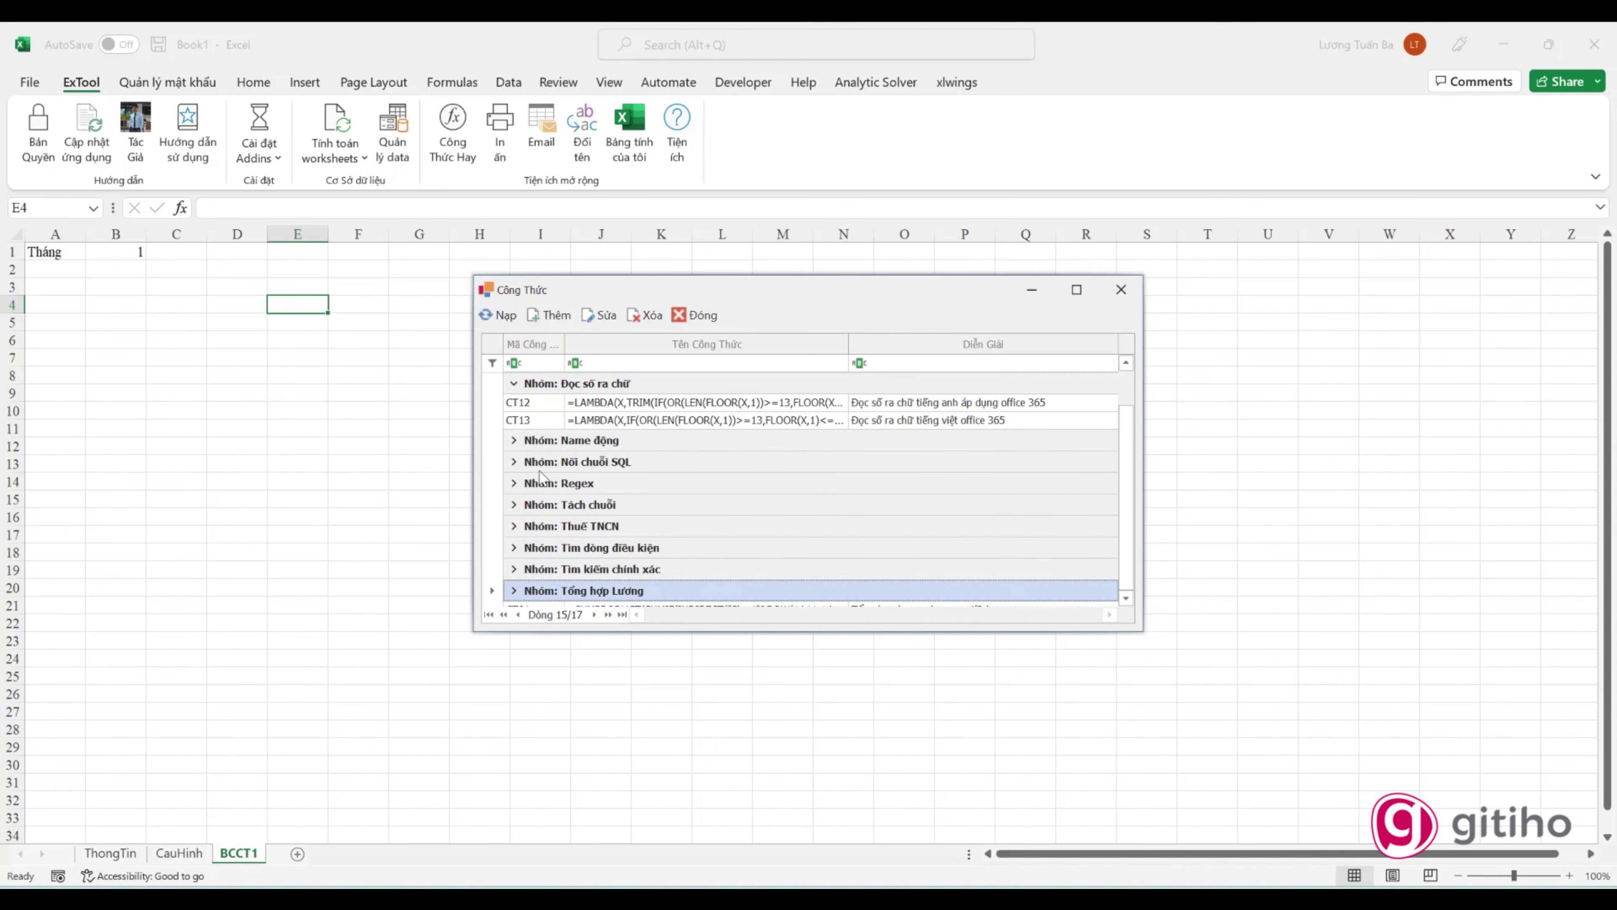
pyautogui.click(514, 462)
pyautogui.scroll(-1, 524, 503)
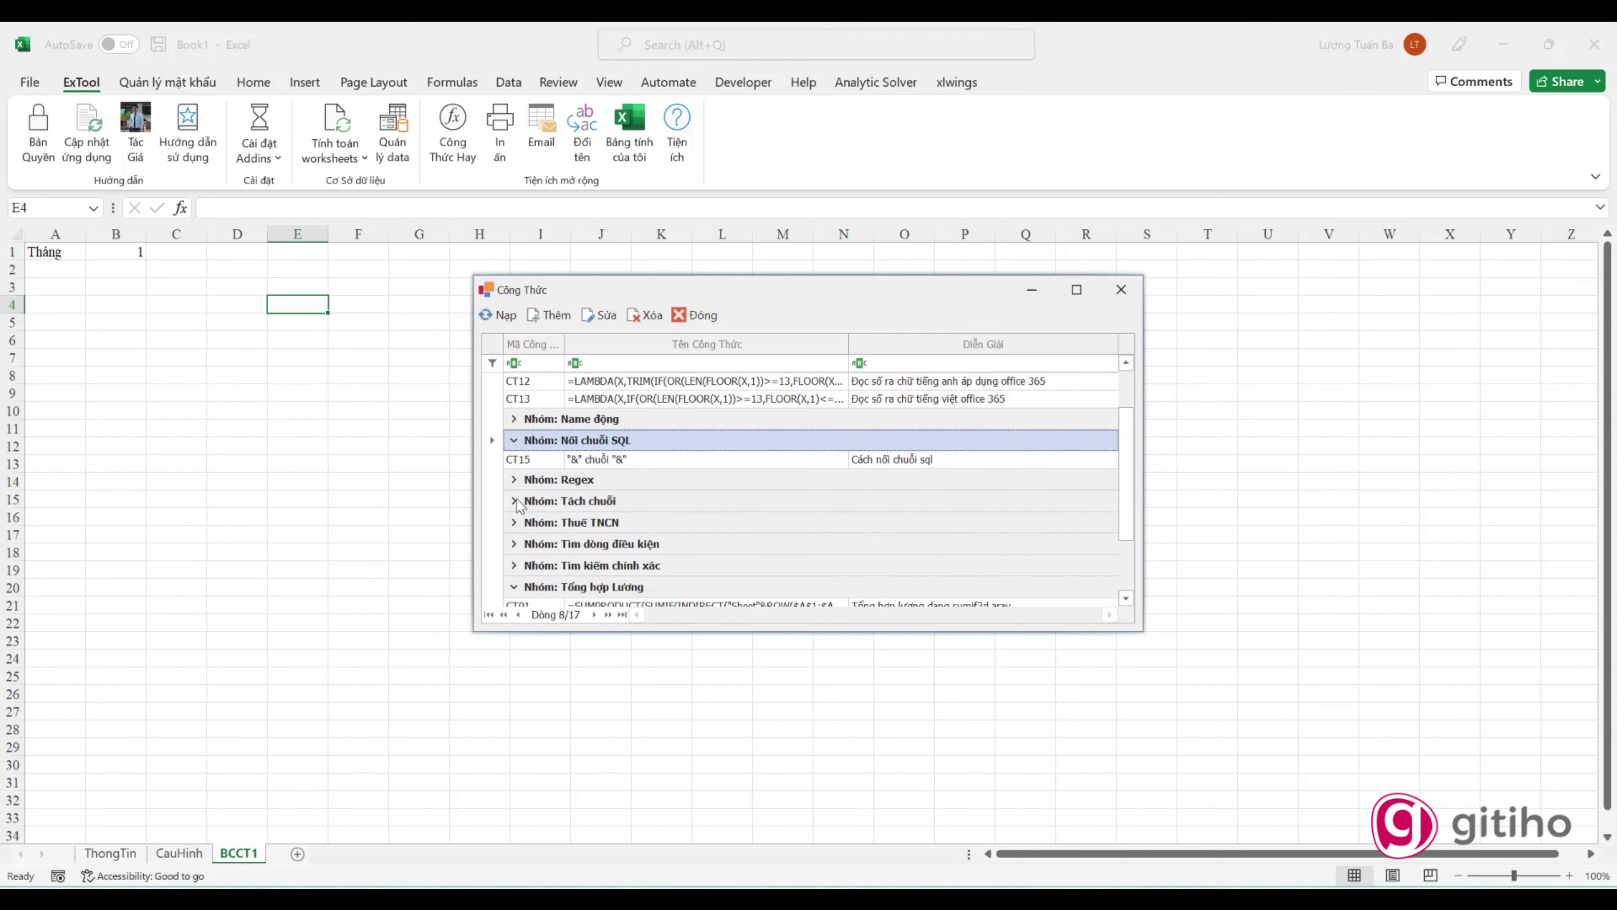
pyautogui.click(514, 500)
pyautogui.scroll(-1, 521, 528)
pyautogui.click(520, 523)
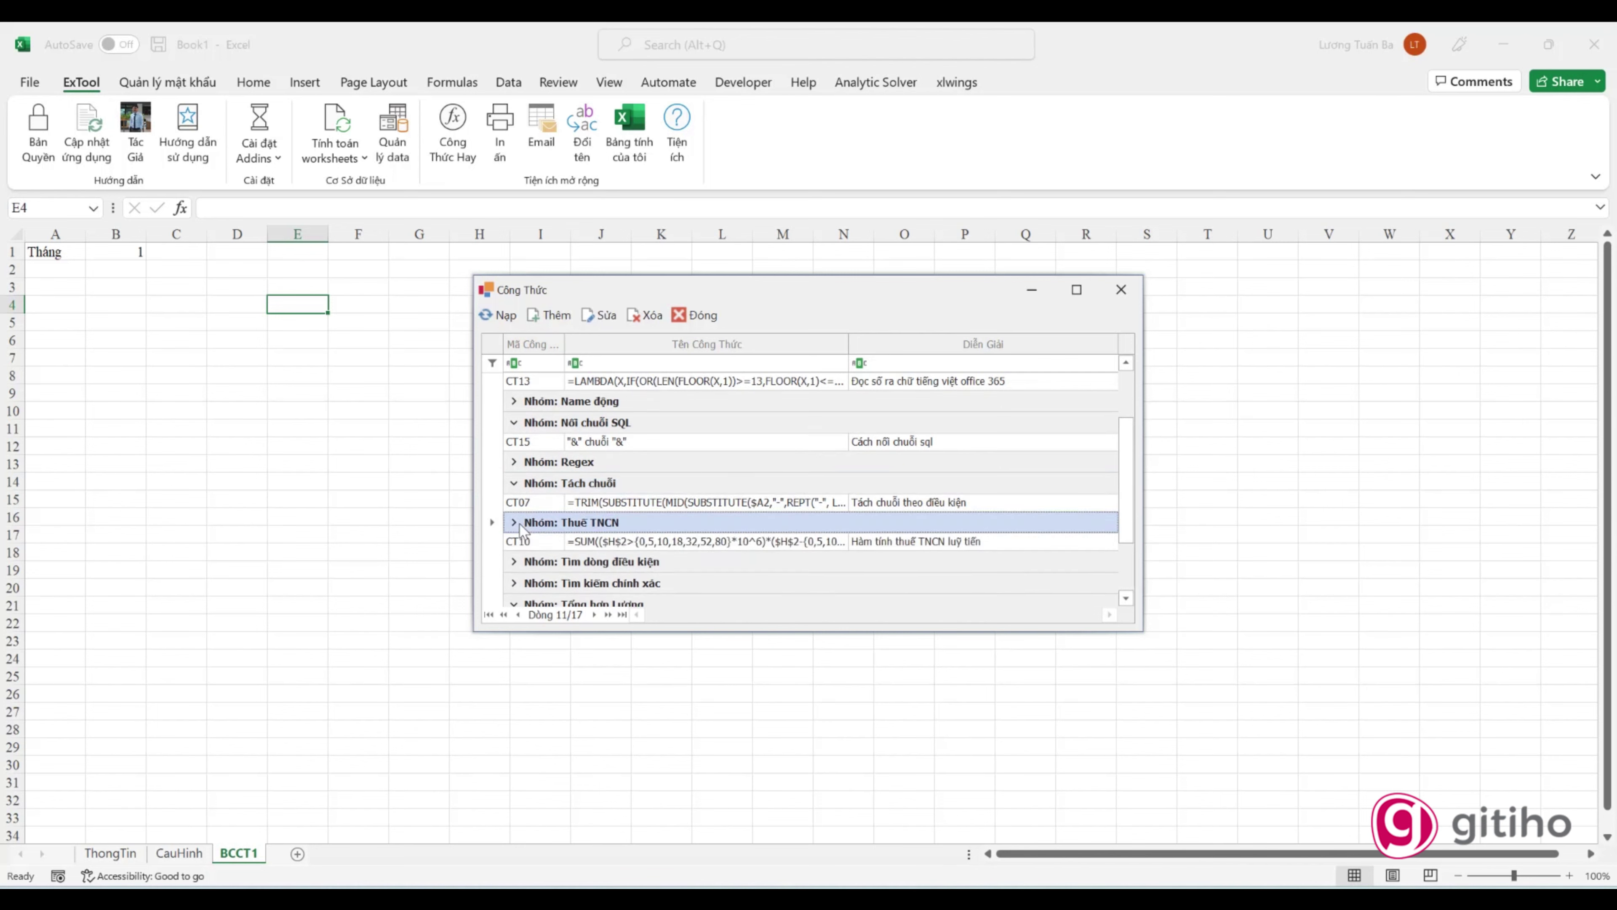
pyautogui.scroll(-1, 520, 529)
pyautogui.click(520, 534)
pyautogui.scroll(-1, 521, 542)
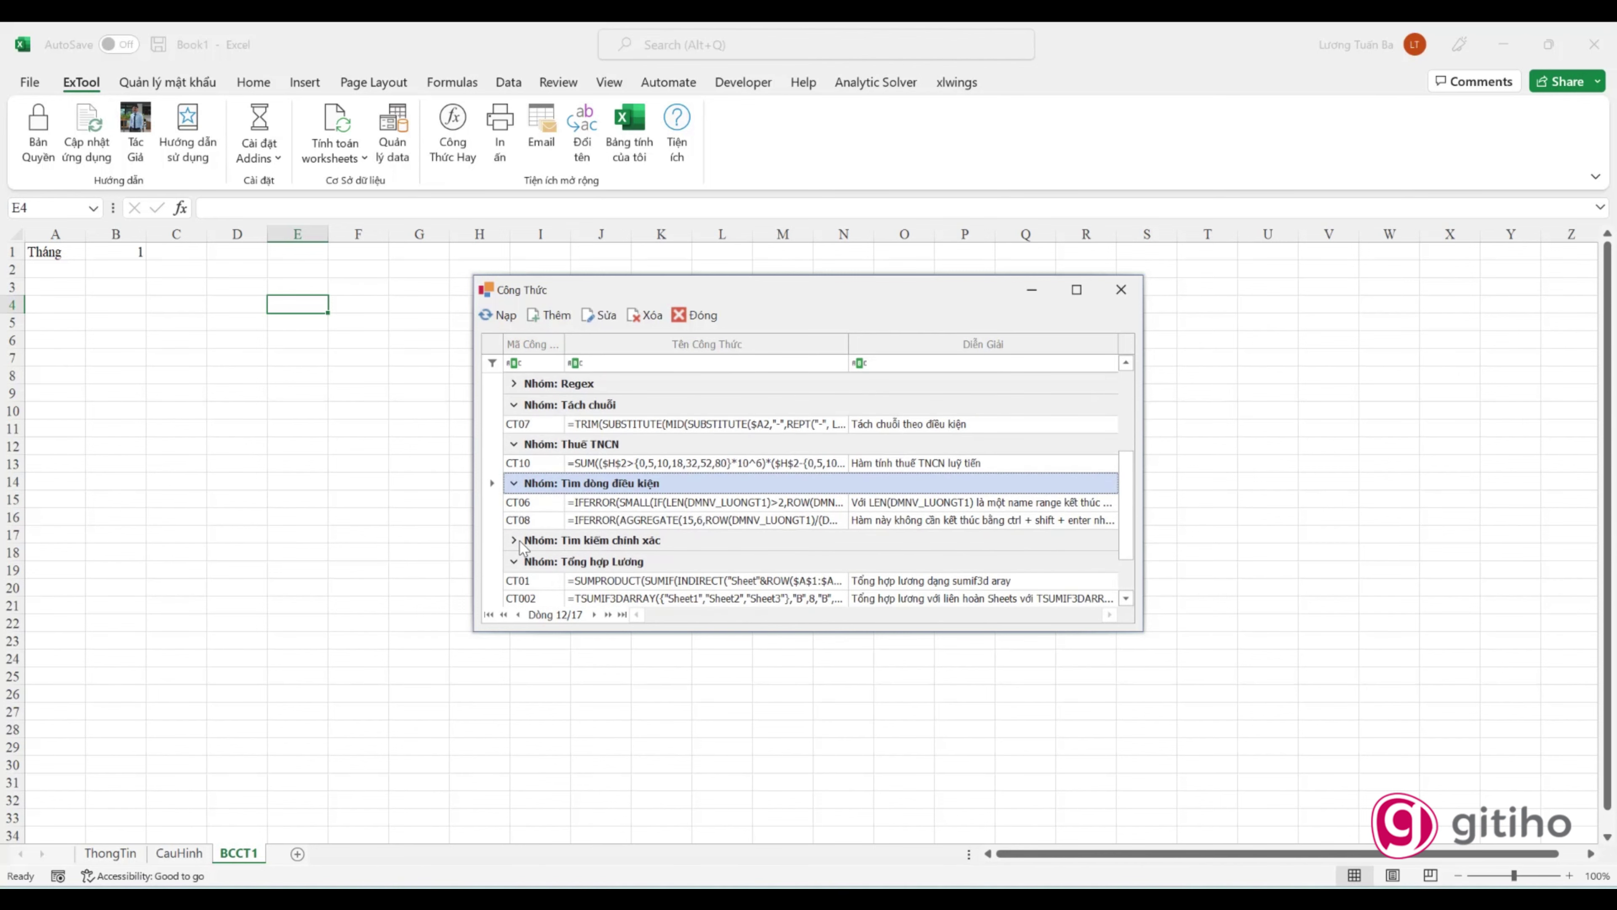
pyautogui.click(520, 543)
pyautogui.scroll(-1, 521, 542)
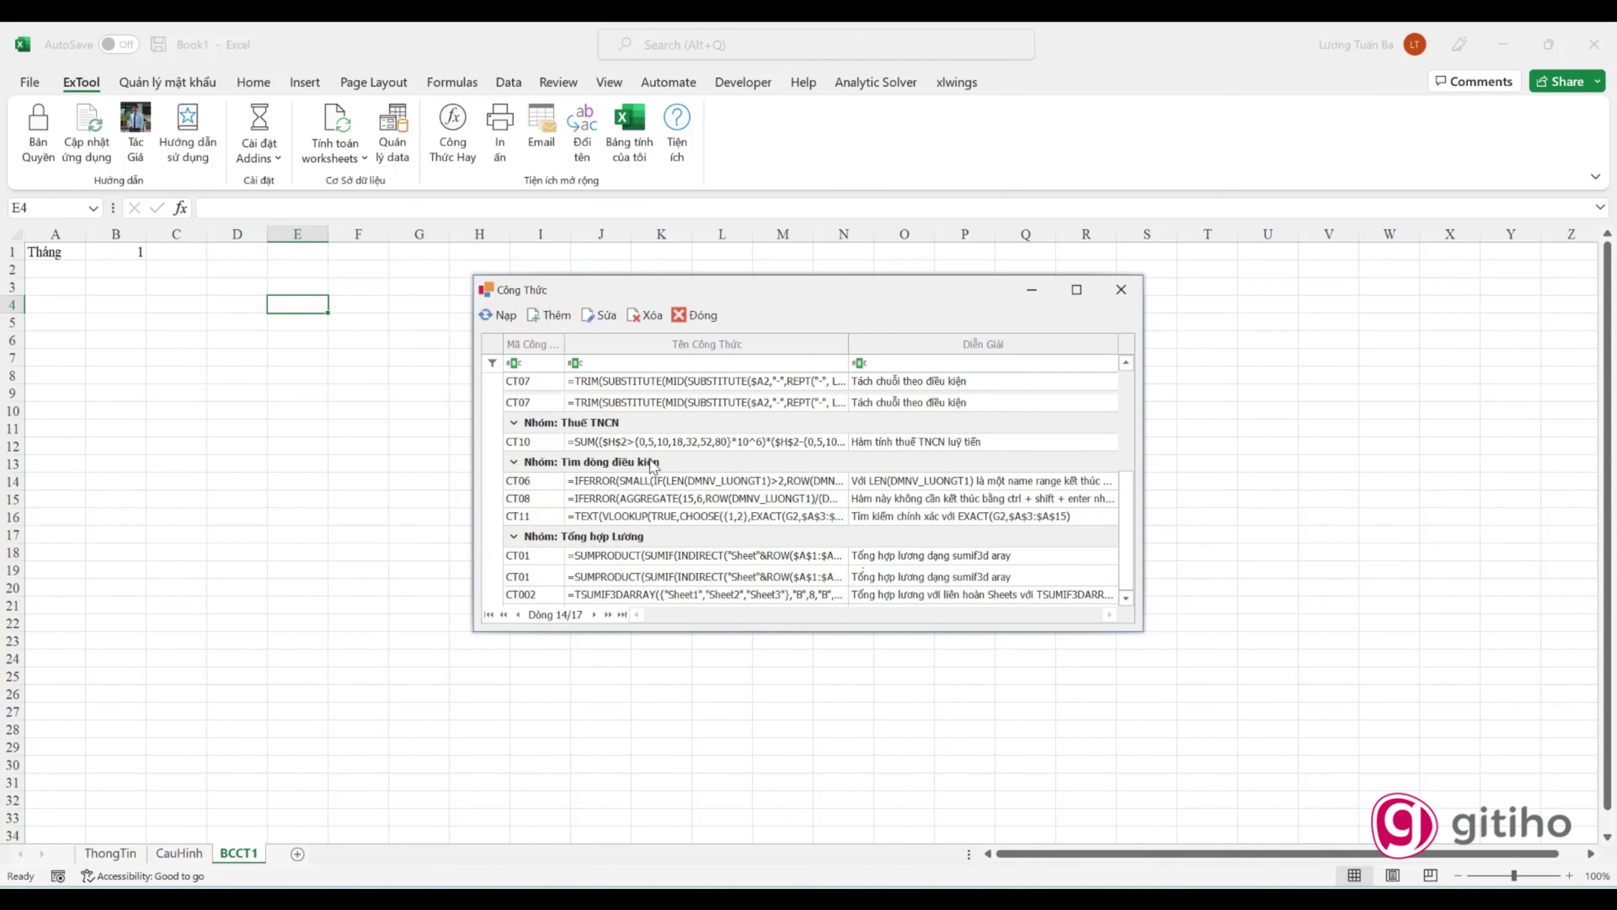
pyautogui.scroll(5, 653, 466)
pyautogui.scroll(4, 547, 398)
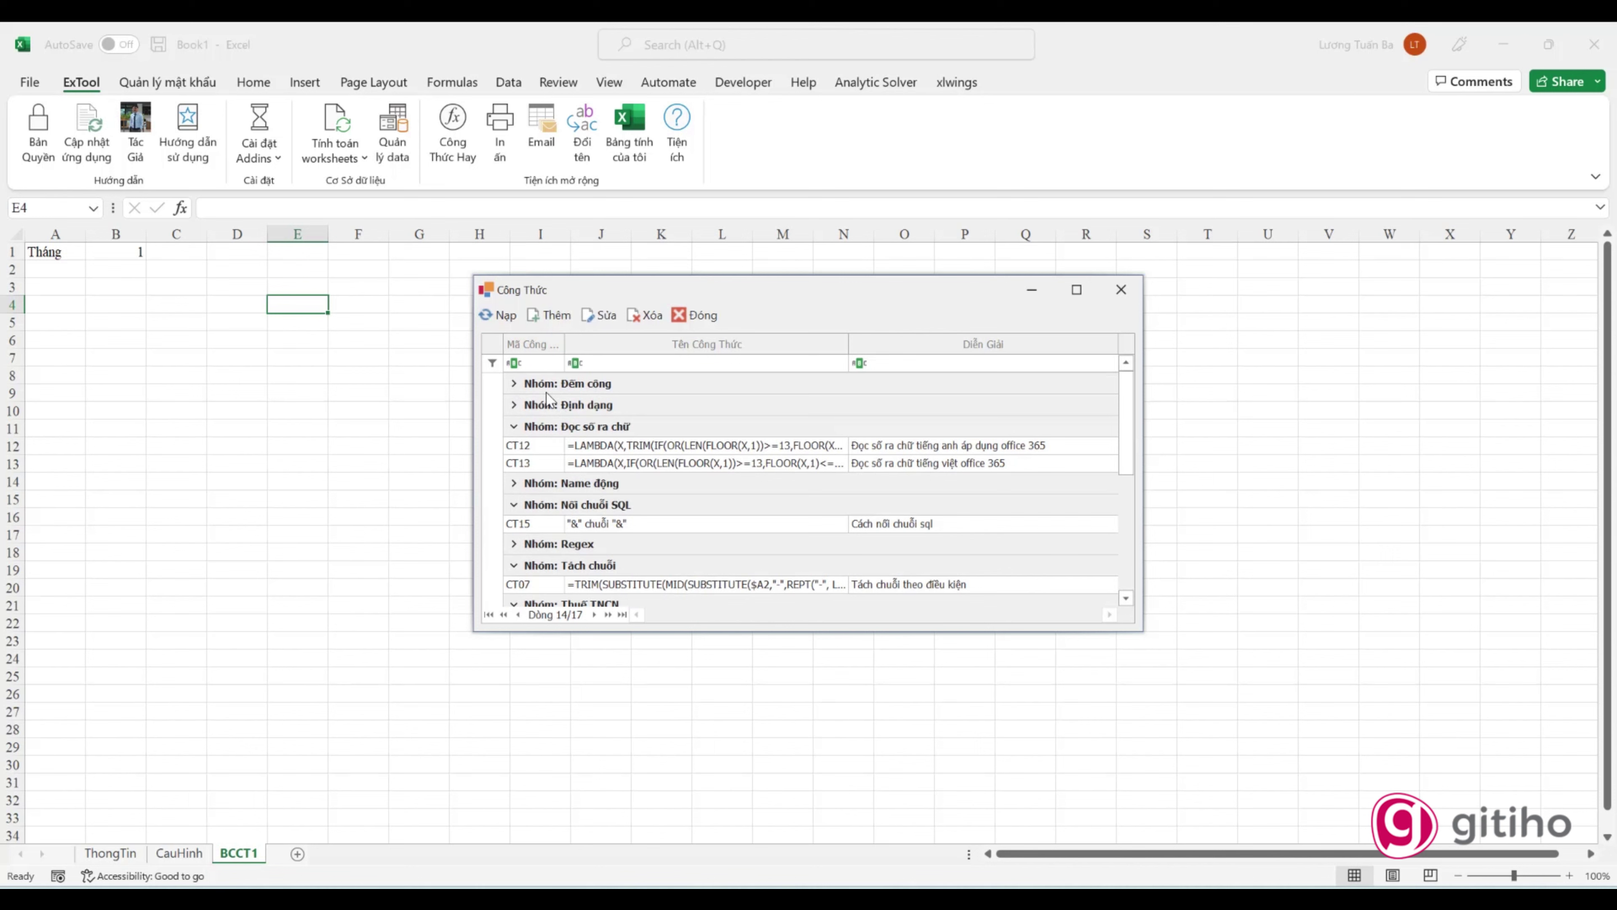
# Step: Expand the Đếm công and Định dạng groups and select the CT03 weekday-format formula
pyautogui.click(514, 383)
pyautogui.click(514, 422)
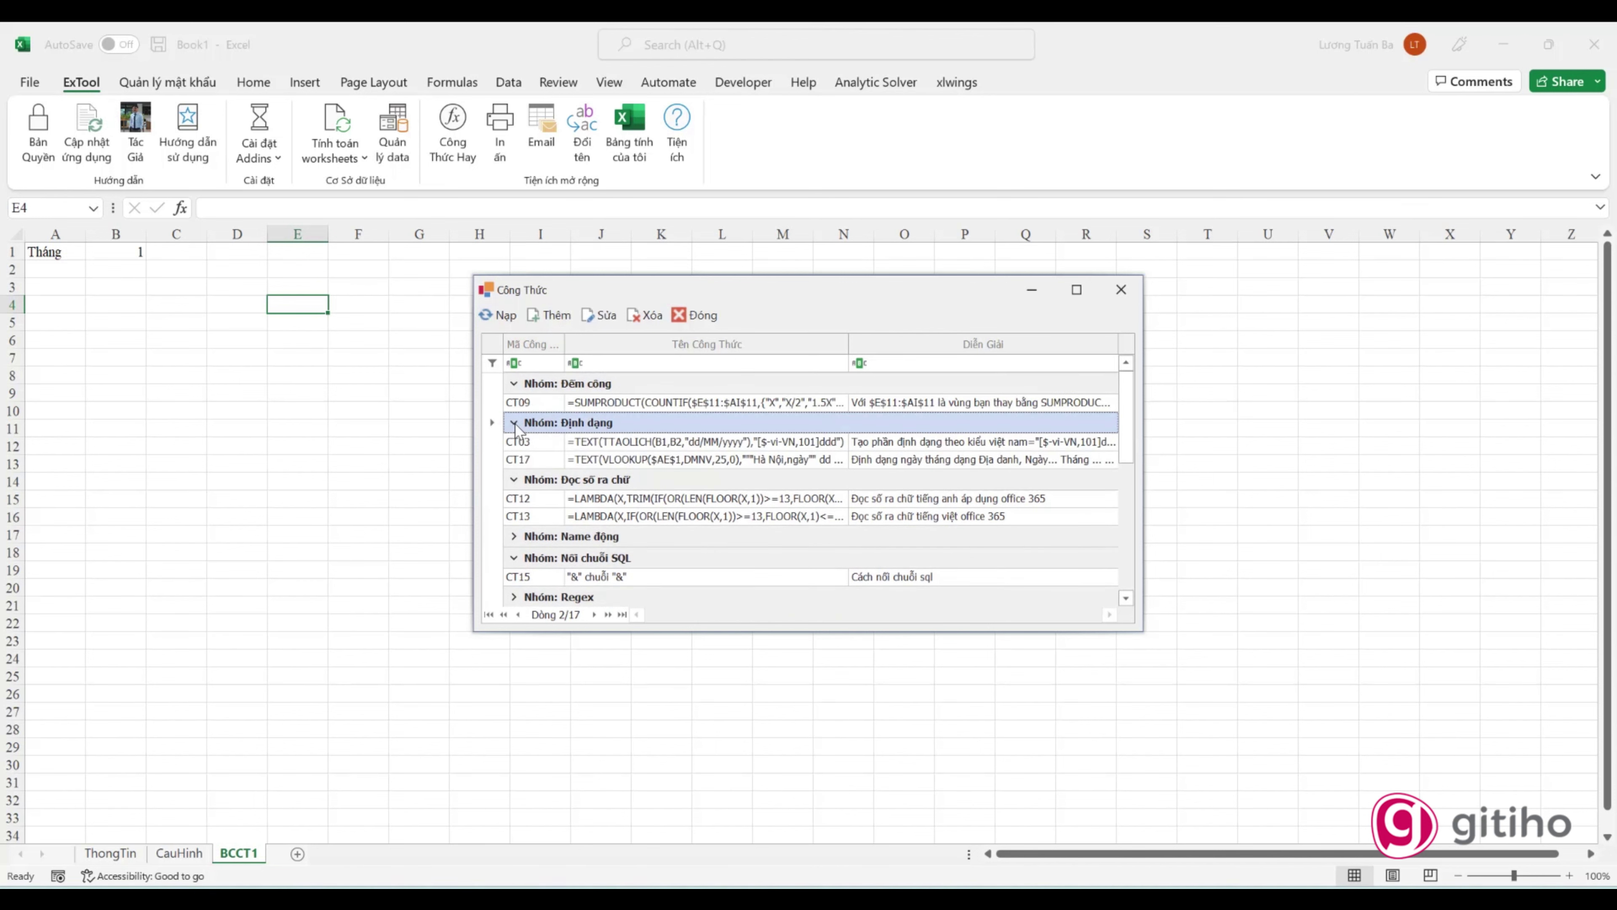
pyautogui.click(677, 443)
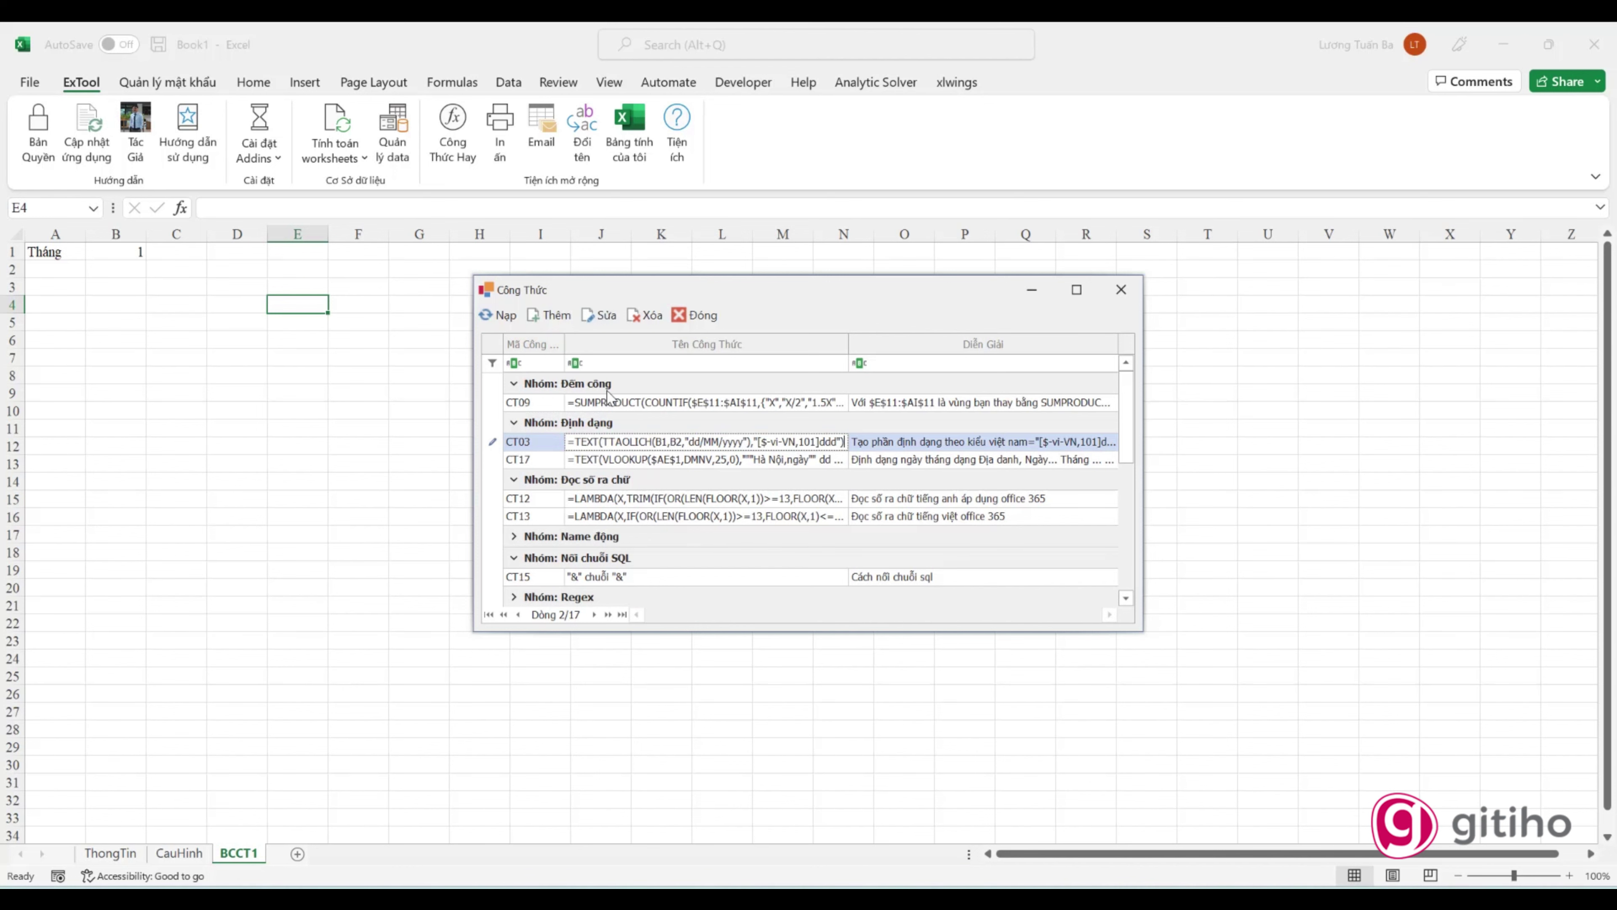
pyautogui.rightClick(527, 447)
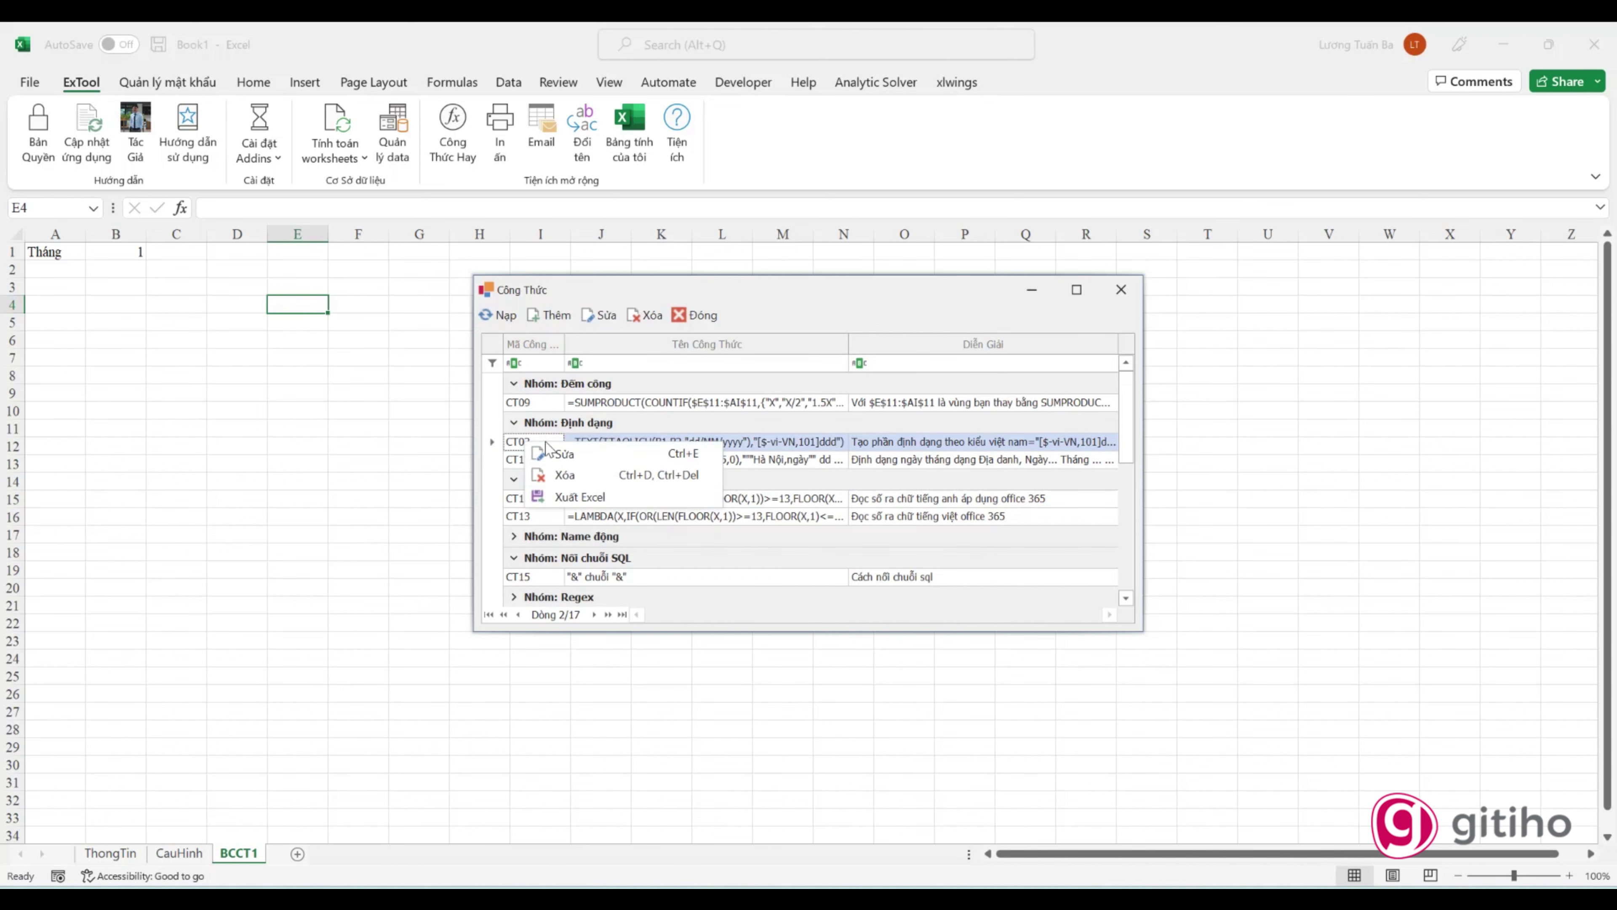
# Step: Export the CT03 formula into cell D4 of BCCT1
pyautogui.click(565, 500)
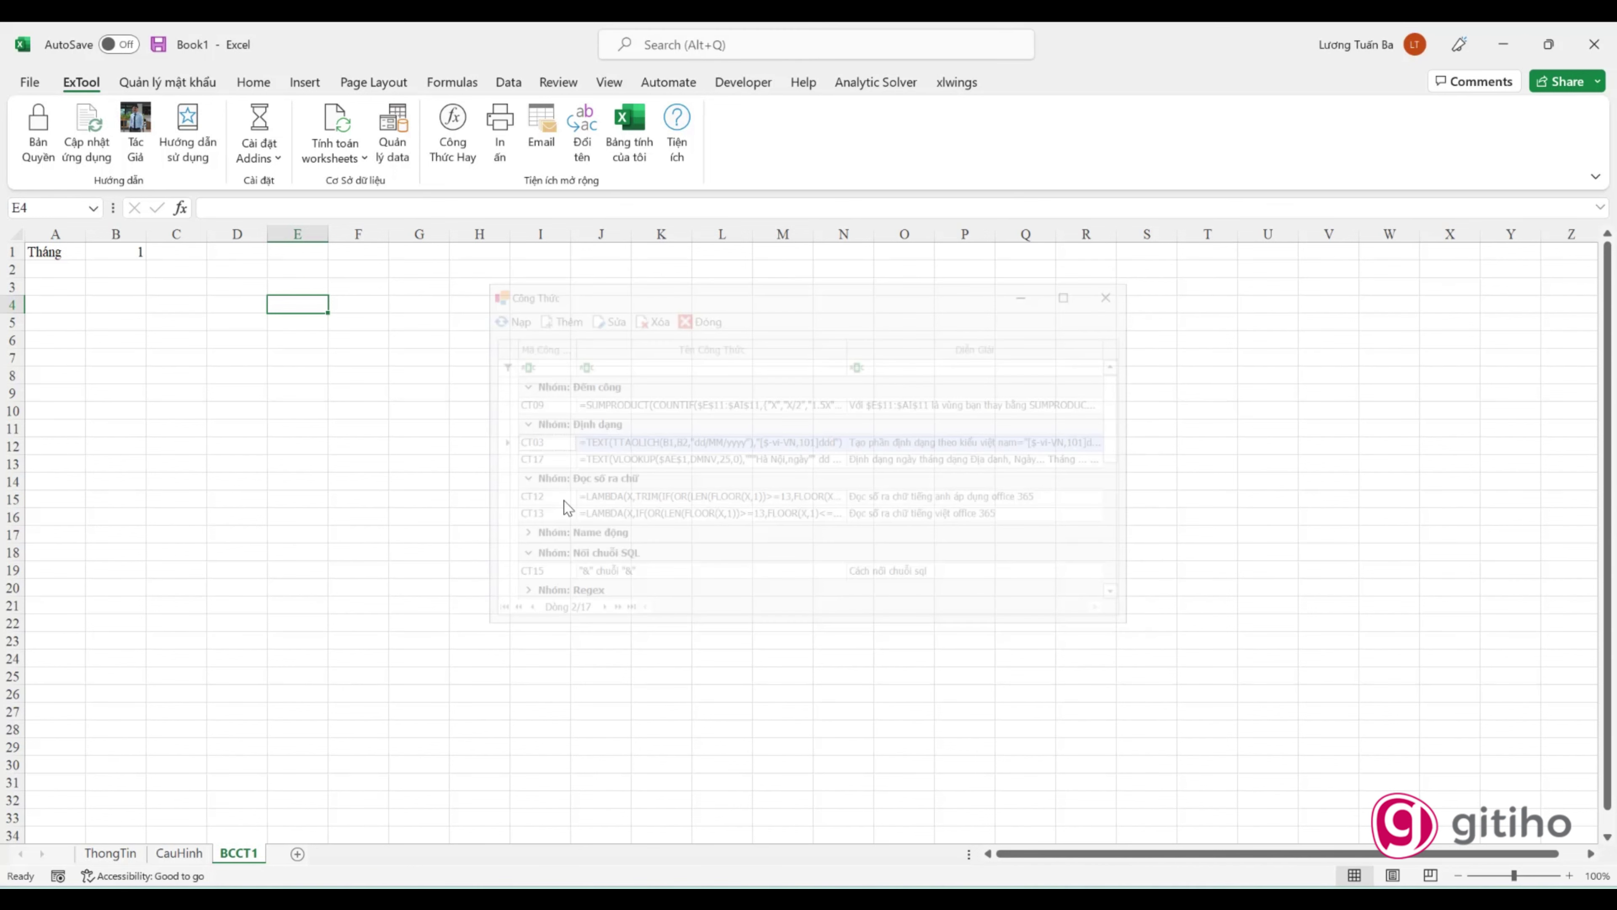
pyautogui.click(228, 304)
pyautogui.click(818, 432)
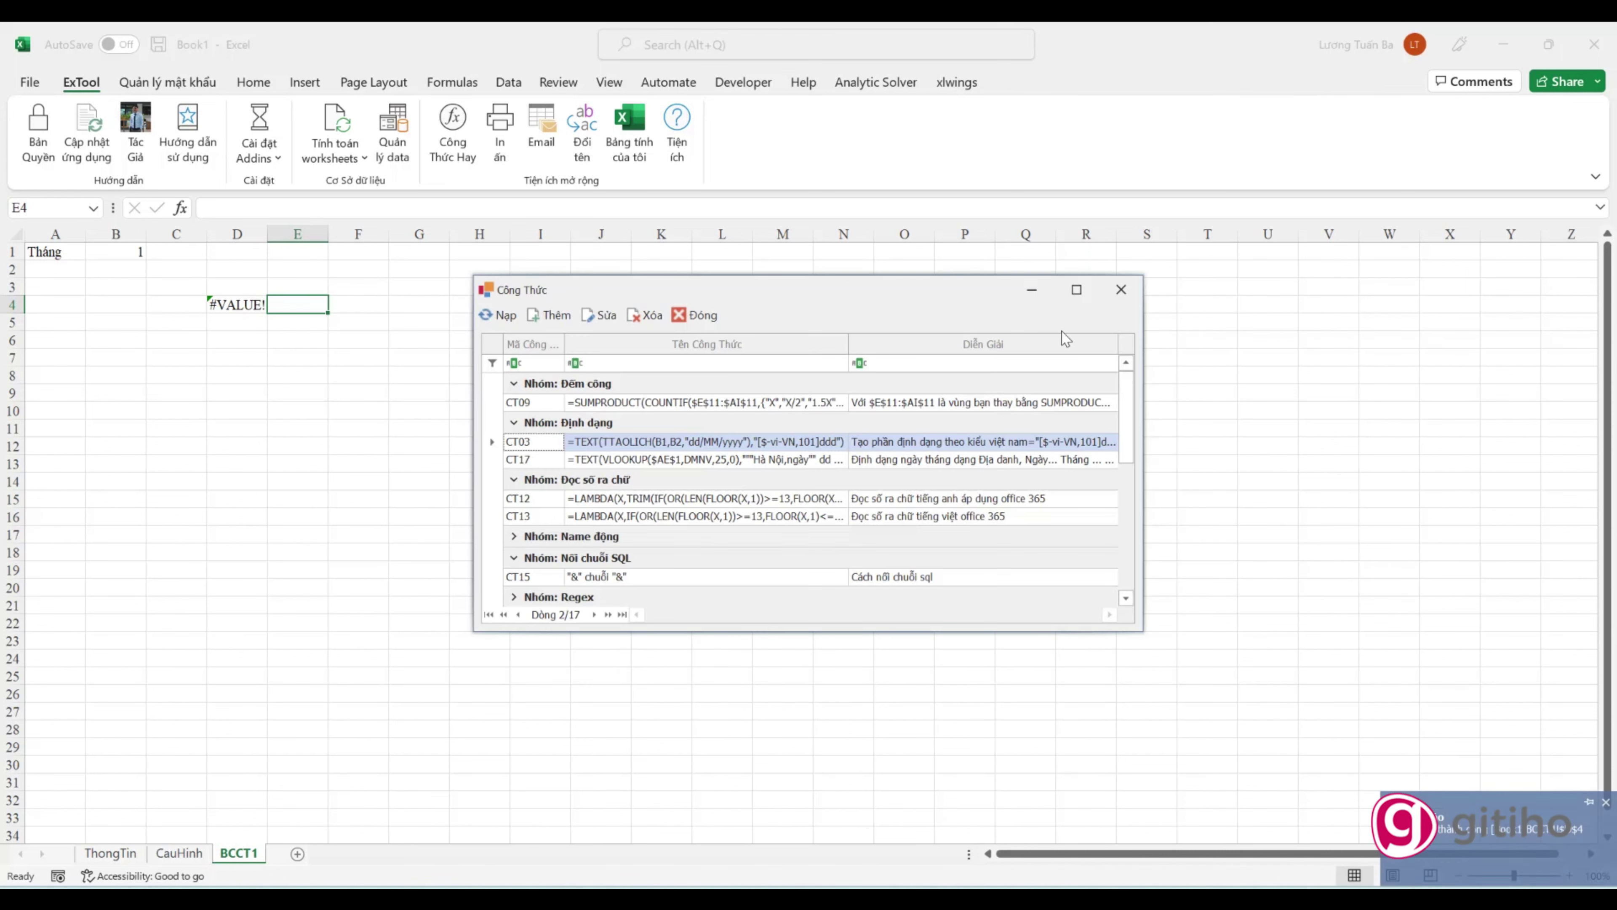
pyautogui.click(1117, 290)
# Step: Edit D4's formula to use NamTK as the year and B1 as the month
pyautogui.doubleClick(243, 304)
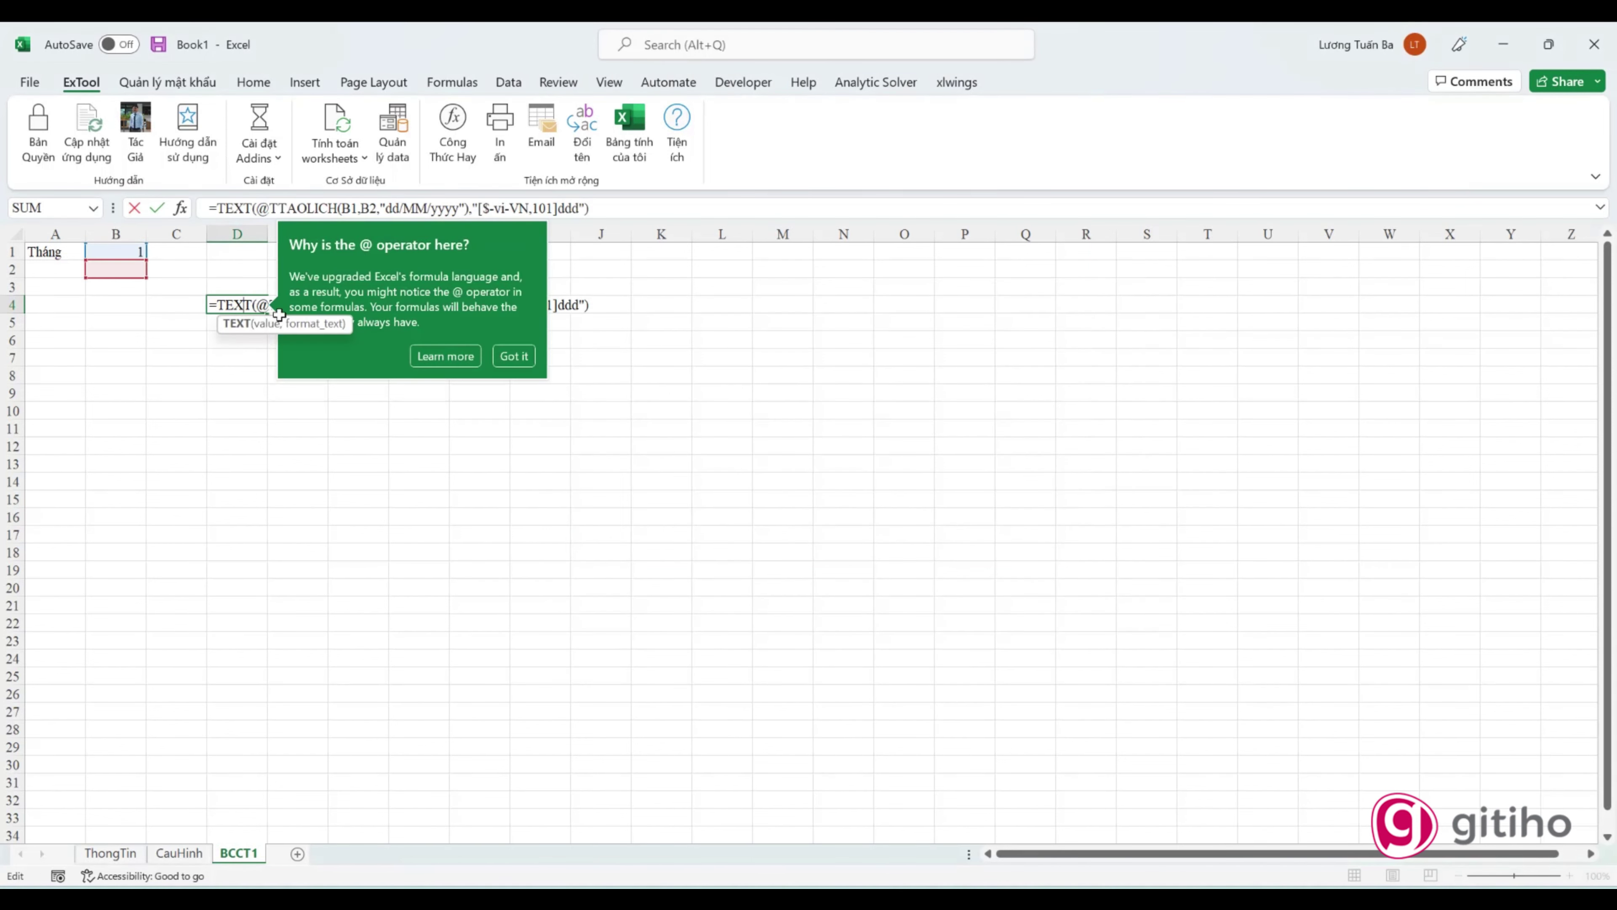
pyautogui.click(227, 307)
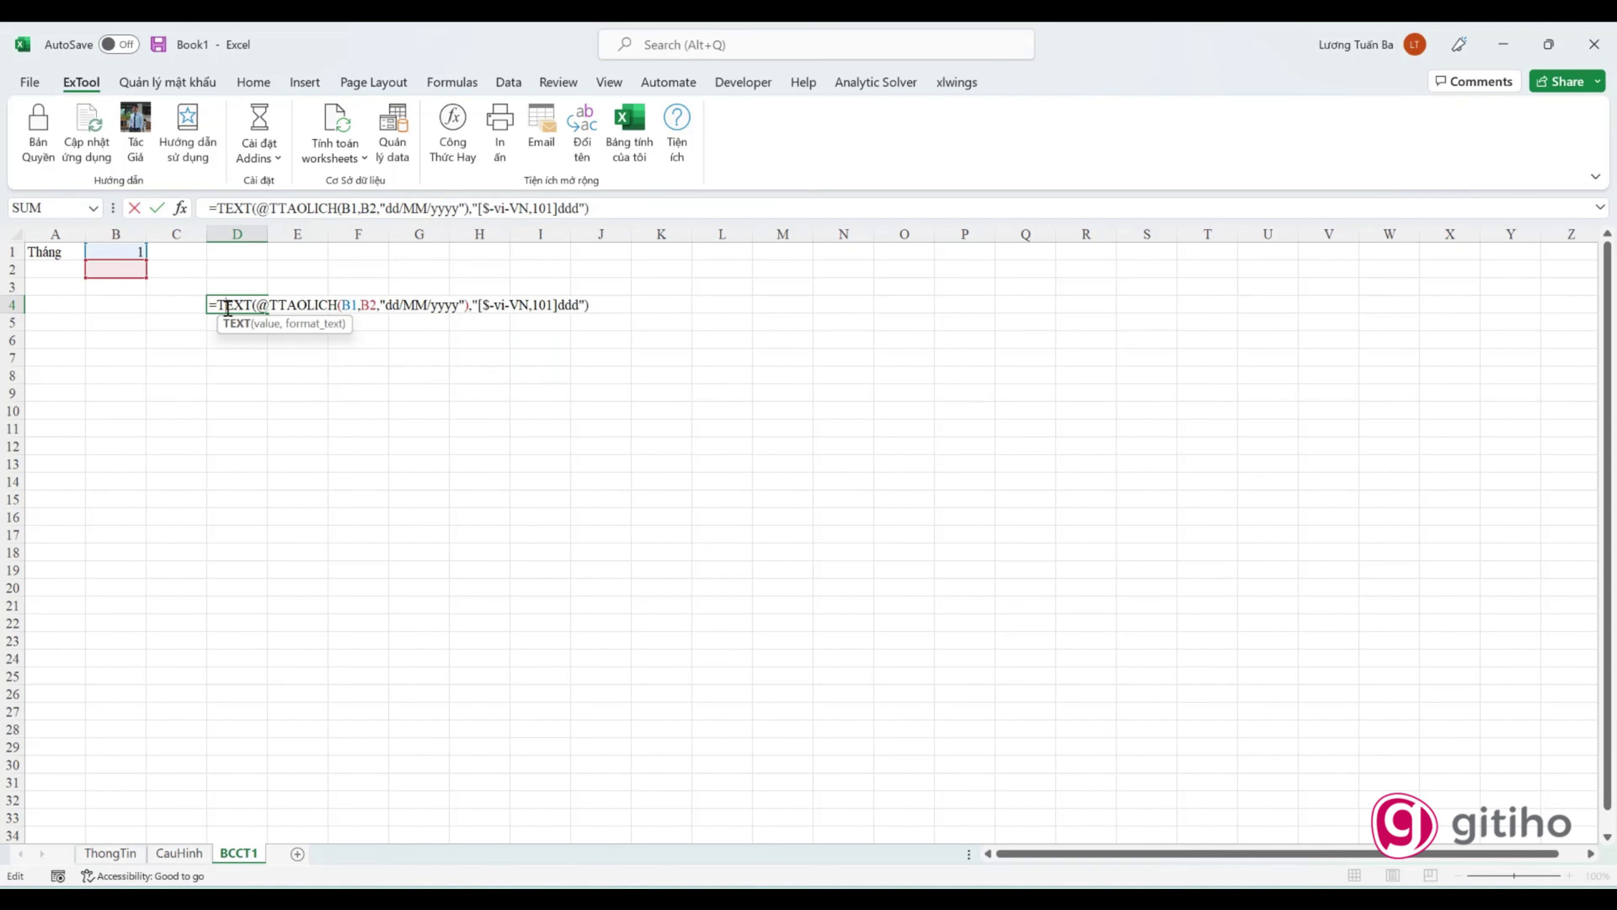
pyautogui.doubleClick(349, 305)
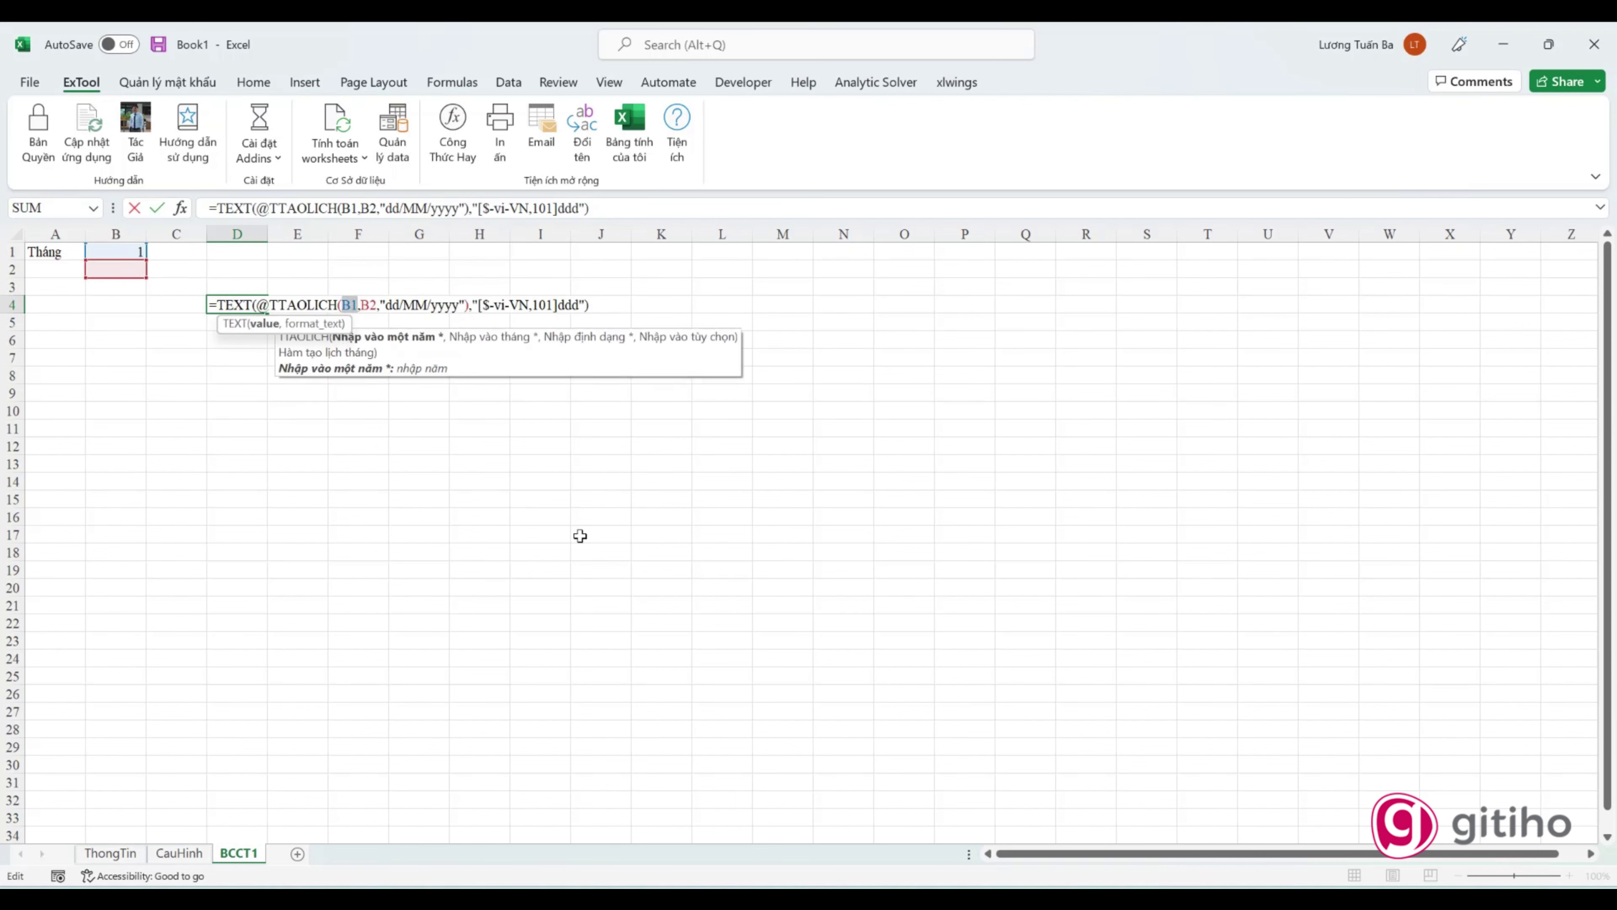
pyautogui.write('nam')
pyautogui.press('Tab')
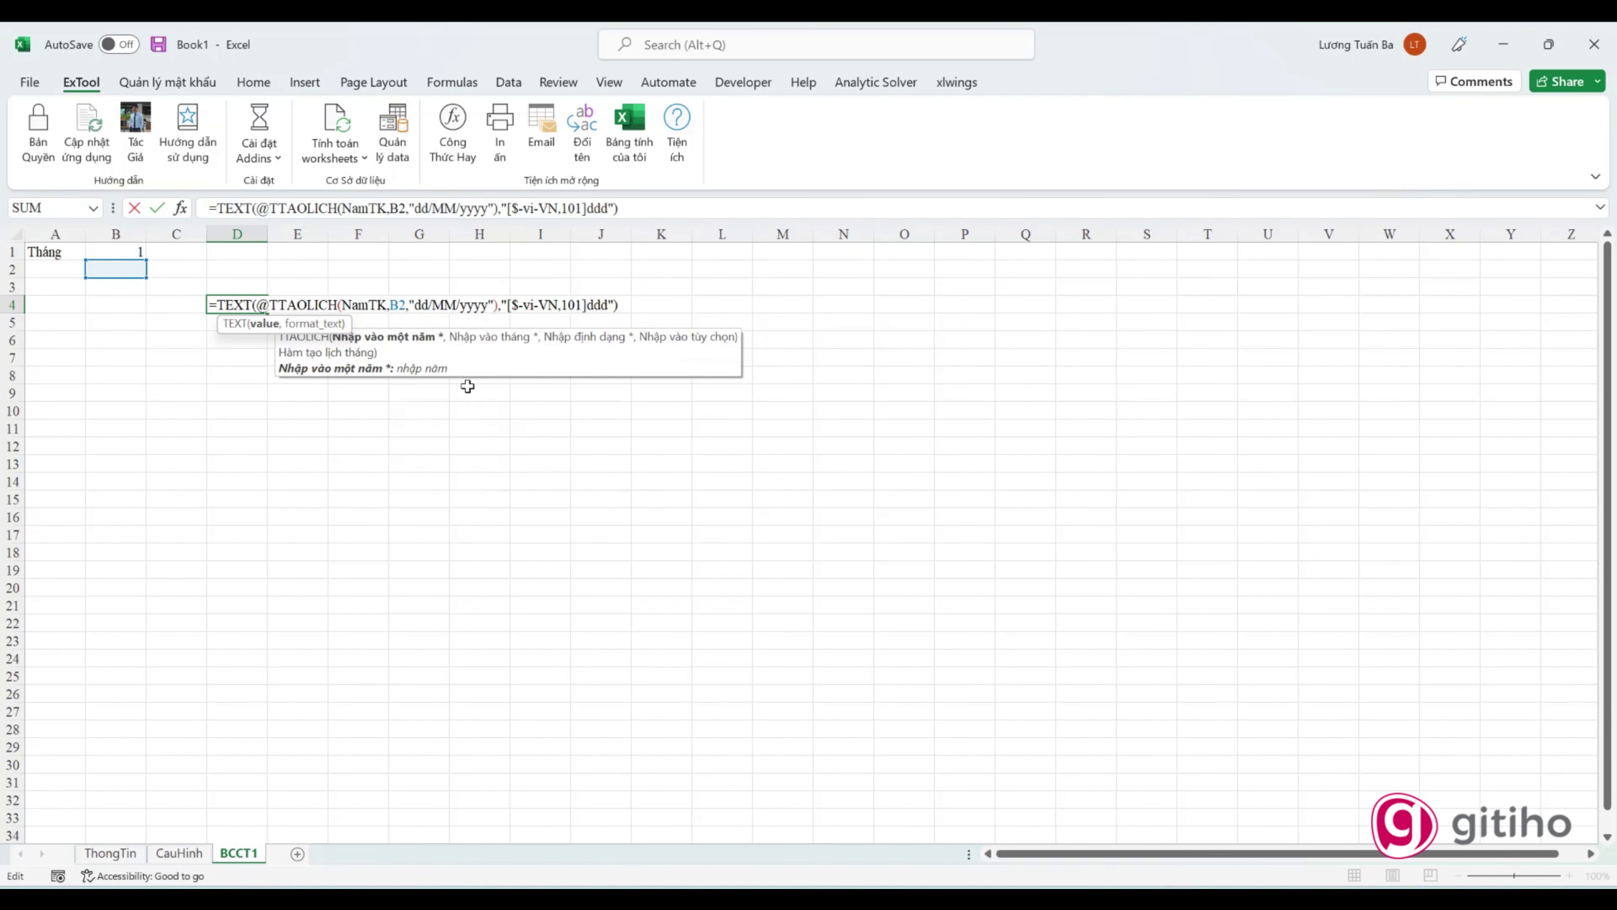
pyautogui.press('Up')
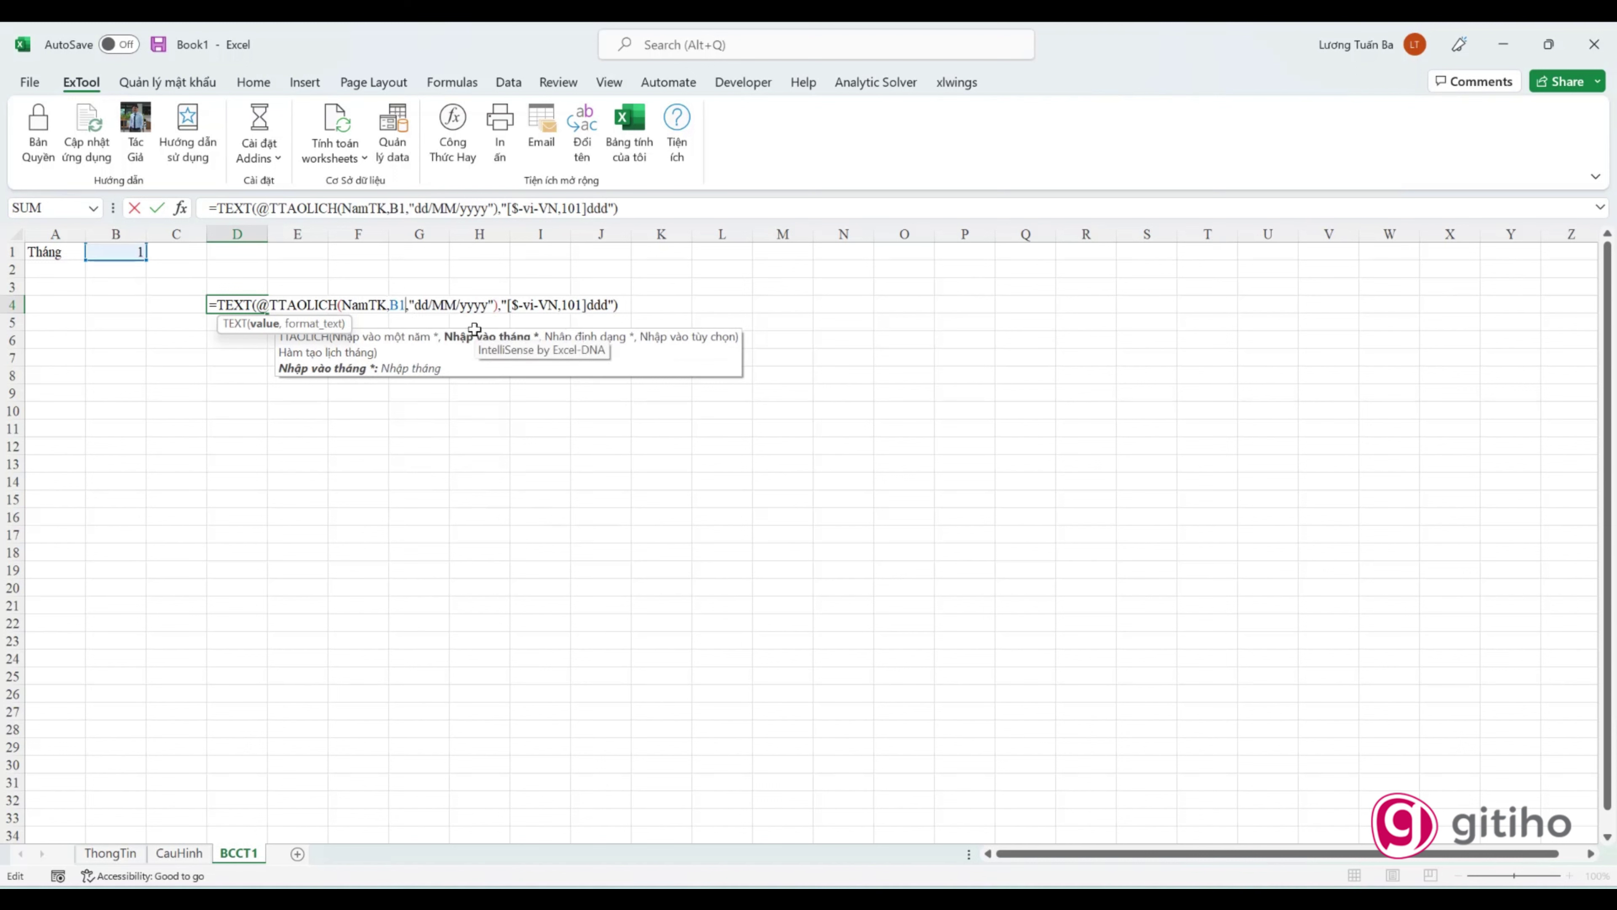
pyautogui.press('Return')
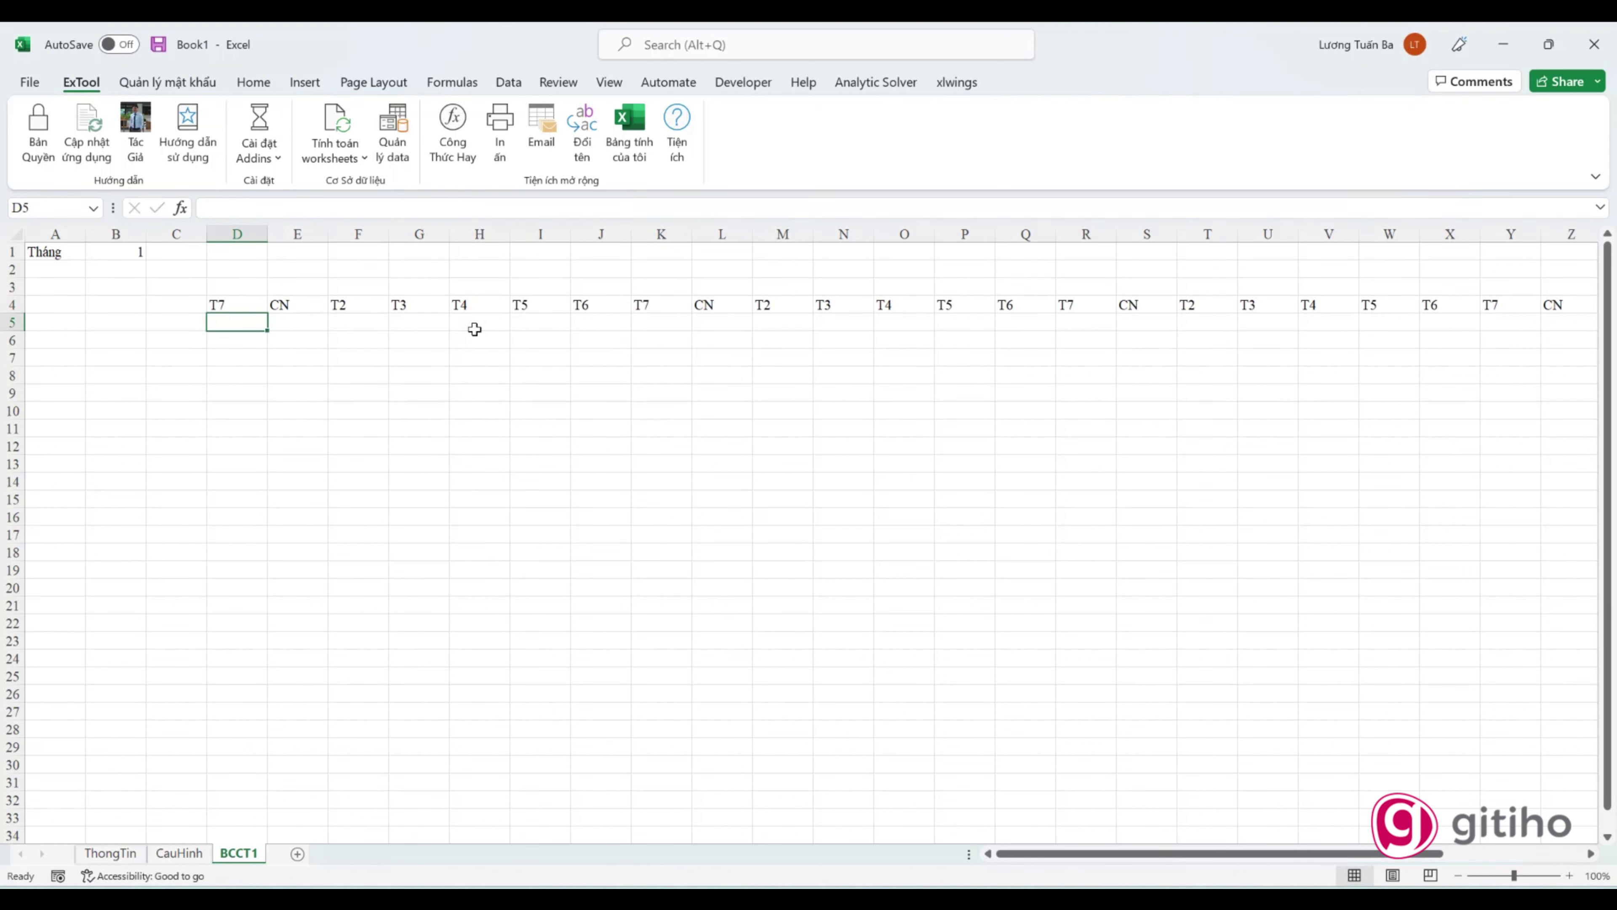
# Step: Copy the TTAOLICH date part of D4's formula into D3
pyautogui.click(243, 301)
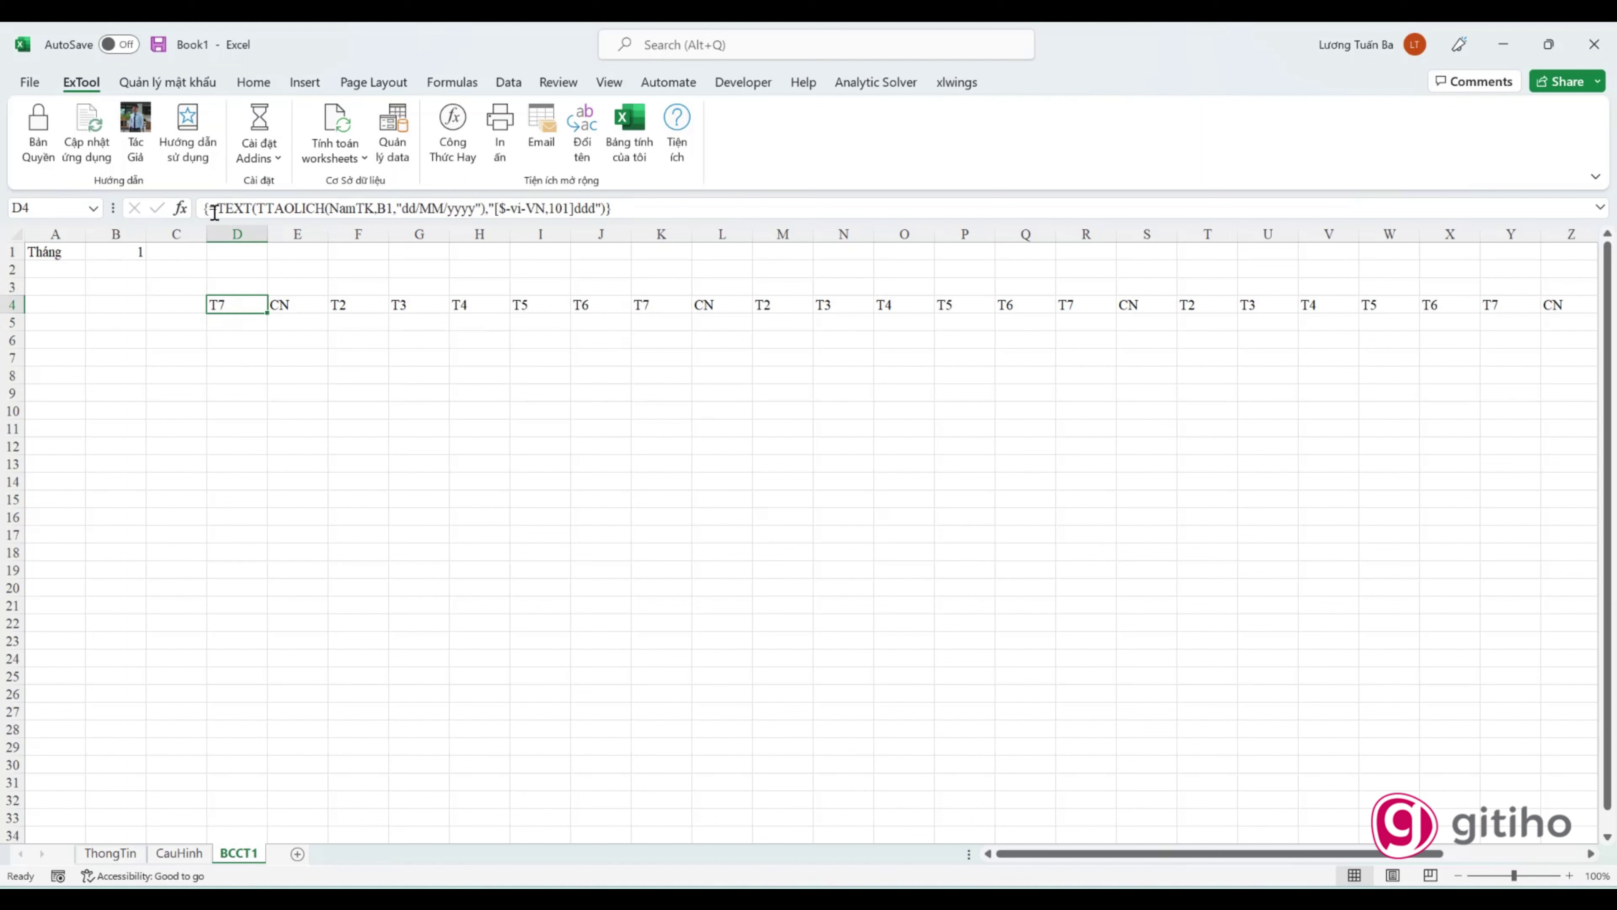
pyautogui.moveTo(256, 207)
pyautogui.mouseDown()
pyautogui.moveTo(535, 208)
pyautogui.moveTo(492, 207)
pyautogui.mouseUp()
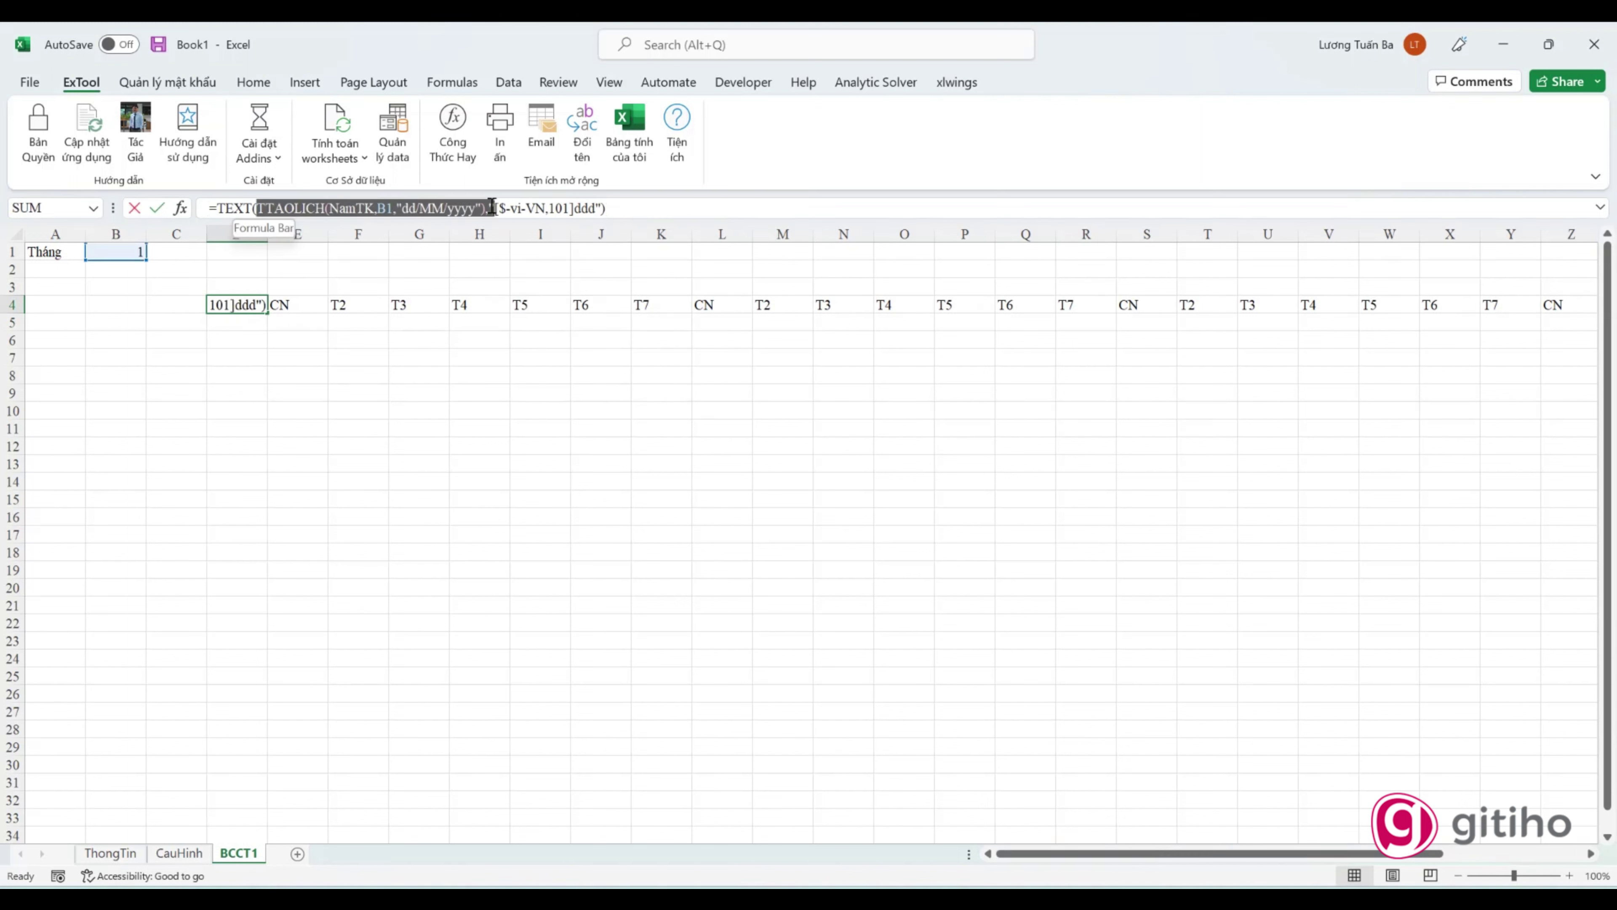
pyautogui.press('Escape')
pyautogui.click(247, 285)
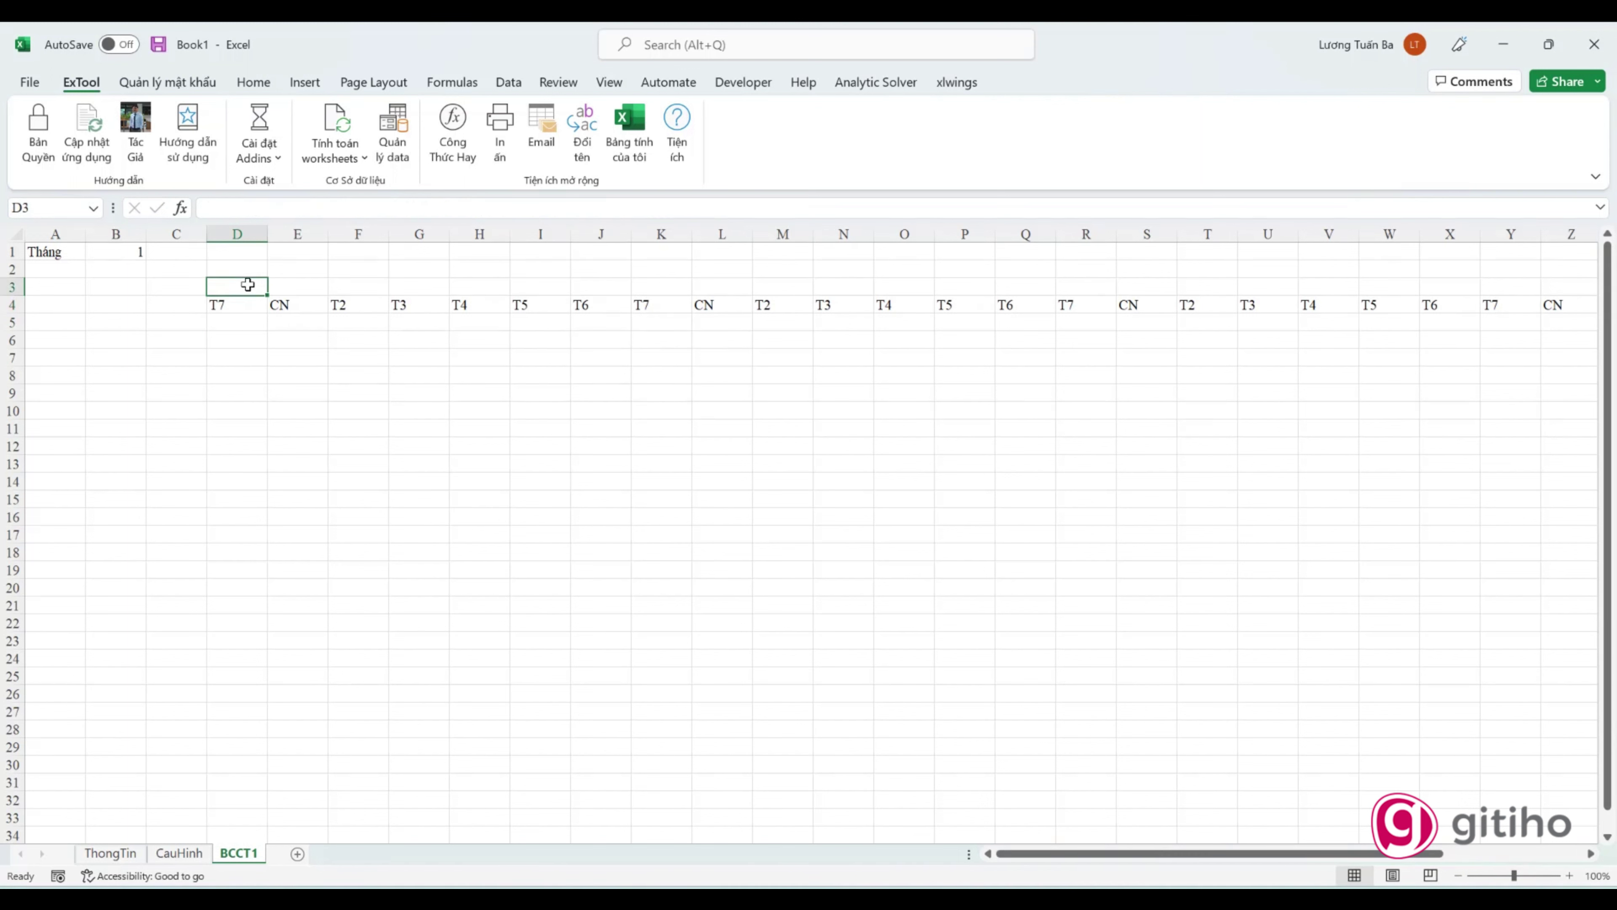
pyautogui.write('=TTAOLICH(NamTK,B1,"dd/MM/yyyy")')
pyautogui.press('Return')
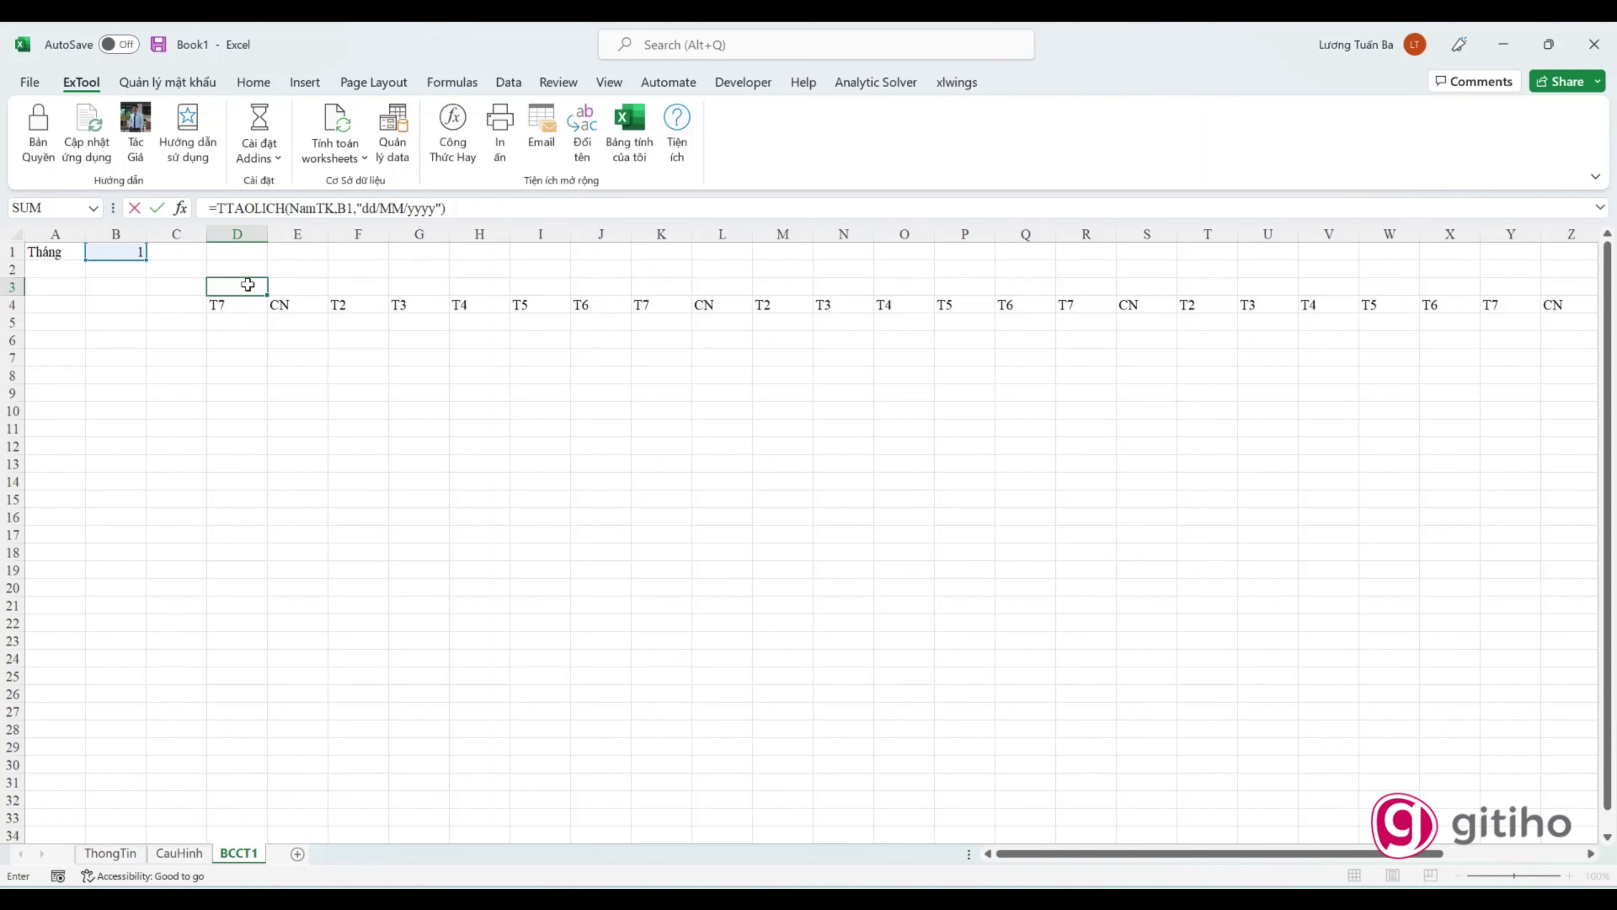
# Step: Copy D3's calendar formula into D2 and accept Excel's suggested correction
pyautogui.click(247, 285)
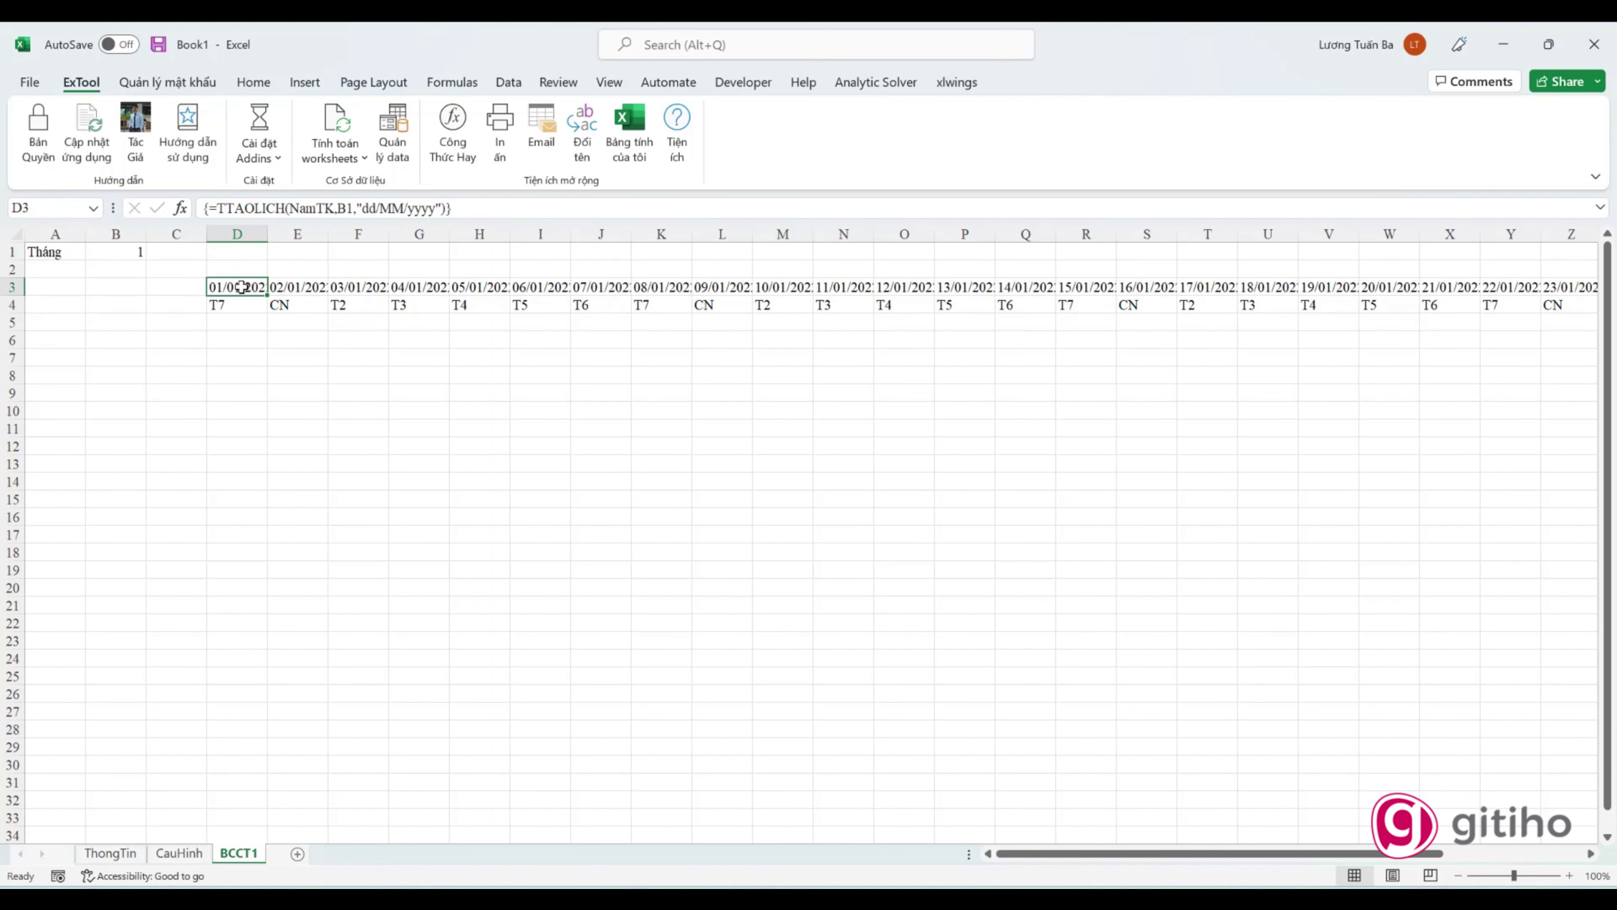
pyautogui.moveTo(202, 203); pyautogui.dragTo(452, 207)
pyautogui.hotkey('ctrl', 'c')
pyautogui.press('Escape')
pyautogui.click(257, 270)
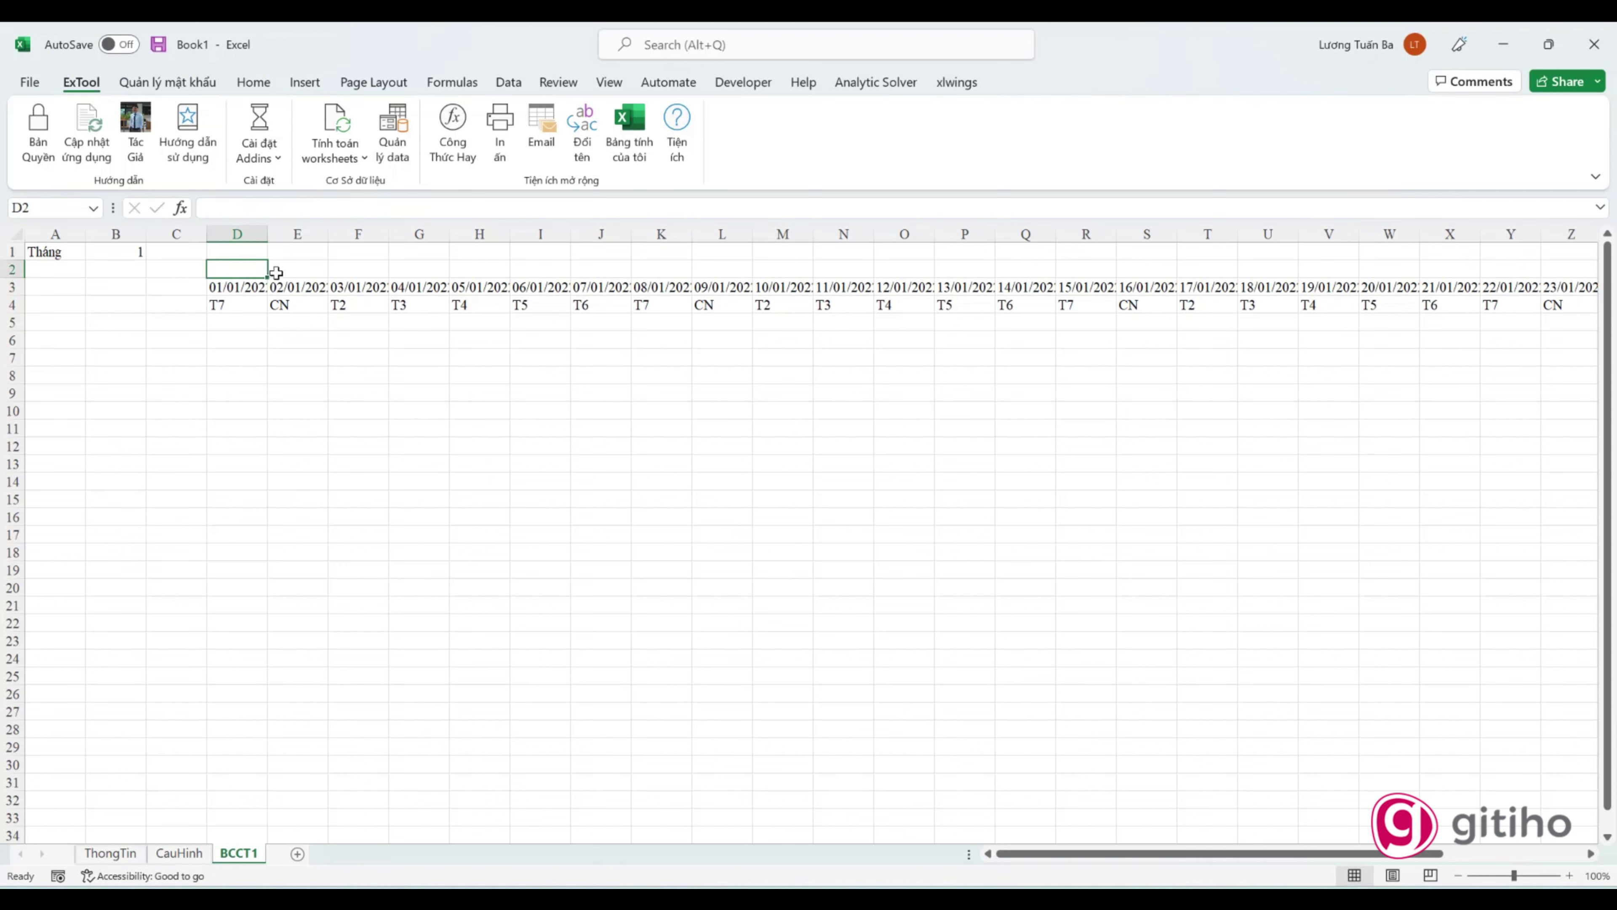
pyautogui.hotkey('ctrl', 'v')
pyautogui.press('Return')
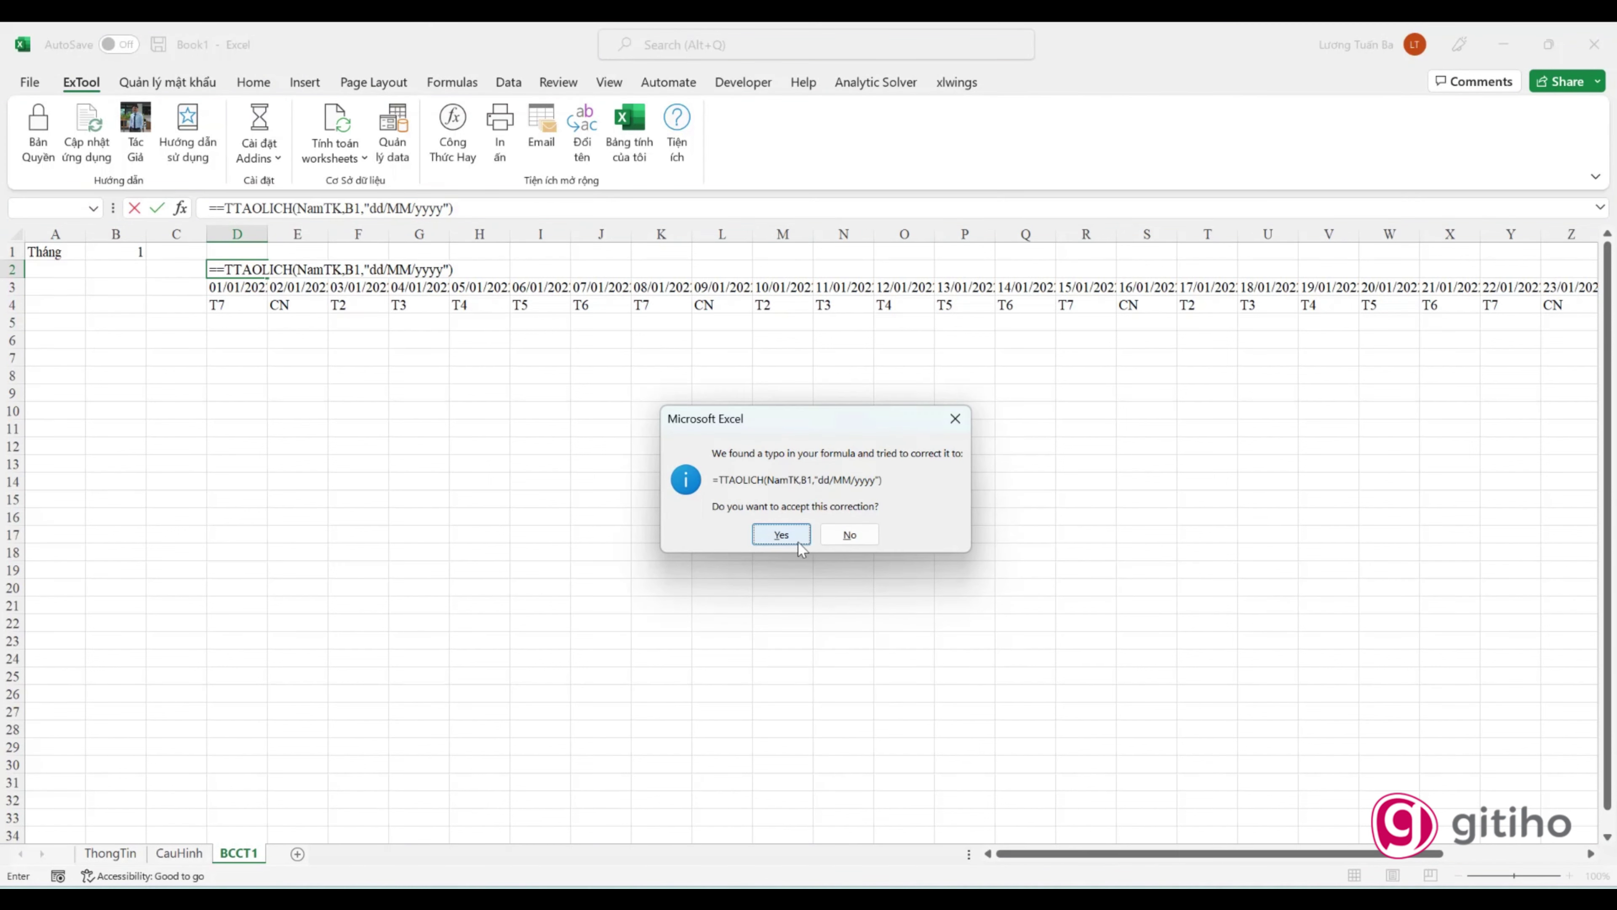
pyautogui.click(774, 537)
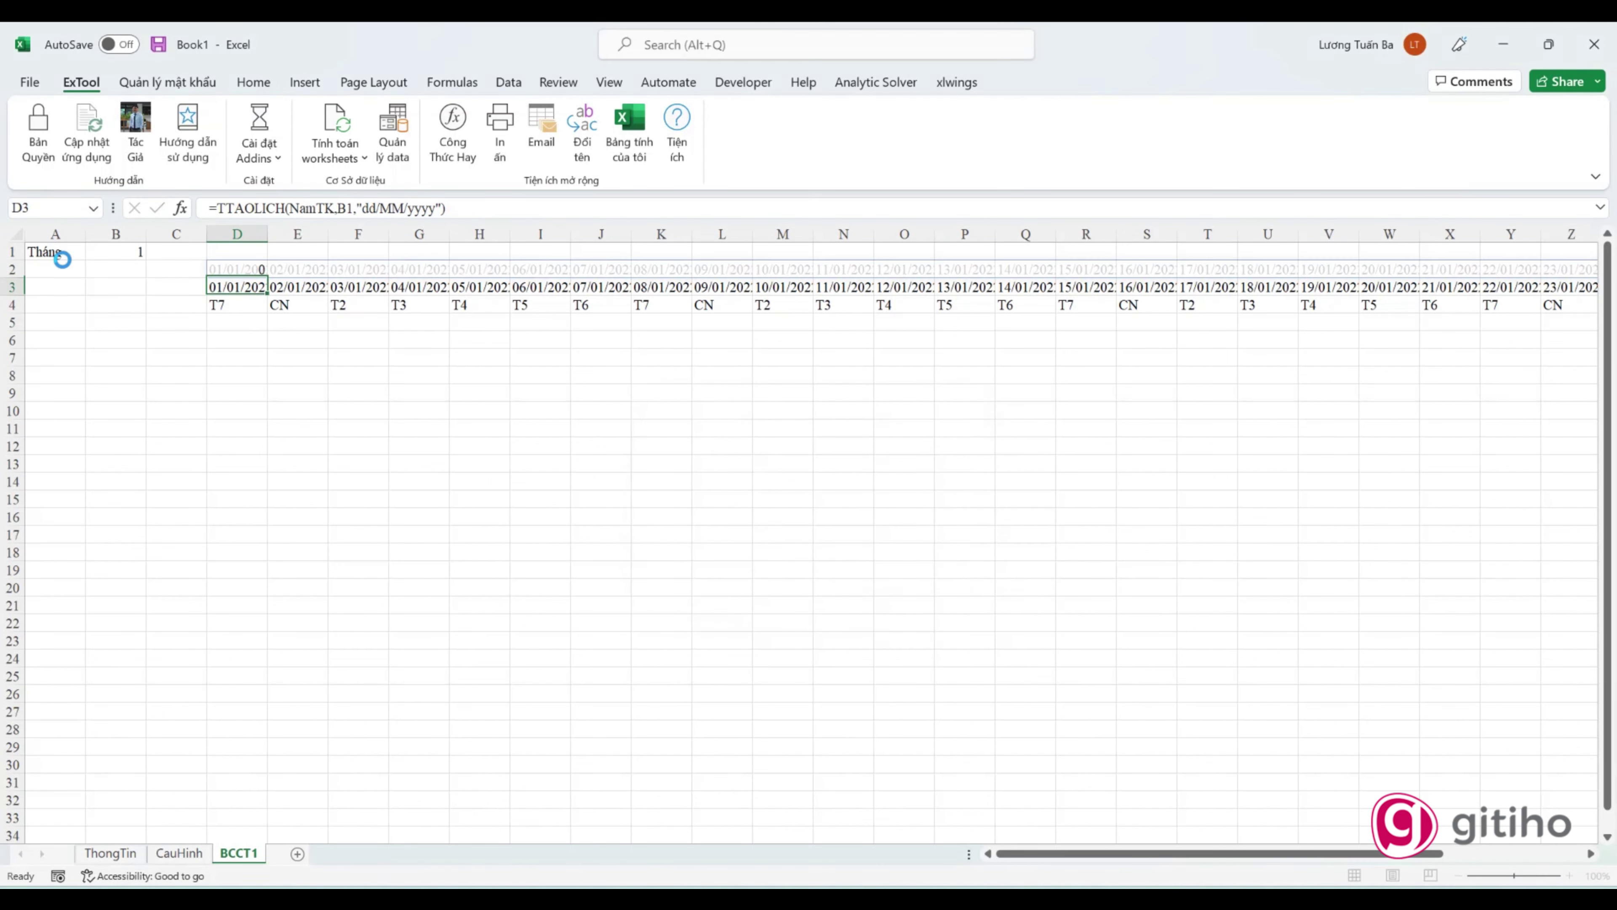
# Step: Trim D3's date format to "dd" so row 3 shows day numbers
pyautogui.click(435, 208)
pyautogui.press('BackSpace')
pyautogui.press('BackSpace')
pyautogui.press('BackSpace')
pyautogui.press('BackSpace')
pyautogui.press('BackSpace')
pyautogui.press('BackSpace')
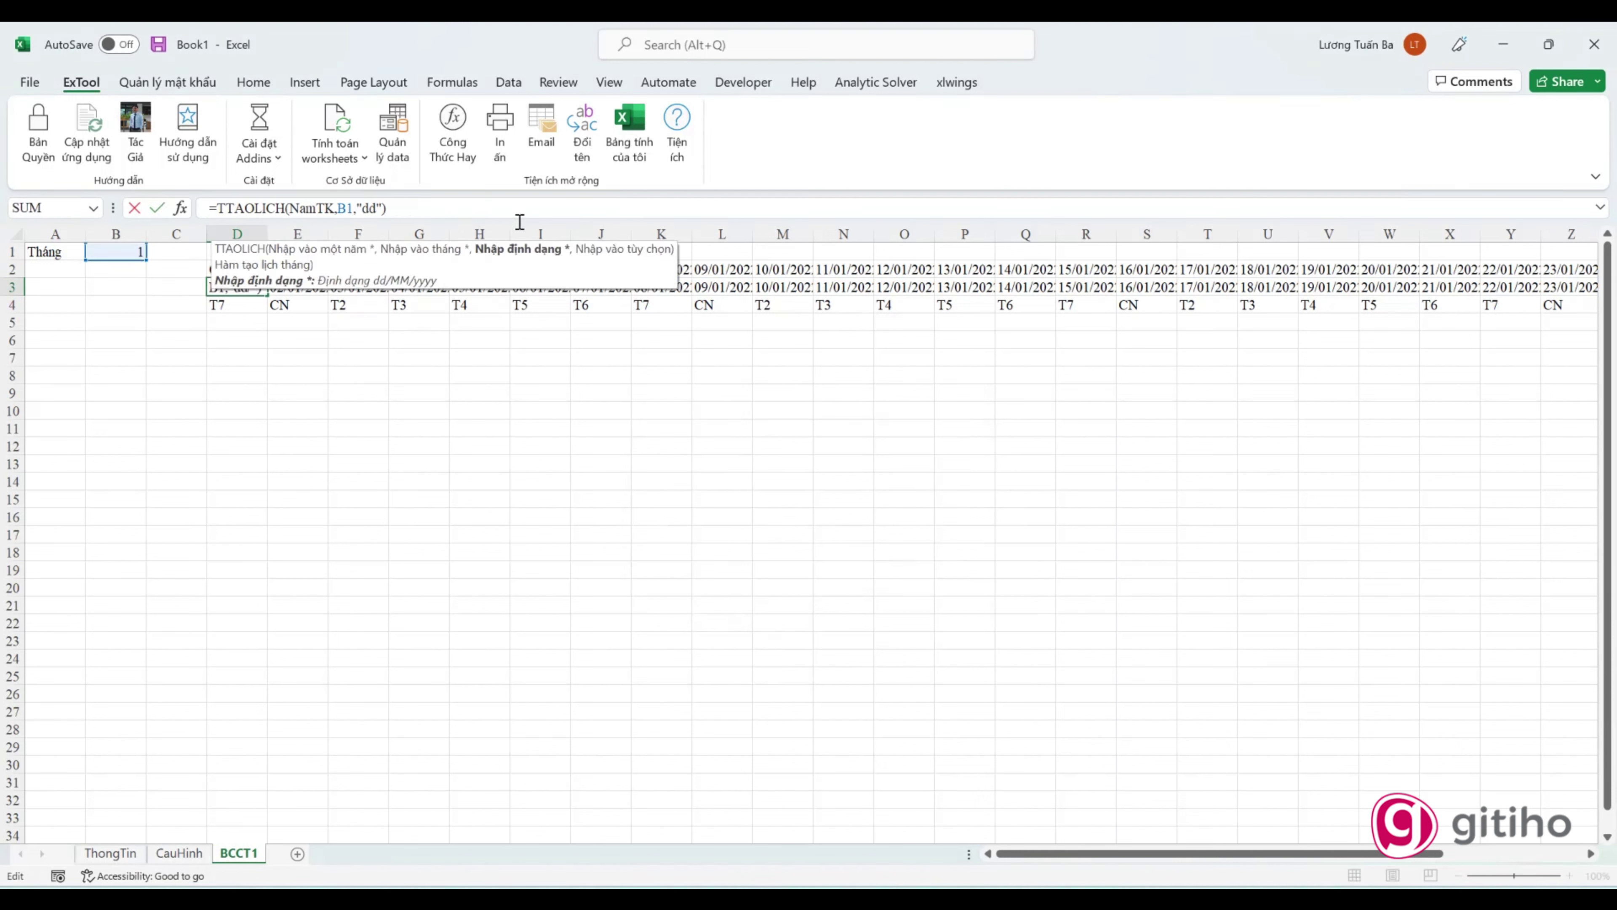
pyautogui.press('Return')
pyautogui.click(408, 360)
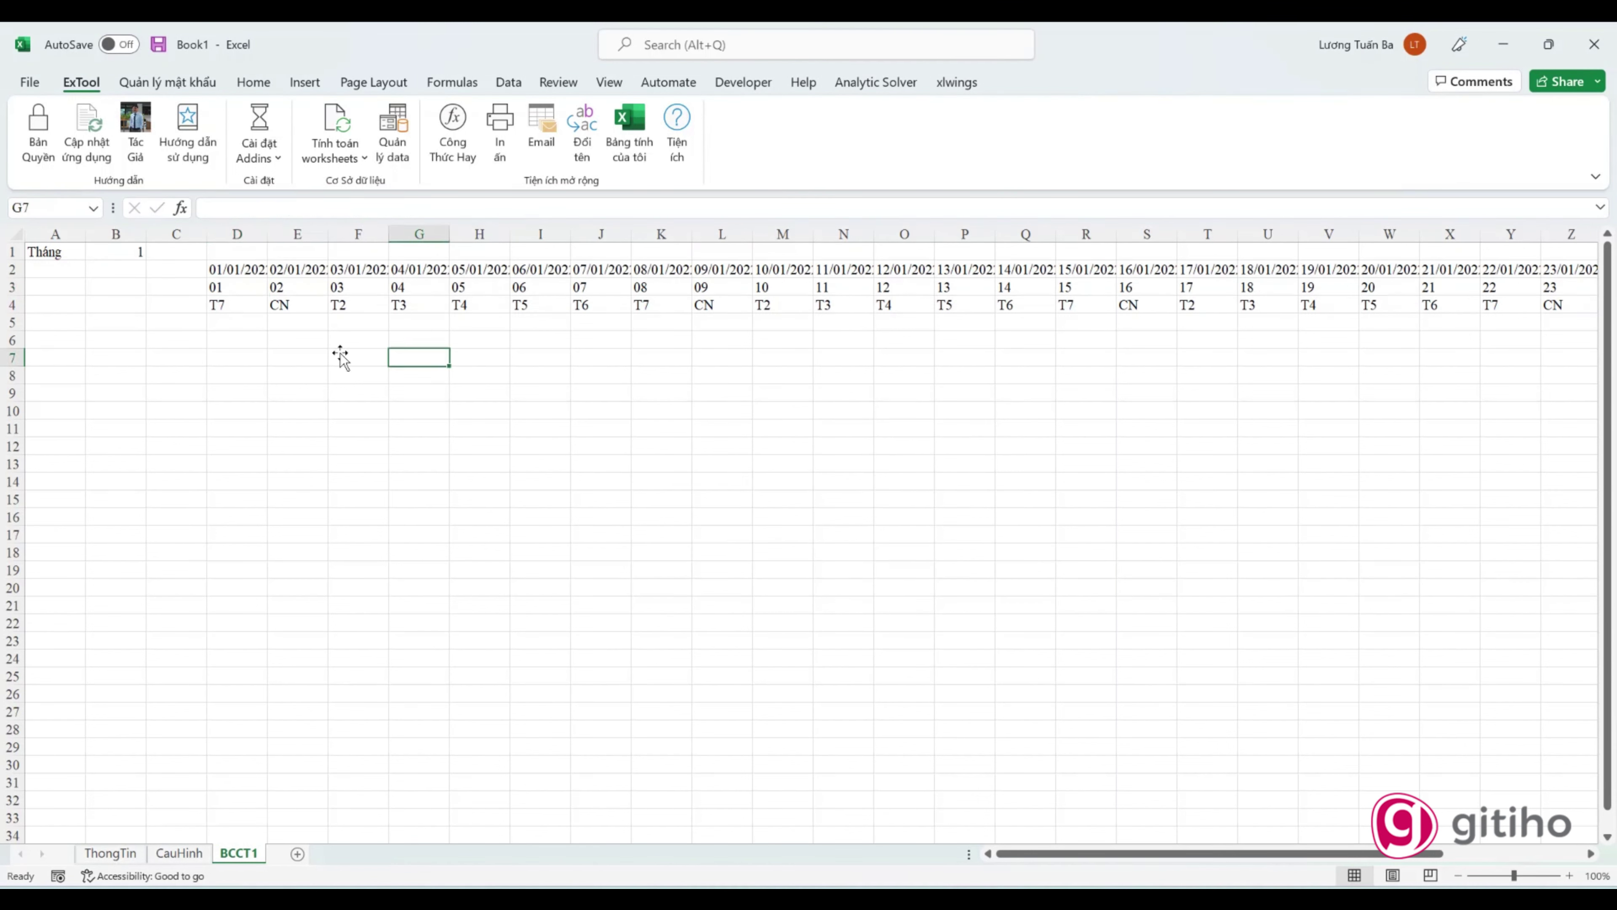
pyautogui.click(249, 272)
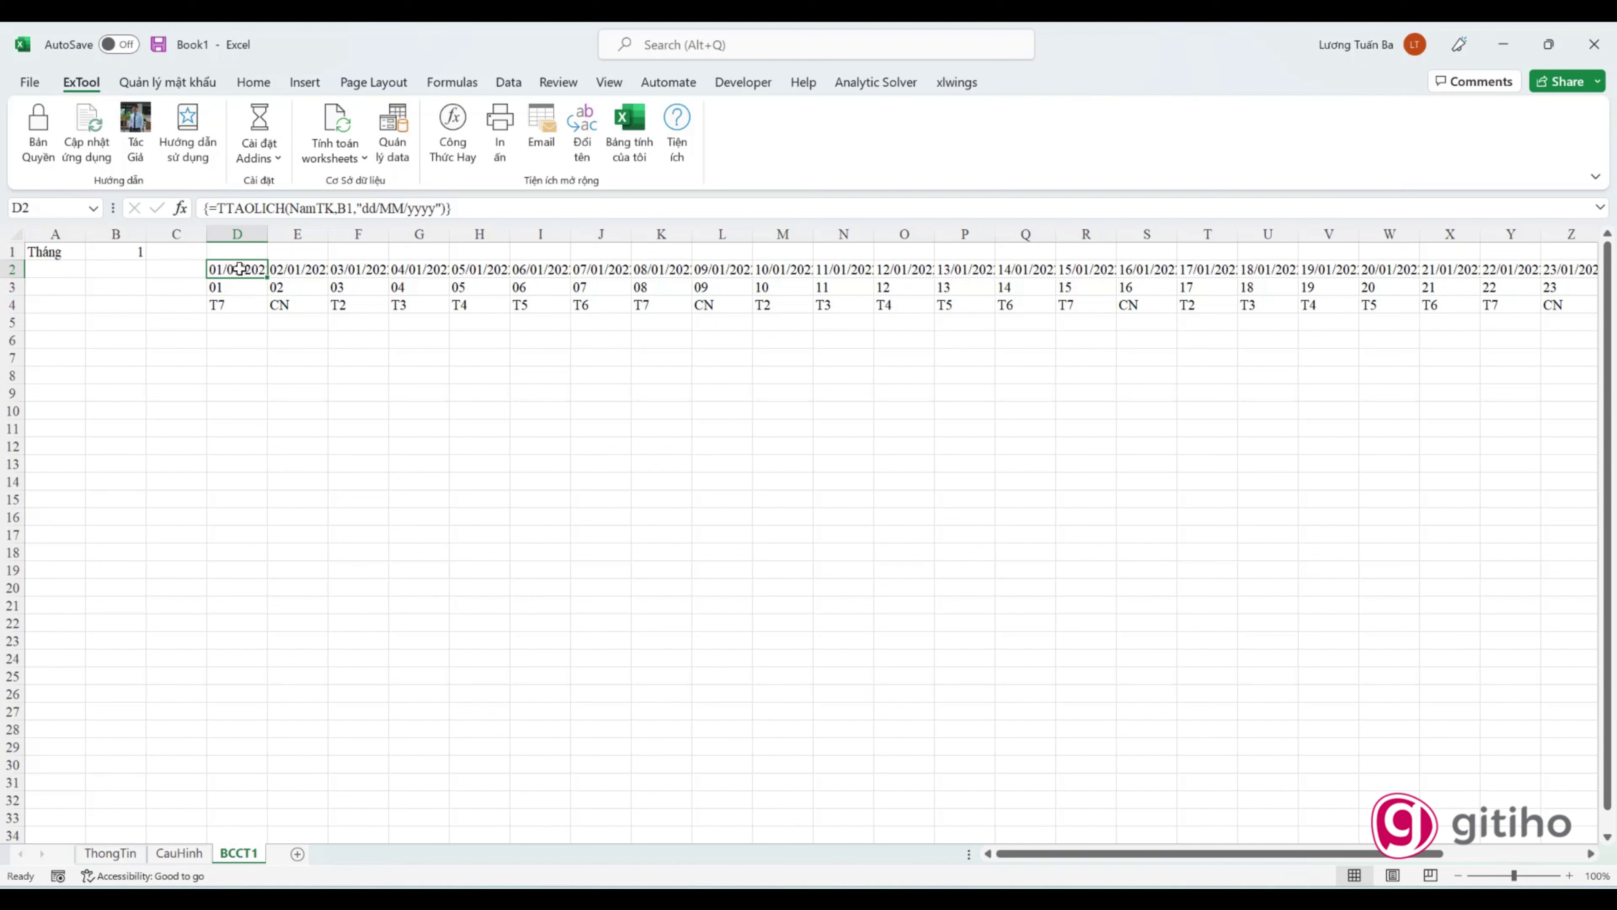
# Step: Enter =COUNTIF(CauHinh!$H$2:$H$24,BCCT1!D$2) in D1
pyautogui.click(255, 254)
pyautogui.write('=cou')
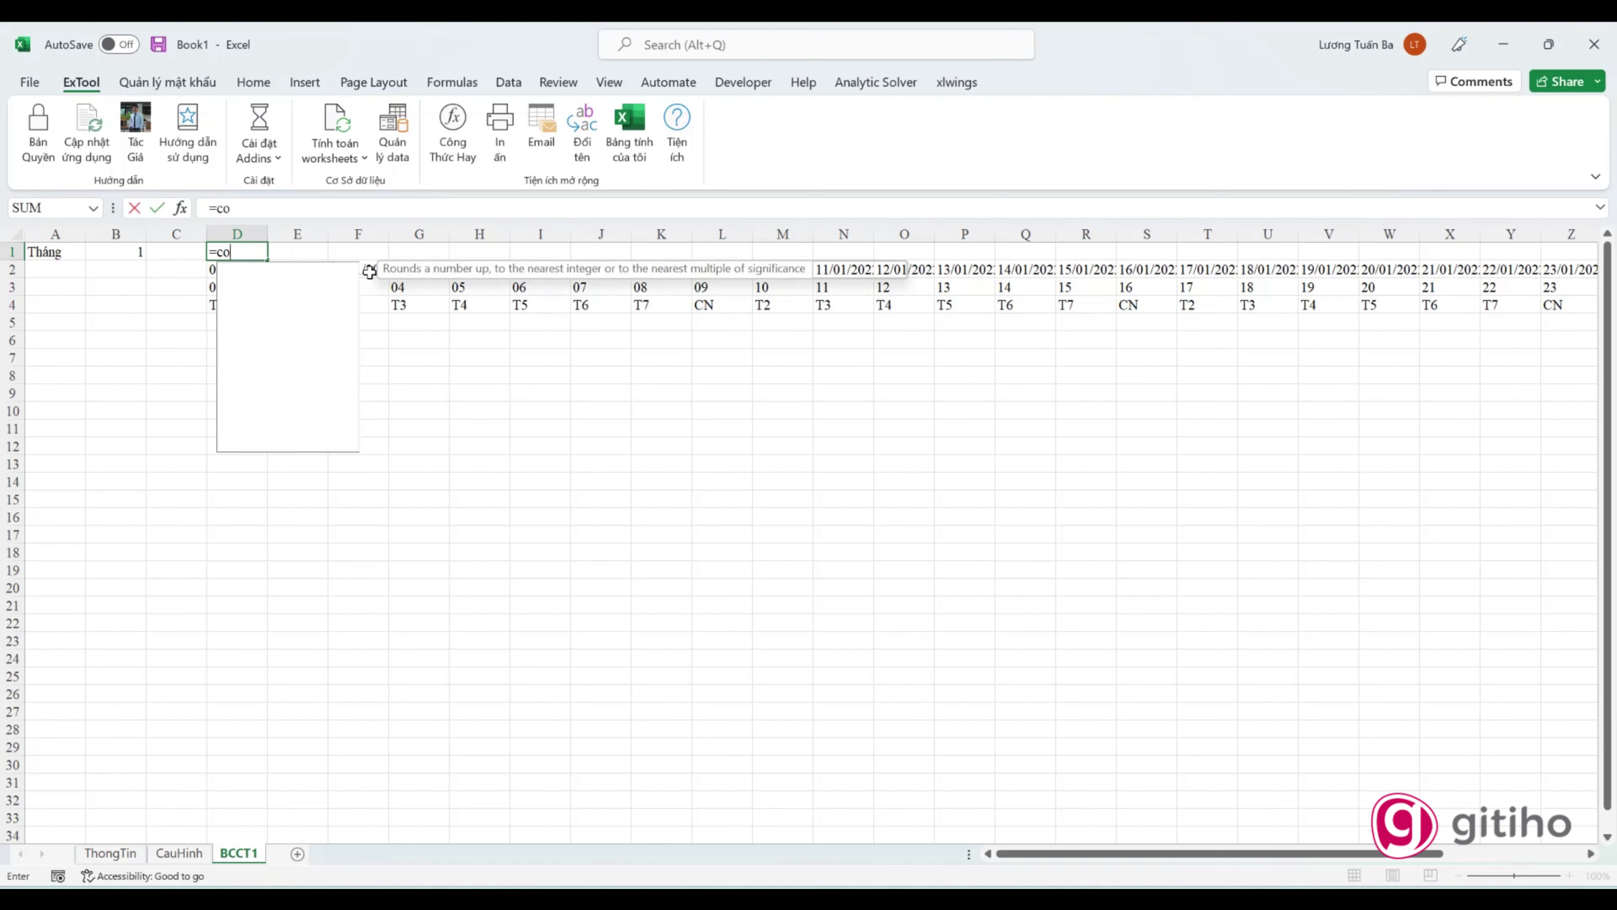
pyautogui.press('Down')
pyautogui.press('Down')
pyautogui.press('Down')
pyautogui.press('Tab')
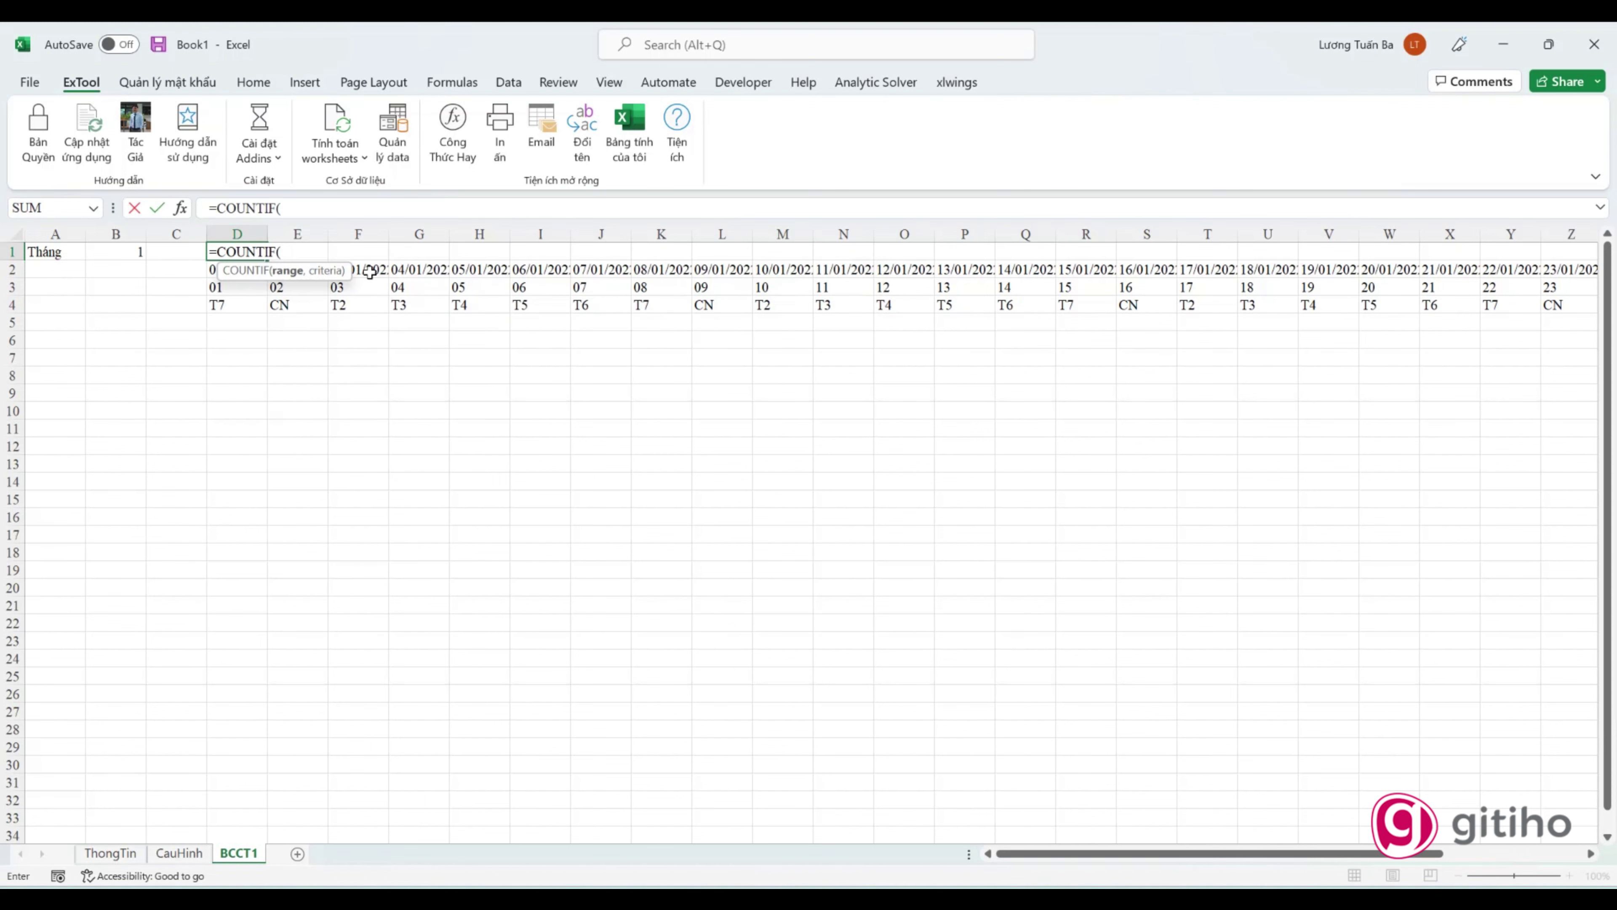
pyautogui.click(170, 857)
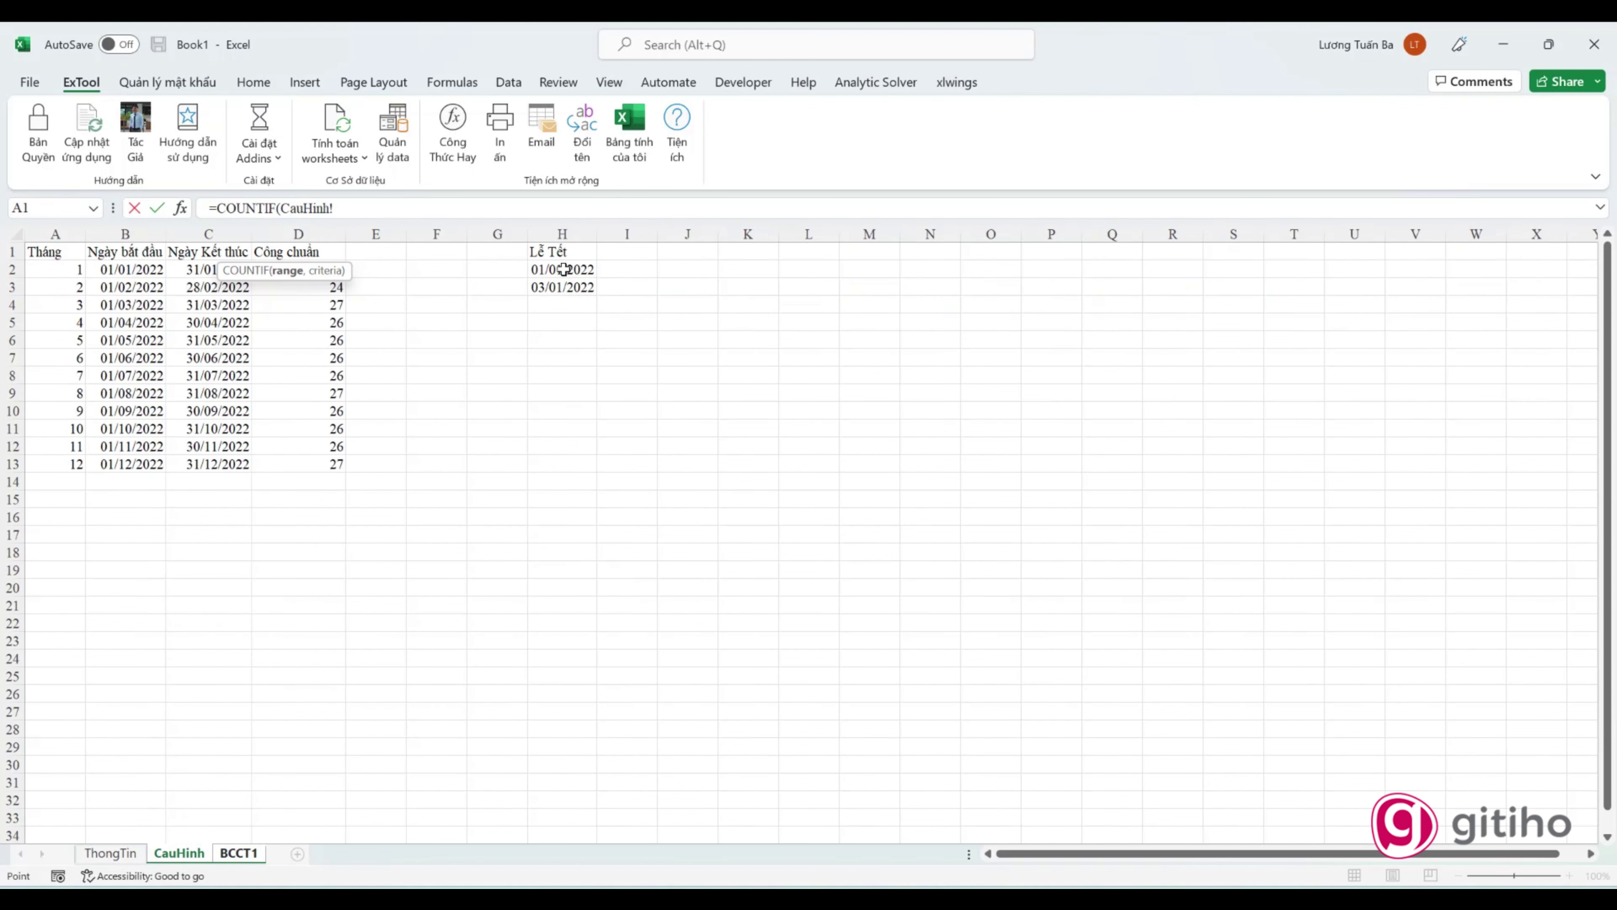
pyautogui.moveTo(549, 269); pyautogui.dragTo(554, 645)
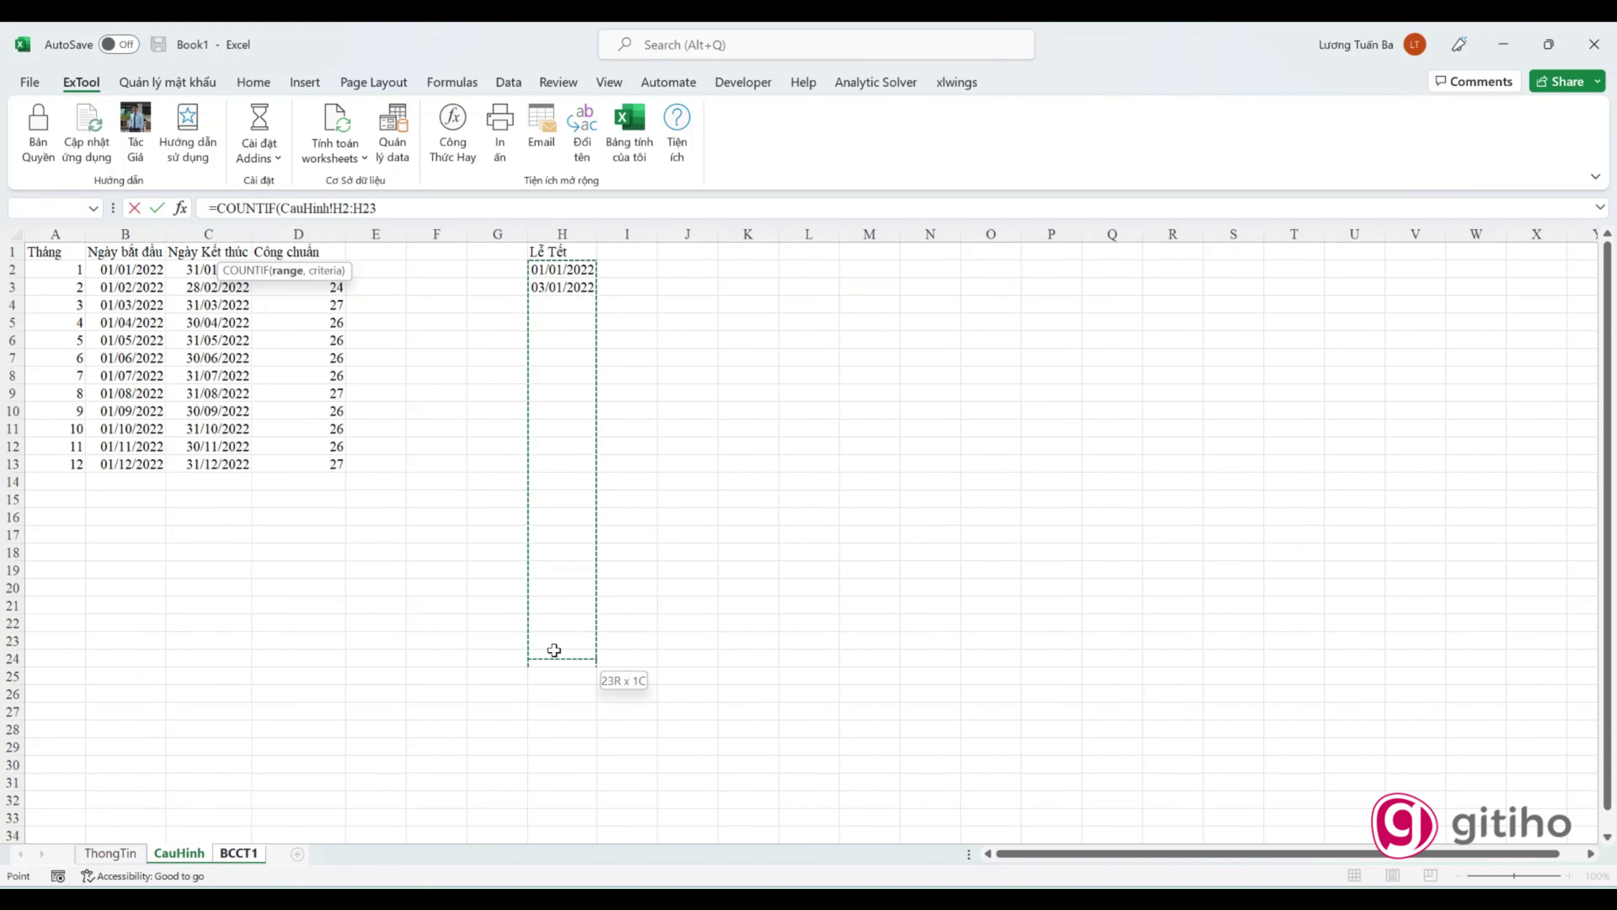
pyautogui.press('F4')
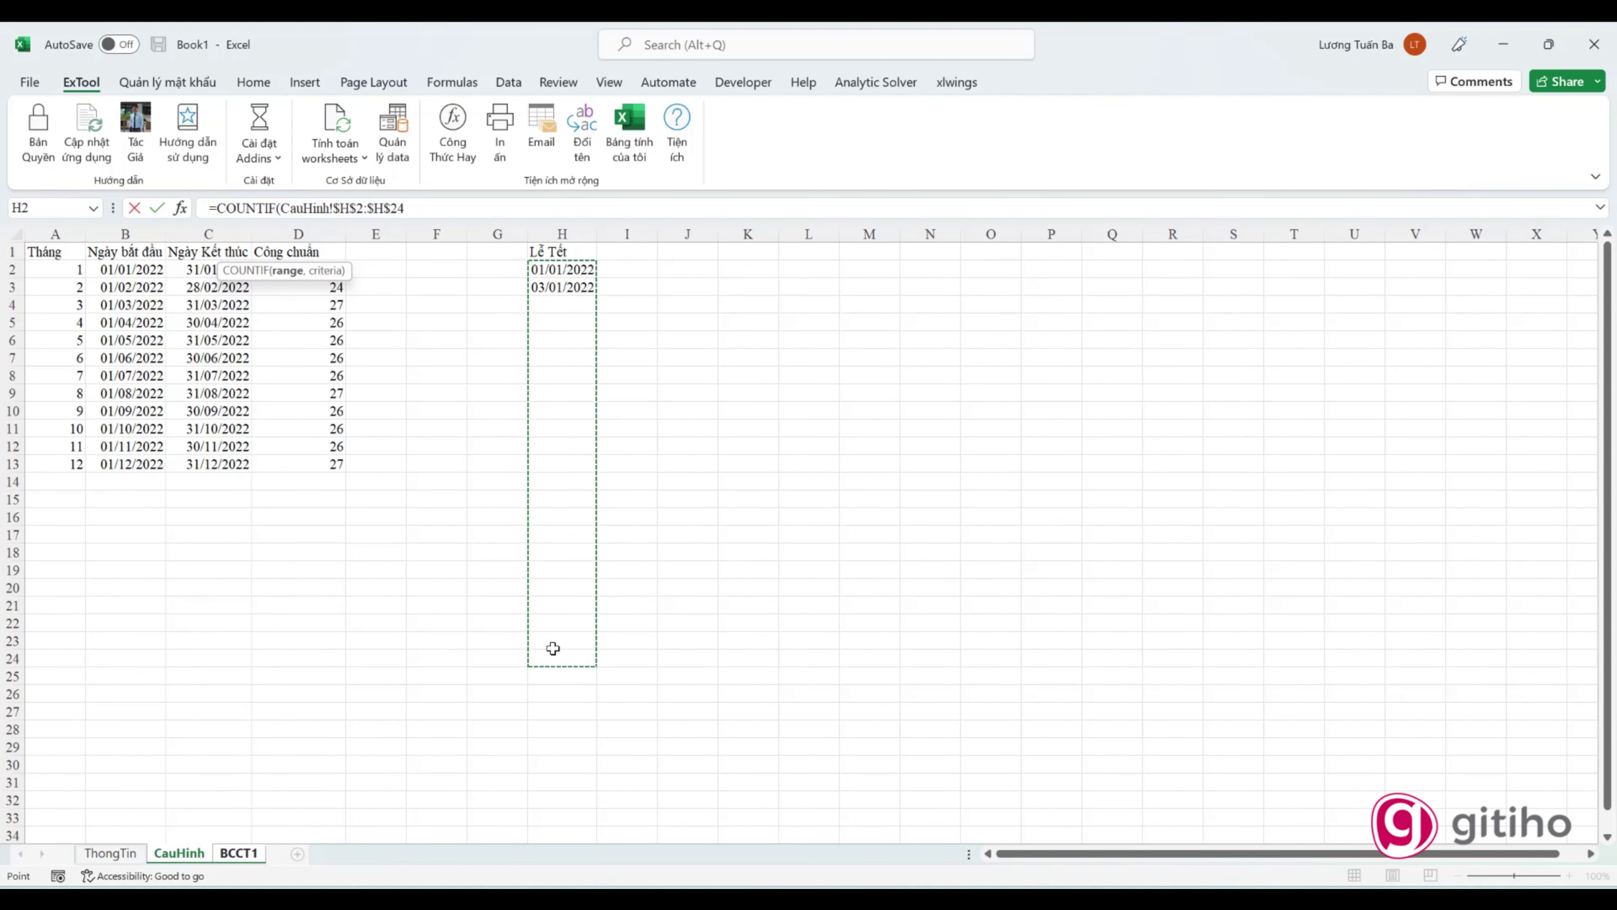
pyautogui.write(',')
pyautogui.click(238, 853)
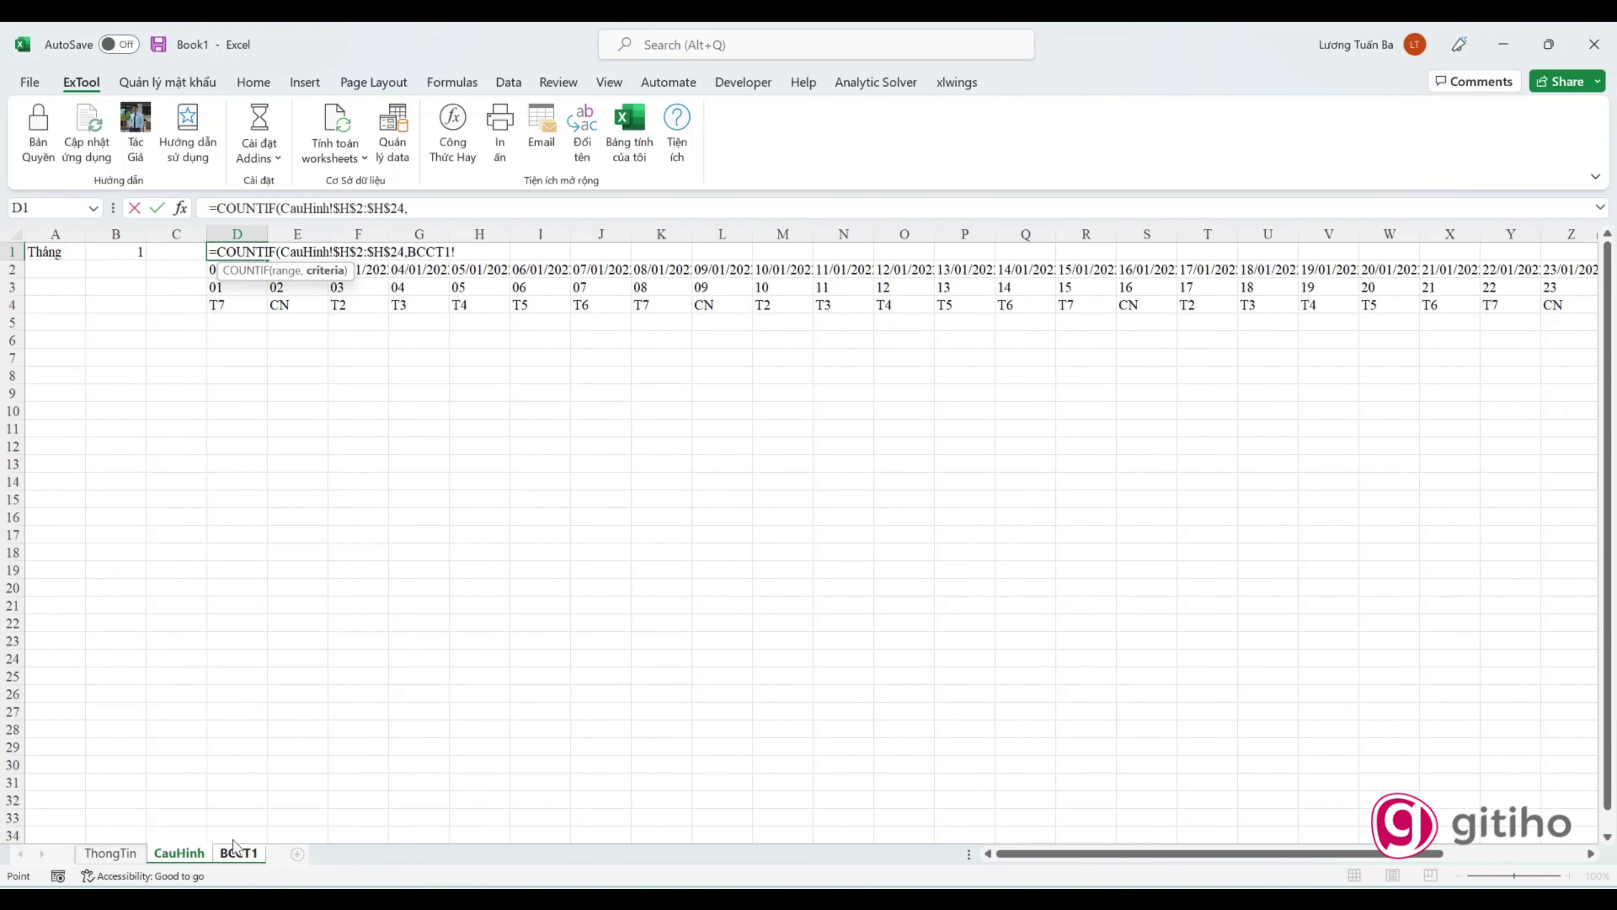
pyautogui.click(214, 271)
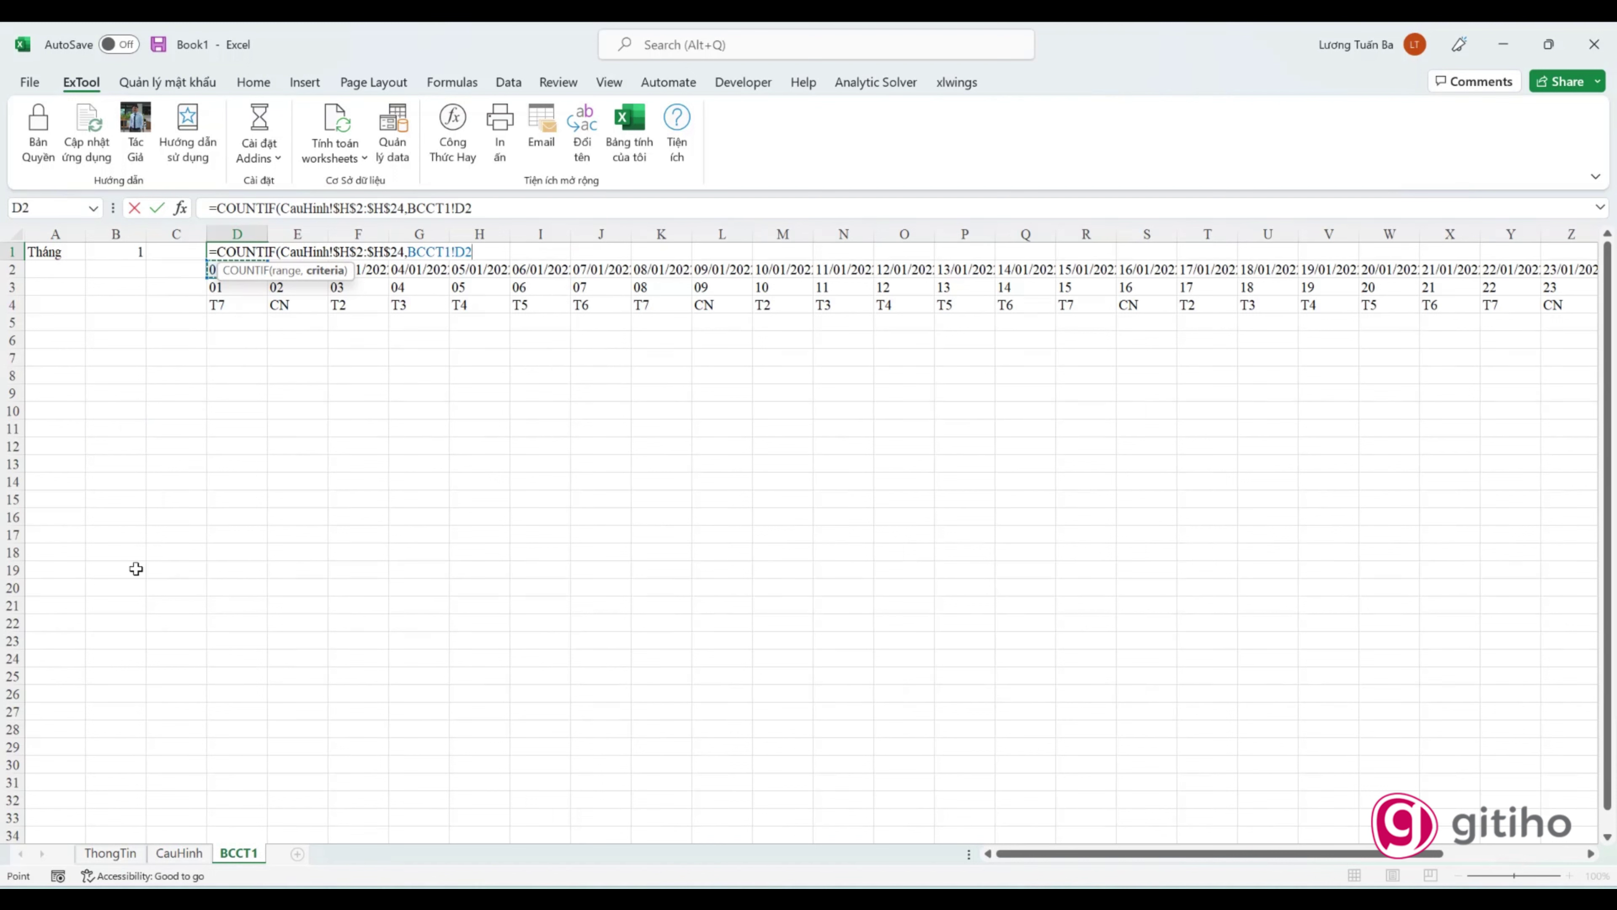
pyautogui.press('F4')
pyautogui.press('F4')
pyautogui.press('Return')
# Step: Begin wrapping D1's COUNTIF in an IF function
pyautogui.click(228, 251)
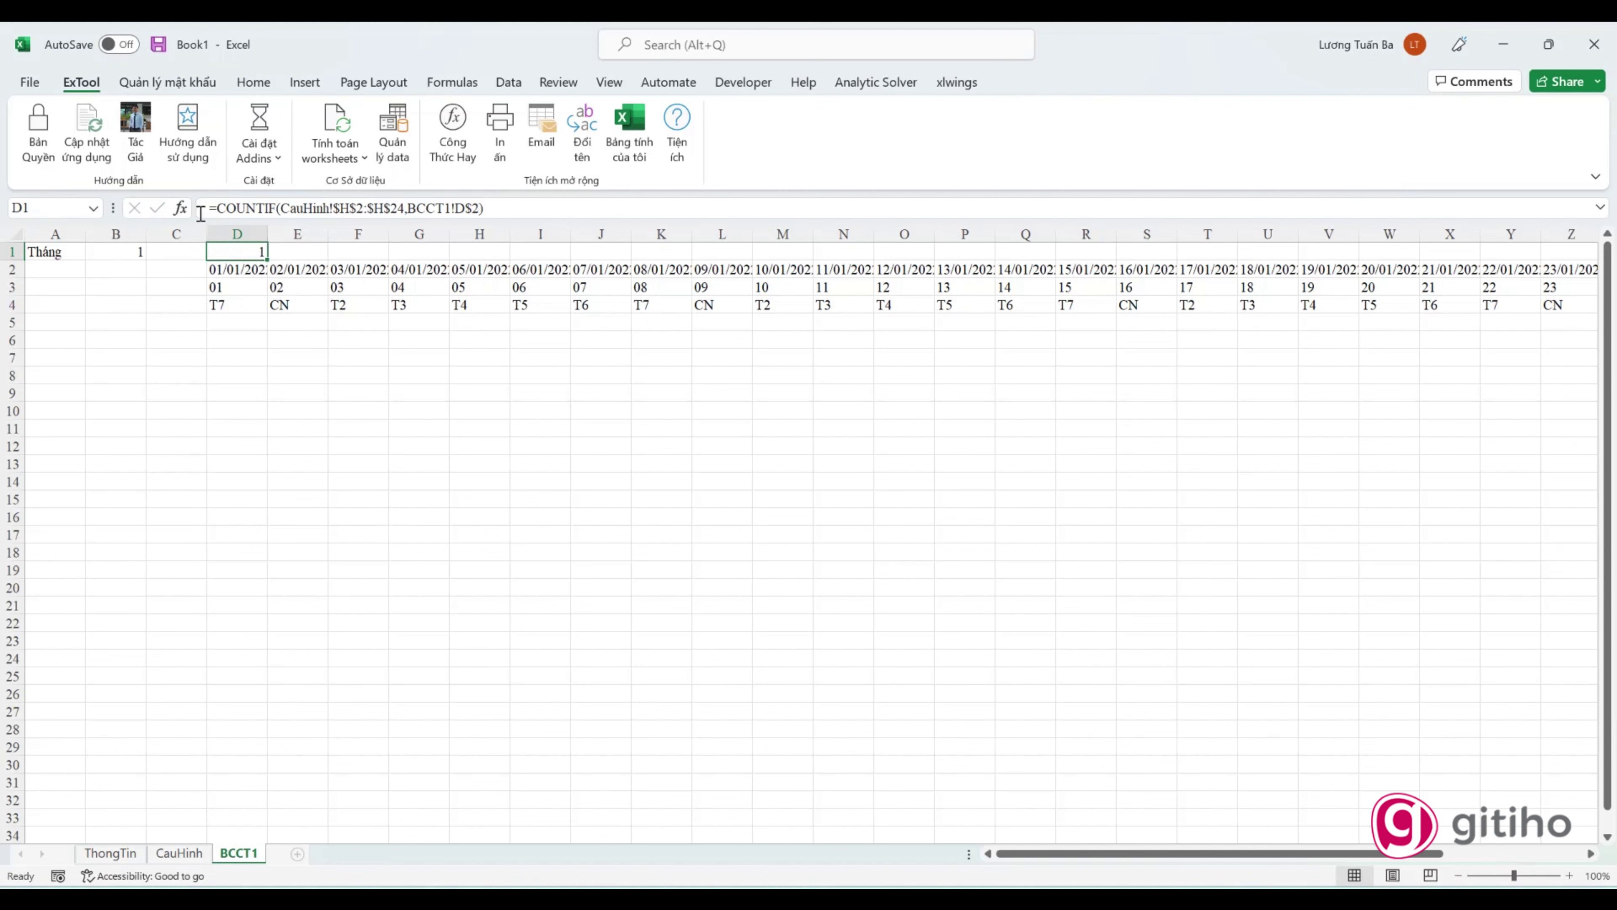
pyautogui.press('F2')
pyautogui.press('Home')
pyautogui.press('Right')
pyautogui.write('if')
pyautogui.press('Tab')
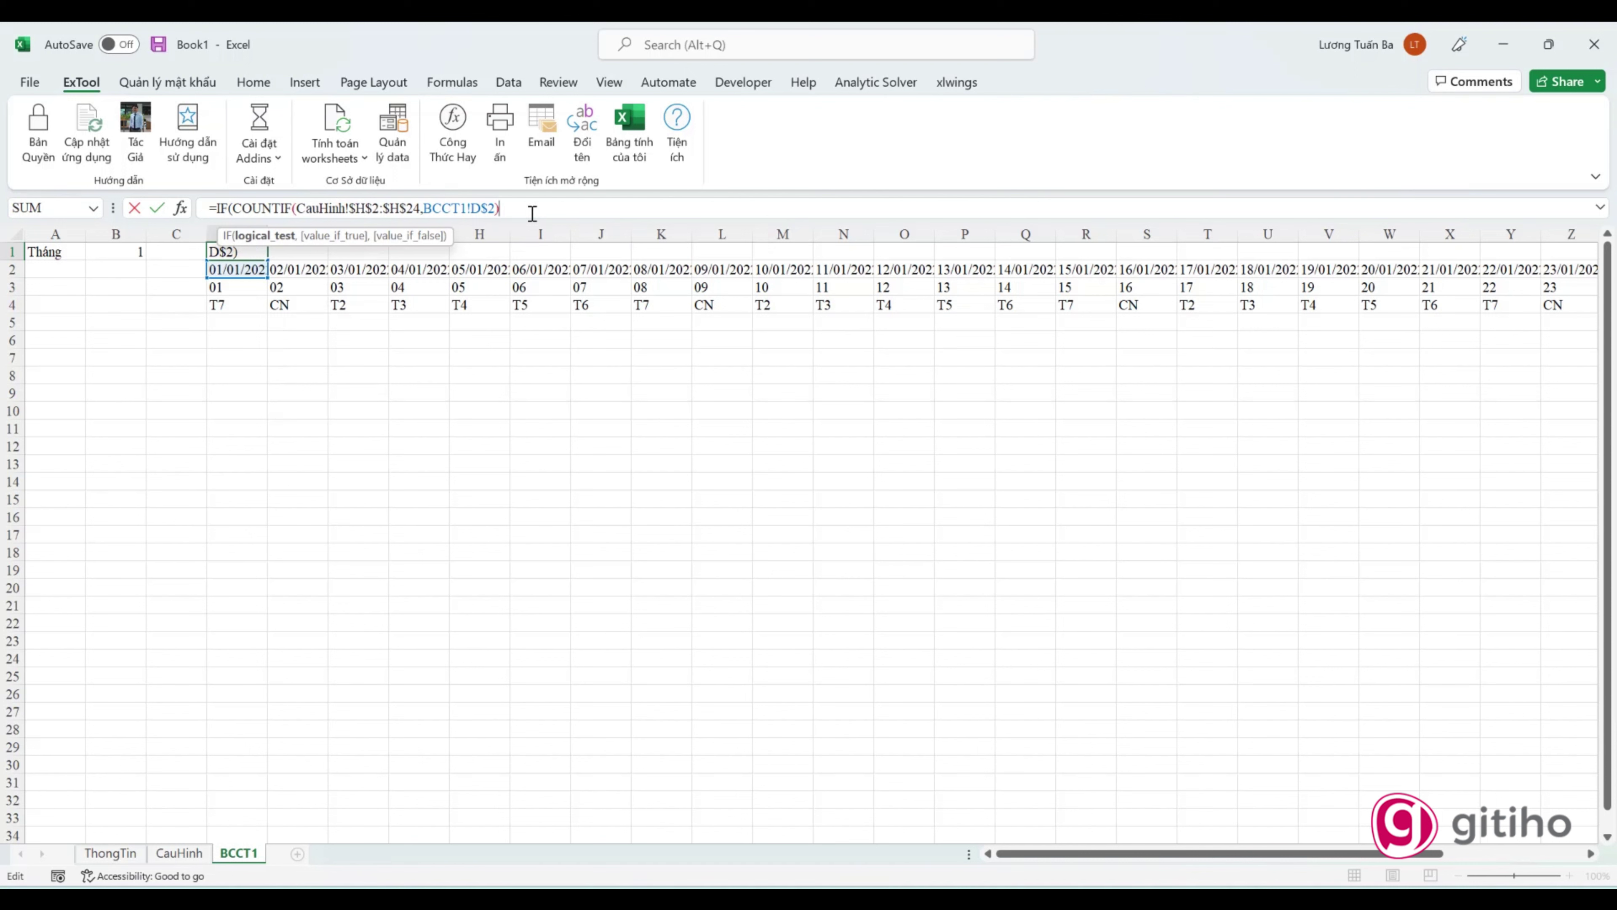
# Step: Complete D1 as =IF(COUNTIF(...)=1,"LT","") and fill it across to AH1
pyautogui.write('= 1,"HT')
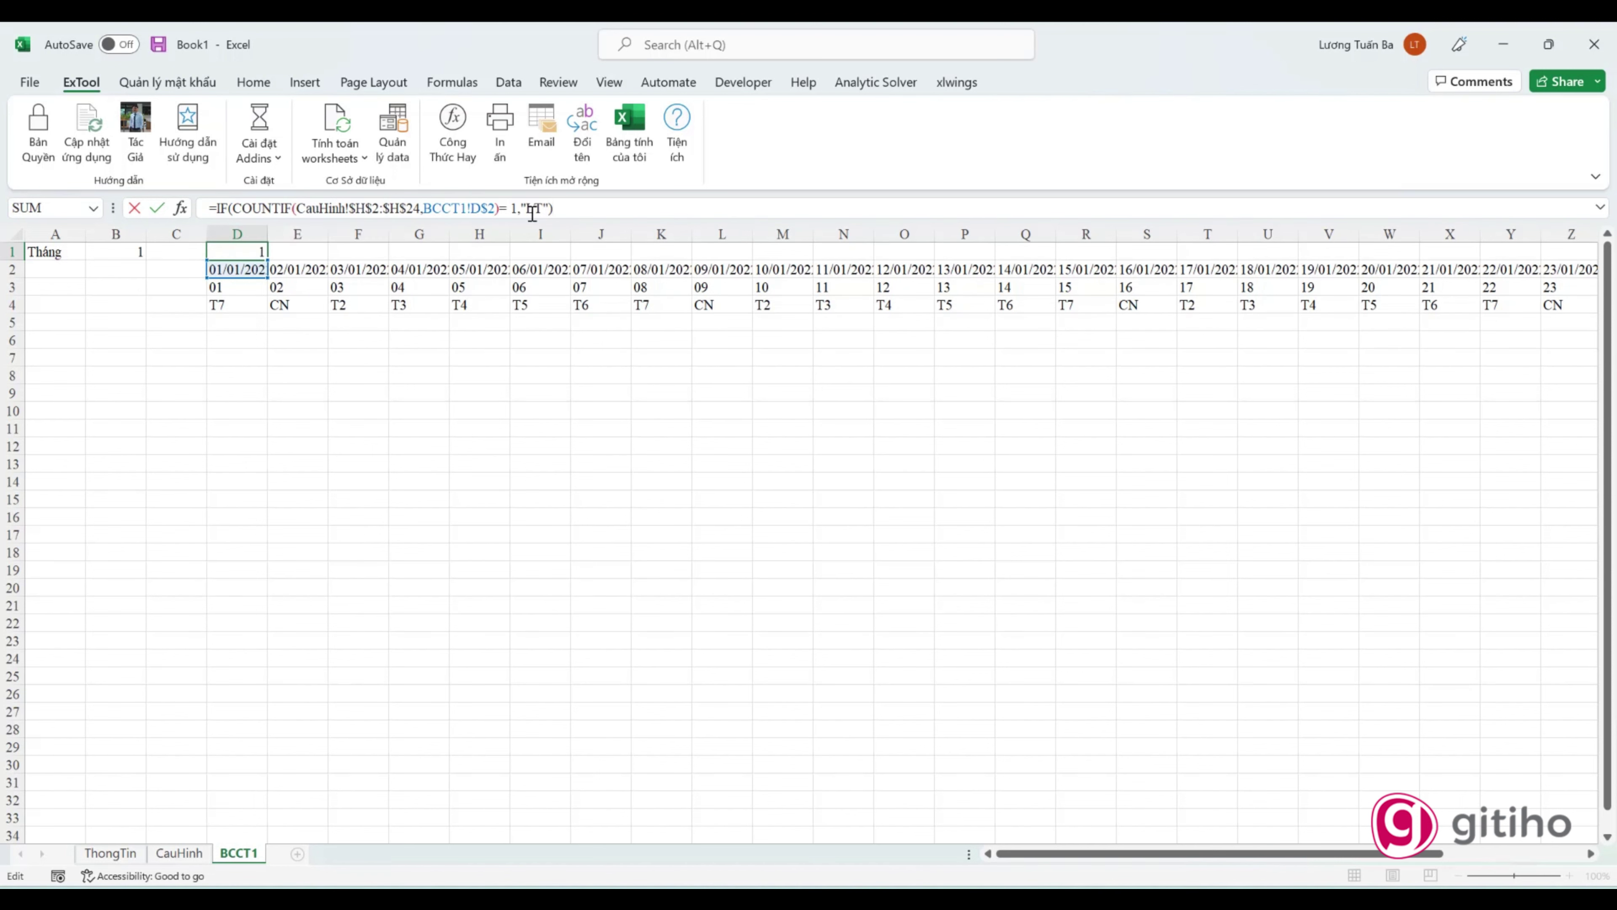
pyautogui.press('Return')
pyautogui.click(240, 253)
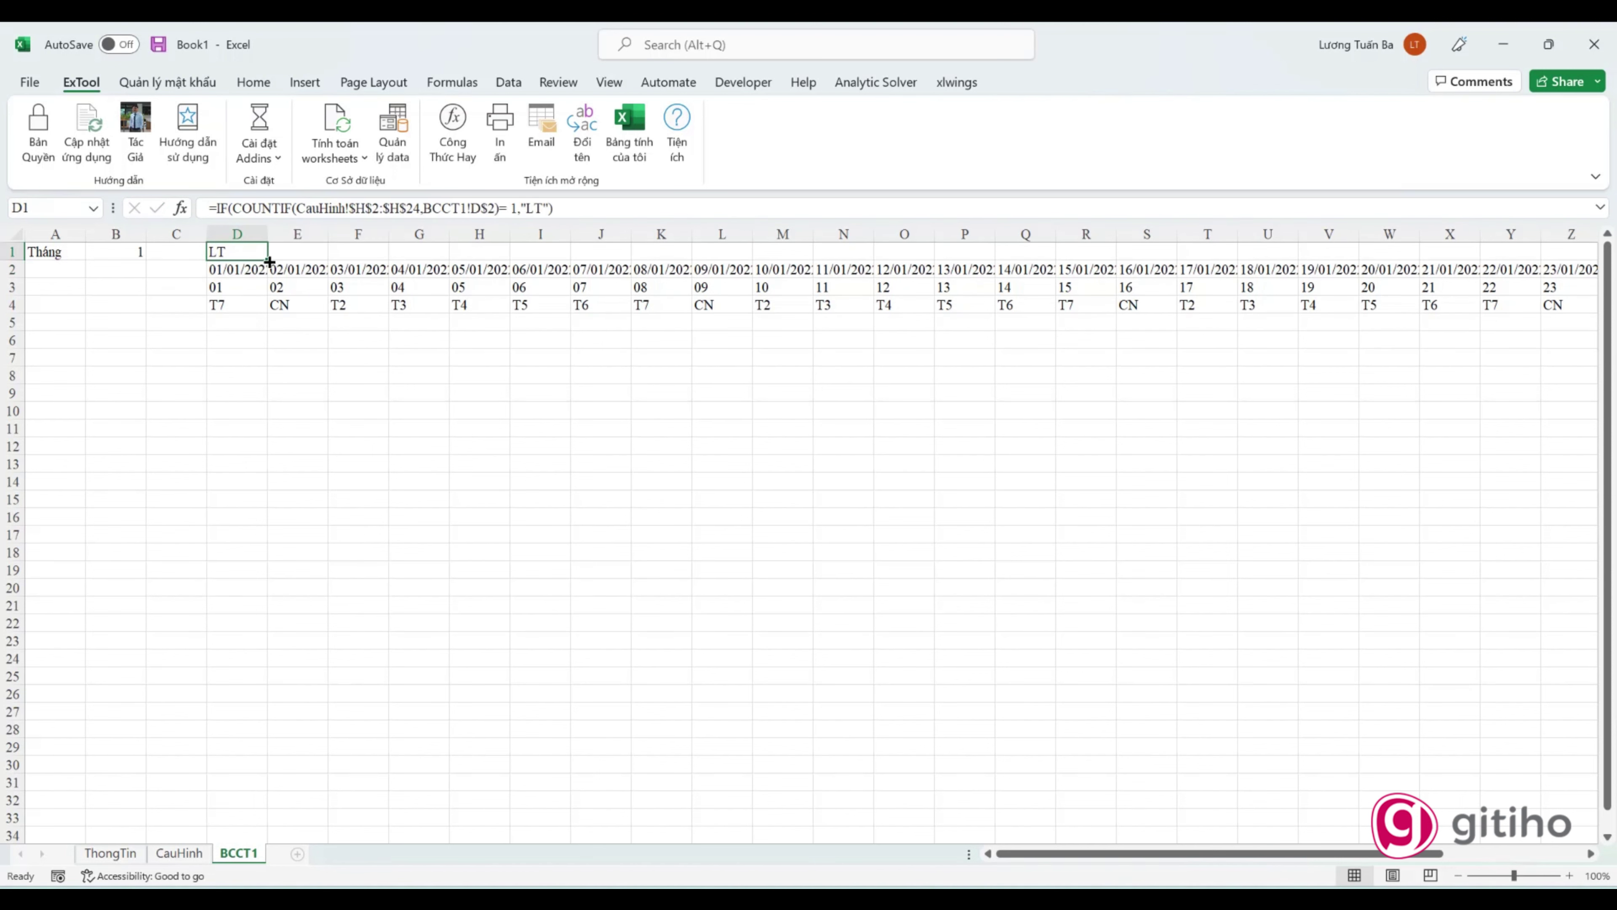
pyautogui.moveTo(269, 262); pyautogui.dragTo(1525, 255)
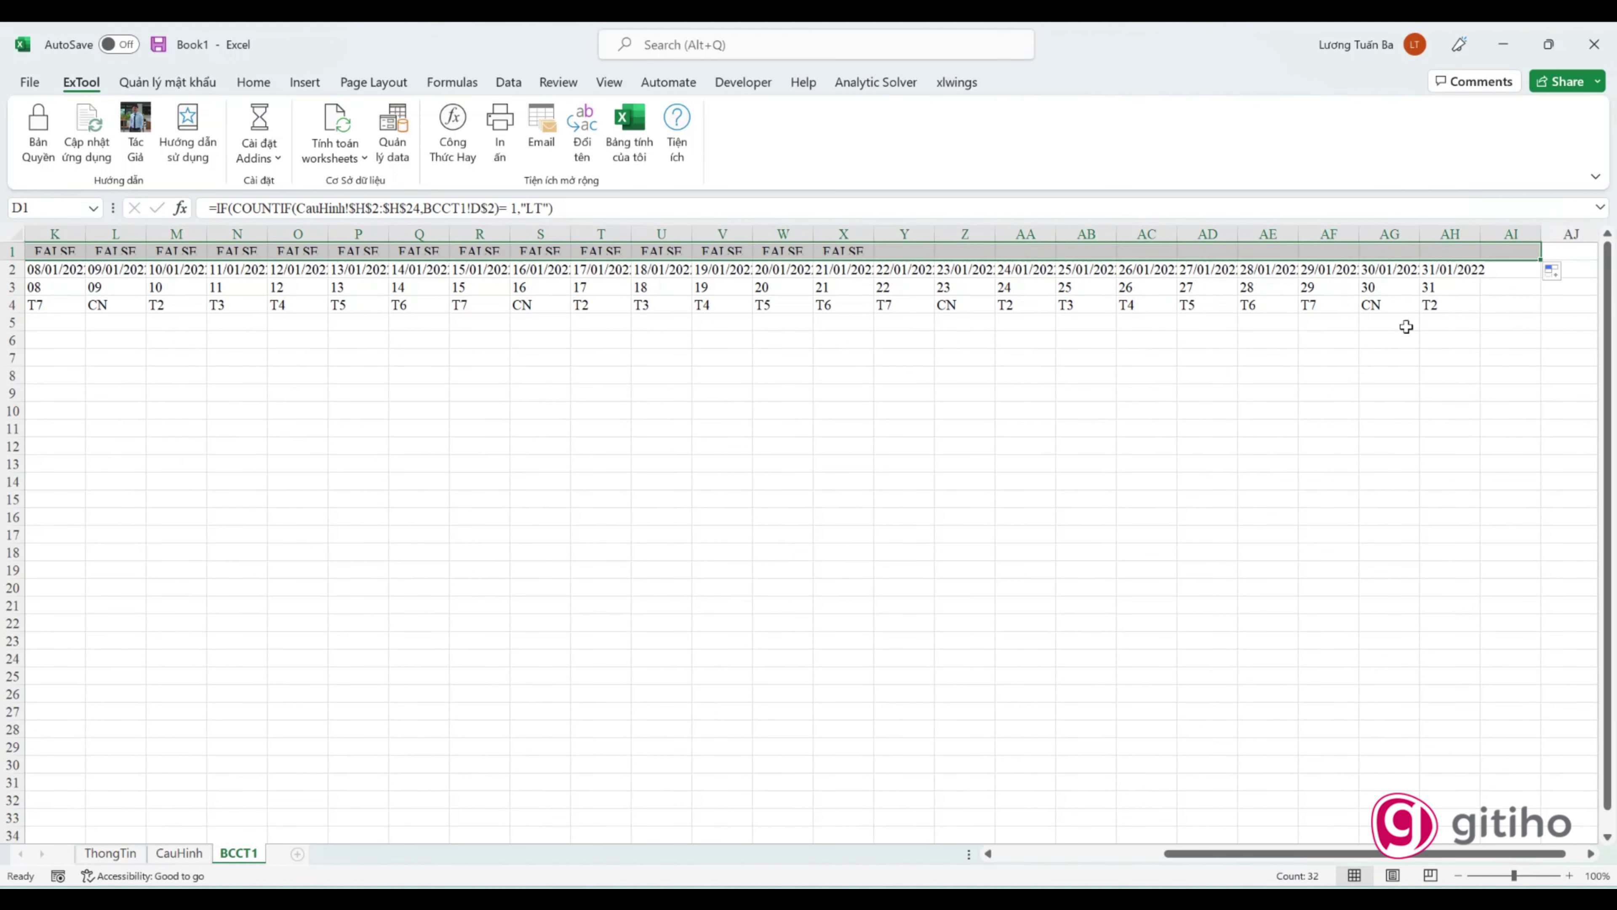
pyautogui.moveTo(1273, 854); pyautogui.dragTo(1106, 854)
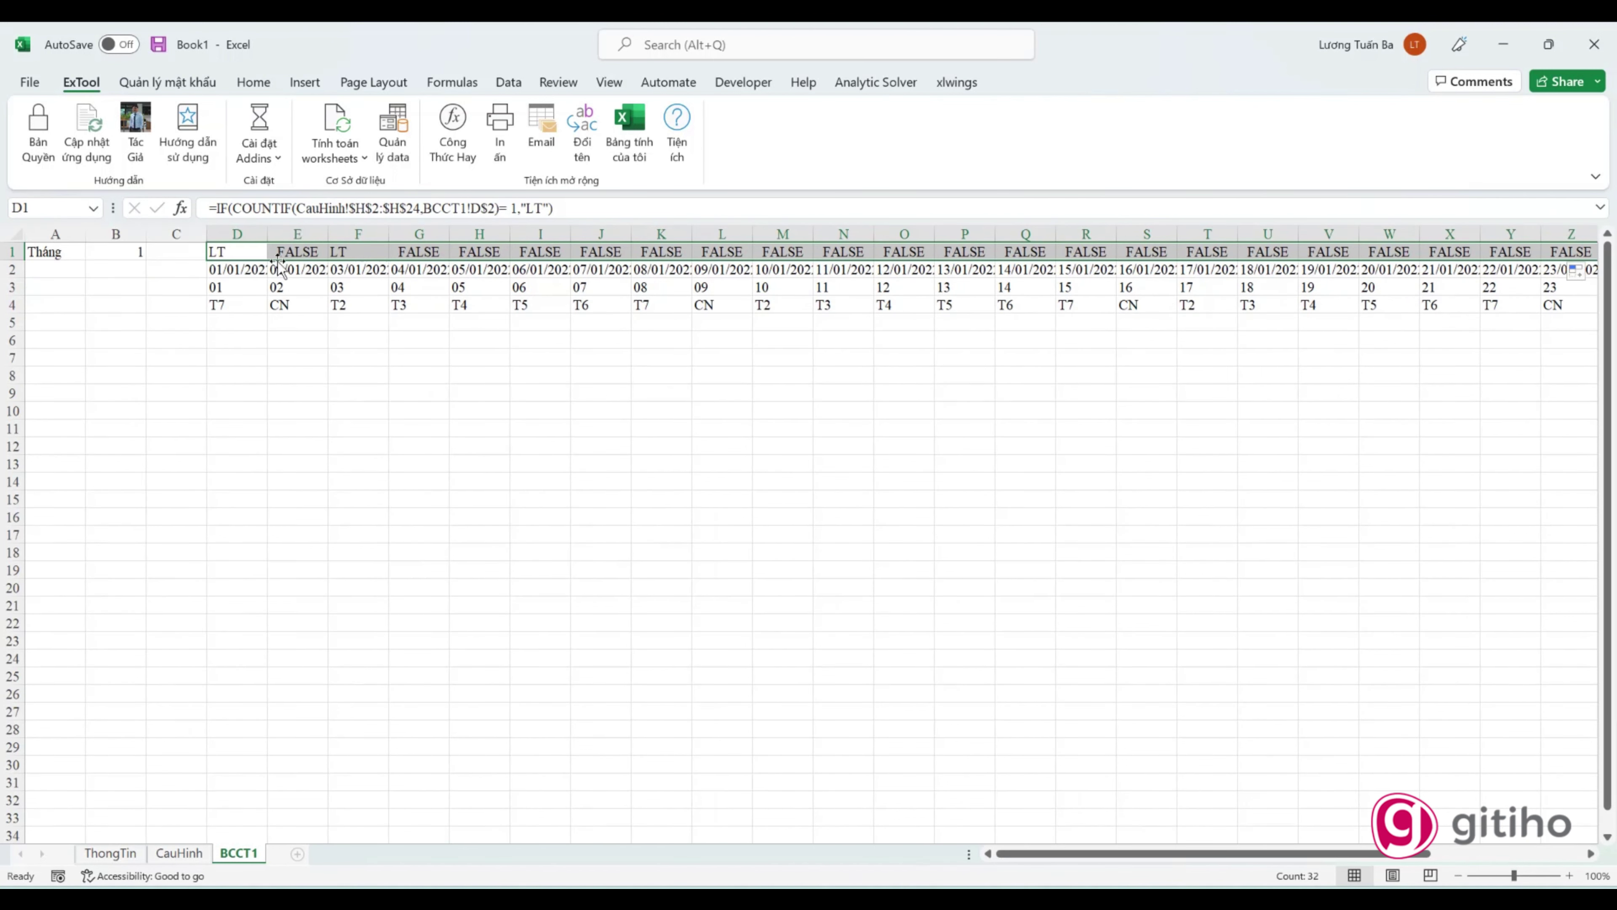
pyautogui.click(257, 253)
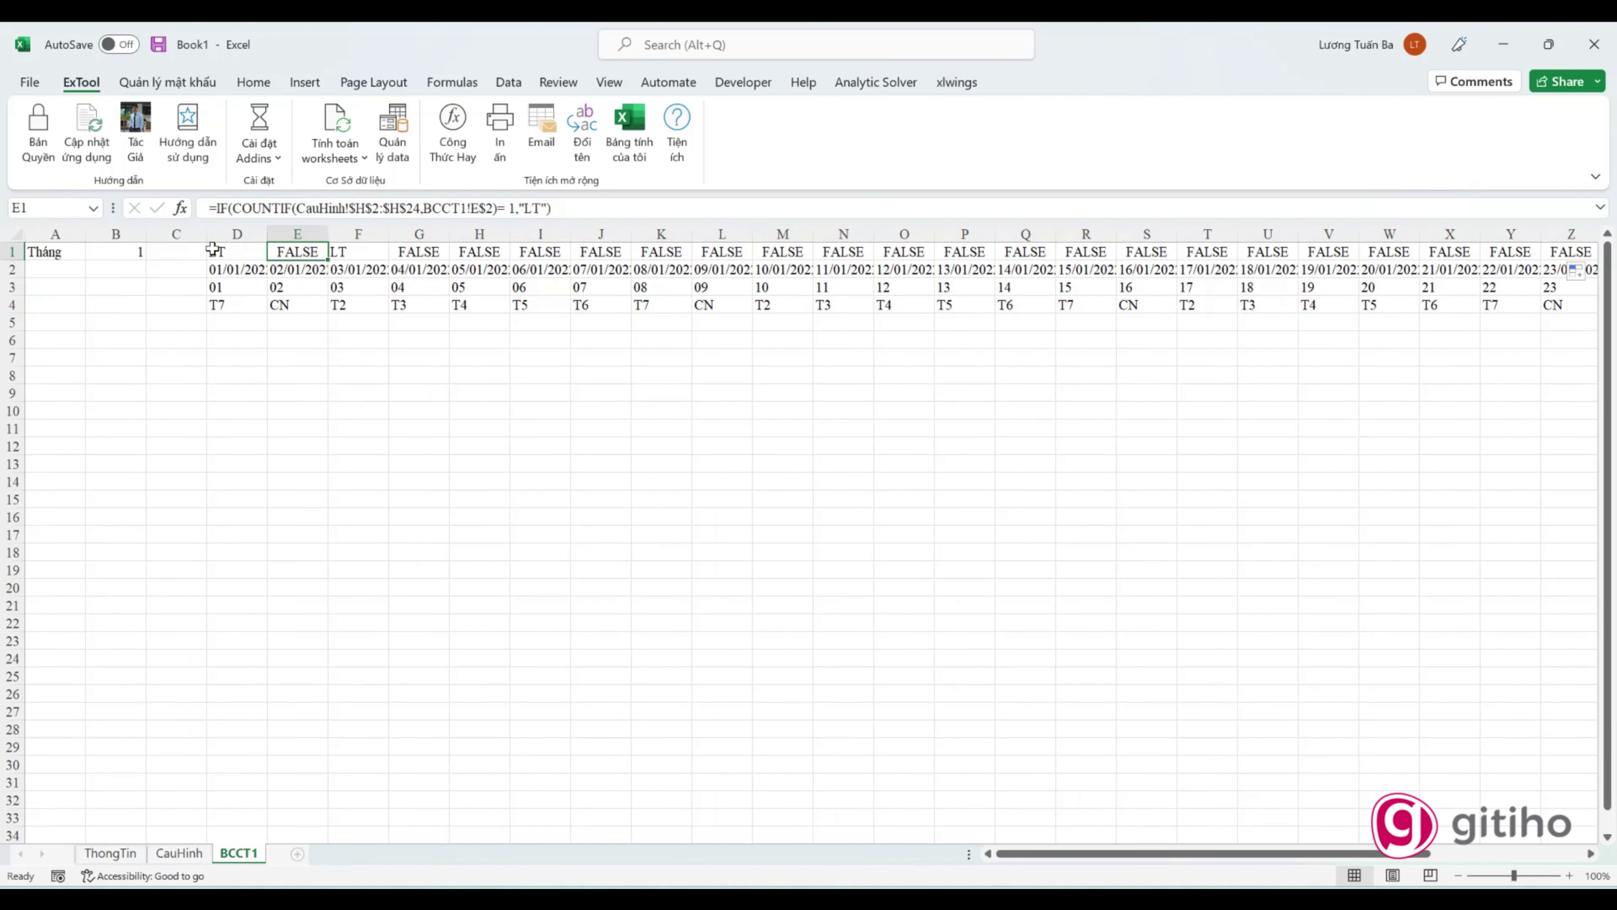
pyautogui.click(544, 208)
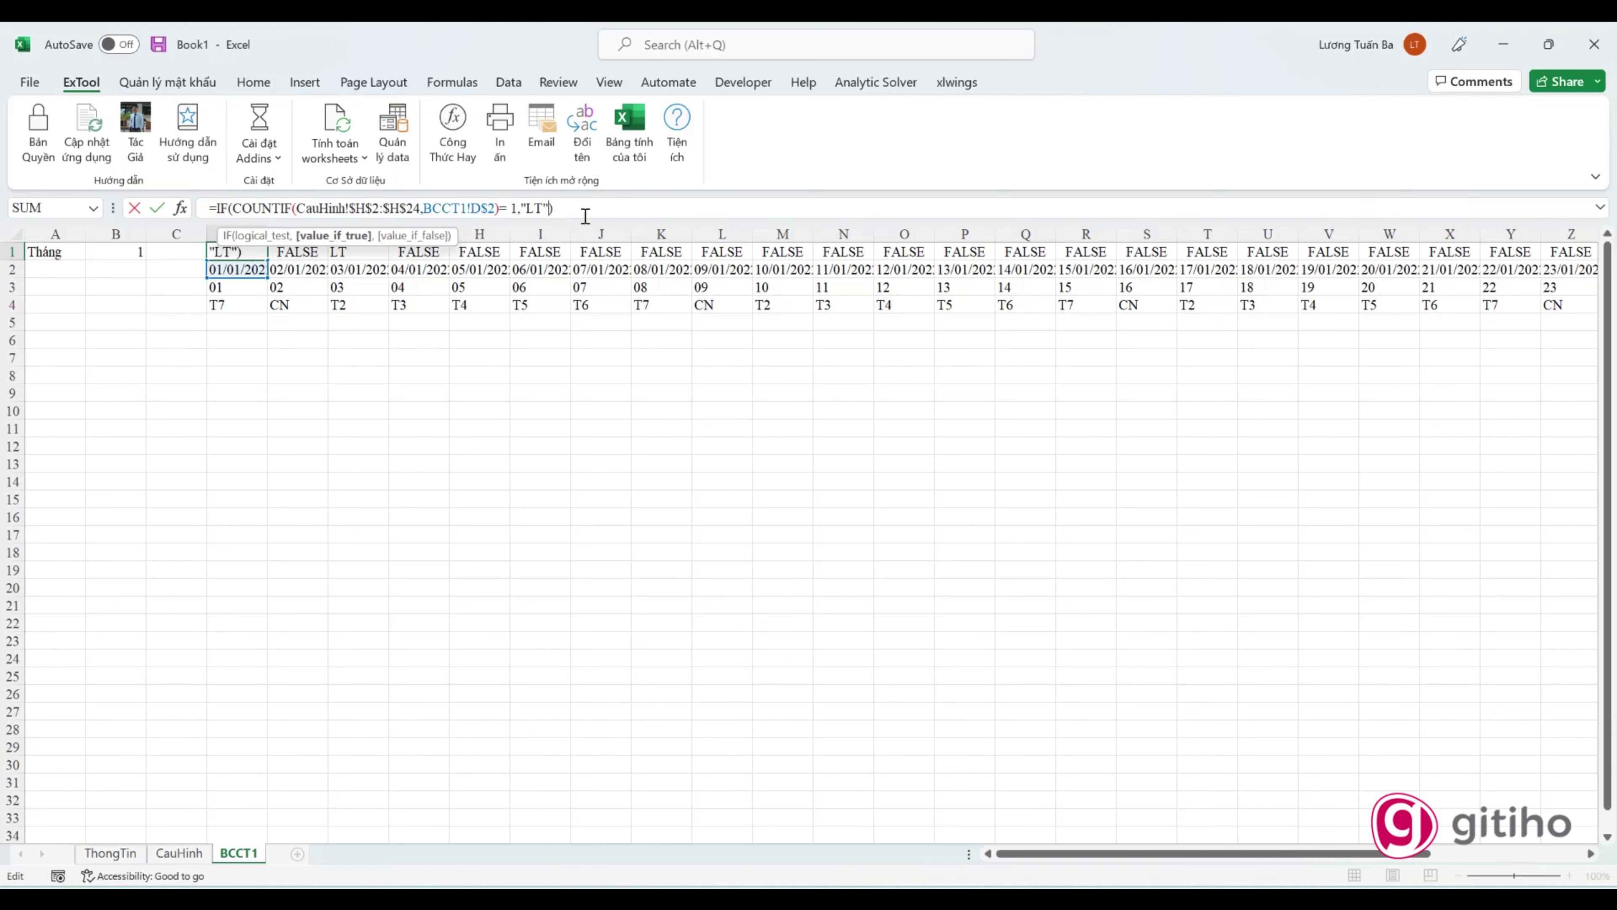
pyautogui.write(',""')
pyautogui.press('Return')
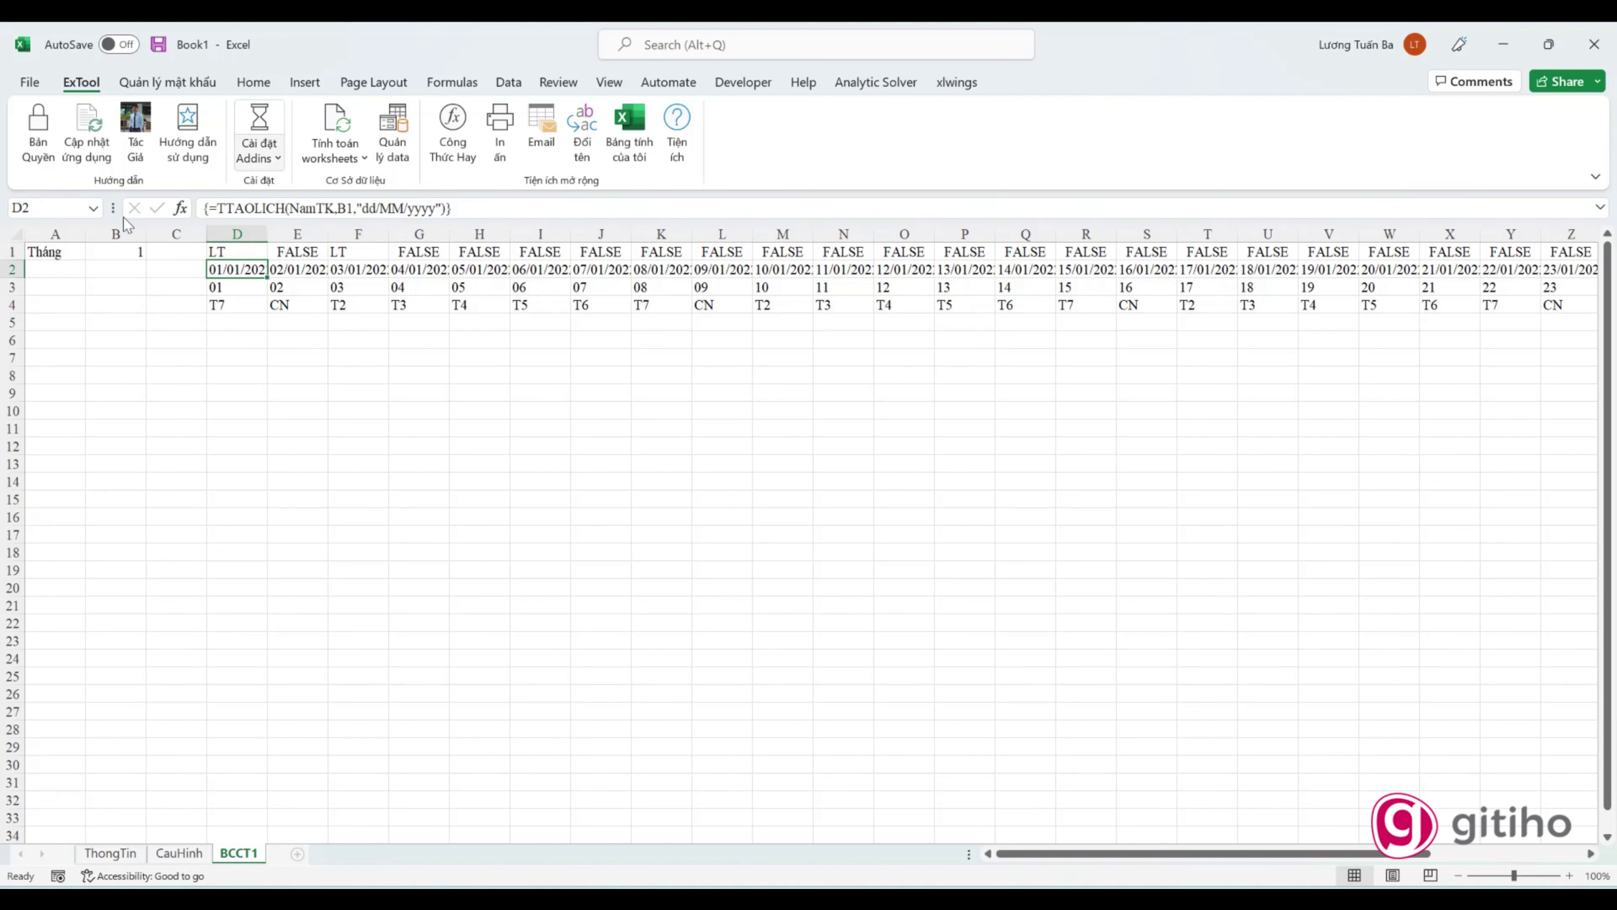
pyautogui.click(240, 248)
pyautogui.moveTo(272, 261); pyautogui.dragTo(1409, 366)
pyautogui.click(1451, 247)
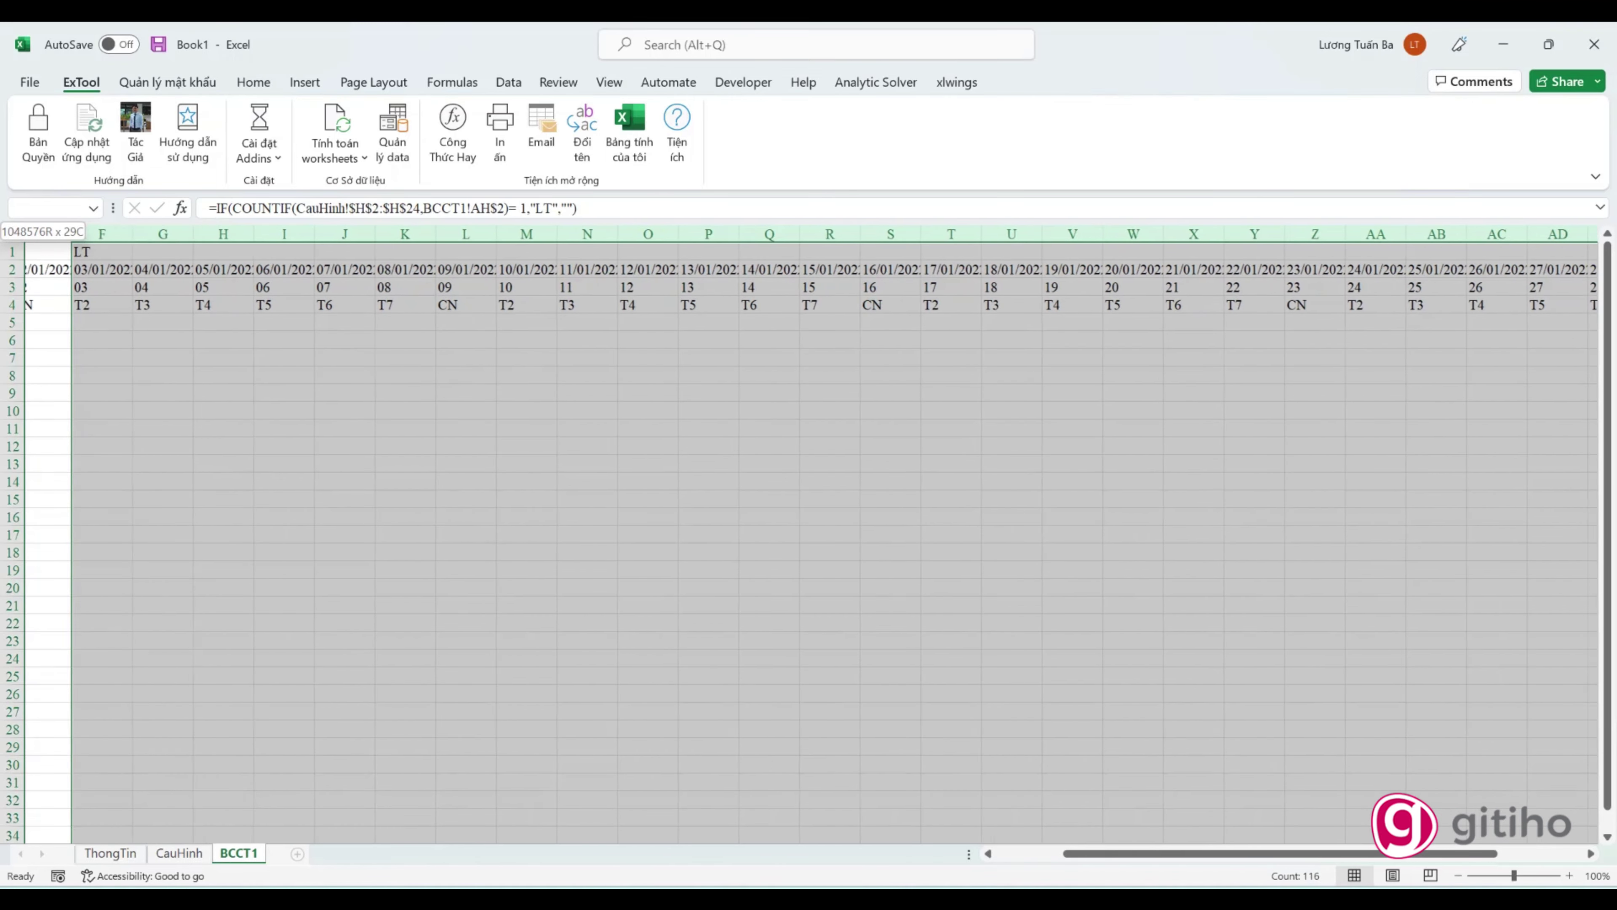
# Step: Narrow the day columns D through AH
pyautogui.moveTo(19, 233)
pyautogui.mouseDown()
pyautogui.moveTo(148, 180)
pyautogui.moveTo(233, 234)
pyautogui.mouseUp()
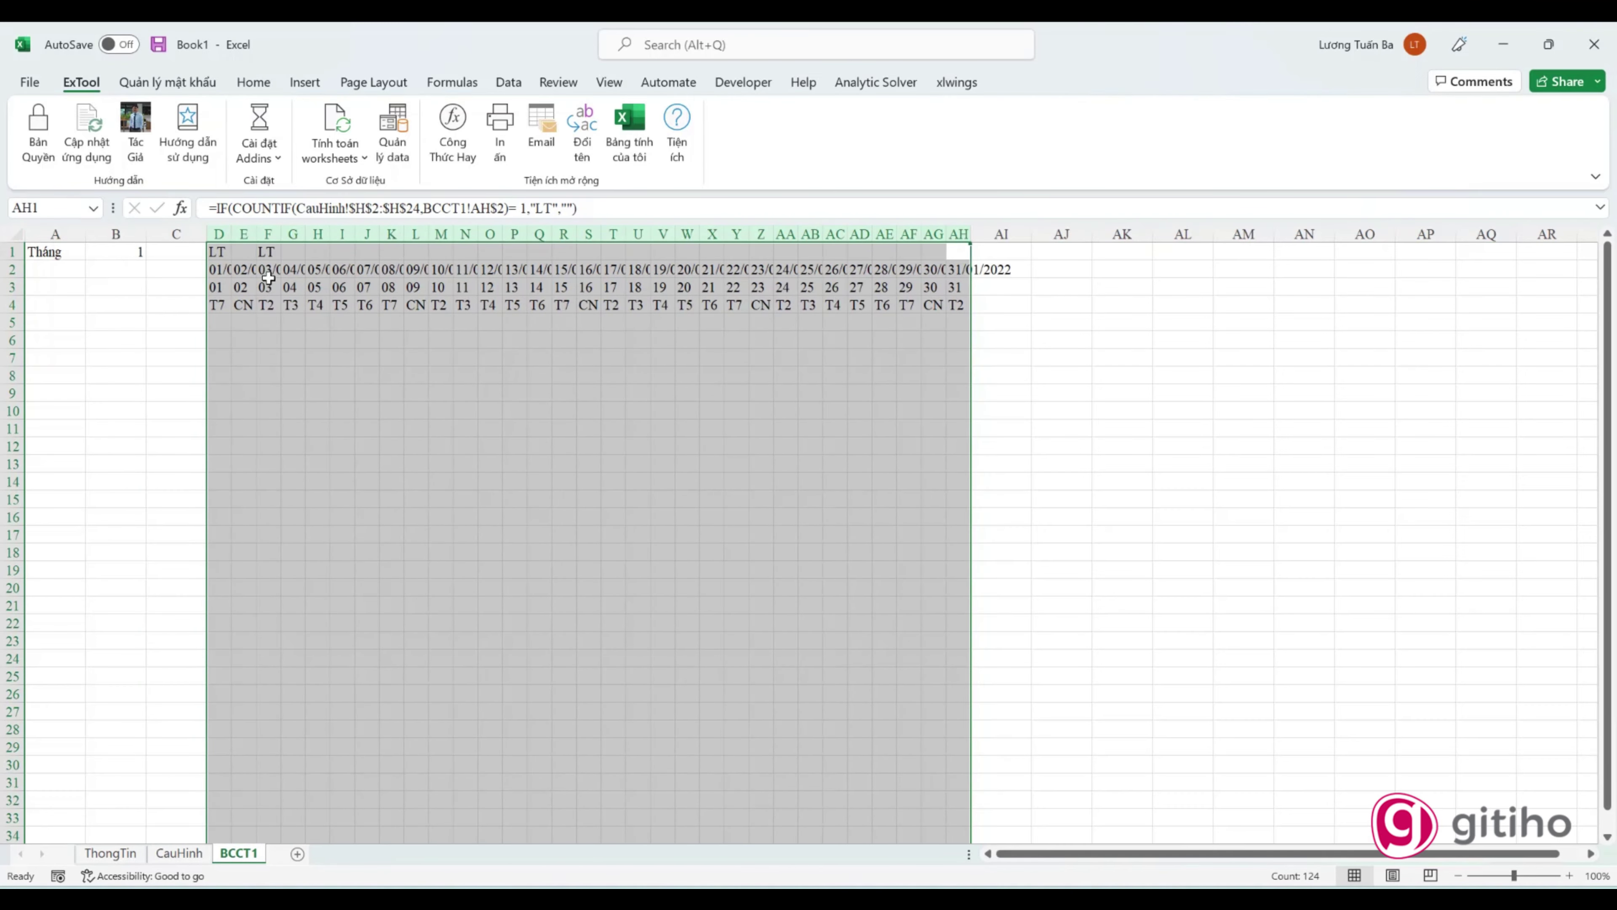
pyautogui.click(268, 287)
pyautogui.click(218, 269)
pyautogui.click(5, 270)
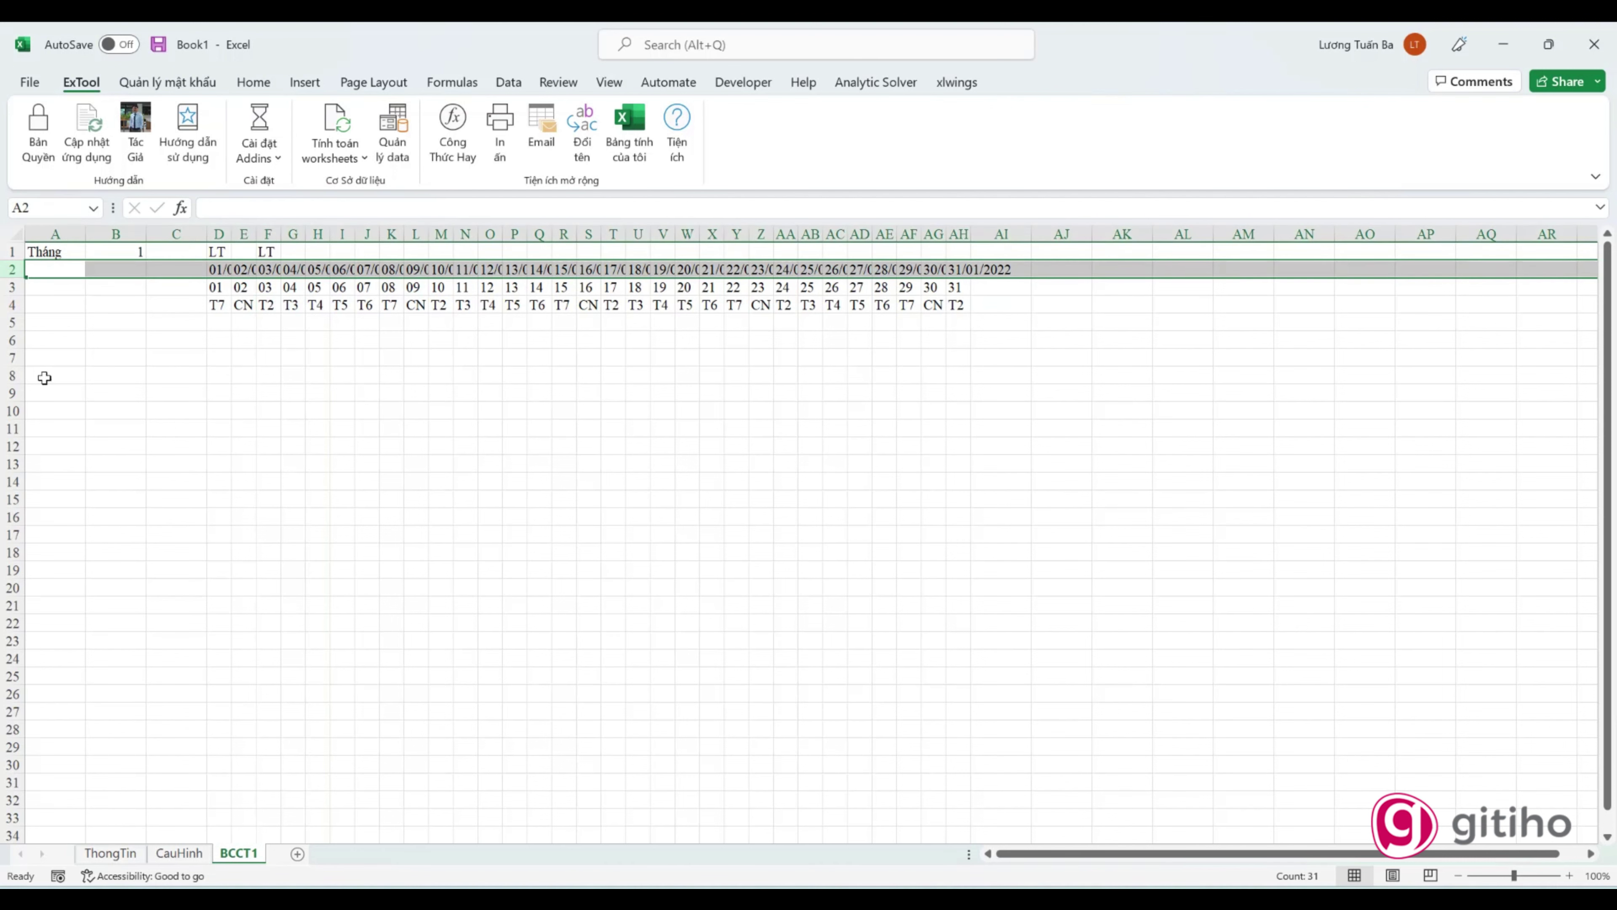
# Step: Hide the full-date row 2 and paste the clipboard into D1:F1
pyautogui.rightClick(16, 272)
pyautogui.click(68, 599)
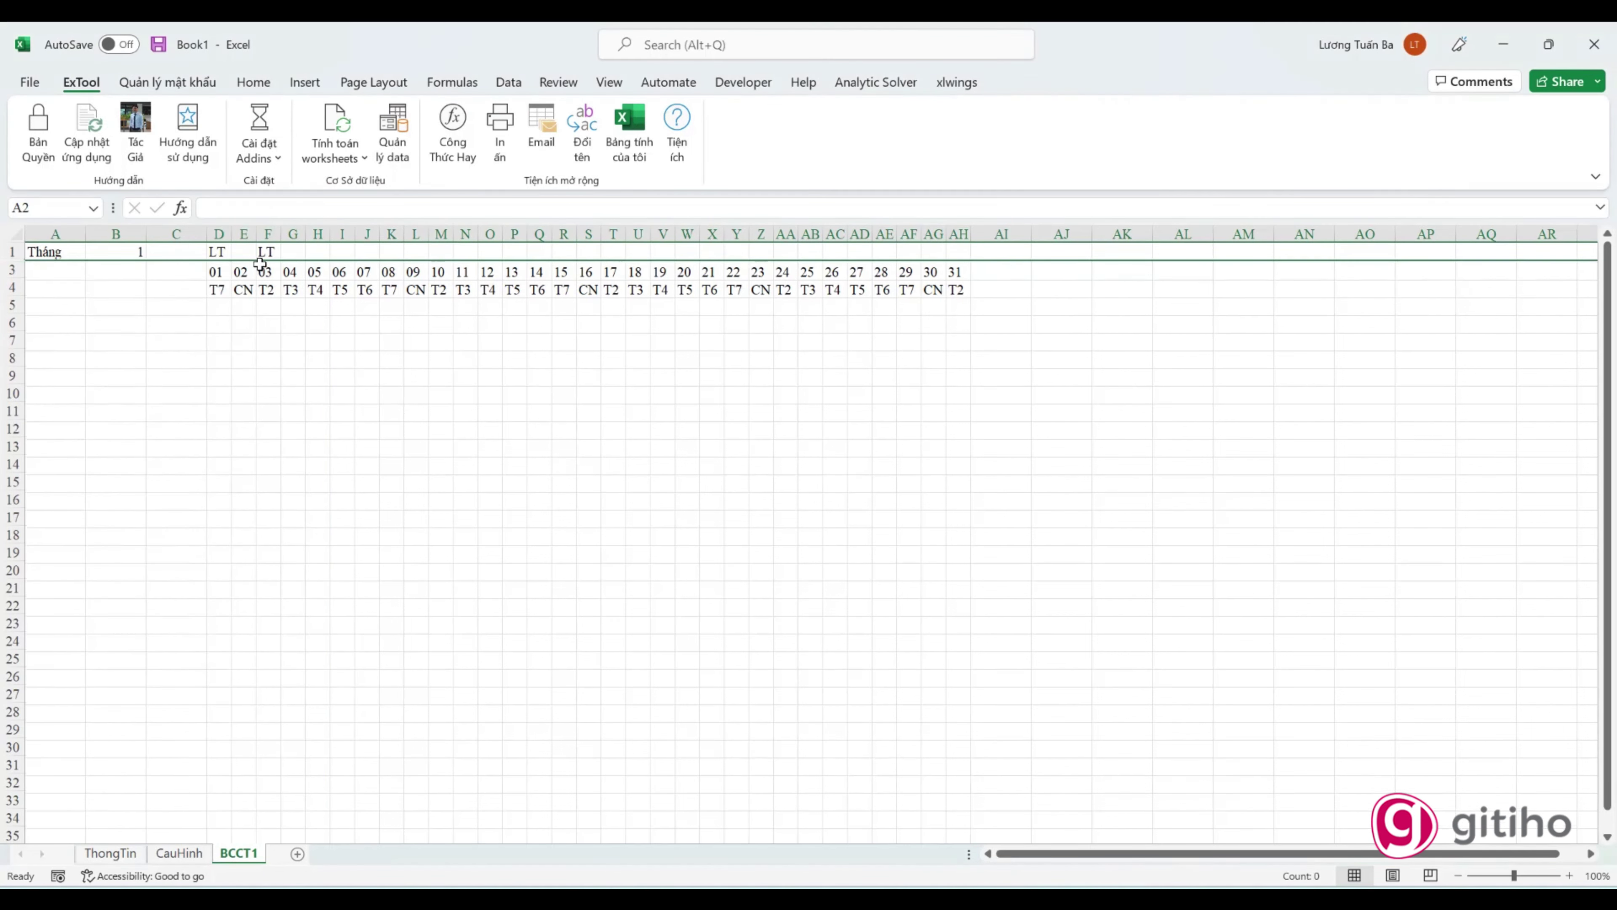
pyautogui.moveTo(216, 252); pyautogui.dragTo(268, 253)
pyautogui.hotkey('ctrl', 'v')
# Step: Bring up the formatting options, then select cells C3:C4 and row 3
pyautogui.click(253, 82)
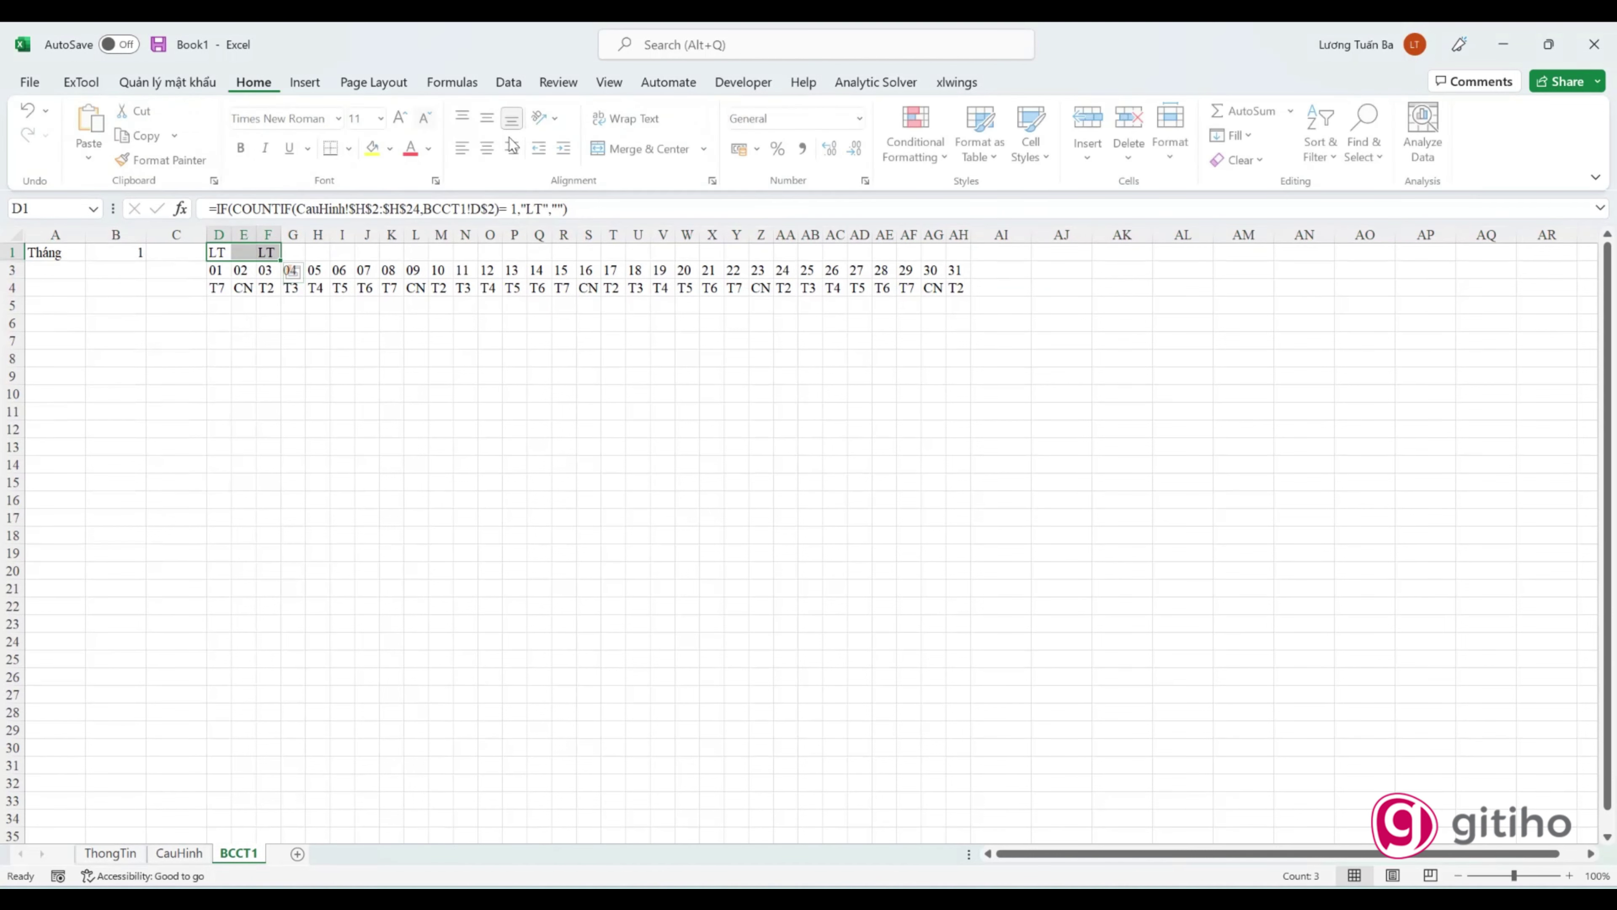
pyautogui.click(490, 341)
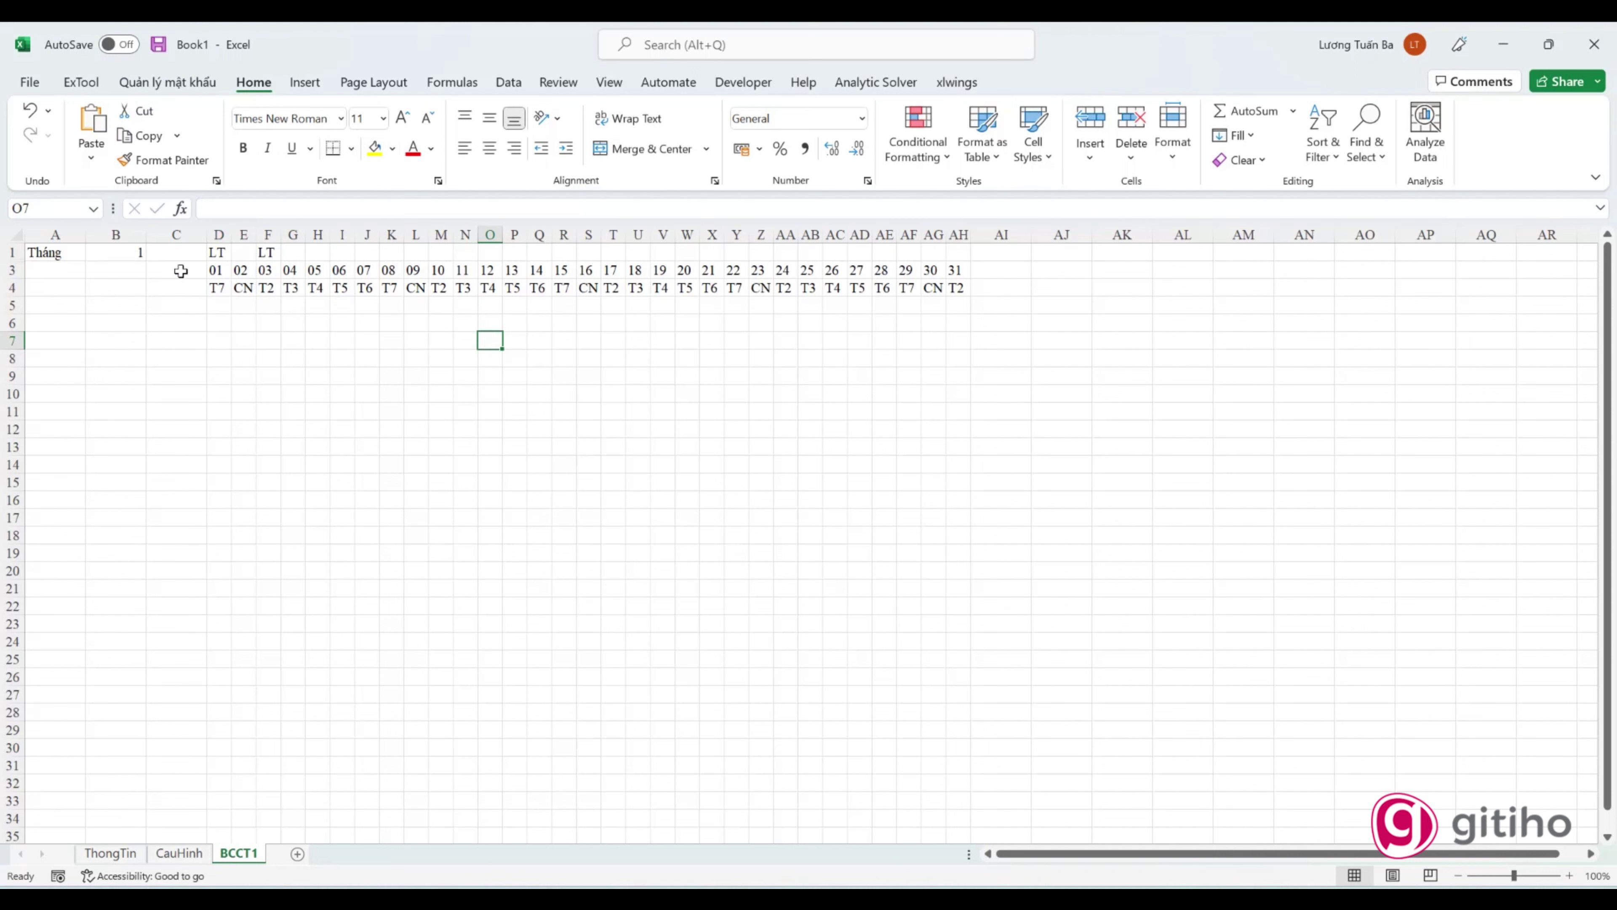
pyautogui.moveTo(179, 271); pyautogui.dragTo(179, 287)
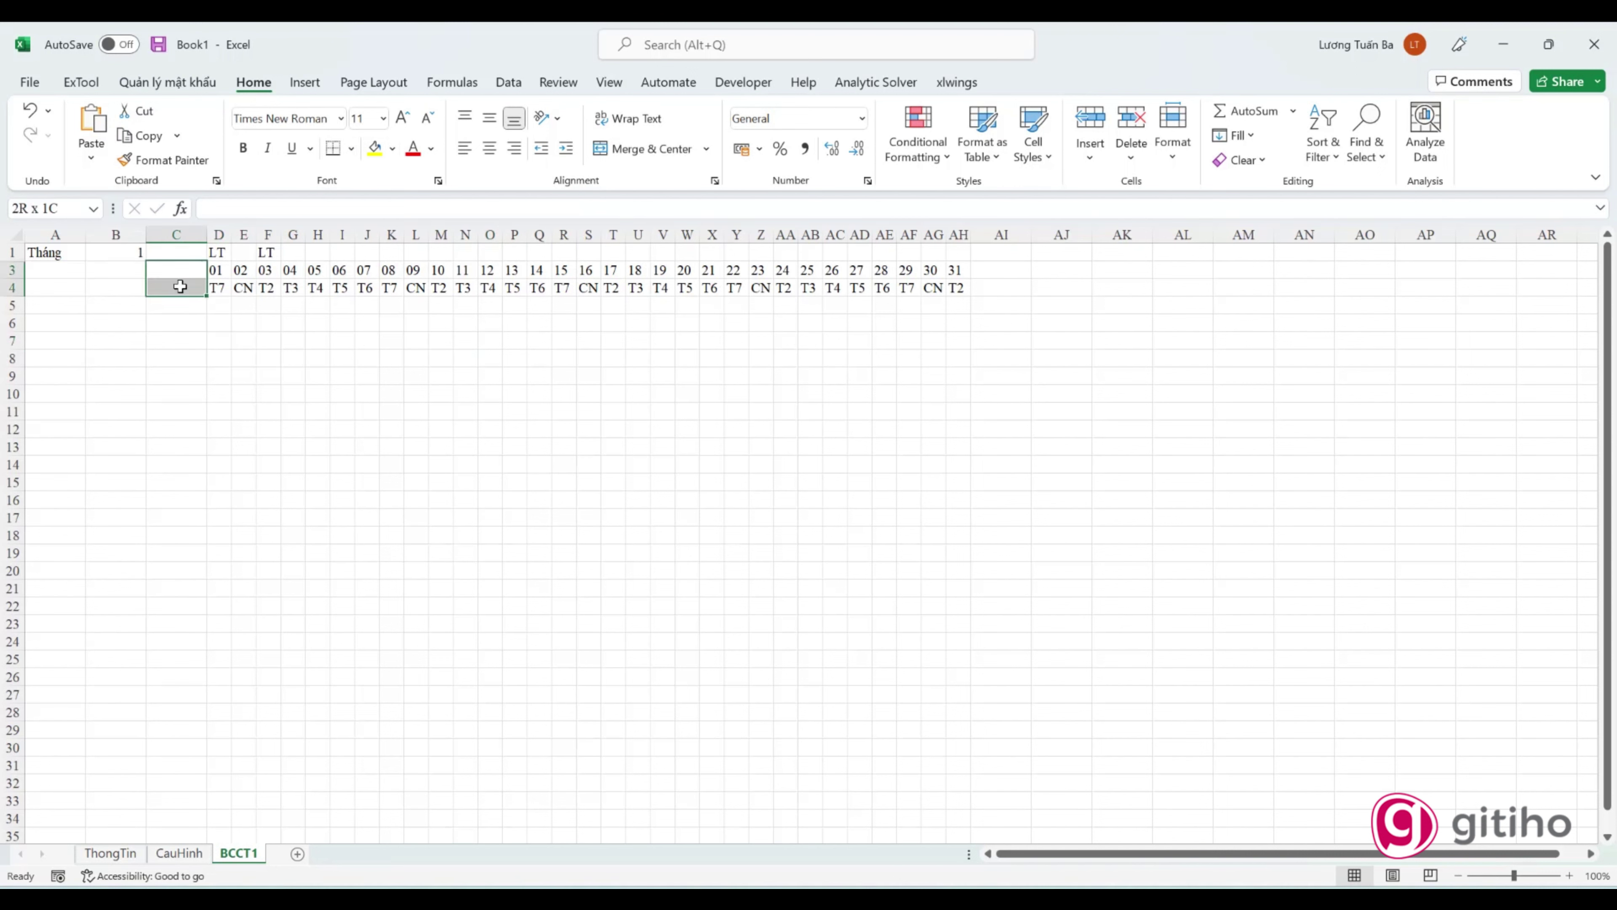
pyautogui.click(11, 270)
# Step: Insert a blank row 3 and merge D3:AH3 across the day columns
pyautogui.rightClick(13, 270)
pyautogui.click(58, 465)
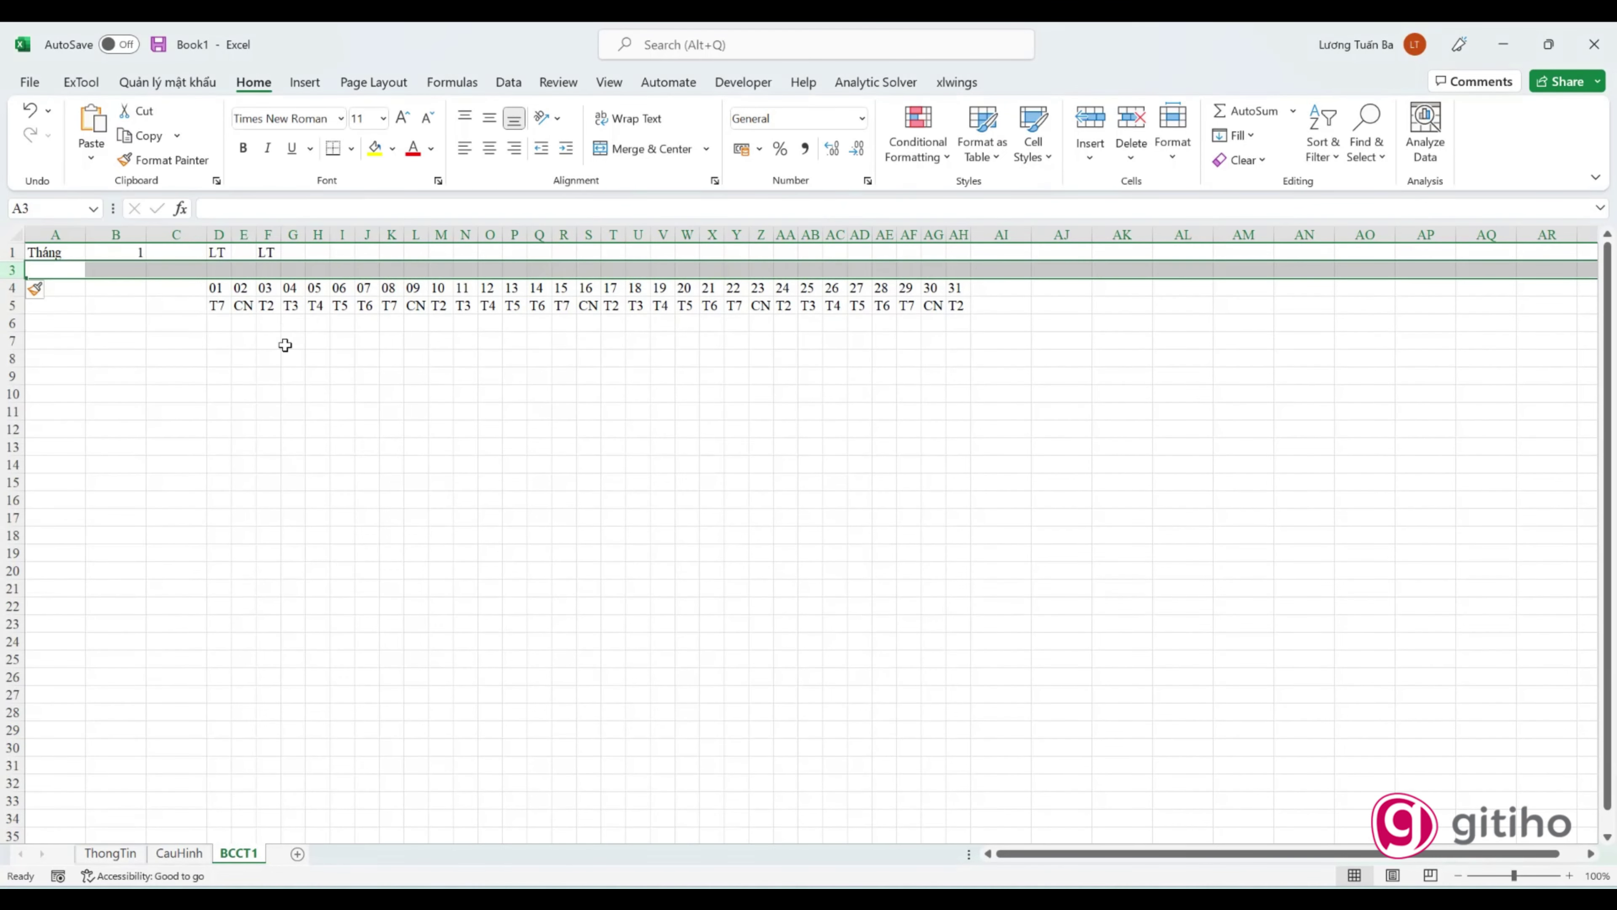
pyautogui.moveTo(219, 269); pyautogui.dragTo(958, 271)
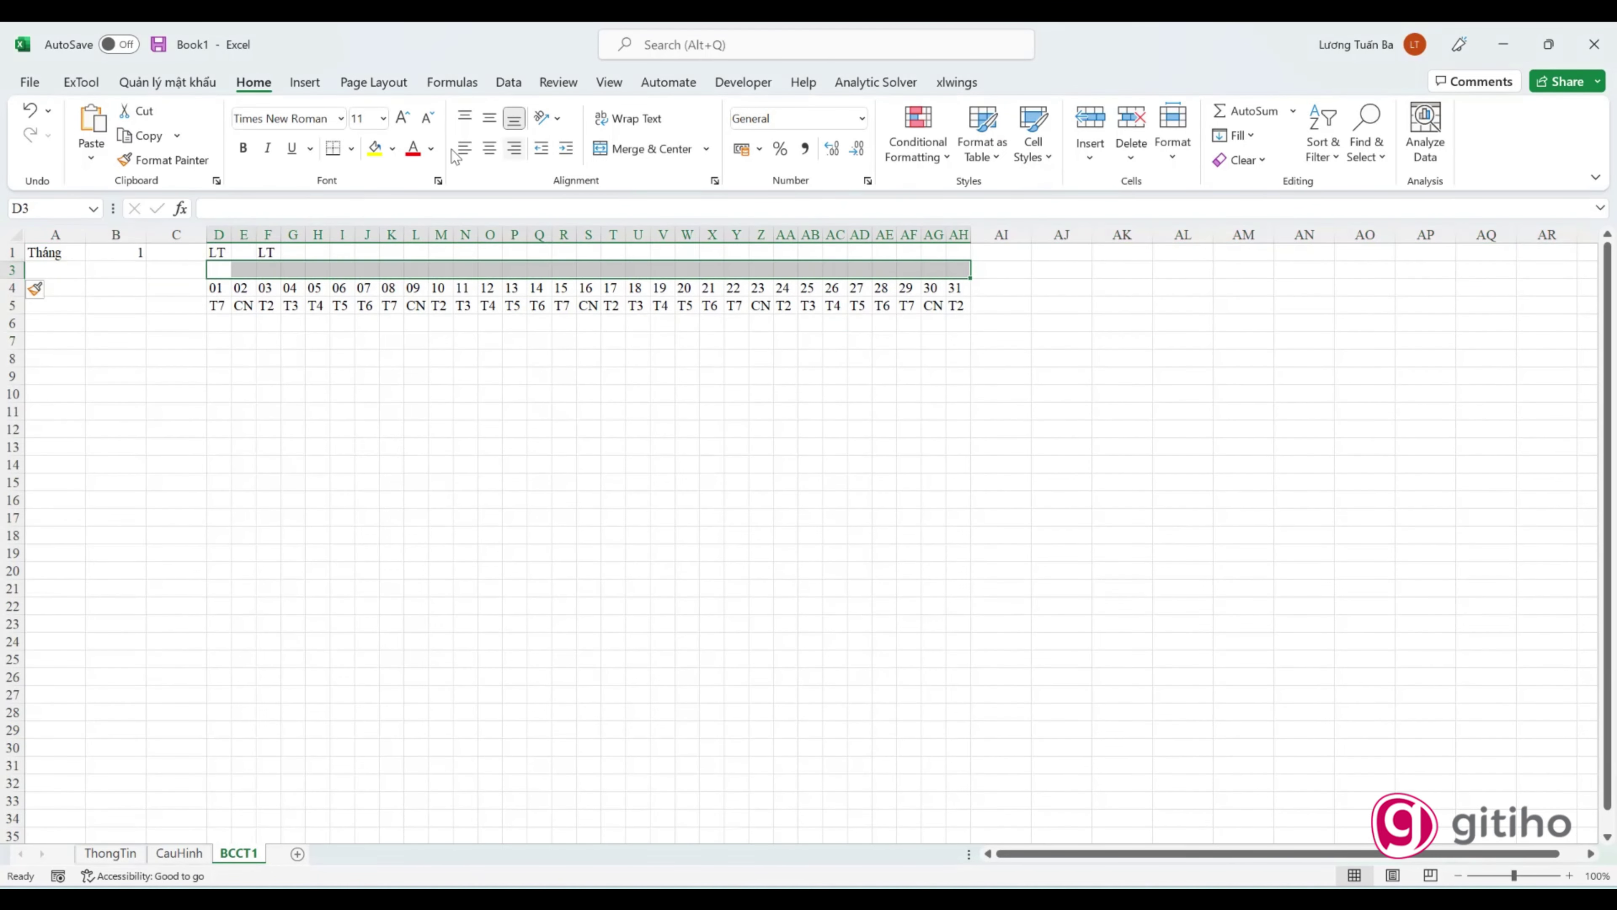
pyautogui.click(600, 154)
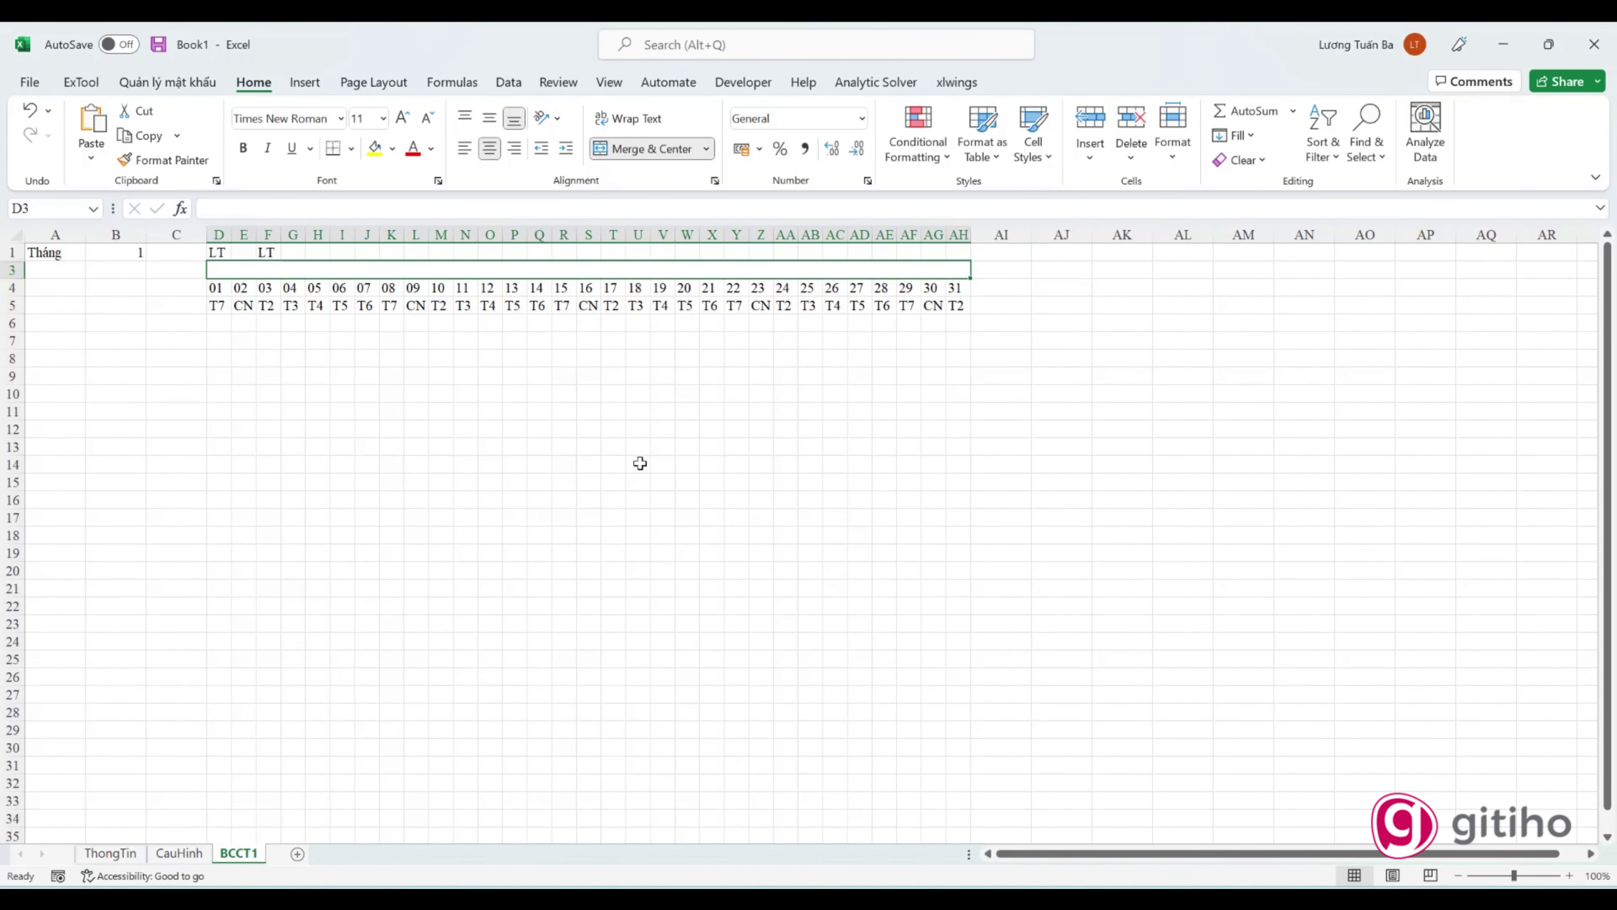
# Step: Type the title 'Ngày trong tháng' into the merged D3 cell
pyautogui.write('sqSV')
pyautogui.press('BackSpace')
pyautogui.press('BackSpace')
pyautogui.press('BackSpace')
pyautogui.press('BackSpace')
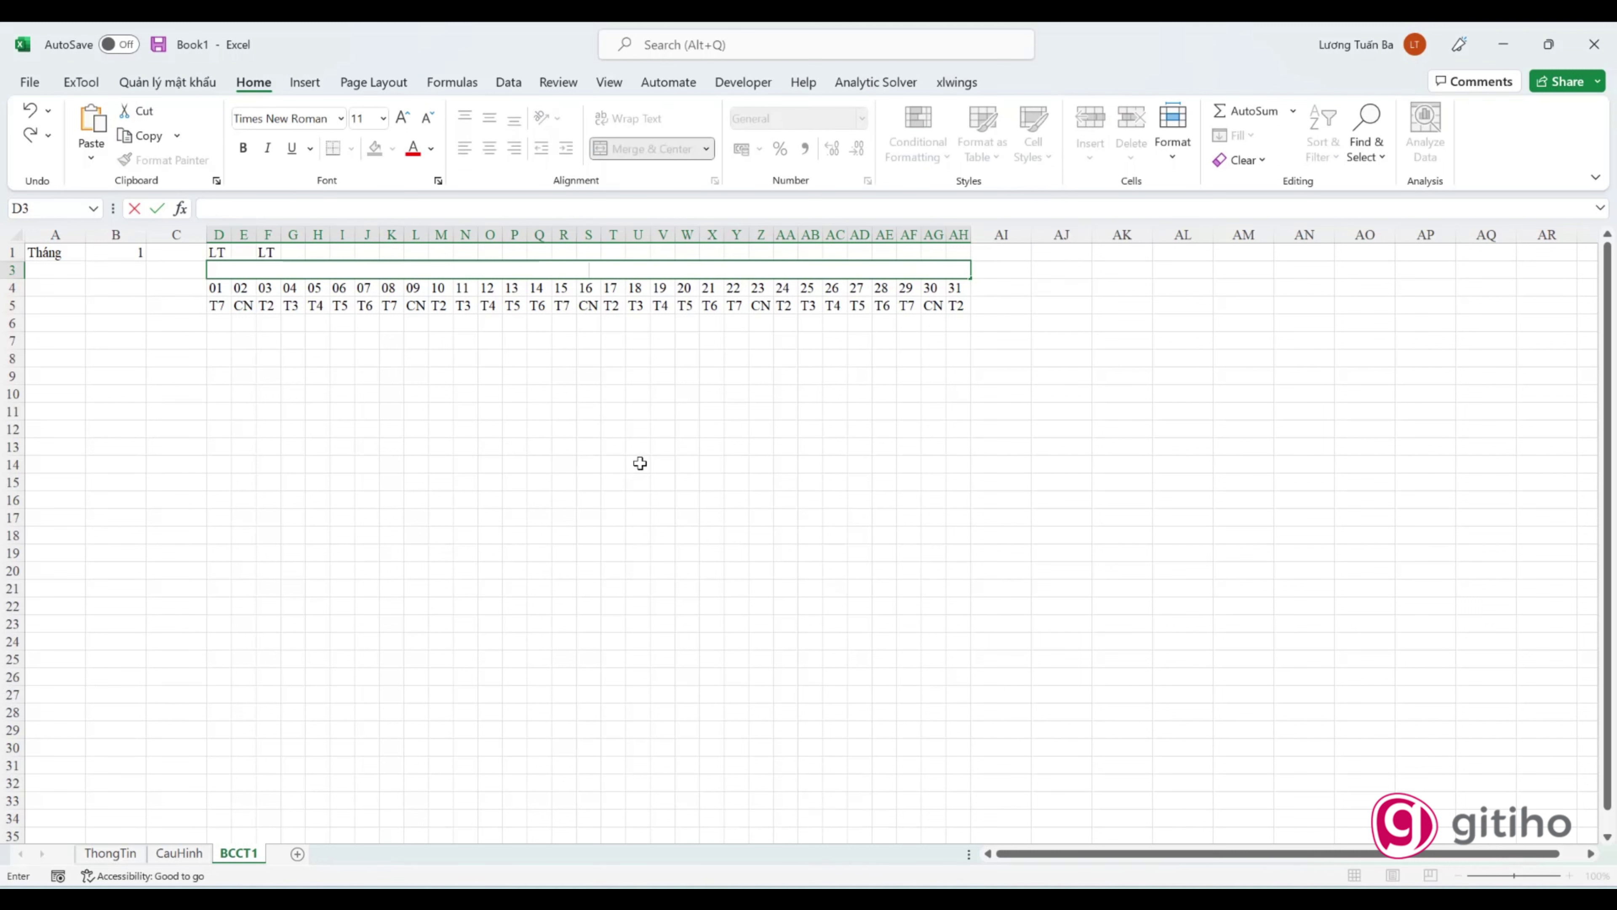
pyautogui.write('ngÀY')
pyautogui.press('BackSpace')
pyautogui.press('BackSpace')
pyautogui.press('BackSpace')
pyautogui.write('N')
pyautogui.press('capslock')
pyautogui.write('gày trong tha')
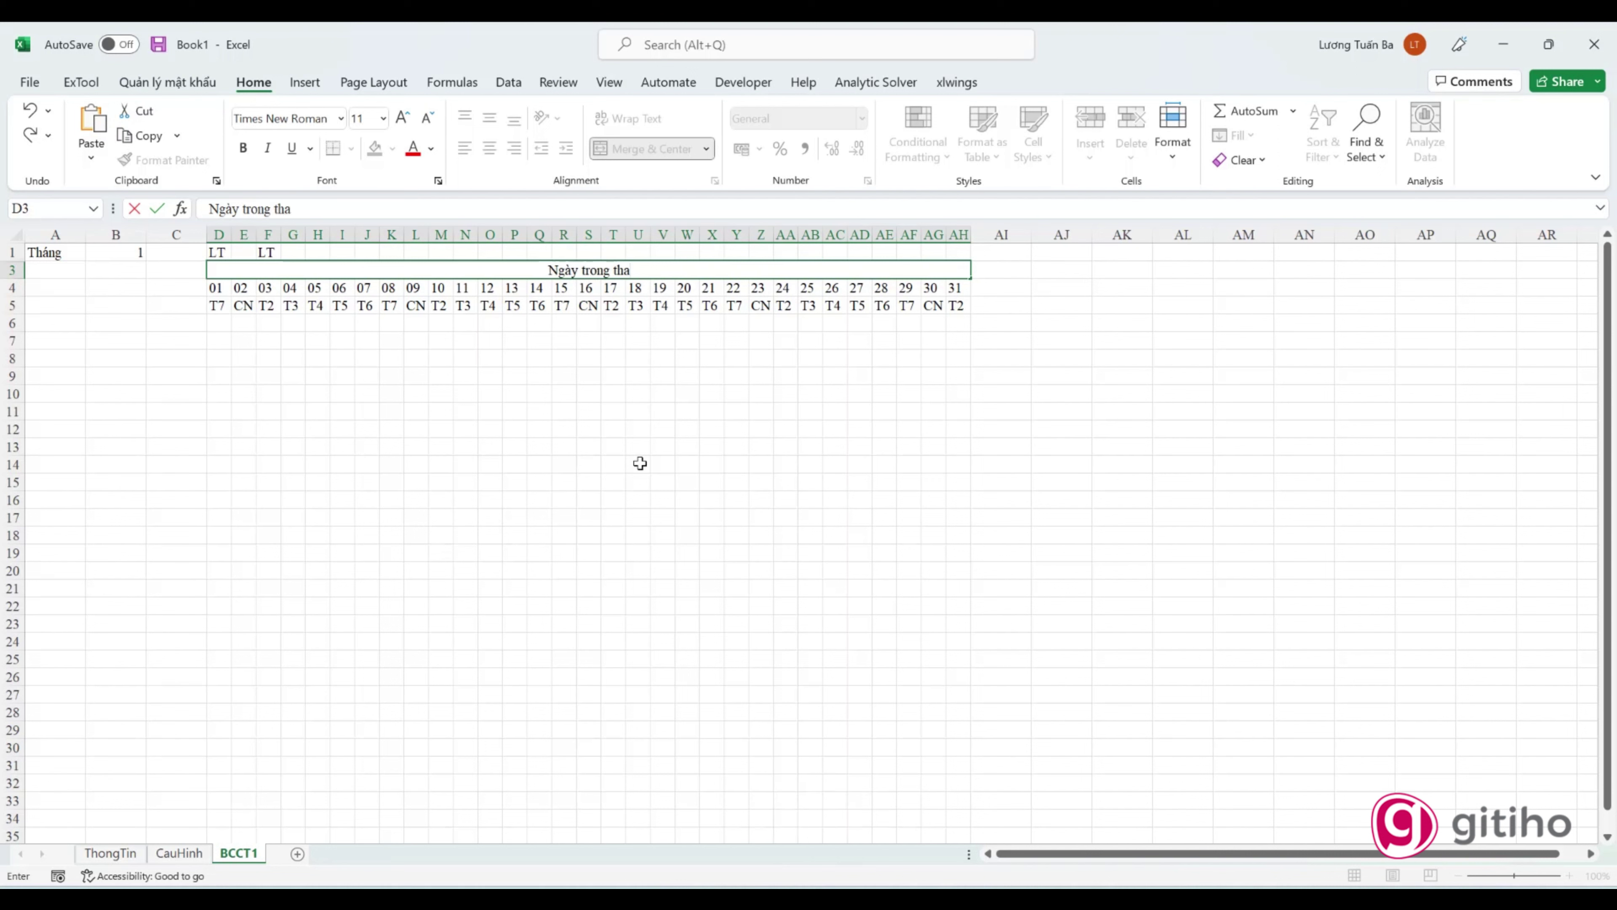
pyautogui.write('ng')
pyautogui.press('BackSpace')
pyautogui.press('BackSpace')
pyautogui.write('ng')
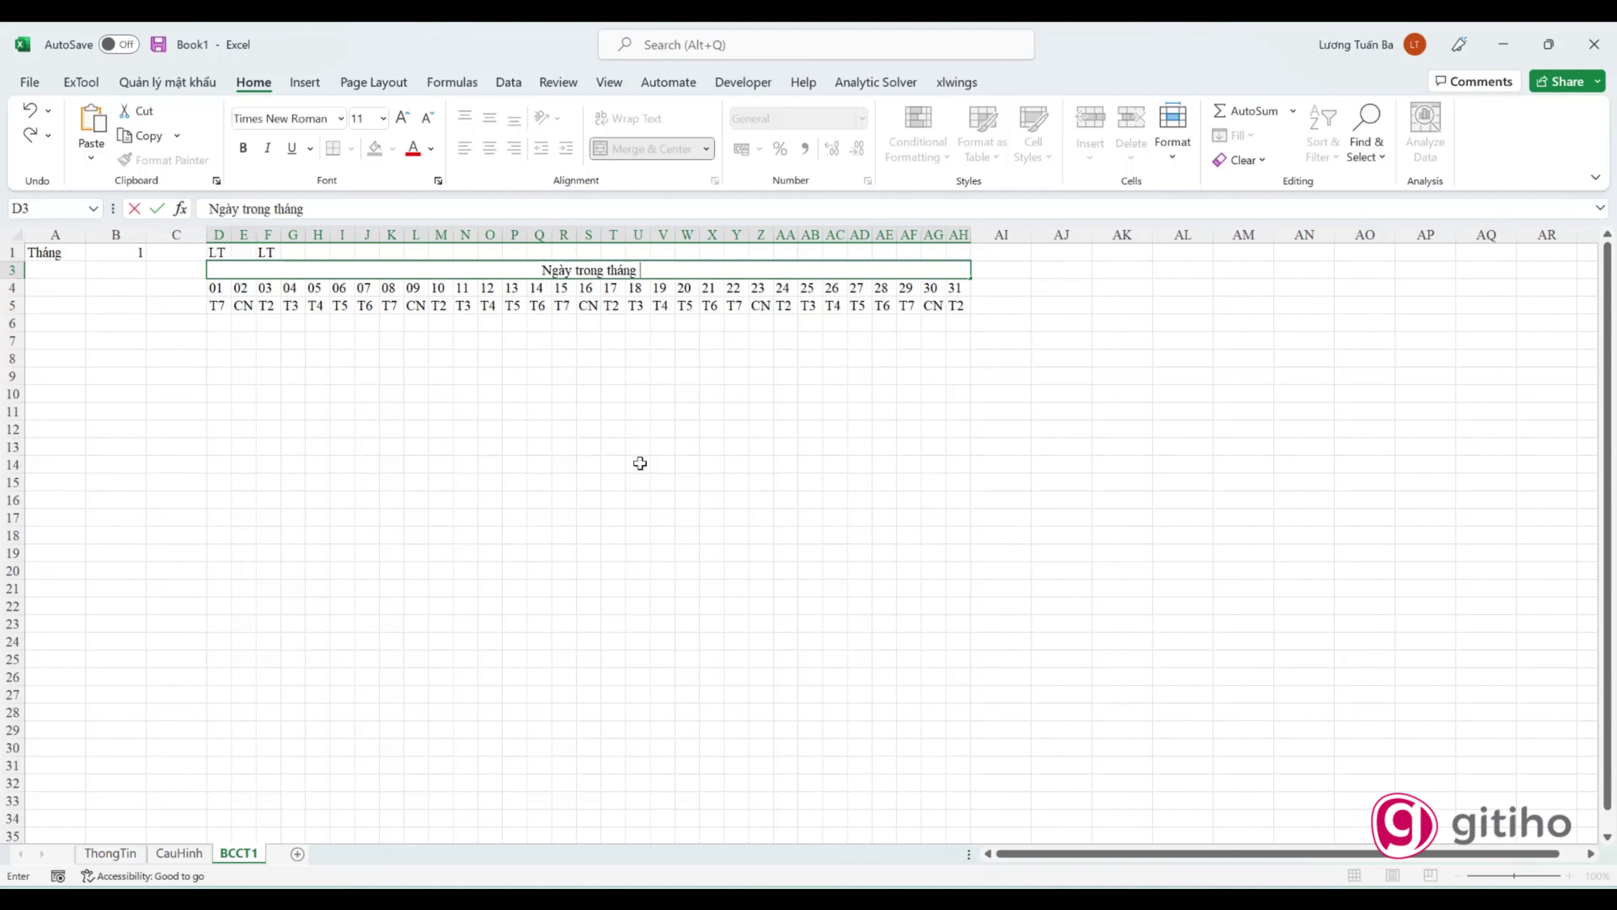
pyautogui.press('Return')
# Step: Turn the title into the formula ="Ngày trong tháng " & TEXT(B1,"00"), showing 01
pyautogui.click(571, 271)
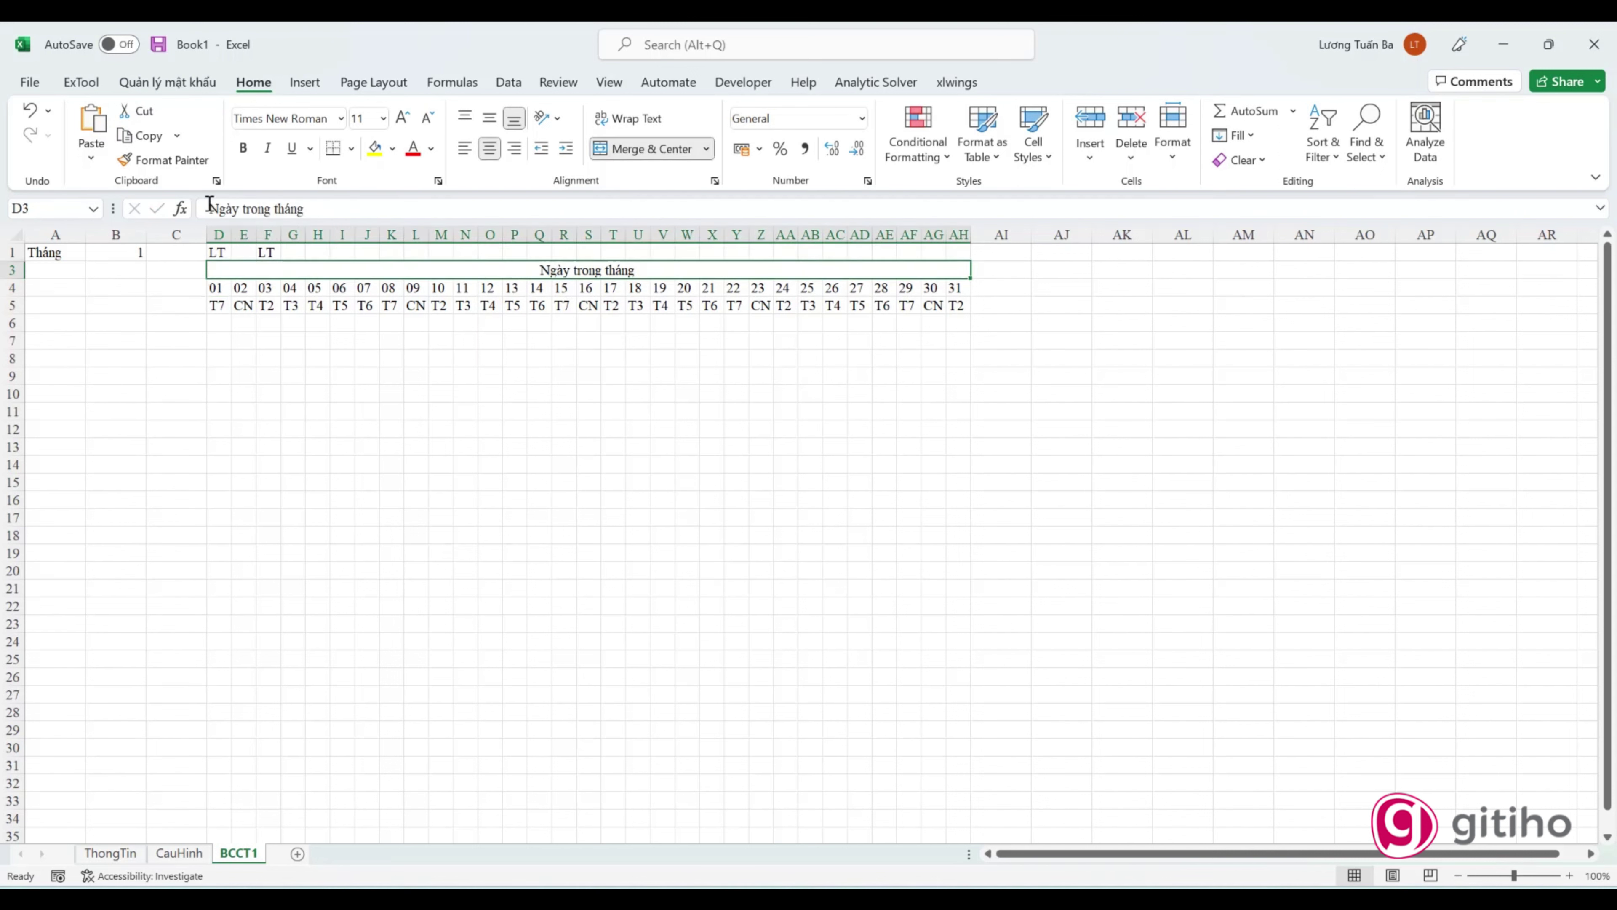
pyautogui.click(405, 210)
pyautogui.press('Home')
pyautogui.write('="')
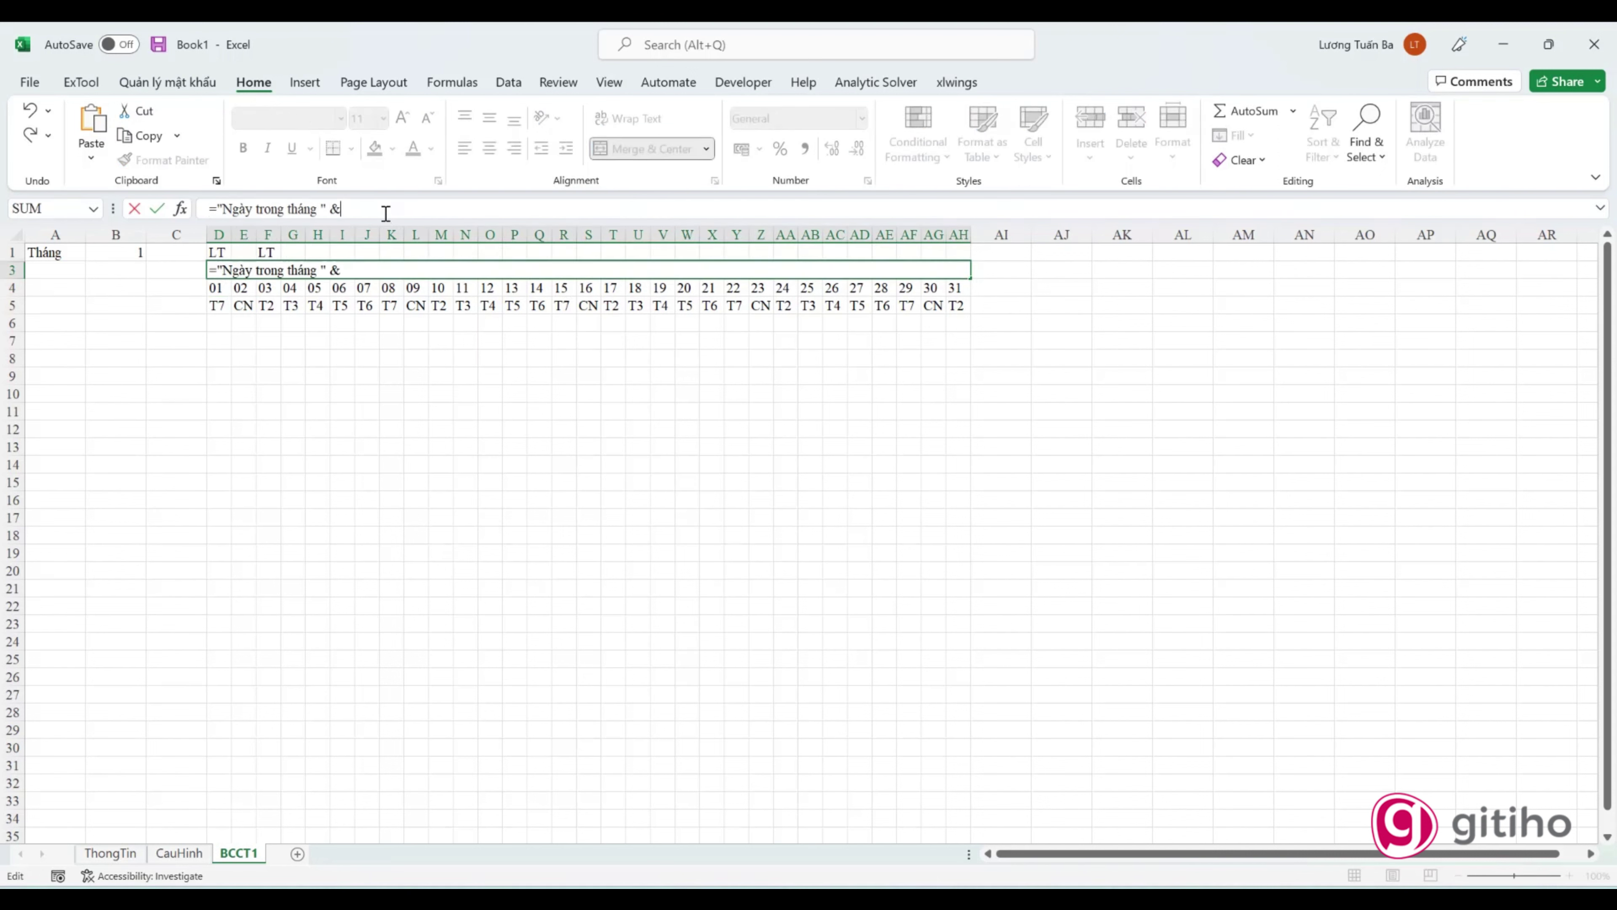
pyautogui.click(116, 253)
pyautogui.press('Return')
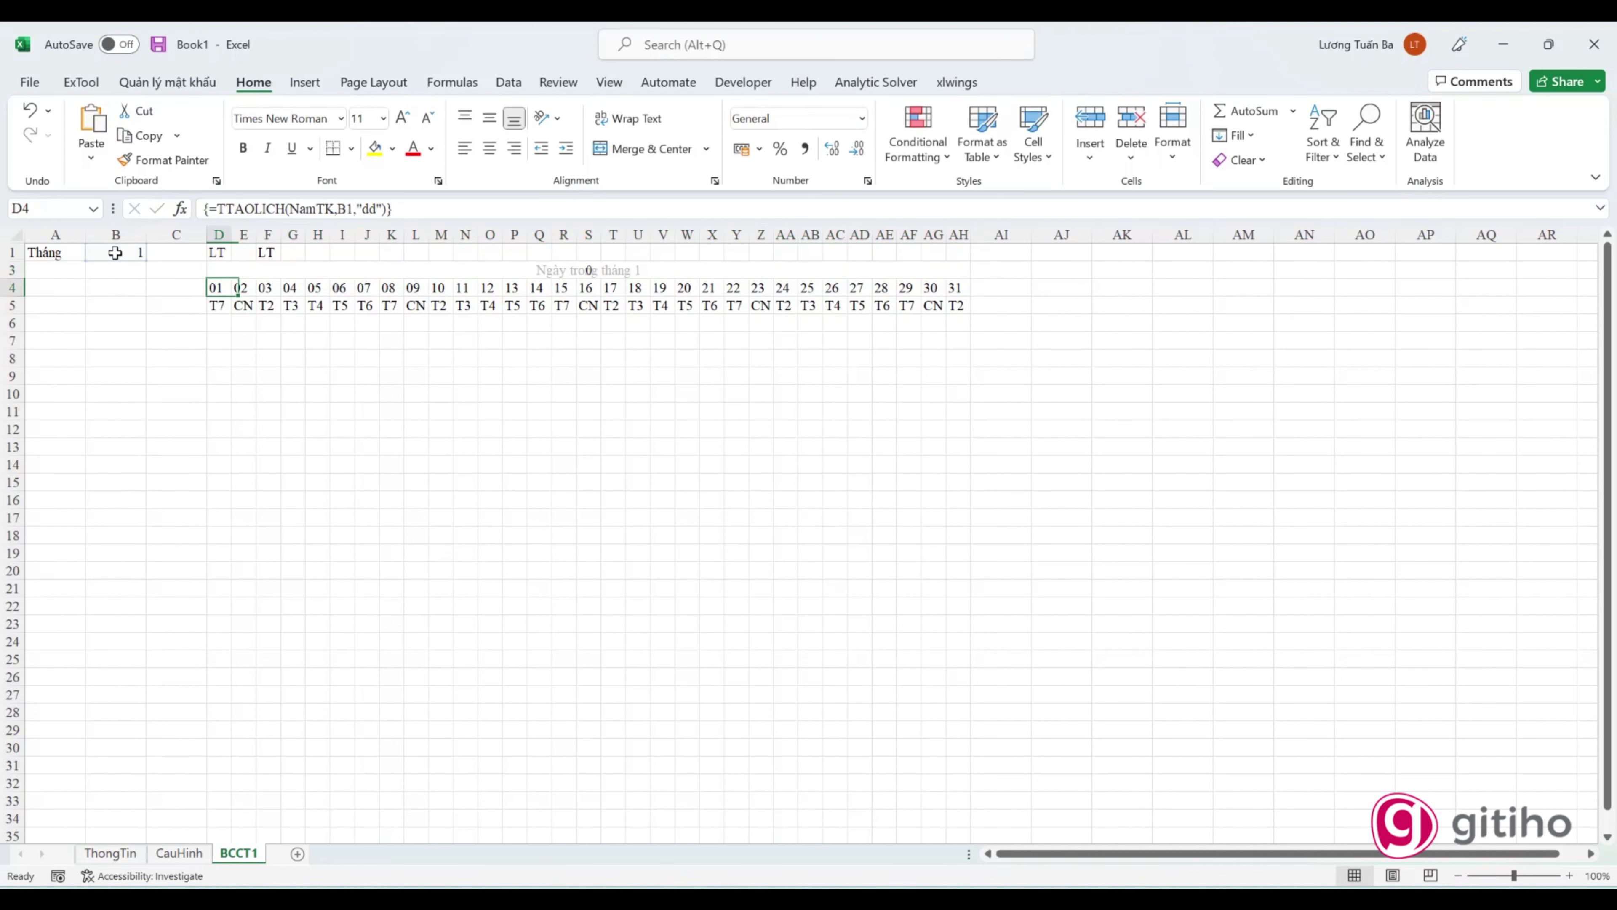
pyautogui.click(629, 268)
pyautogui.click(346, 208)
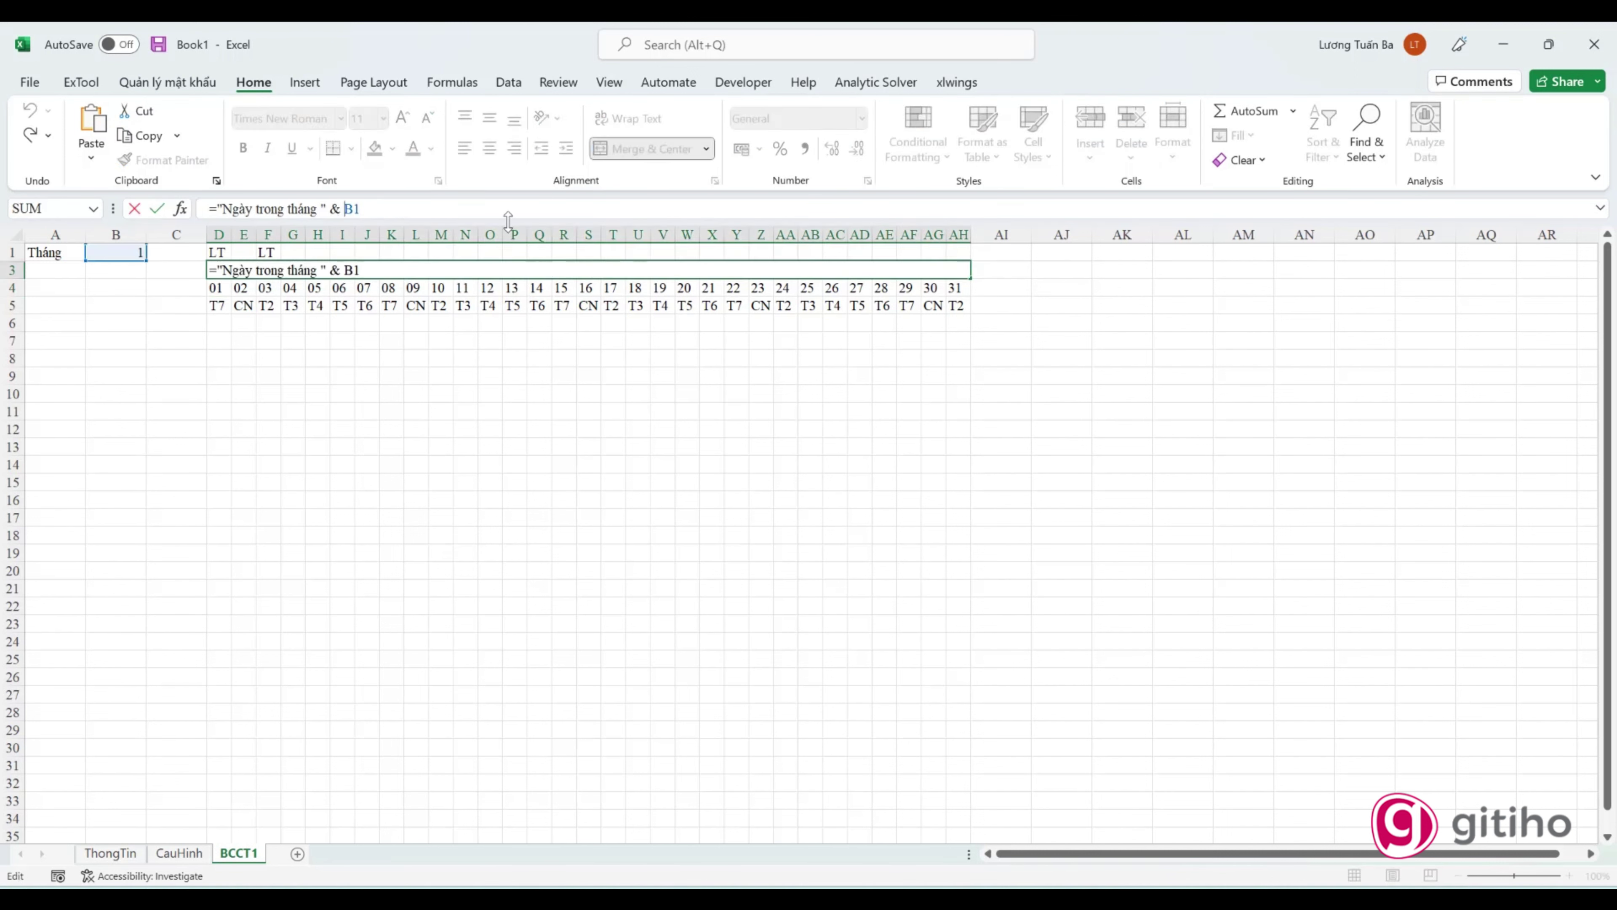
pyautogui.write('TEXT(B1')
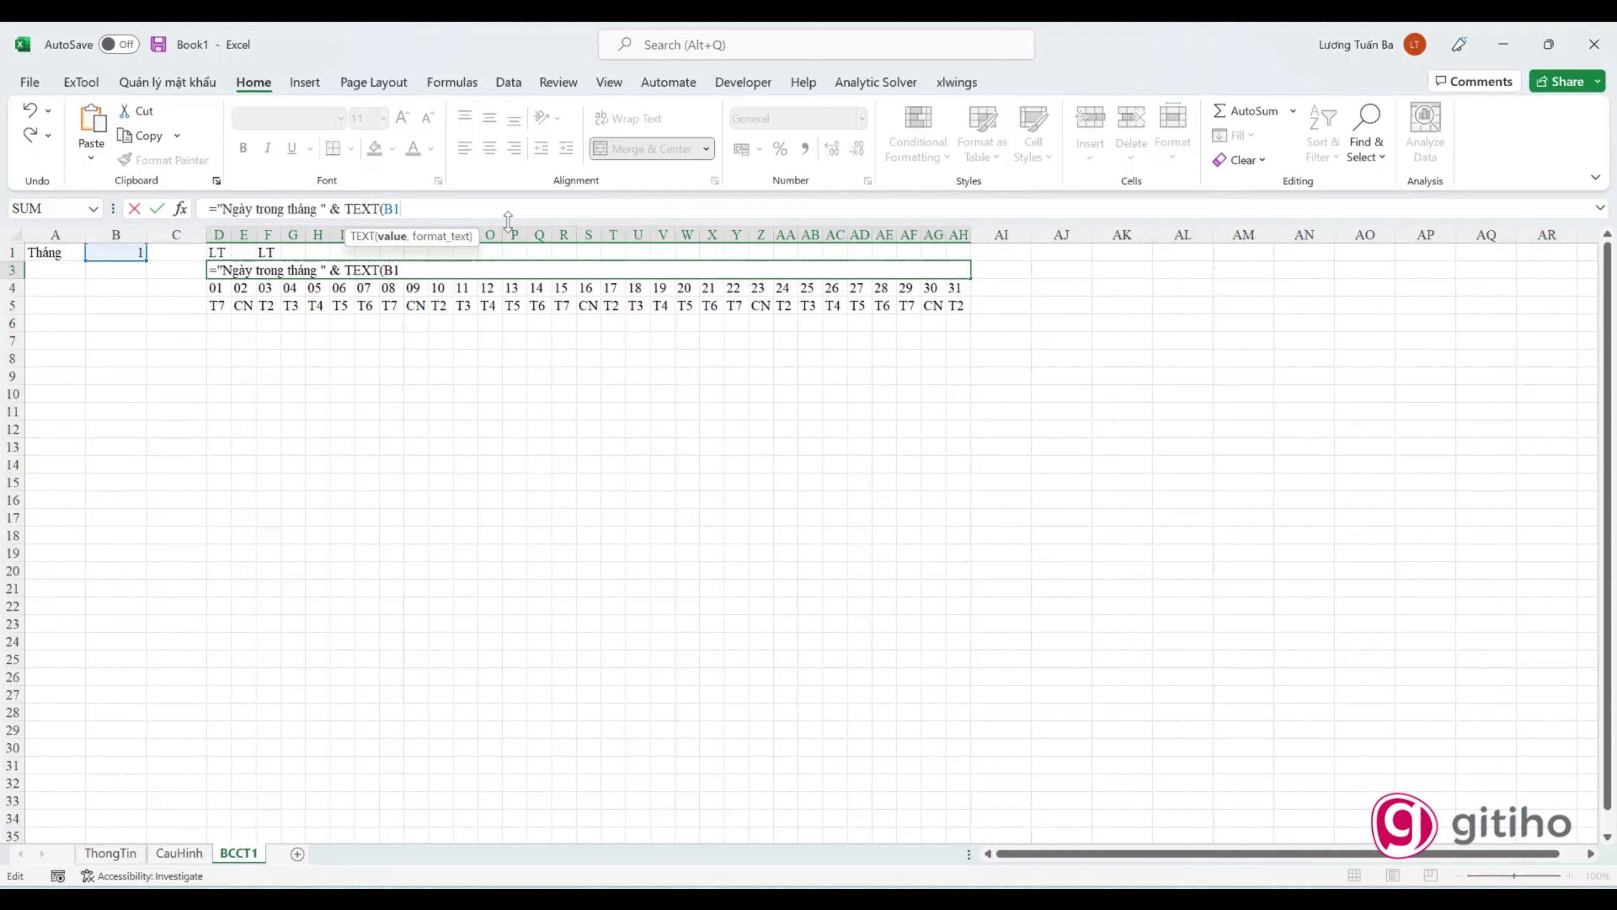
pyautogui.write(',"00"')
pyautogui.write(')')
pyautogui.press('Return')
pyautogui.click(554, 271)
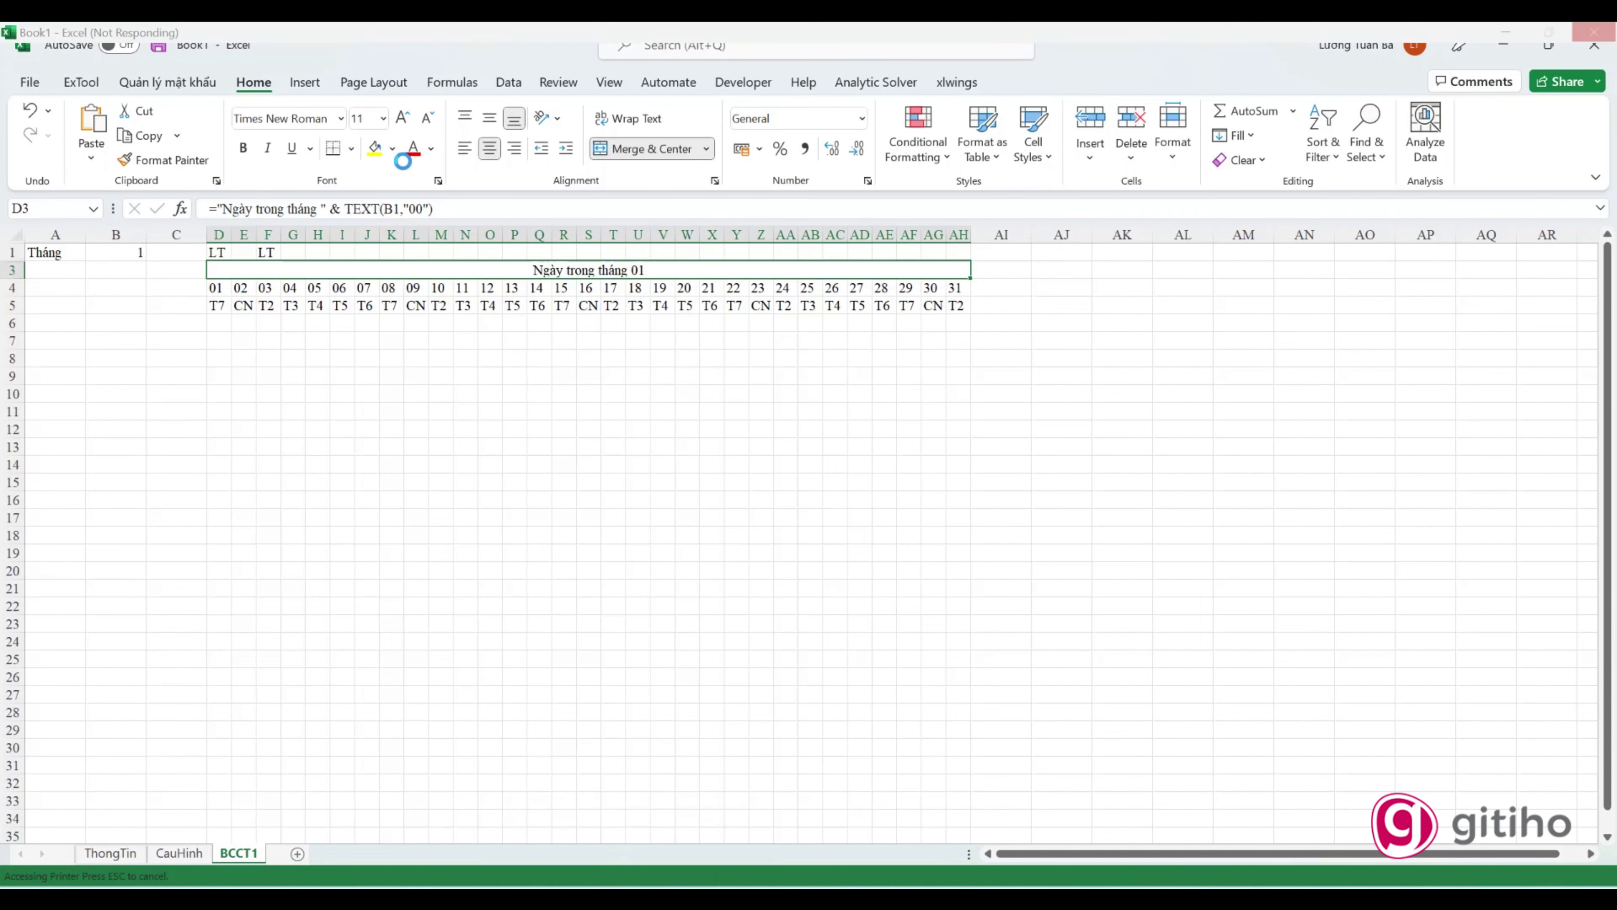
pyautogui.click(490, 375)
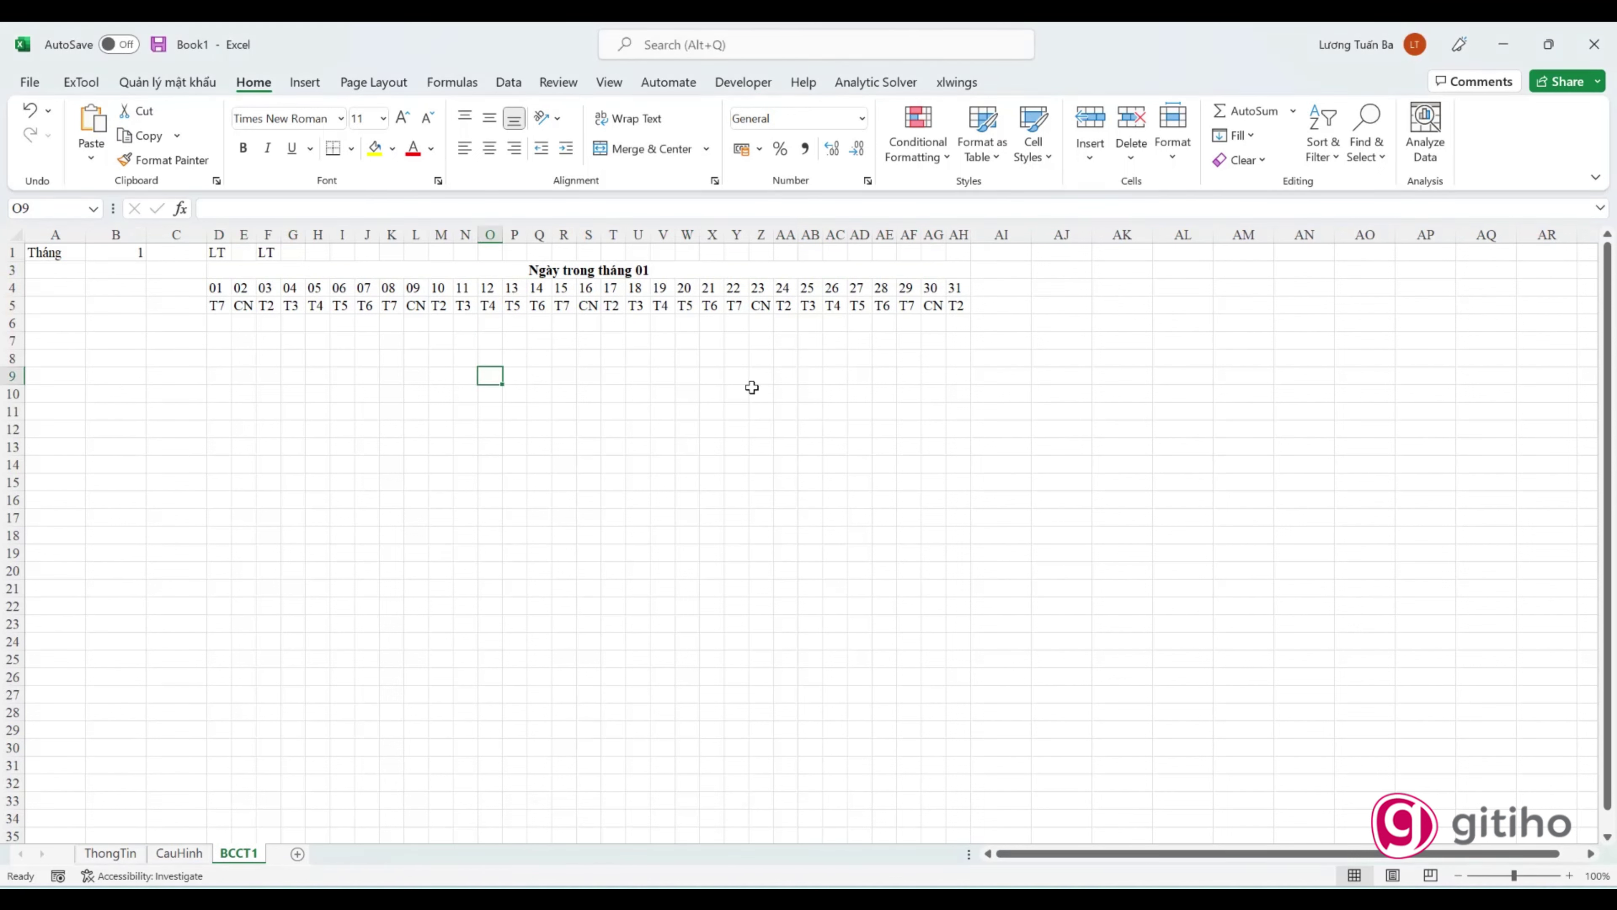
# Step: Enter a sample X mark in D6 under day 01
pyautogui.click(216, 322)
pyautogui.write('X')
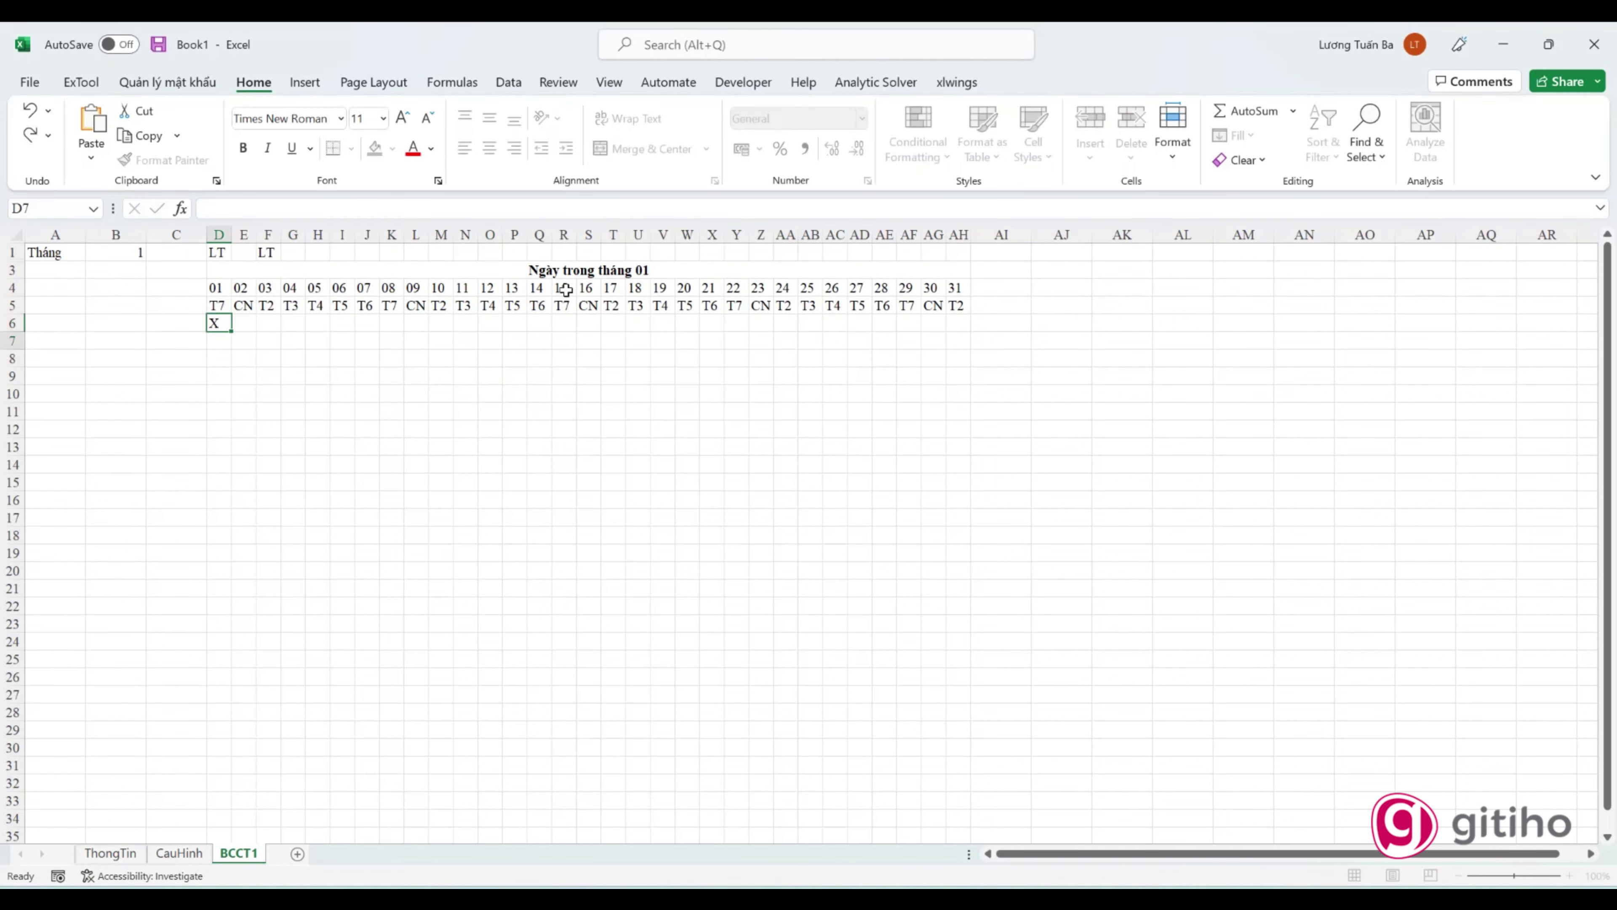
pyautogui.press('Return')
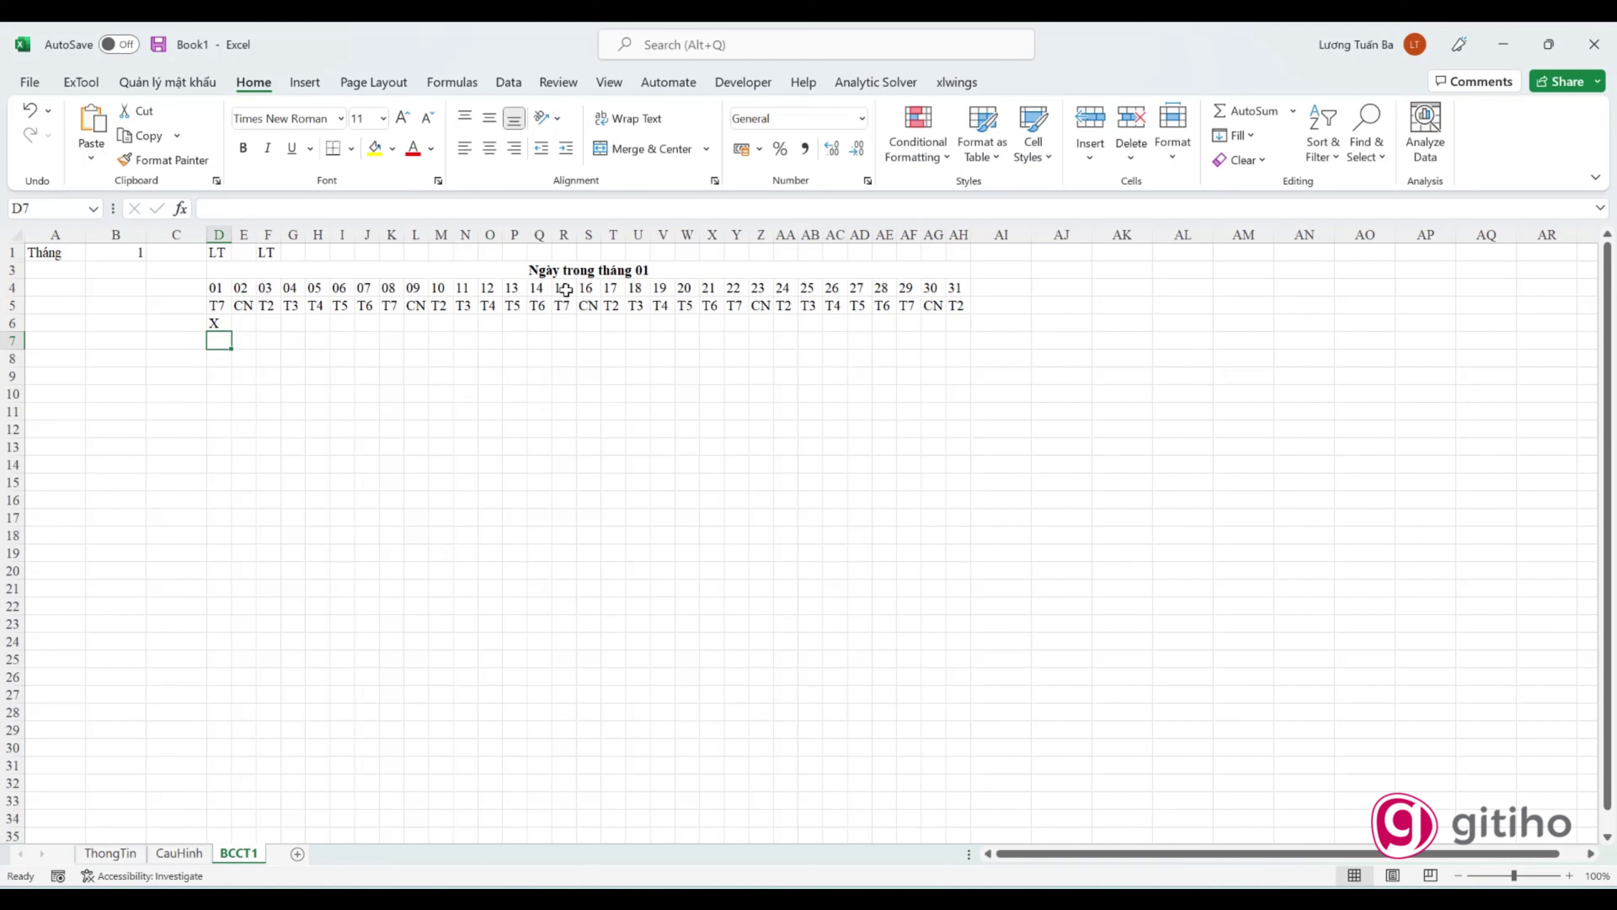
# Step: Merge AI4:AI5 with Alt+H M C and label it 'Tổng cộng'
pyautogui.moveTo(993, 290); pyautogui.dragTo(1018, 304)
pyautogui.hotkey('alt', 'h')
pyautogui.write('mc')
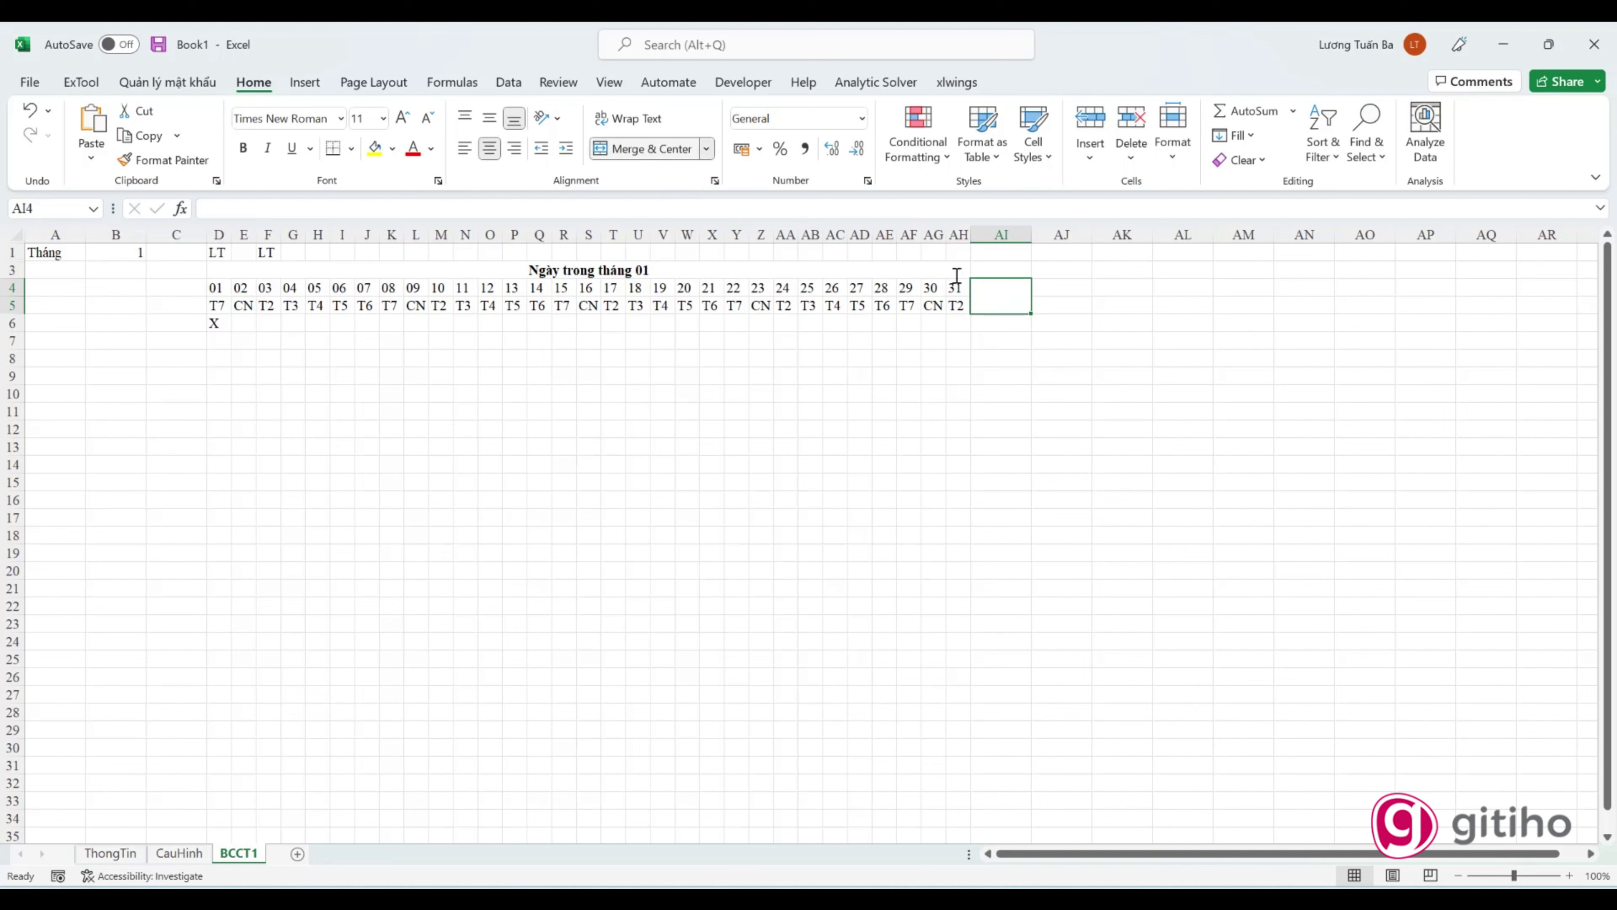
pyautogui.write('Toongr')
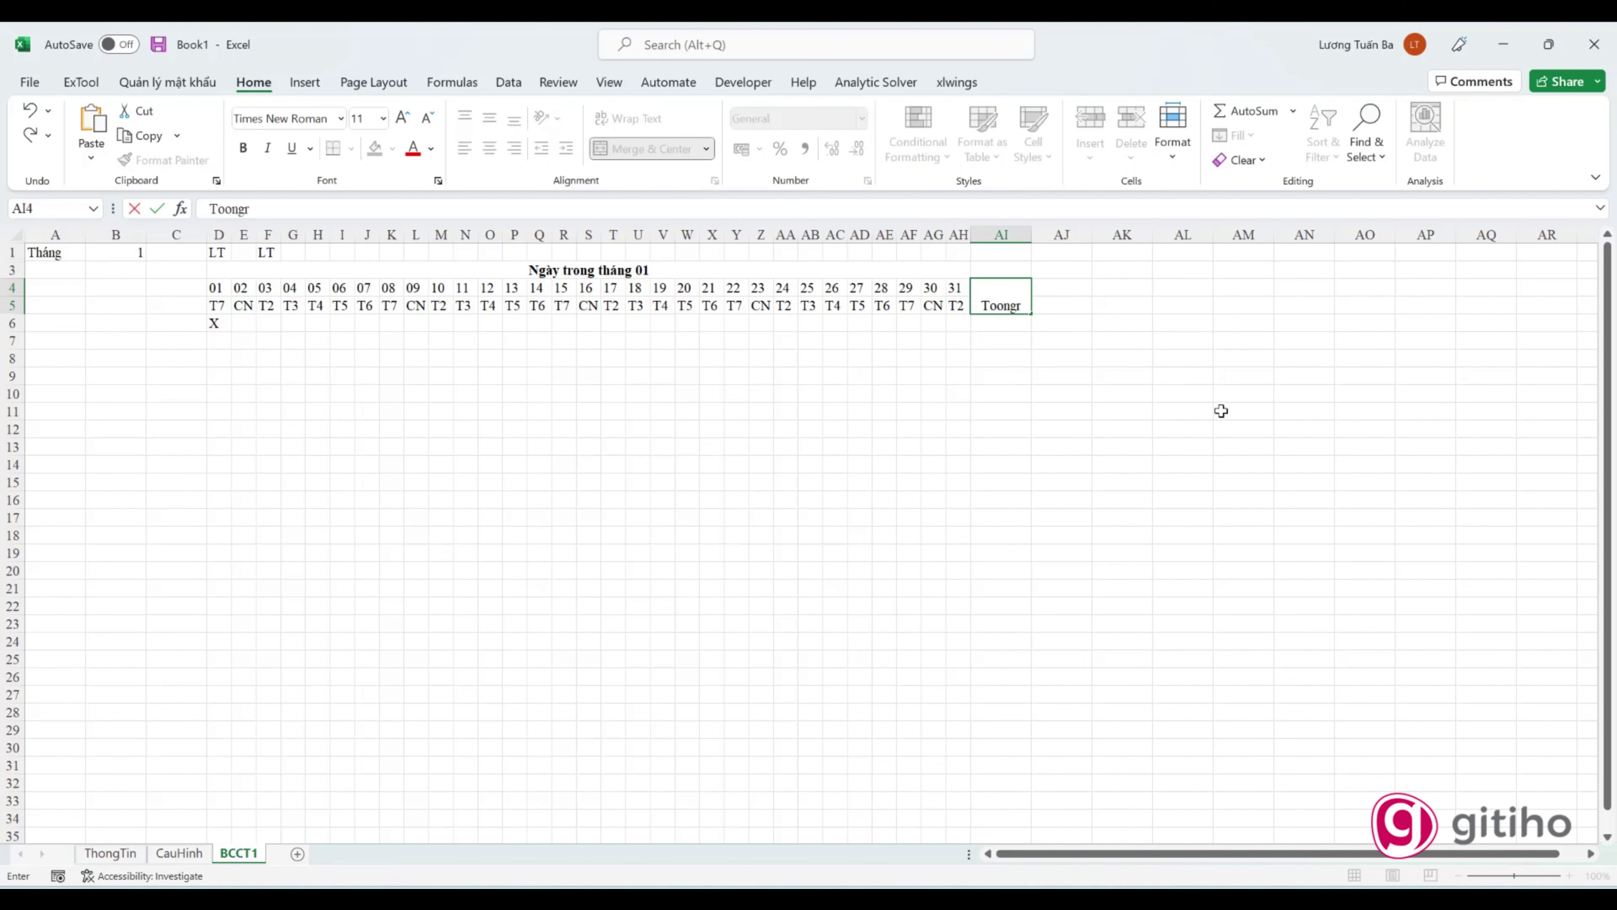
pyautogui.write('ổng')
pyautogui.write(' cộng')
pyautogui.press('Tab')
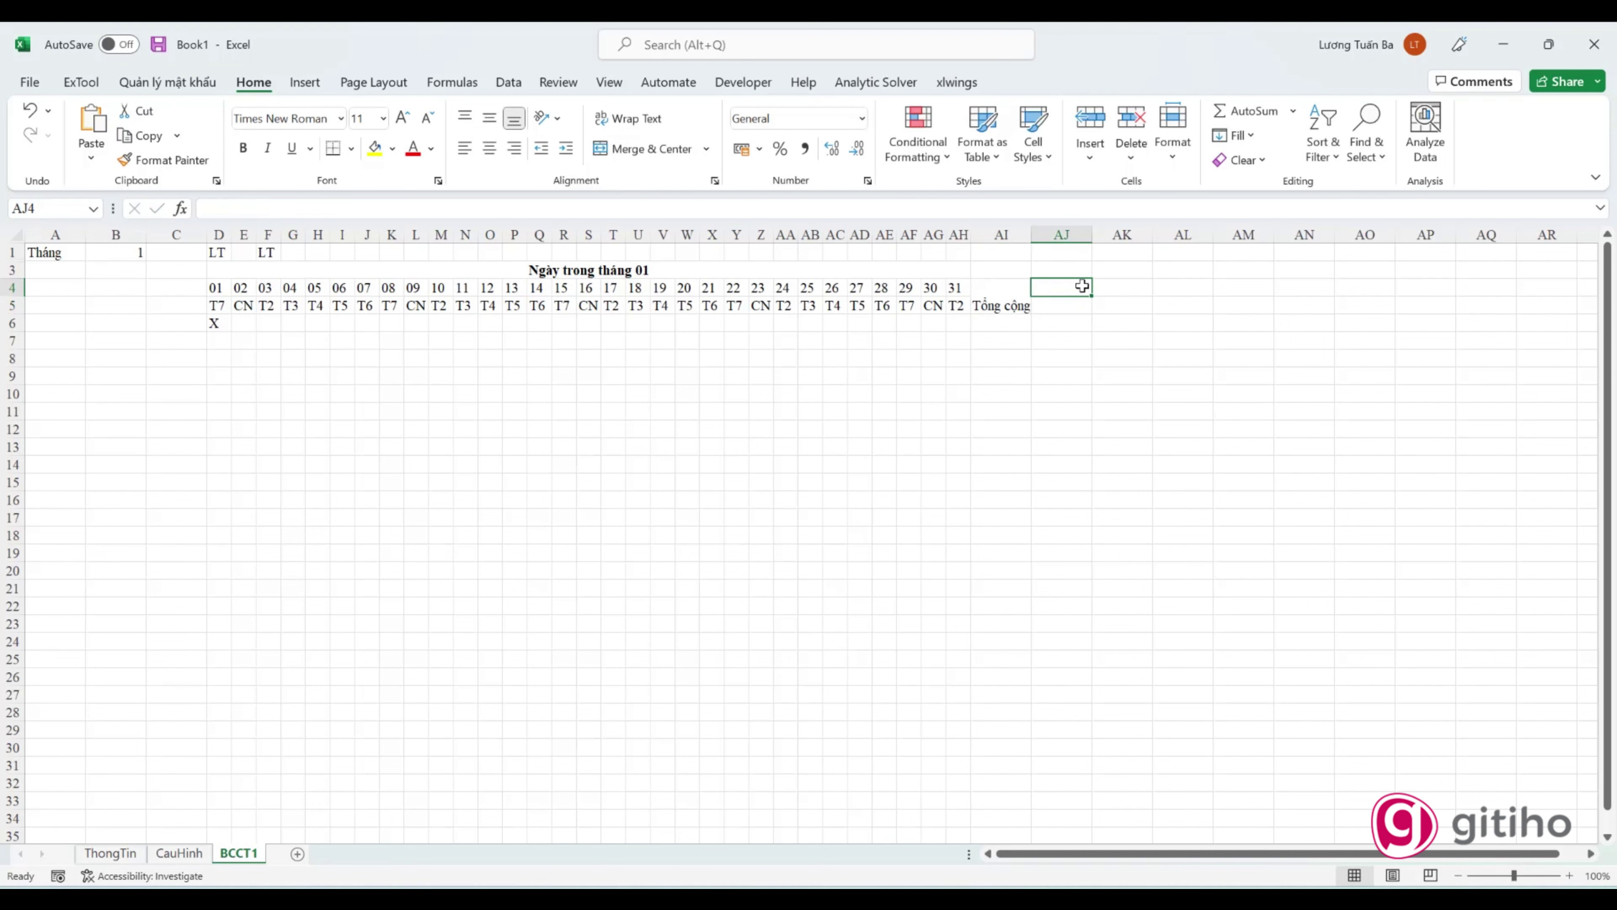
# Step: Enter the attendance codes X, X/2, P and KP across row 4 from AJ4
pyautogui.write('X')
pyautogui.press('Tab')
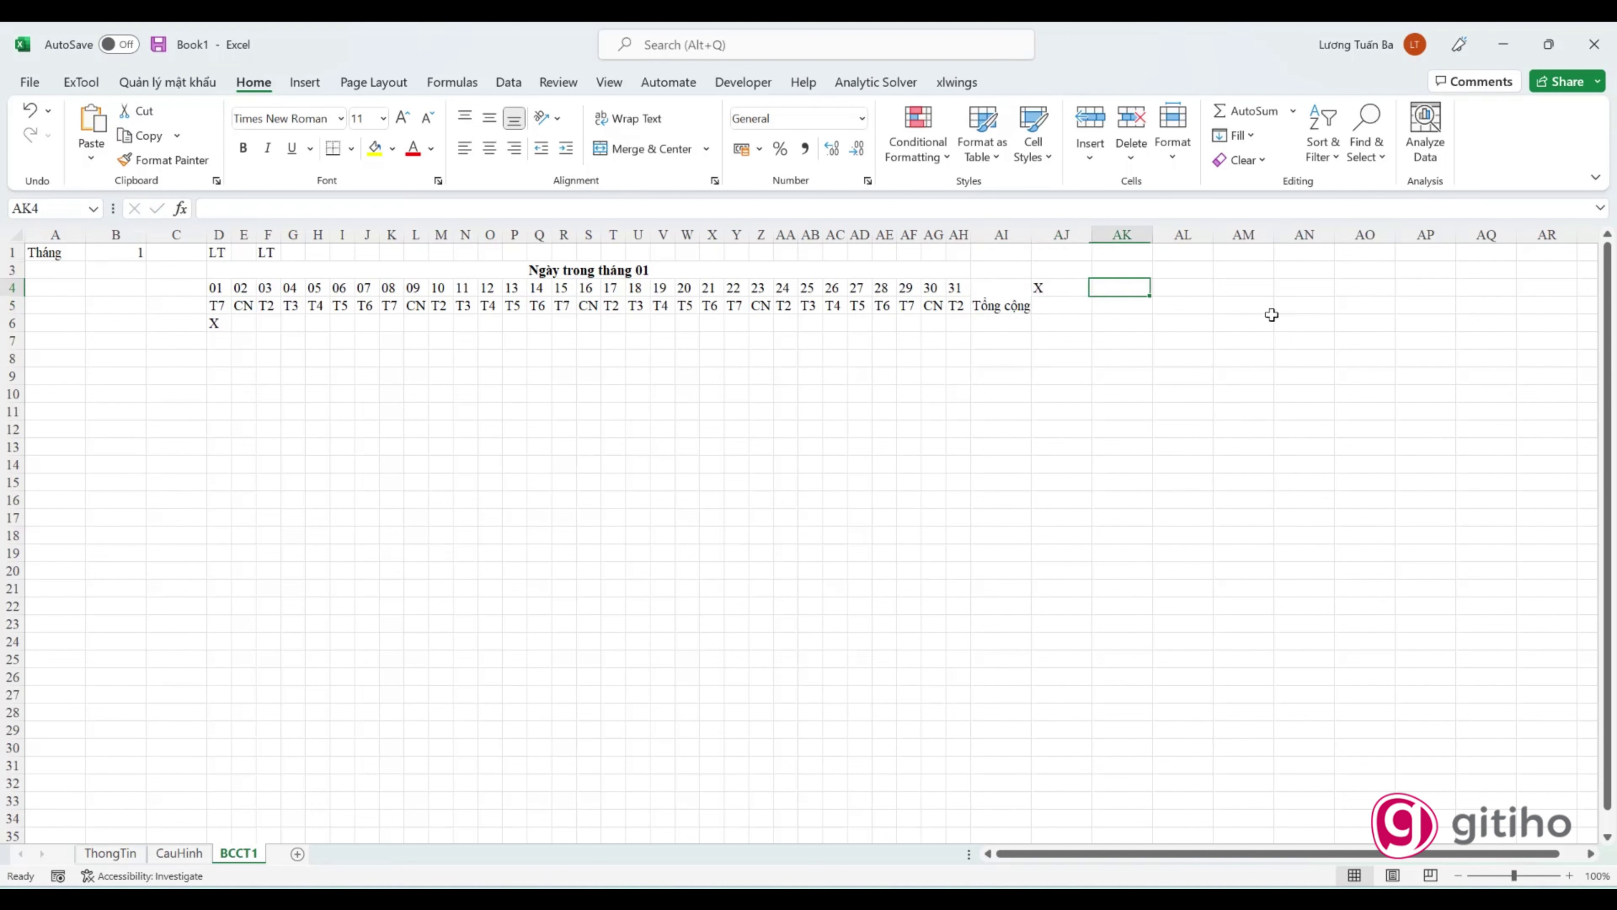
pyautogui.write('X/2')
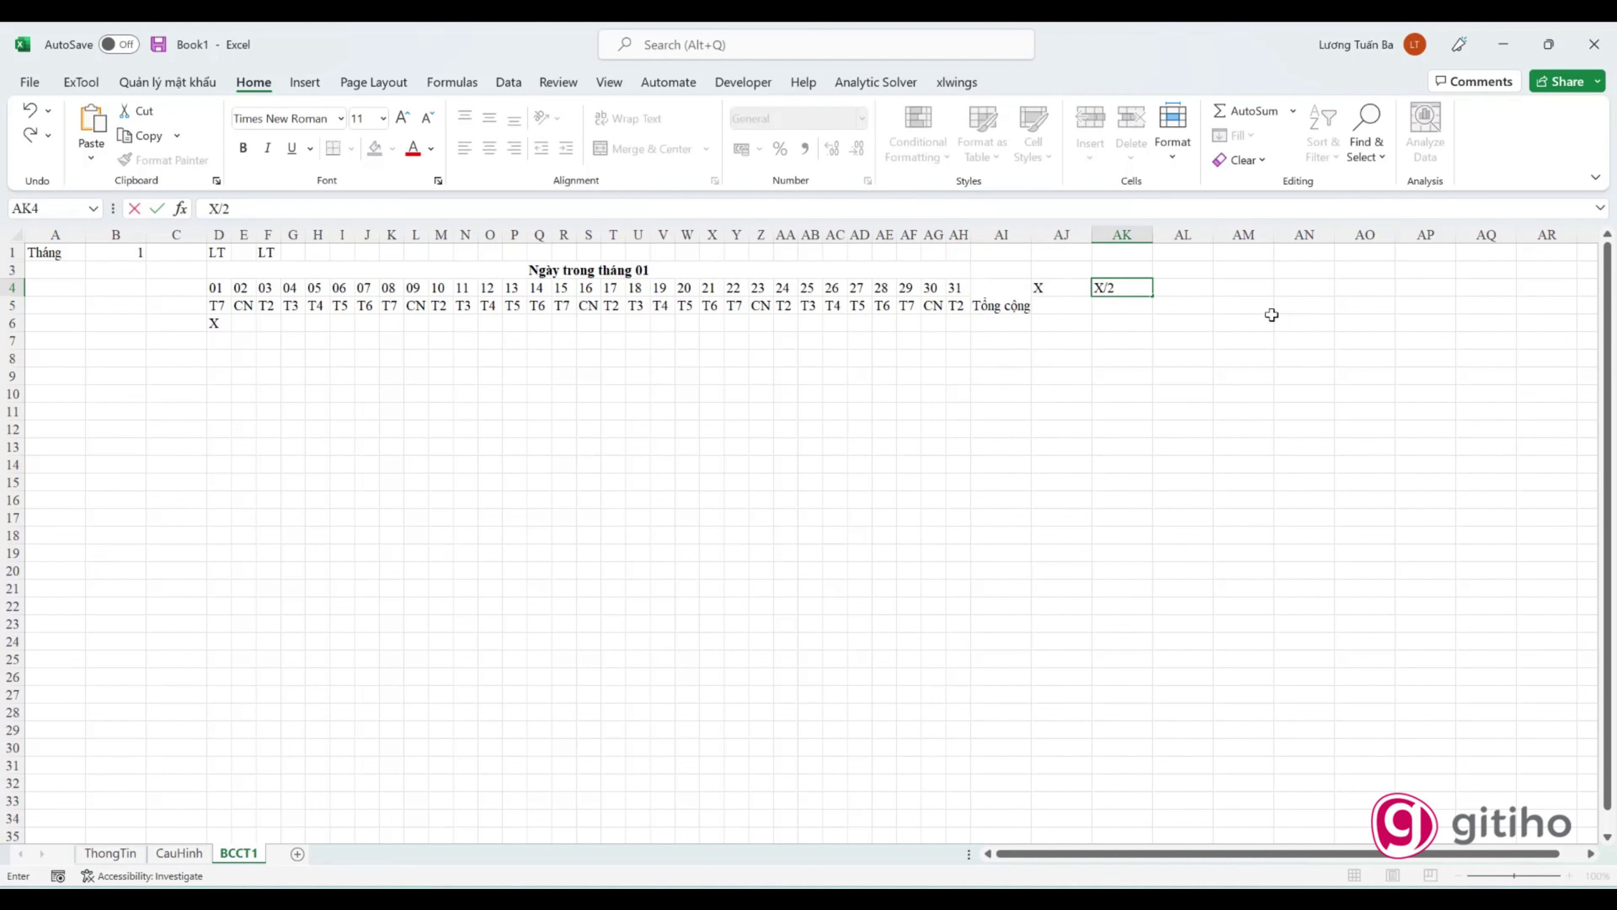
pyautogui.press('Tab')
pyautogui.write('P')
pyautogui.press('Tab')
pyautogui.write('LK')
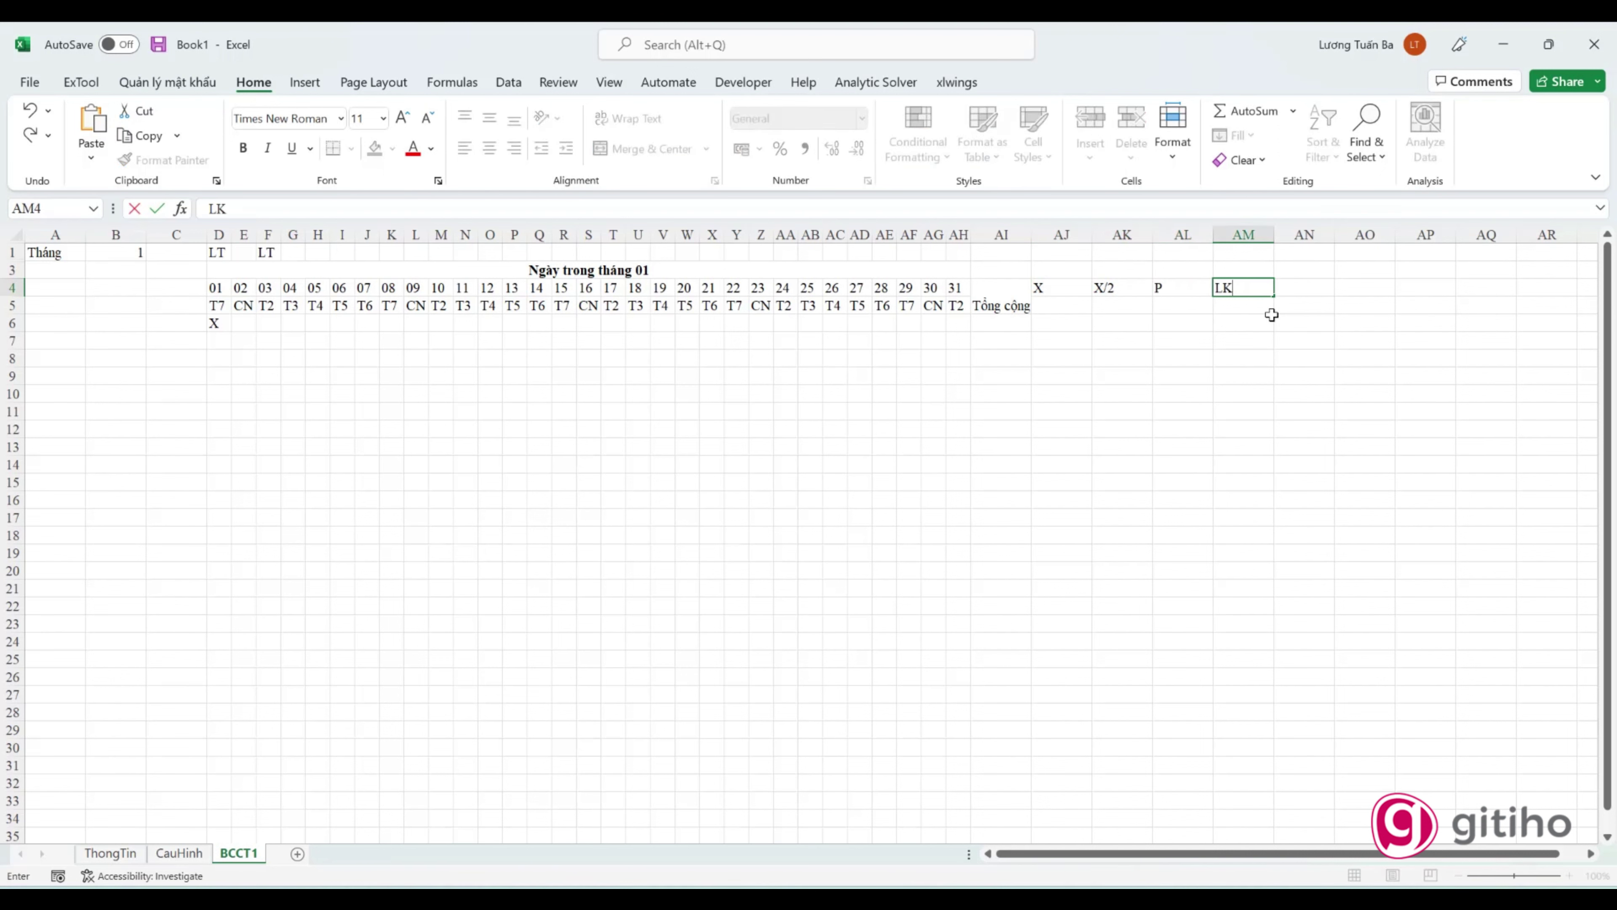
pyautogui.press('Left')
pyautogui.press('Left')
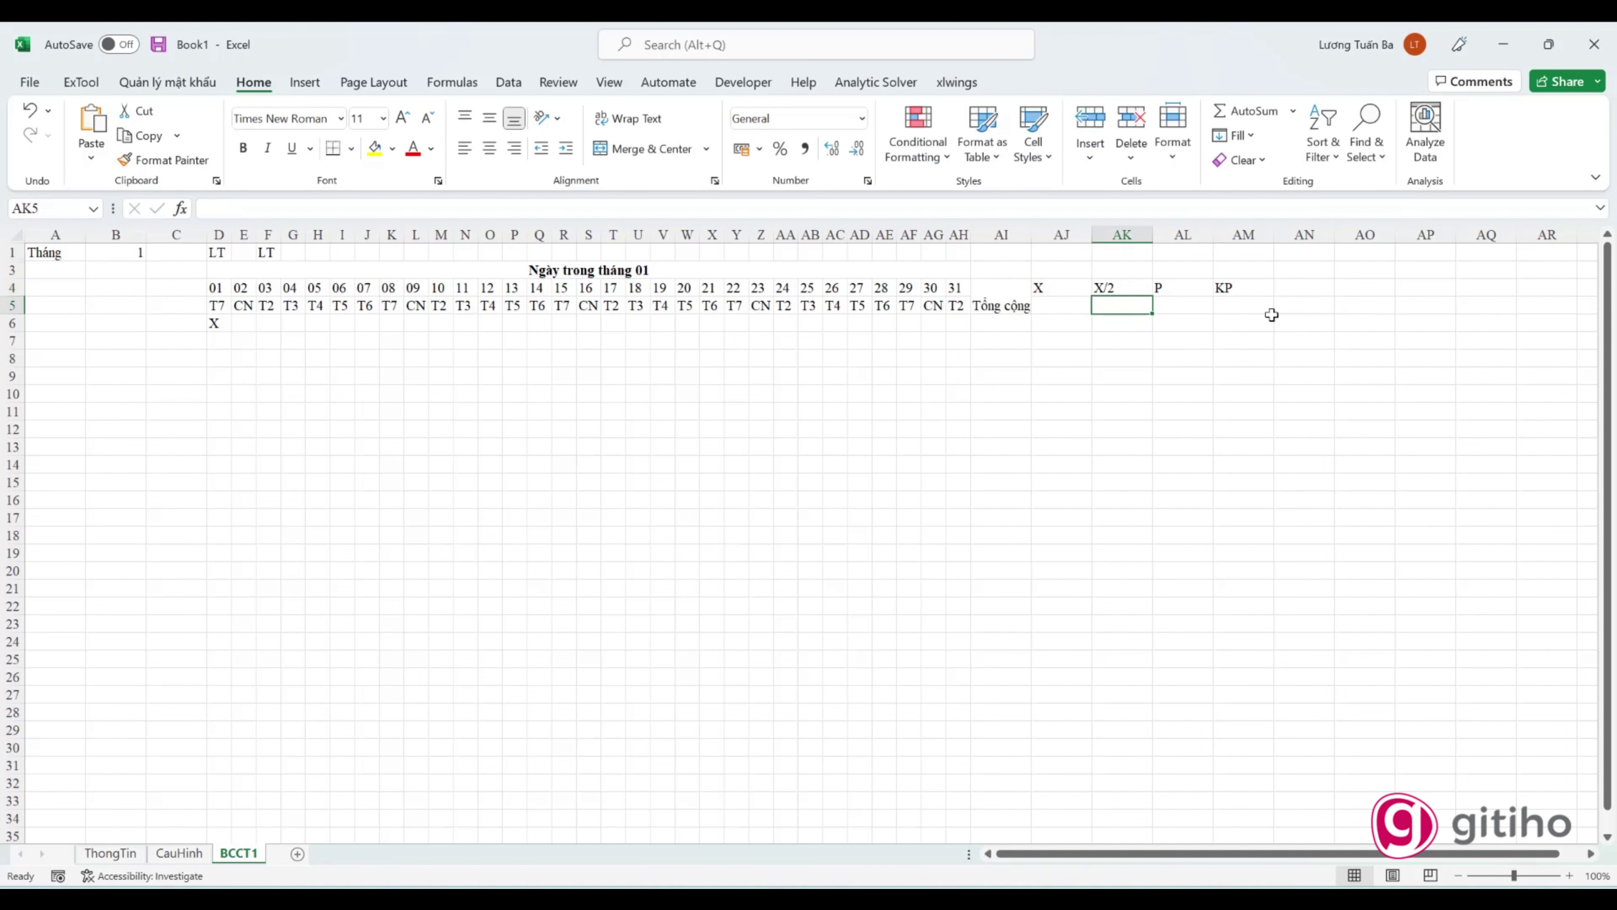
pyautogui.press('Right')
pyautogui.press('Right')
pyautogui.press('Right')
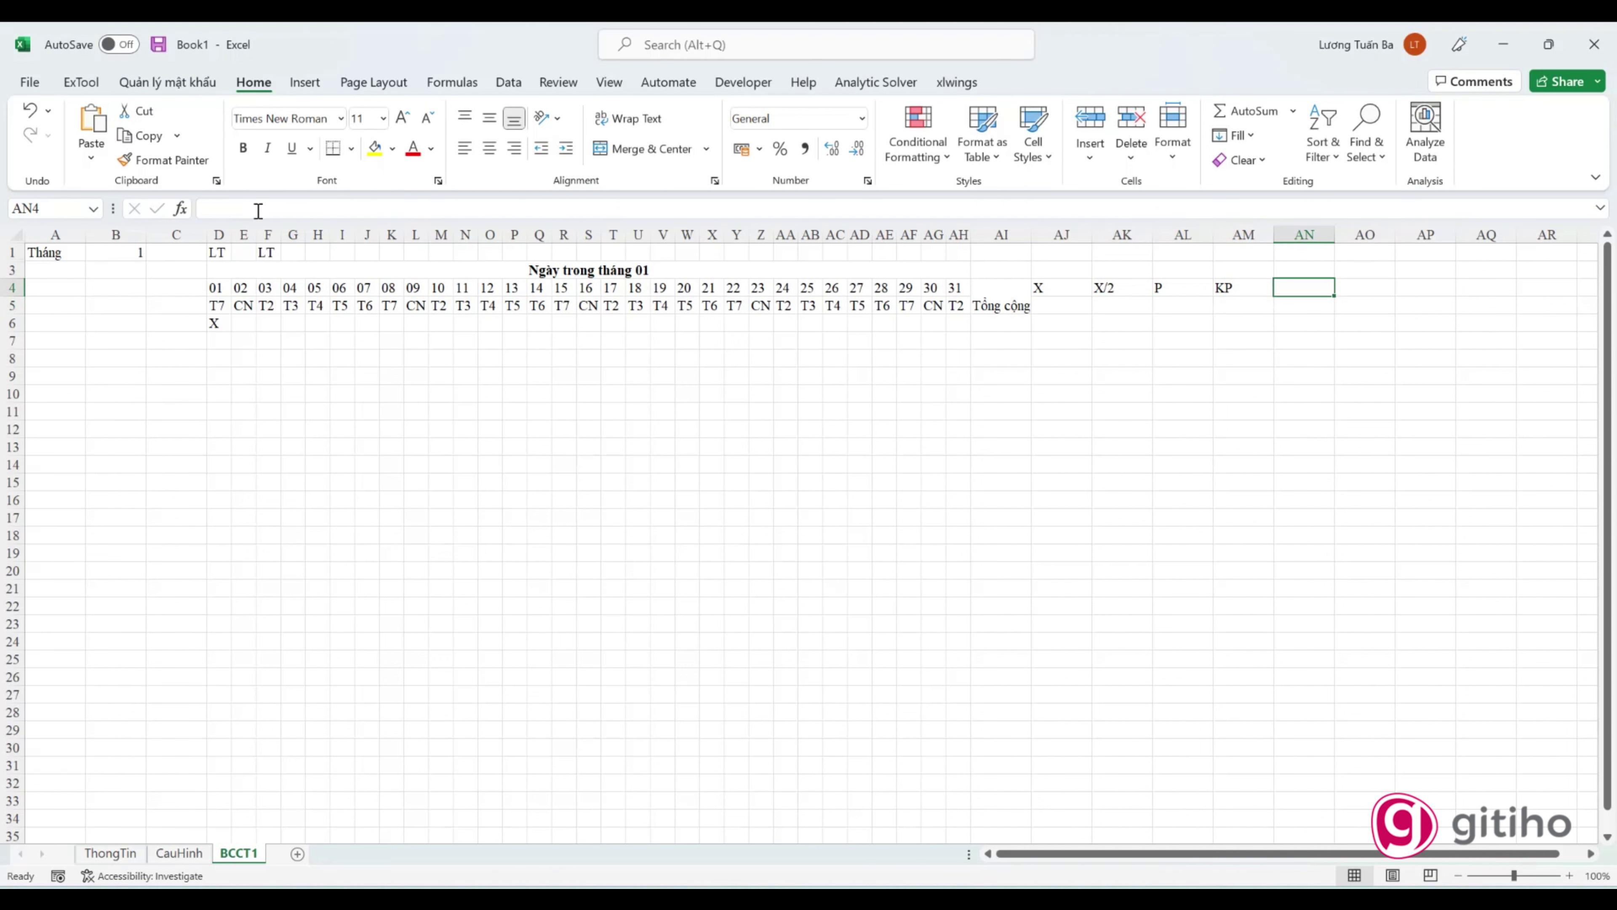
# Step: Center the Tổng cộng header in AI4:AI5 horizontally and vertically
pyautogui.click(1050, 321)
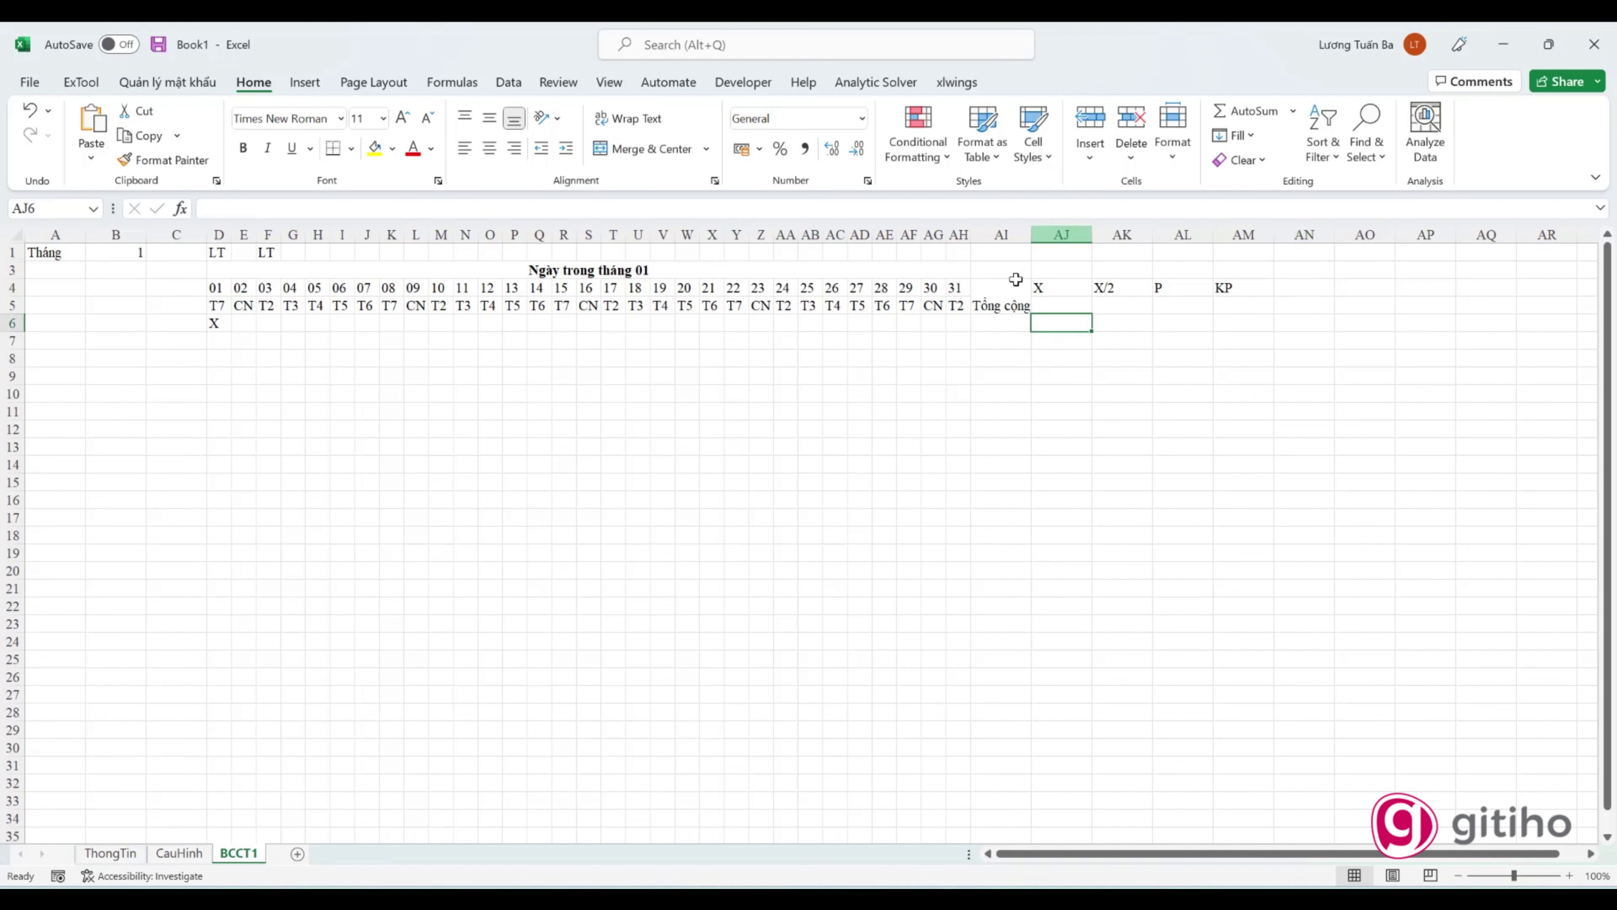
pyautogui.moveTo(1009, 285); pyautogui.dragTo(1001, 304)
pyautogui.click(649, 148)
pyautogui.click(490, 119)
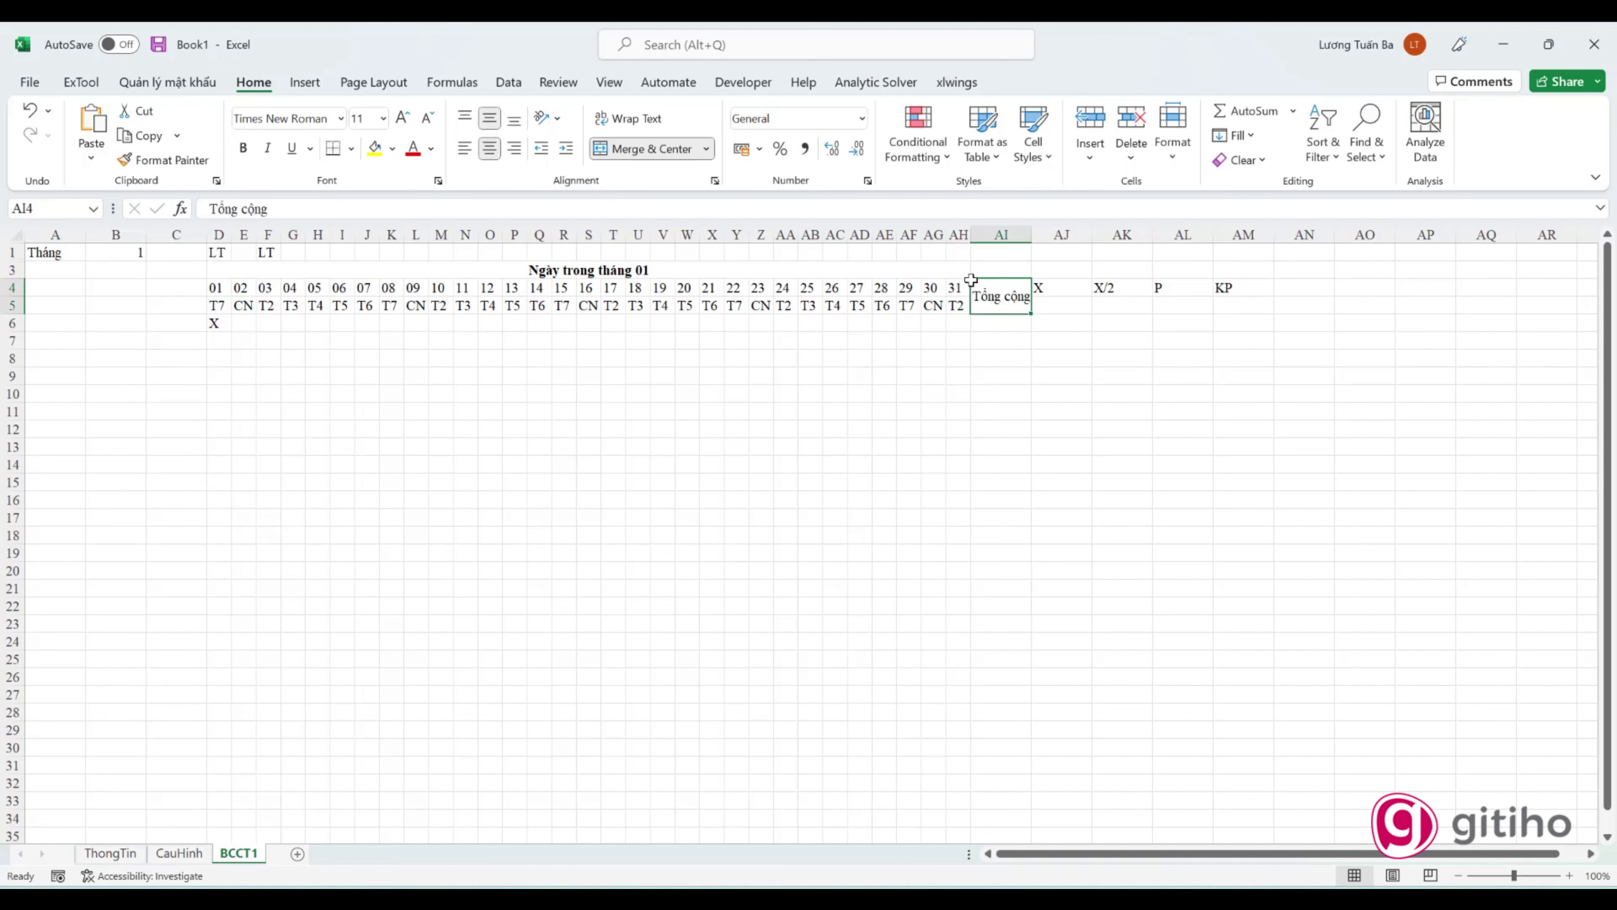
pyautogui.click(1049, 306)
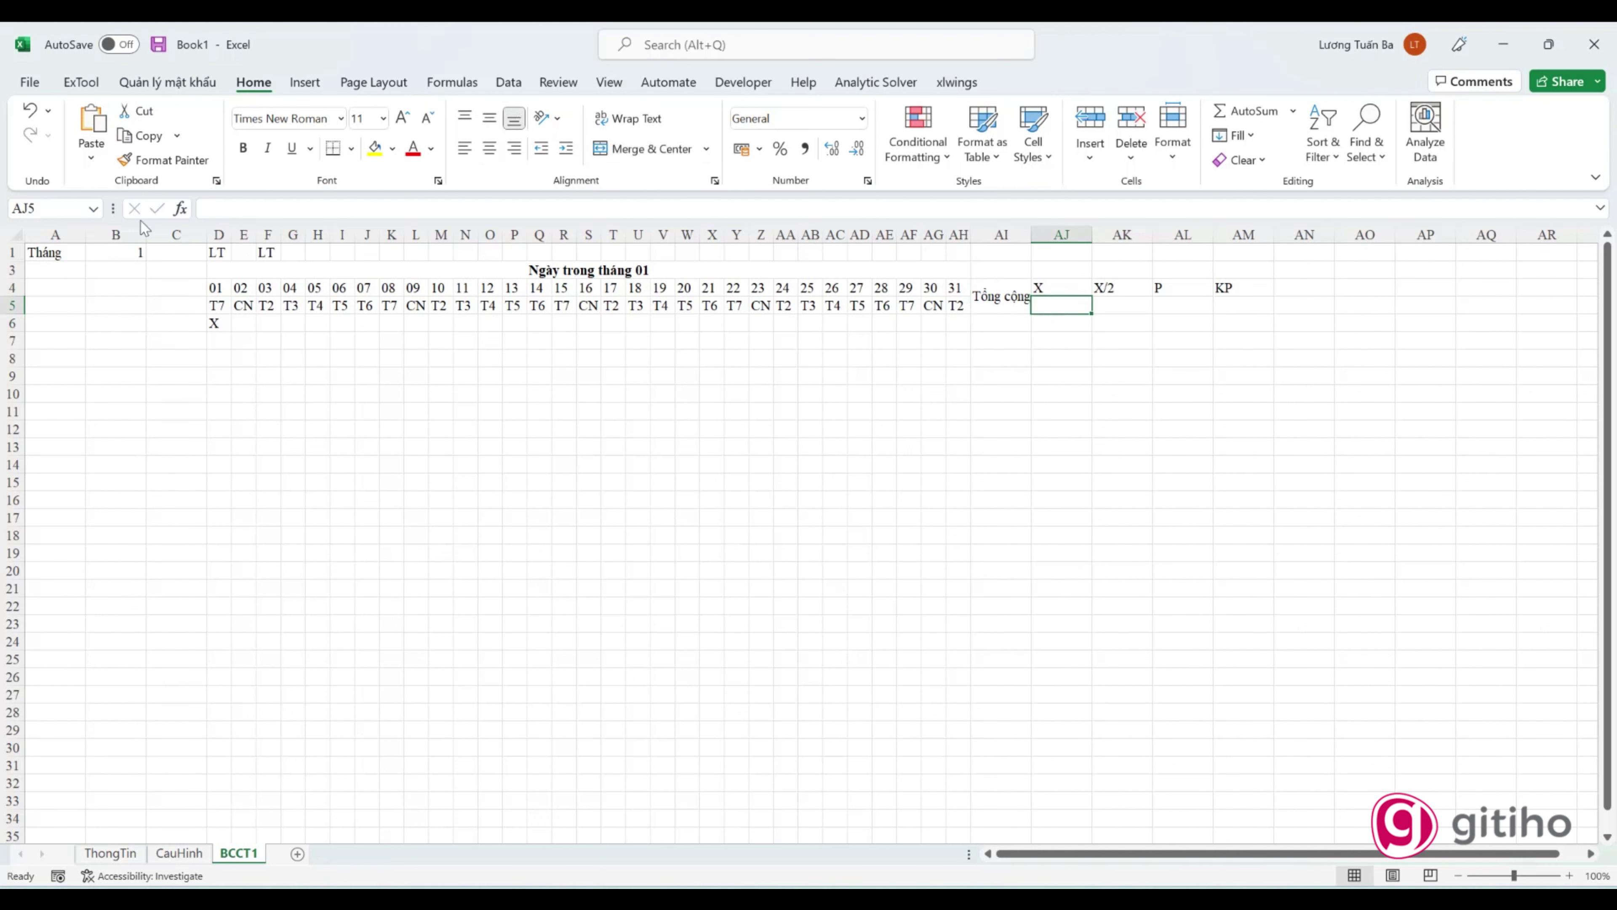
pyautogui.write('=')
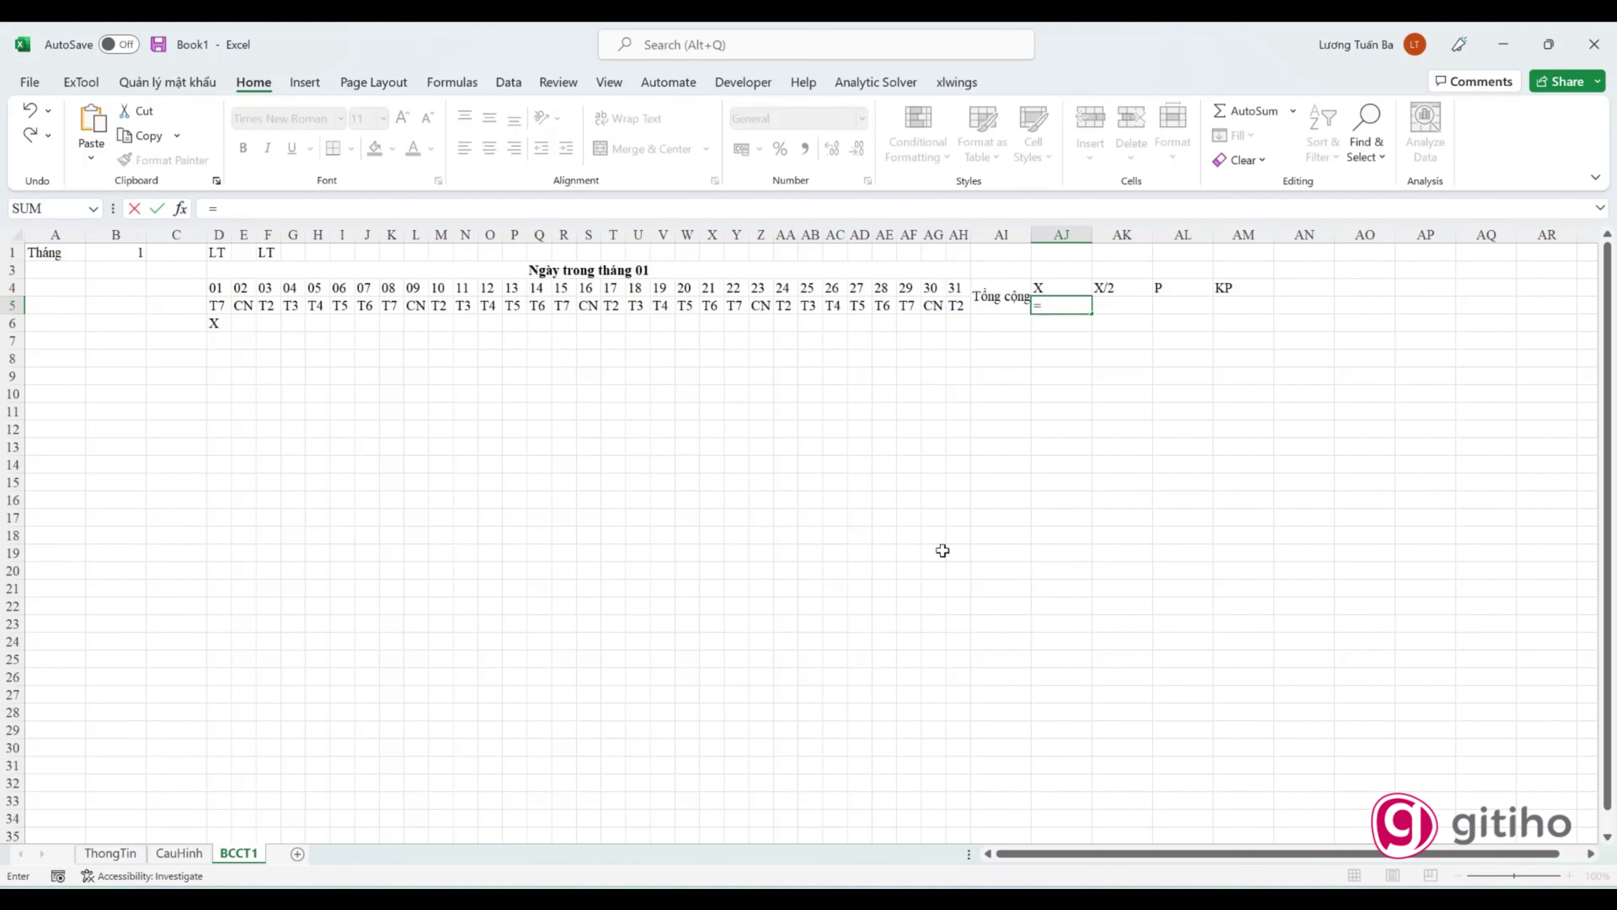
pyautogui.press('Escape')
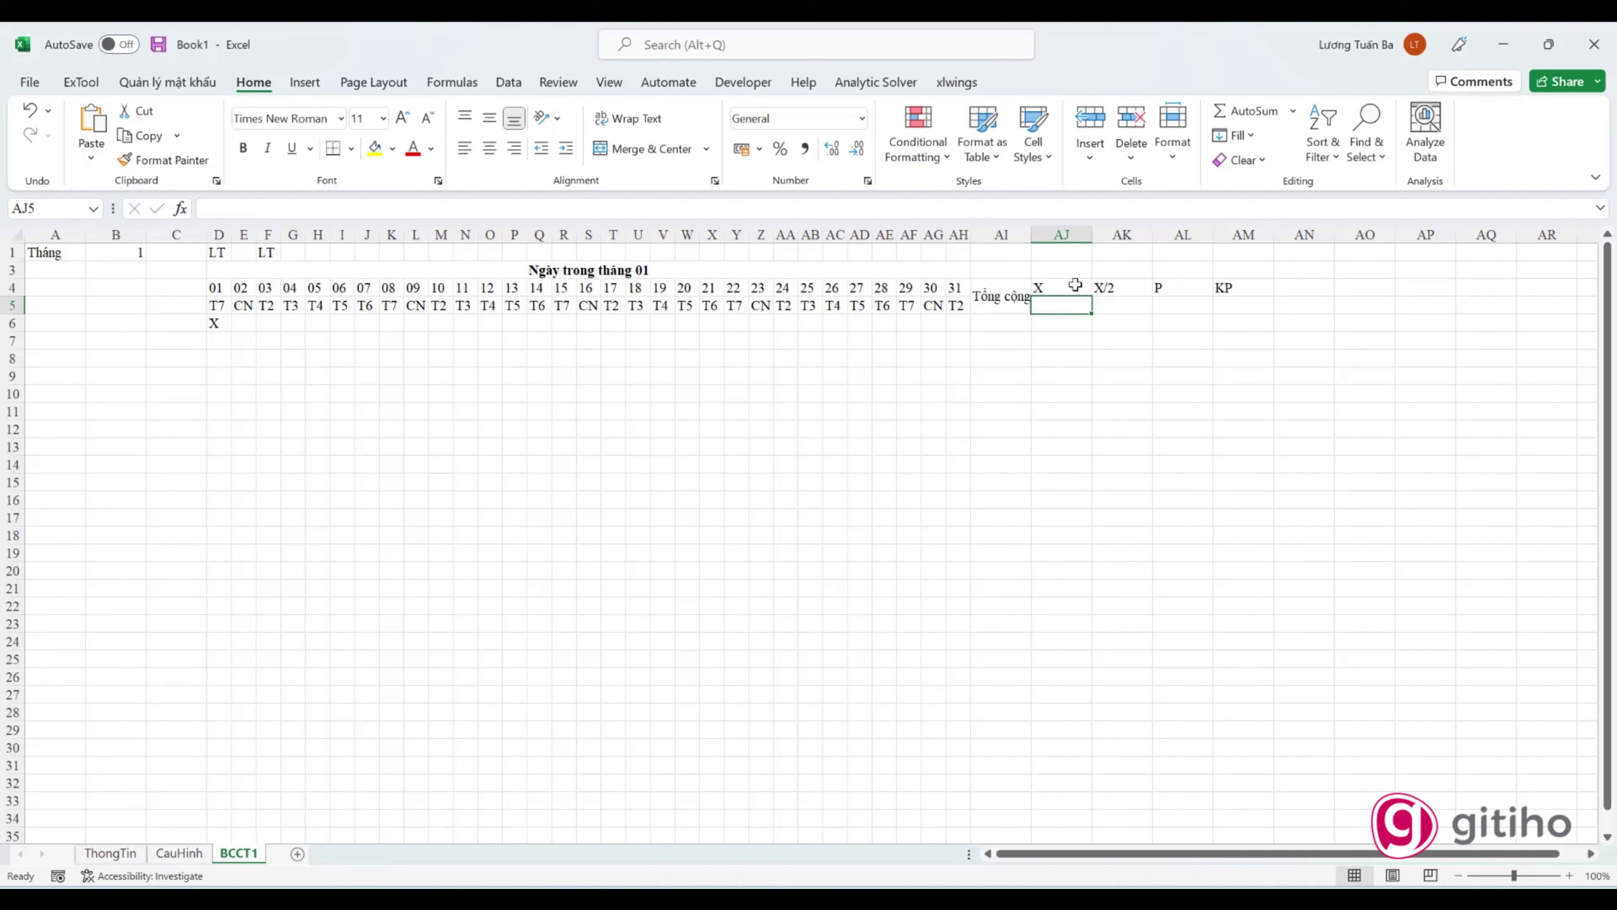
pyautogui.click(1074, 285)
pyautogui.click(1075, 307)
# Step: Insert two empty columns at AK for extra total codes
pyautogui.rightClick(1131, 236)
pyautogui.click(1180, 430)
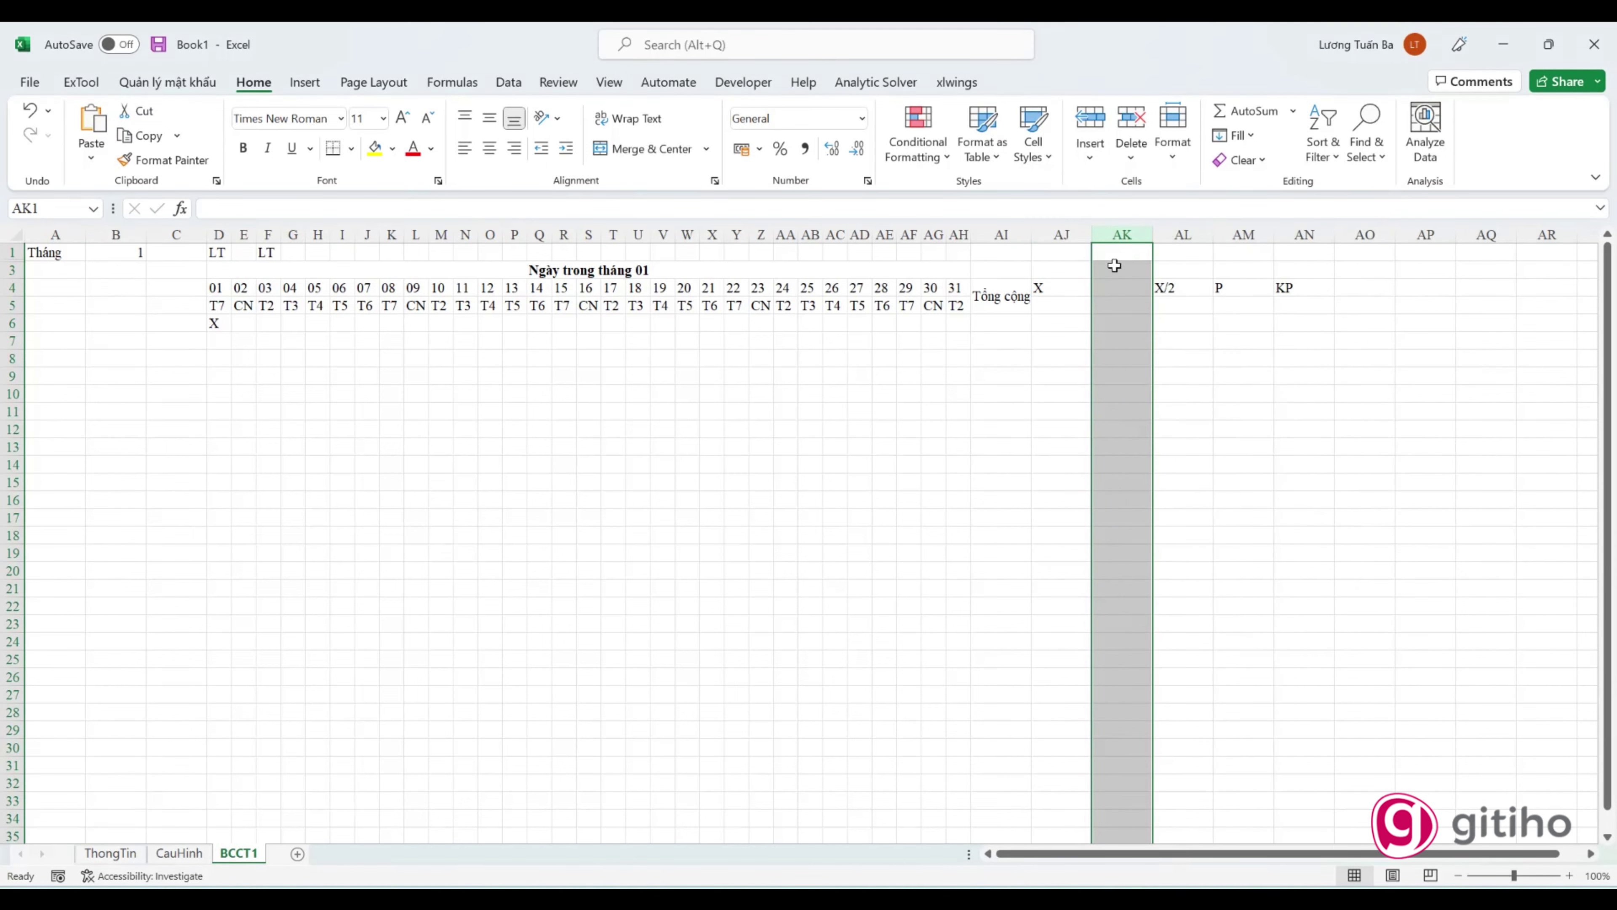
pyautogui.rightClick(1114, 236)
pyautogui.click(1166, 433)
# Step: Label AJ3 as LT and AK3 as CN, adding X codes in AK4 and AL4
pyautogui.click(1061, 270)
pyautogui.write('LT')
pyautogui.press('Tab')
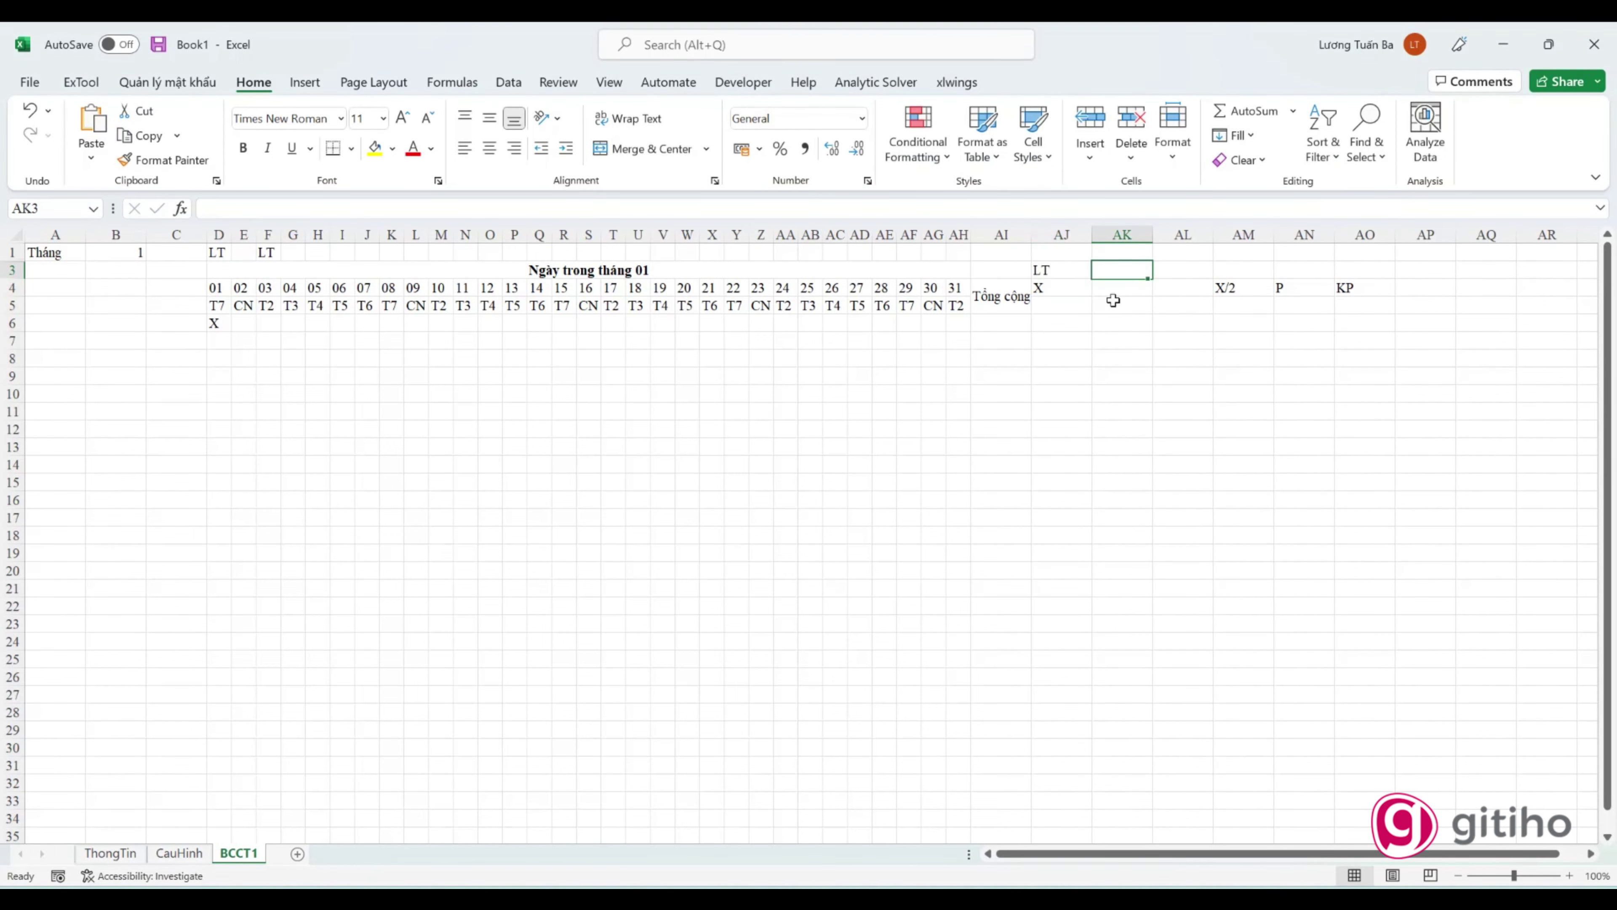
pyautogui.press('Down')
pyautogui.write('X')
pyautogui.press('Up')
pyautogui.write('CN')
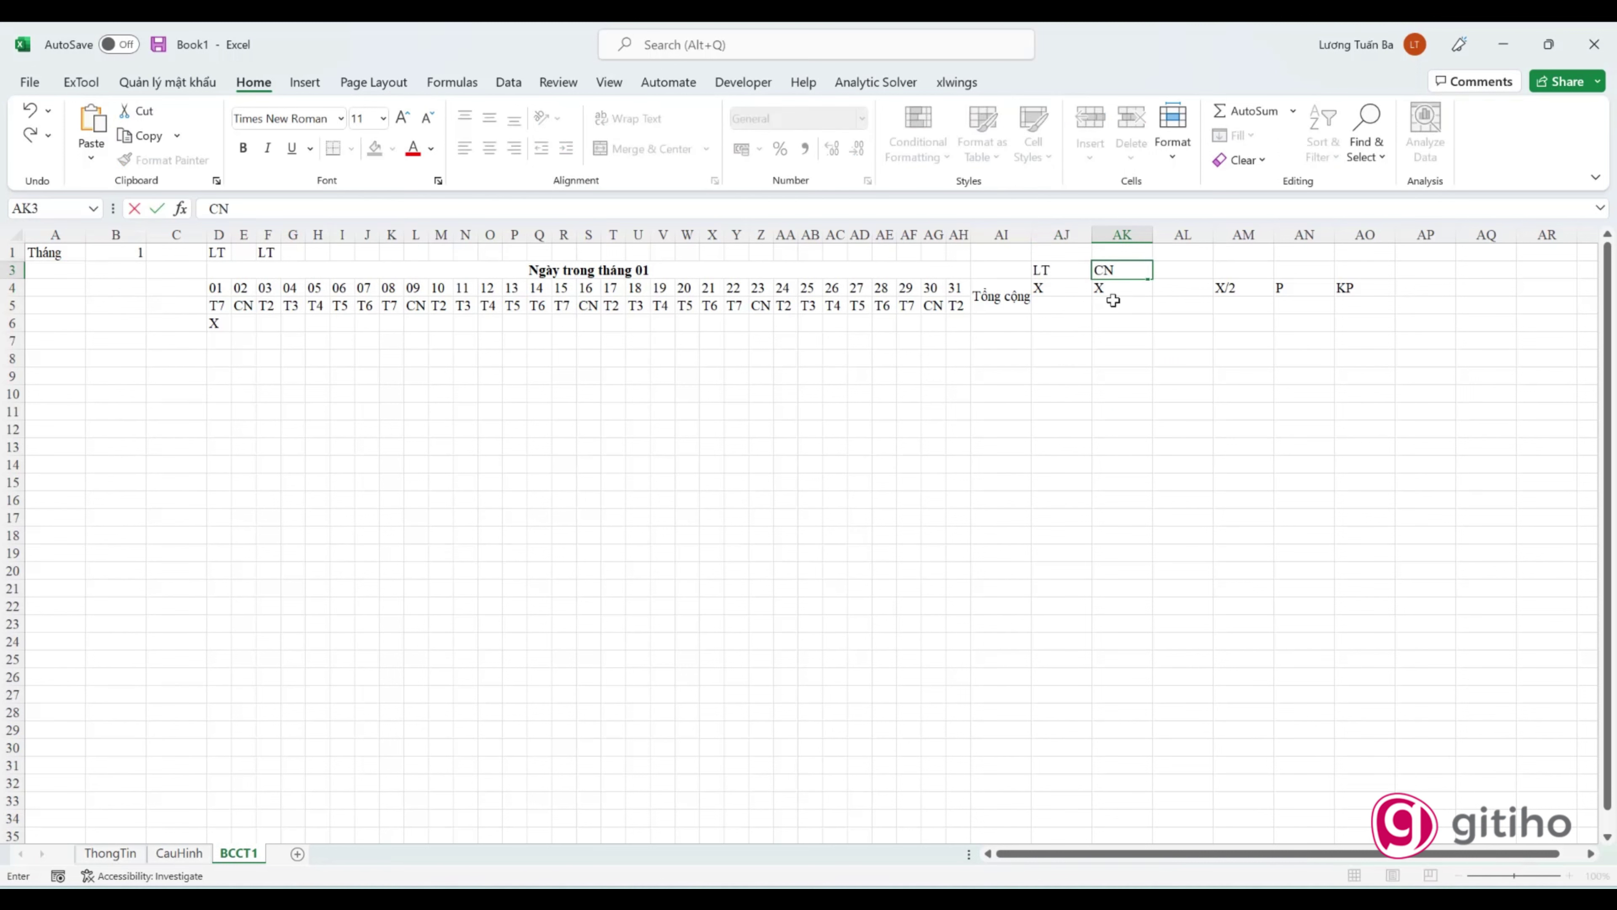
pyautogui.press('Tab')
pyautogui.press('Down')
pyautogui.write('C')
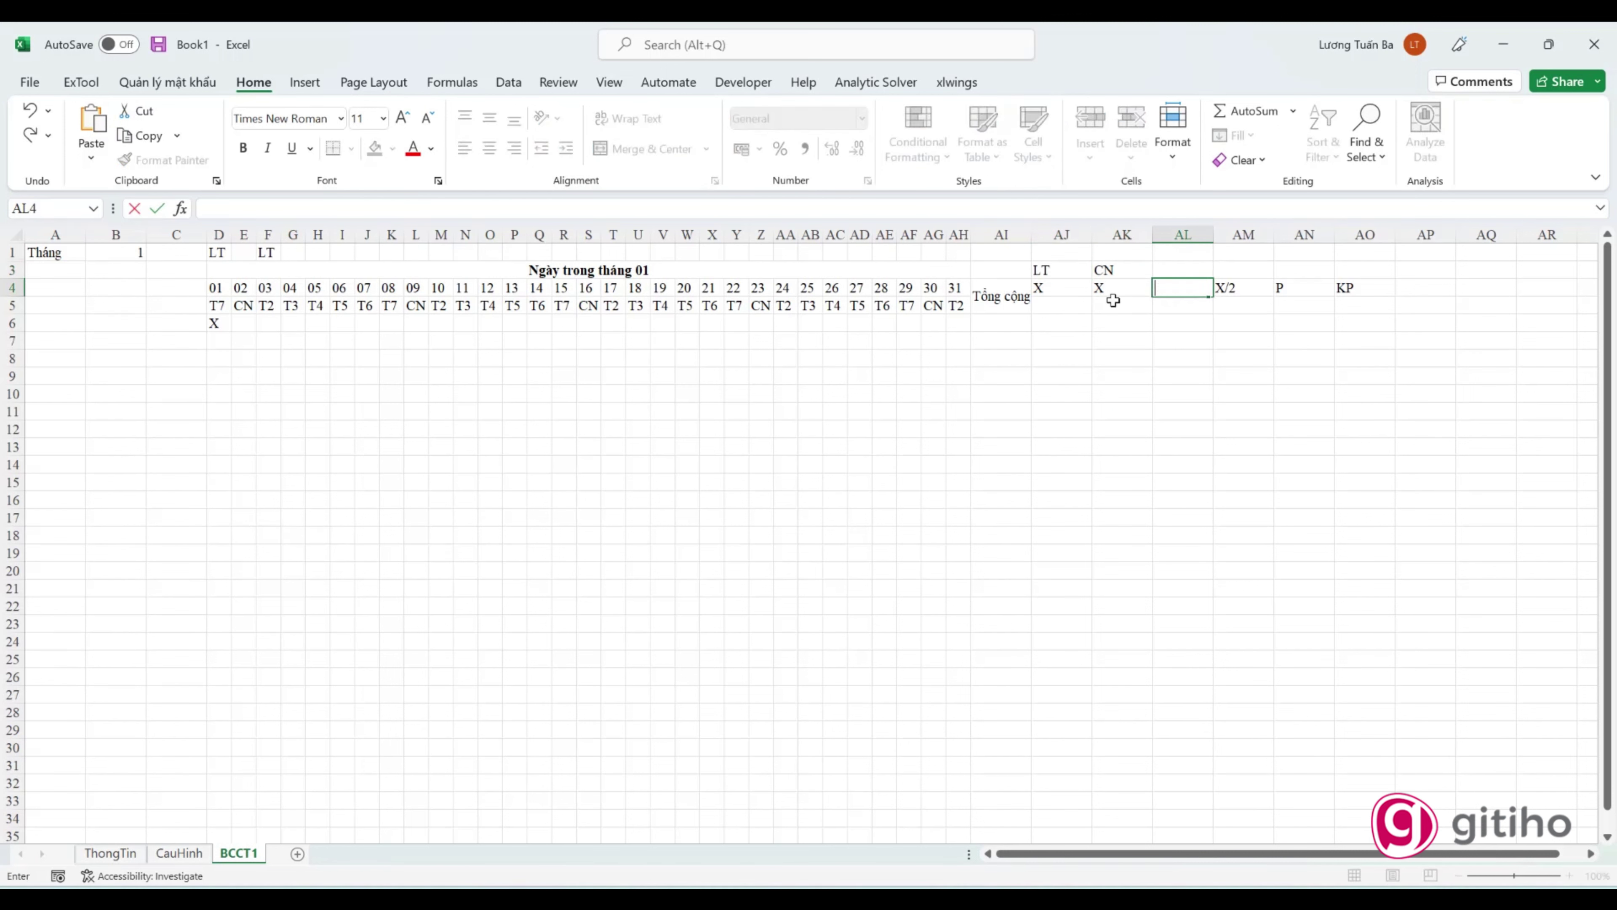
pyautogui.press('Return')
pyautogui.press('Left')
pyautogui.press('Left')
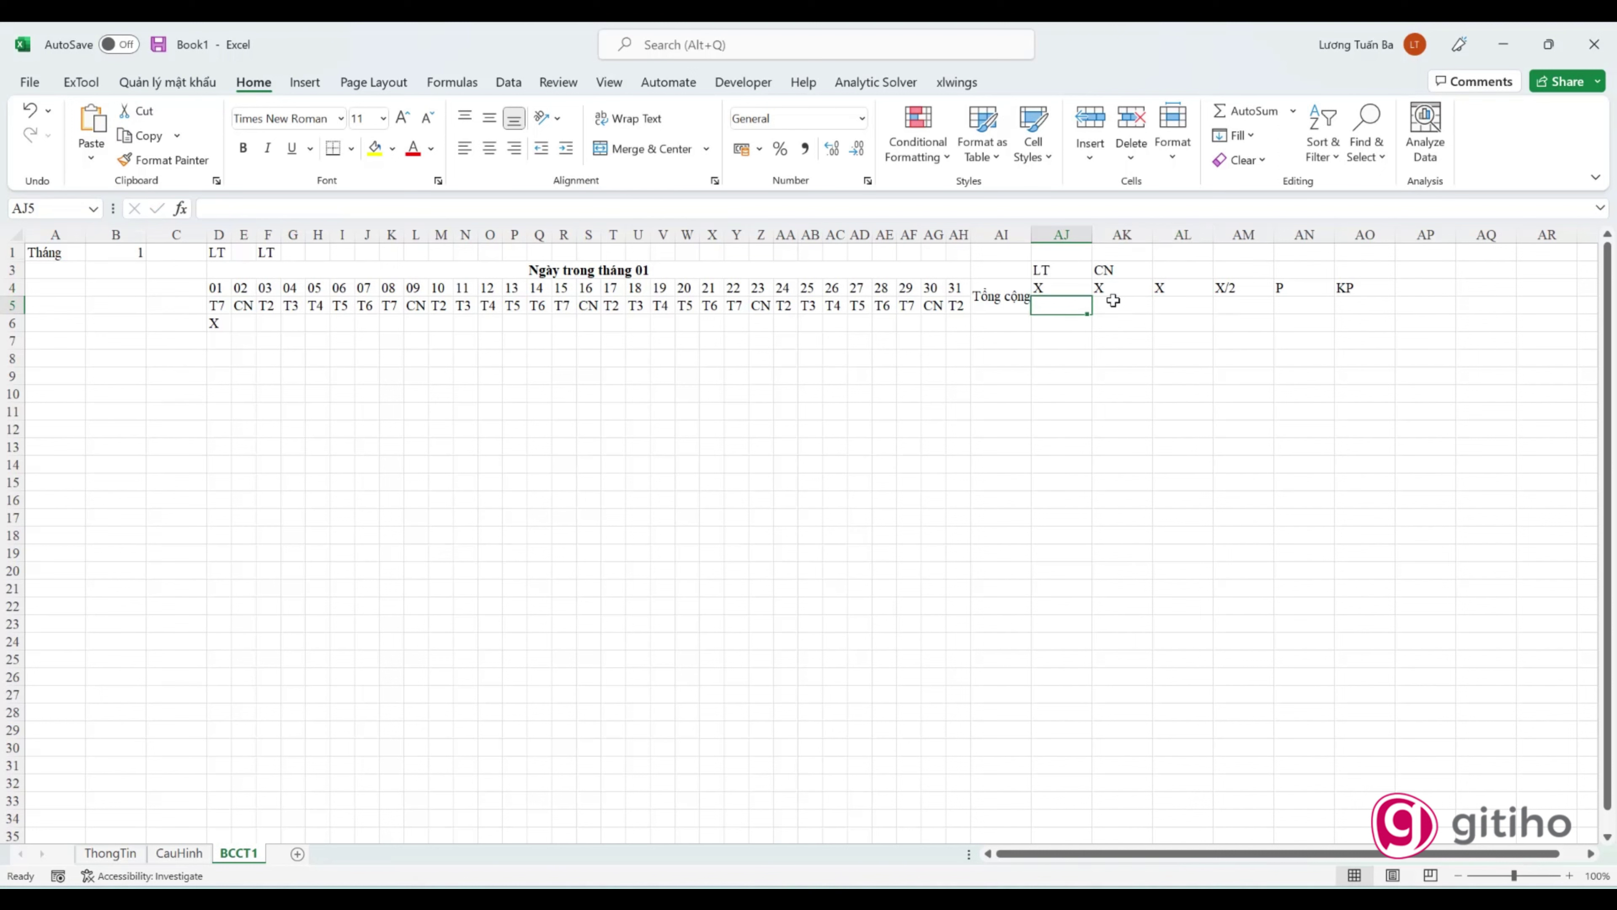
pyautogui.press('Down')
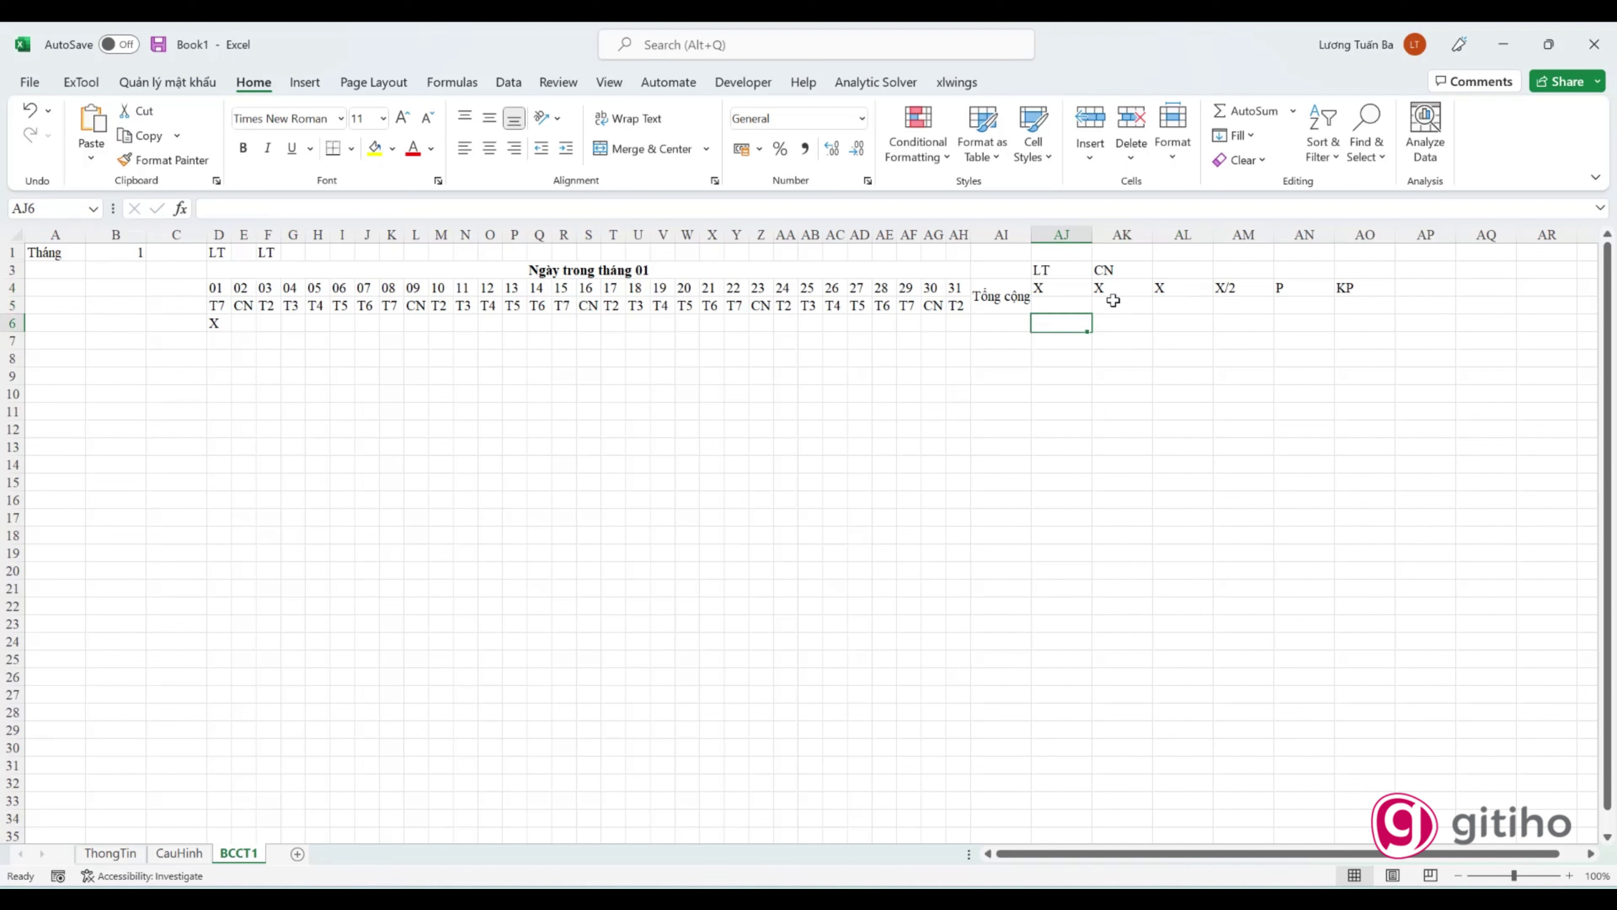
# Step: Start a COUNTIFS formula in AJ6, replacing an accidental SUMIFS
pyautogui.write('=su')
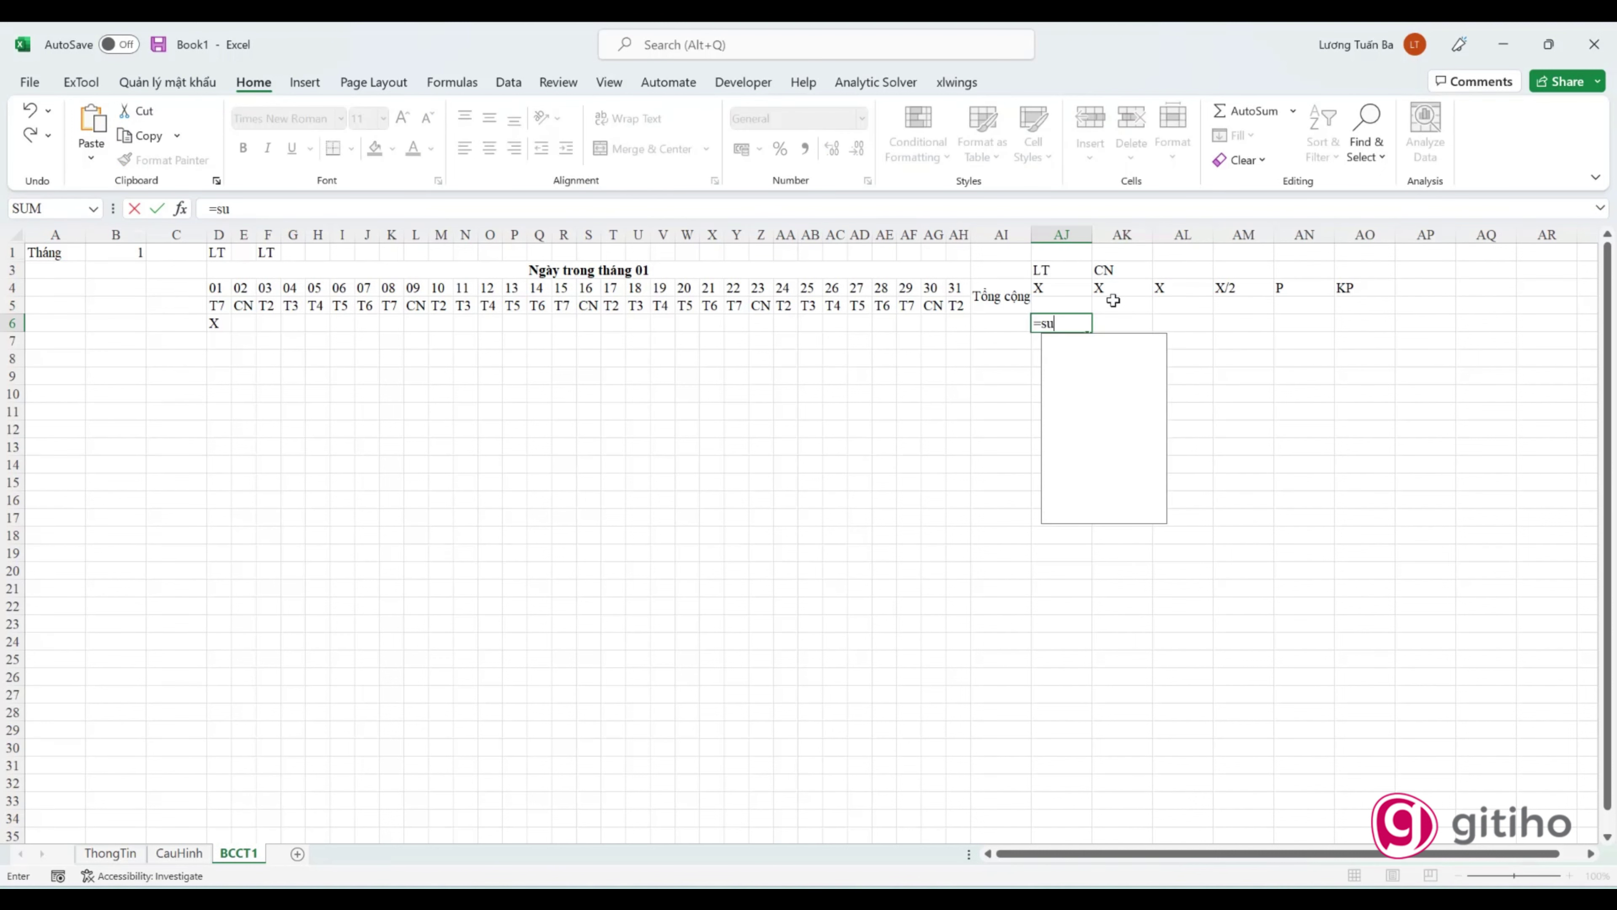
pyautogui.write('mif')
pyautogui.press('Down')
pyautogui.press('Tab')
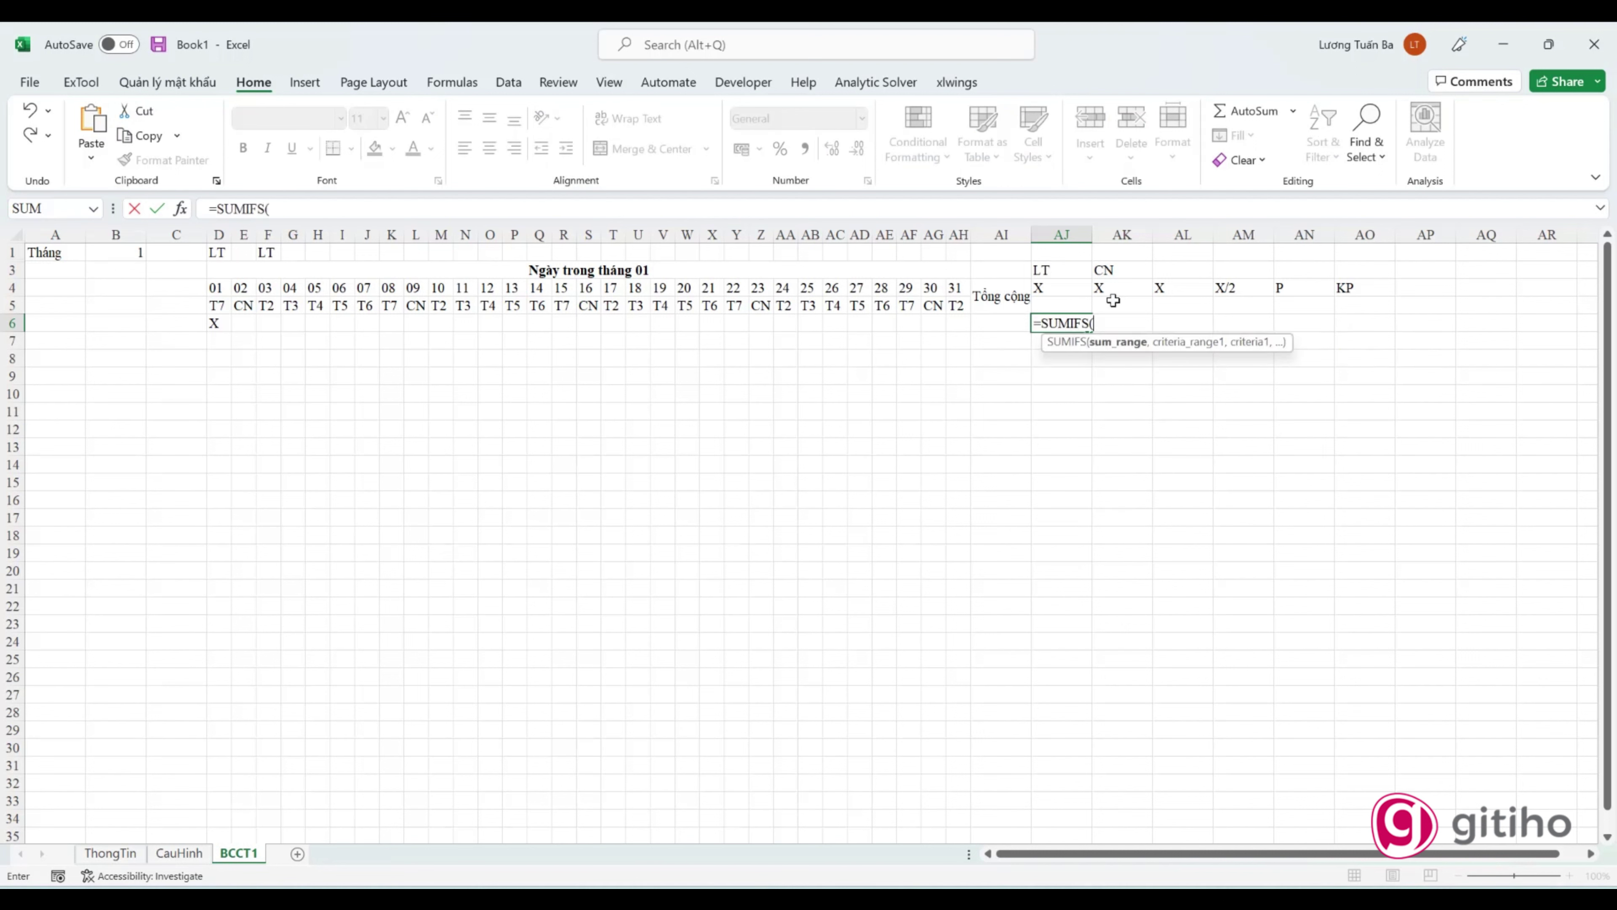
pyautogui.press('BackSpace')
pyautogui.press('BackSpace')
pyautogui.press('BackSpace')
pyautogui.press('BackSpace')
pyautogui.press('BackSpace')
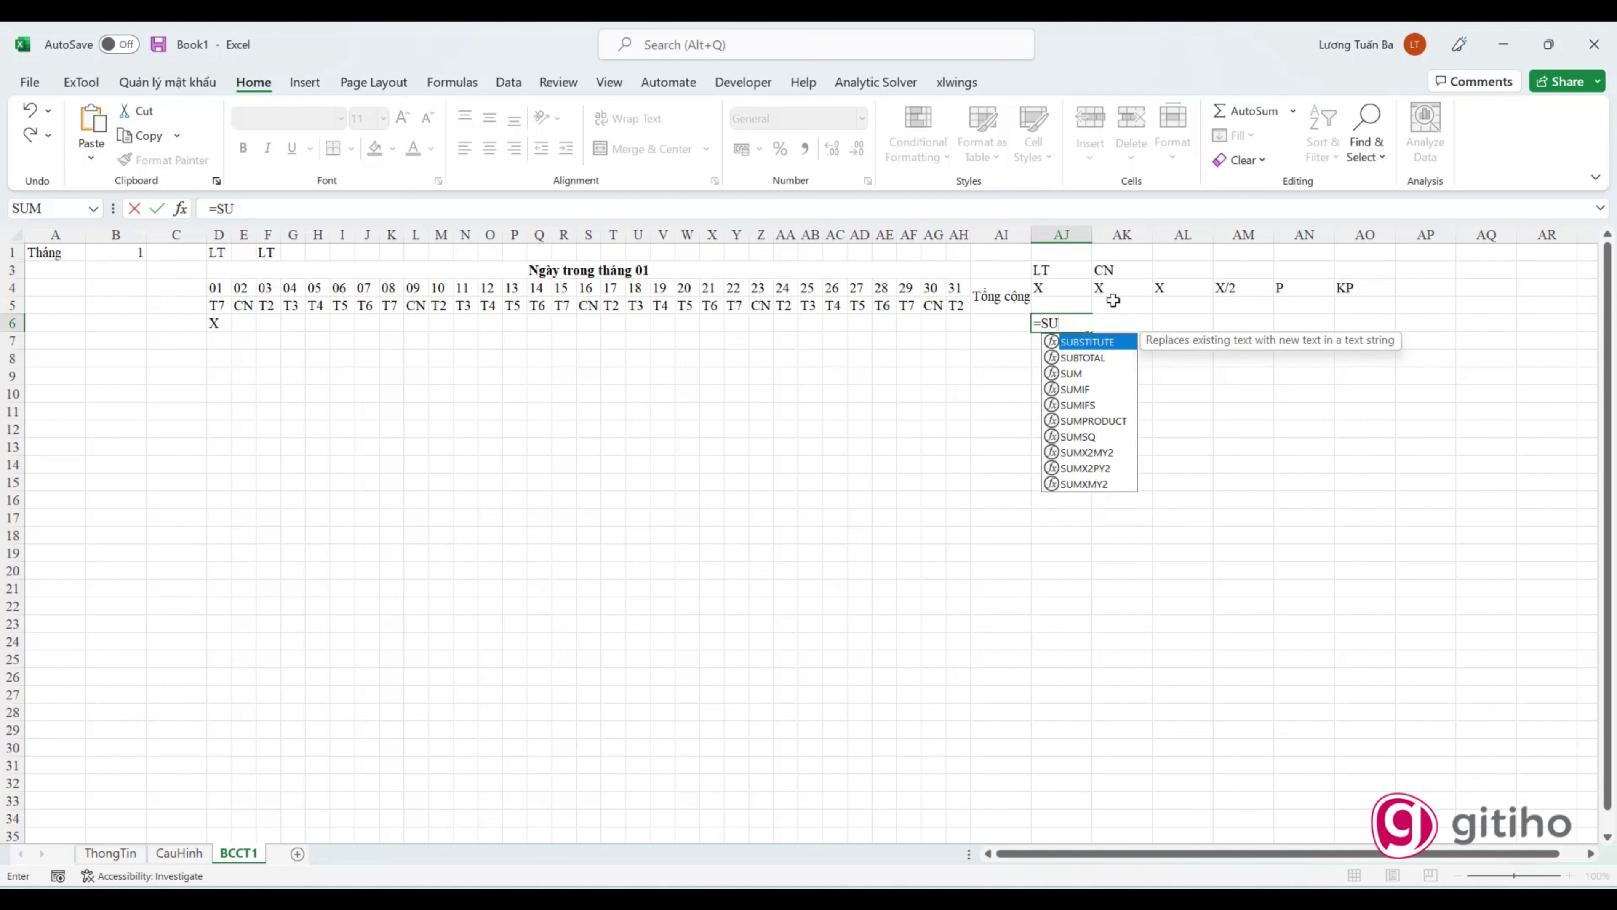
pyautogui.press('BackSpace')
pyautogui.write('co')
pyautogui.press('Down')
pyautogui.press('Down')
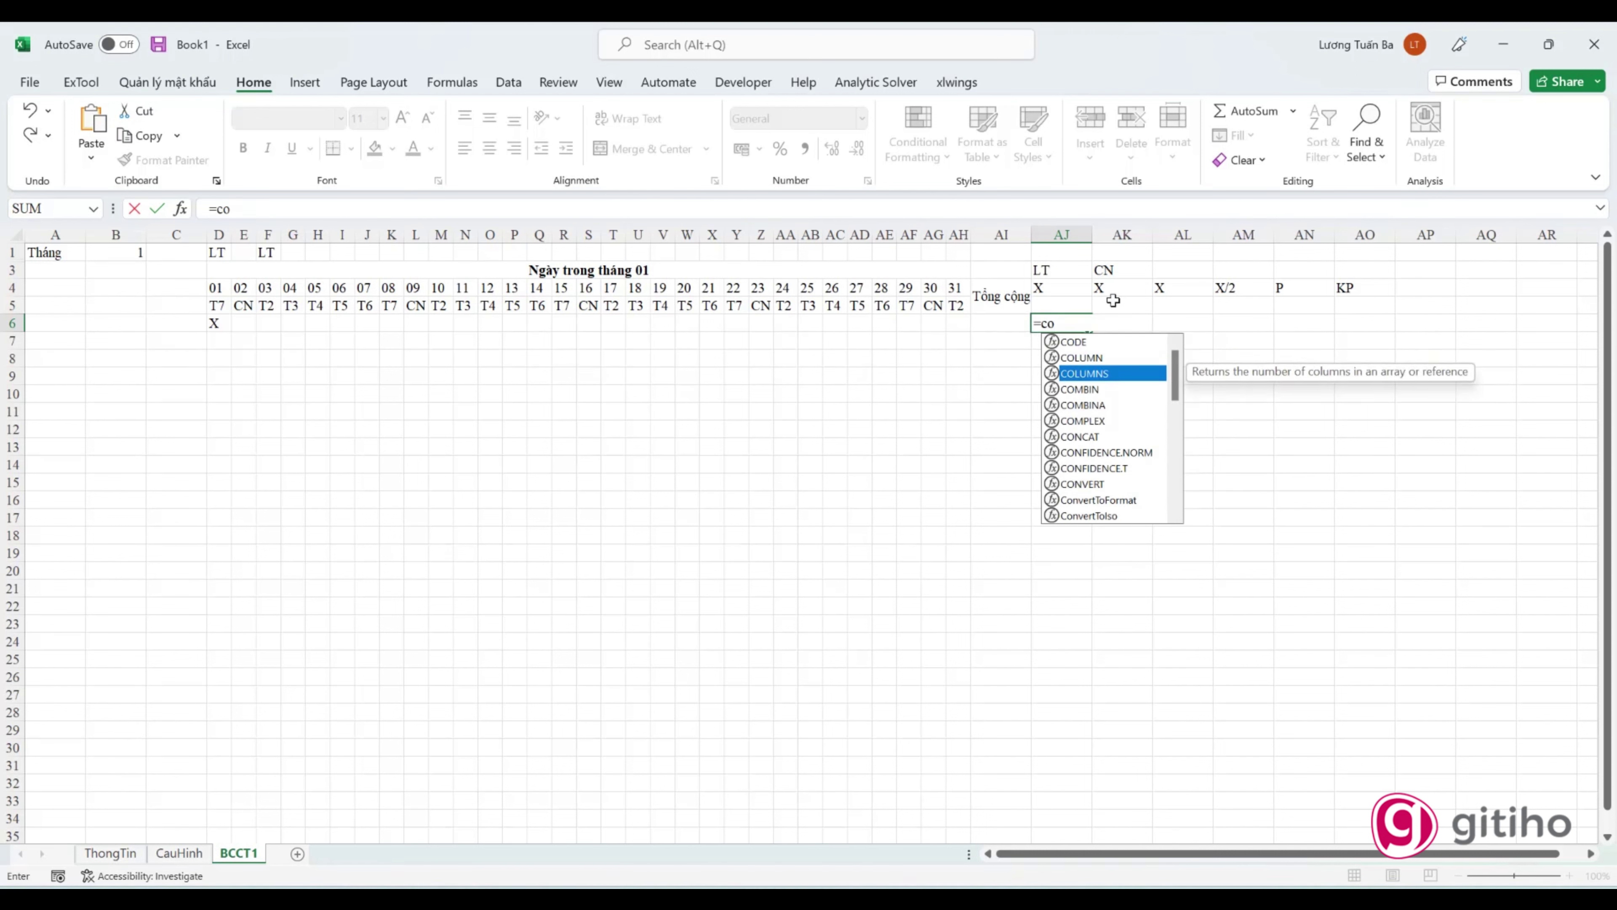
pyautogui.write('u')
pyautogui.press('Down')
pyautogui.press('Down')
pyautogui.press('Down')
pyautogui.press('Tab')
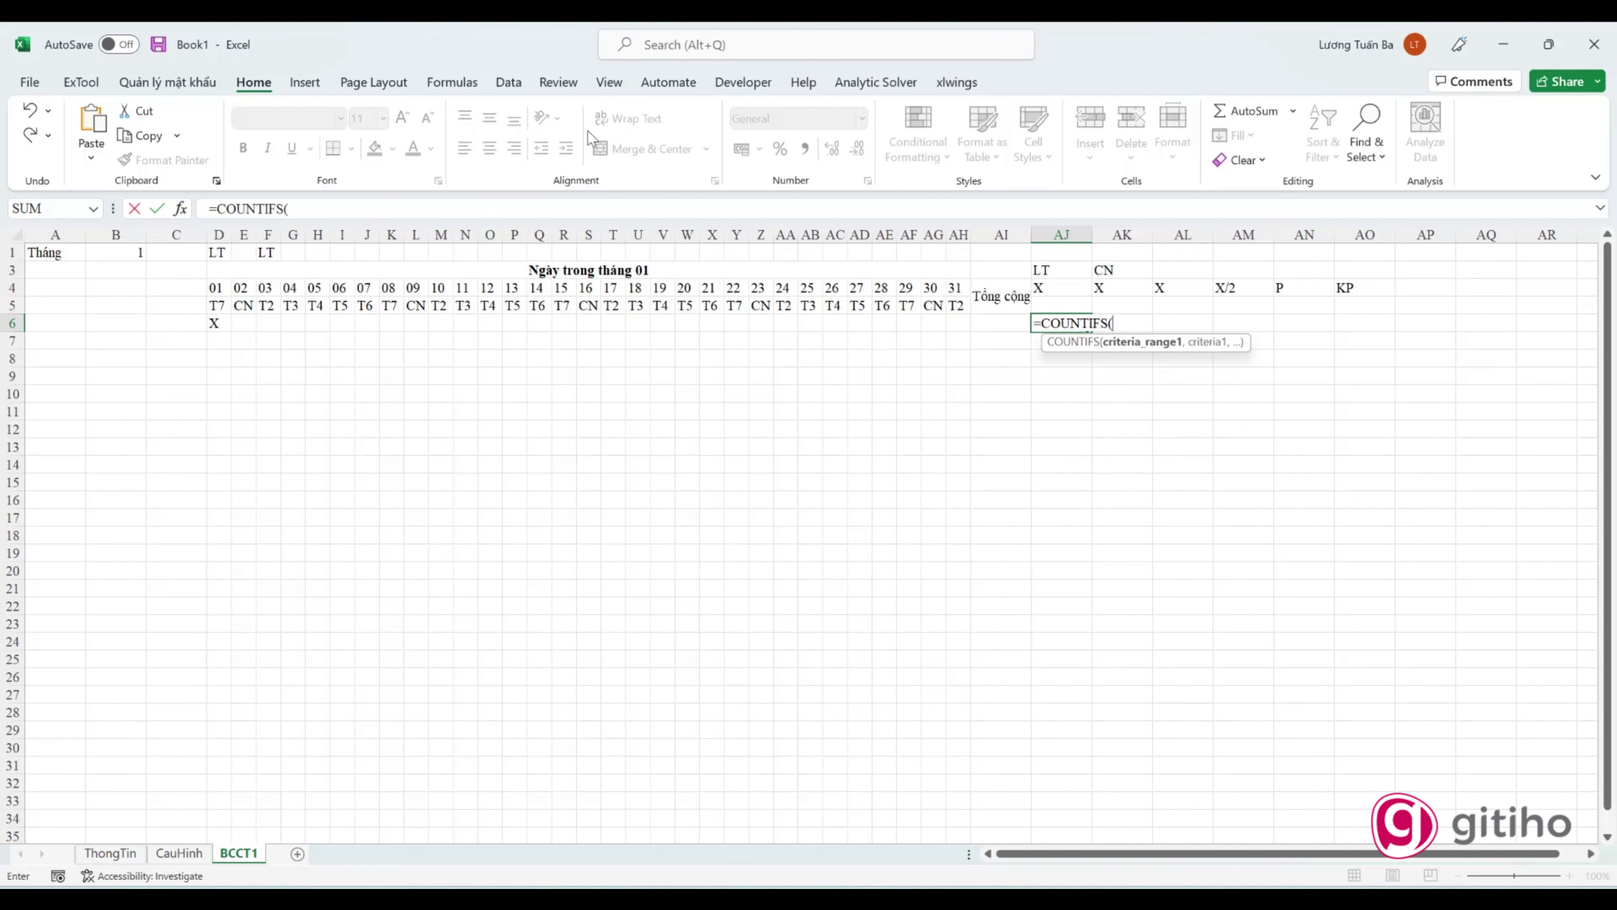
# Step: Give COUNTIFS the arguments $D$1:$AH$1, $AJ$3, $D6:$AH6, $AJ$4, returning 1
pyautogui.moveTo(218, 254); pyautogui.dragTo(950, 251)
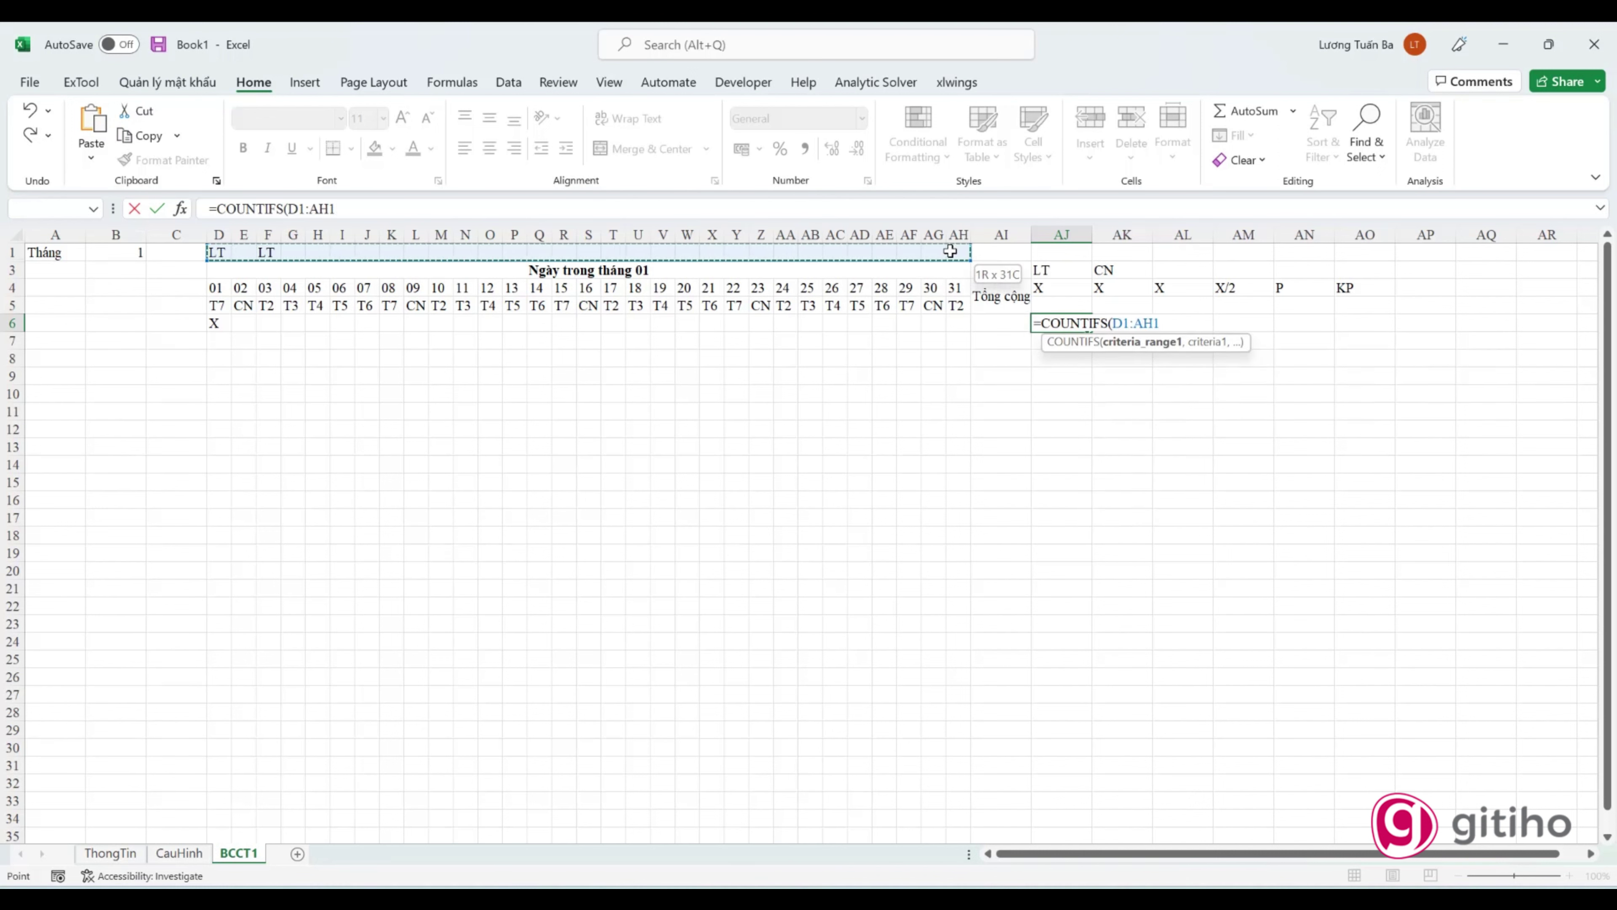
pyautogui.press('F4')
pyautogui.write('$AH$1,')
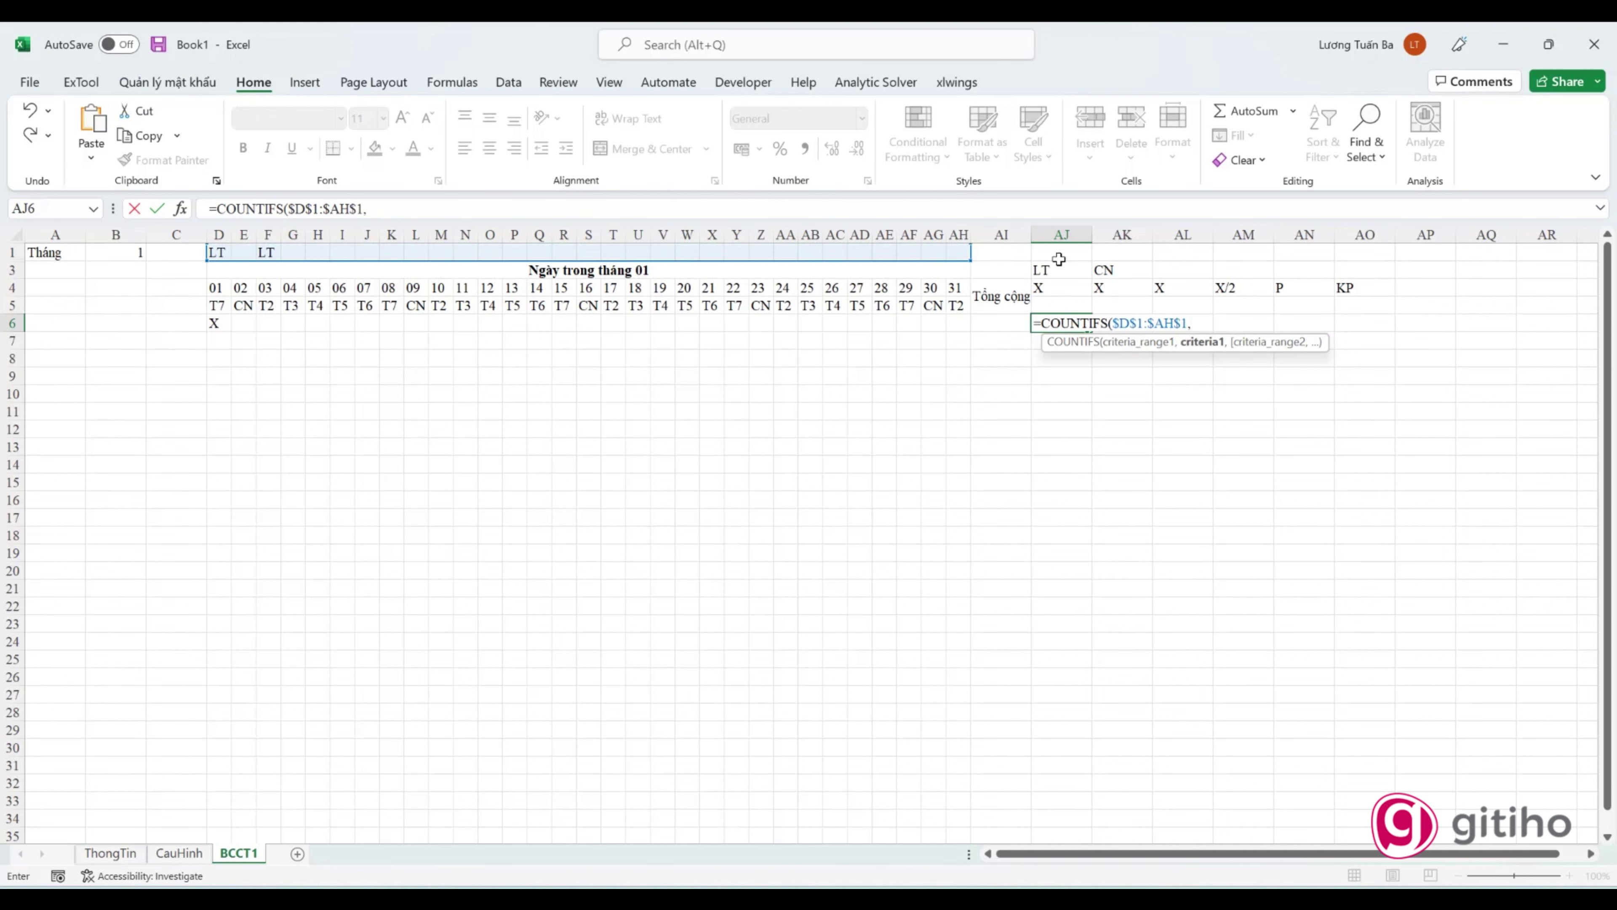
pyautogui.click(1058, 270)
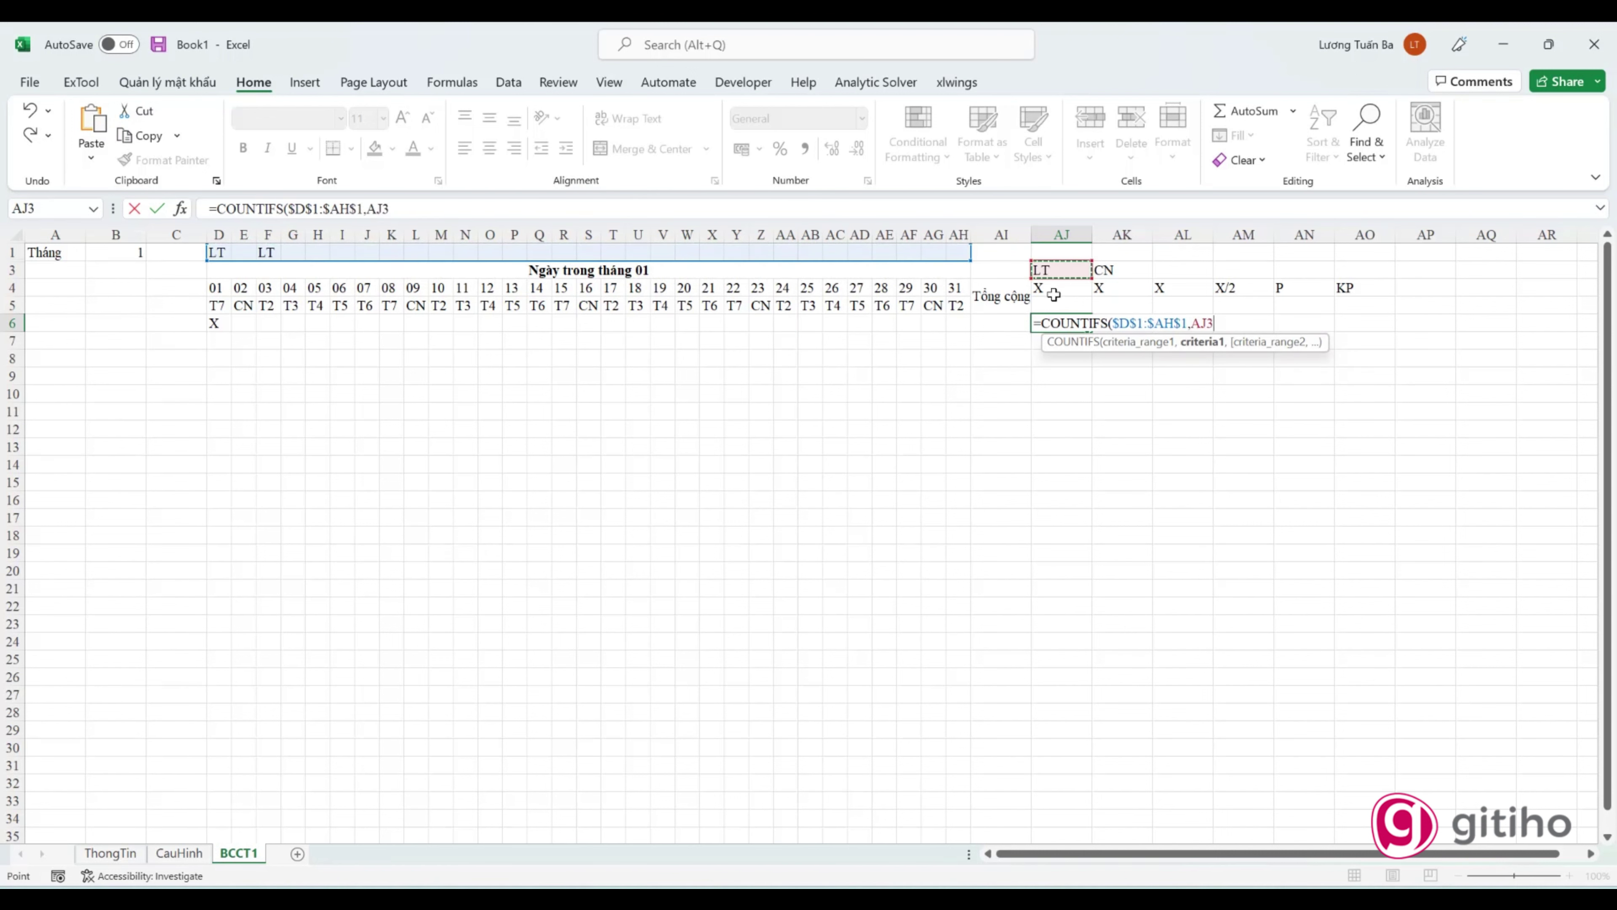
pyautogui.press('F4')
pyautogui.write('$AJ$3,')
pyautogui.moveTo(214, 321); pyautogui.dragTo(950, 327)
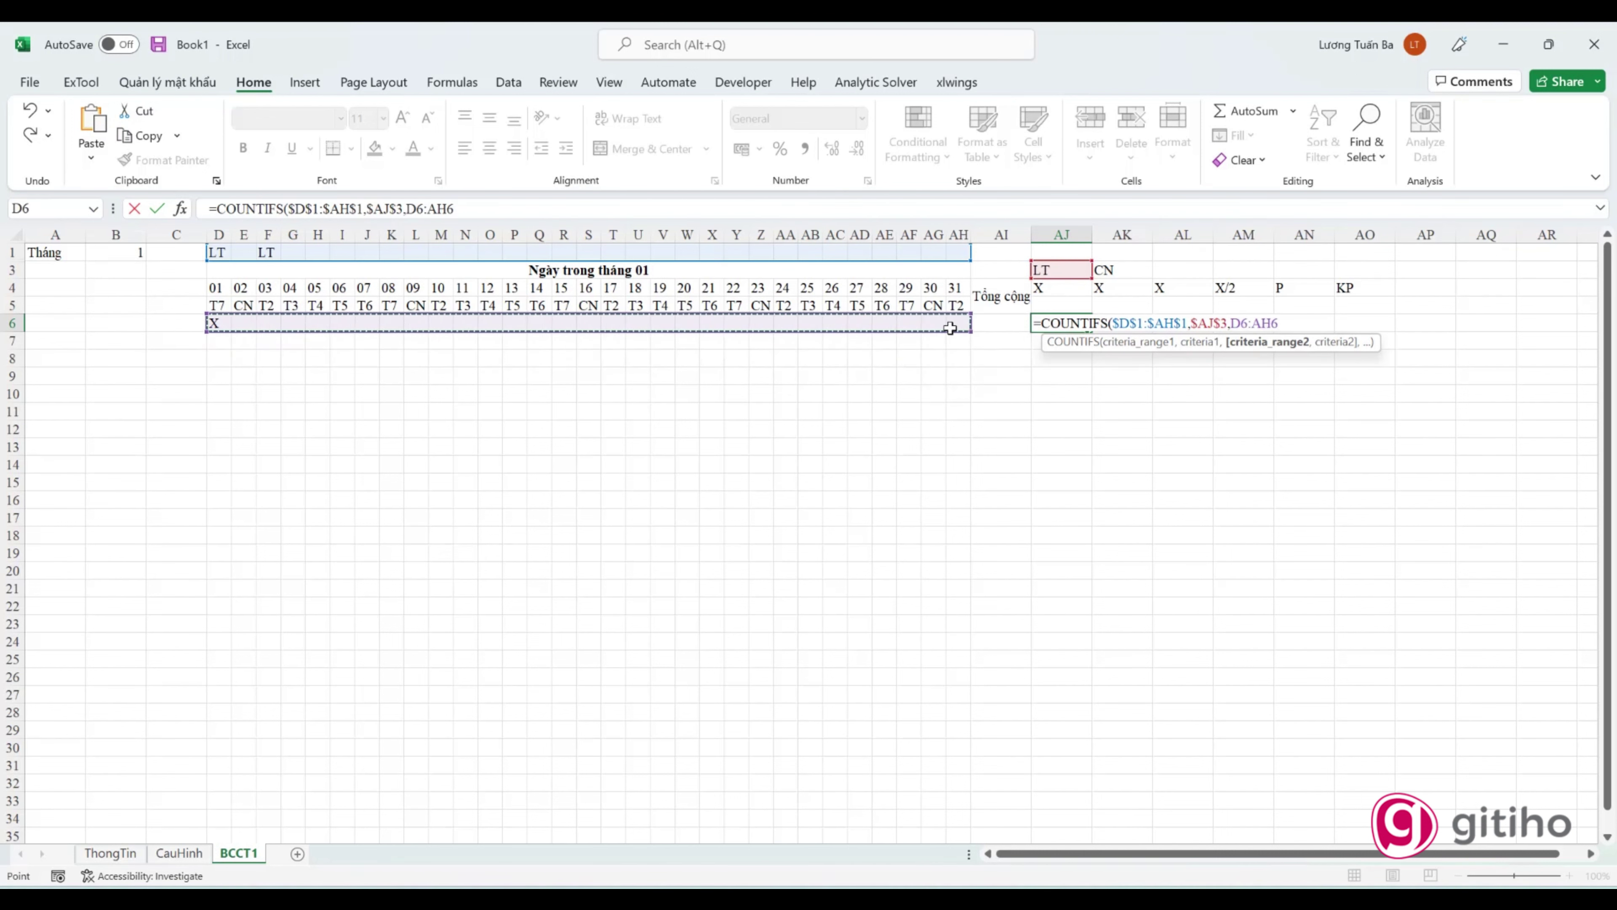
pyautogui.press('F4')
pyautogui.press('F4')
pyautogui.press('F4')
pyautogui.write(',')
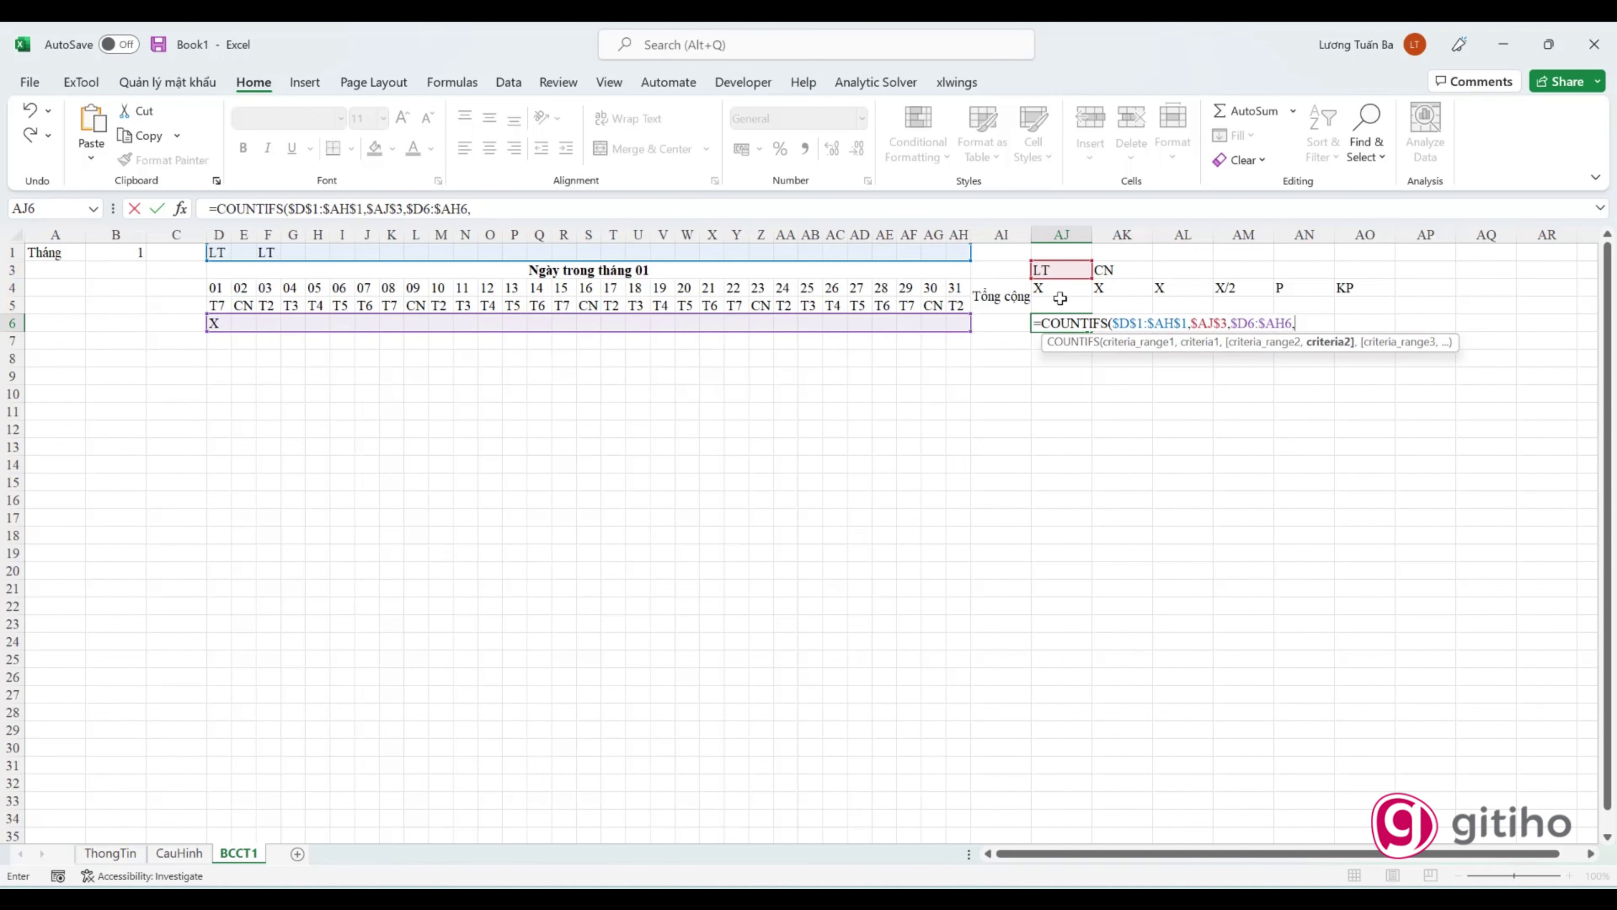
pyautogui.click(1054, 292)
pyautogui.press('F4')
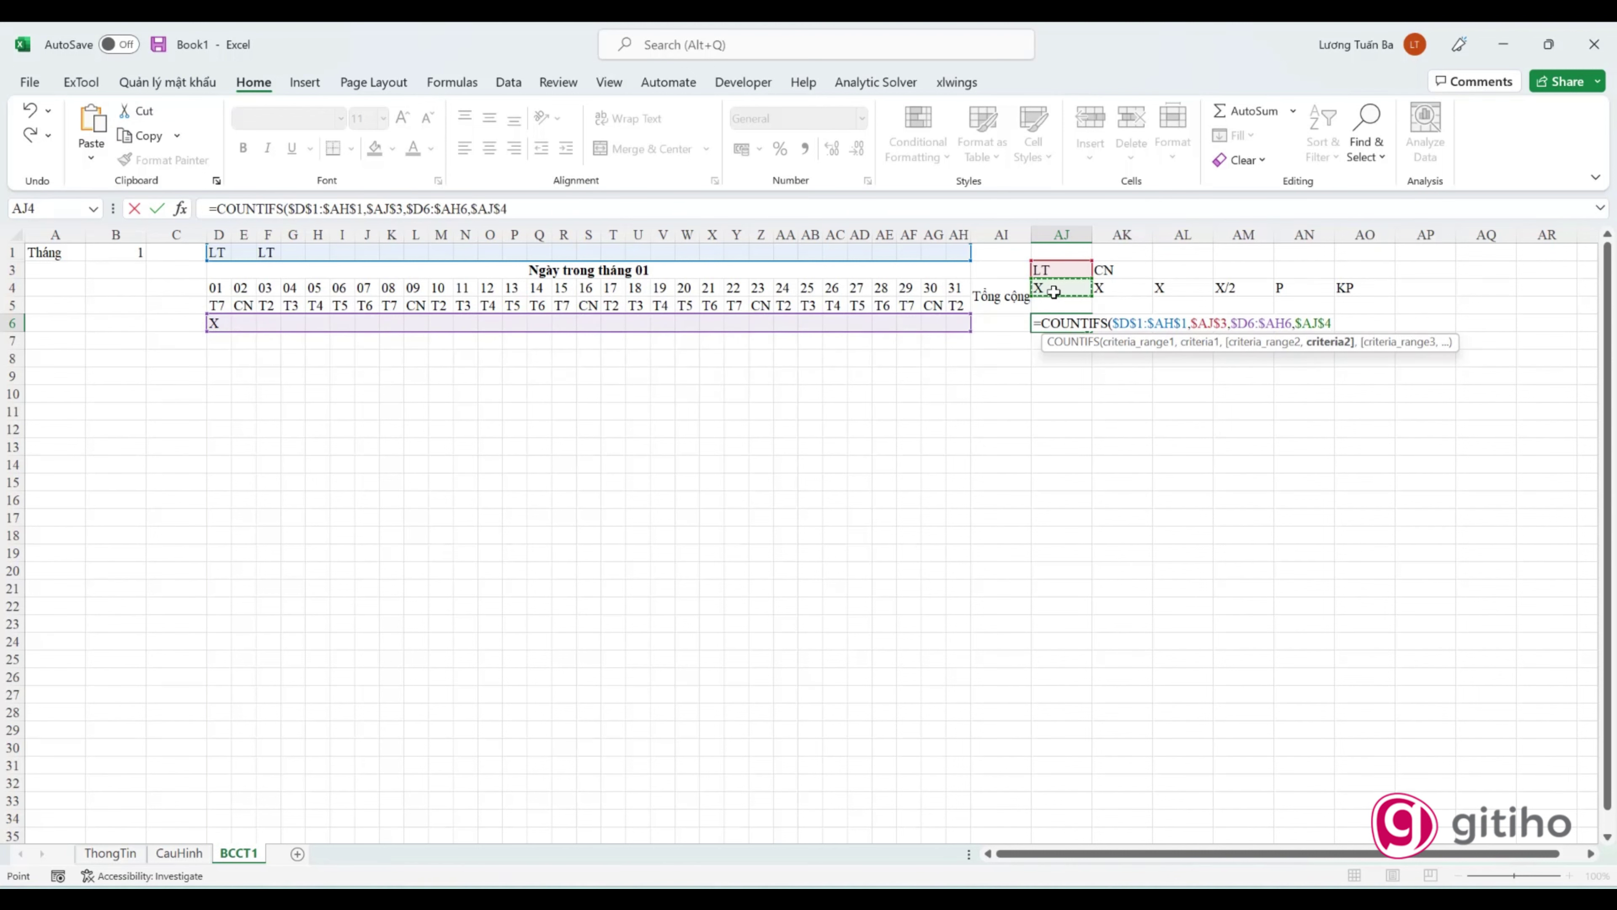
pyautogui.press('Return')
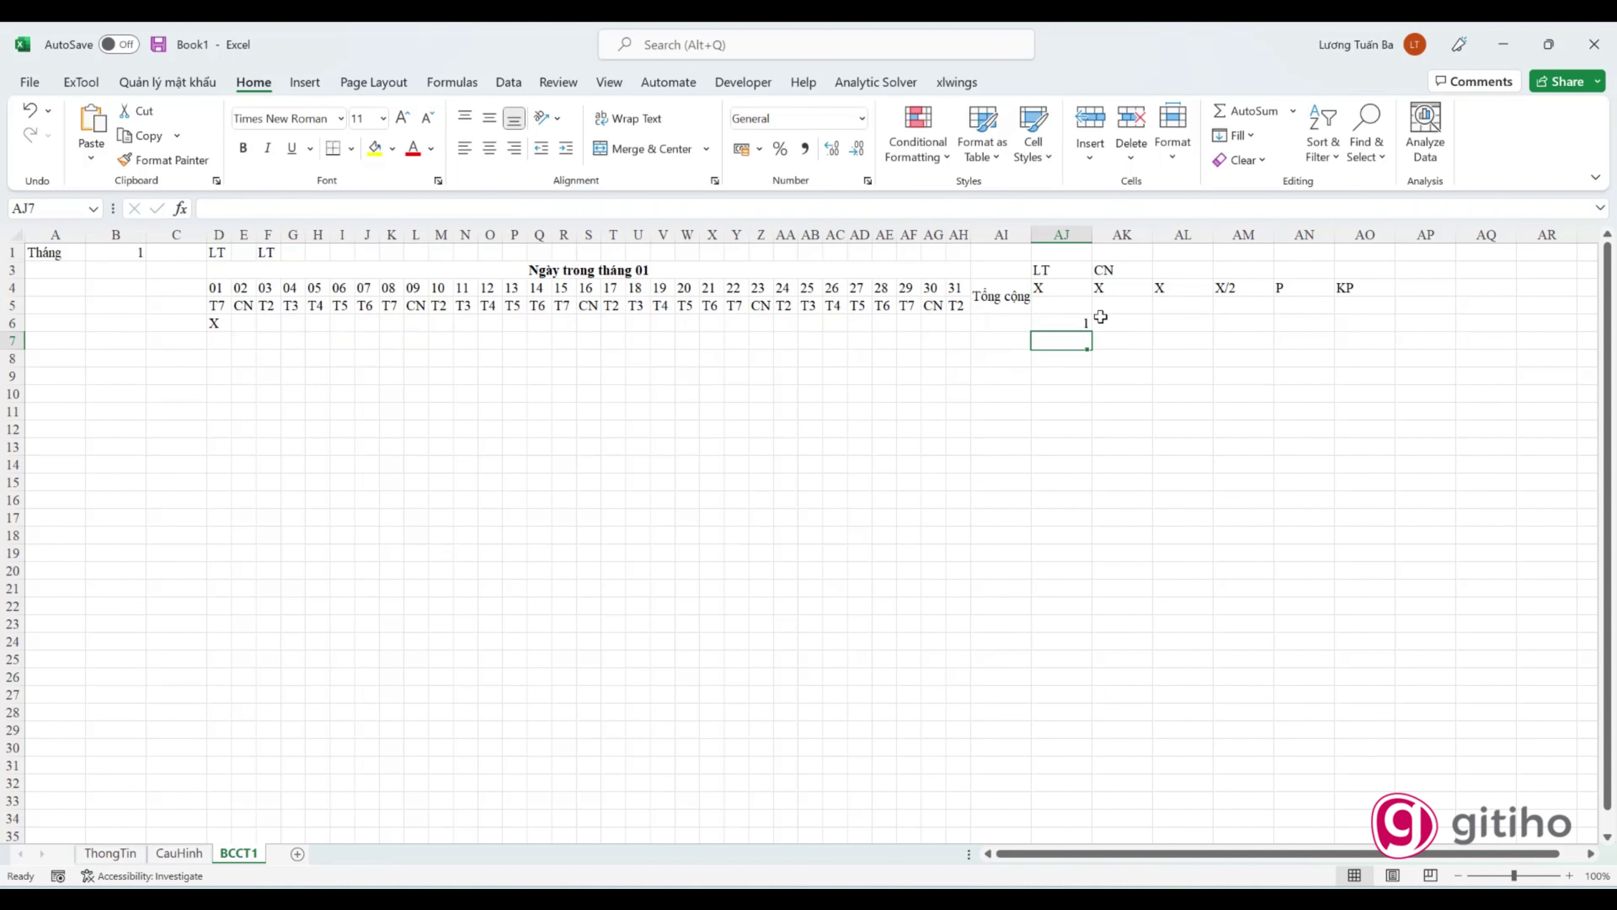
pyautogui.click(1081, 323)
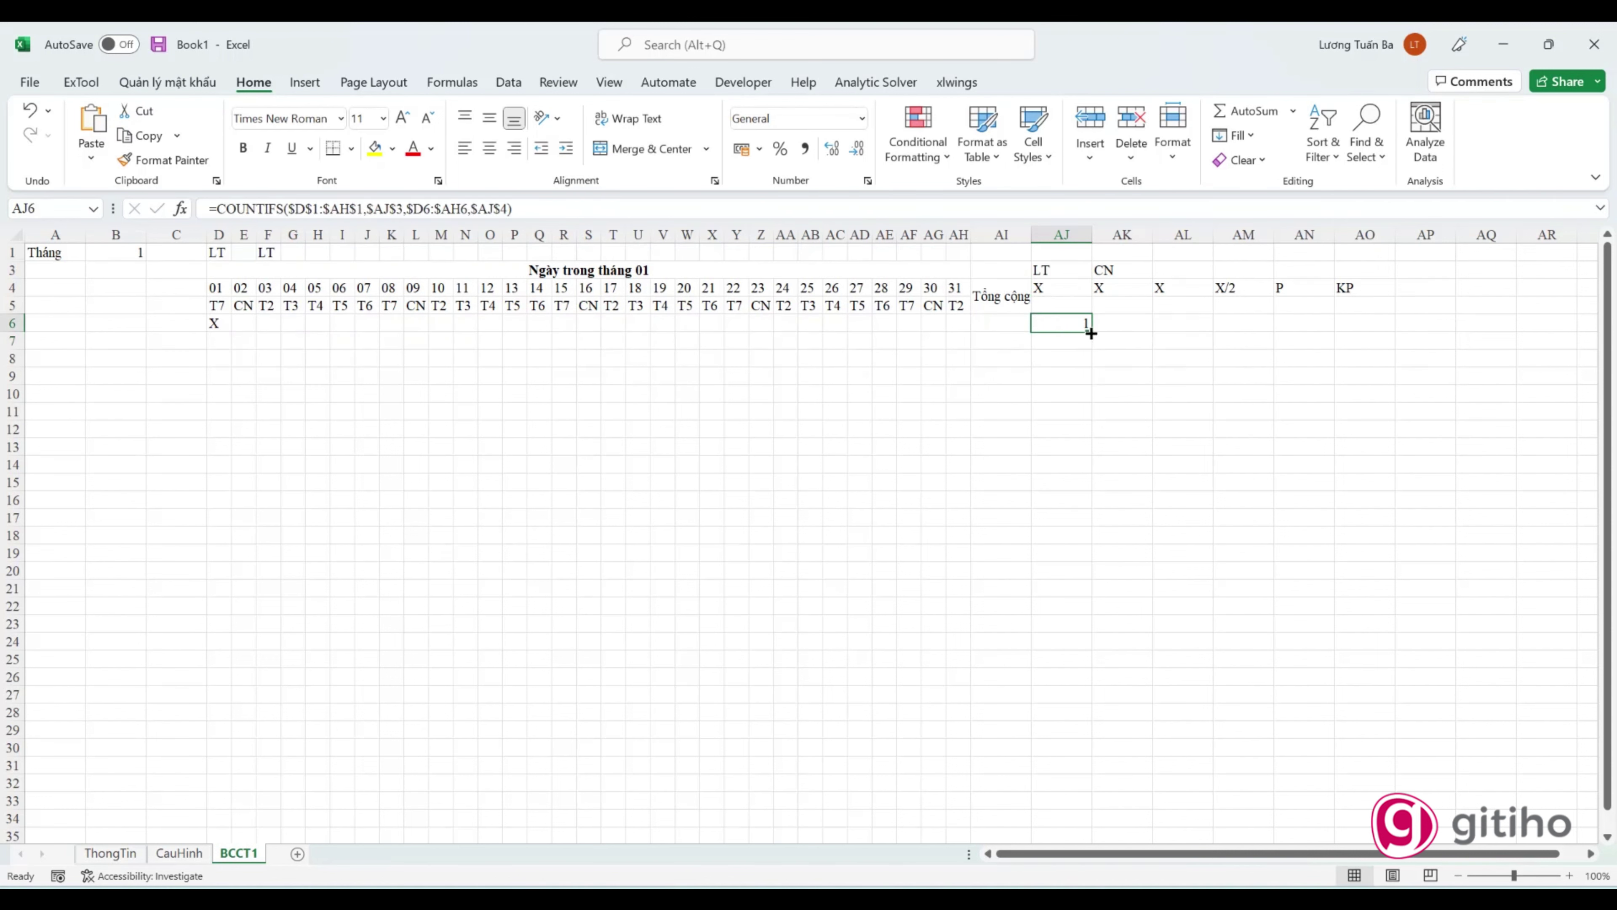
# Step: Copy AJ6's formula into AK6 and change its criteria to $AK$3 and $AK$4
pyautogui.moveTo(1091, 333); pyautogui.dragTo(1139, 331)
pyautogui.doubleClick(1122, 324)
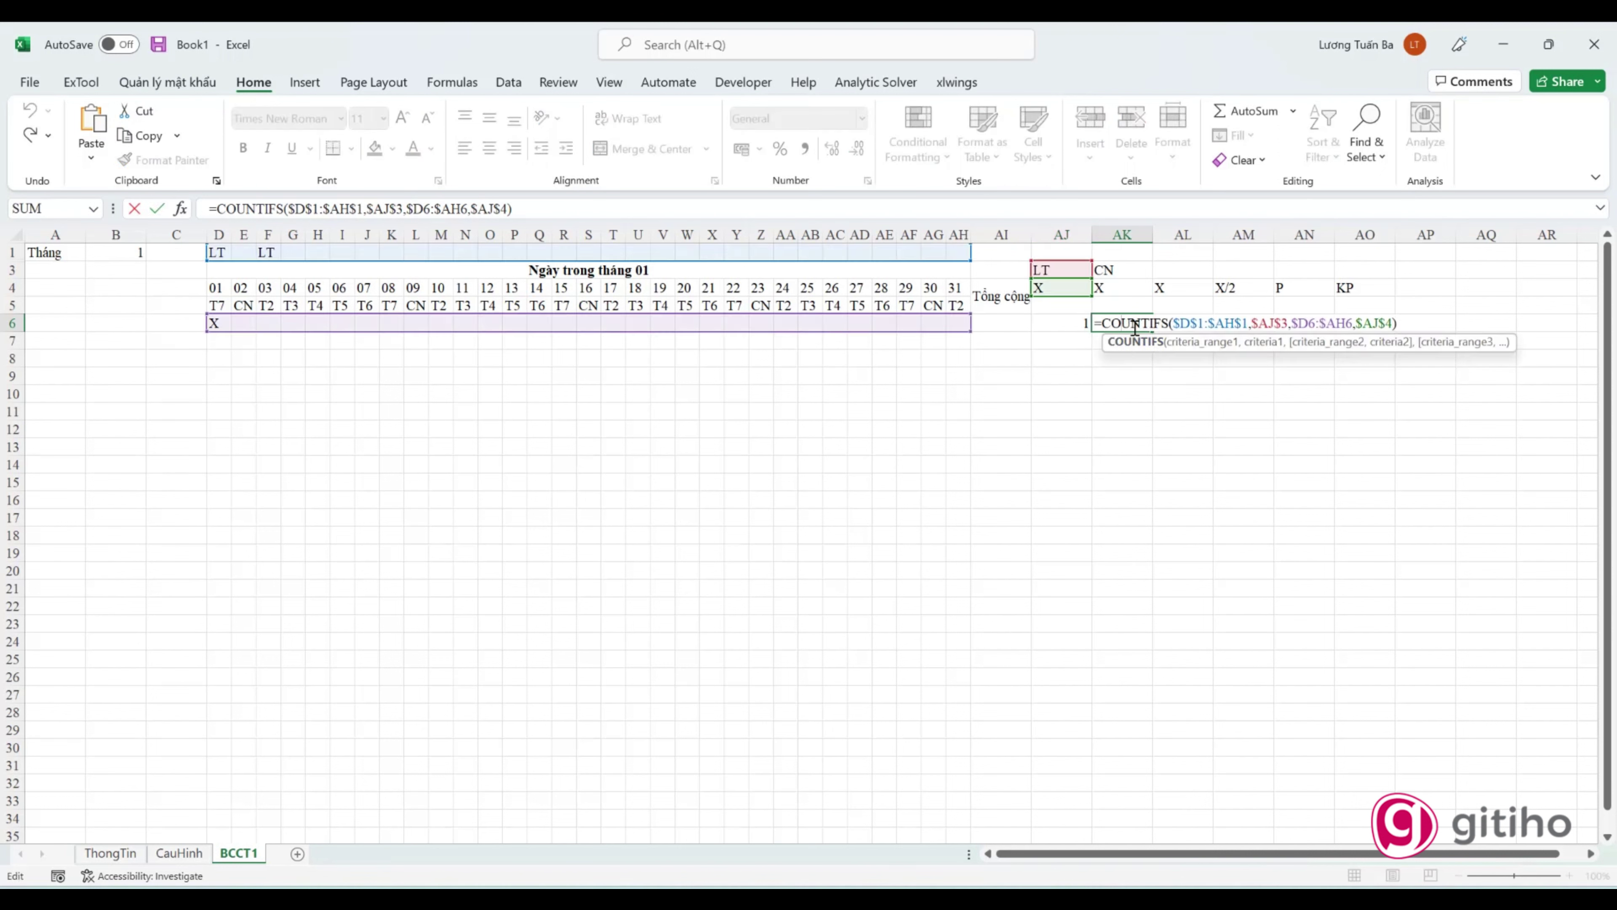
pyautogui.click(1273, 324)
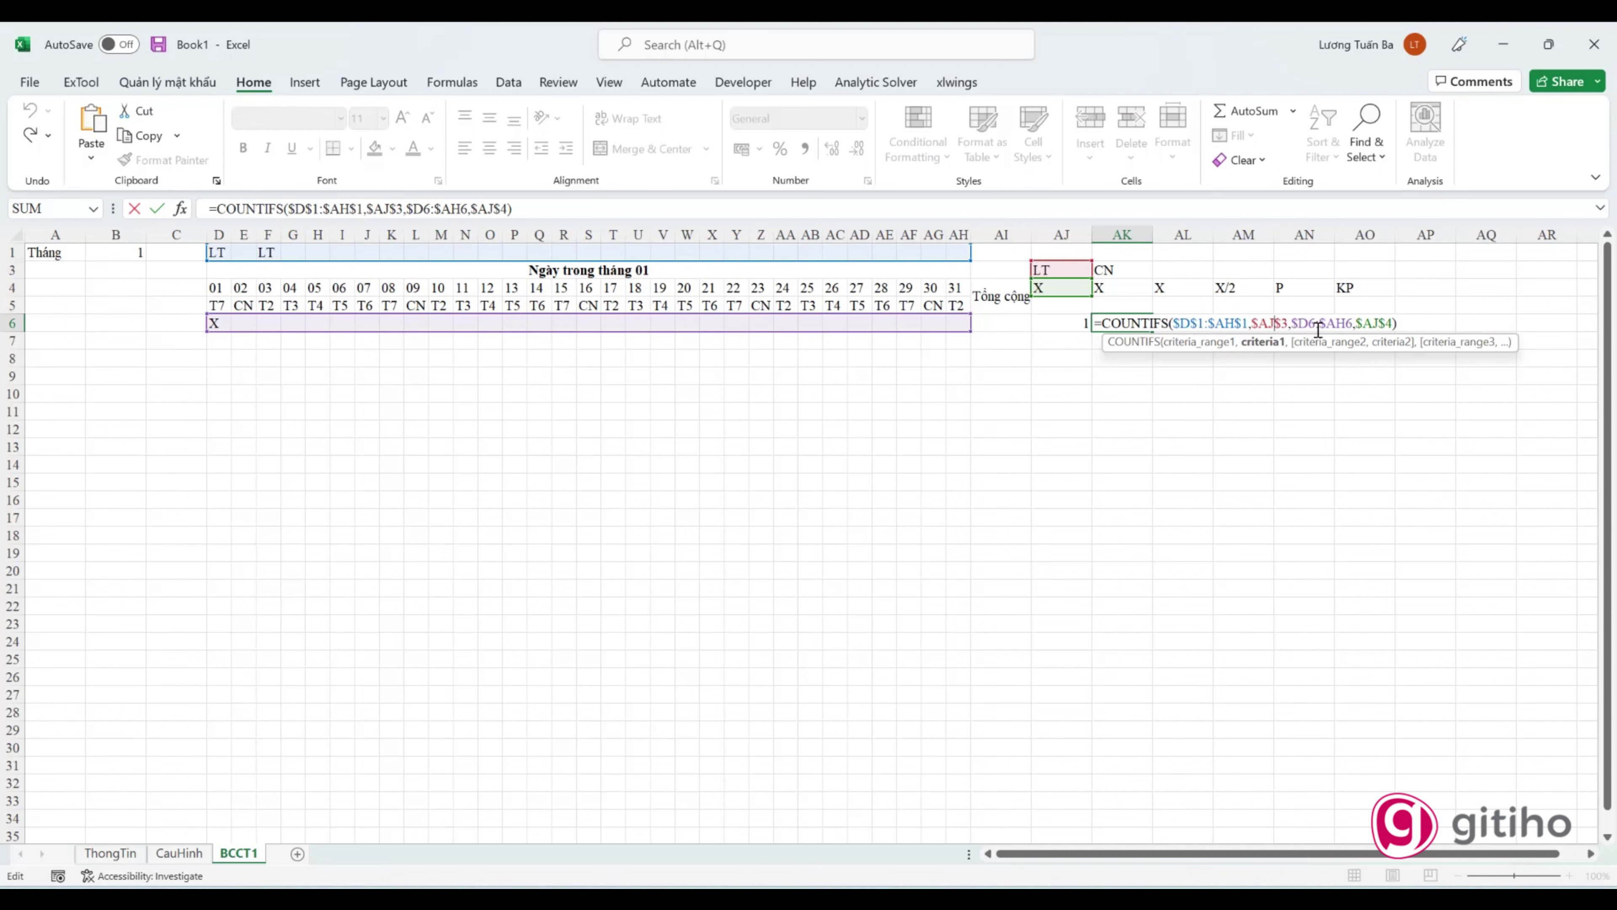
pyautogui.press('BackSpace')
pyautogui.write('k')
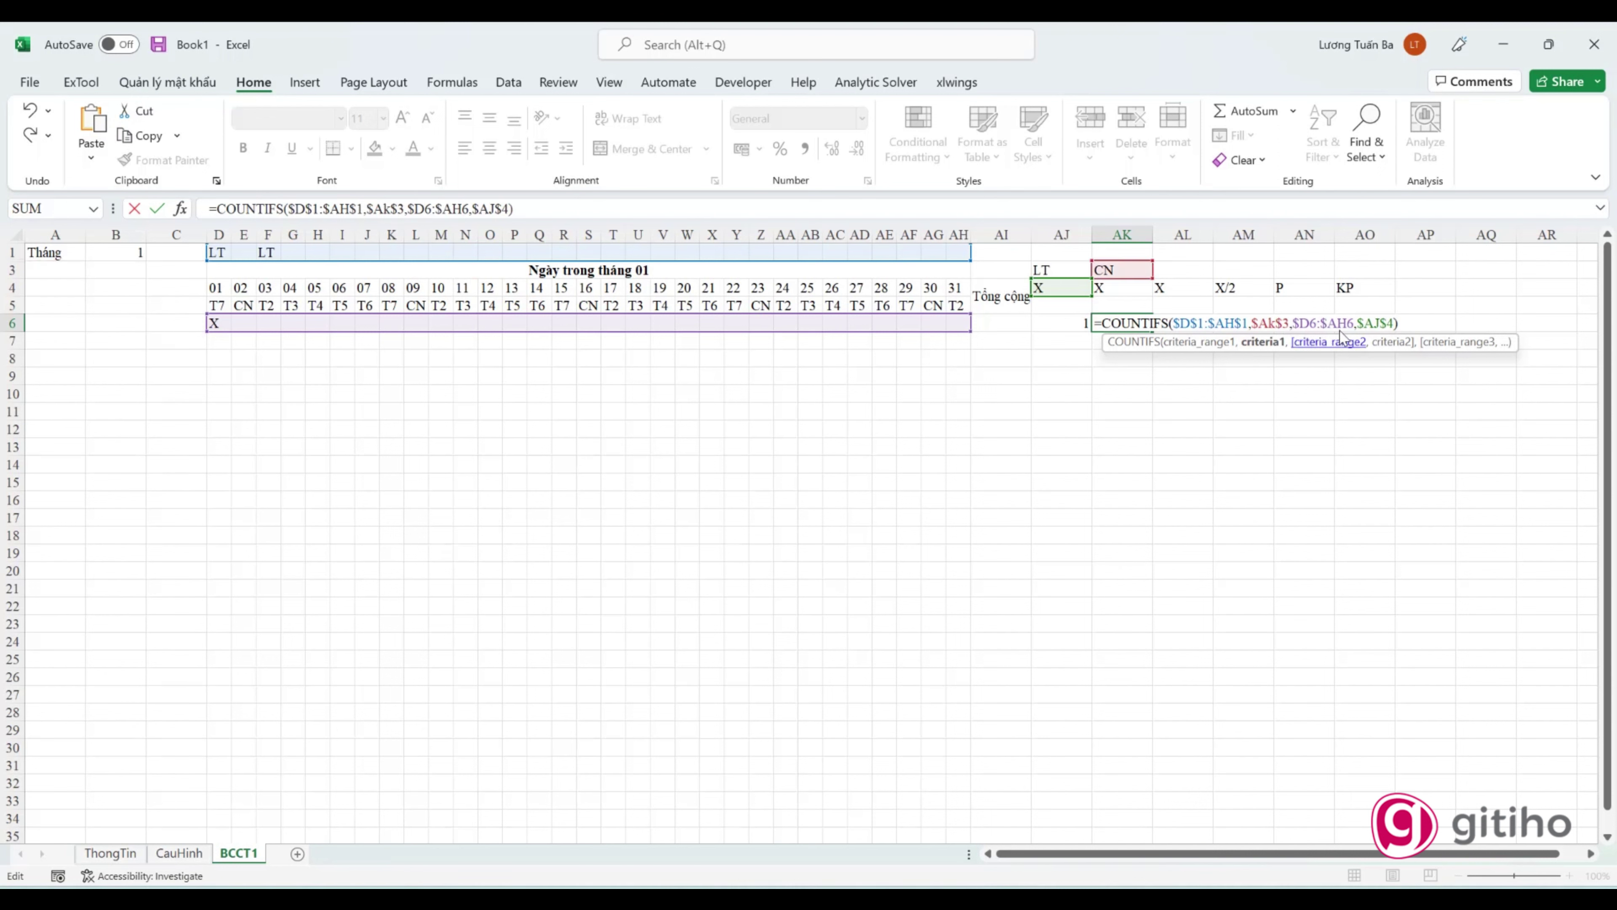
pyautogui.click(1380, 325)
pyautogui.press('BackSpace')
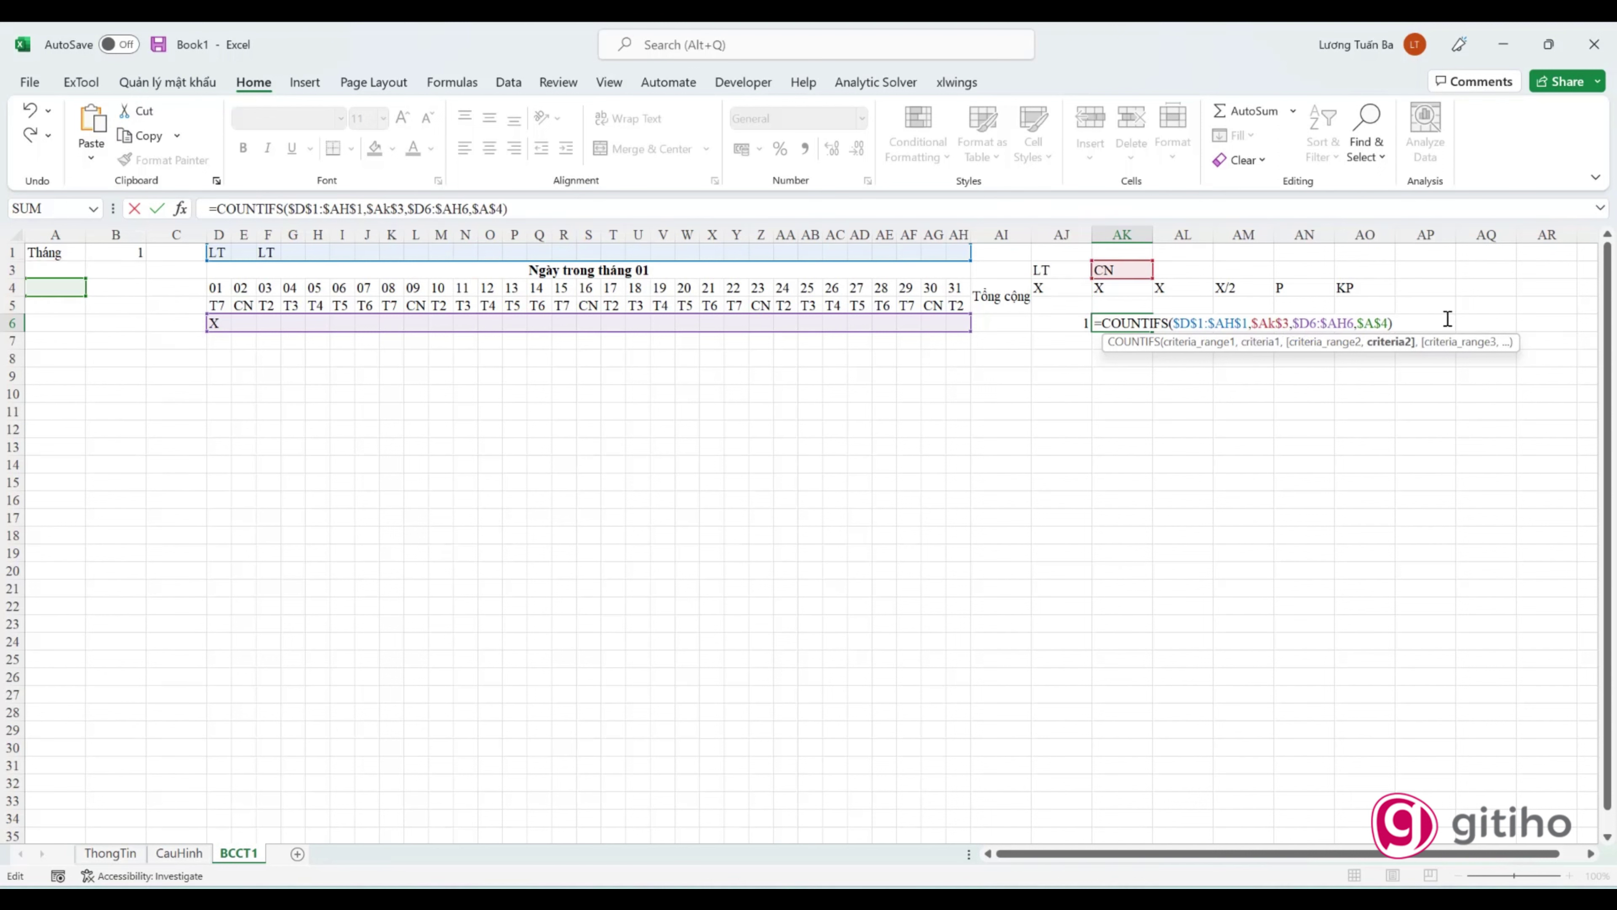
pyautogui.write('k')
pyautogui.press('Return')
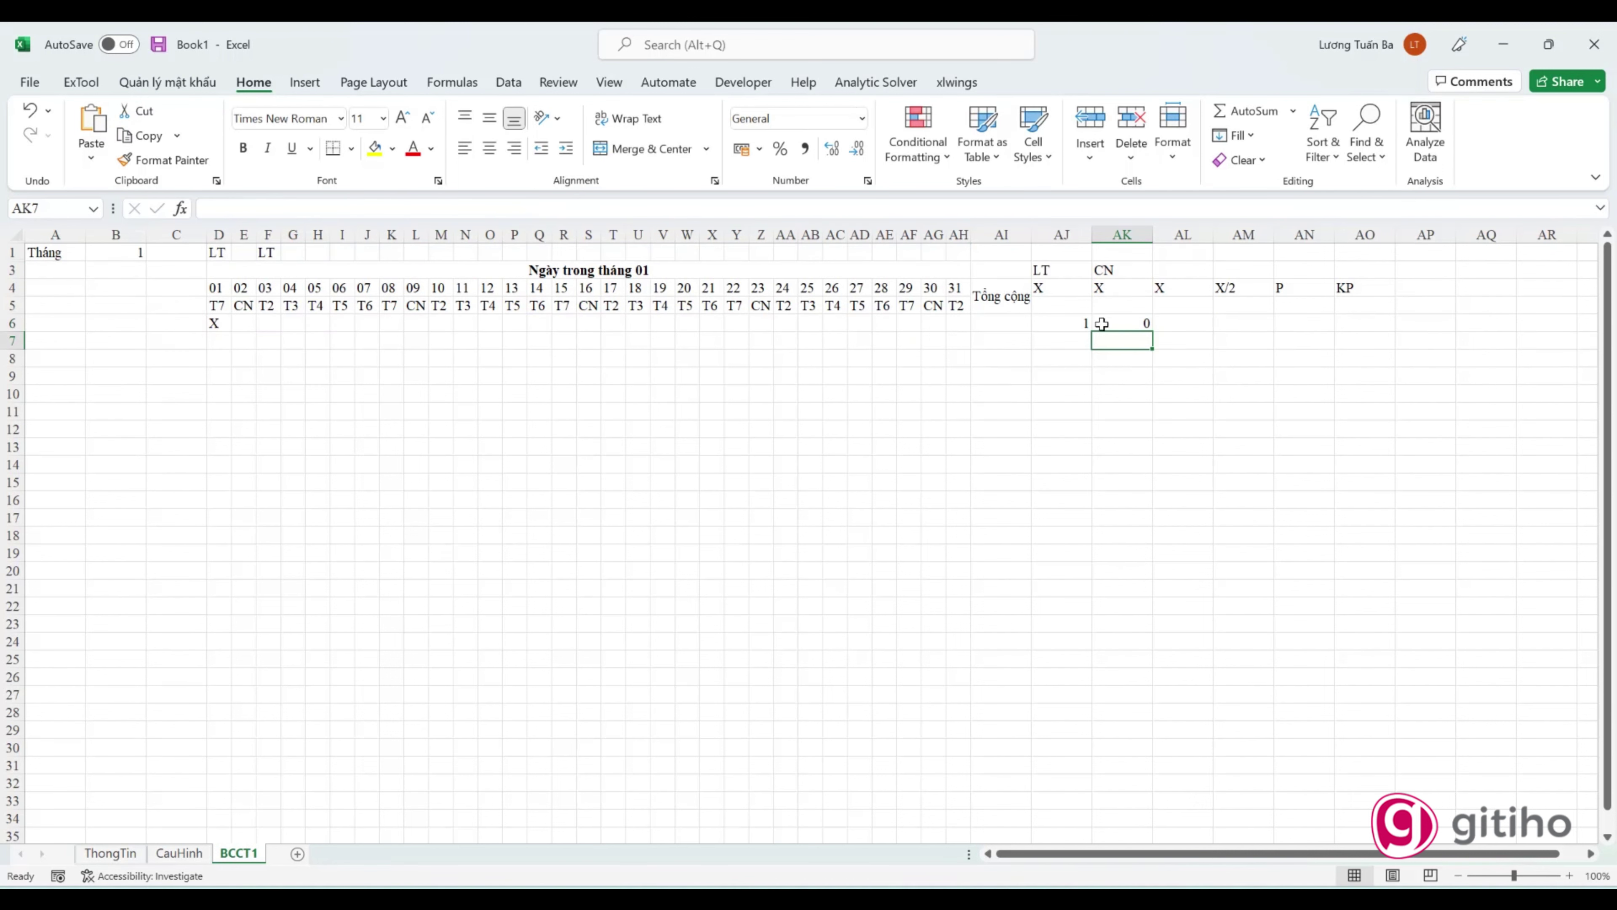
# Step: Add a test X mark in L6 and review AK6's formula
pyautogui.click(409, 324)
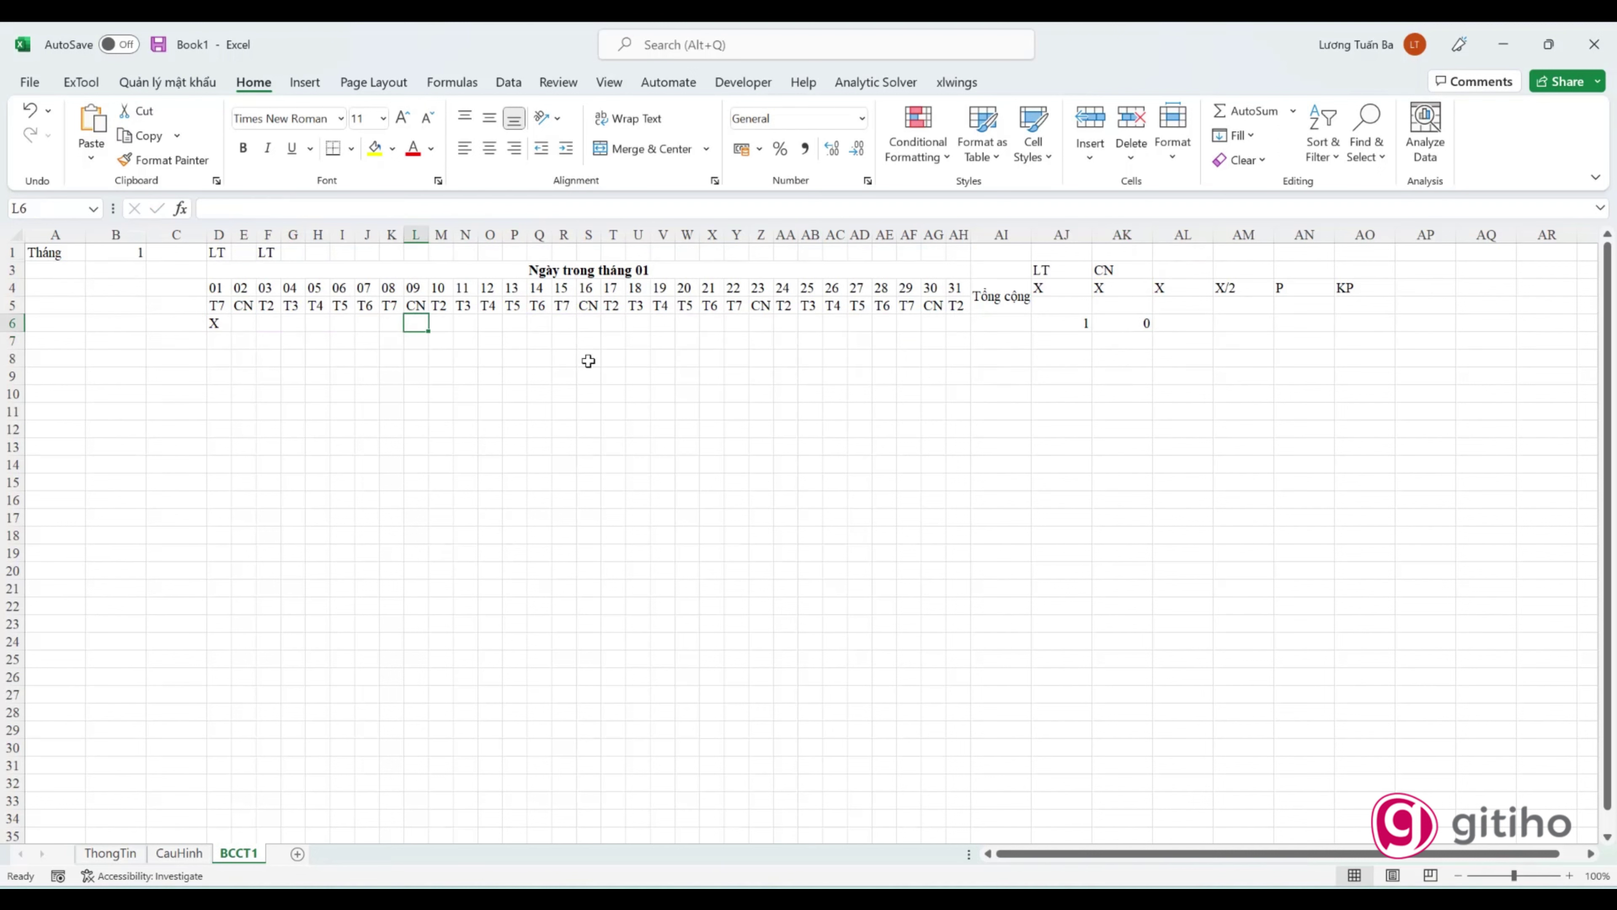
pyautogui.write('X')
pyautogui.press('Return')
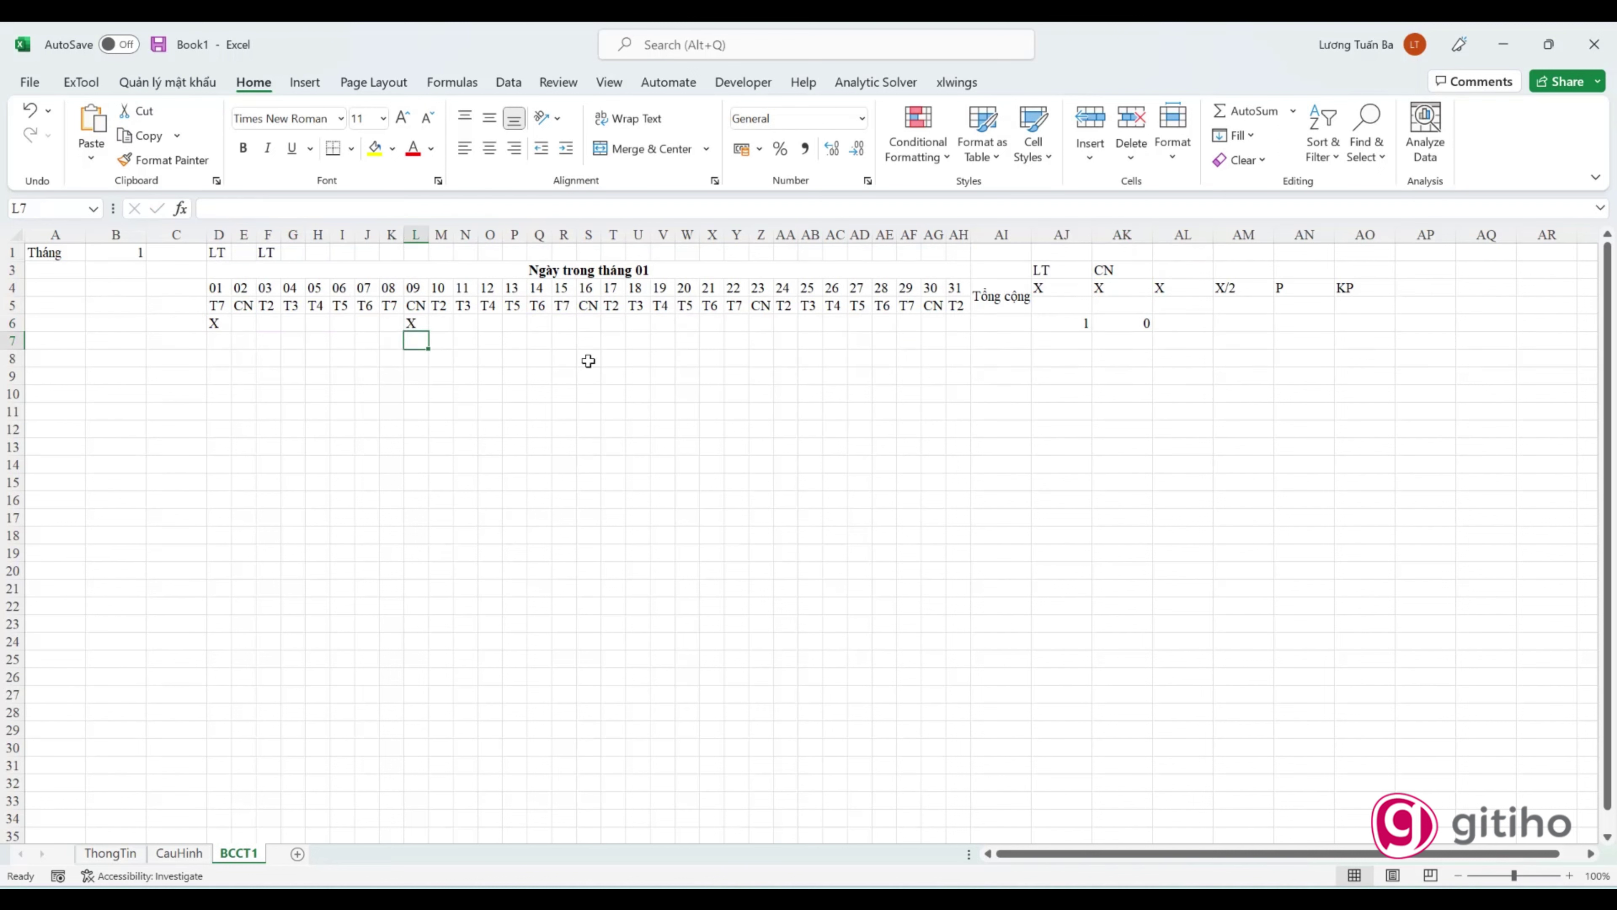
pyautogui.doubleClick(1123, 322)
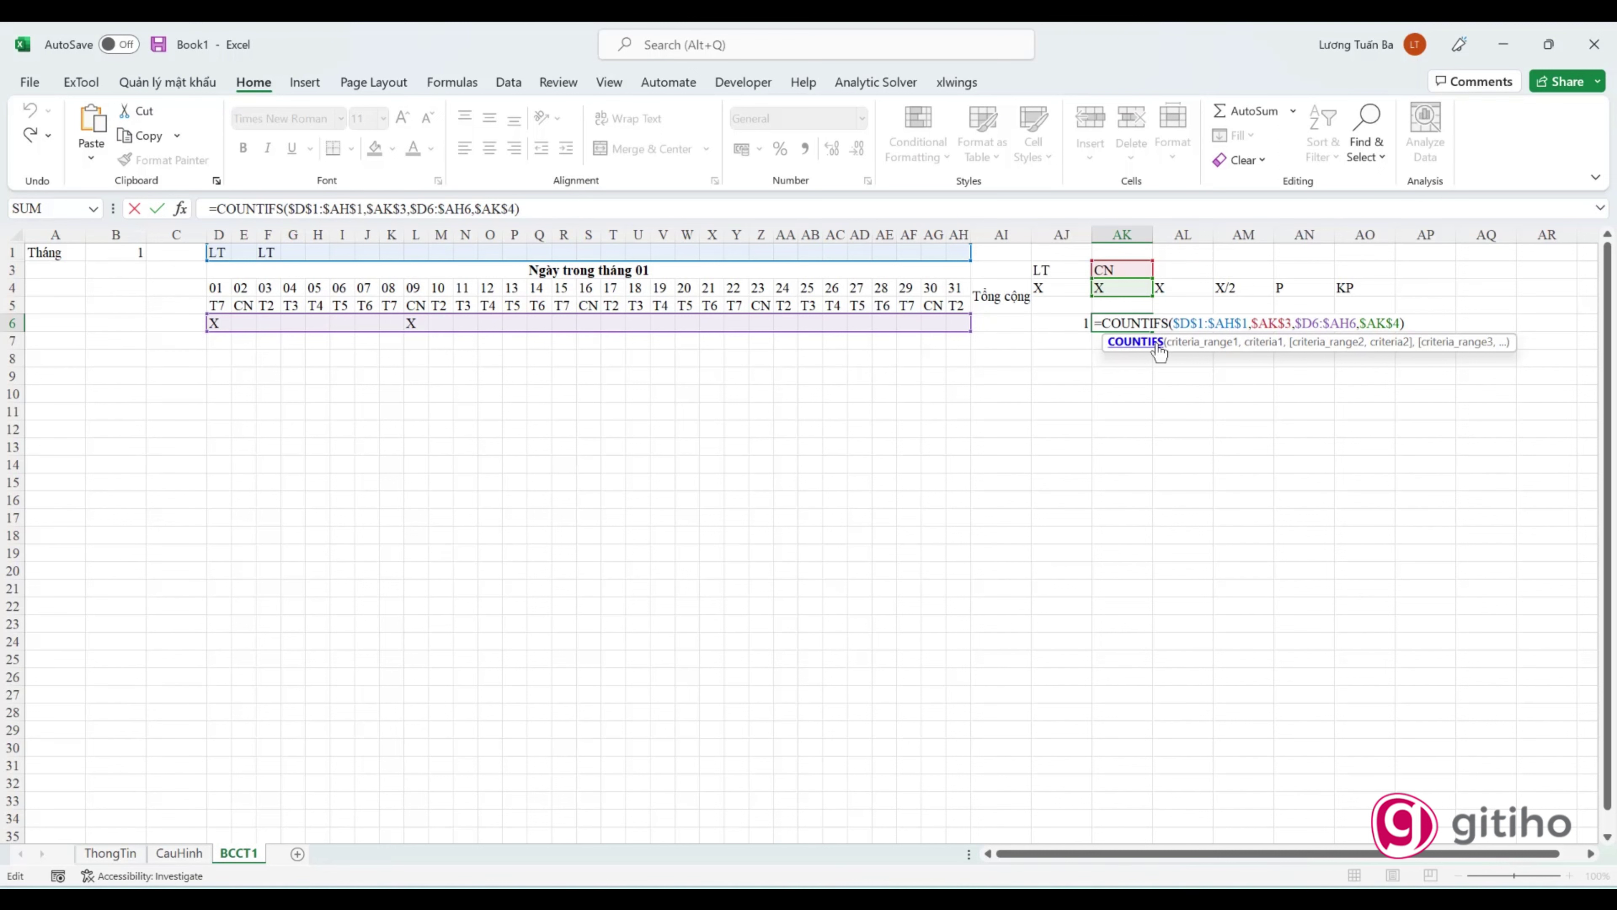
pyautogui.press('Escape')
# Step: Replace AK6's first range with the weekday row $D$5:$AH$5
pyautogui.doubleClick(1142, 324)
pyautogui.moveTo(1250, 323); pyautogui.dragTo(1174, 324)
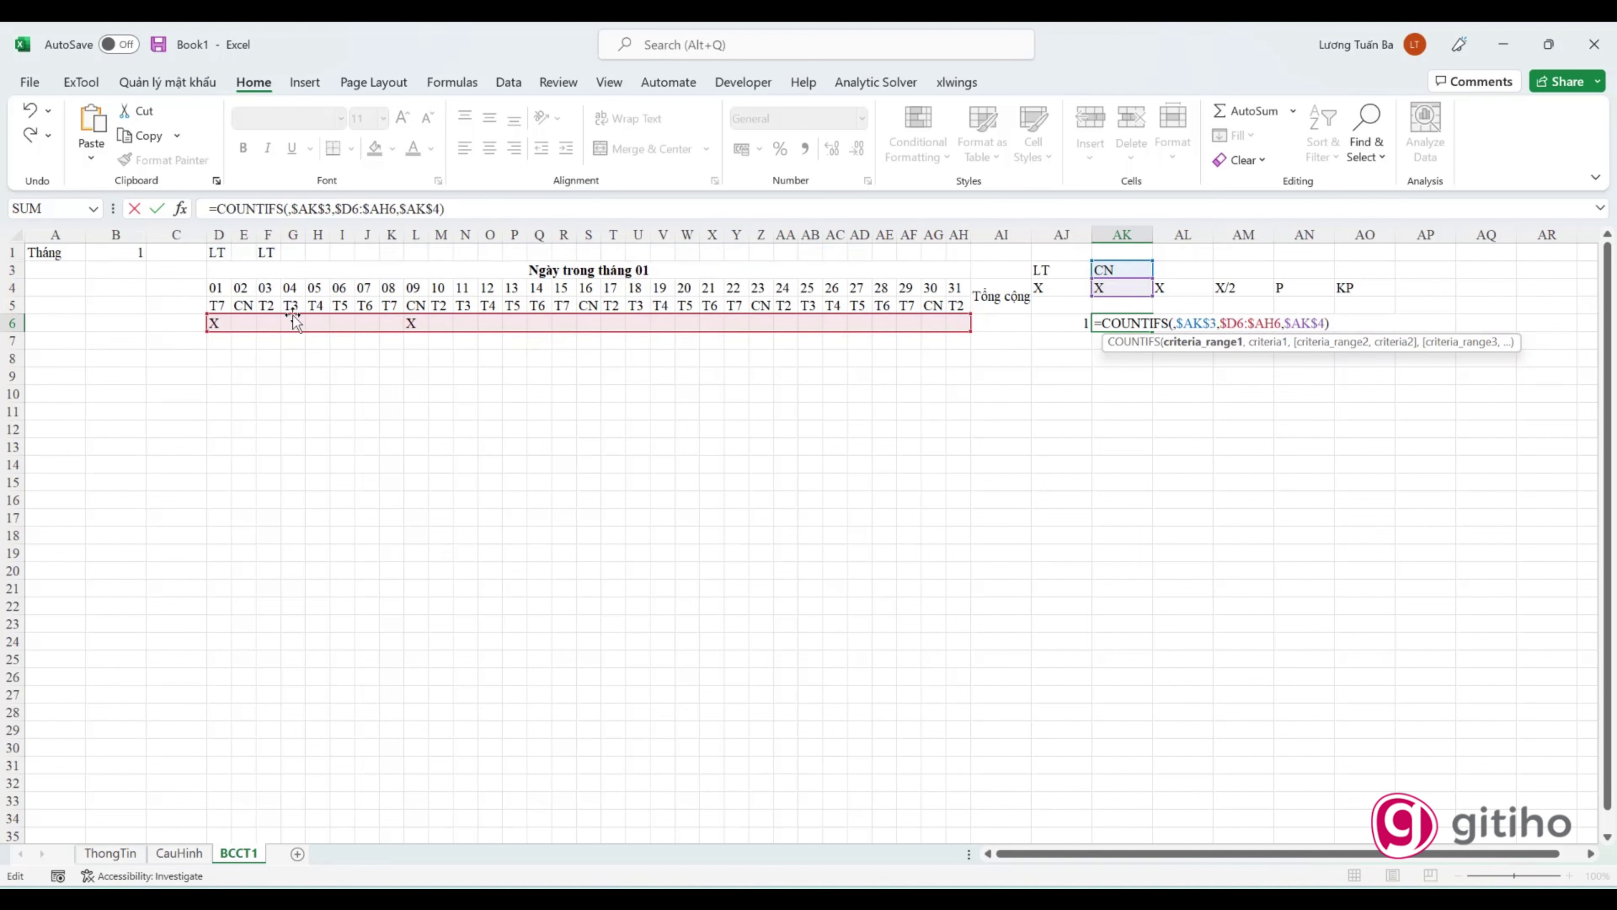
pyautogui.moveTo(217, 305)
pyautogui.mouseDown()
pyautogui.moveTo(774, 338)
pyautogui.moveTo(963, 322)
pyautogui.mouseUp()
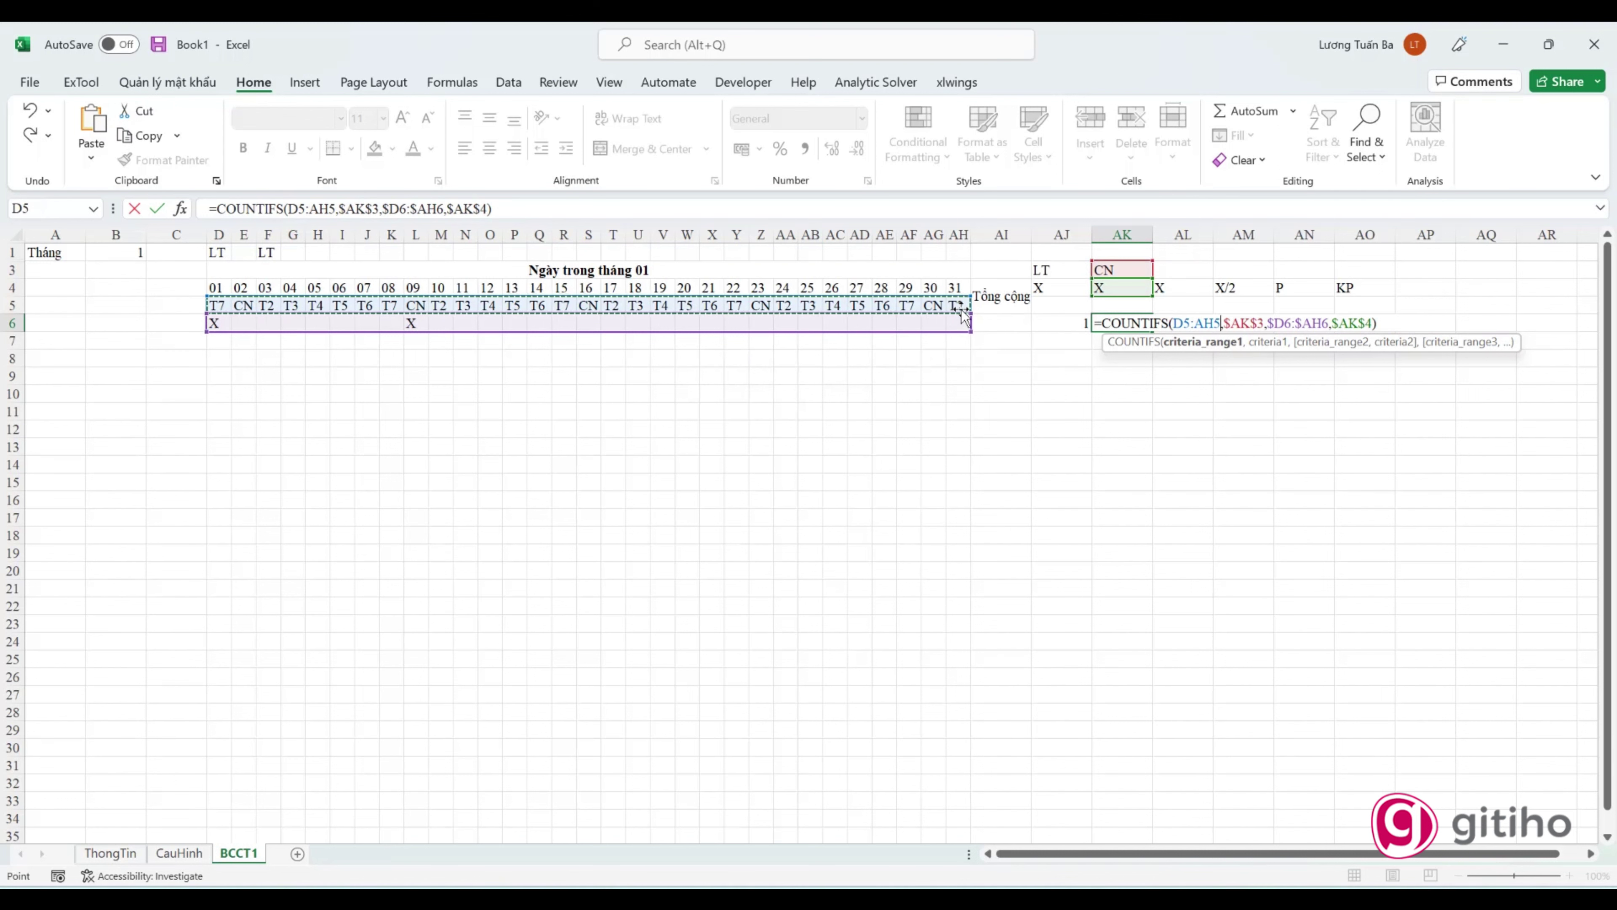
pyautogui.press('F4')
pyautogui.press('Return')
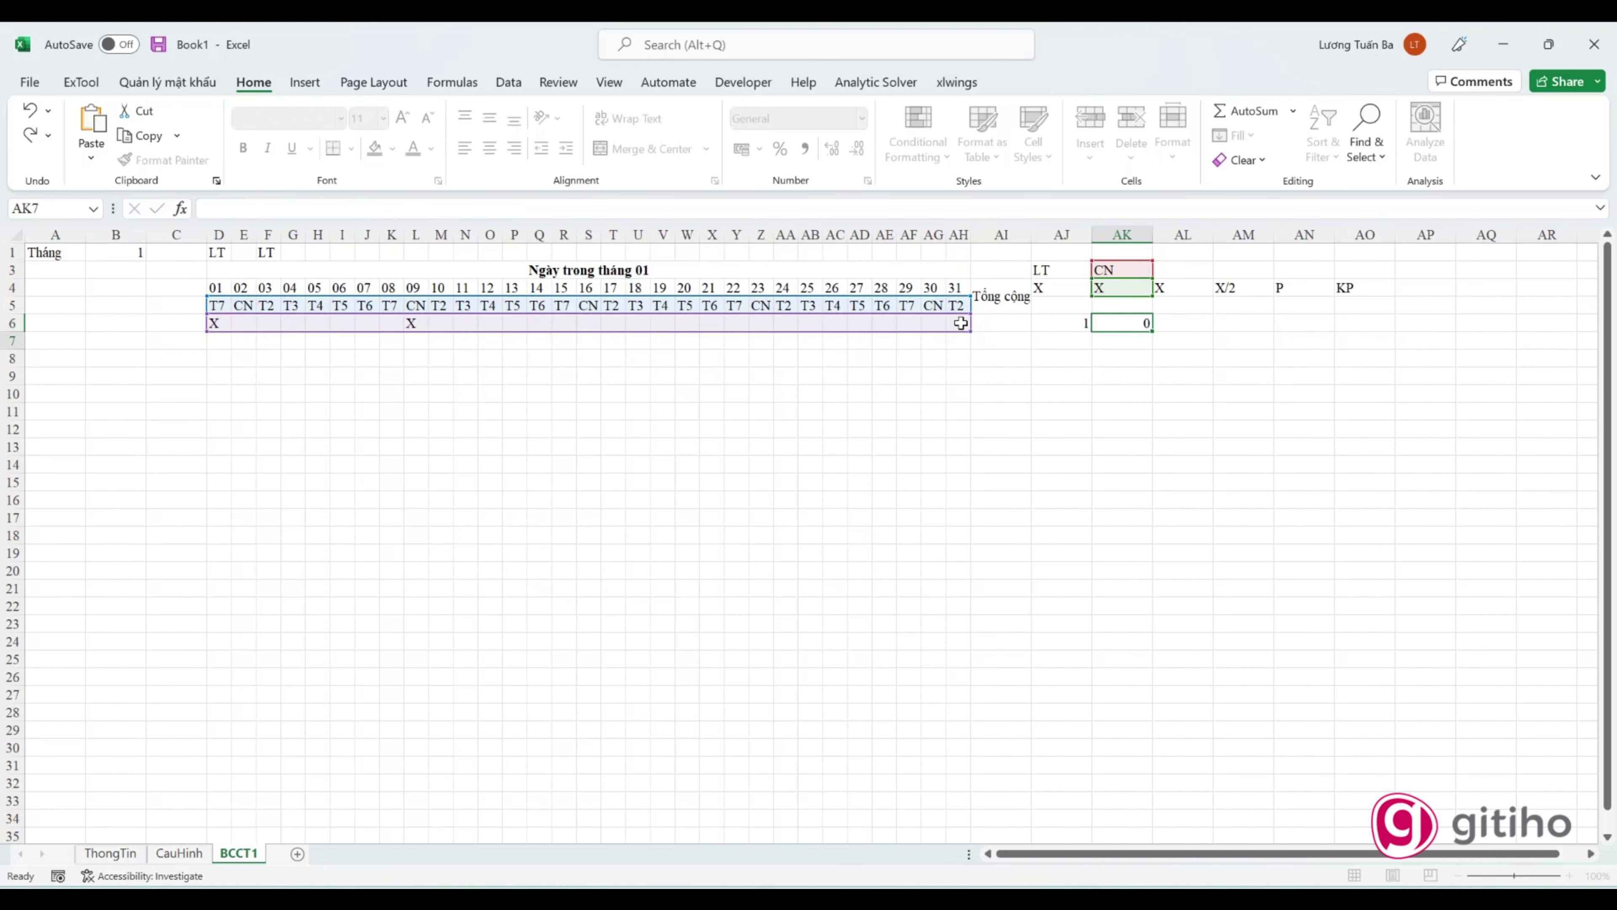
pyautogui.click(414, 323)
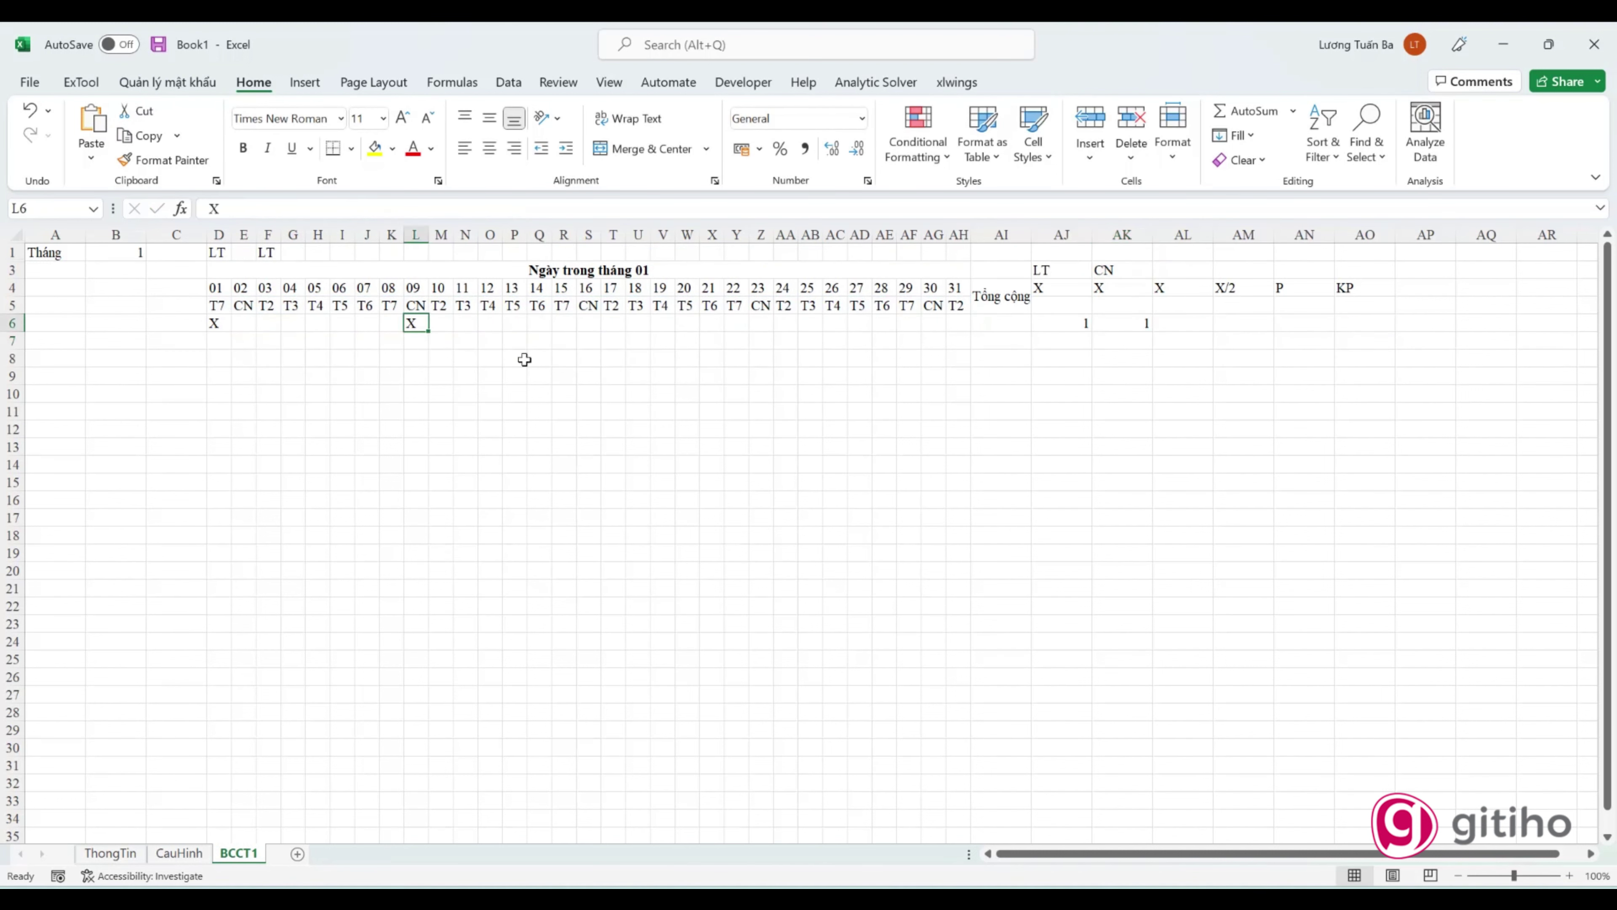
pyautogui.click(1071, 326)
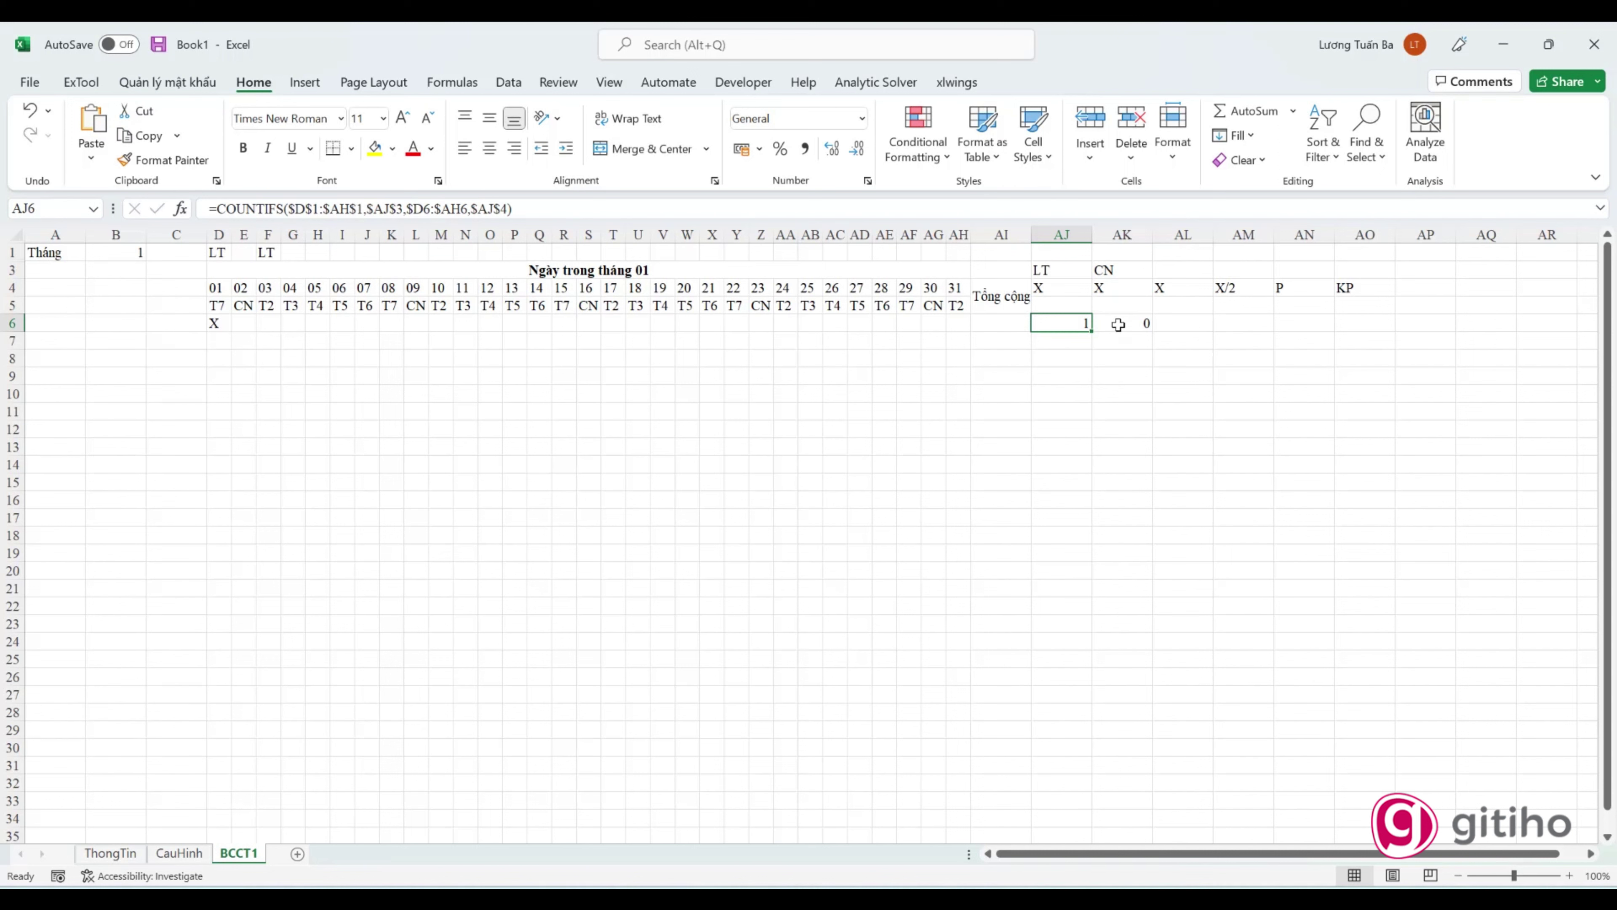
# Step: Review the LT and CN COUNTIFS formulas in AJ6 and AK6, and copy AK6's formula text
pyautogui.doubleClick(1080, 323)
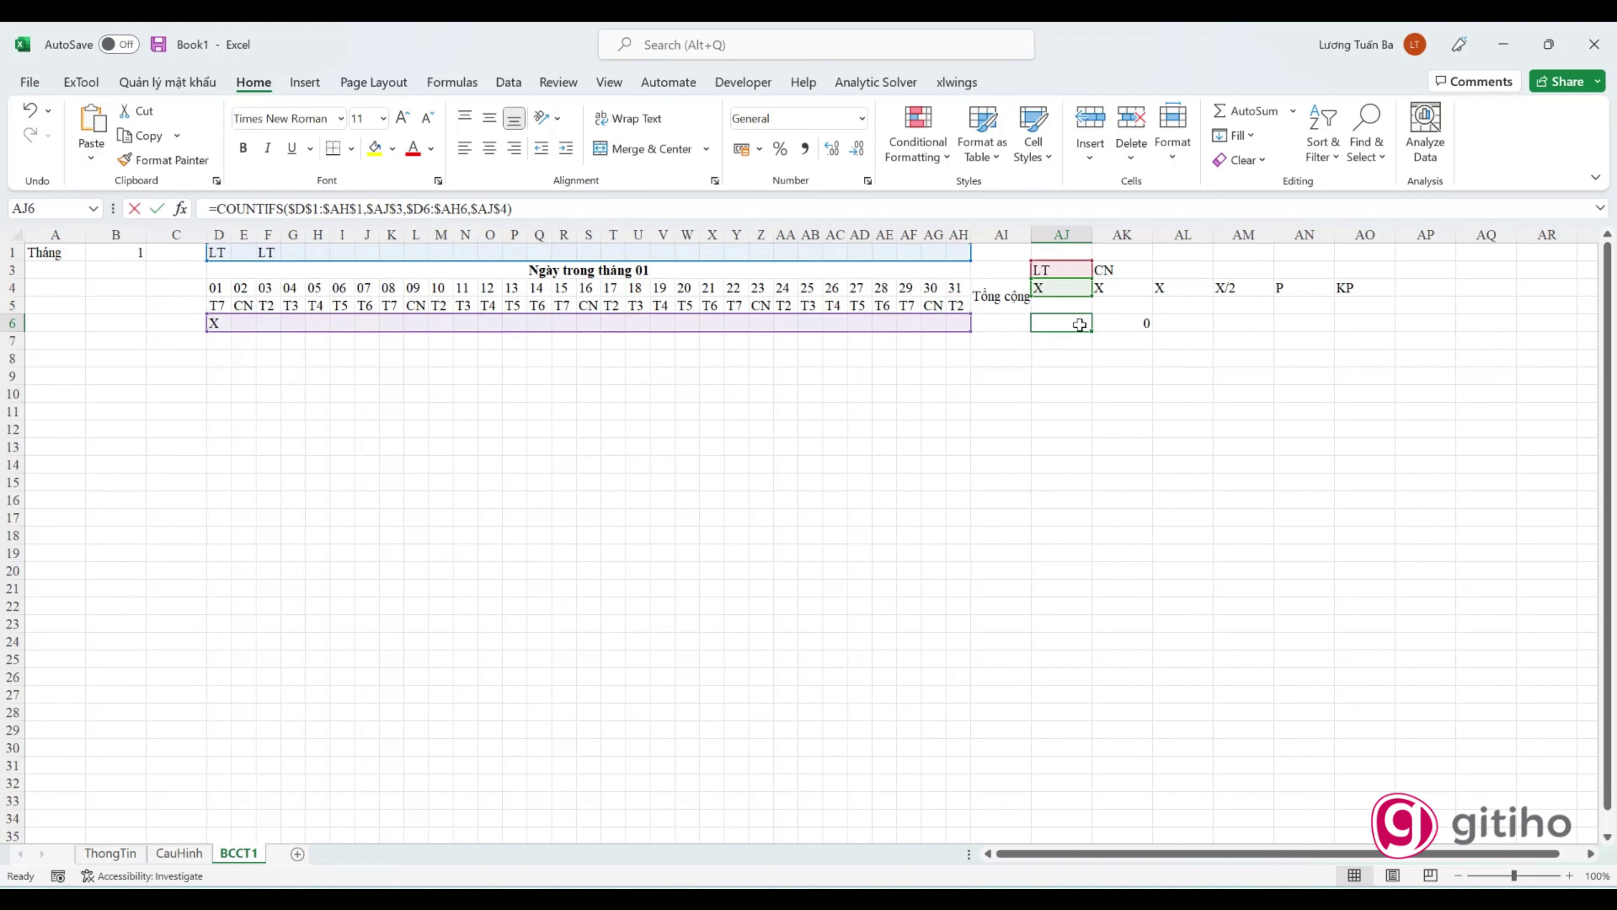
pyautogui.press('Escape')
pyautogui.doubleClick(1134, 320)
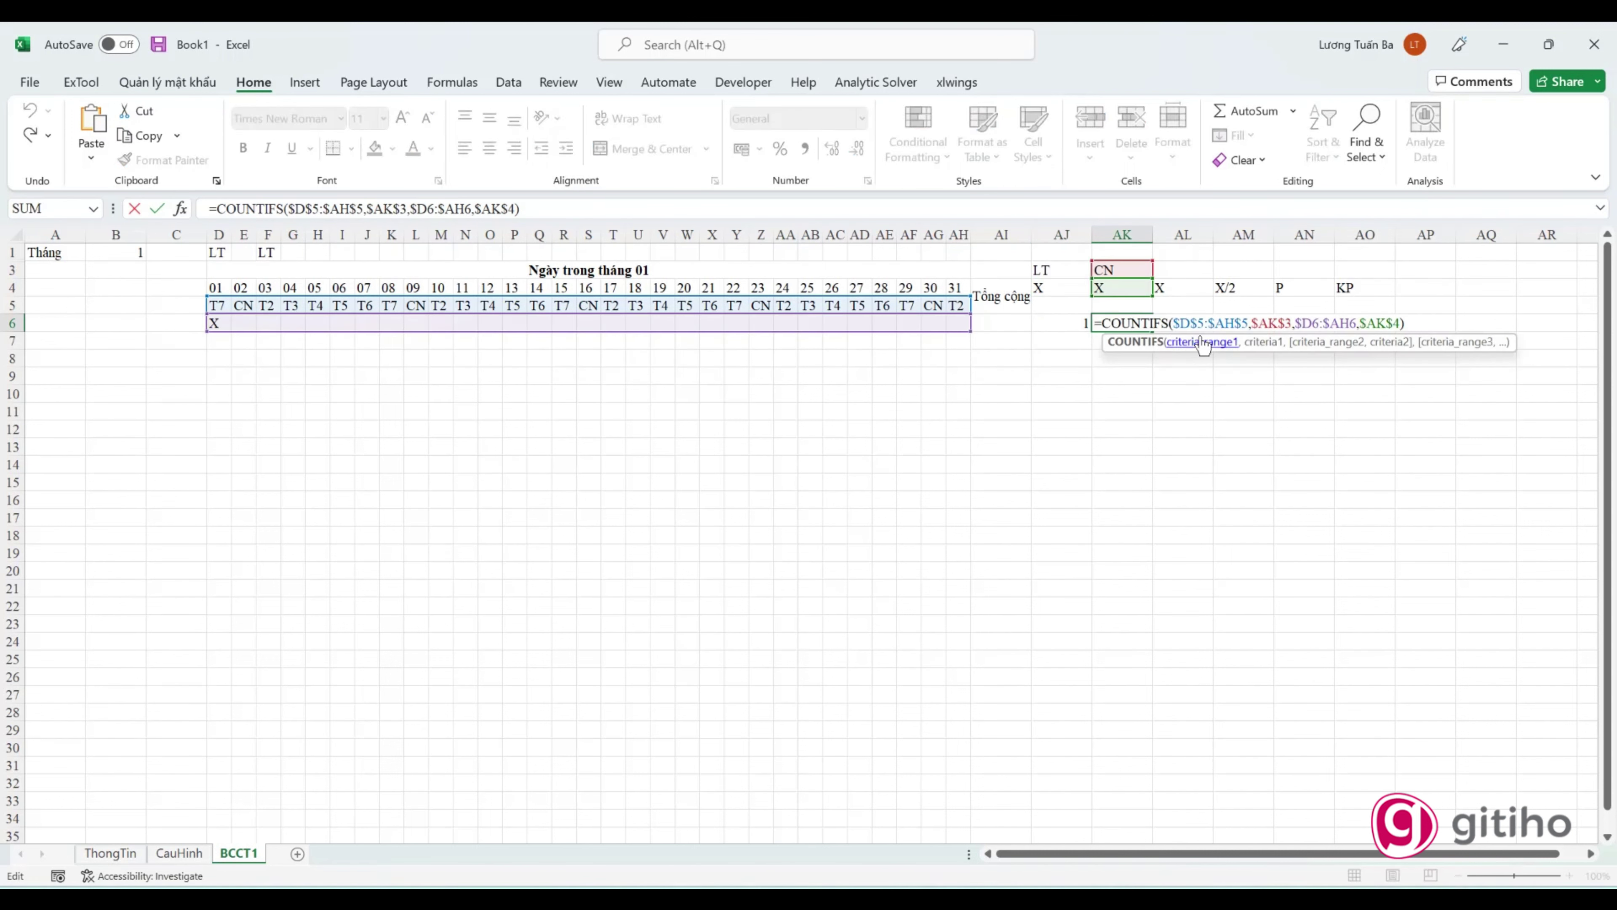
pyautogui.press('Escape')
pyautogui.click(537, 205)
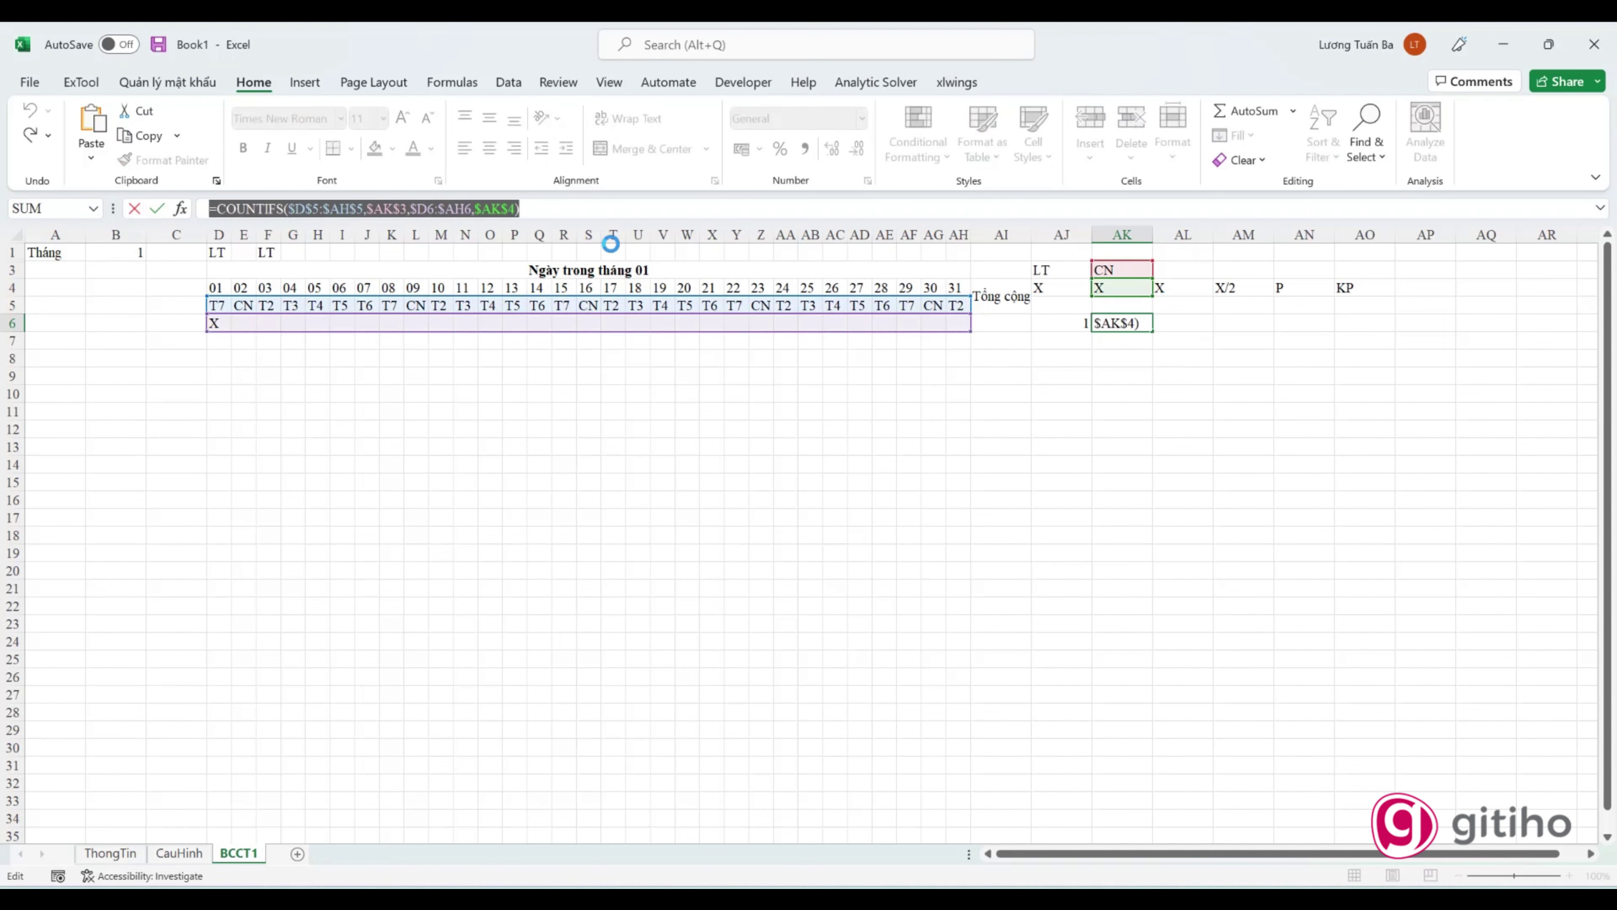
# Step: Paste the COUNTIFS into AL6, drop the row-5 criteria pair, and point it at $AL$4
pyautogui.click(1183, 324)
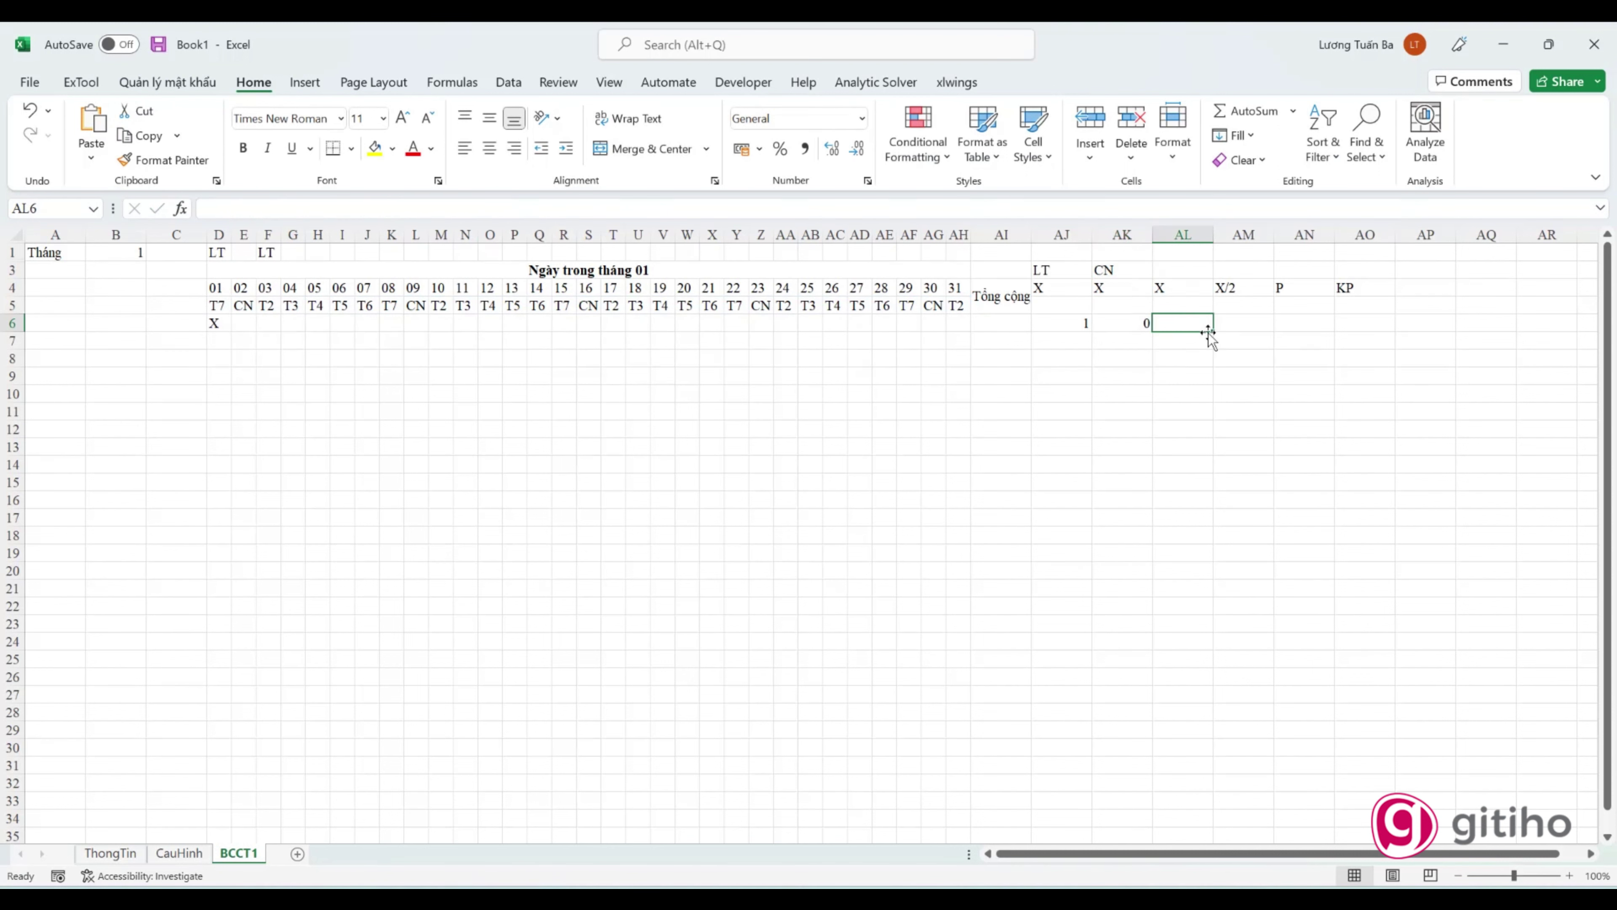
pyautogui.write('=')
pyautogui.write('=COUNTIFS($D$5:$AH$5,$AK$3,$D6:$AH6,$AK$4)')
pyautogui.press('Home')
pyautogui.press('Right')
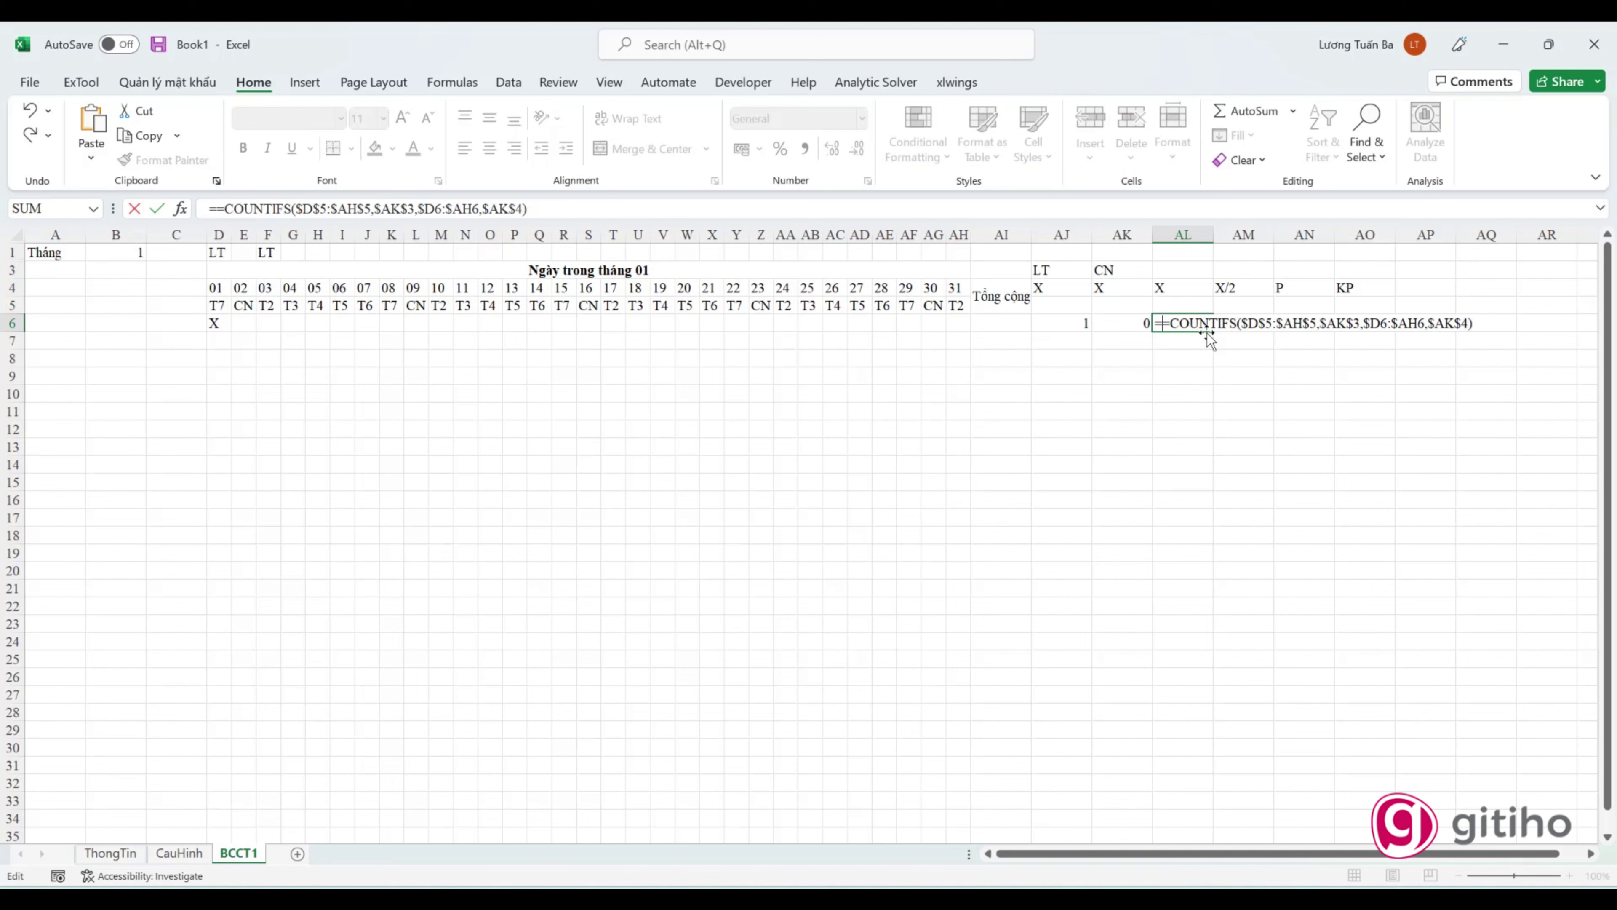
pyautogui.press('BackSpace')
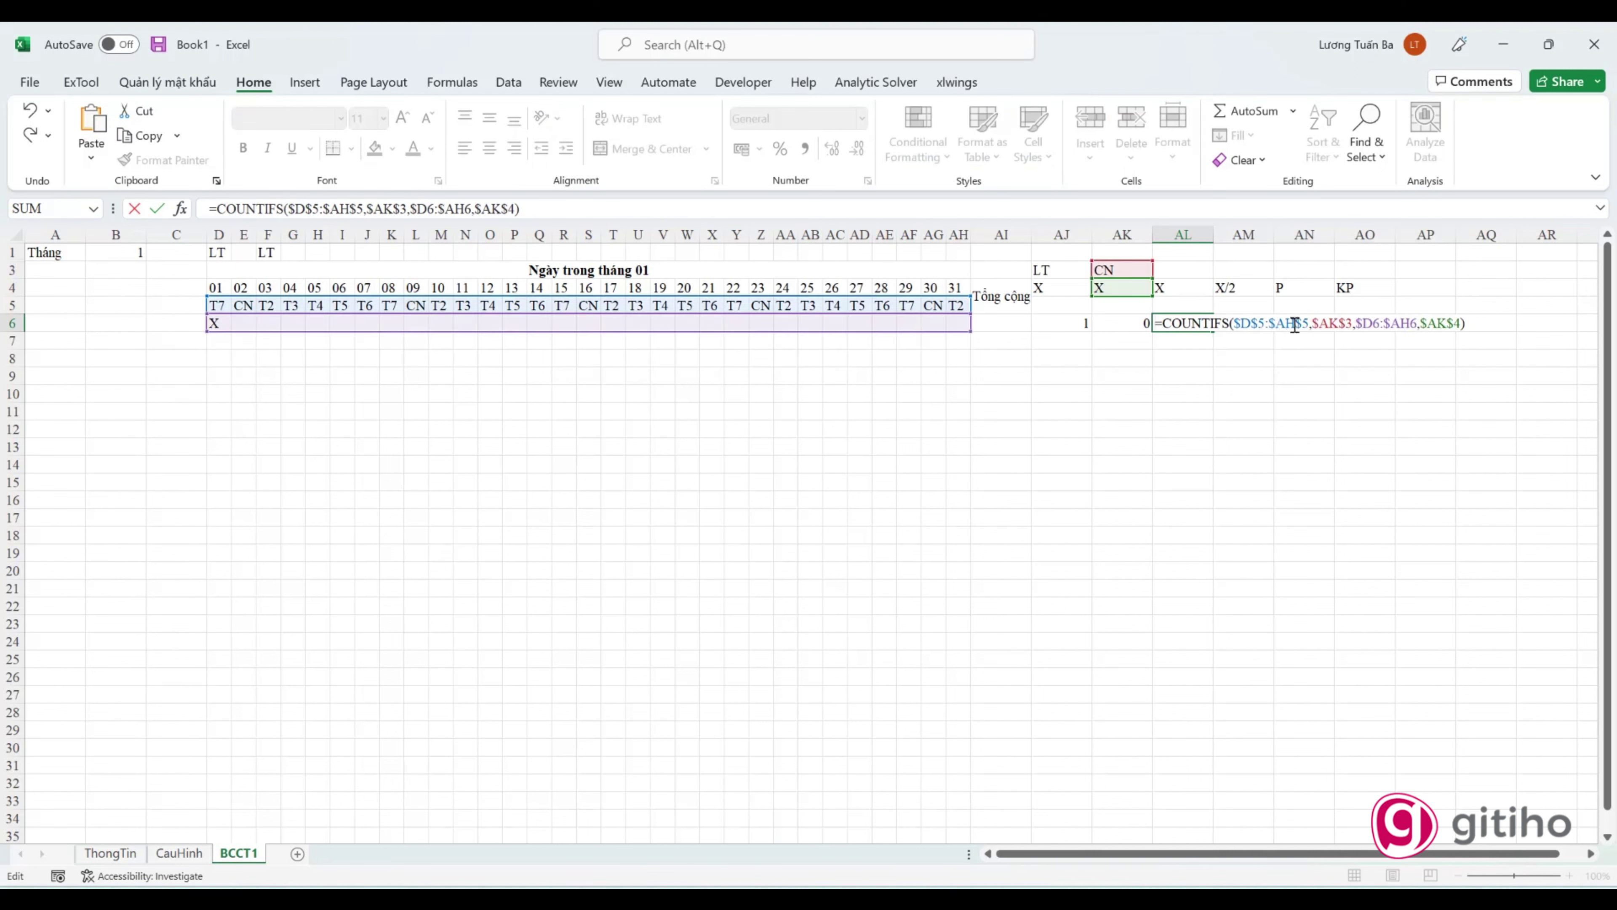
pyautogui.moveTo(1357, 324); pyautogui.dragTo(1241, 324)
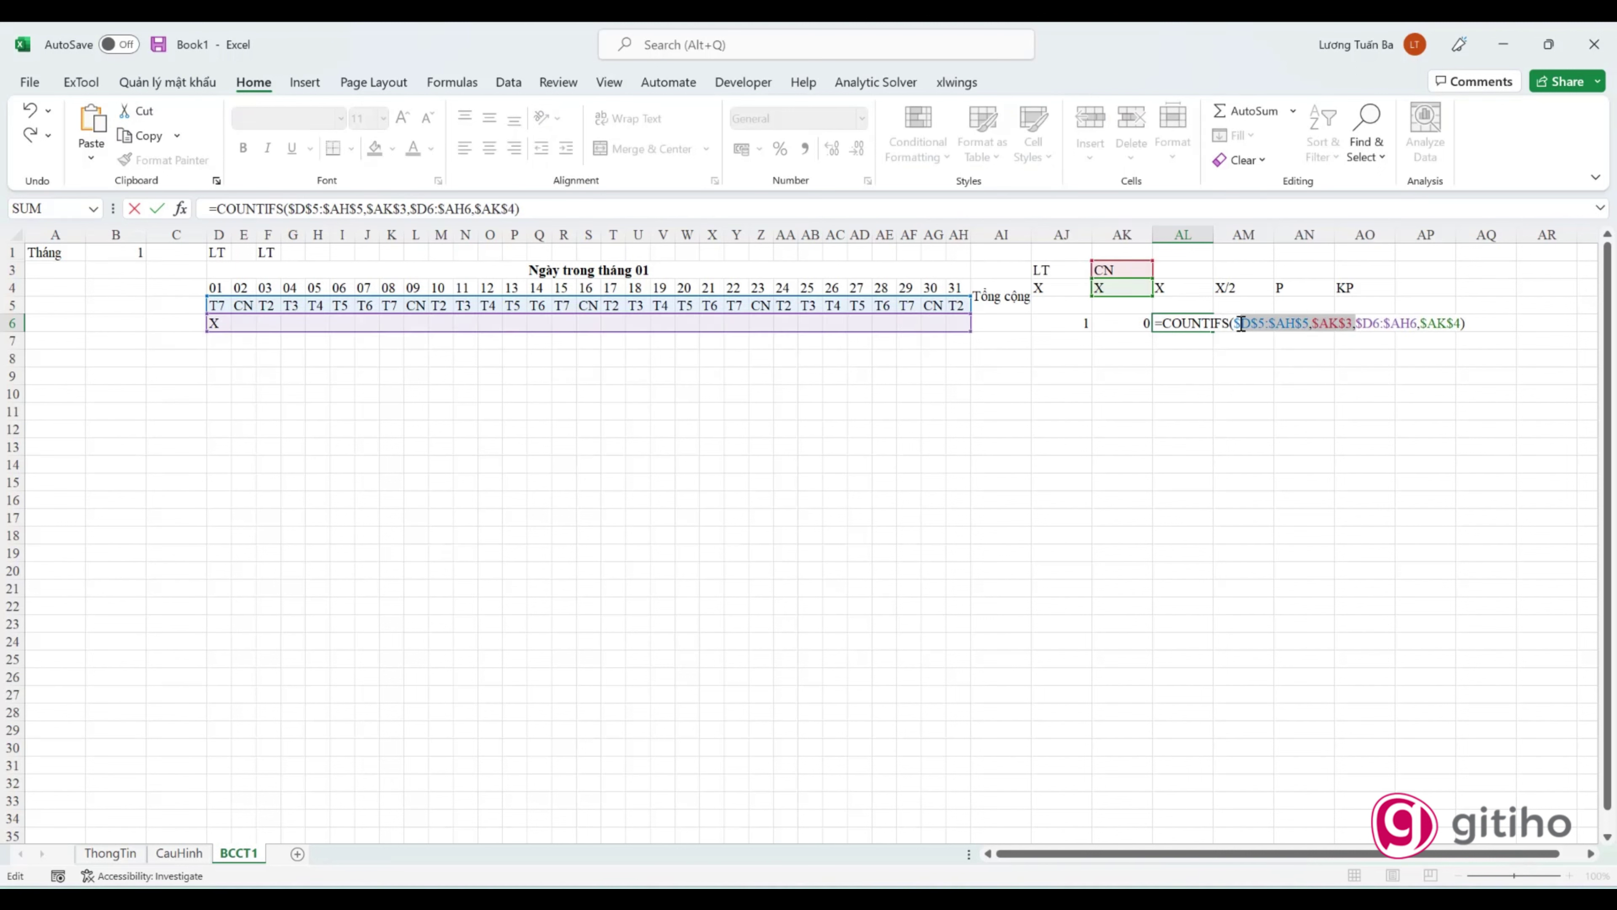
pyautogui.press('BackSpace')
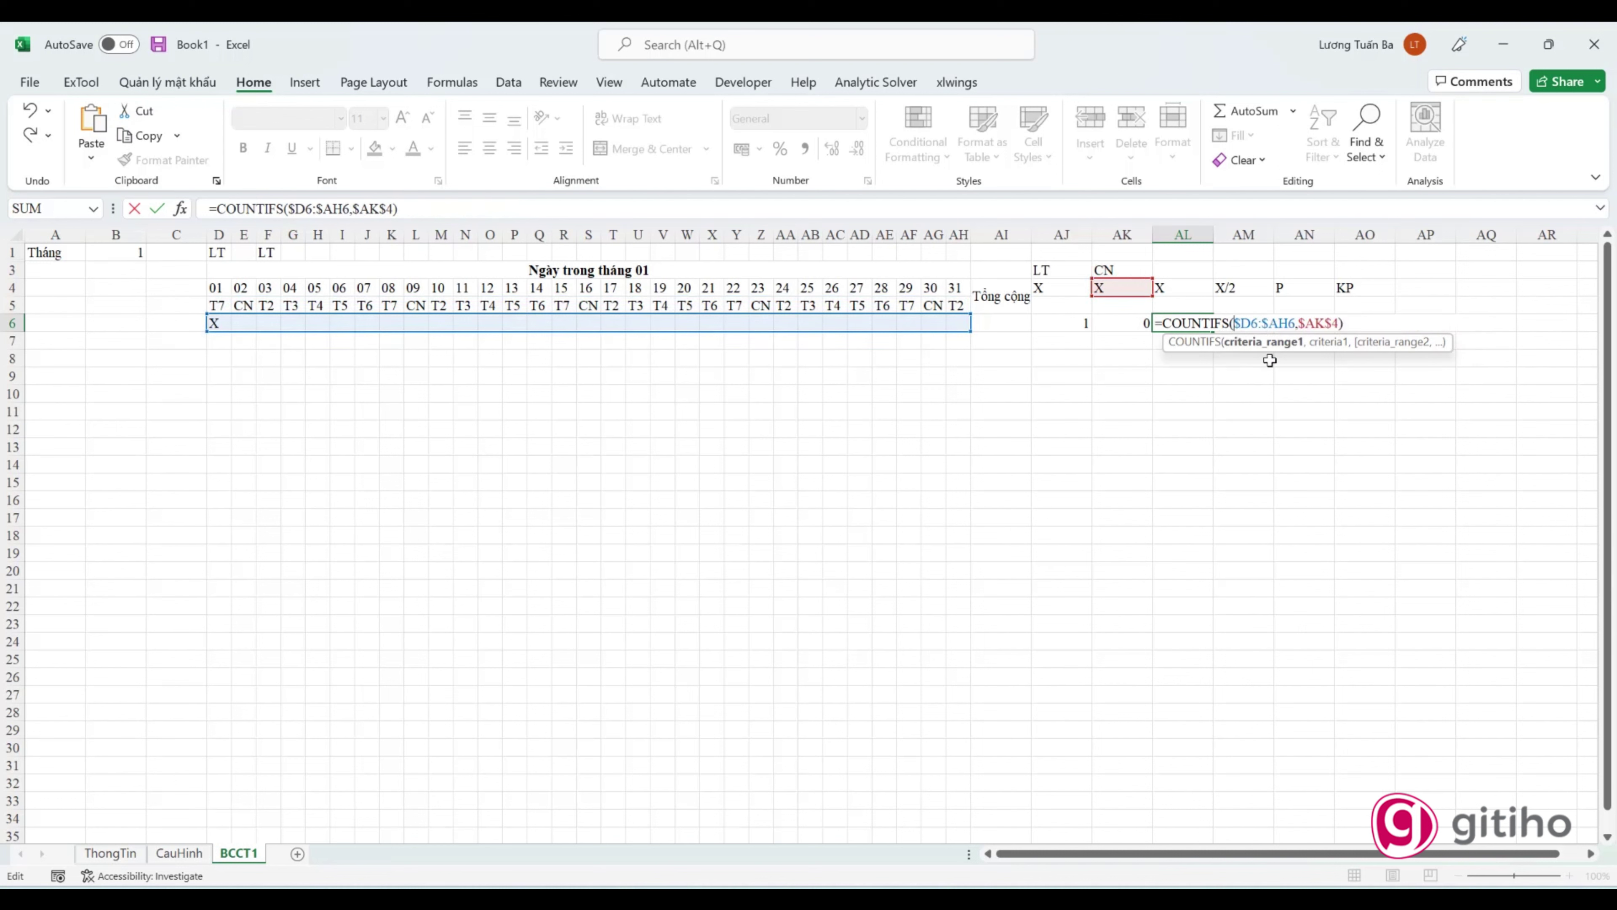
pyautogui.click(1326, 323)
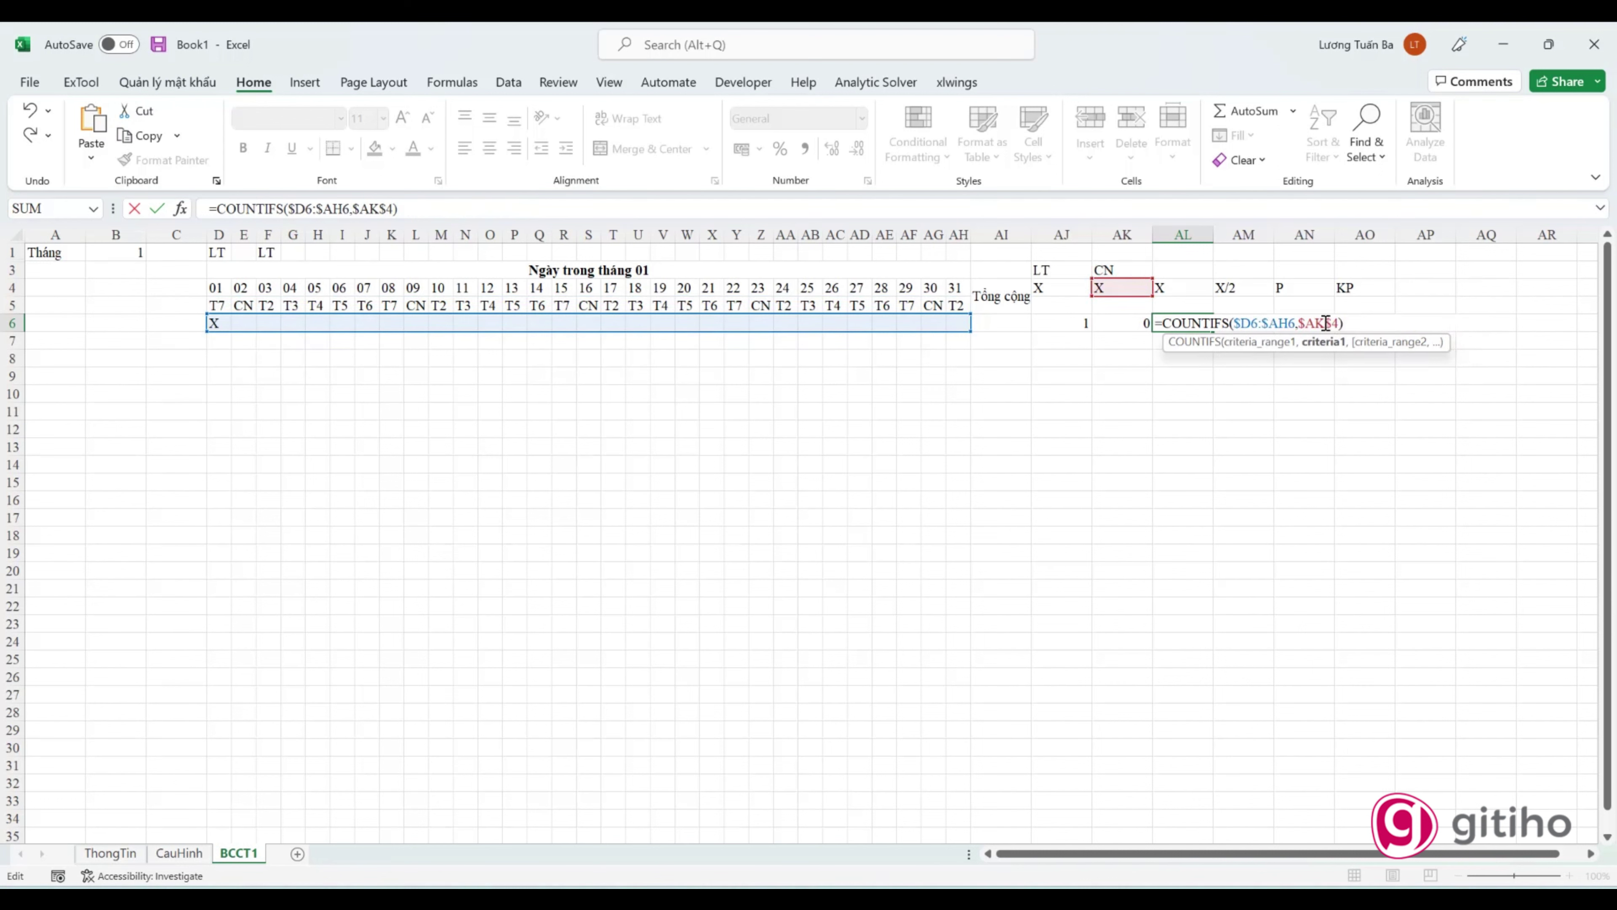
pyautogui.press('BackSpace')
pyautogui.write('L')
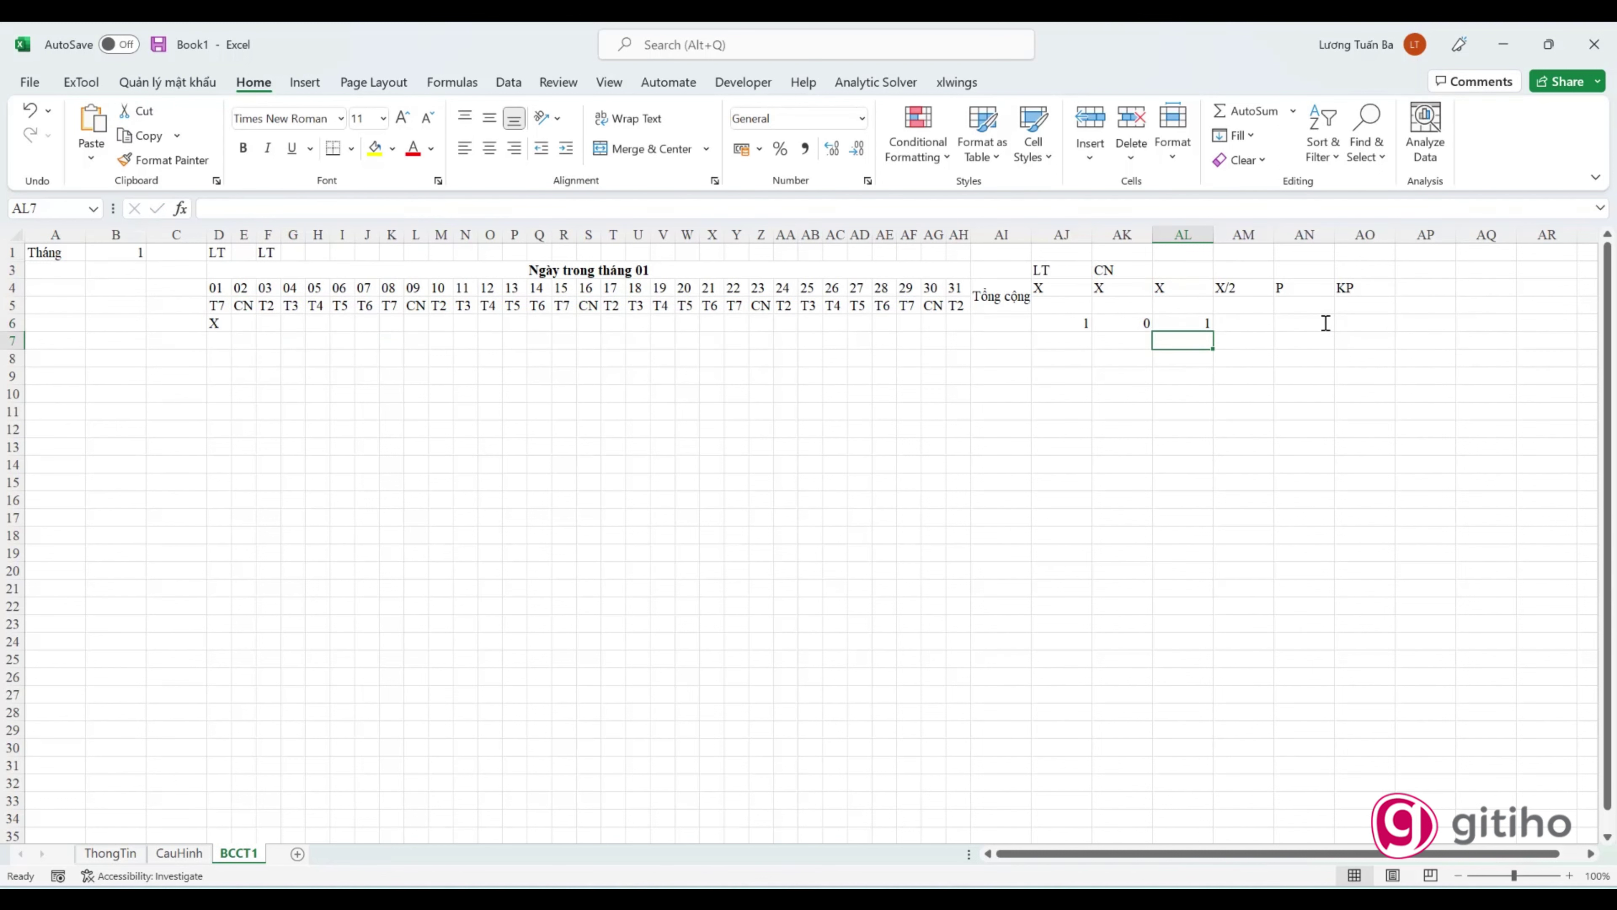
# Step: Append -SUM(AJ6:AK6) to AL6's COUNTIFS so the X total drops to 0
pyautogui.click(1201, 323)
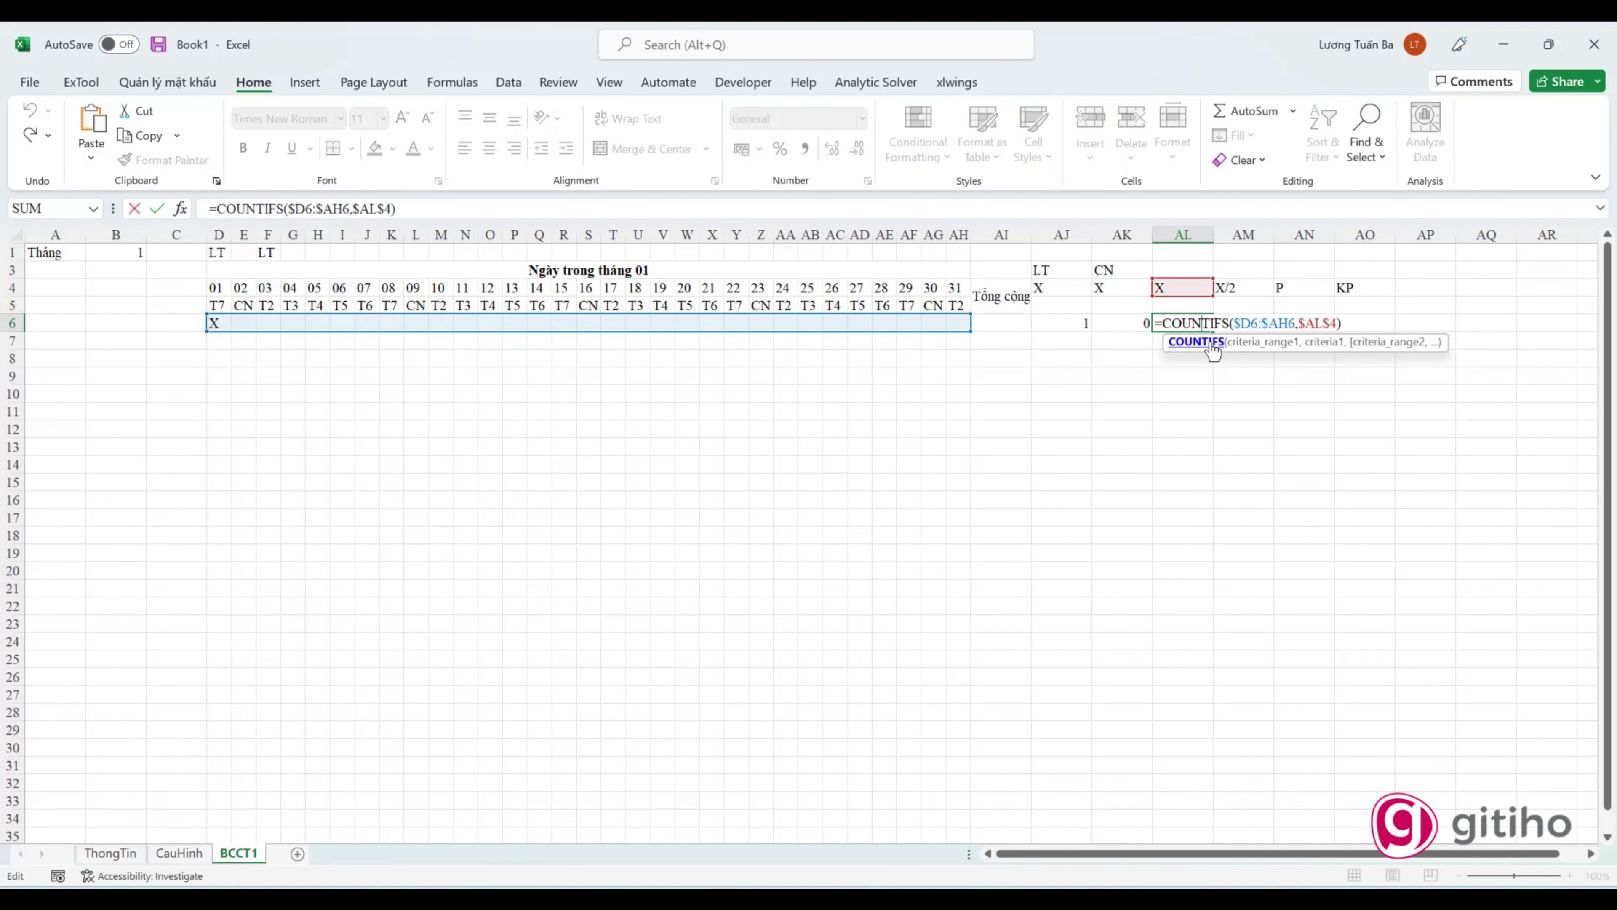
pyautogui.click(1357, 326)
pyautogui.write('- s')
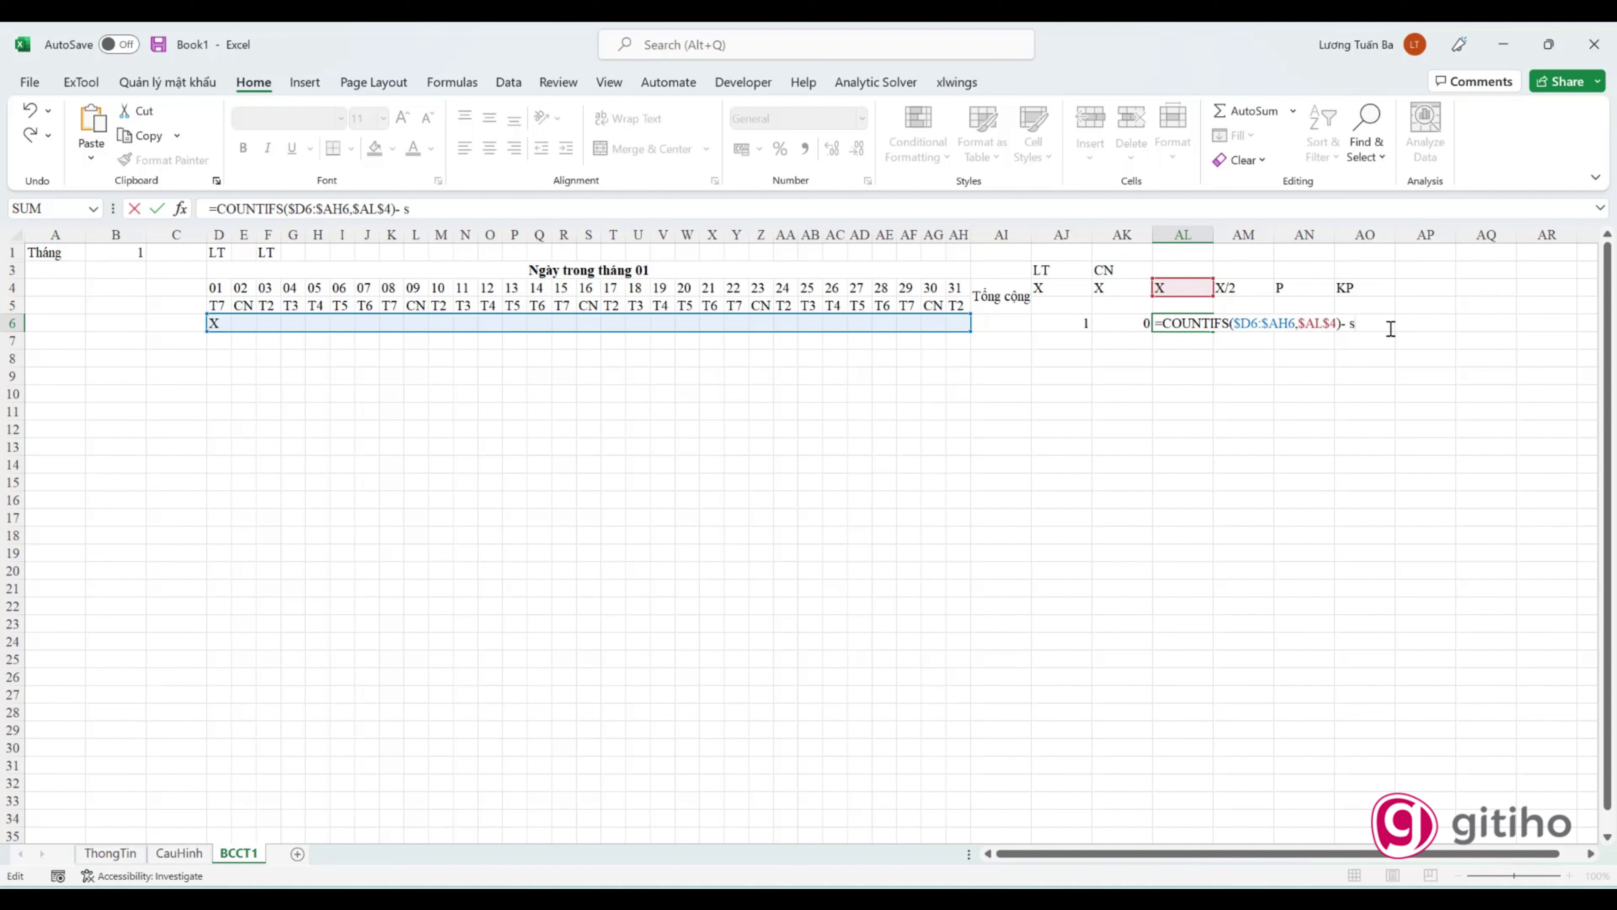
pyautogui.write('um')
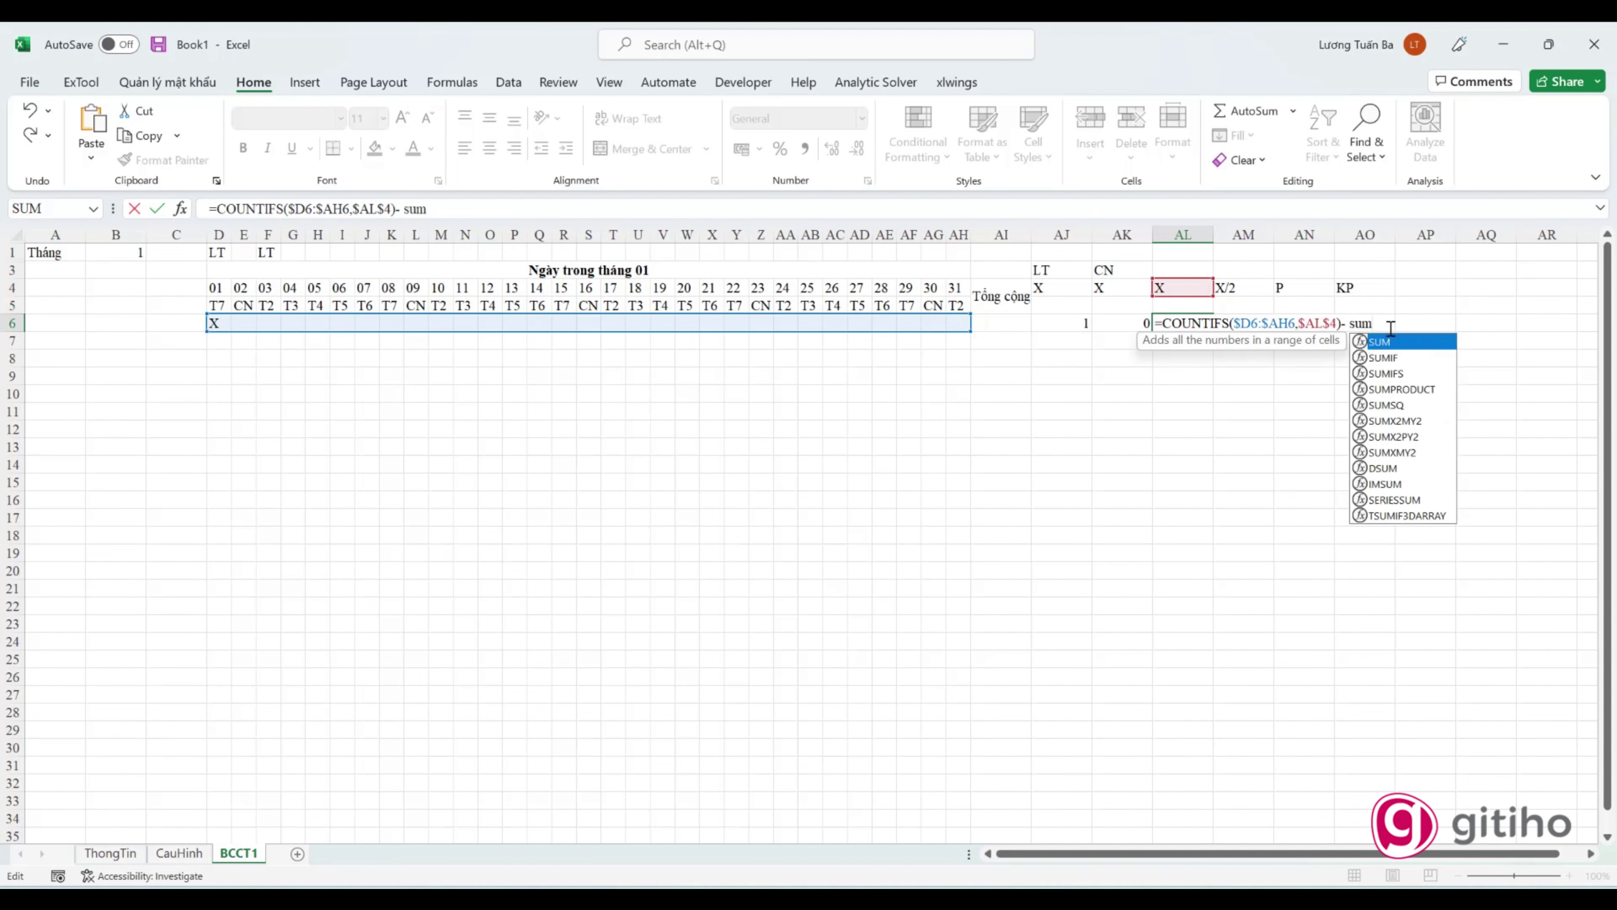
pyautogui.press('Tab')
pyautogui.click(1141, 322)
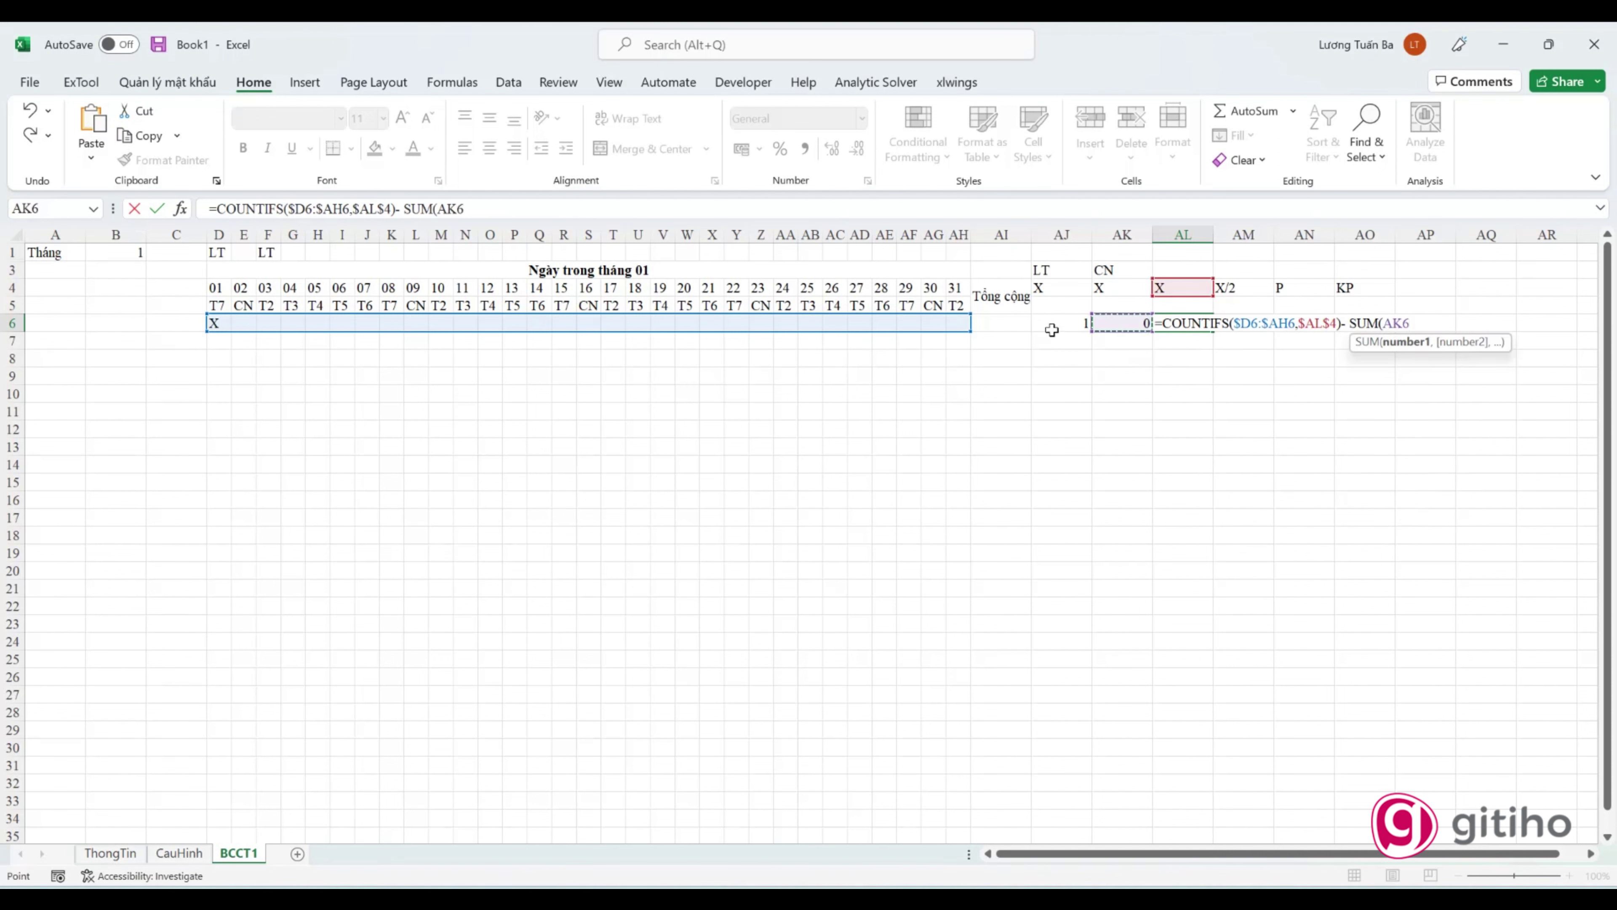
pyautogui.moveTo(1141, 321); pyautogui.dragTo(1050, 329)
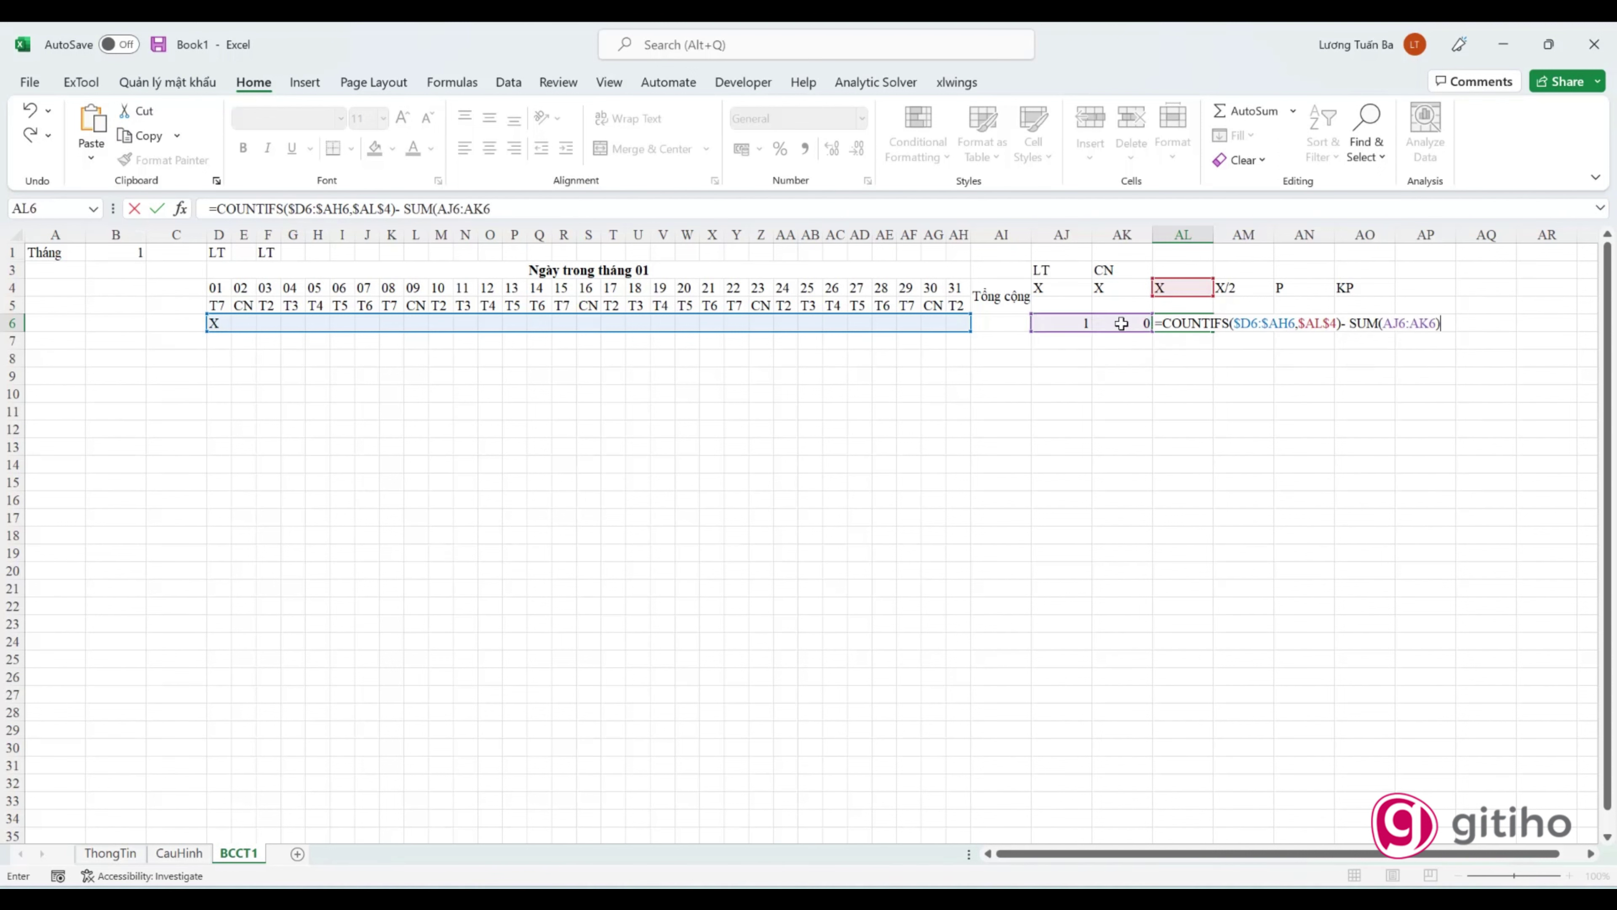
pyautogui.press('Return')
pyautogui.doubleClick(1162, 323)
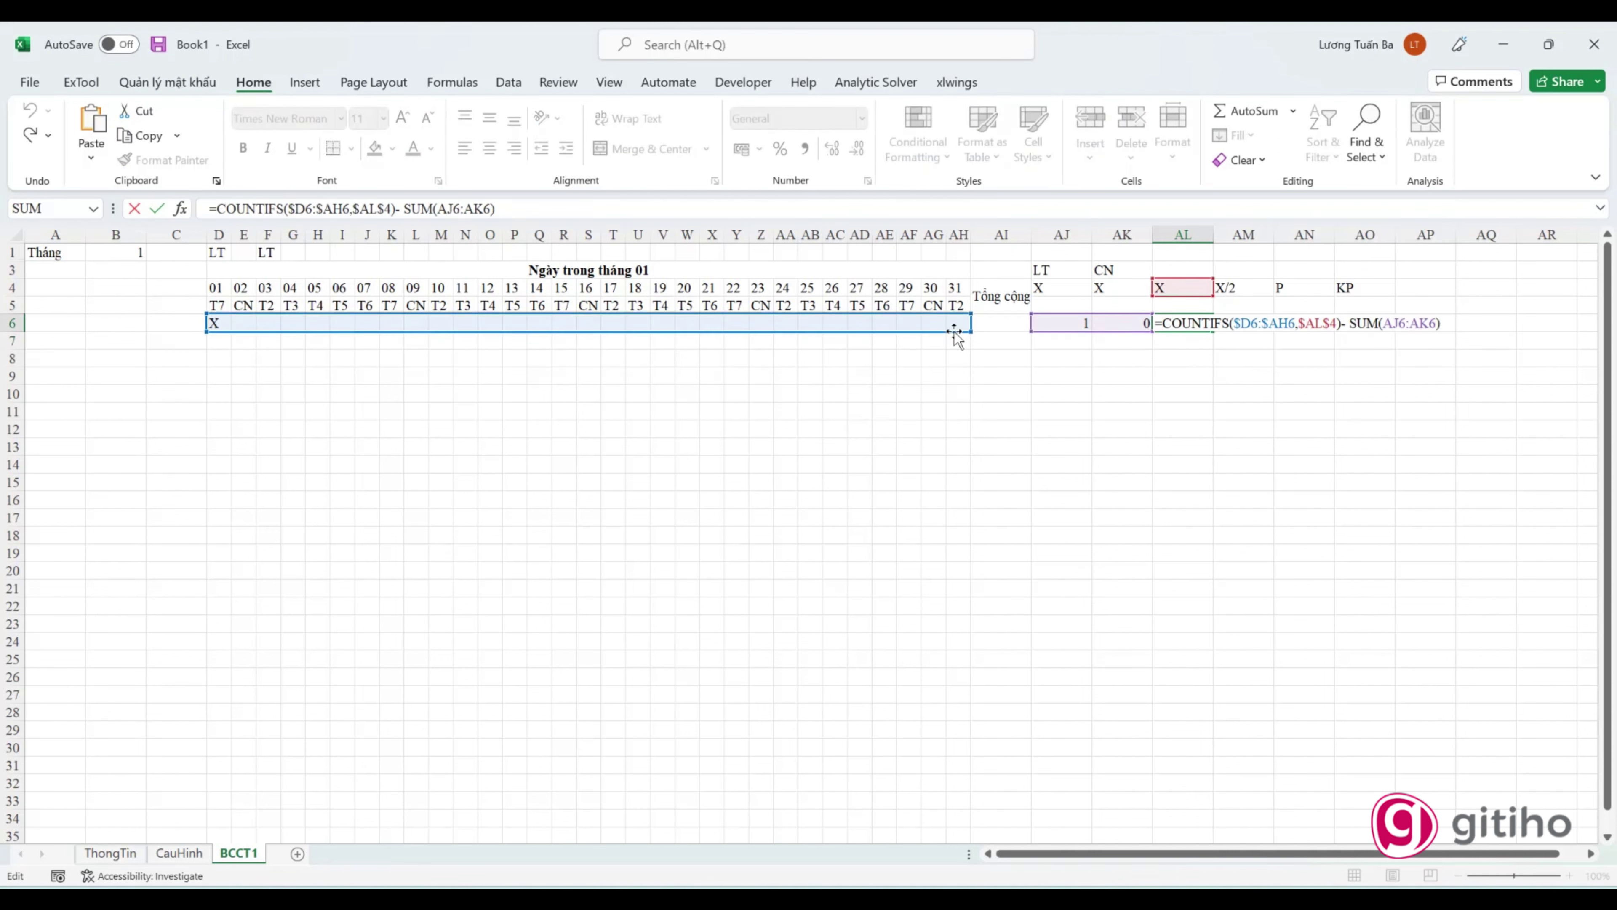
pyautogui.press('Escape')
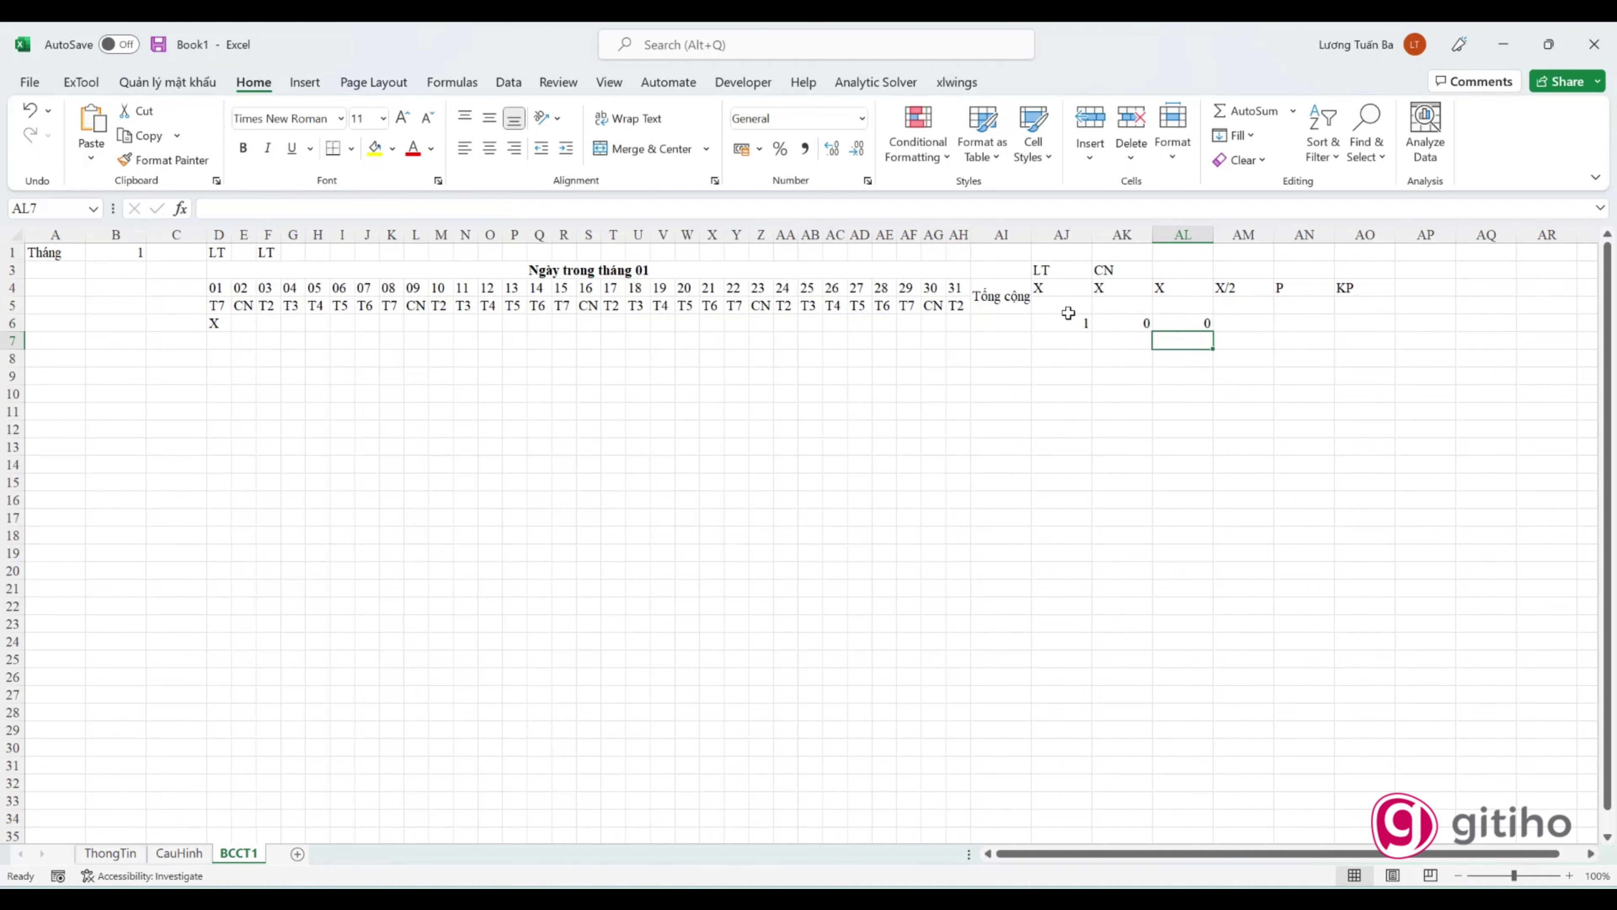
pyautogui.click(1065, 319)
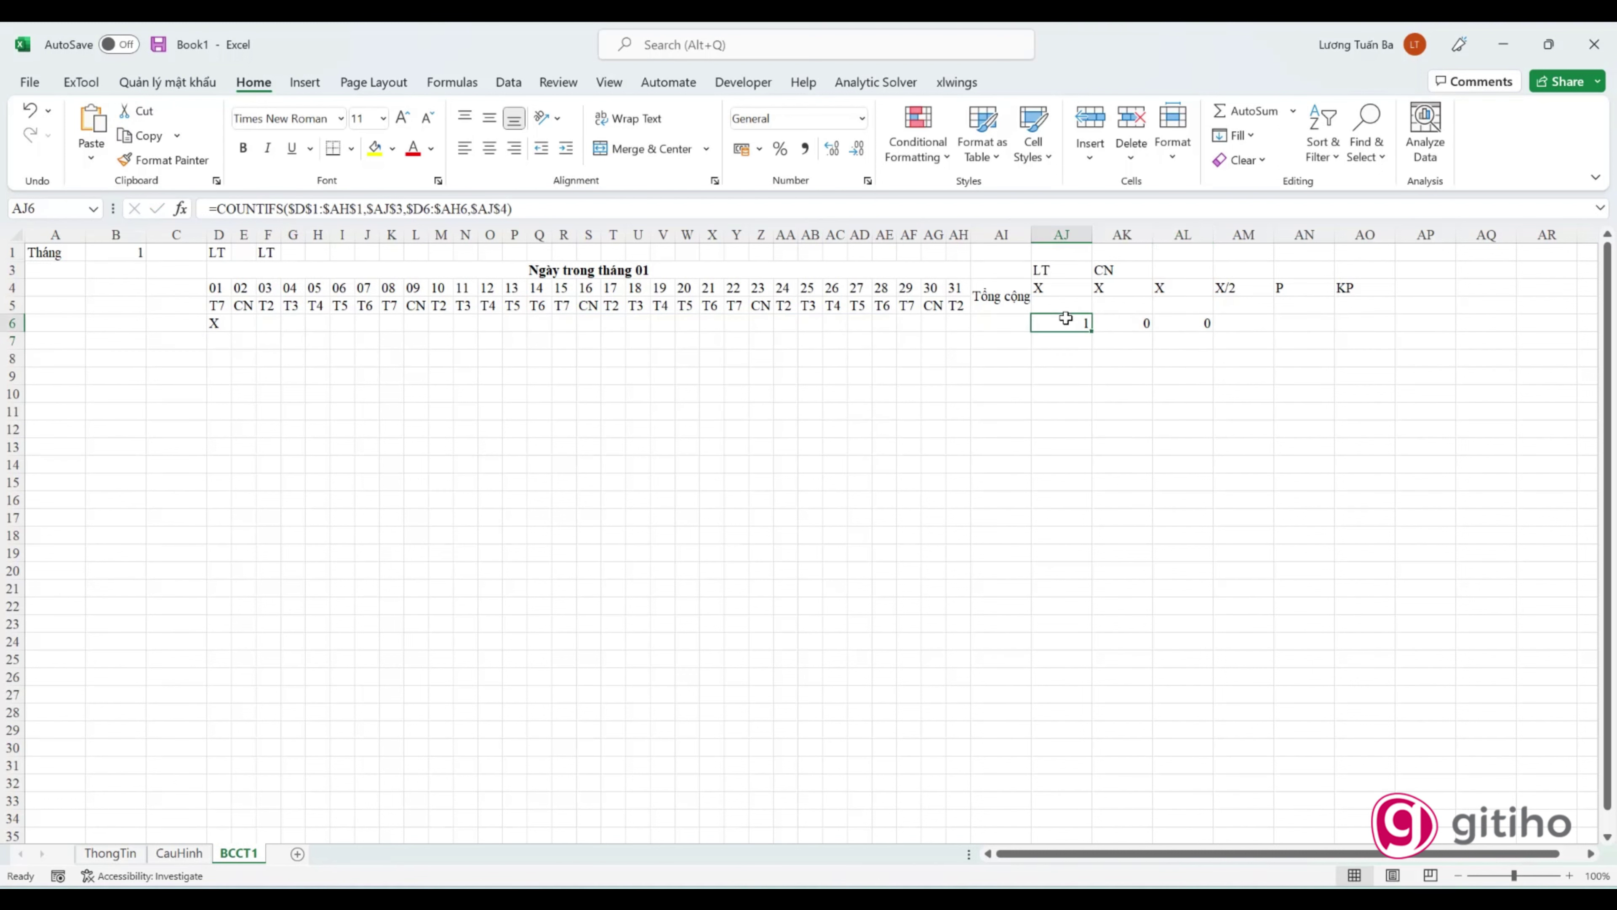
# Step: Weight AJ6's LT count by 390% so it shows 3.9
pyautogui.click(558, 210)
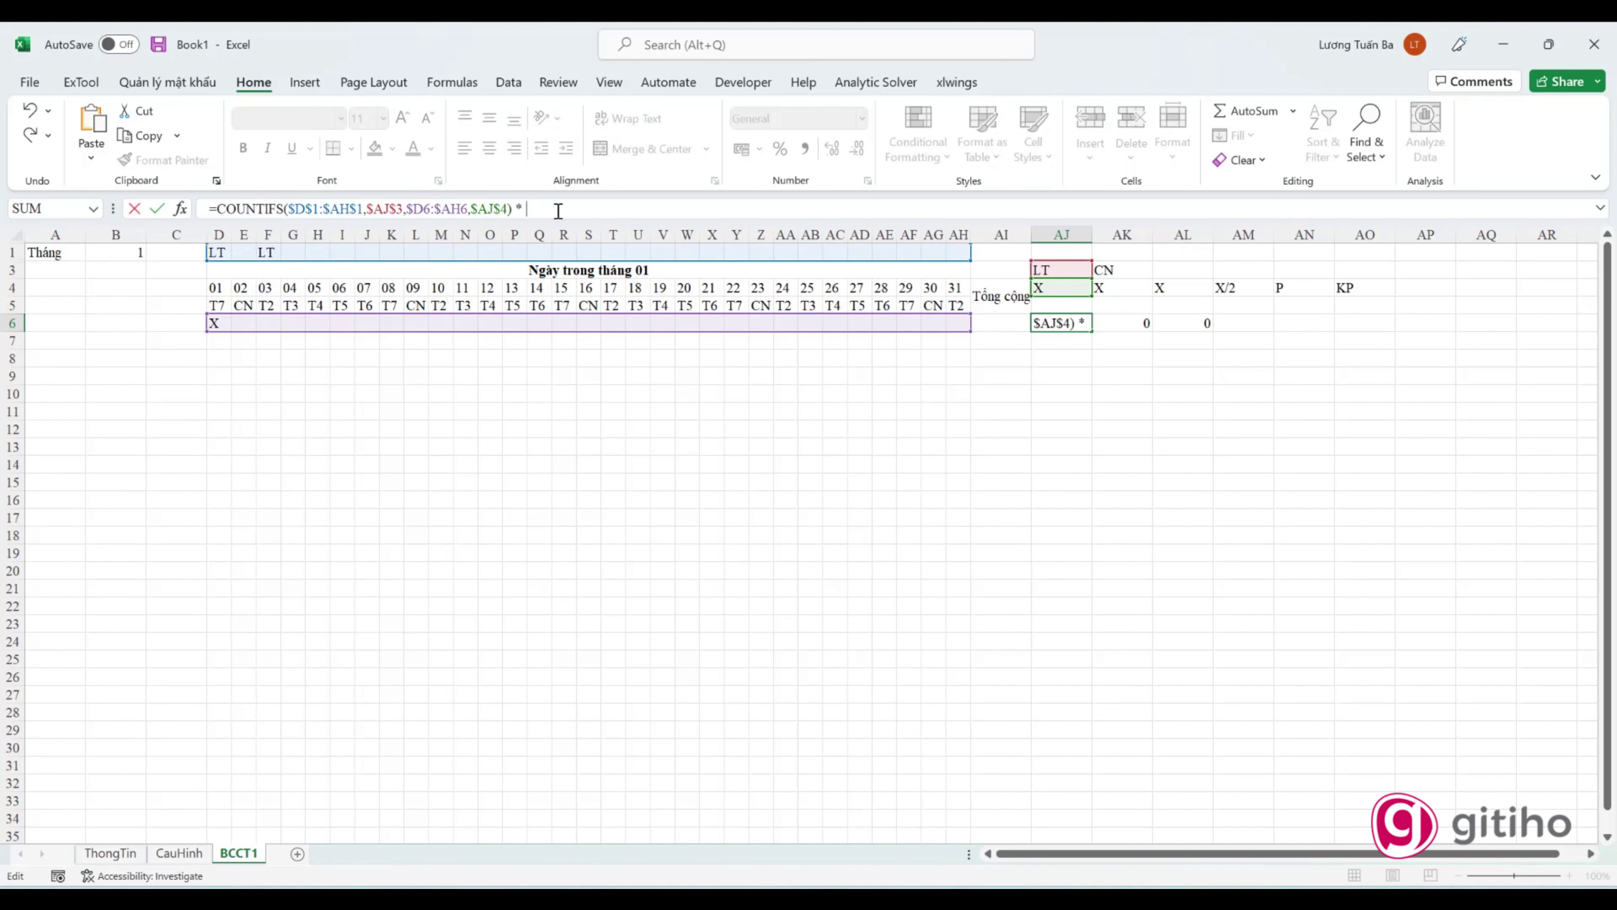
pyautogui.write('390')
pyautogui.press('Return')
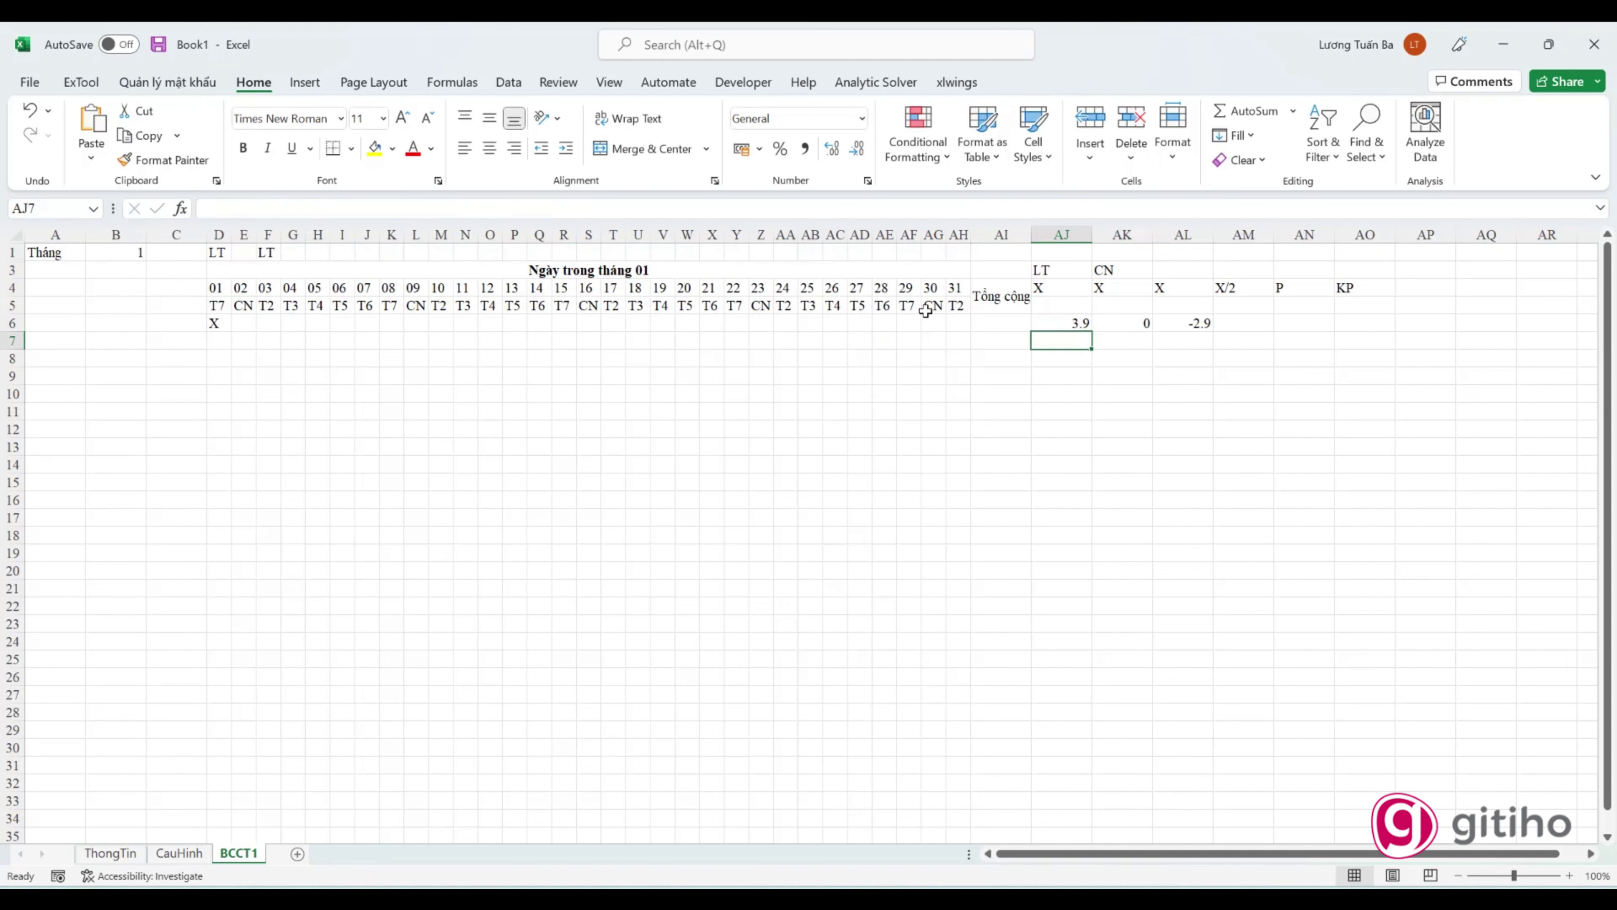
pyautogui.click(1182, 323)
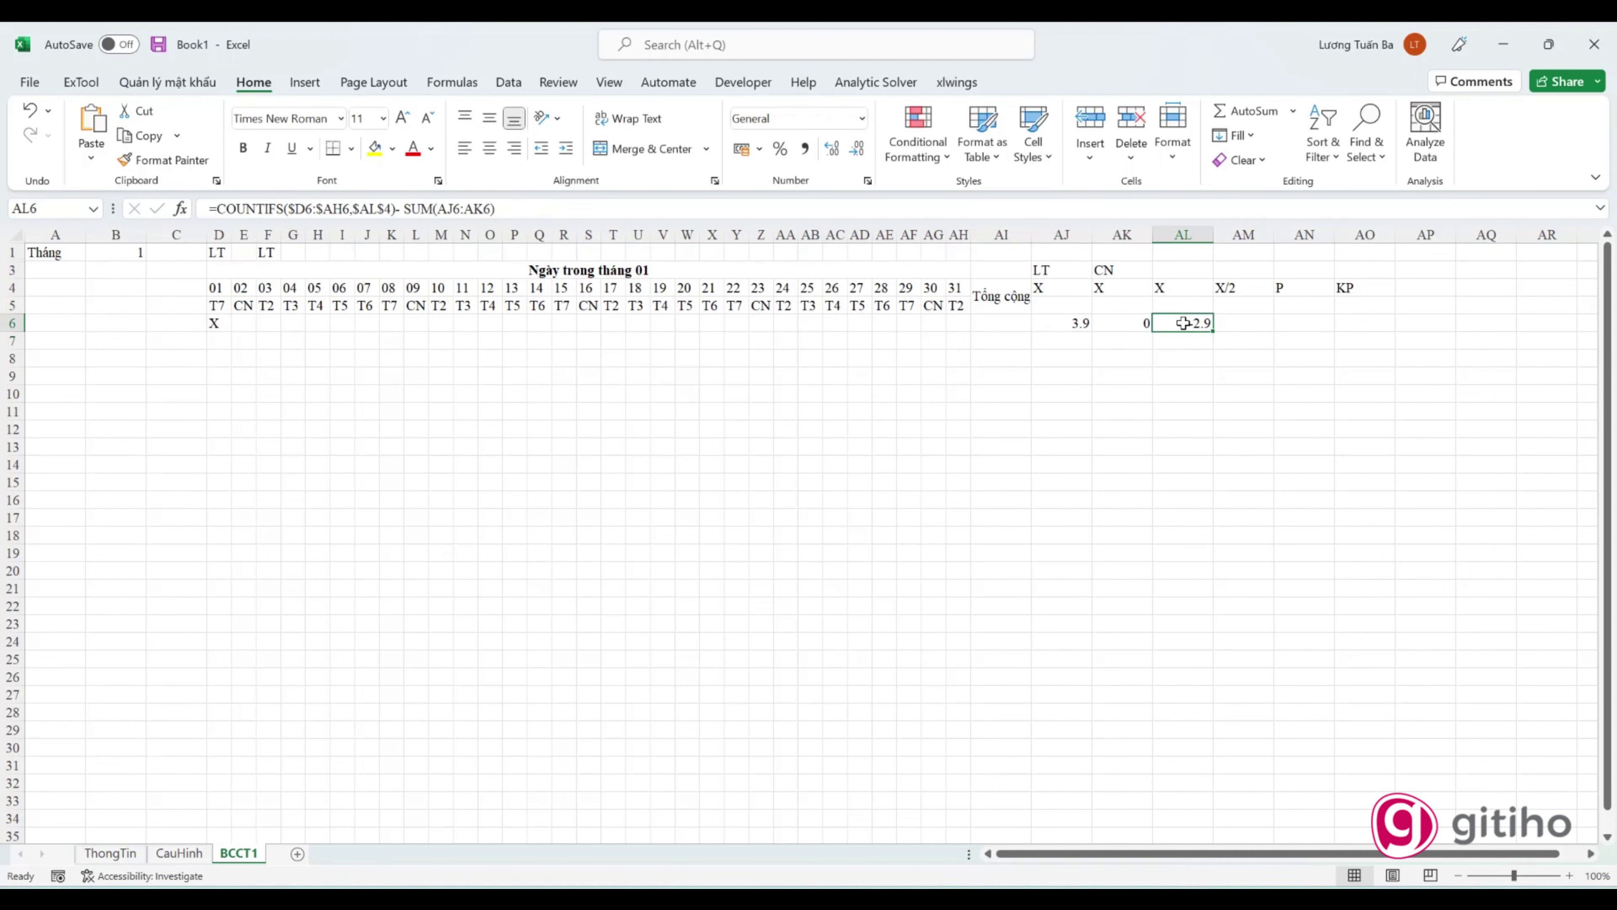
# Step: Review and re-commit AL6's formula, then check AJ6's formula
pyautogui.doubleClick(1183, 323)
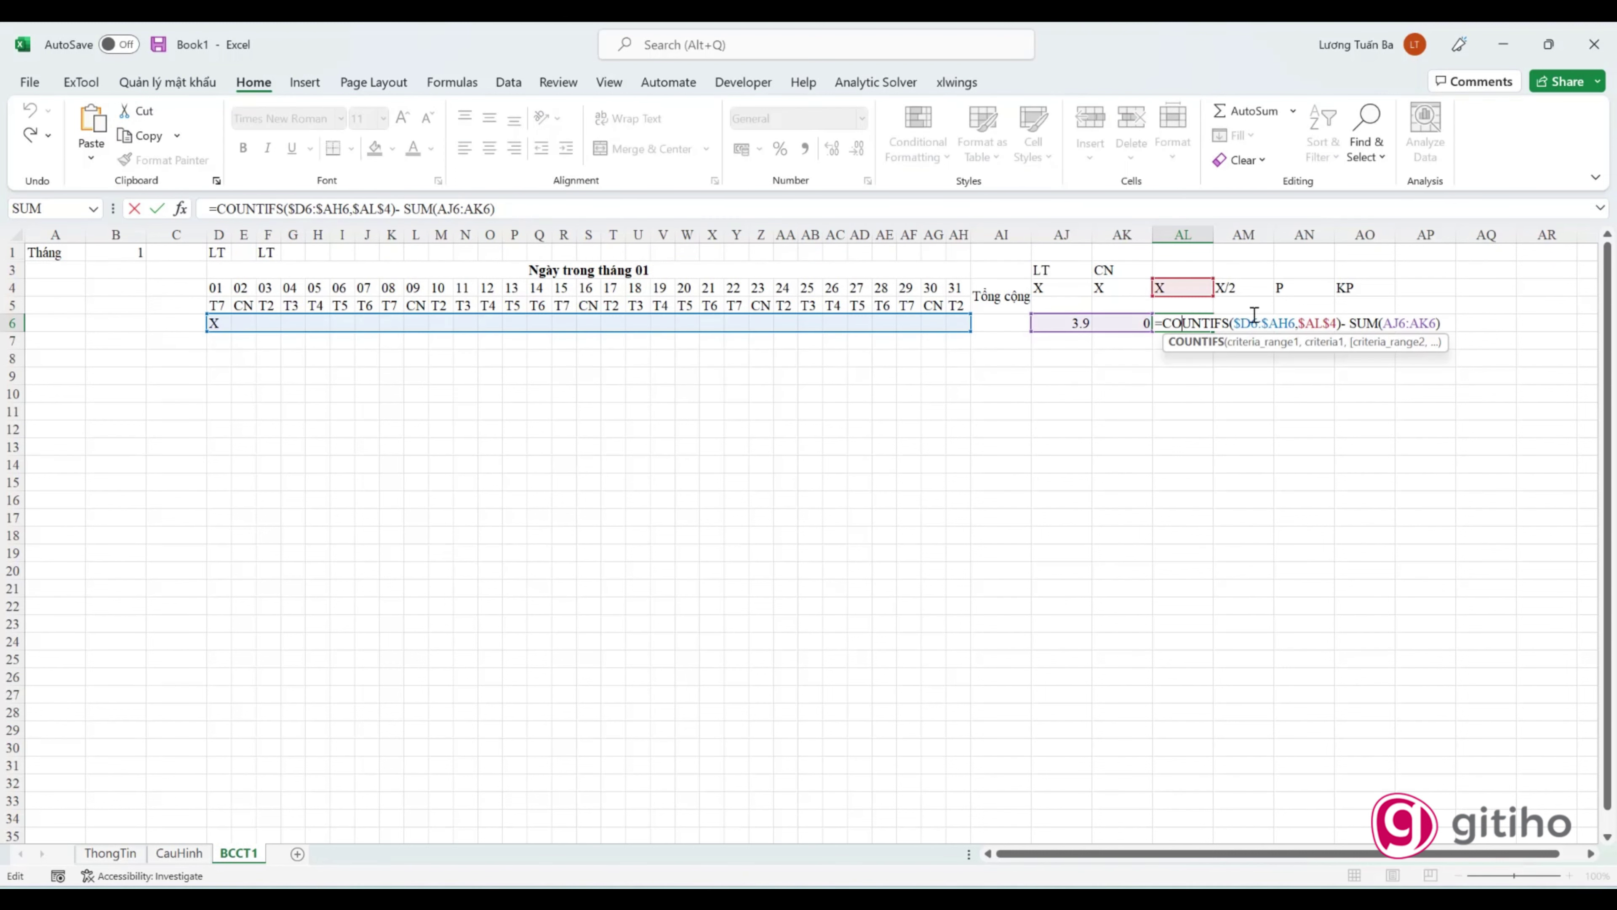
pyautogui.click(1349, 323)
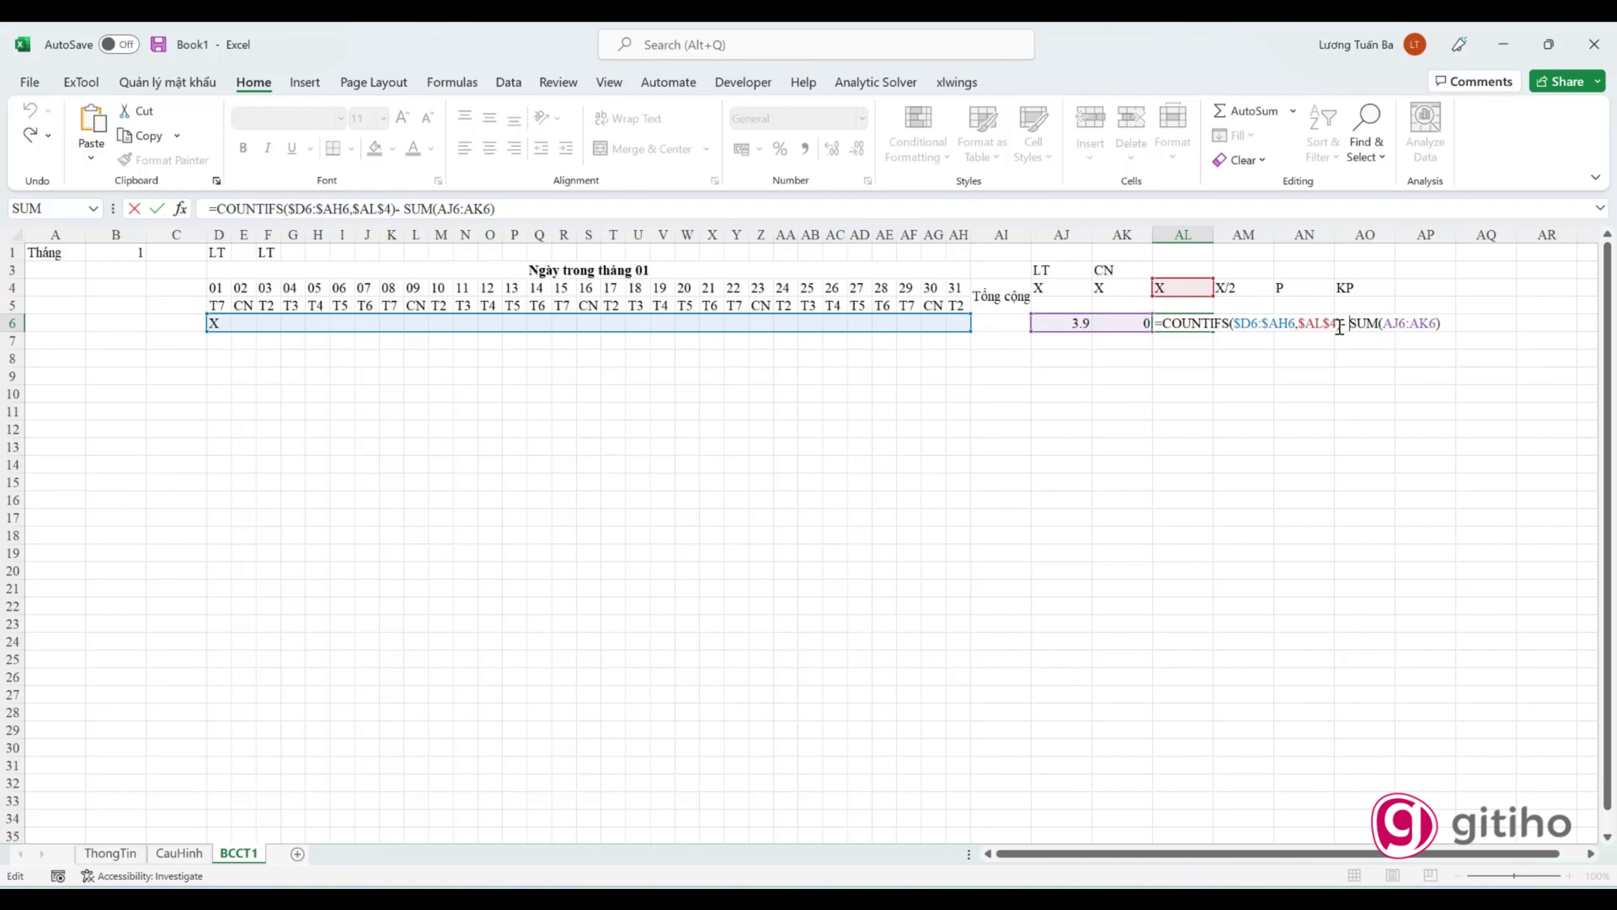
pyautogui.hotkey('ctrl', 'Return')
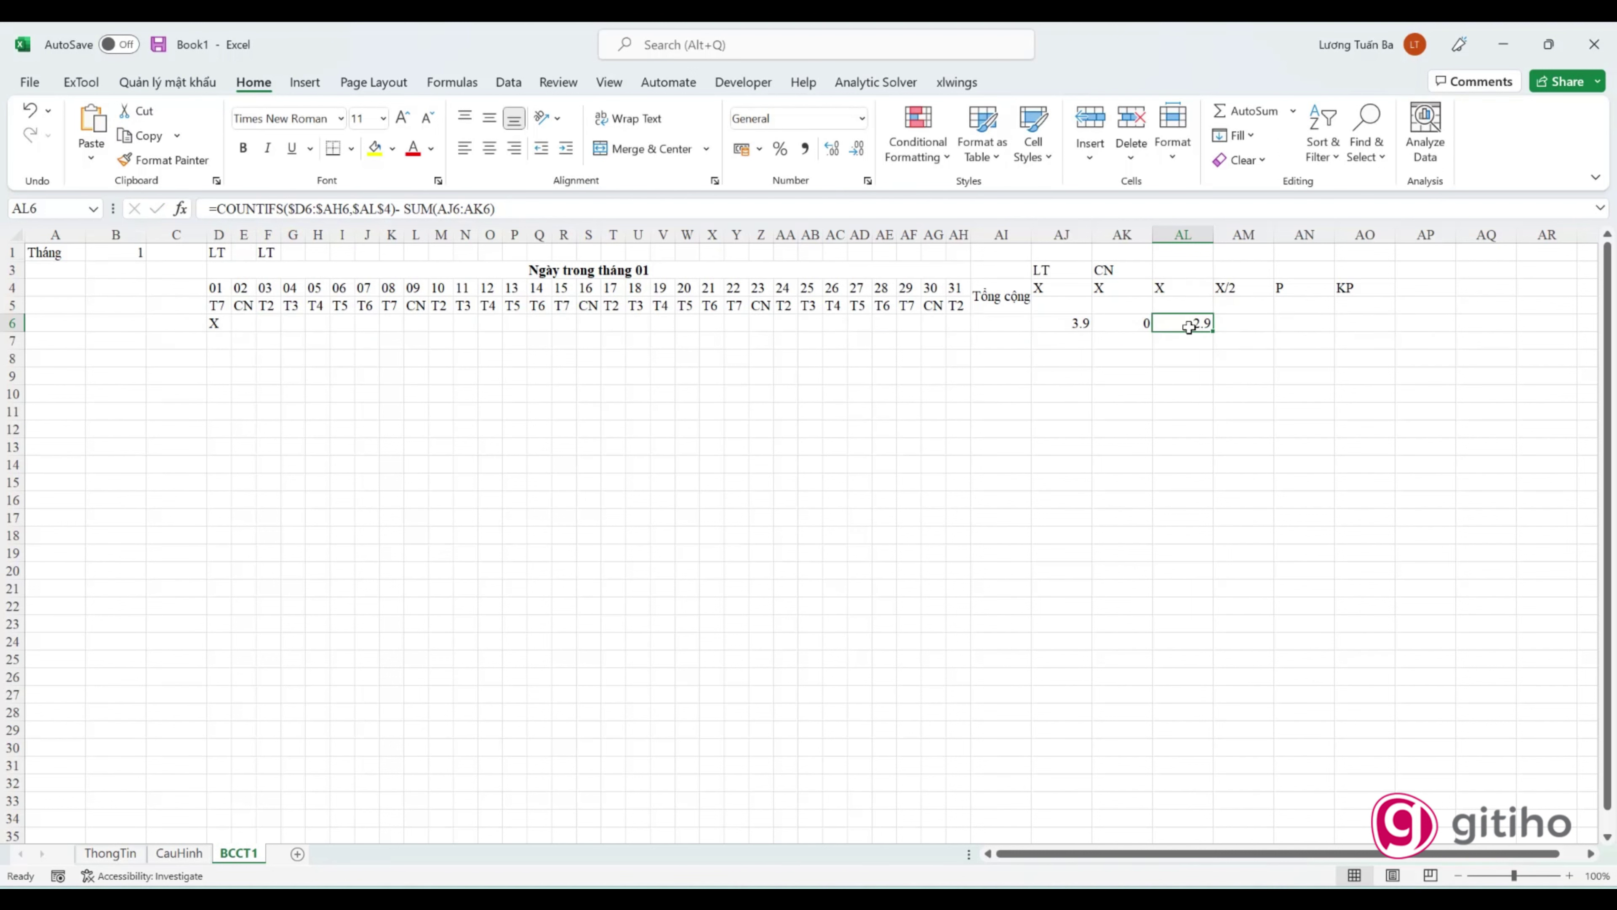
pyautogui.doubleClick(1182, 325)
pyautogui.press('Escape')
pyautogui.click(1082, 324)
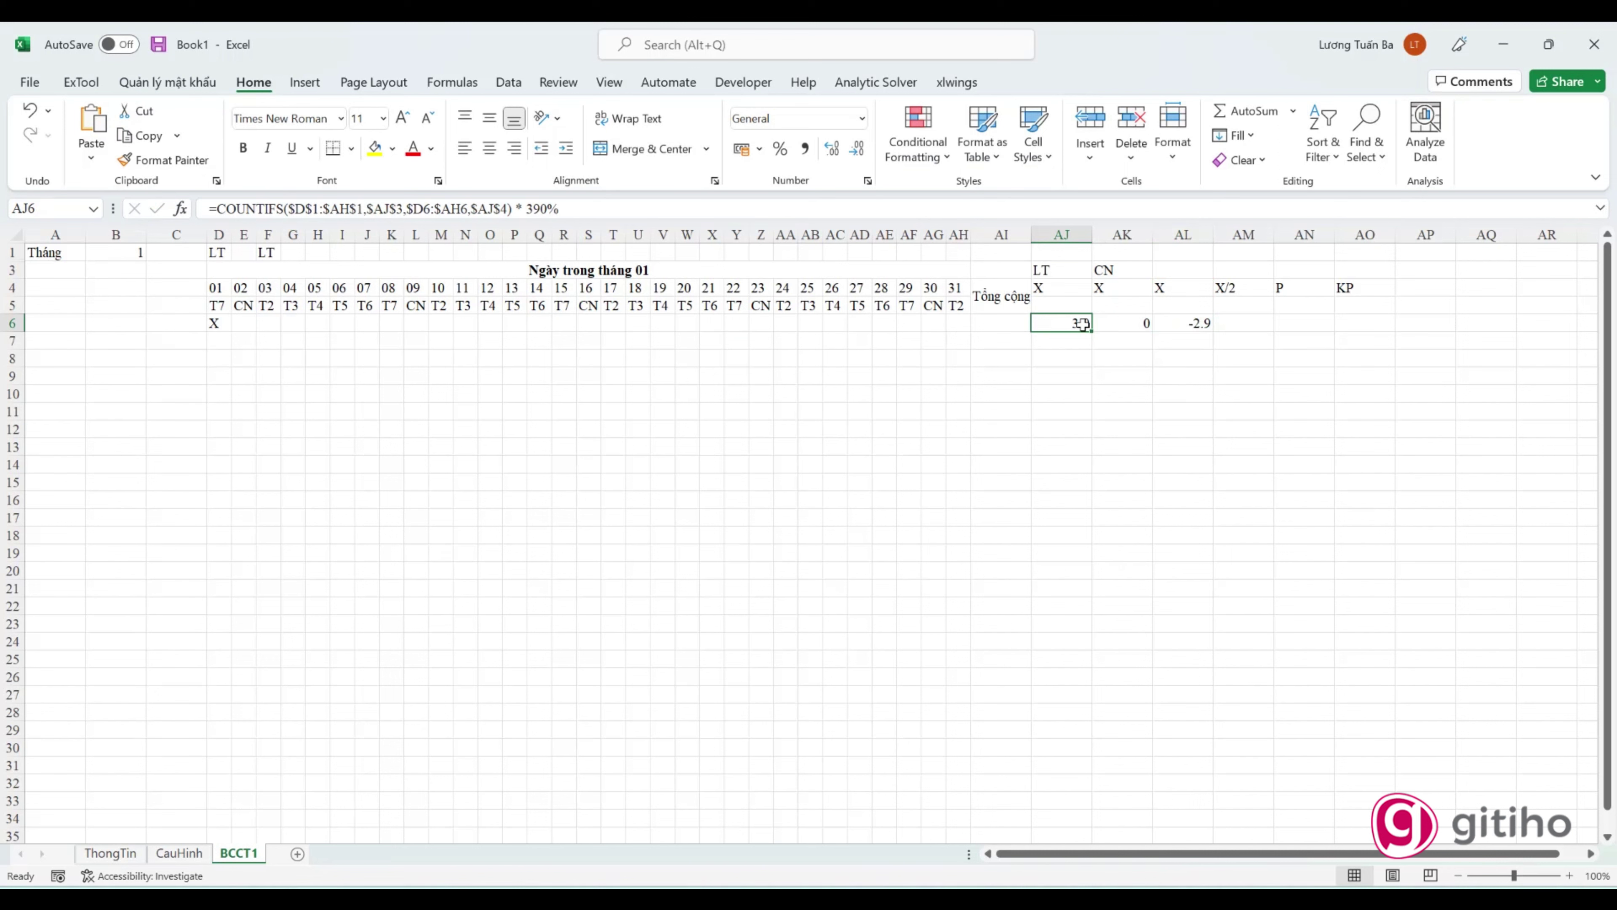
# Step: Add an empty extra argument in AL6: =COUNTIFS($D6:$AH6,$AL$4,)-SUM(AJ6:AK6), showing -2.9
pyautogui.click(1210, 323)
pyautogui.doubleClick(1225, 325)
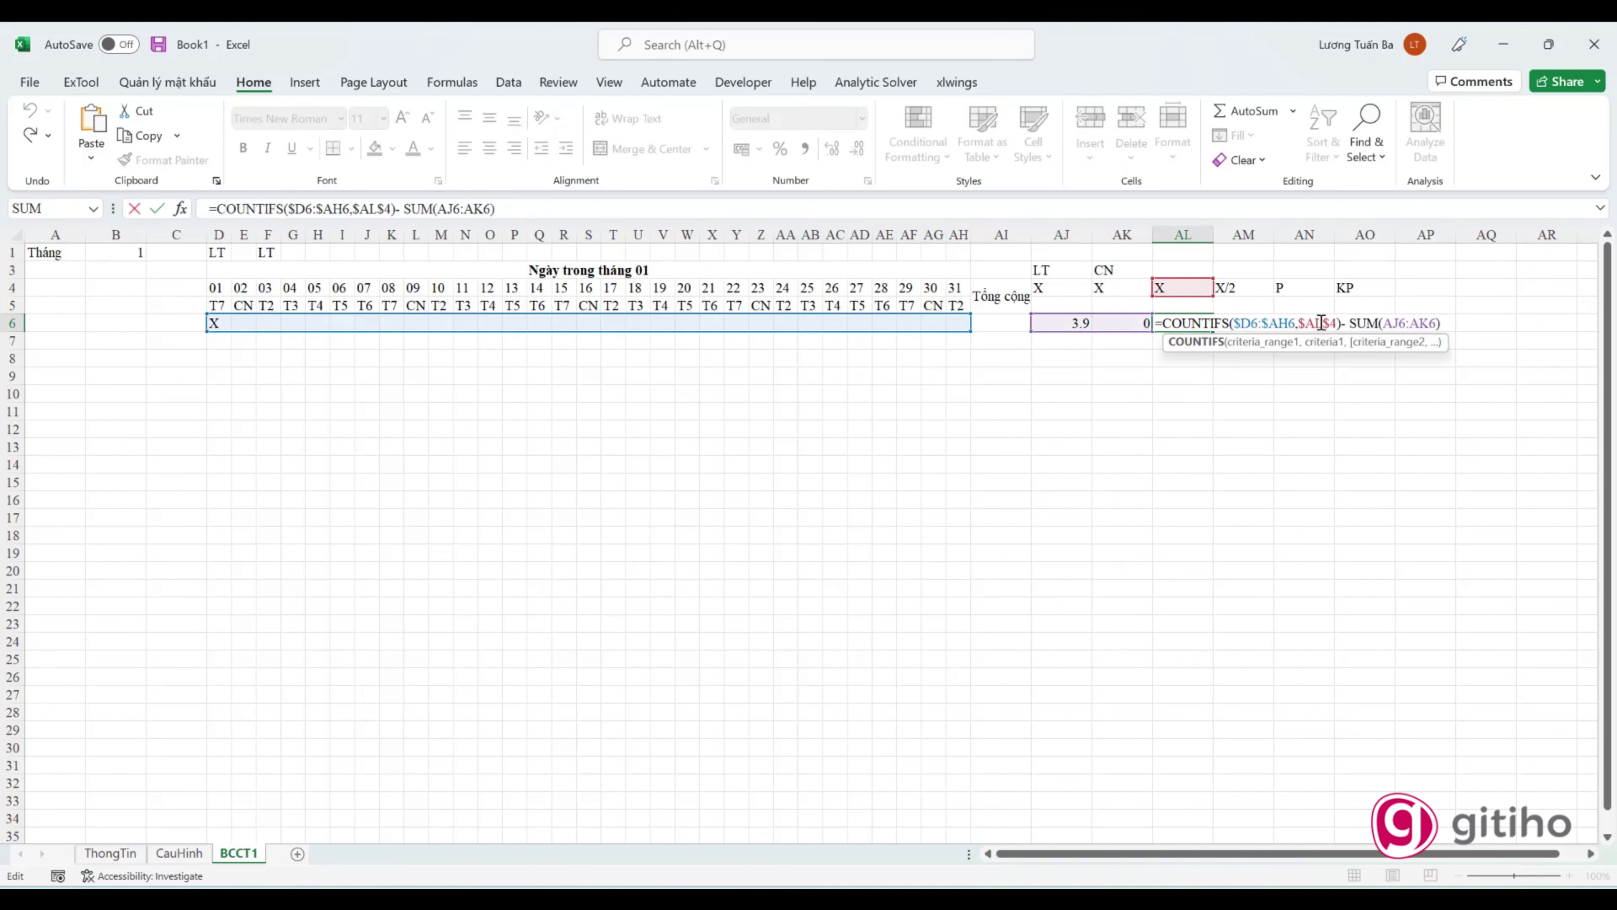
pyautogui.click(1415, 325)
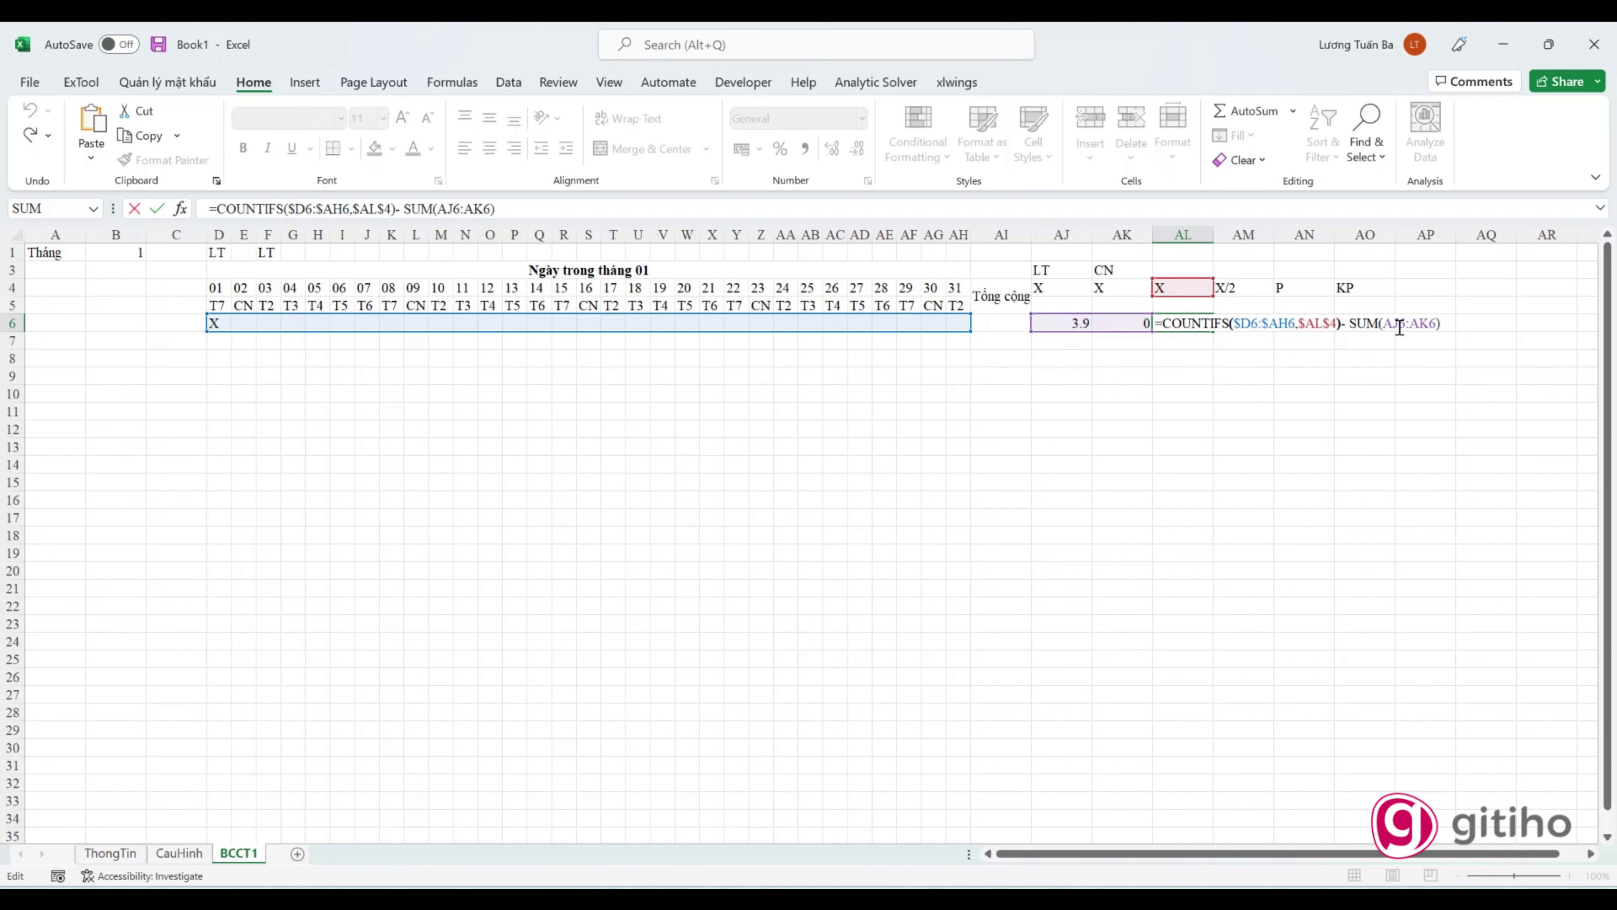
pyautogui.press('Left')
pyautogui.press('Left')
pyautogui.press('Left')
pyautogui.write(',')
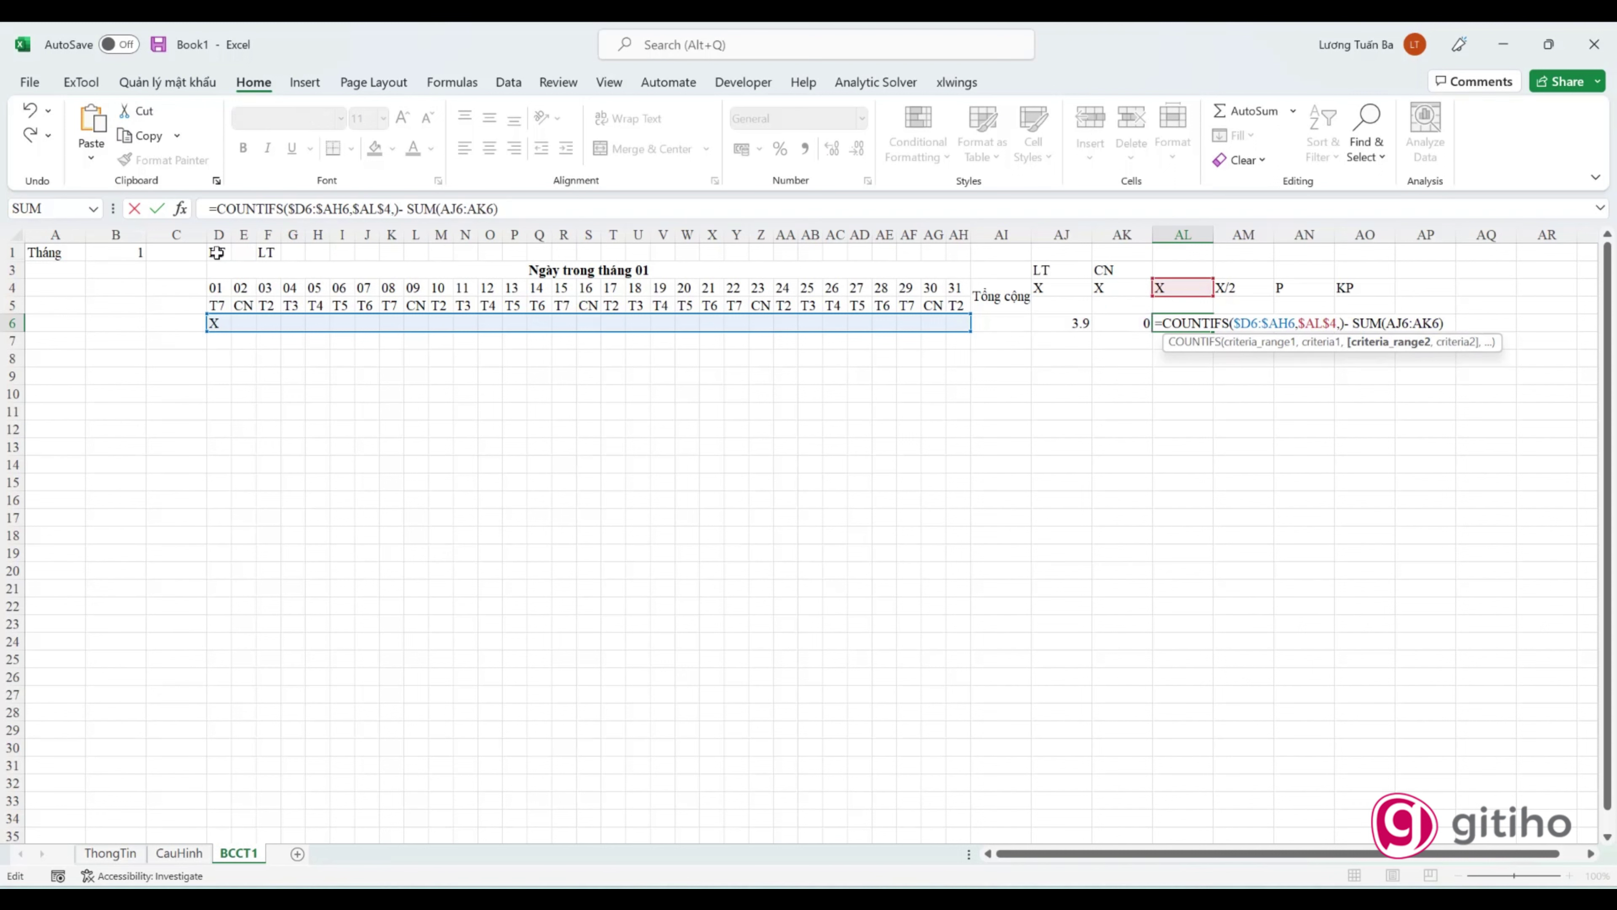
pyautogui.hotkey('ctrl', 'Return')
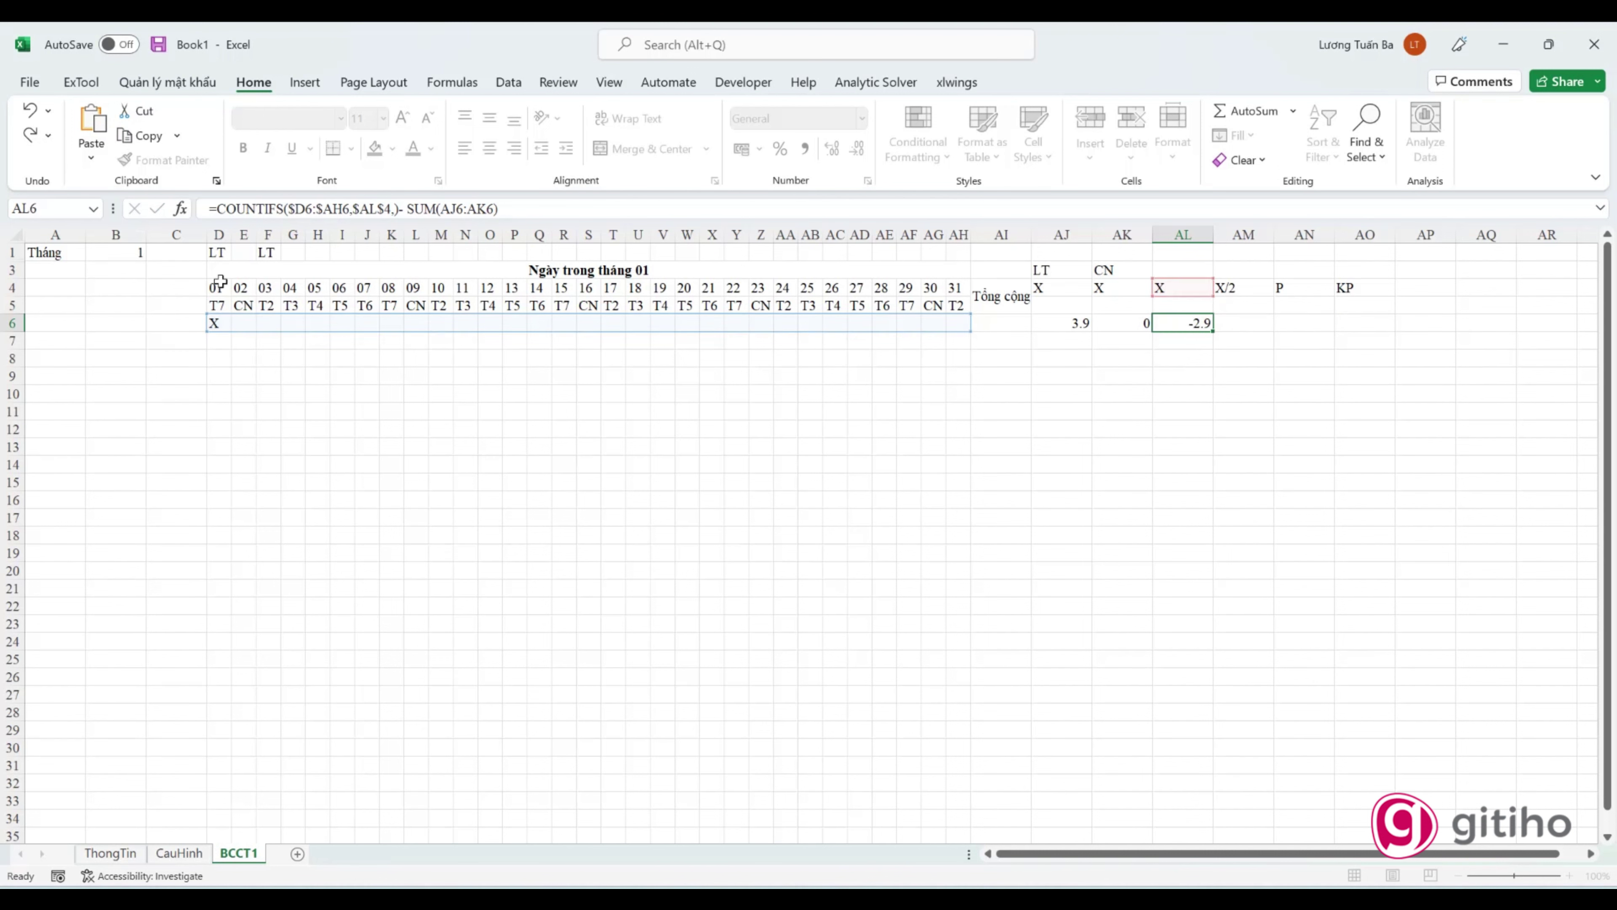
pyautogui.click(218, 305)
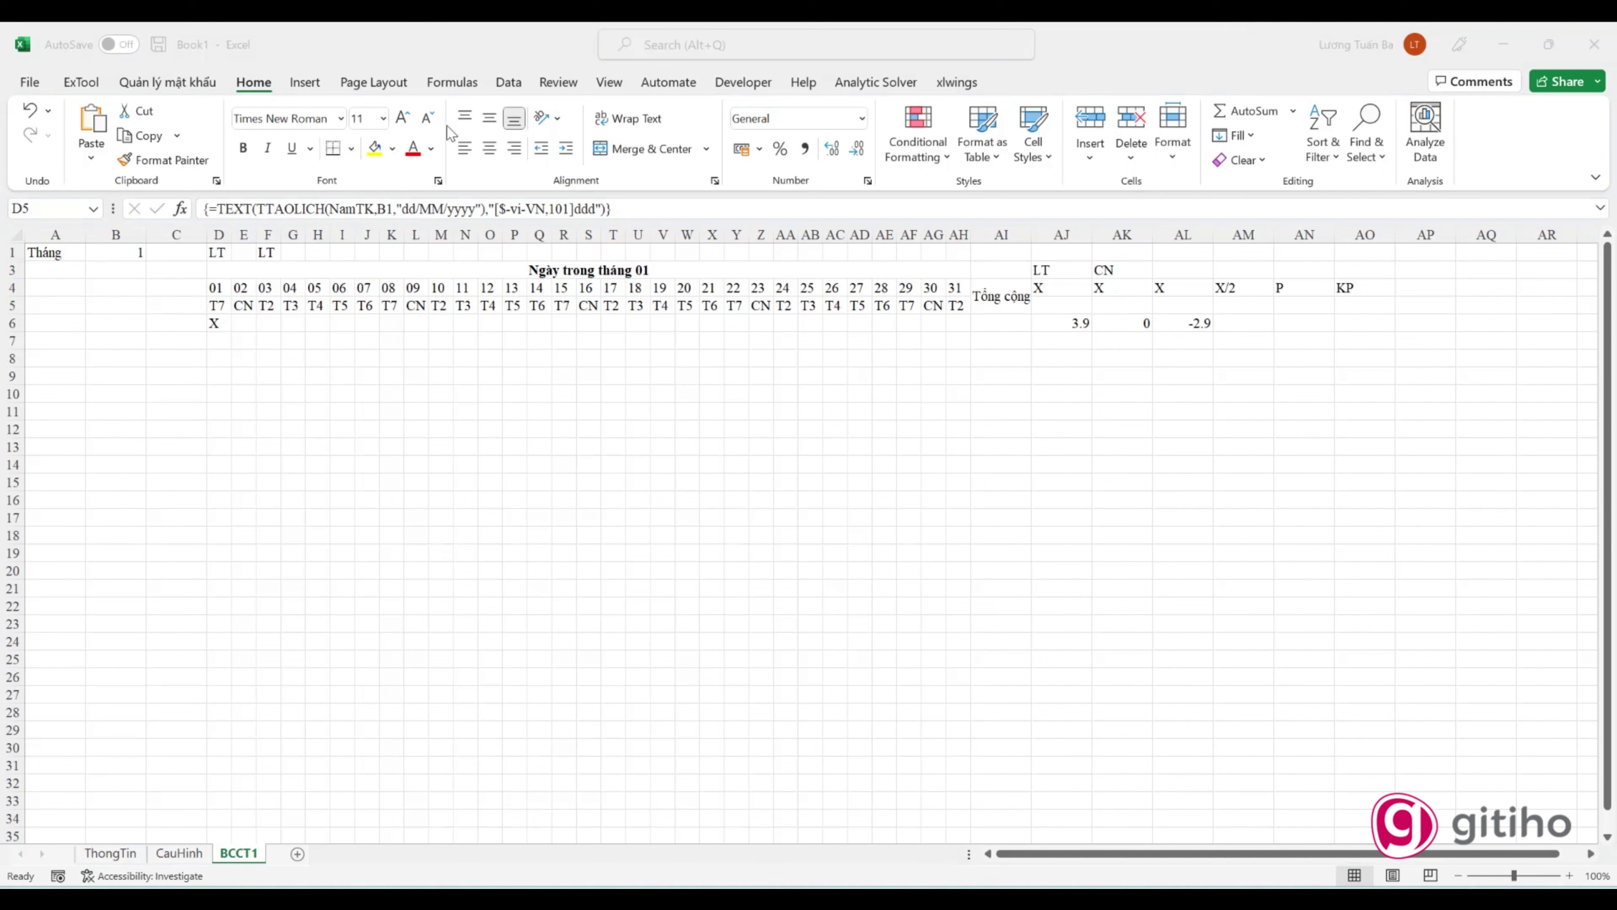
# Step: Nest IF(D$5="CN","CN","") as the false result of D1's LT formula
pyautogui.click(1194, 328)
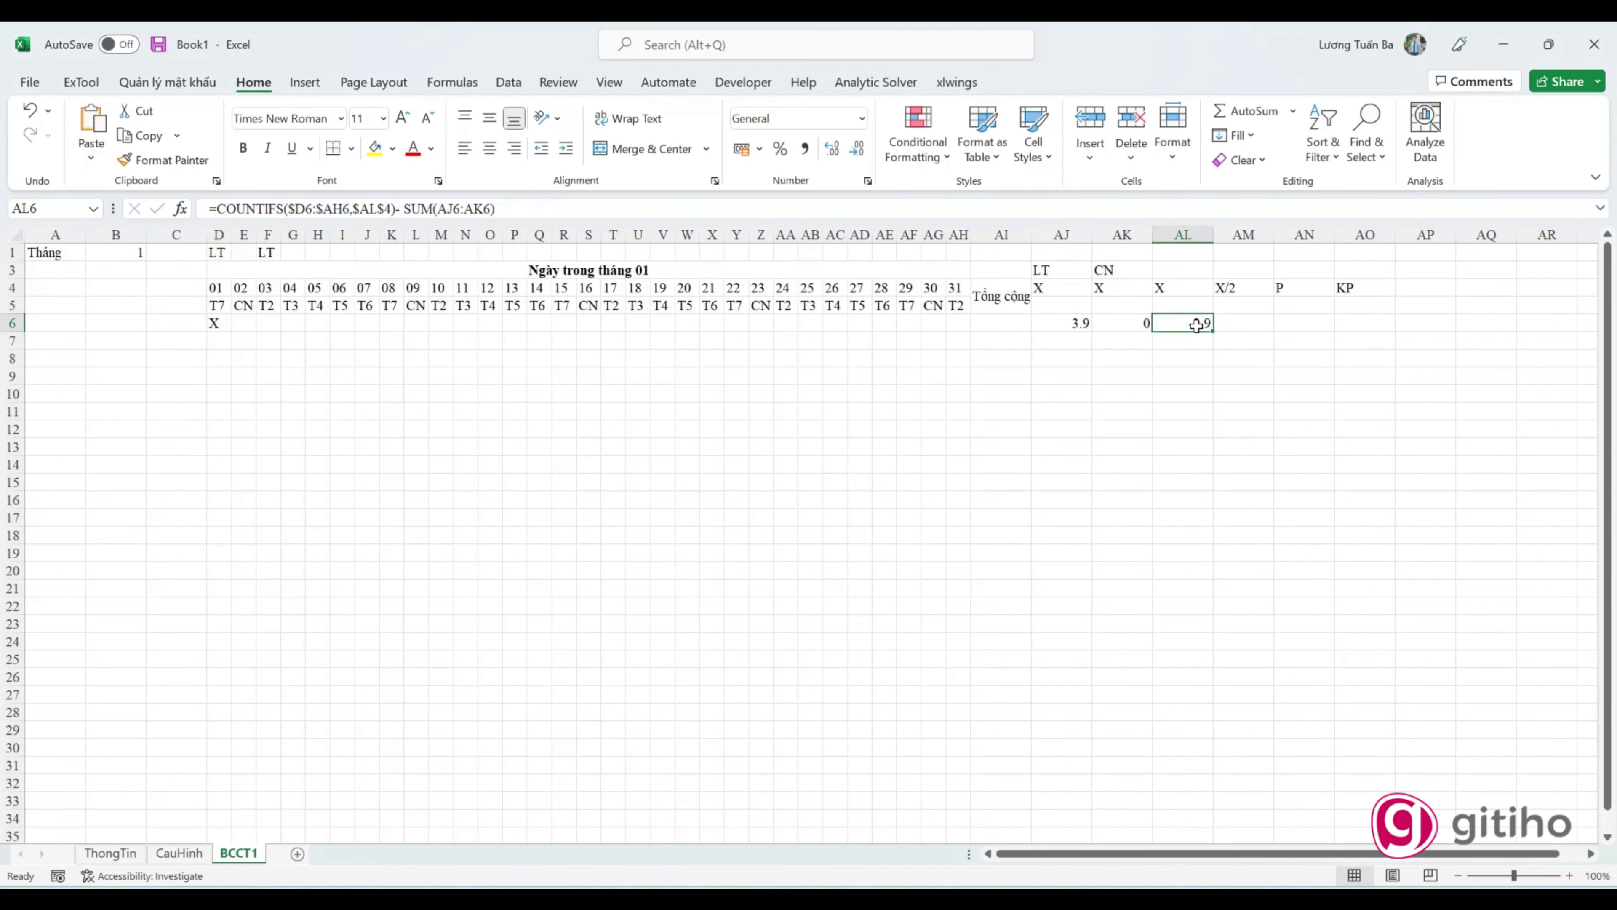
pyautogui.doubleClick(219, 253)
pyautogui.click(497, 210)
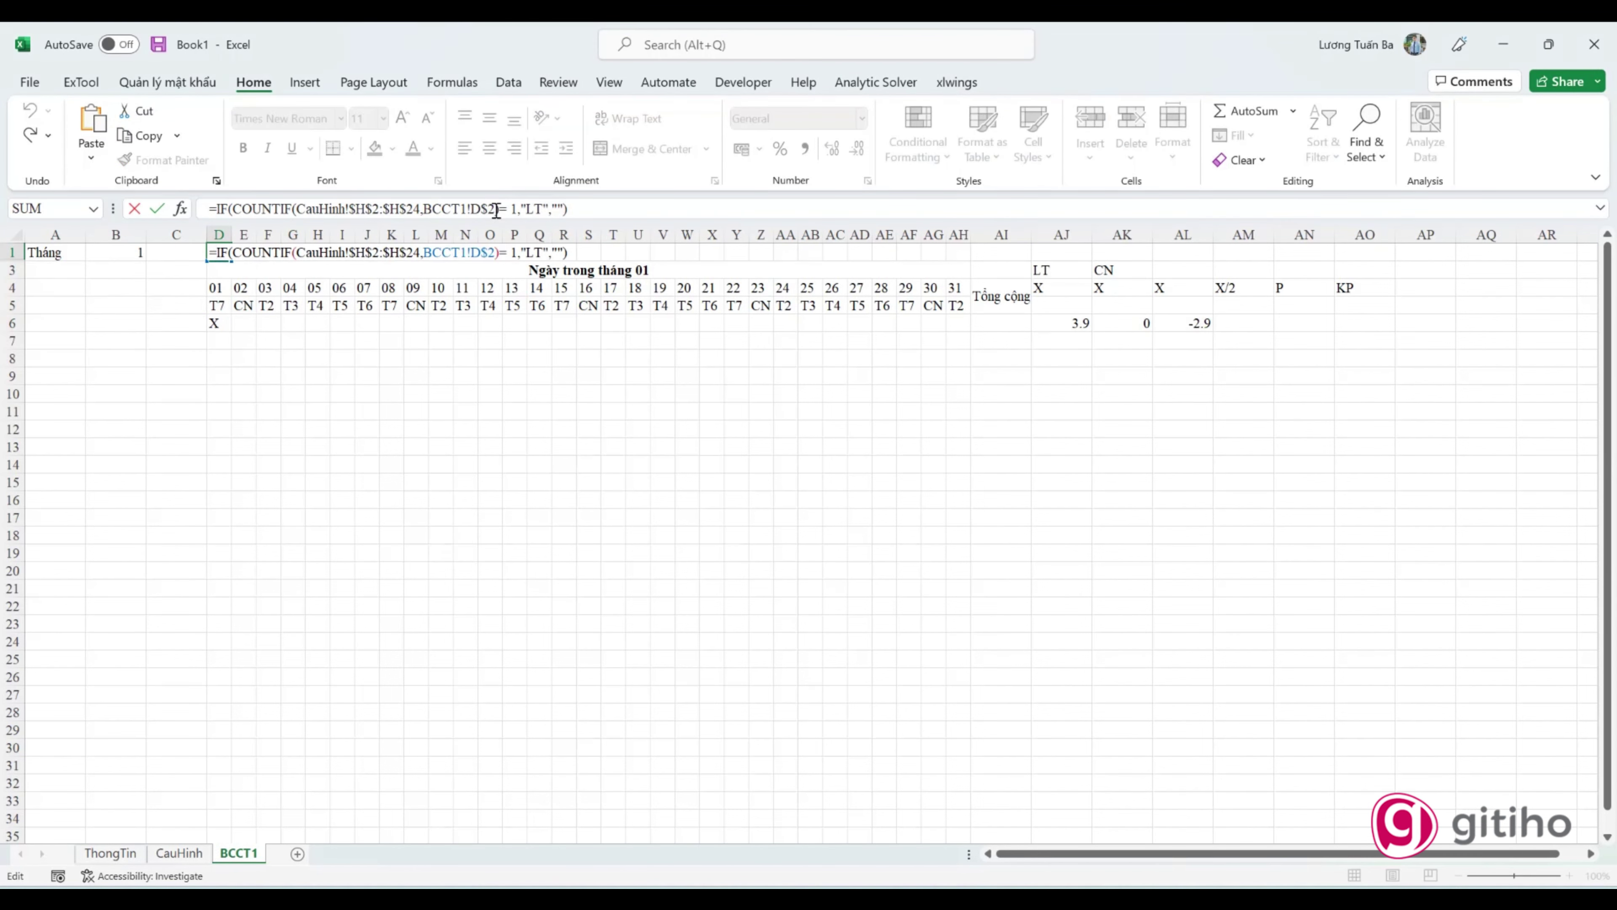
pyautogui.doubleClick(557, 208)
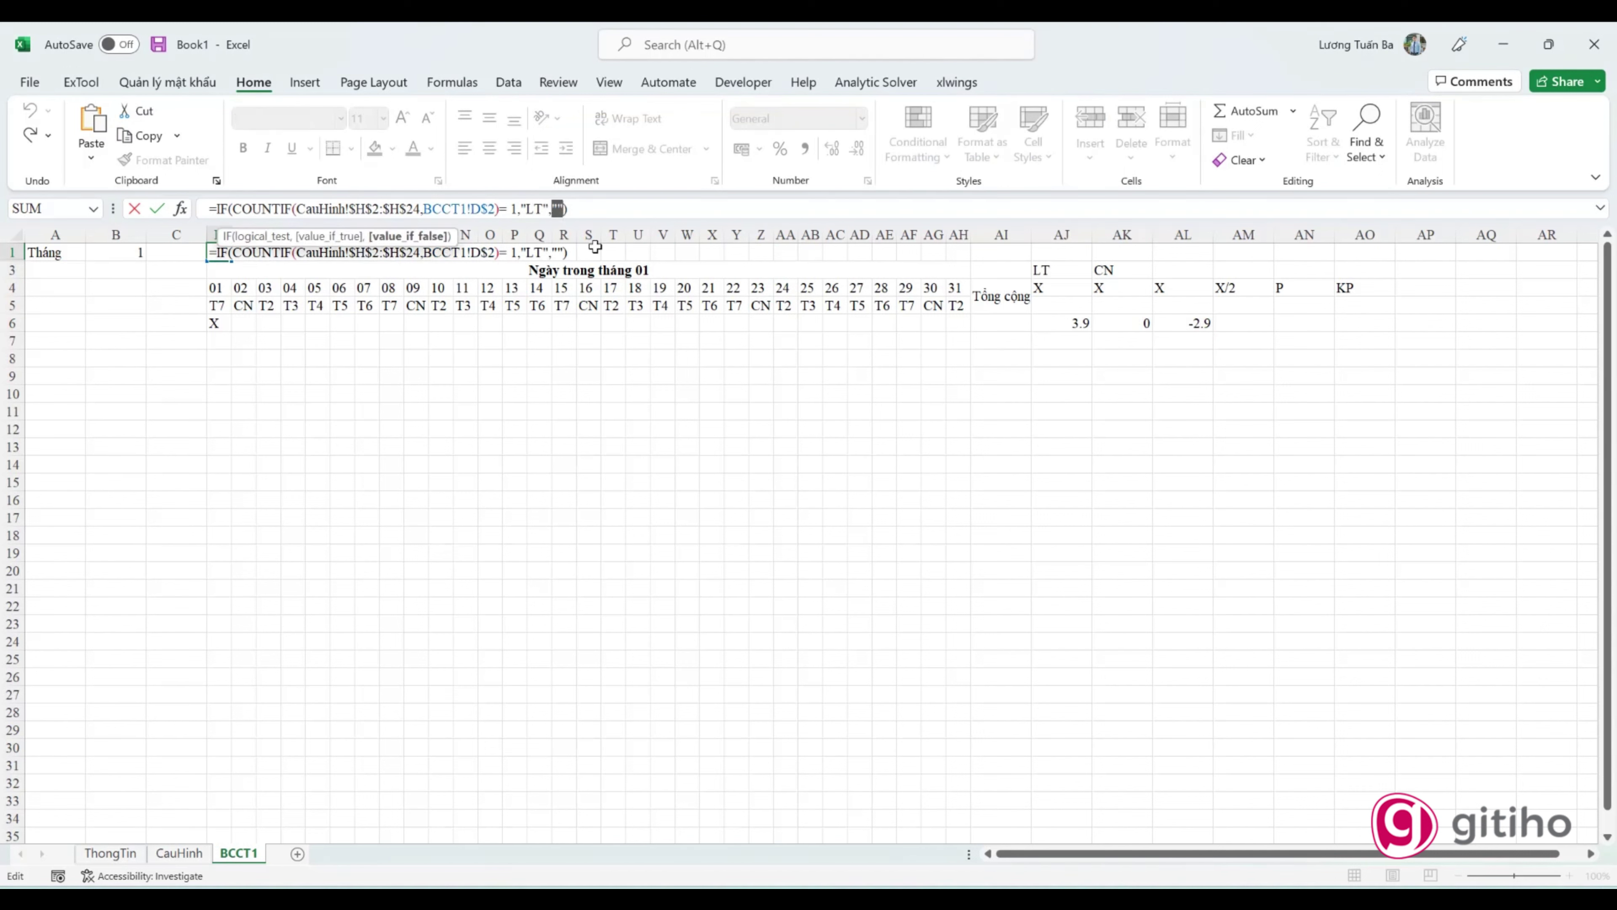
pyautogui.write('I')
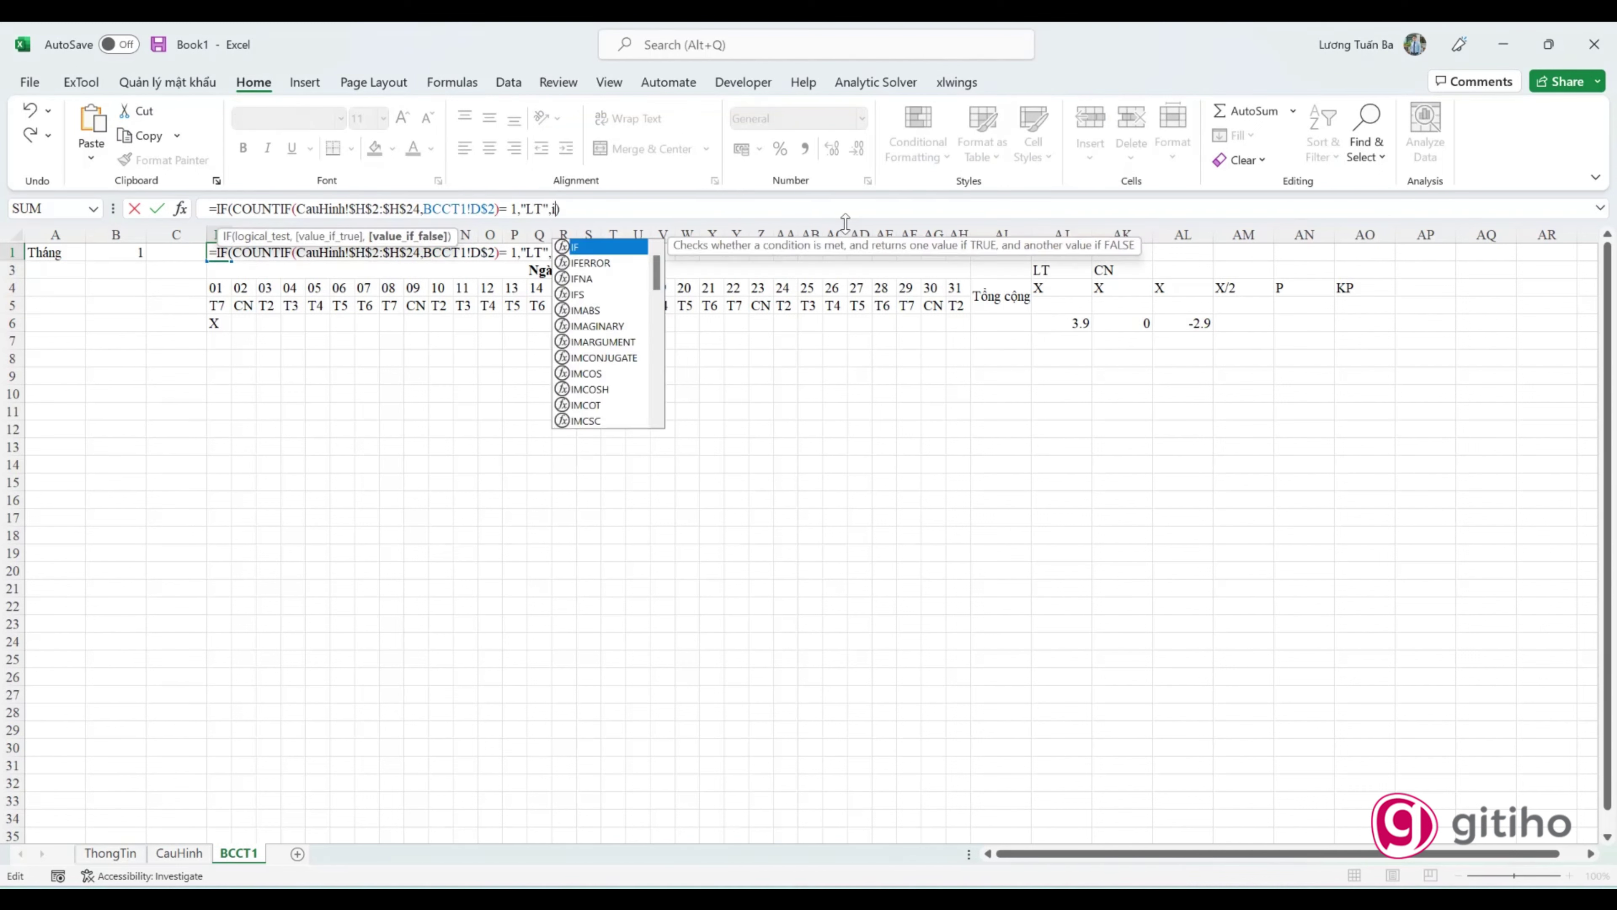
pyautogui.write('F(')
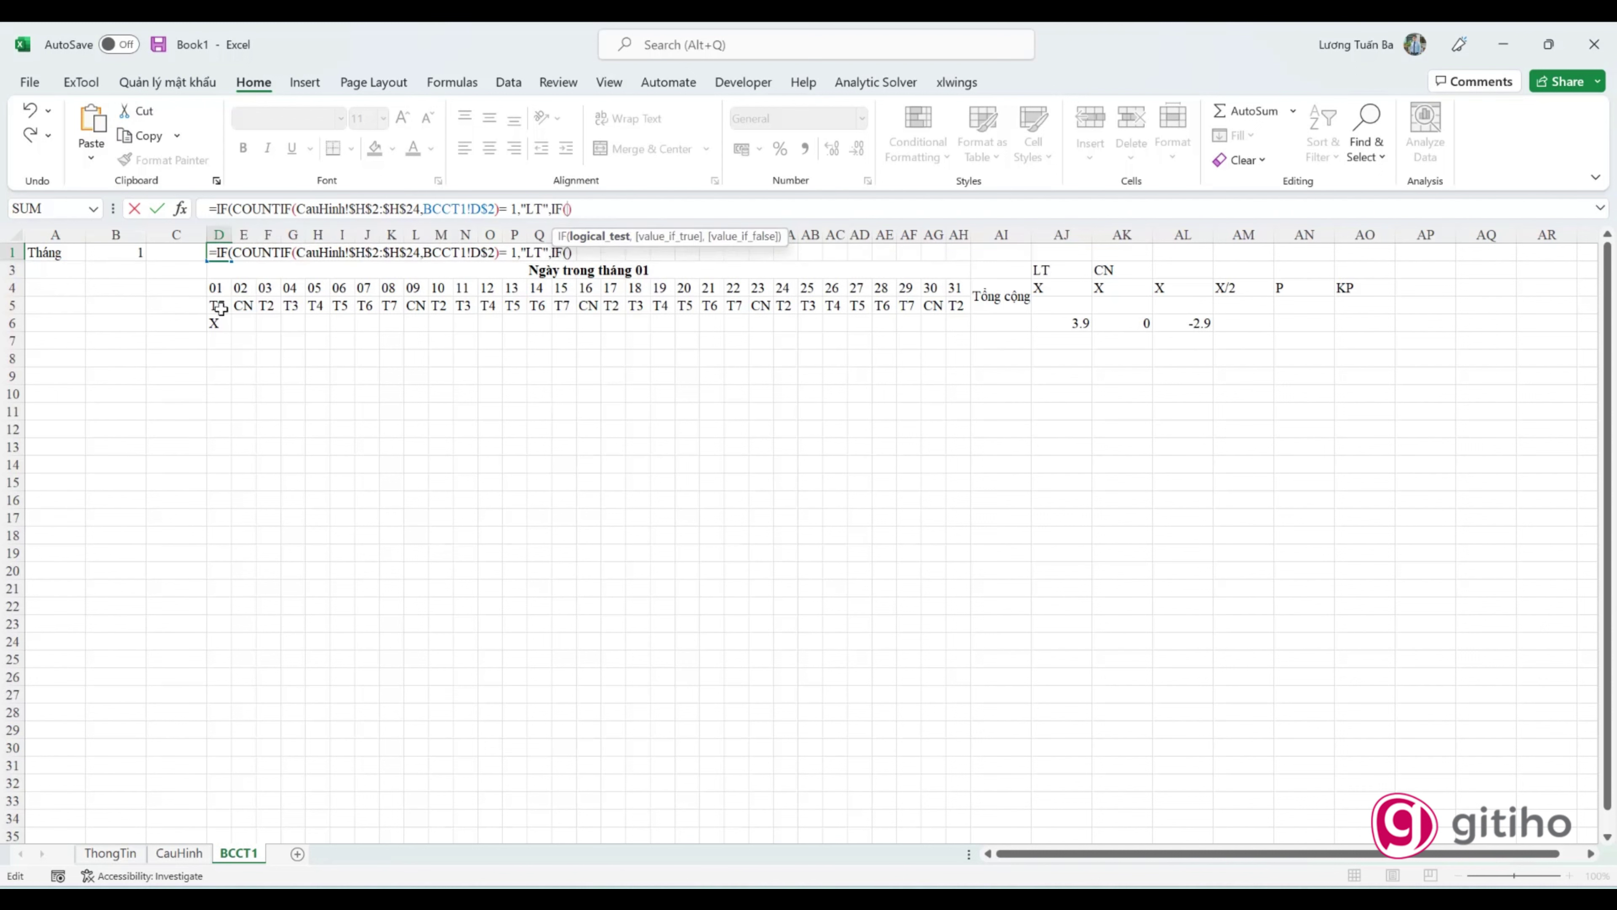
pyautogui.click(219, 307)
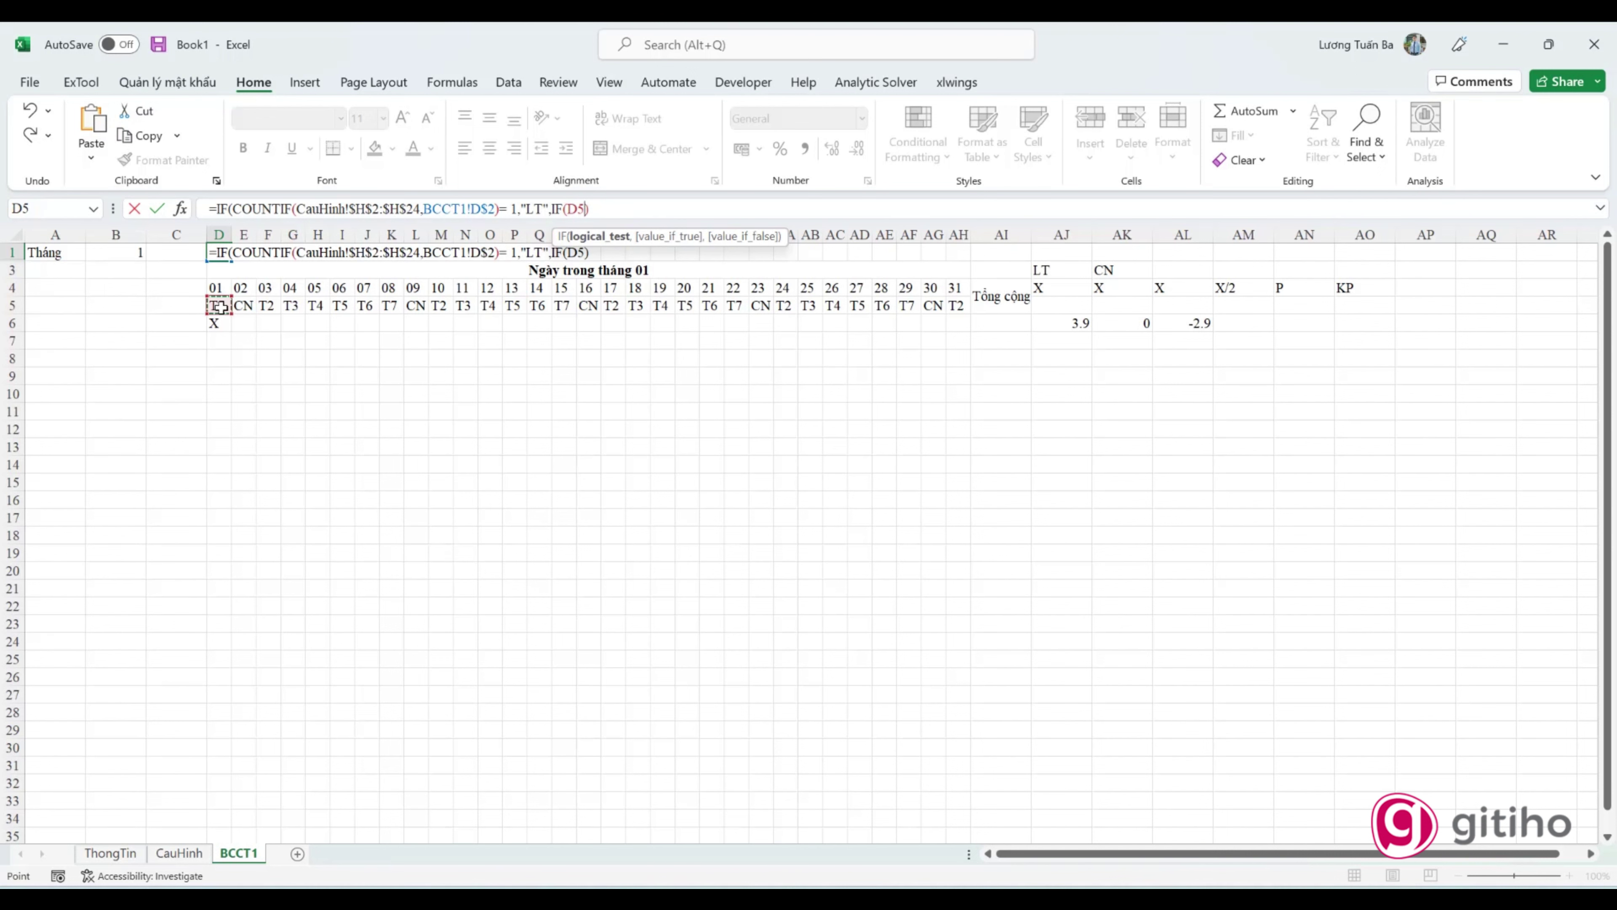
pyautogui.press('F4')
pyautogui.press('F4')
pyautogui.write('$5 = ""')
pyautogui.press('Return')
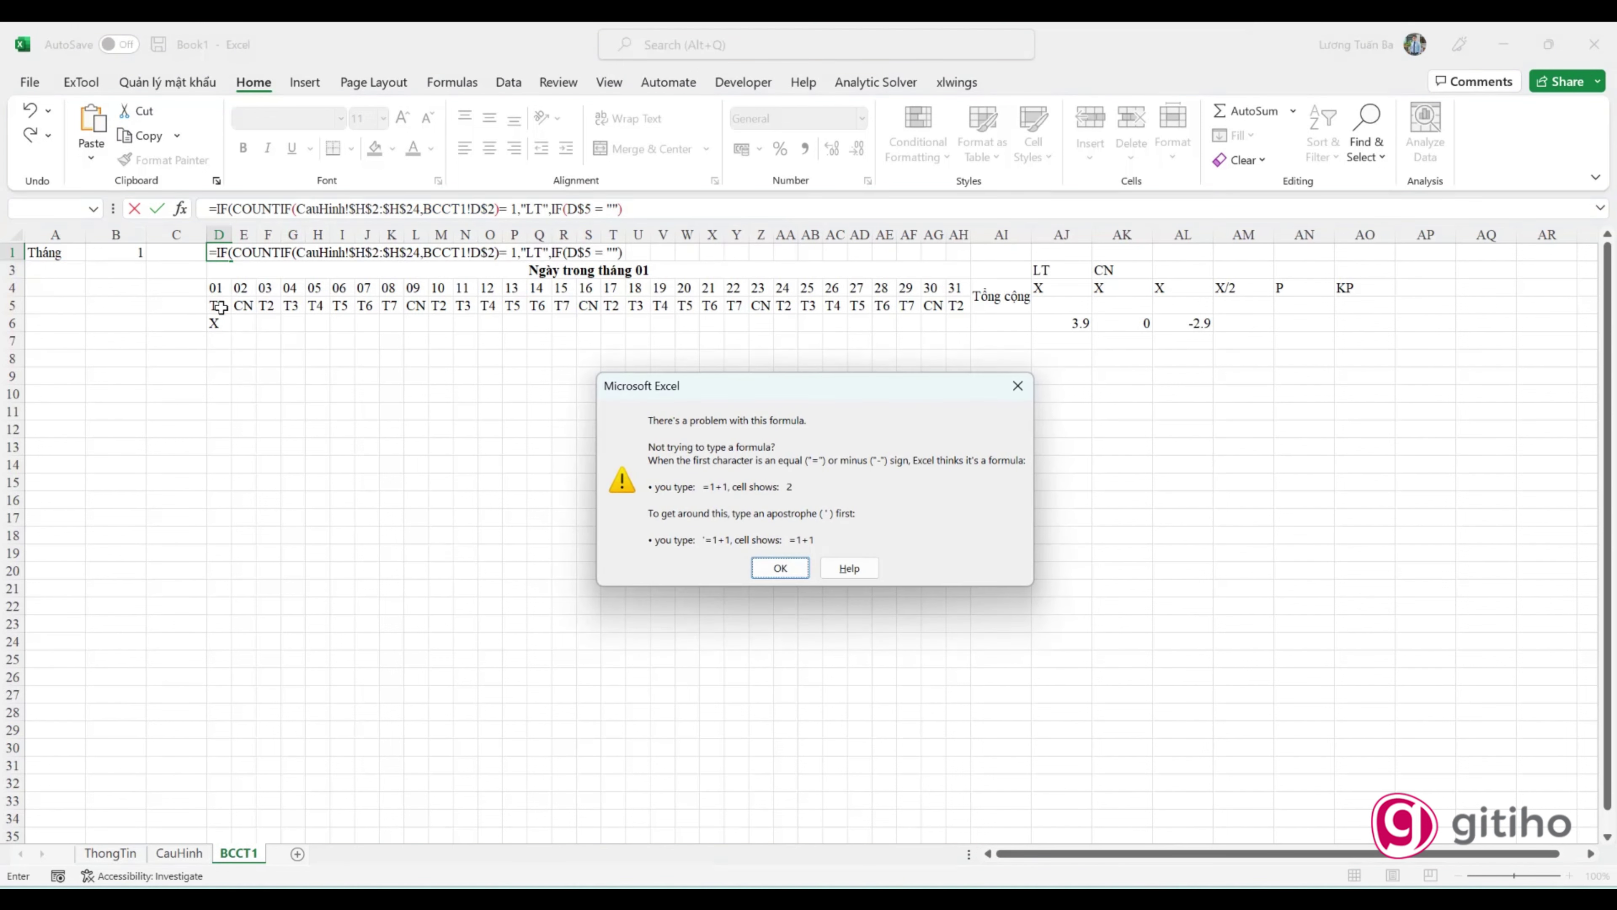
pyautogui.press('Return')
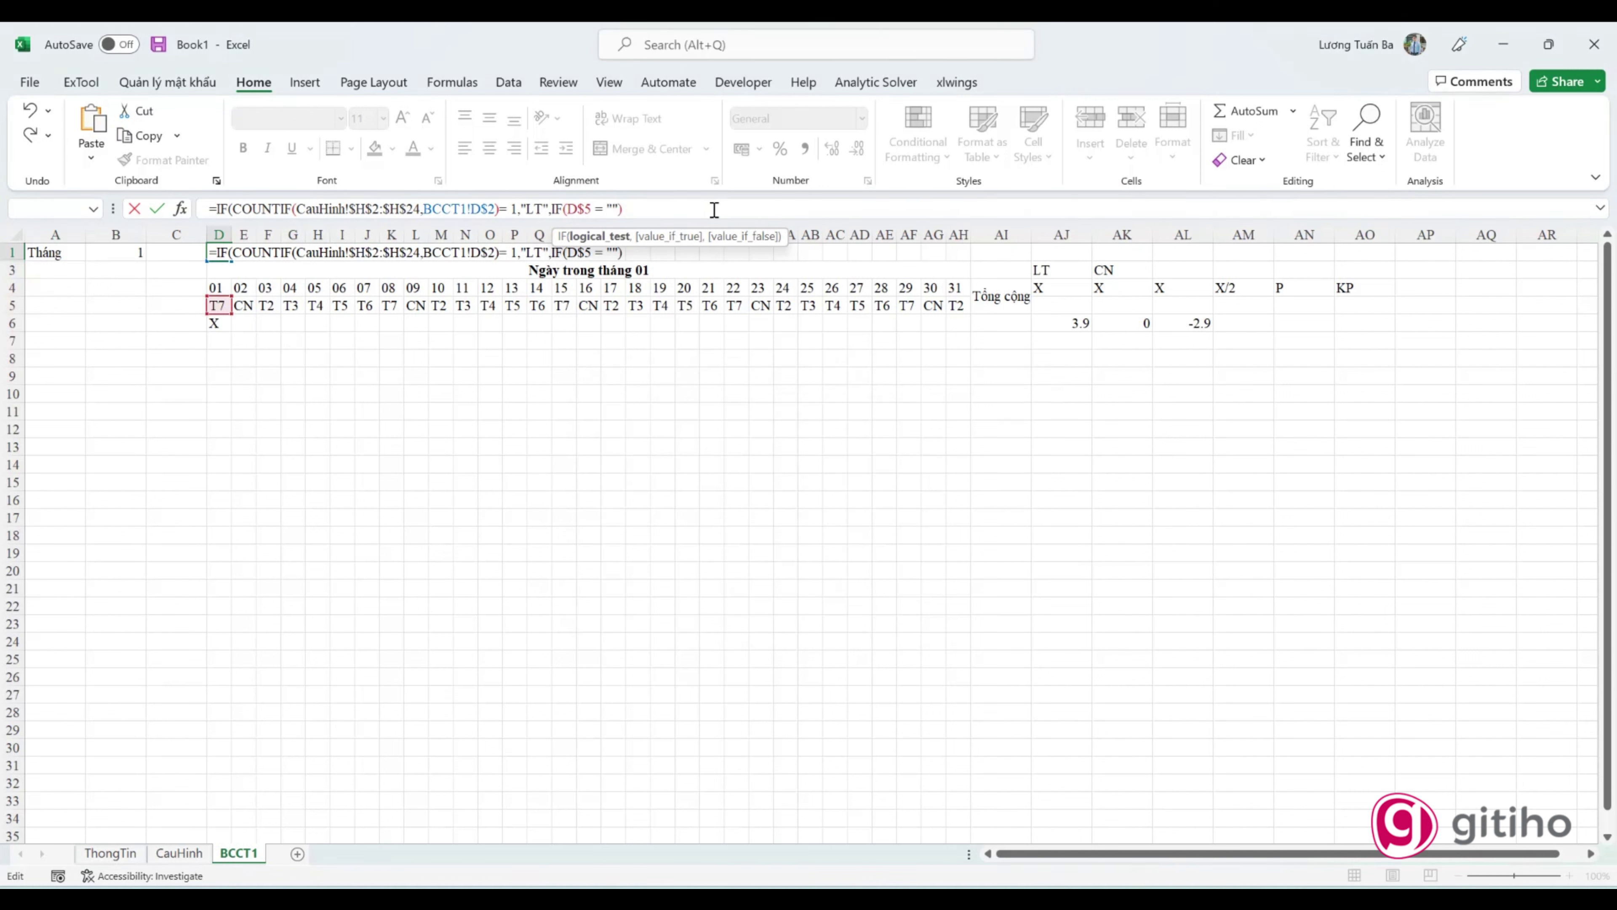
pyautogui.write('CN')
pyautogui.write(',""C')
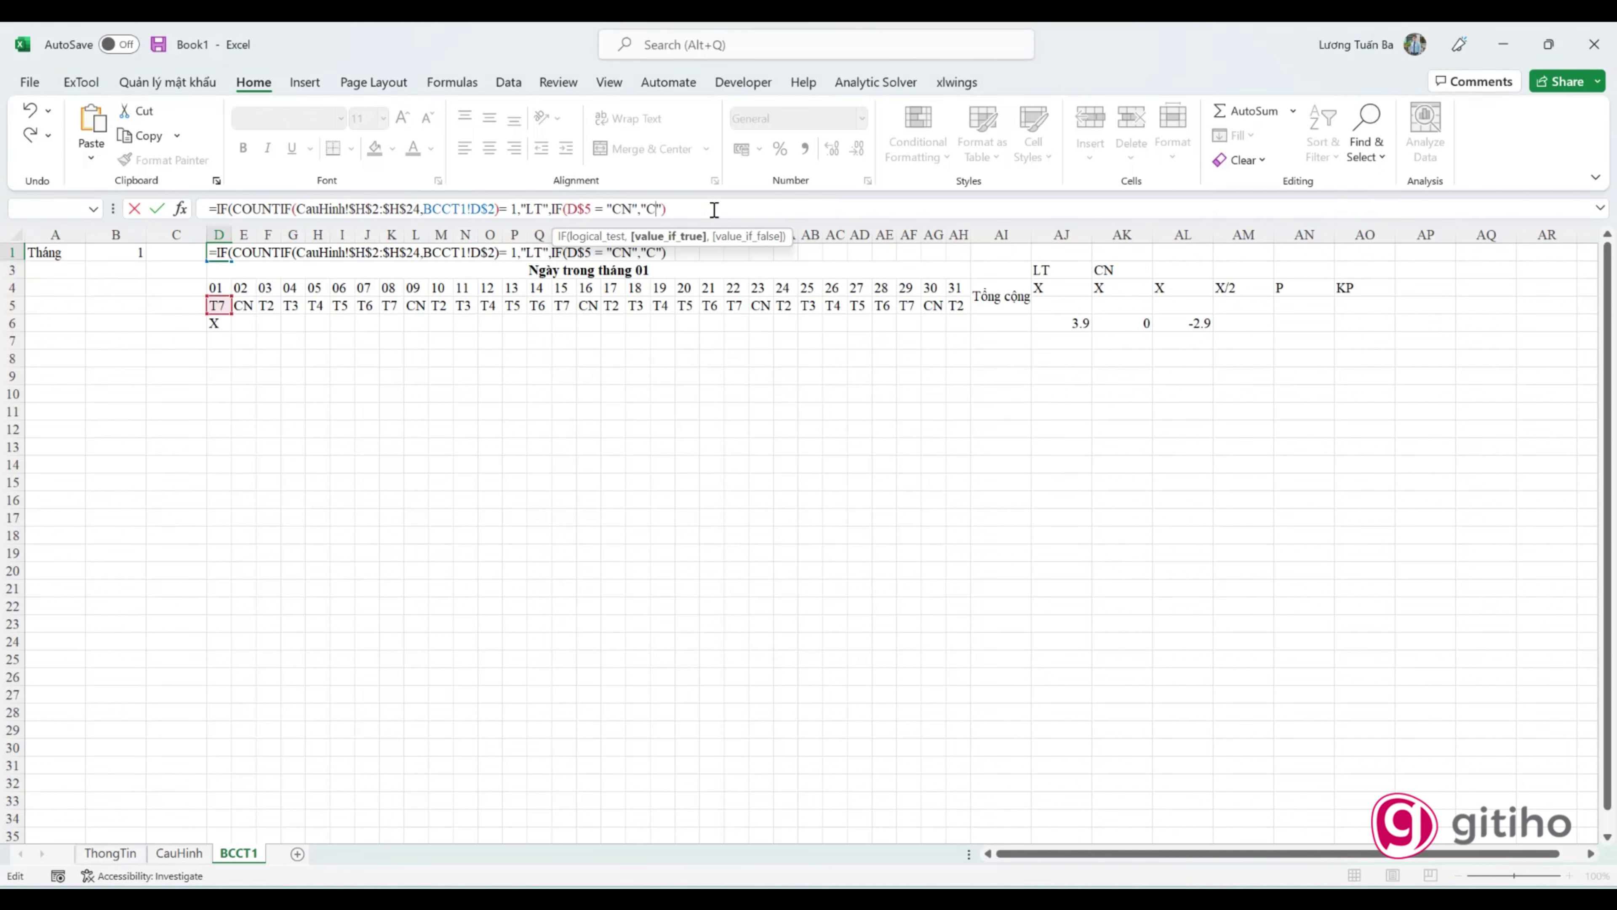
pyautogui.write('N')
pyautogui.write(',""')
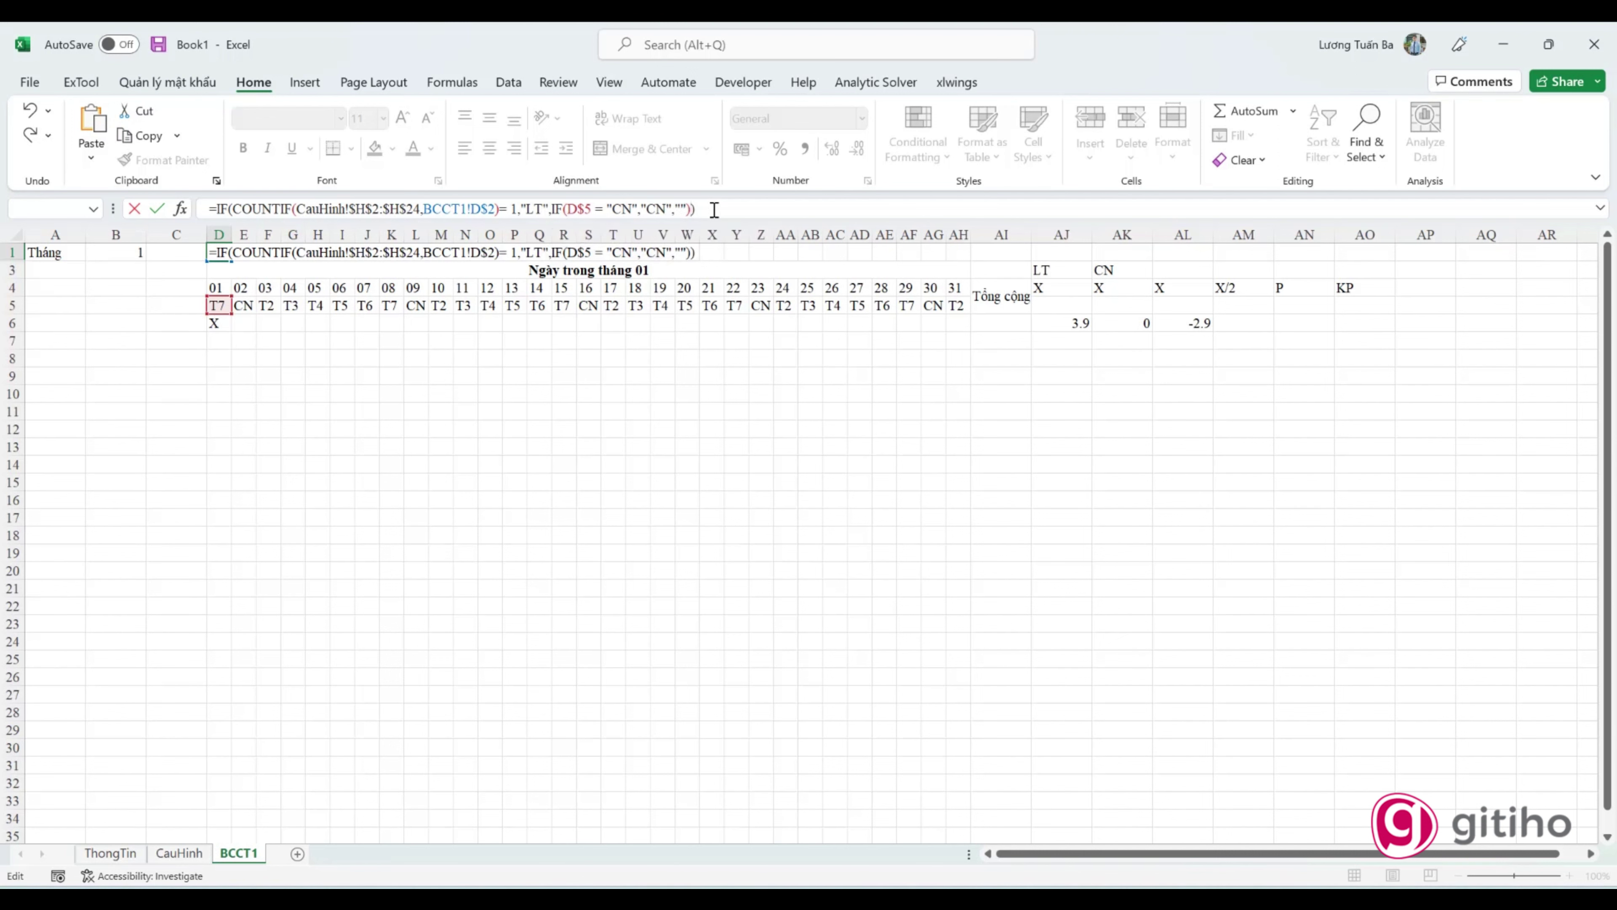
pyautogui.press('Return')
# Step: Fill D1's day-type formula across row 1 to AH1
pyautogui.click(223, 251)
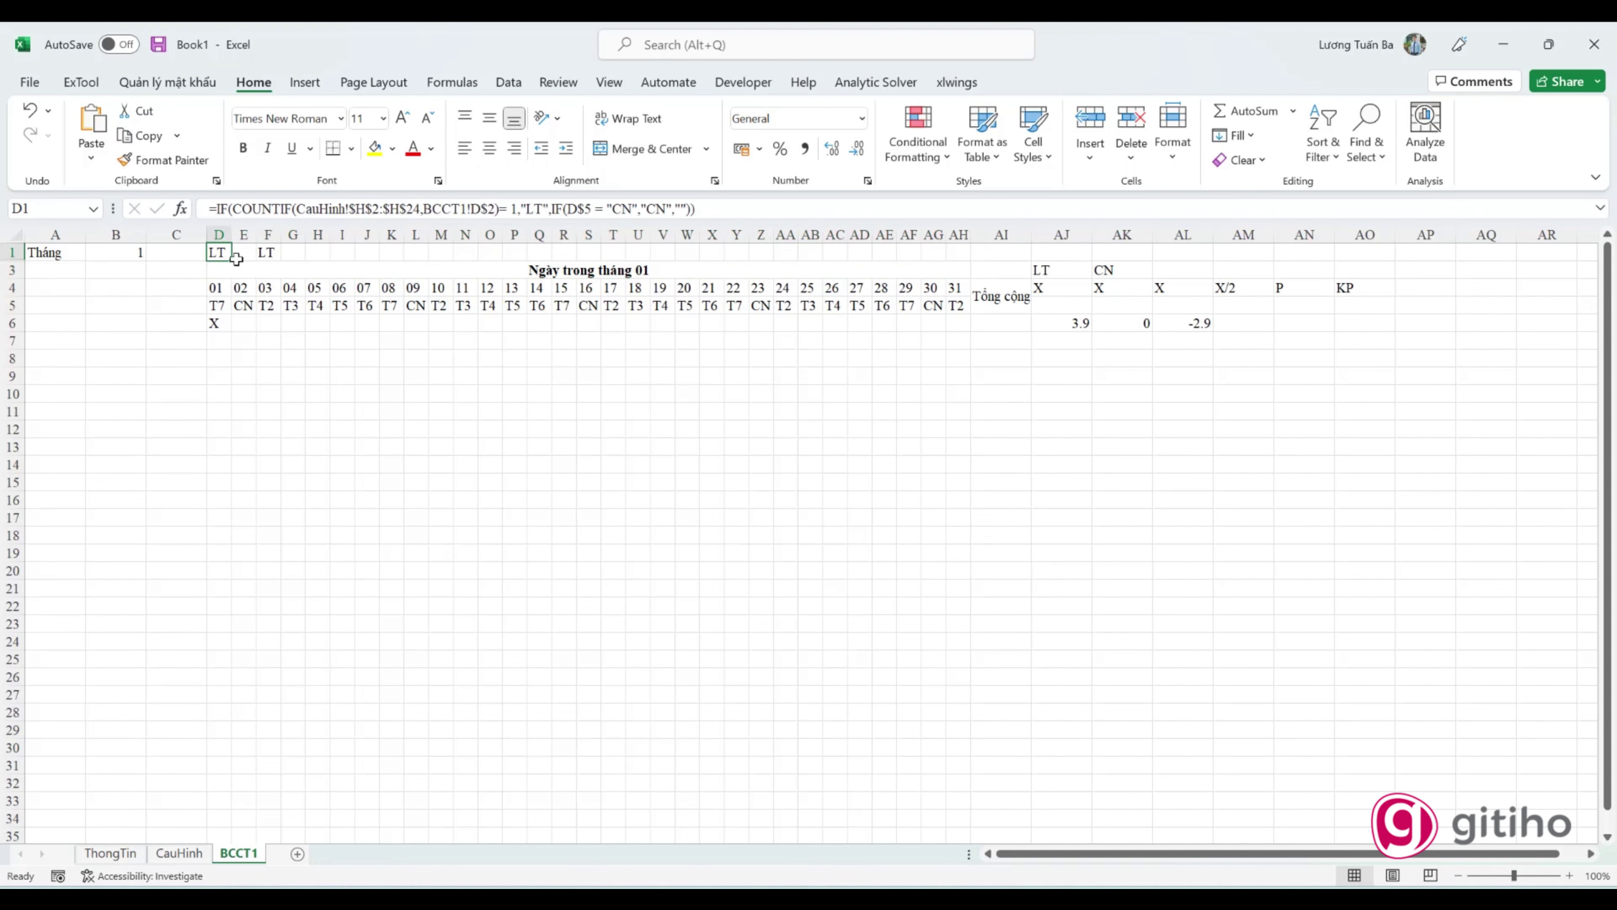
pyautogui.moveTo(232, 263); pyautogui.dragTo(985, 275)
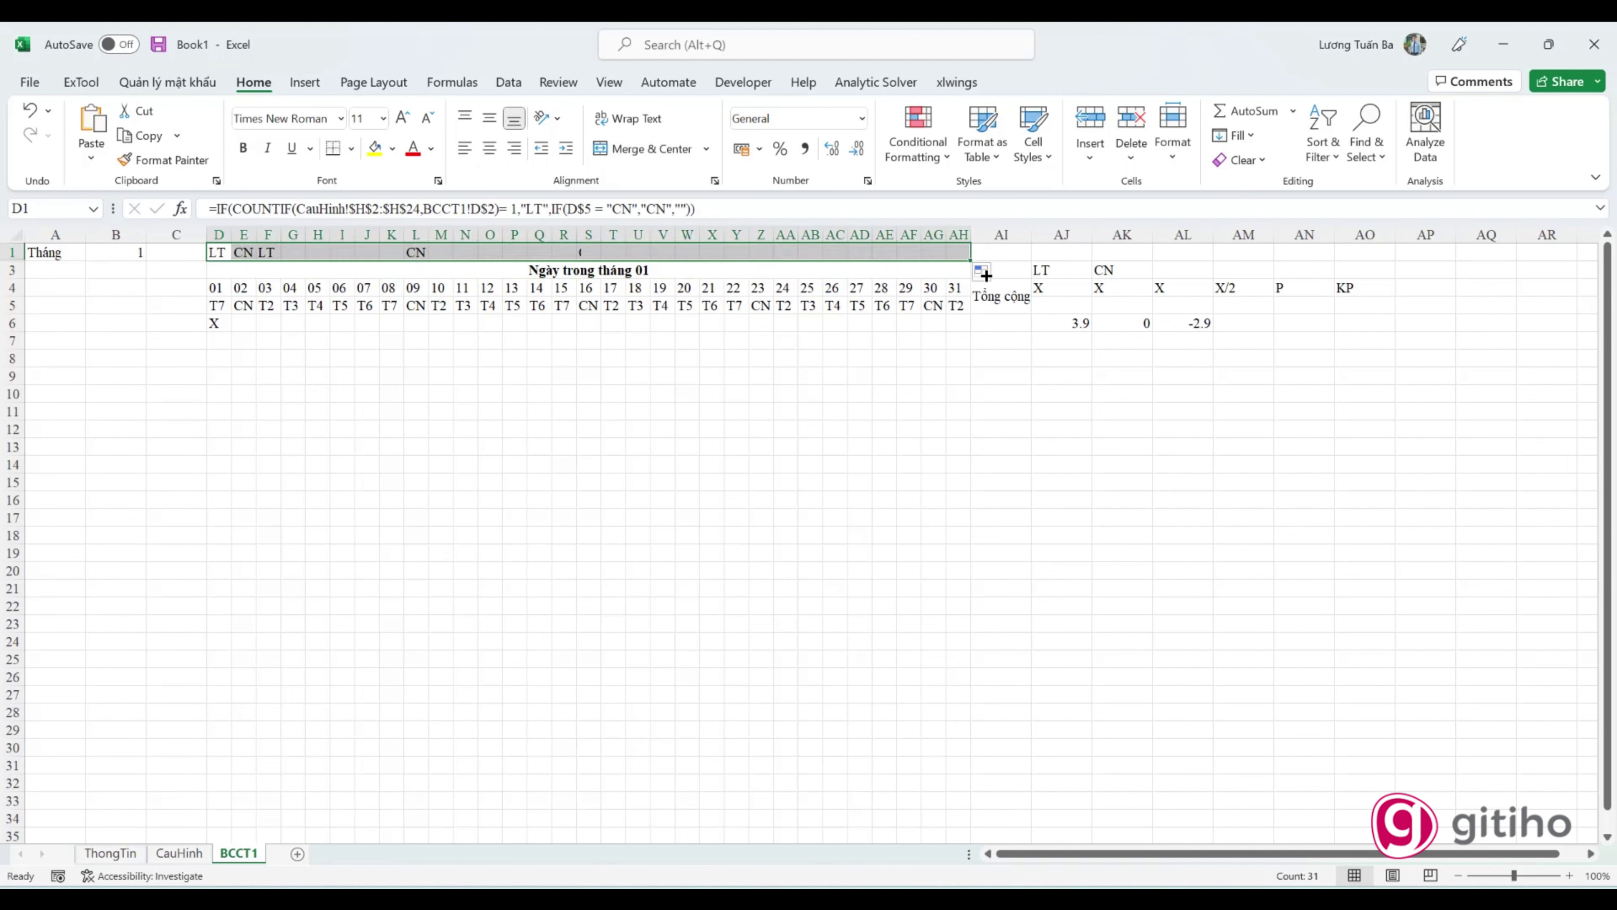
pyautogui.click(739, 426)
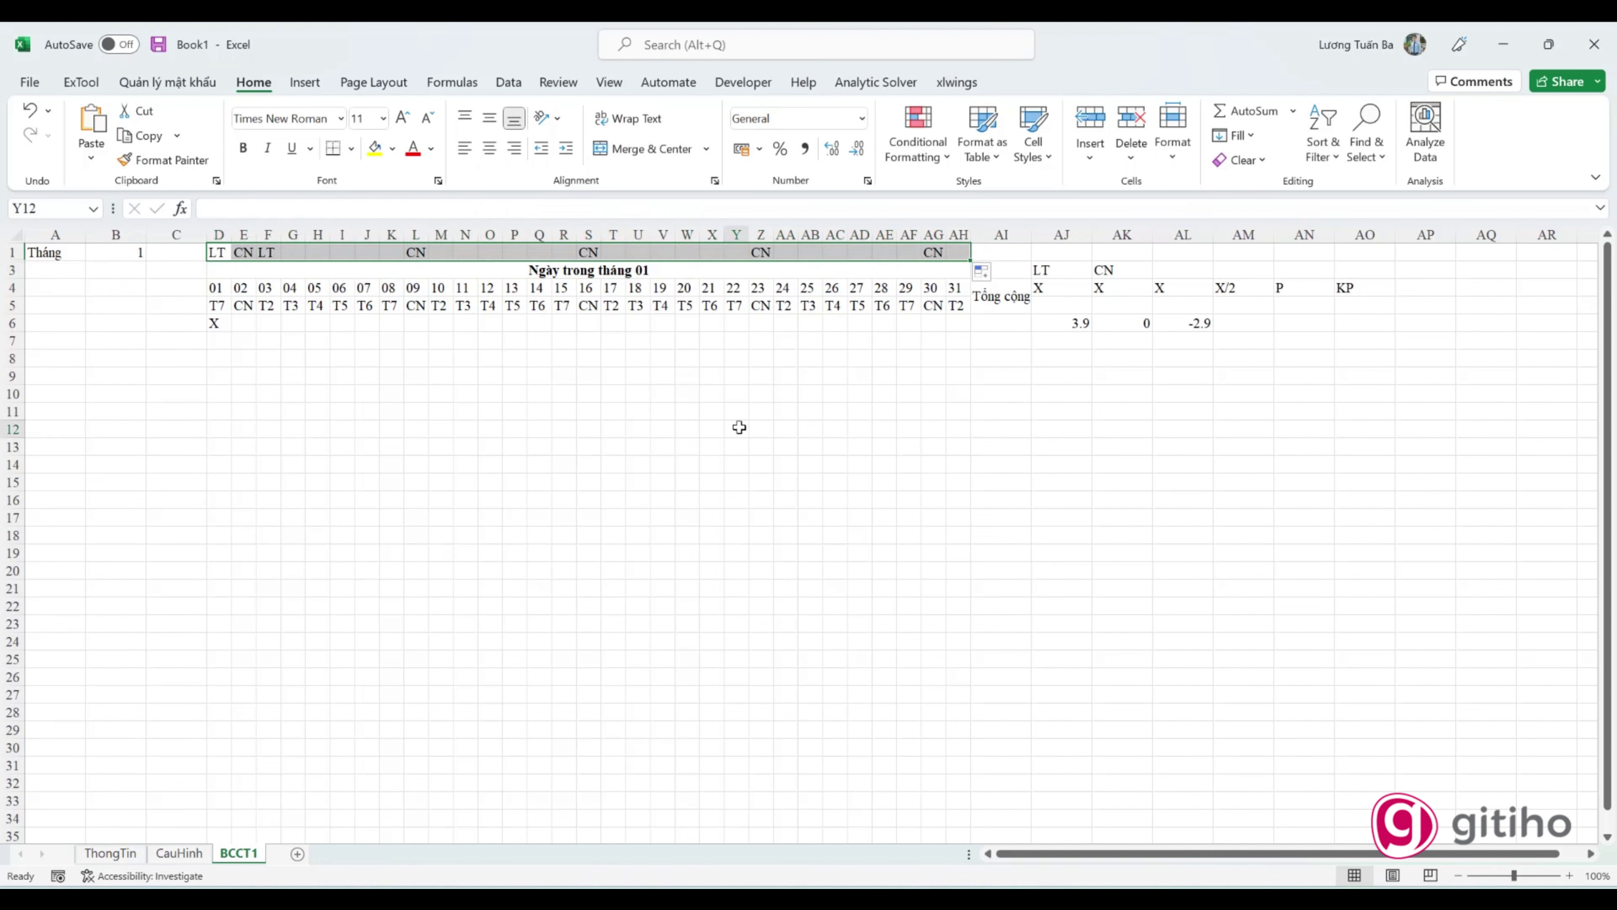
# Step: Check AJ6's weighted LT formula and select its COUNTIFS text for copying
pyautogui.click(1062, 328)
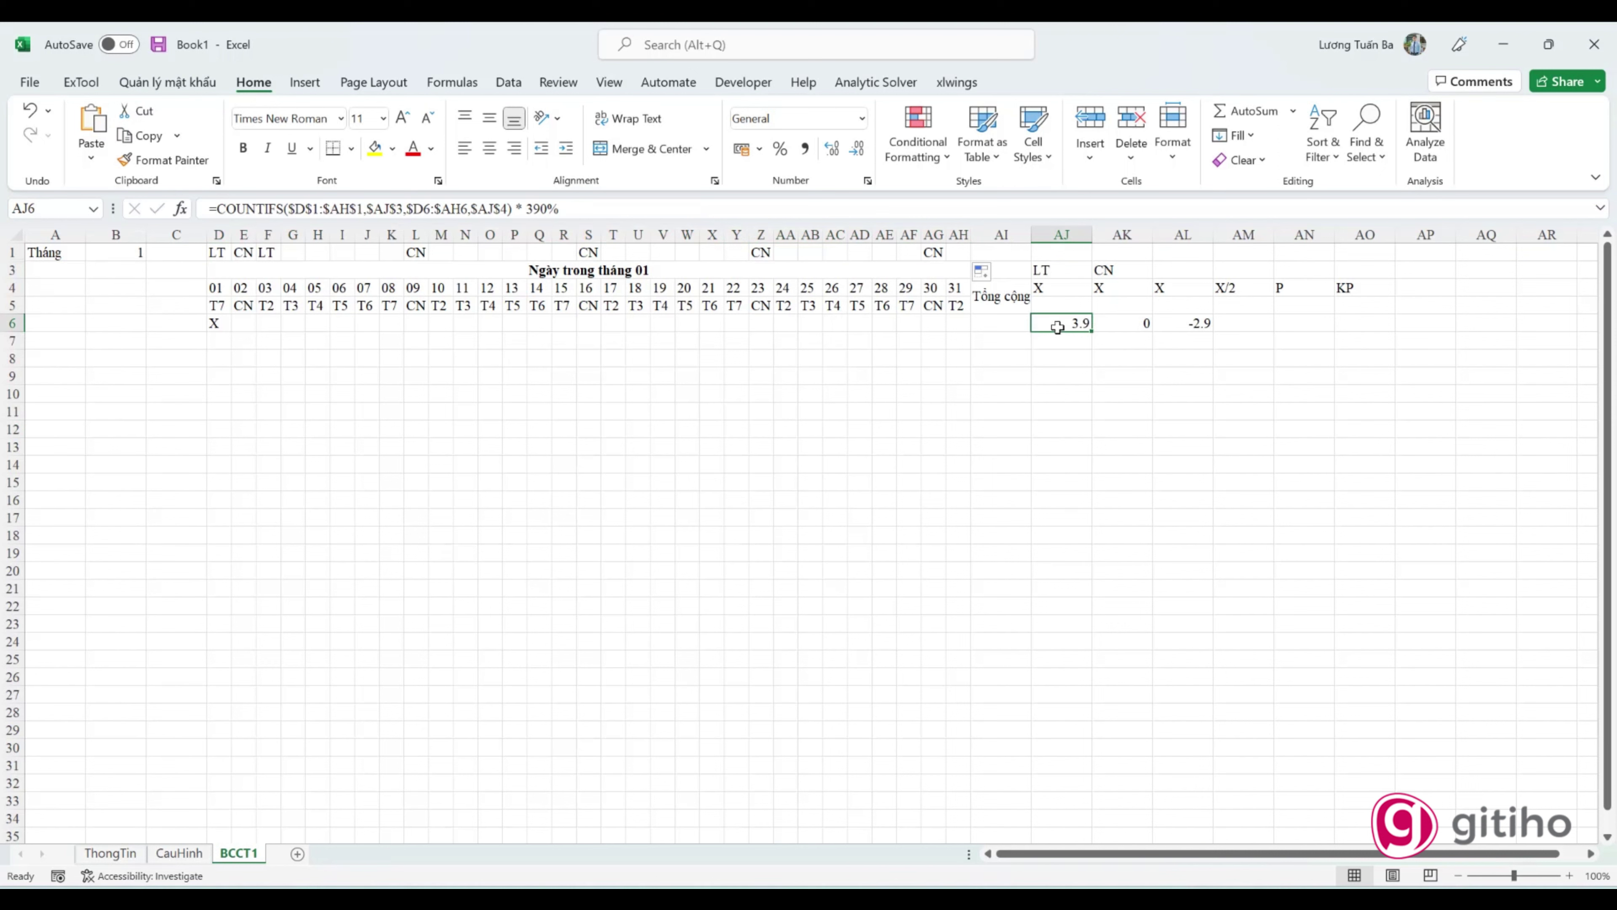
pyautogui.doubleClick(1059, 326)
pyautogui.hotkey('ctrl', 'Return')
pyautogui.click(1135, 323)
pyautogui.doubleClick(1135, 323)
# Step: Copy the LT COUNTIFS into AK6, switching criteria to $AK$3 and $AK$4
pyautogui.hotkey('ctrl', 'Return')
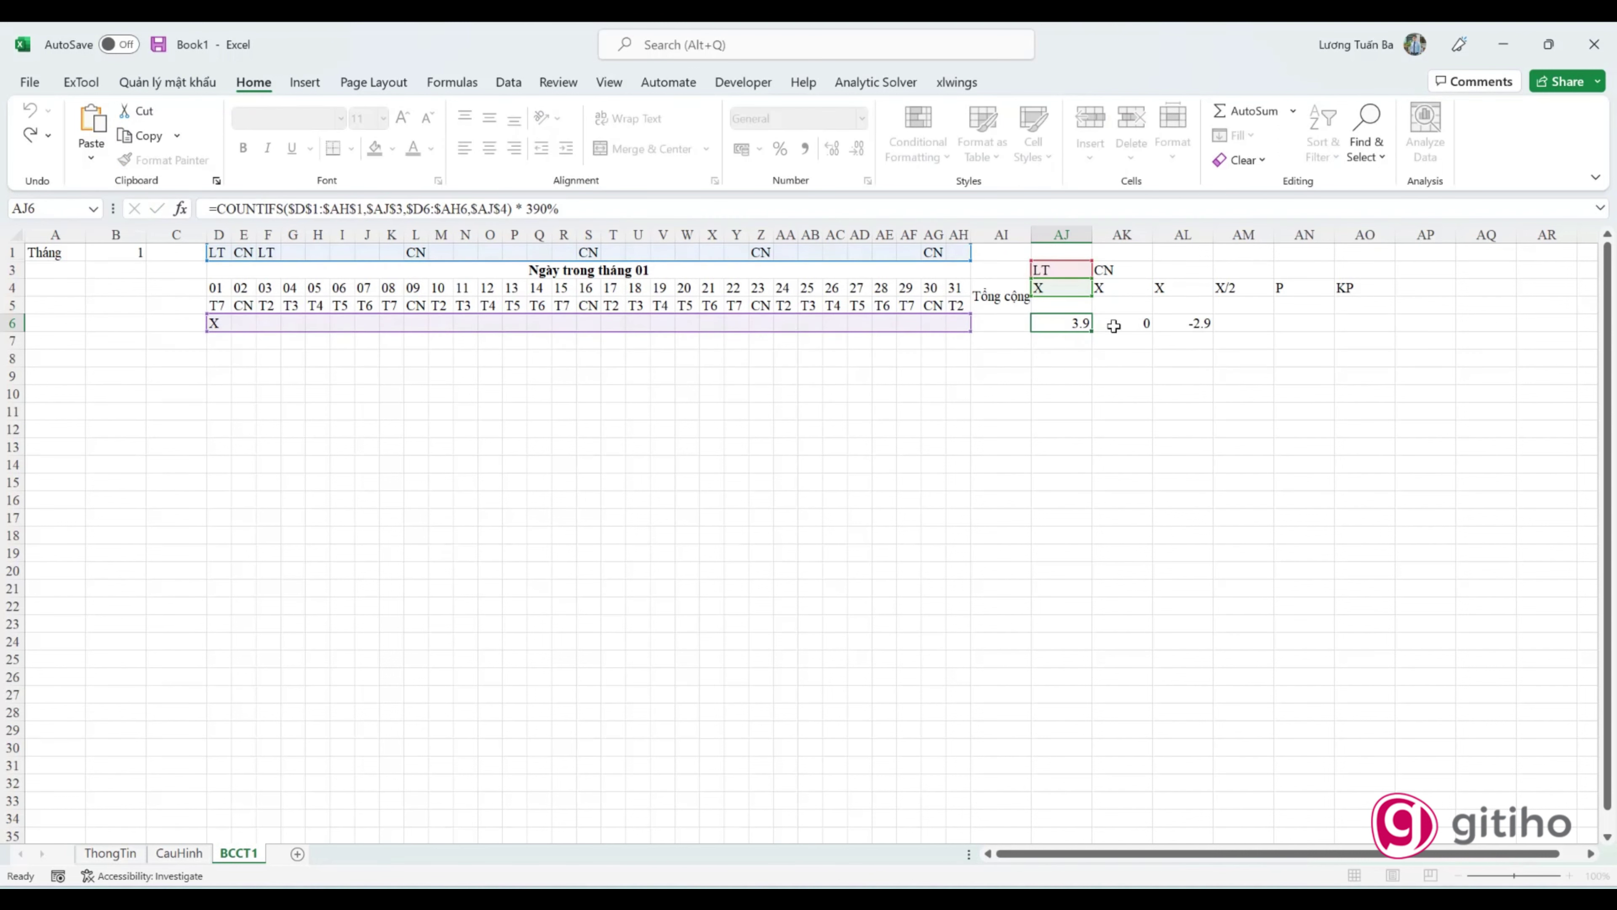
pyautogui.click(1121, 323)
pyautogui.write('=')
pyautogui.write('=COUNTIFS($D$1:$AH$1,$AJ$3,$D6:$AH6,$AJ$4) * 390%')
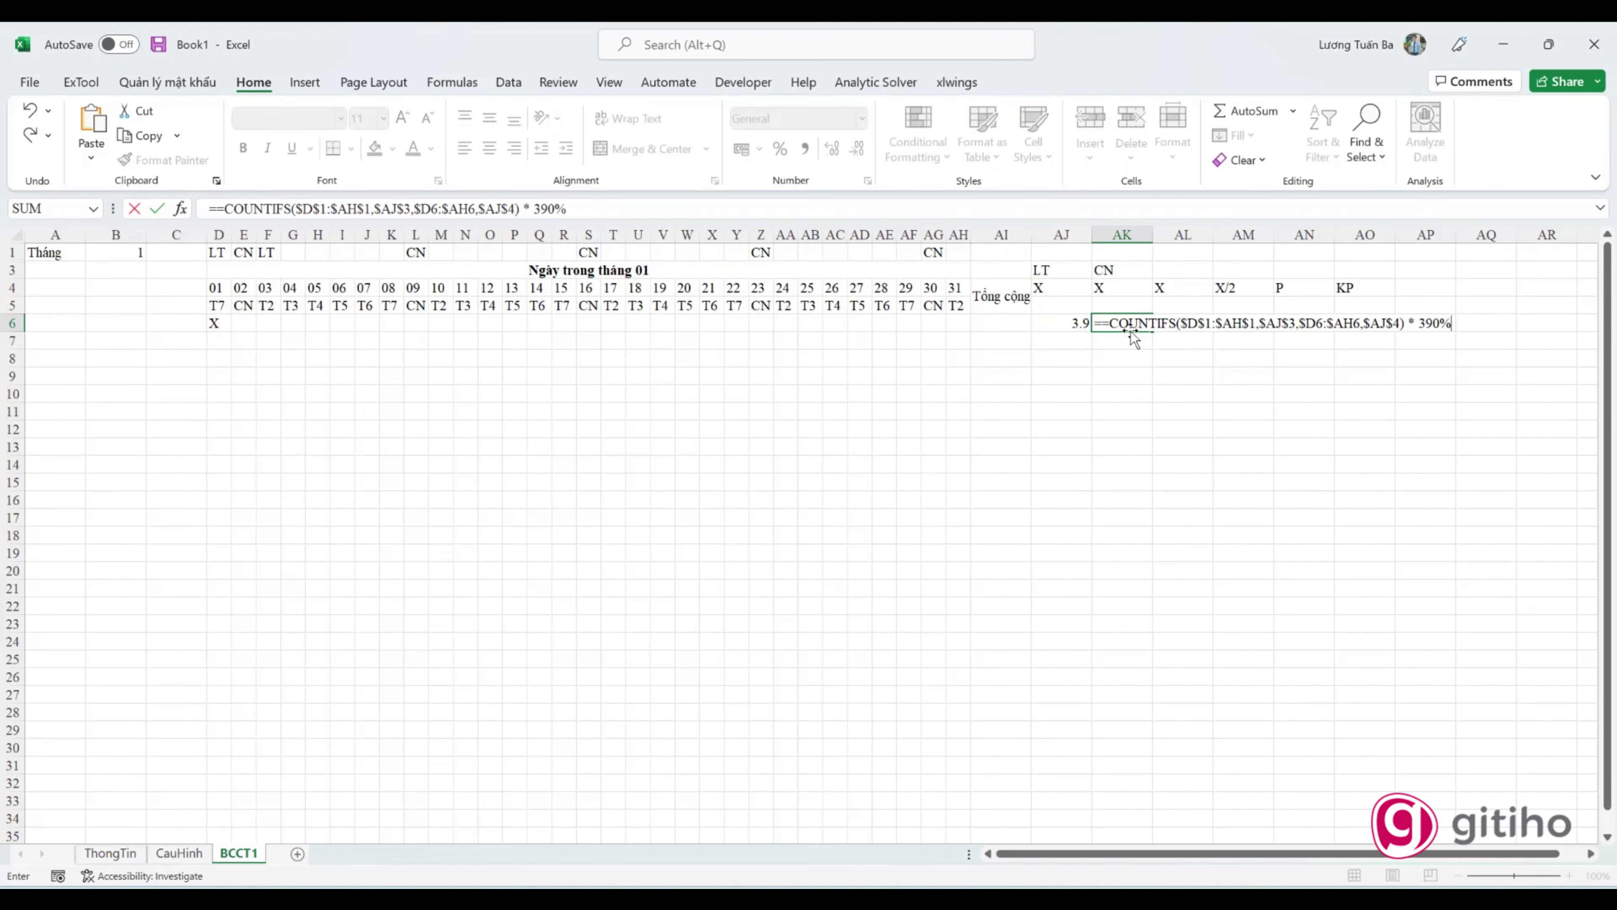
pyautogui.press('BackSpace')
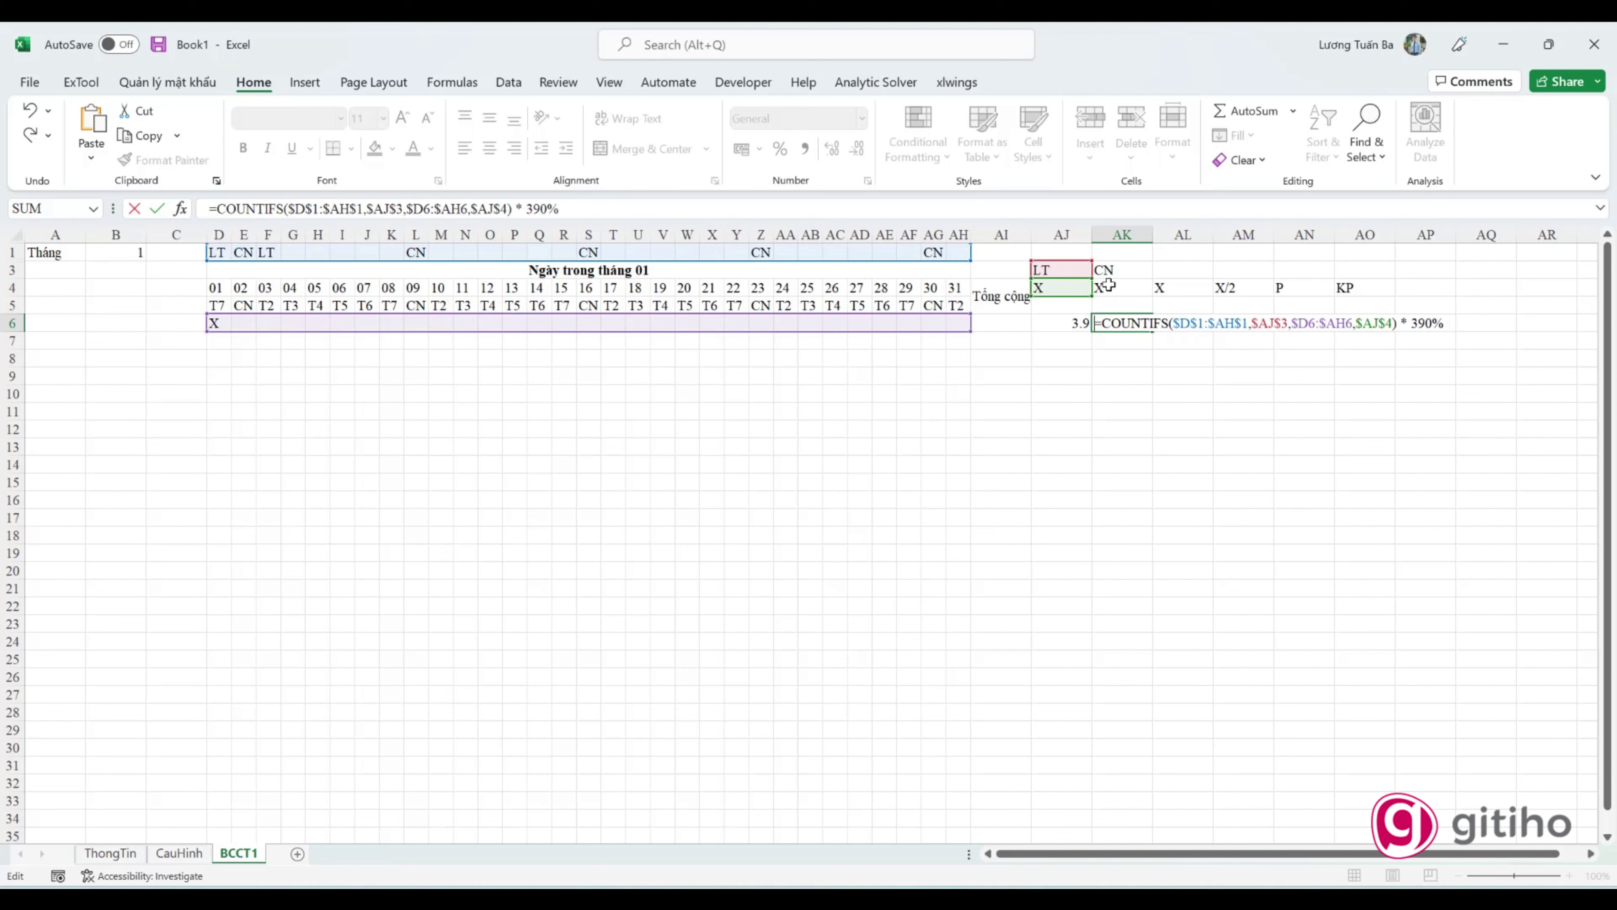
pyautogui.click(1278, 323)
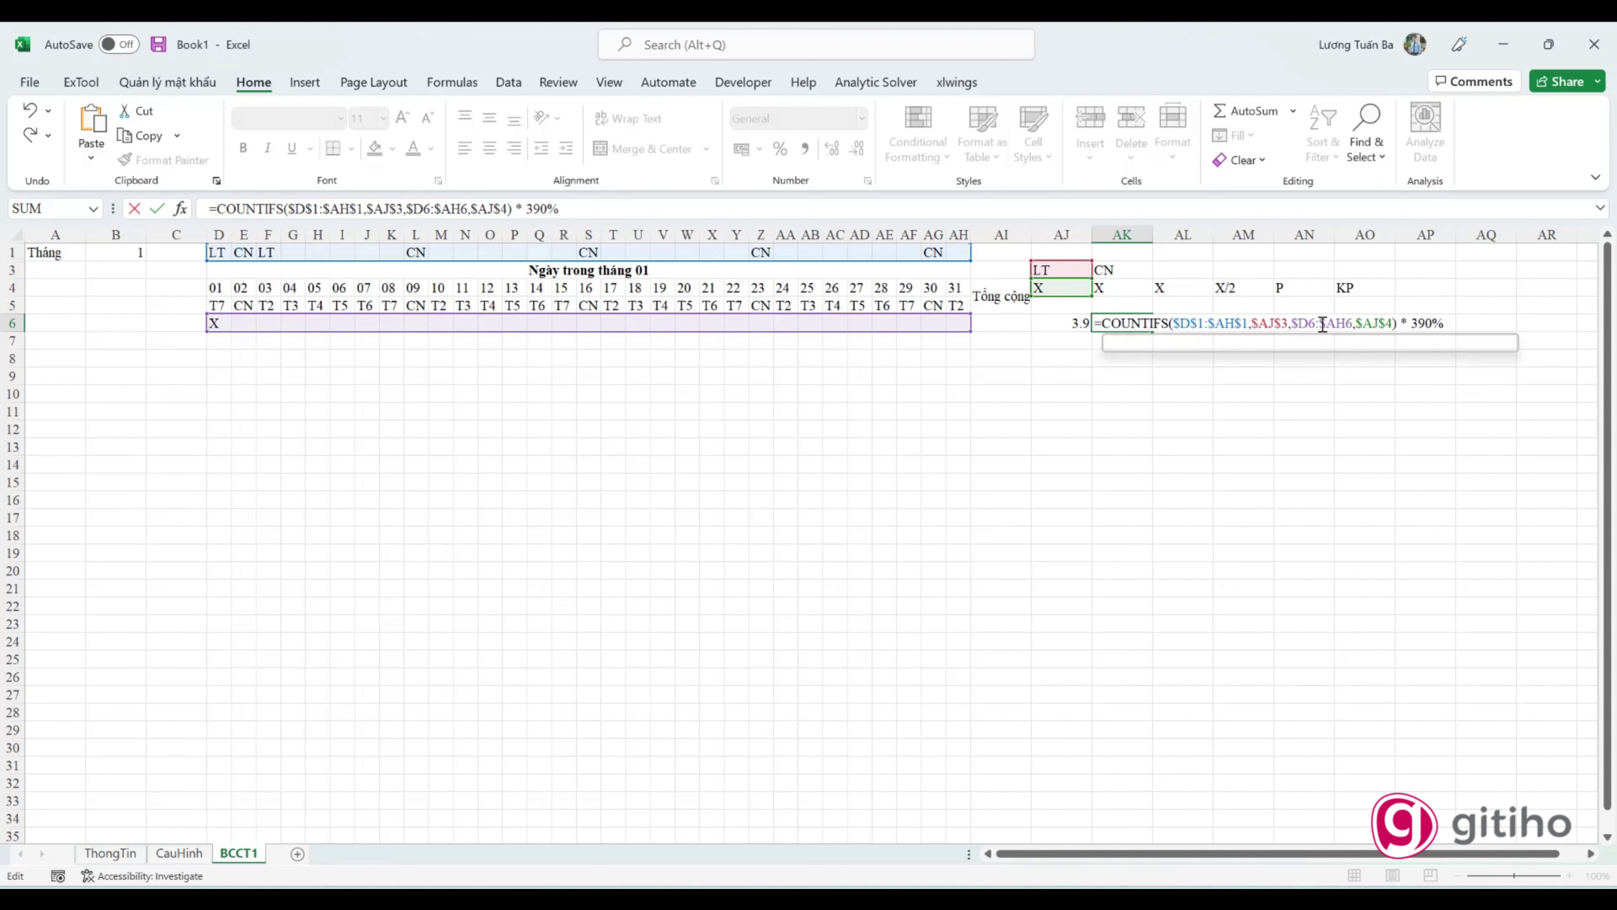
pyautogui.press('BackSpace')
pyautogui.write('k')
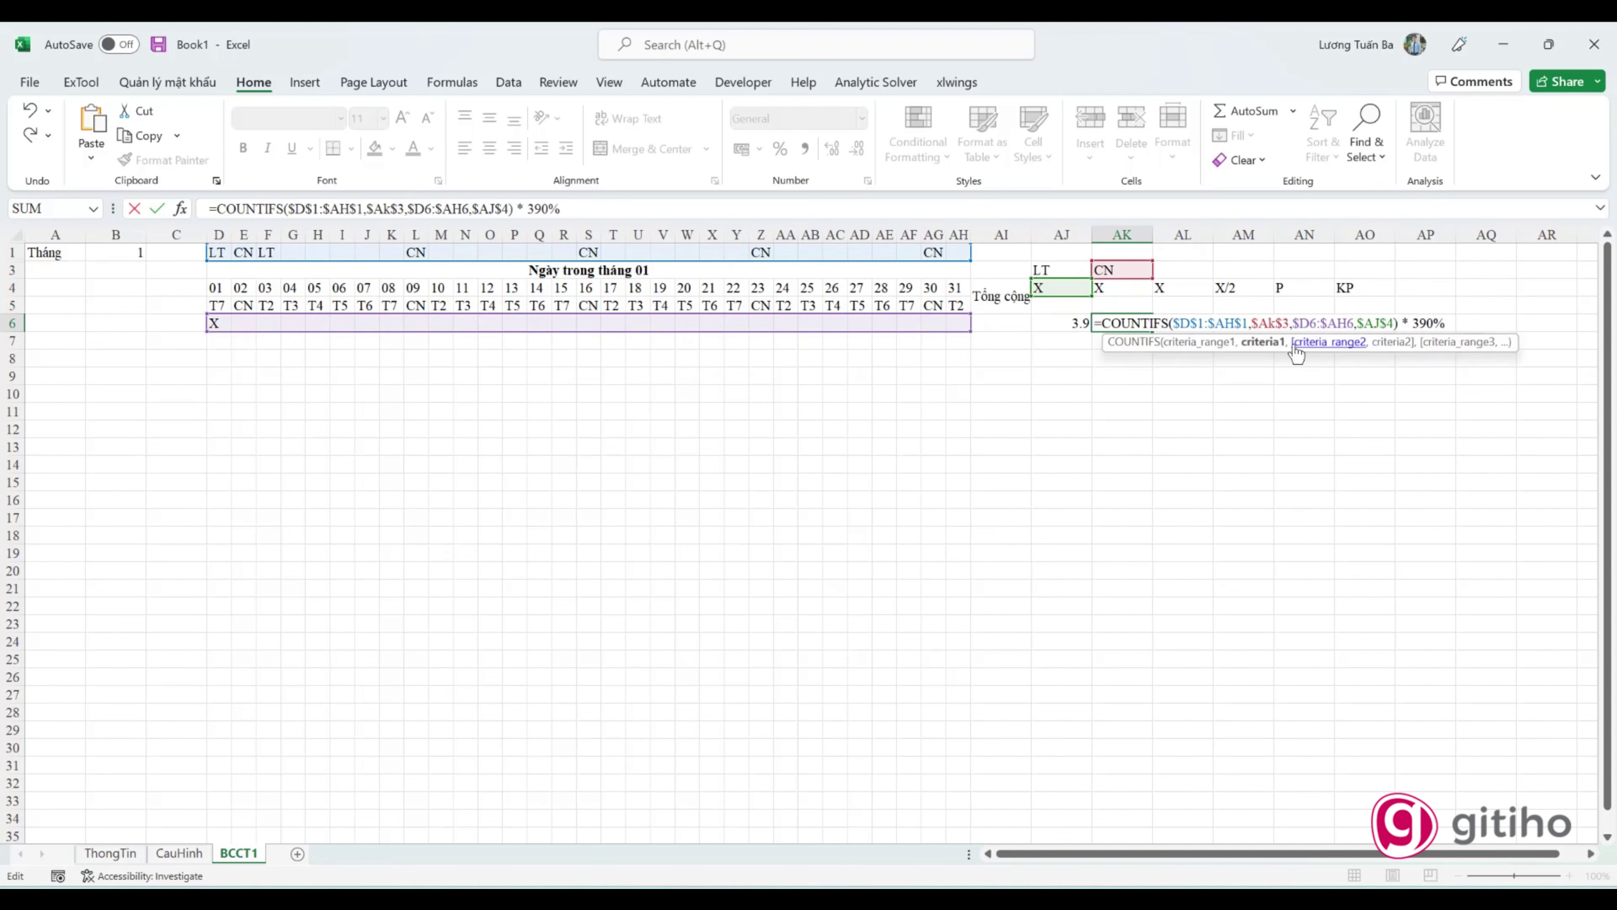
pyautogui.click(1380, 323)
pyautogui.press('BackSpace')
pyautogui.write('k')
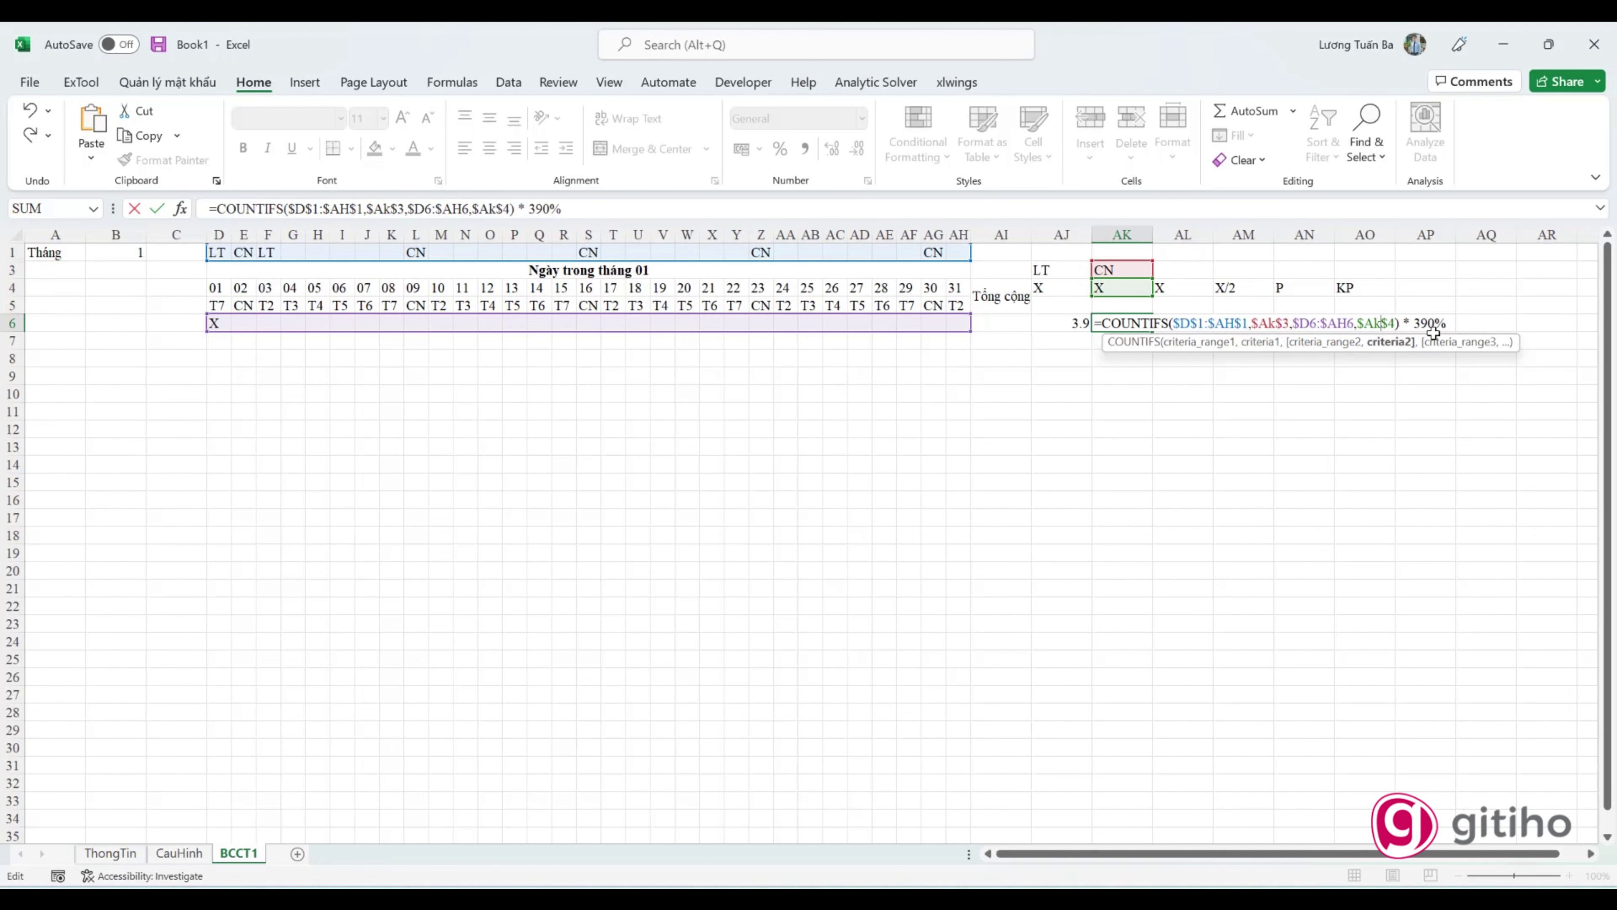
pyautogui.press('Return')
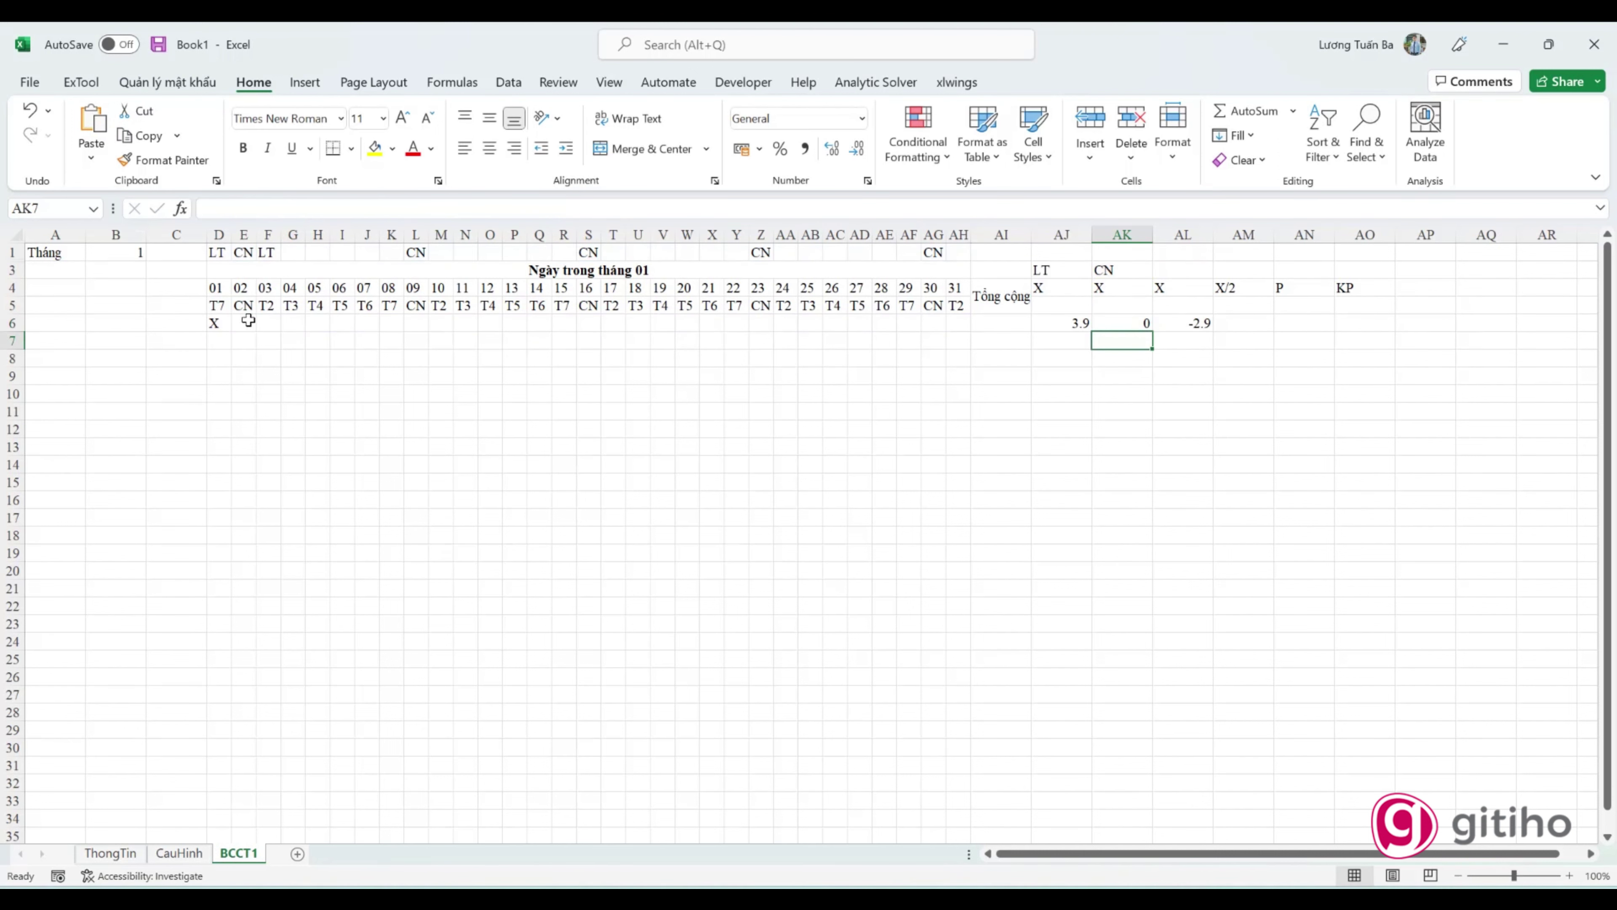
# Step: Mark day 02 with an x in E6
pyautogui.click(247, 322)
pyautogui.write('x')
pyautogui.press('Return')
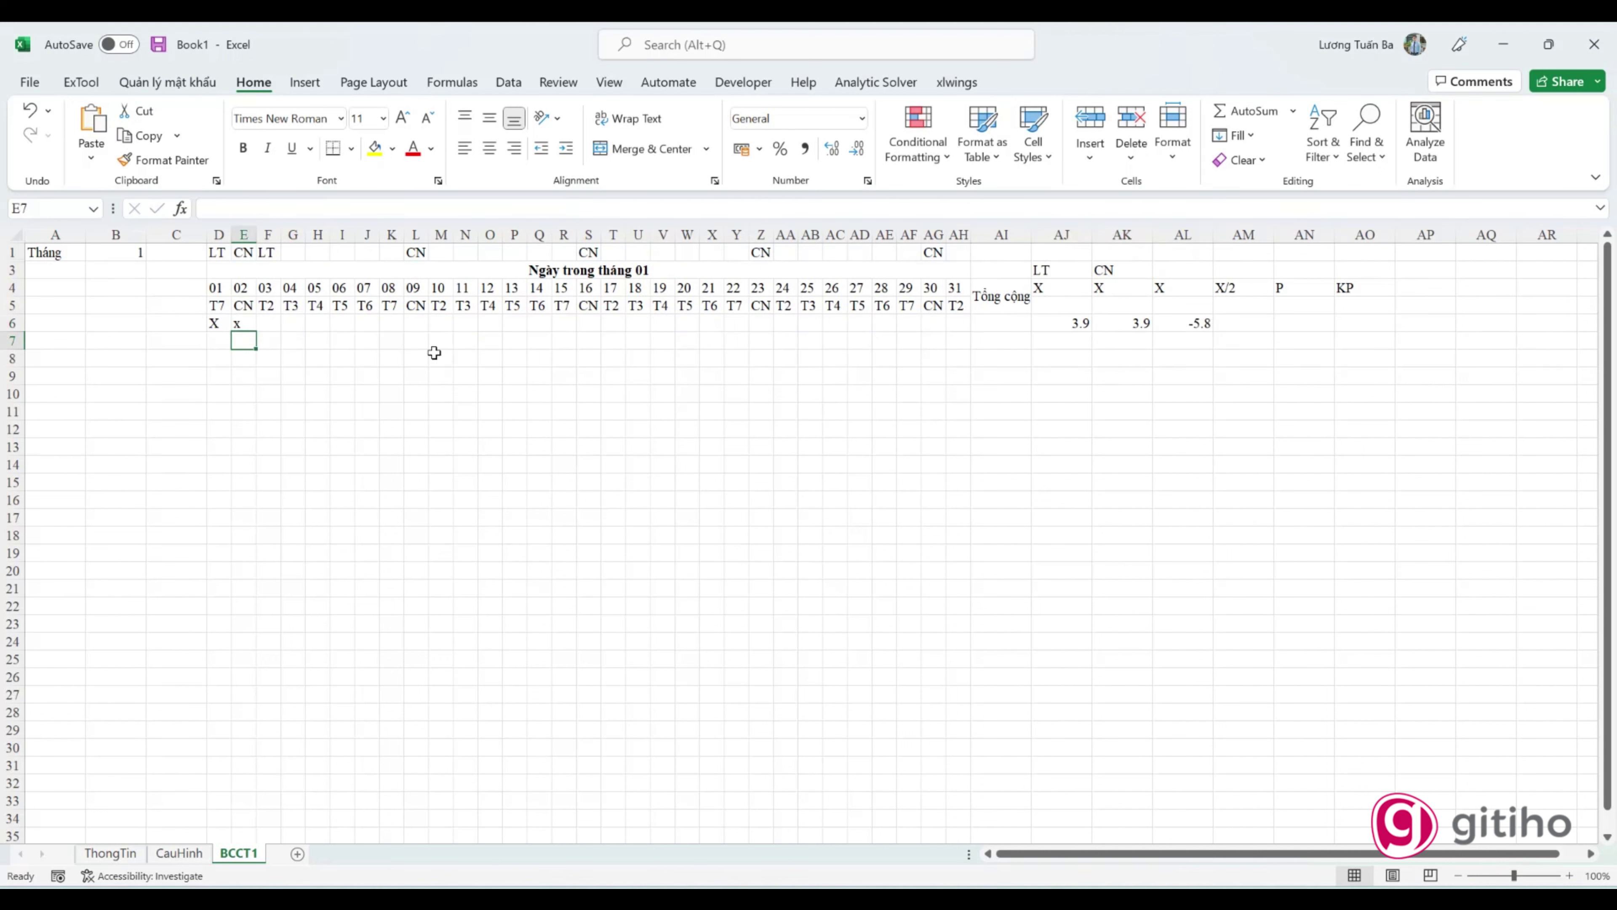
# Step: Change AK6's weighting from 390% to 150%, giving 1.5
pyautogui.doubleClick(1127, 327)
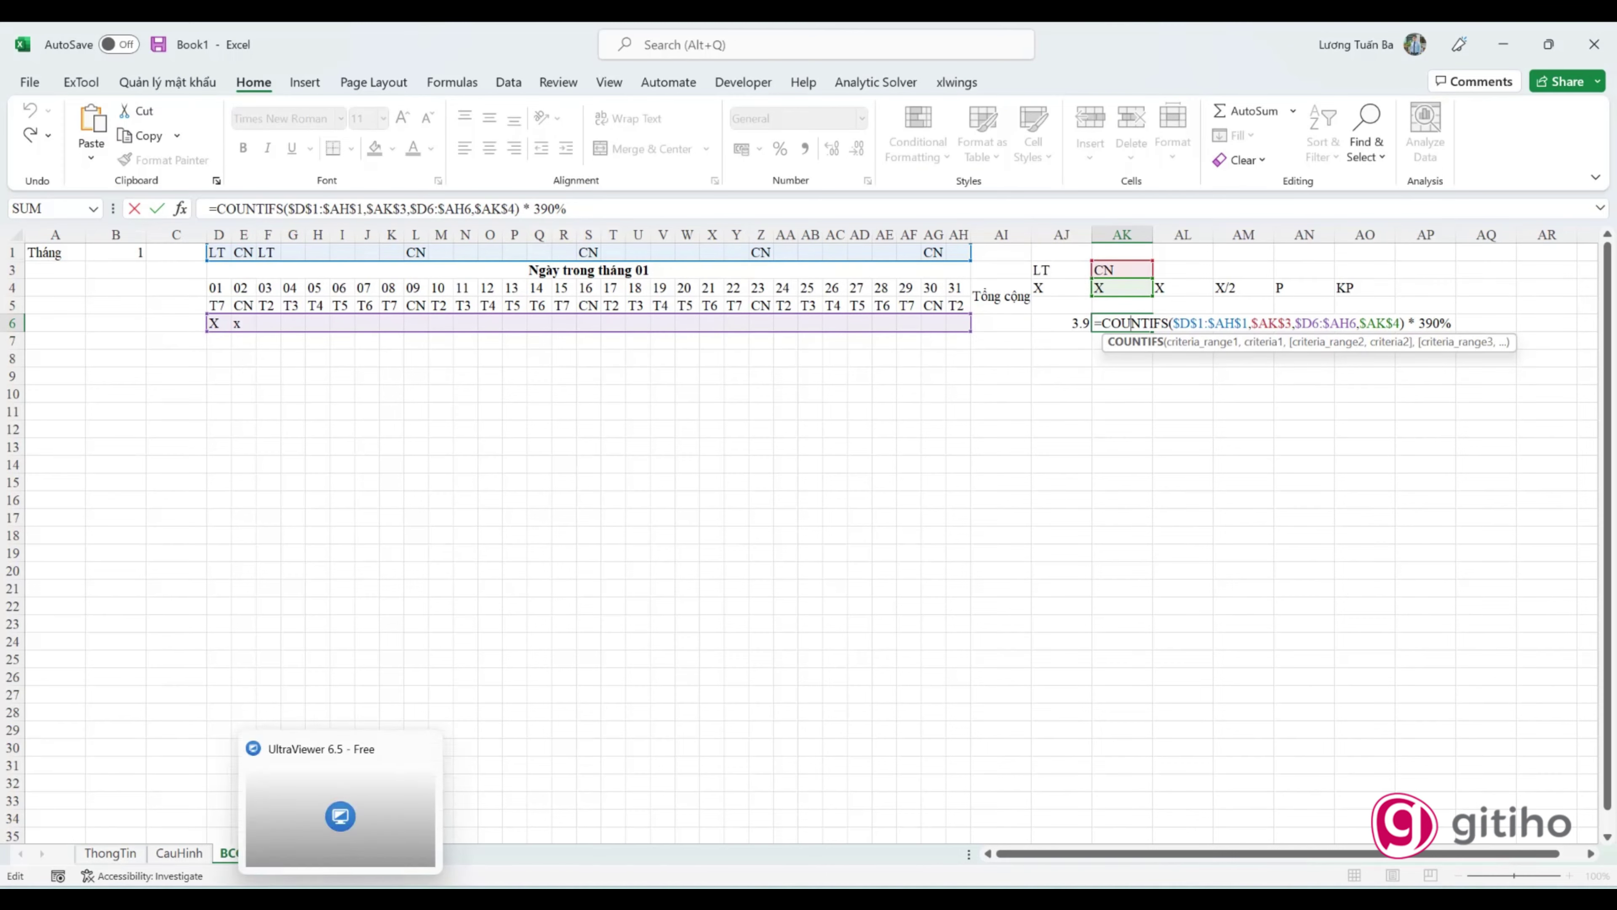
pyautogui.click(442, 870)
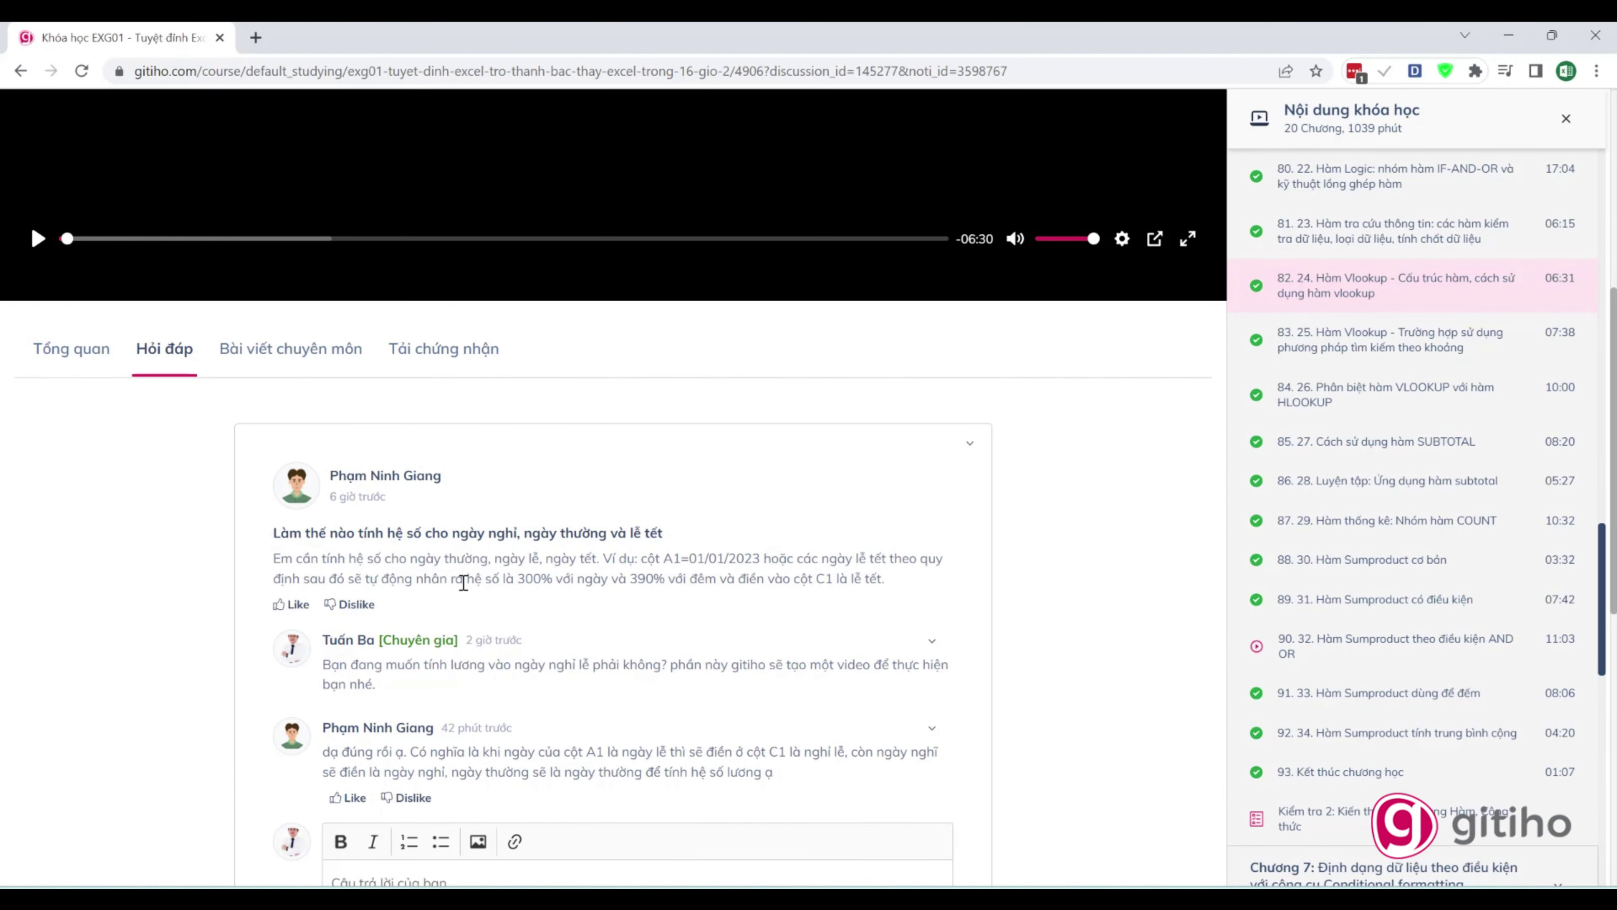
pyautogui.click(1551, 35)
pyautogui.hotkey('alt', 'Tab')
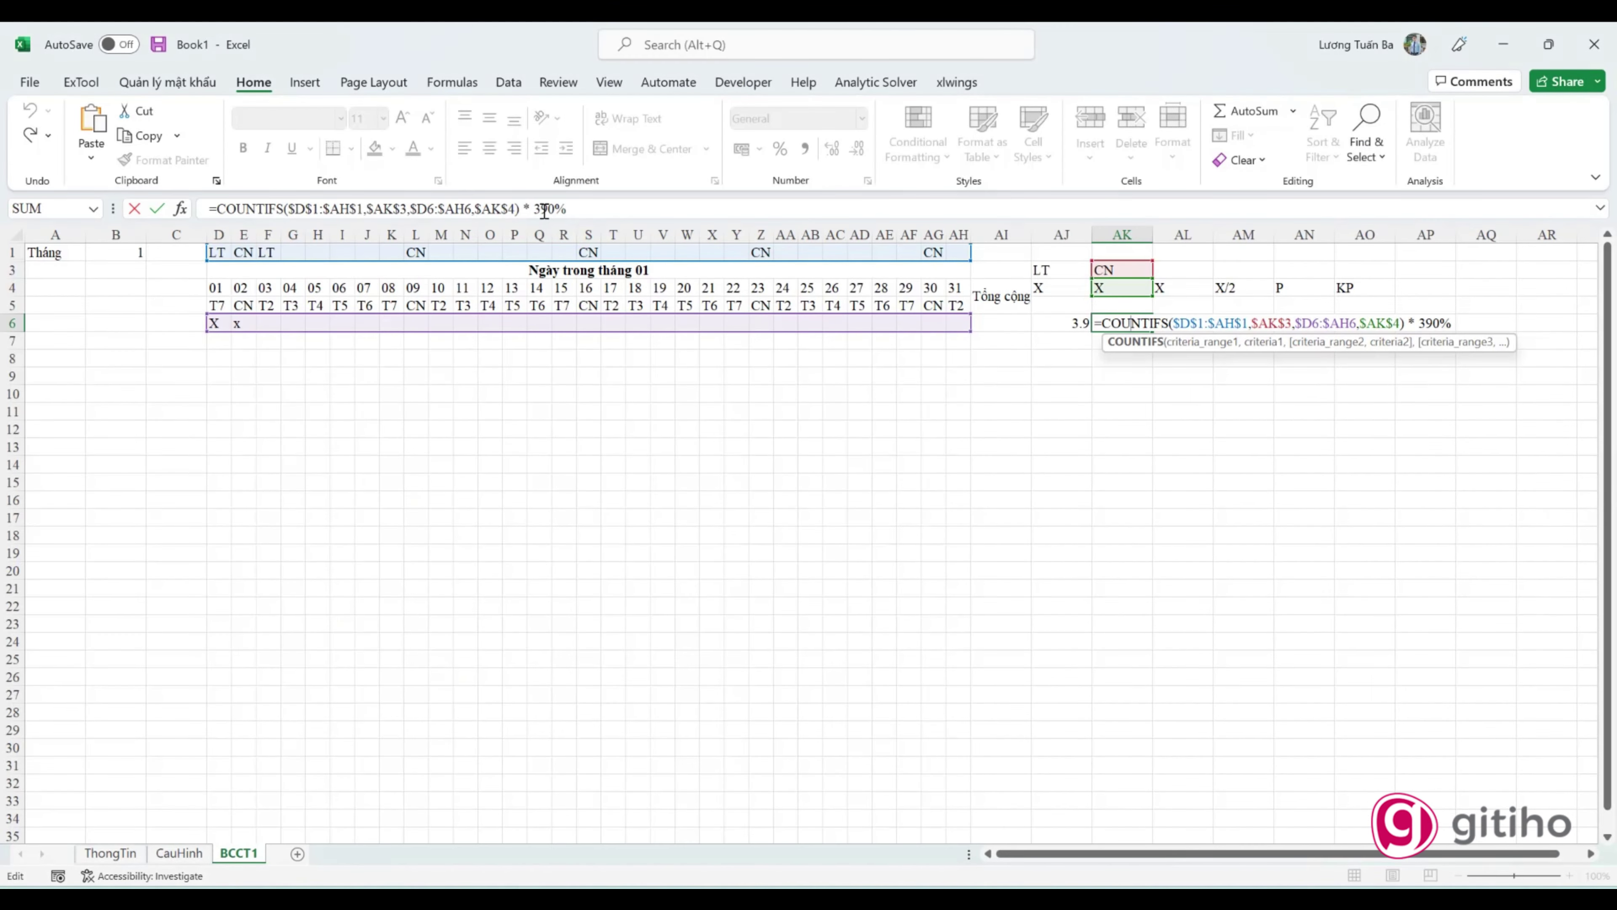
pyautogui.write('15')
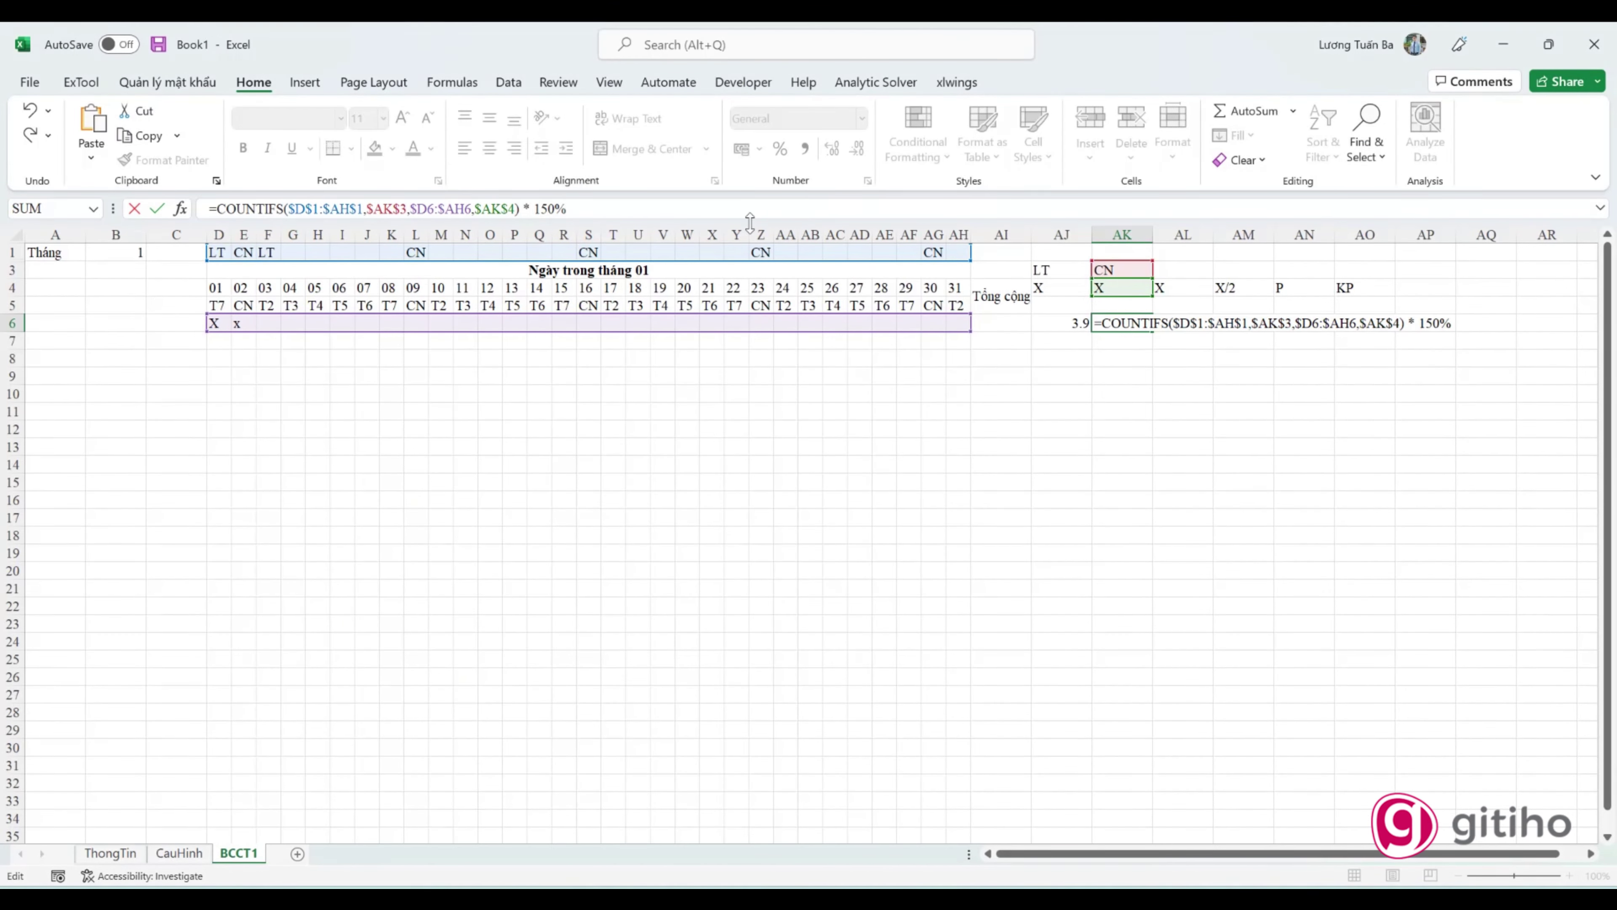
pyautogui.press('Return')
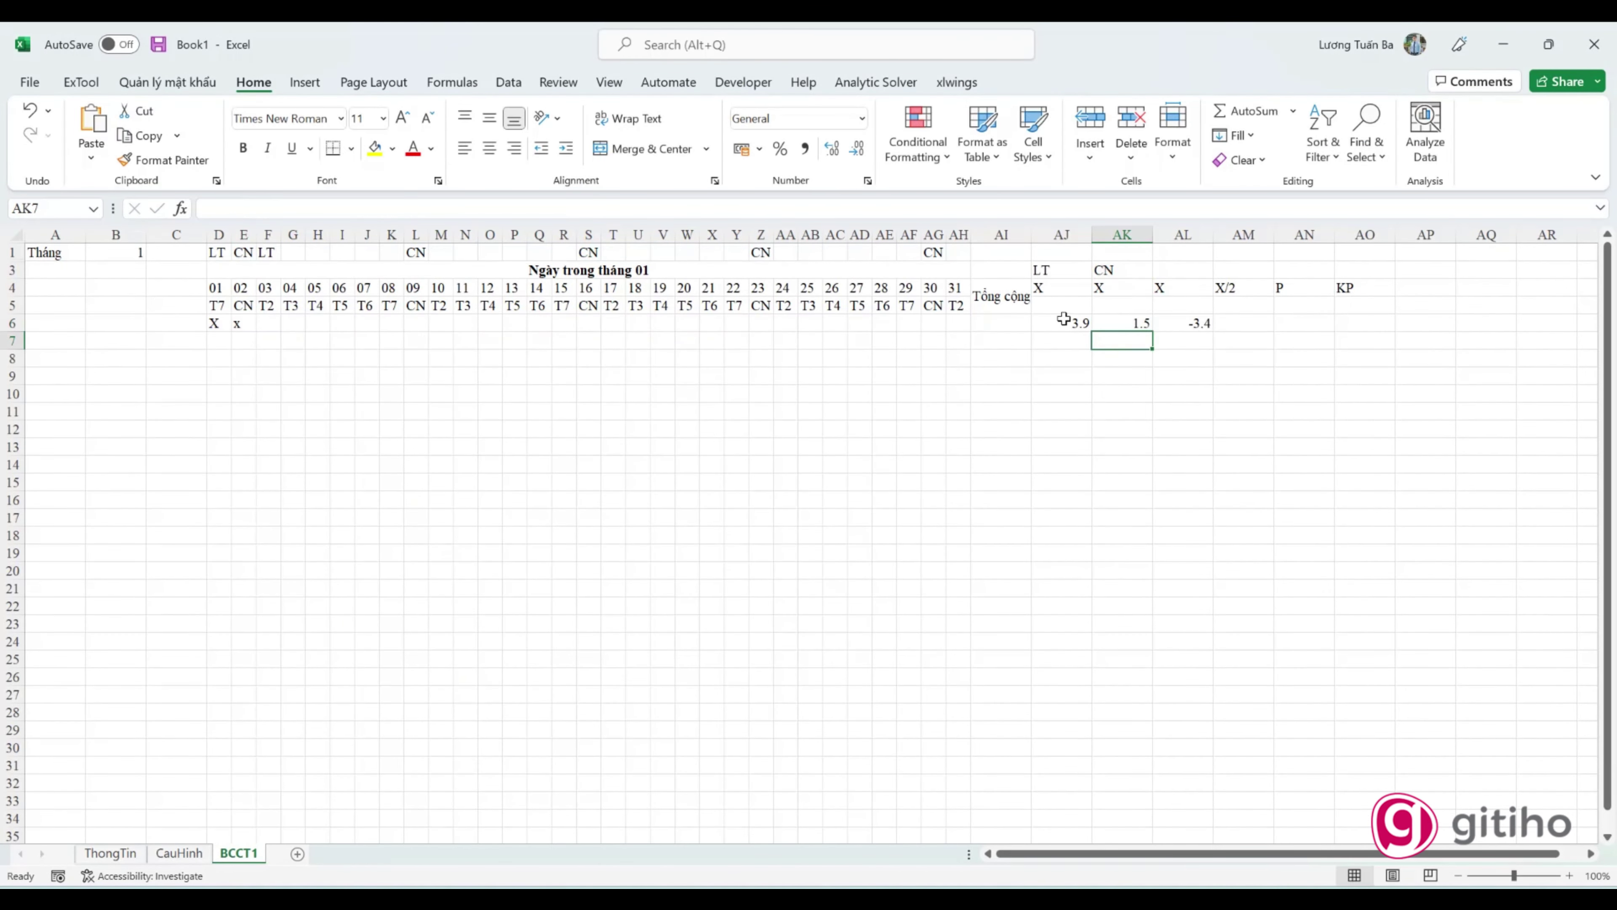
pyautogui.doubleClick(1185, 323)
# Step: Rework AL6 to =COUNTIFS($D$1:$AH$1,AL3,$D6:$AH6,$AL$4)*150%, now returning 0
pyautogui.click(1127, 324)
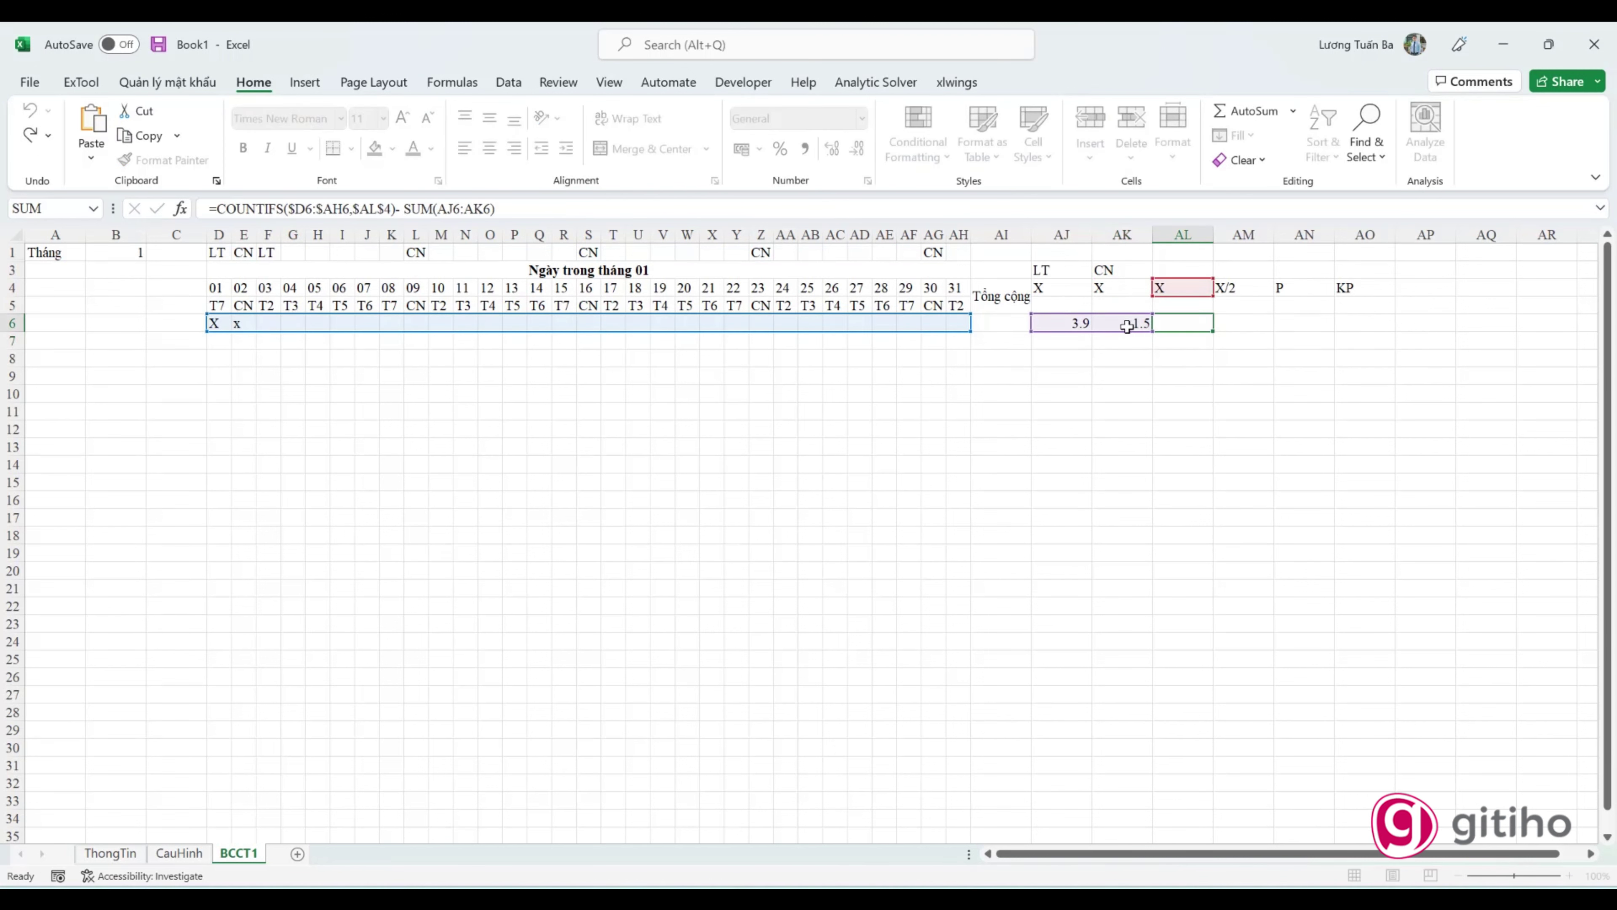
pyautogui.moveTo(221, 202); pyautogui.dragTo(685, 206)
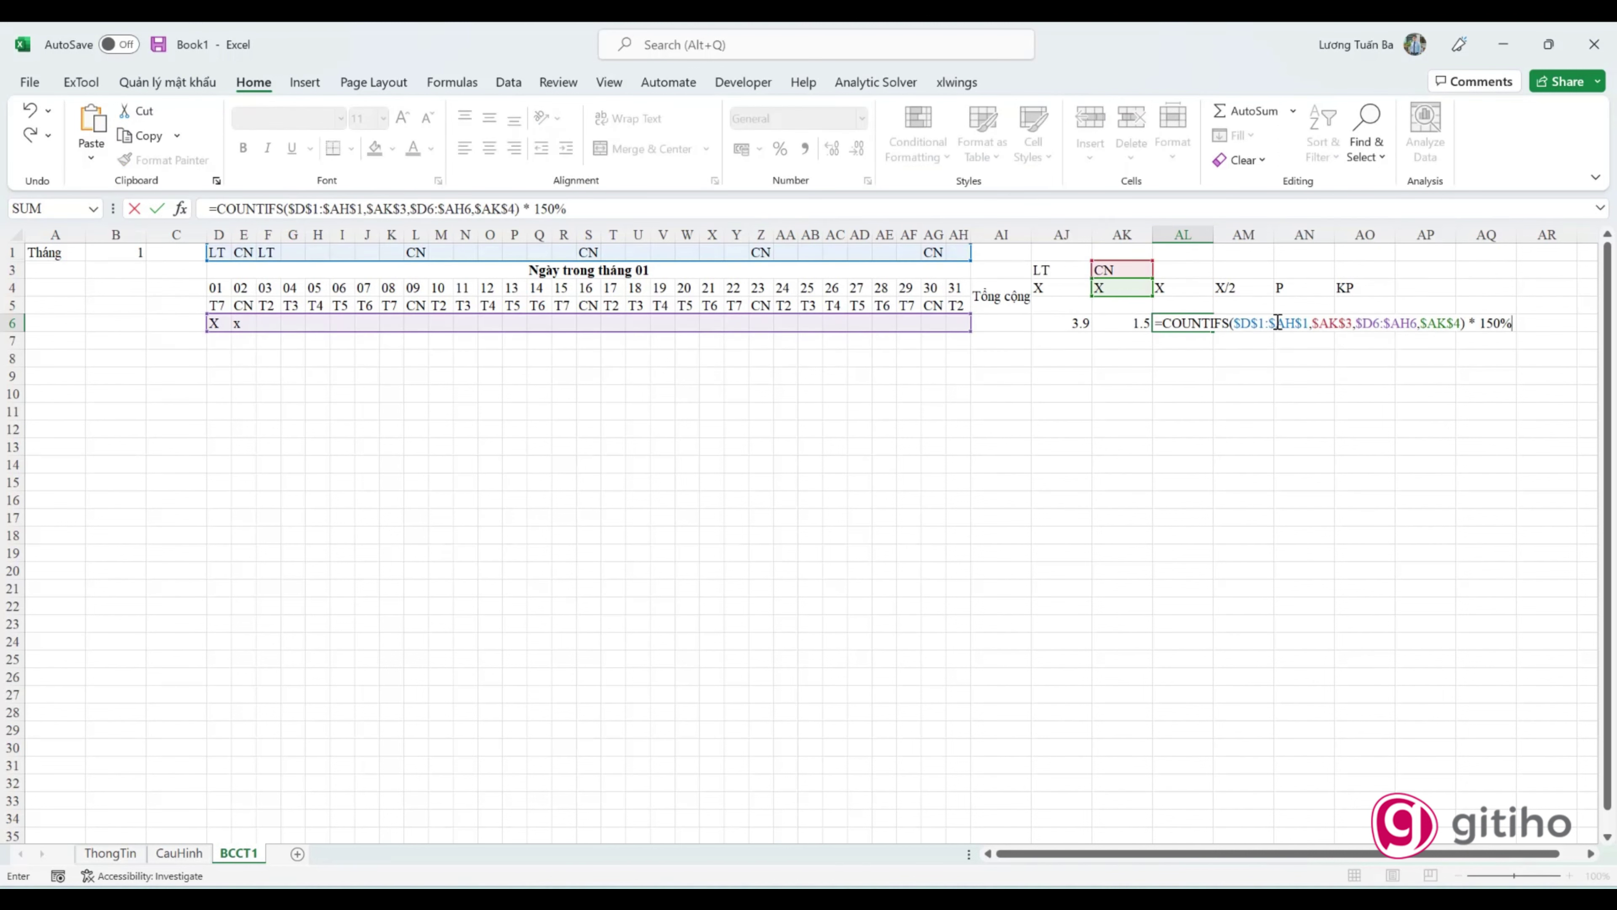
pyautogui.click(1334, 324)
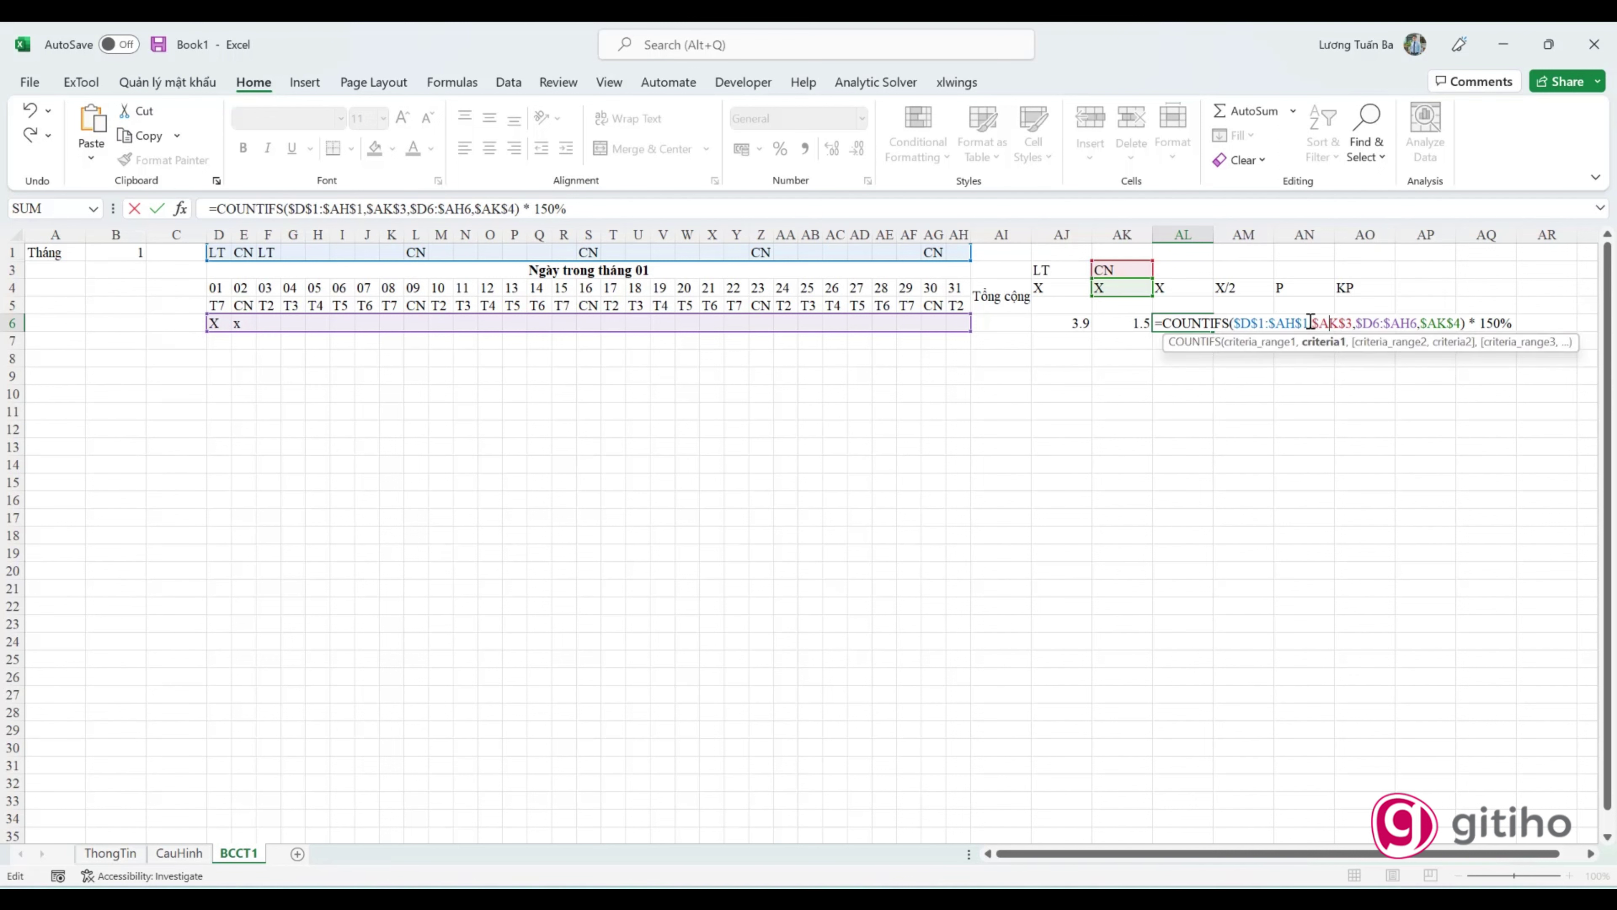
pyautogui.moveTo(1354, 325); pyautogui.dragTo(1230, 325)
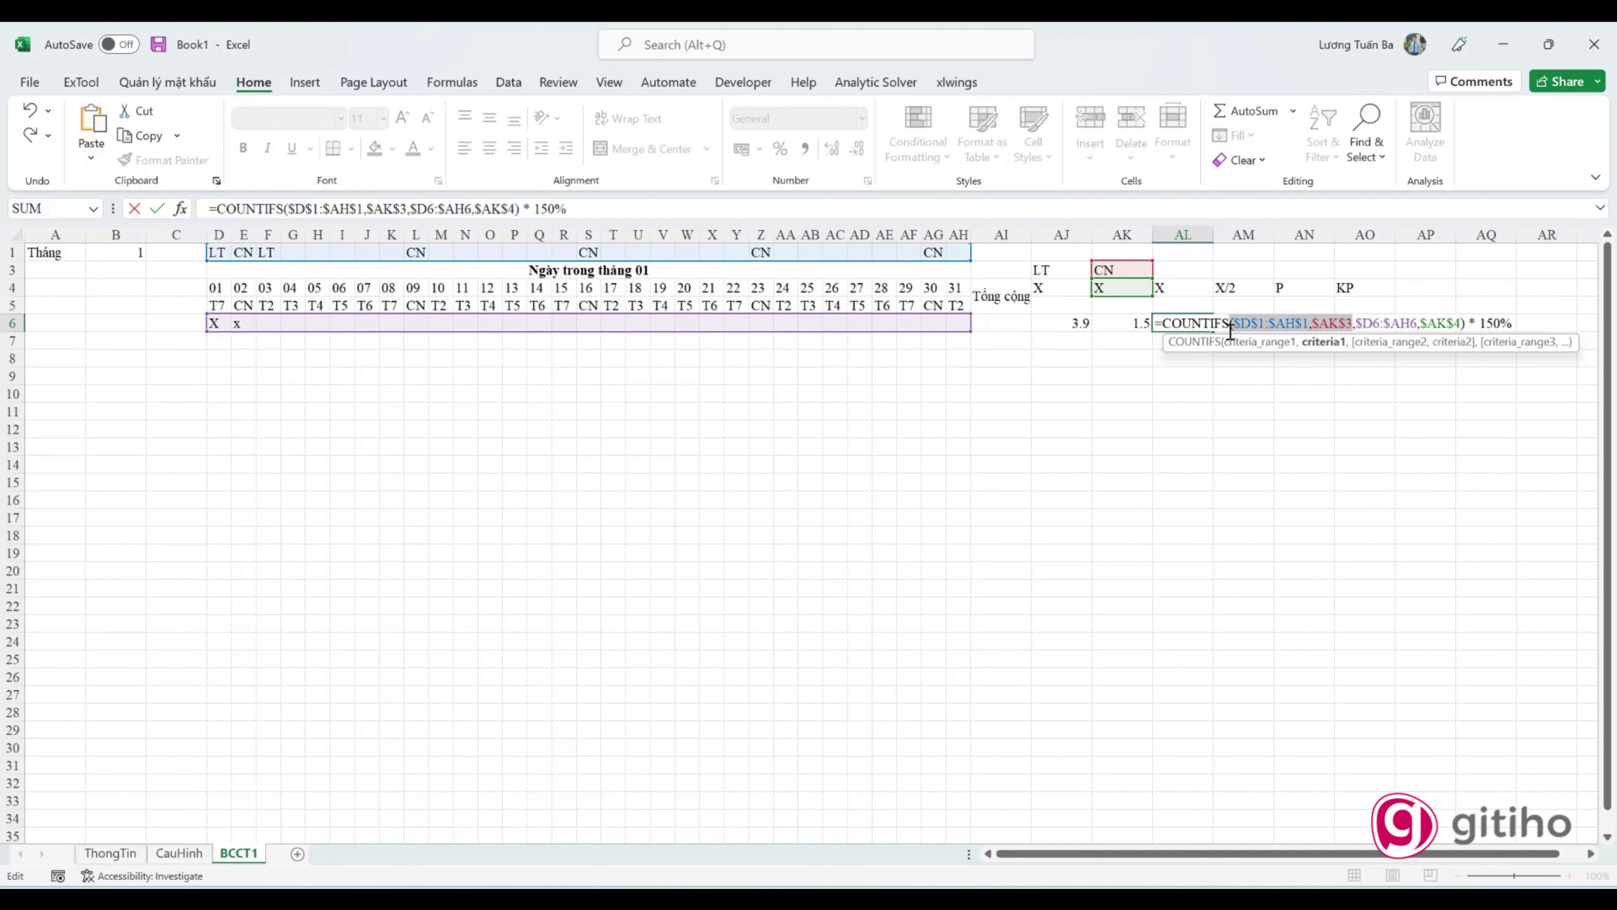
pyautogui.click(1319, 323)
pyautogui.moveTo(1316, 324); pyautogui.dragTo(1348, 324)
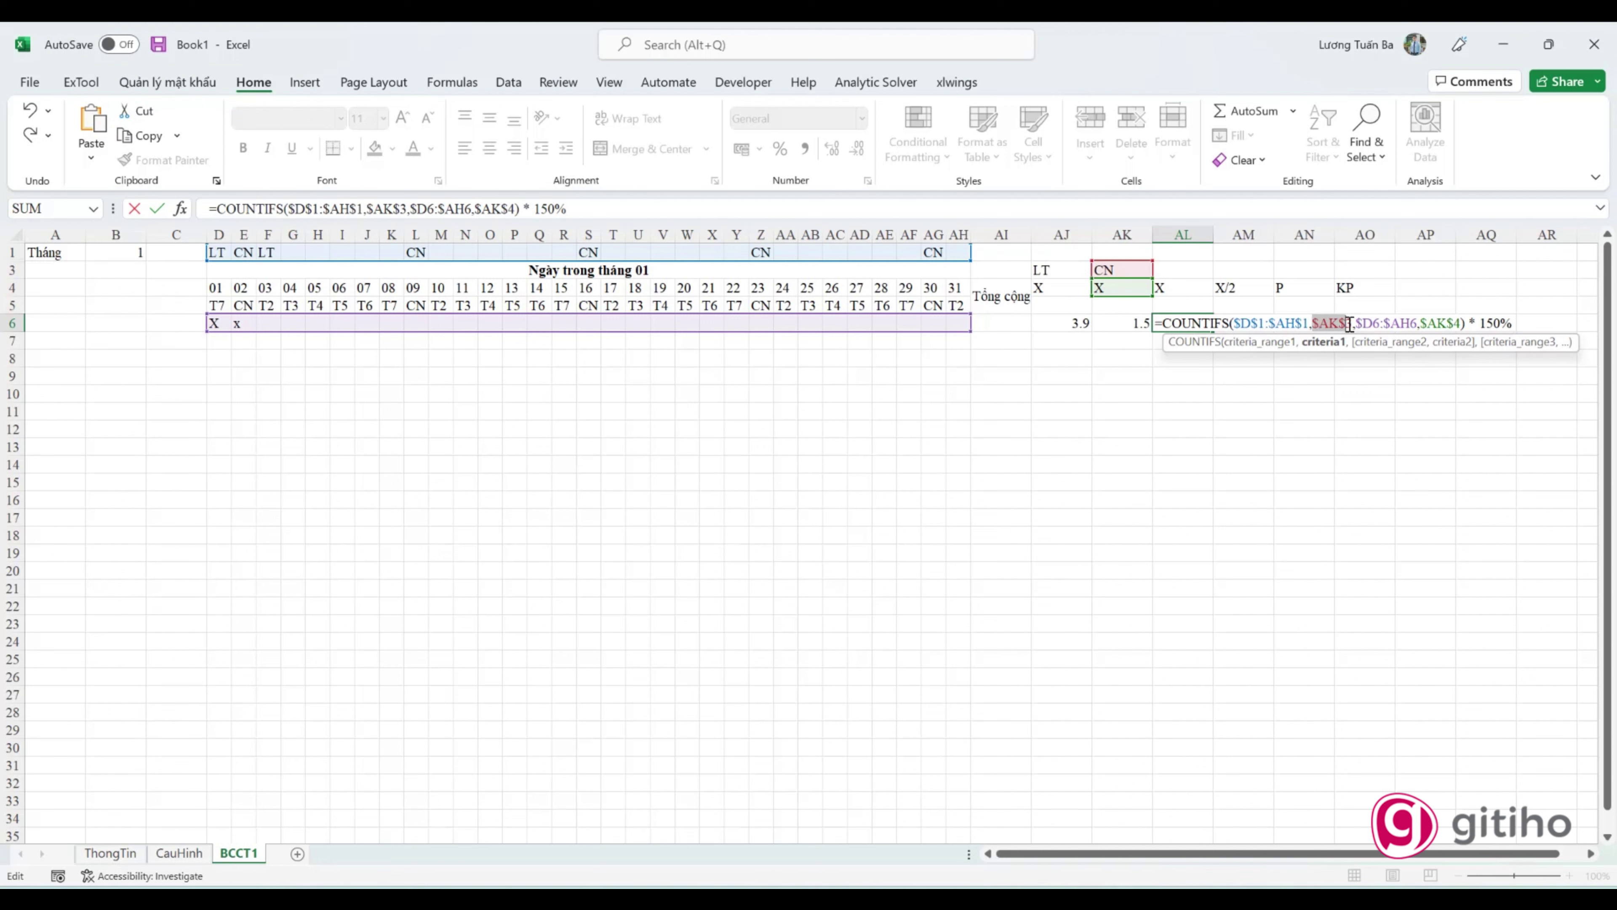
pyautogui.click(1184, 269)
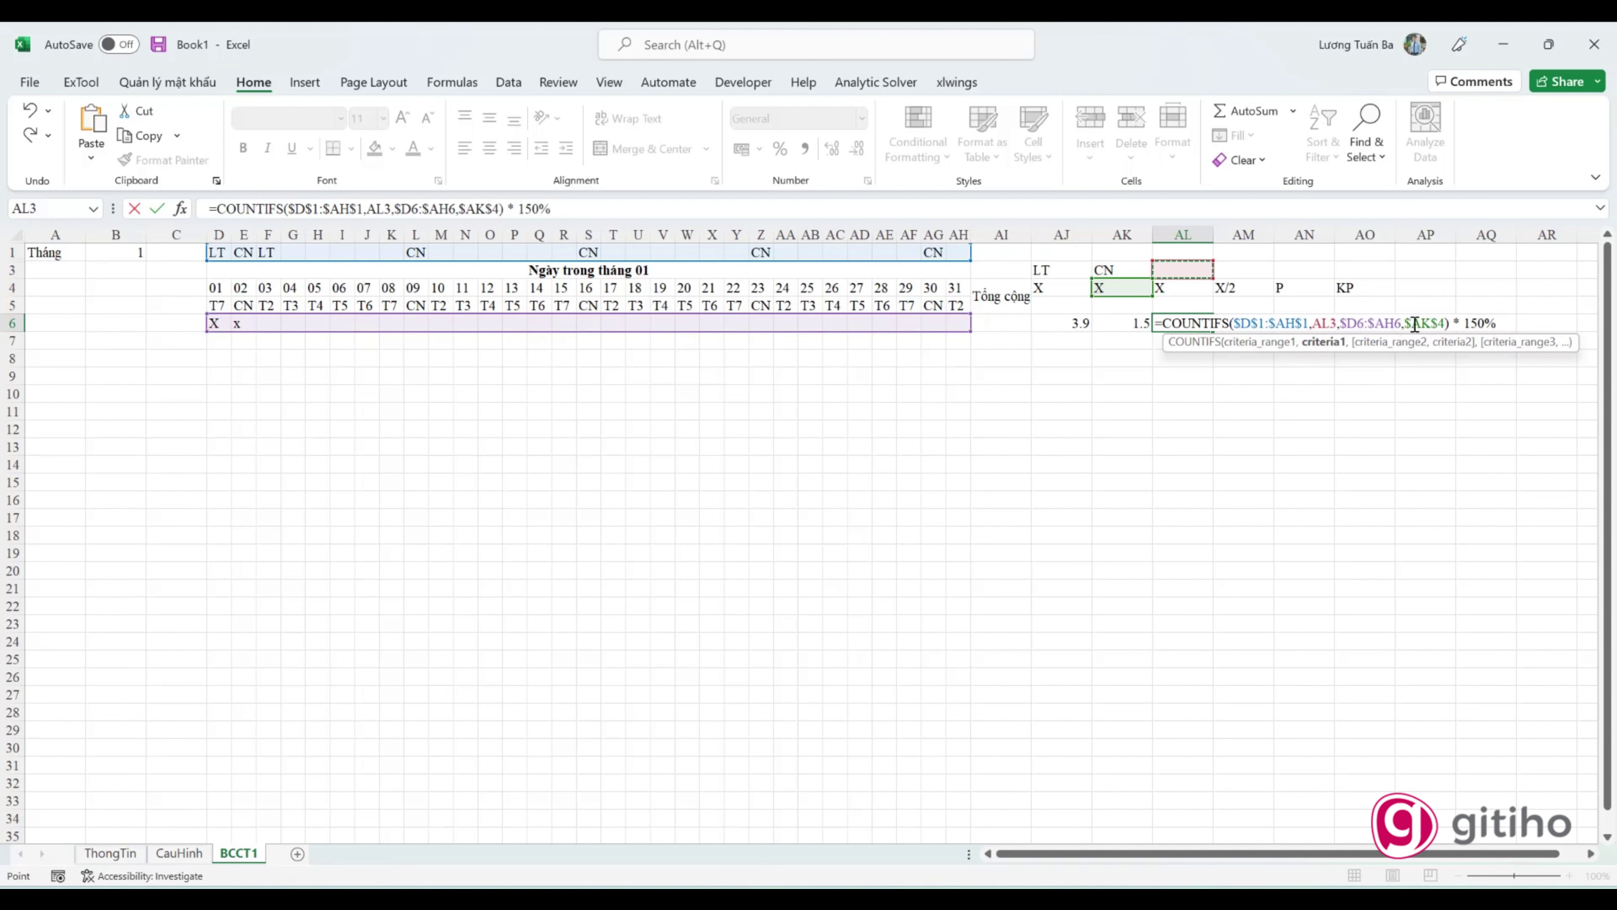
pyautogui.click(1432, 324)
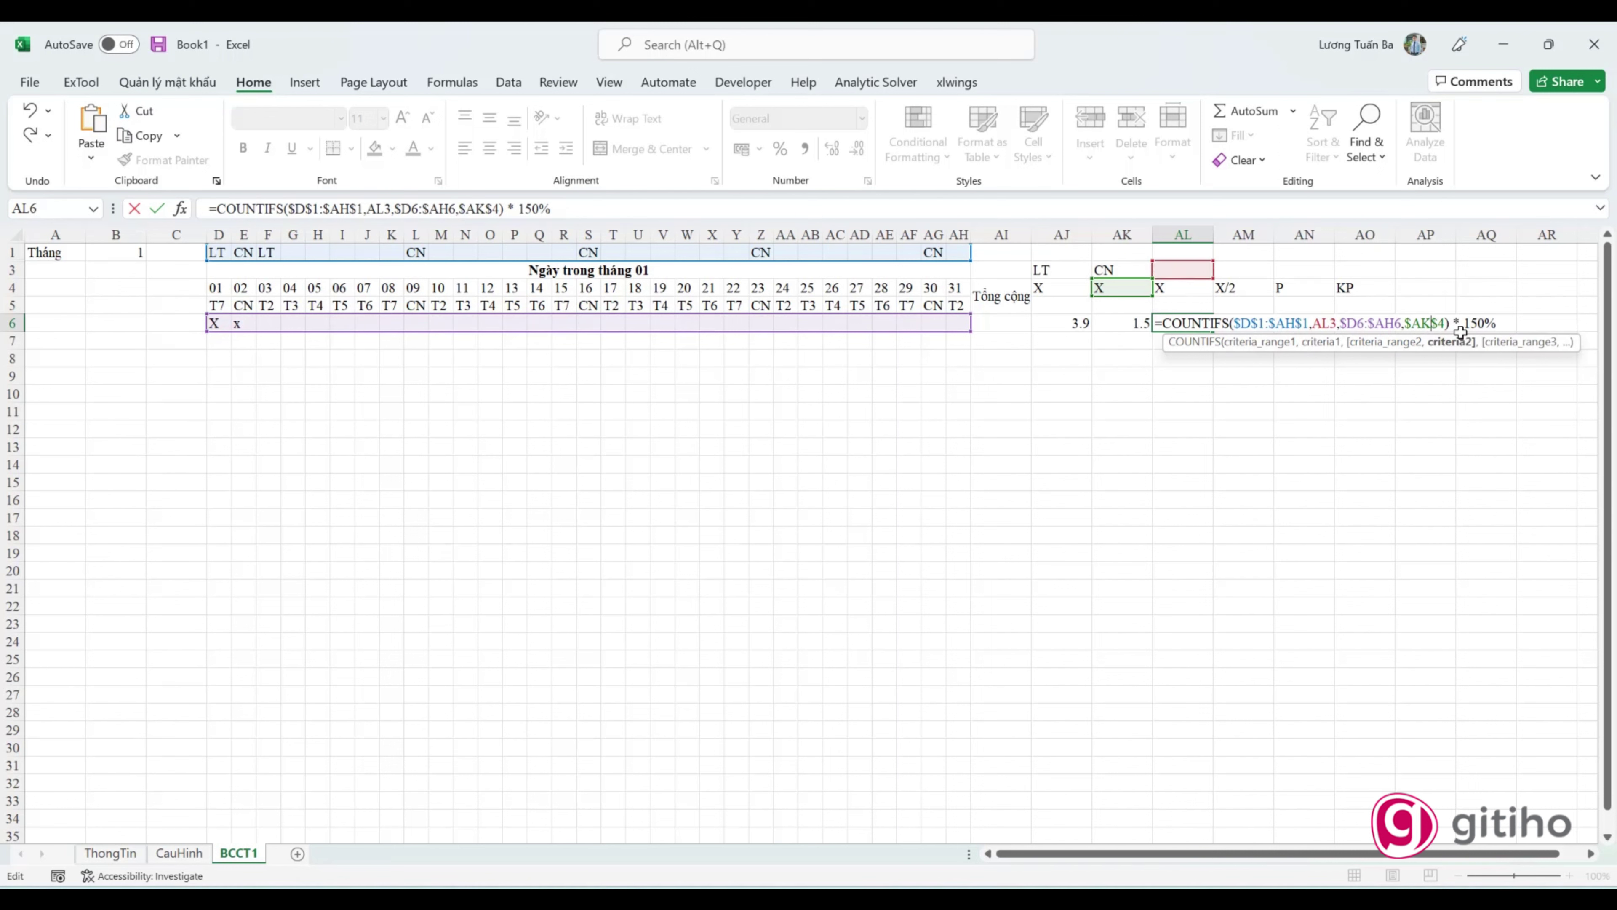
pyautogui.press('BackSpace')
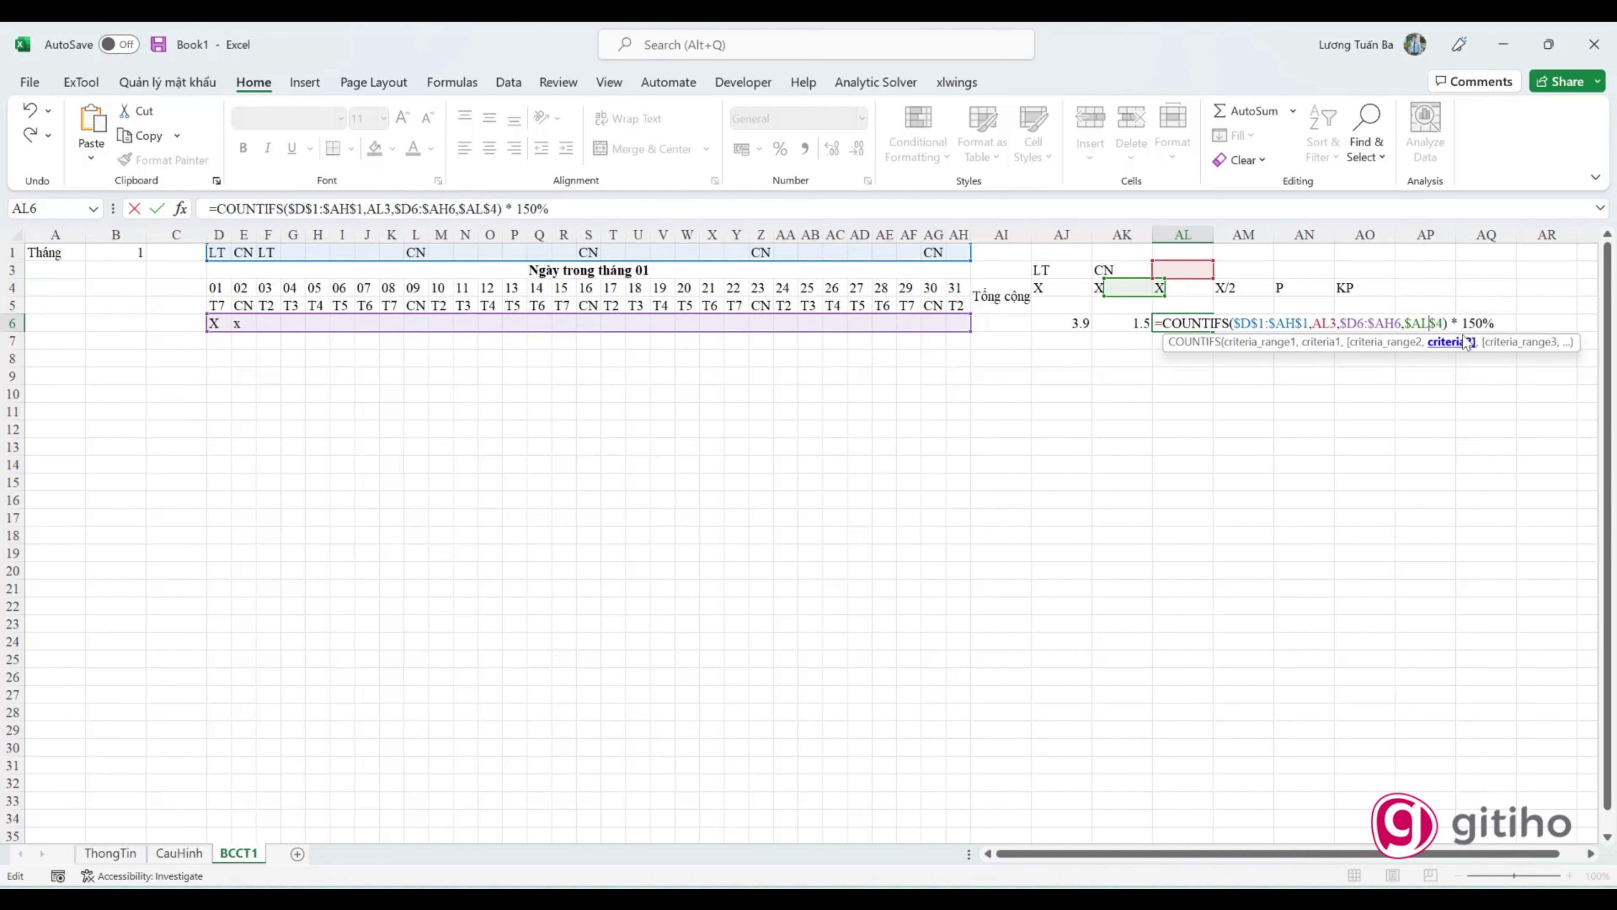
pyautogui.write('L')
pyautogui.press('Return')
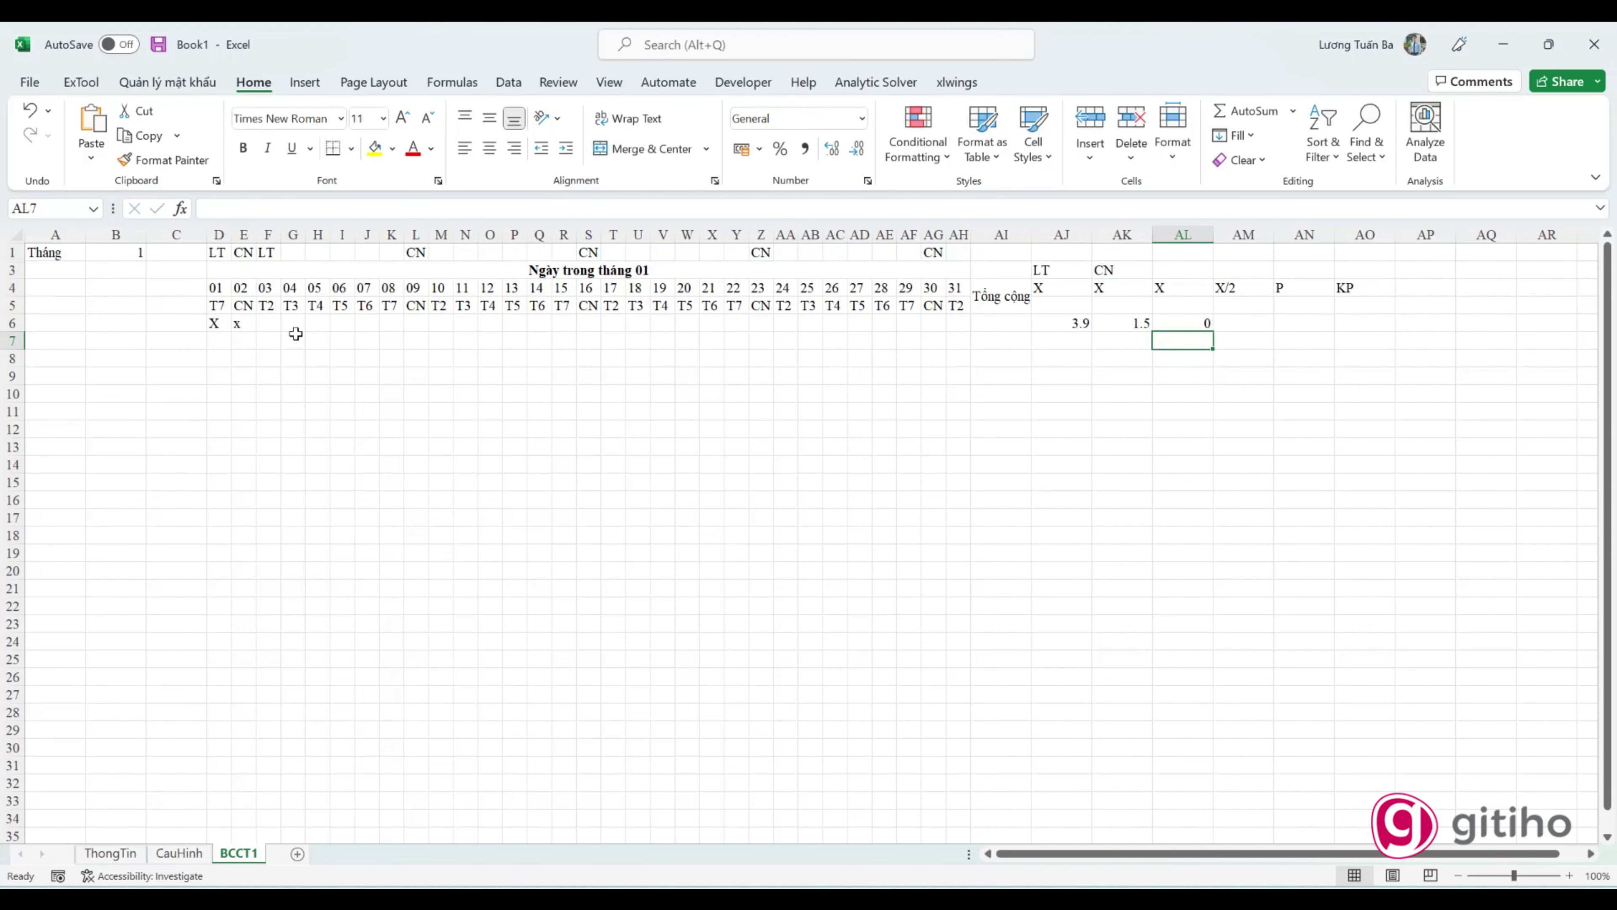
pyautogui.click(271, 323)
# Step: Mark day 04 with an uppercase X in G6
pyautogui.click(291, 322)
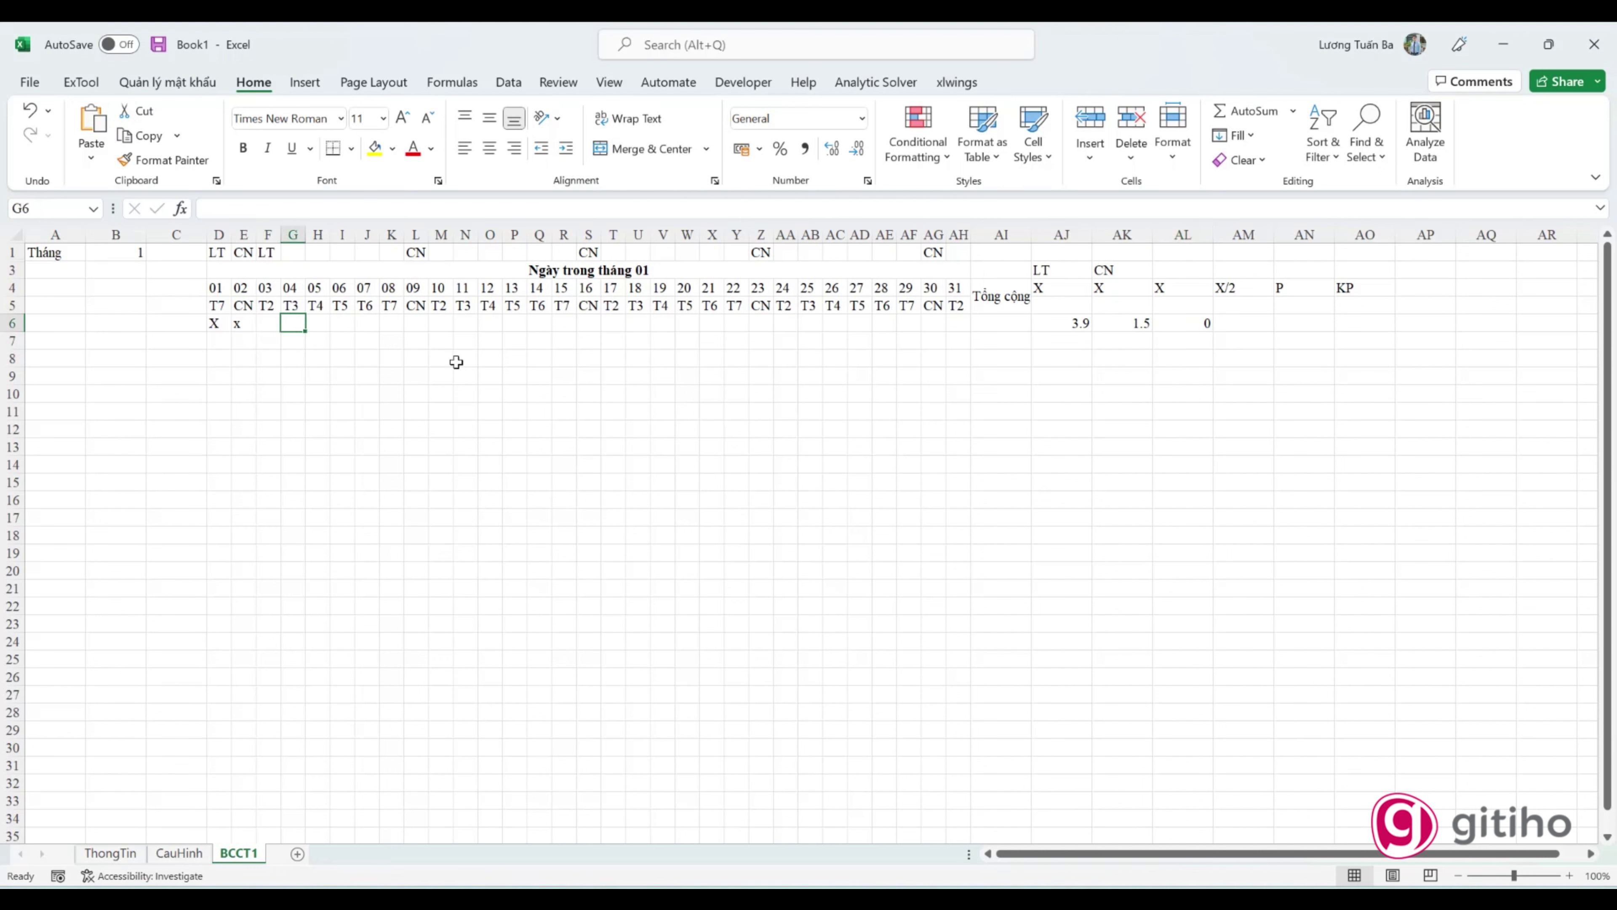
pyautogui.write('x')
pyautogui.press('Return')
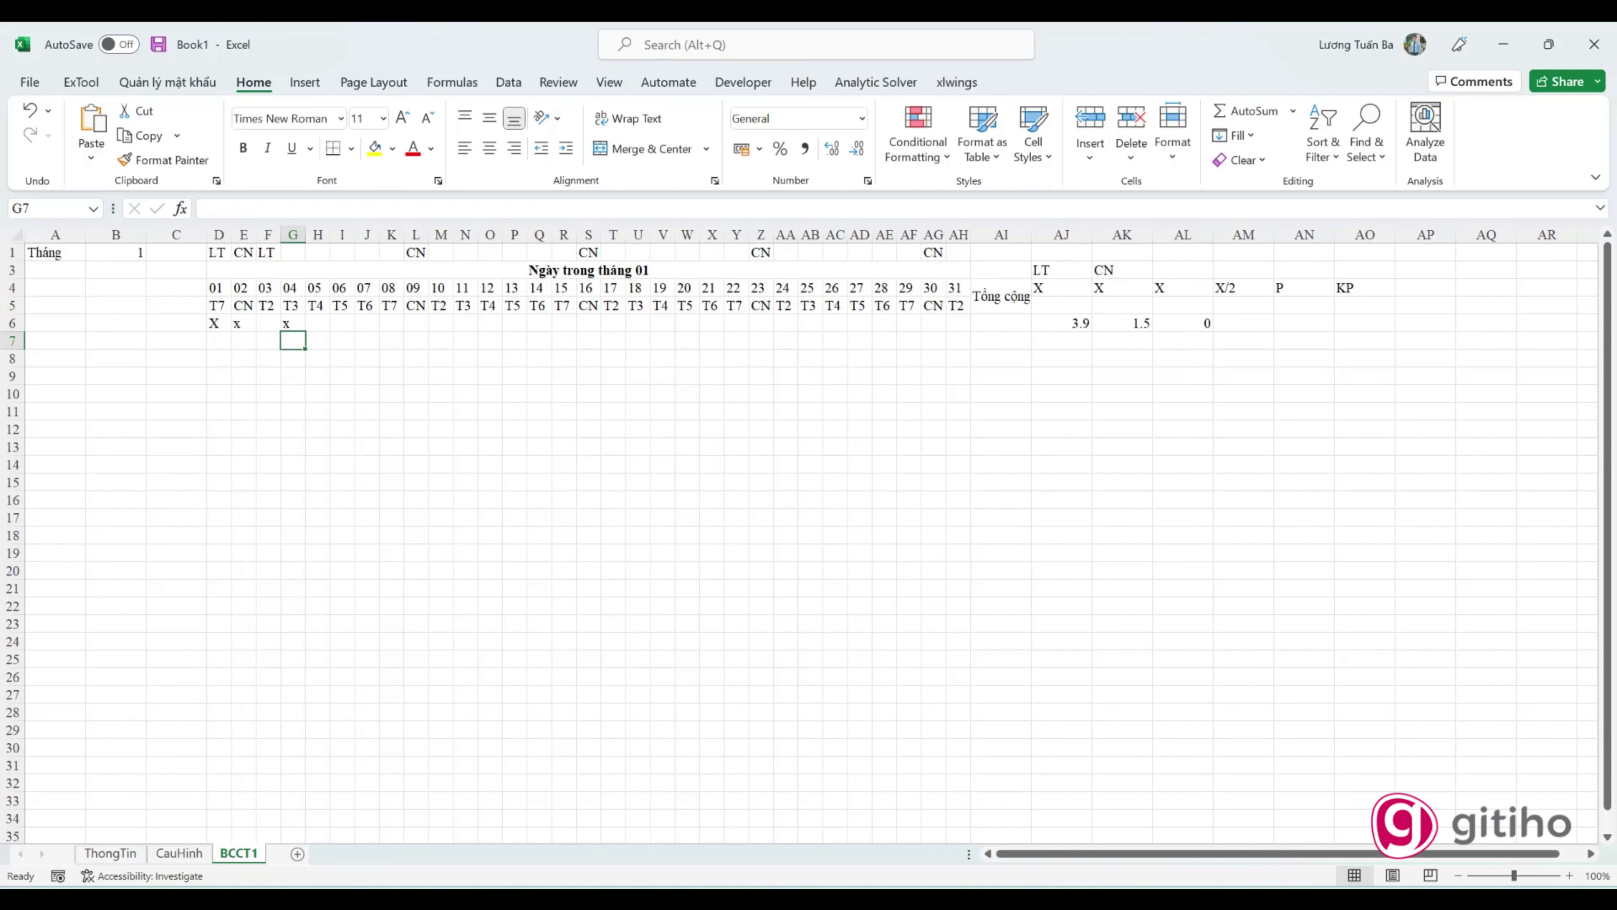
pyautogui.click(294, 323)
pyautogui.write('CX')
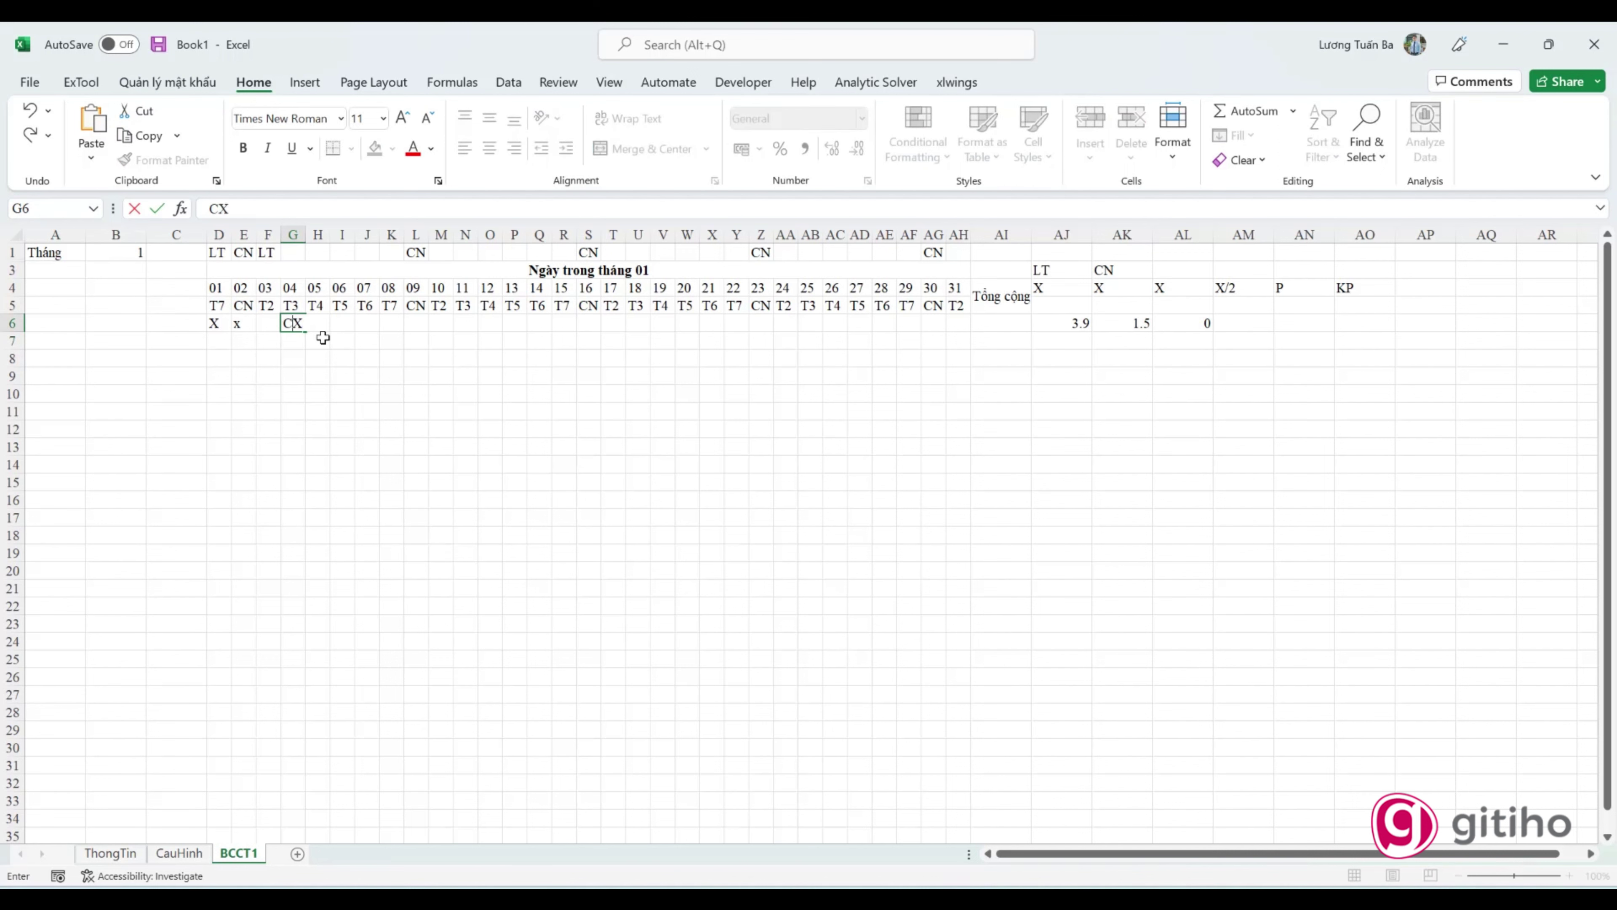
pyautogui.press('BackSpace')
pyautogui.press('BackSpace')
pyautogui.write('X')
pyautogui.press('Return')
# Step: Replace E6's lowercase x with an uppercase X
pyautogui.press('Up')
pyautogui.press('Left')
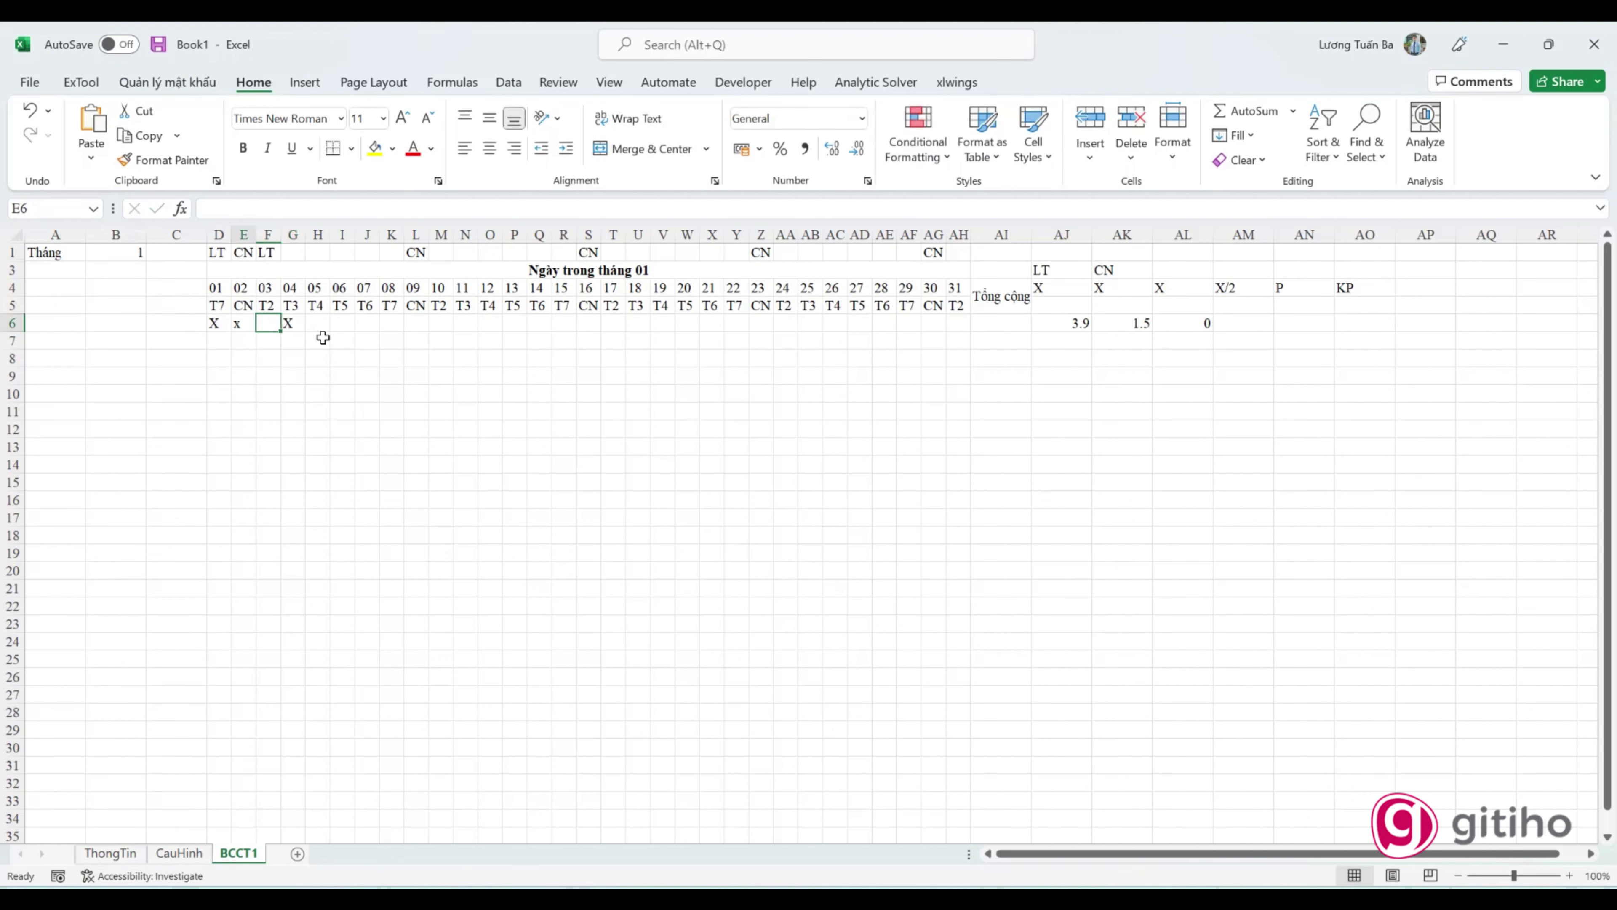
pyautogui.press('Left')
pyautogui.write('X')
pyautogui.press('Return')
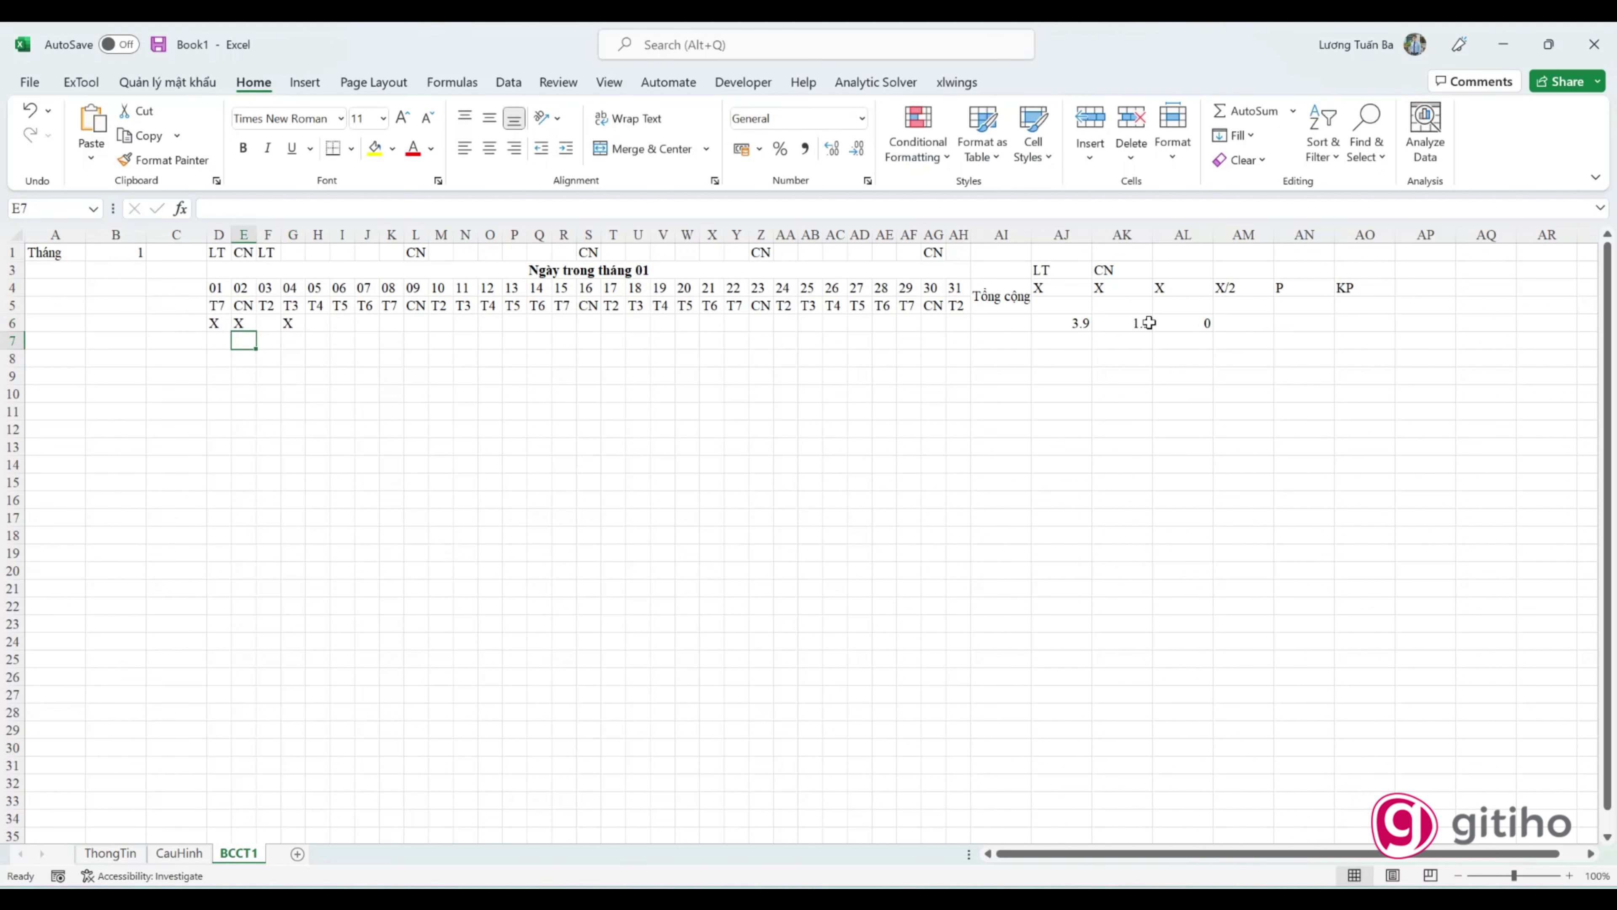
# Step: Check AL6's formula and enter "" in the AL3 day-type heading
pyautogui.doubleClick(1182, 323)
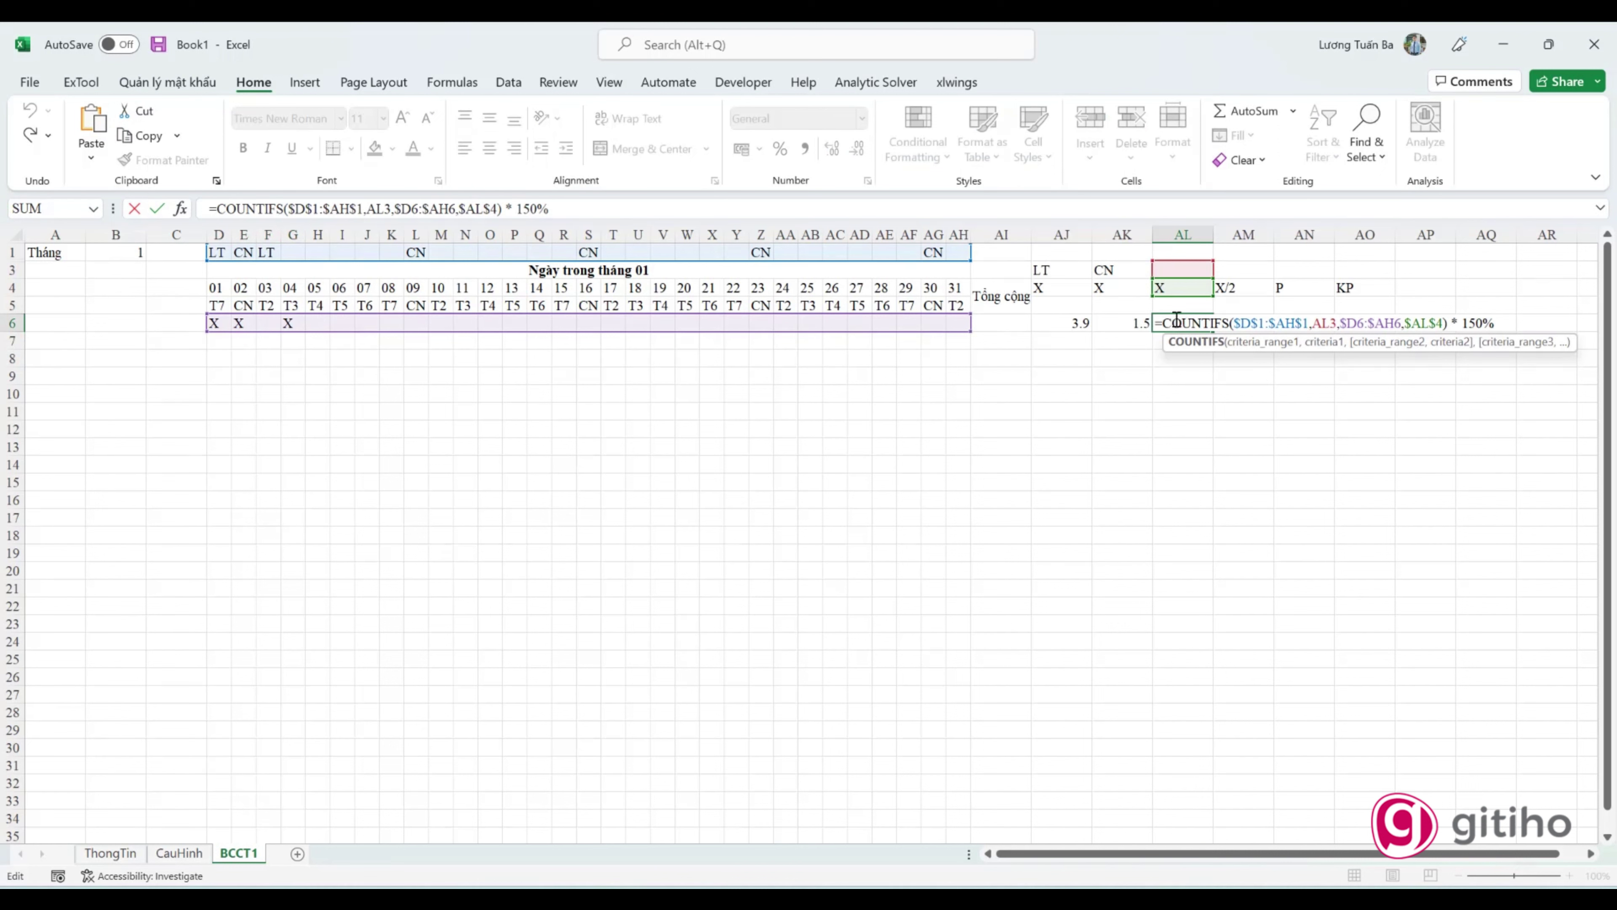
pyautogui.press('Escape')
pyautogui.click(1184, 270)
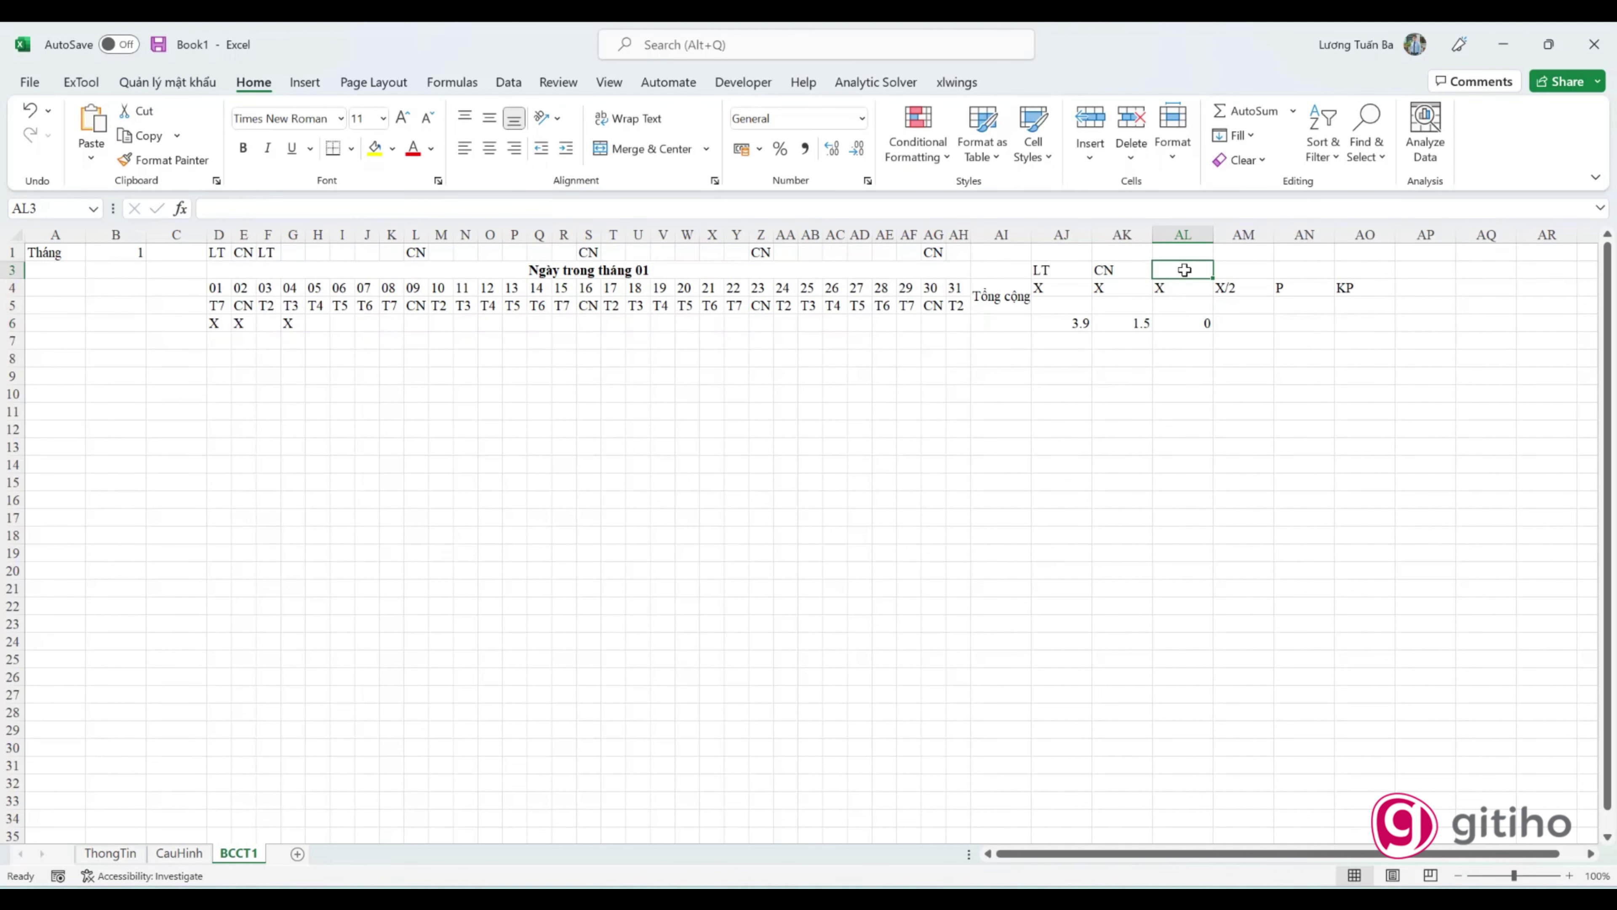
pyautogui.write('""')
pyautogui.press('Return')
pyautogui.click(1185, 269)
pyautogui.click(218, 252)
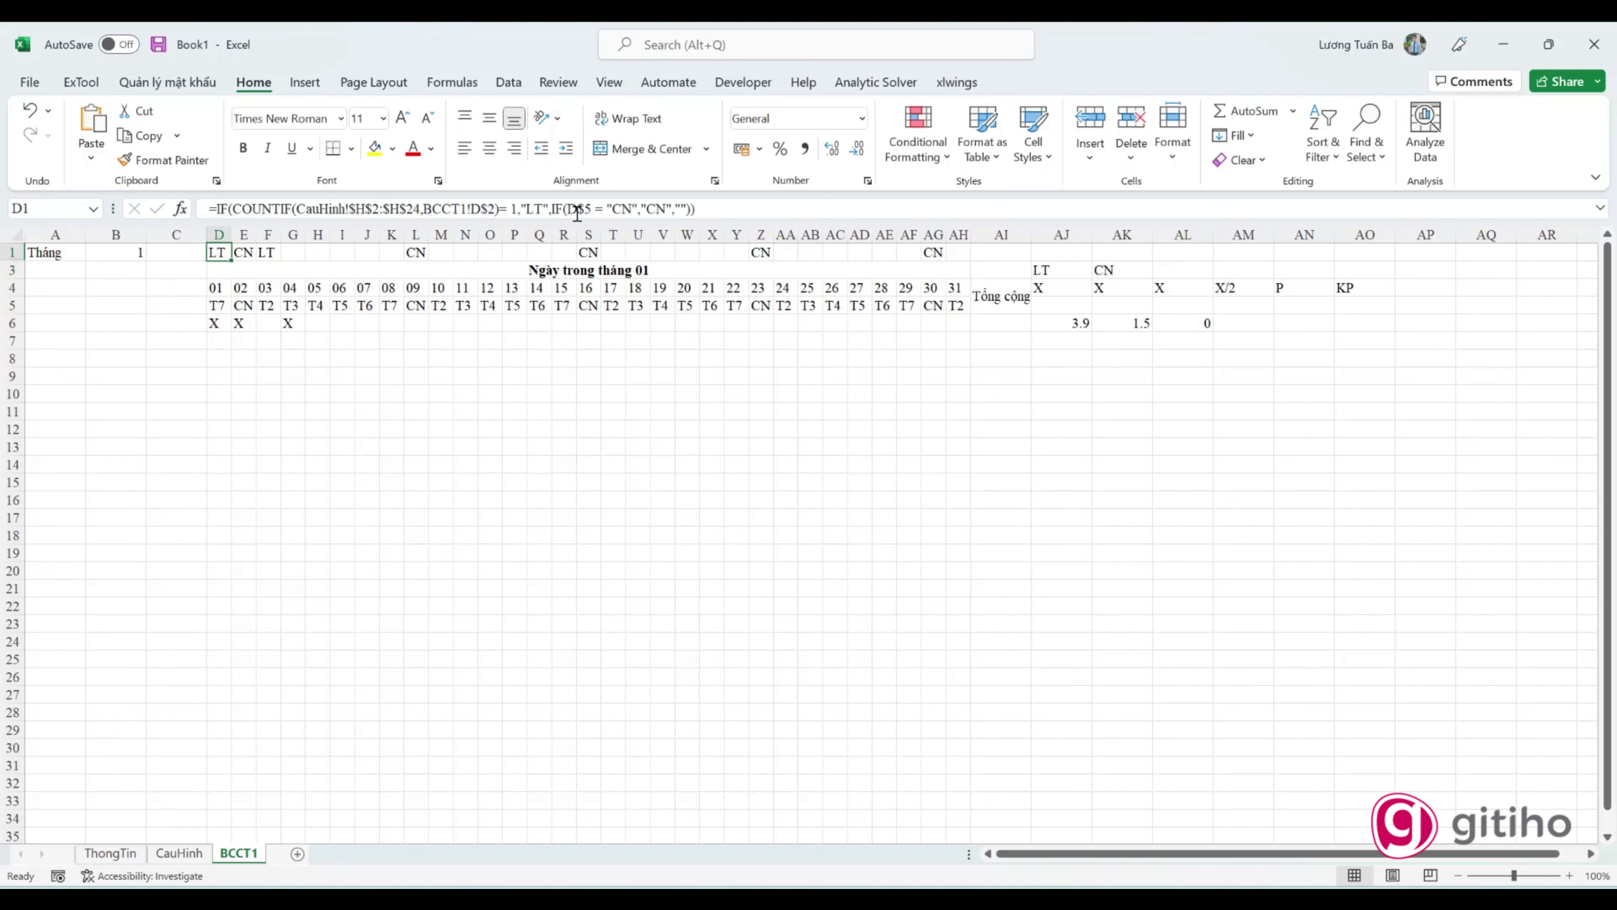
# Step: Add "NT" as D1's final IF result and fill it across to AH1
pyautogui.click(692, 210)
pyautogui.write('NT')
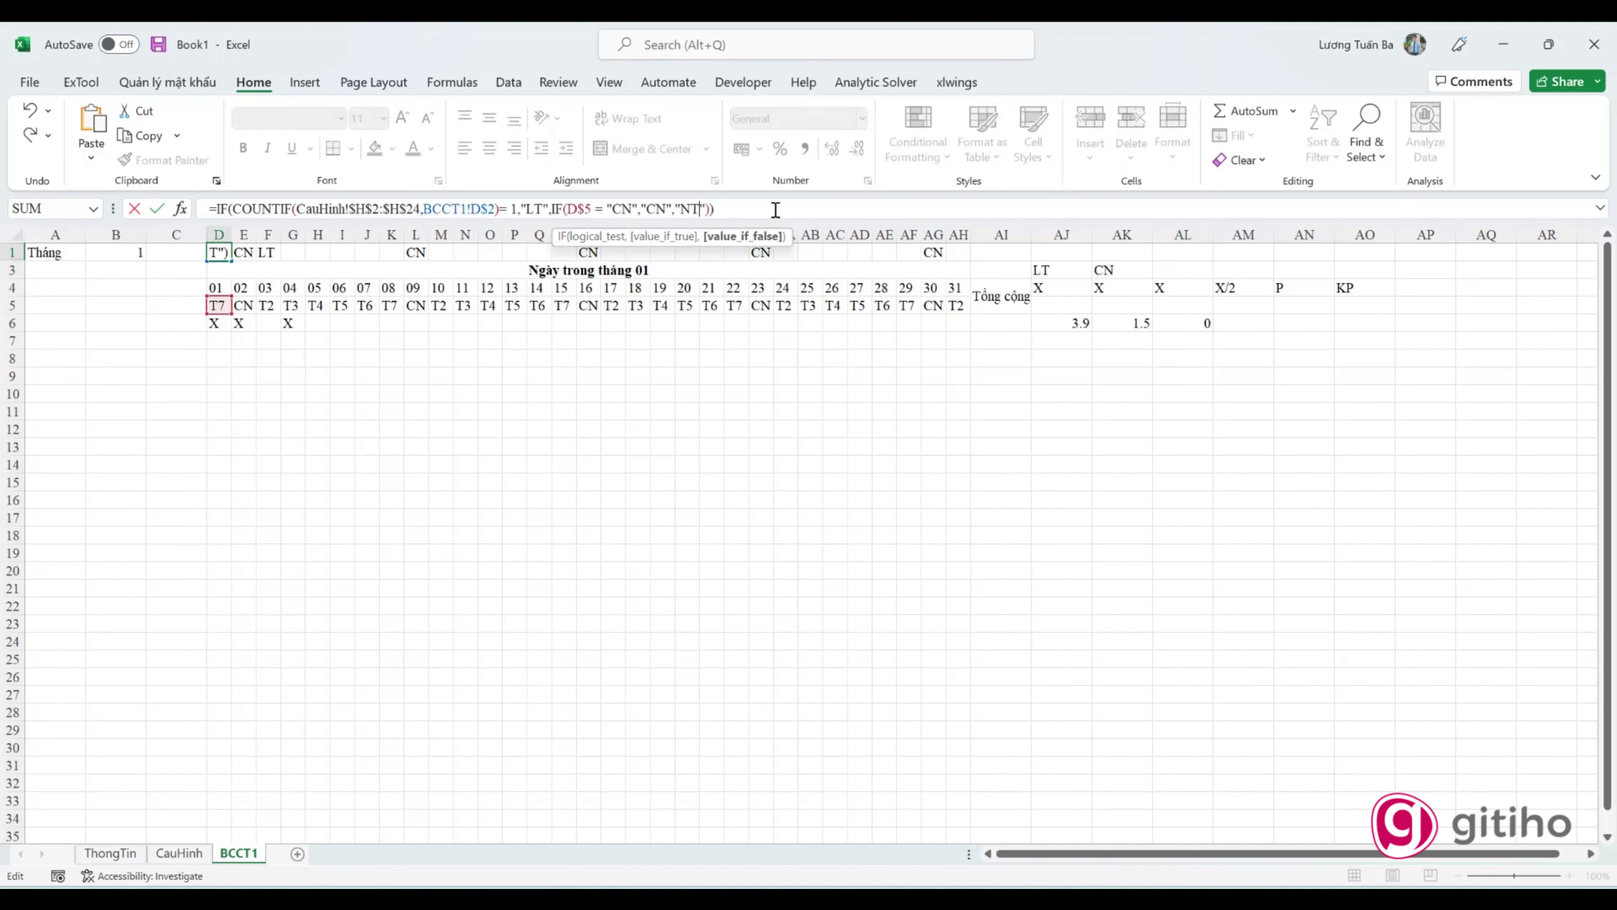
pyautogui.press('Return')
pyautogui.click(219, 253)
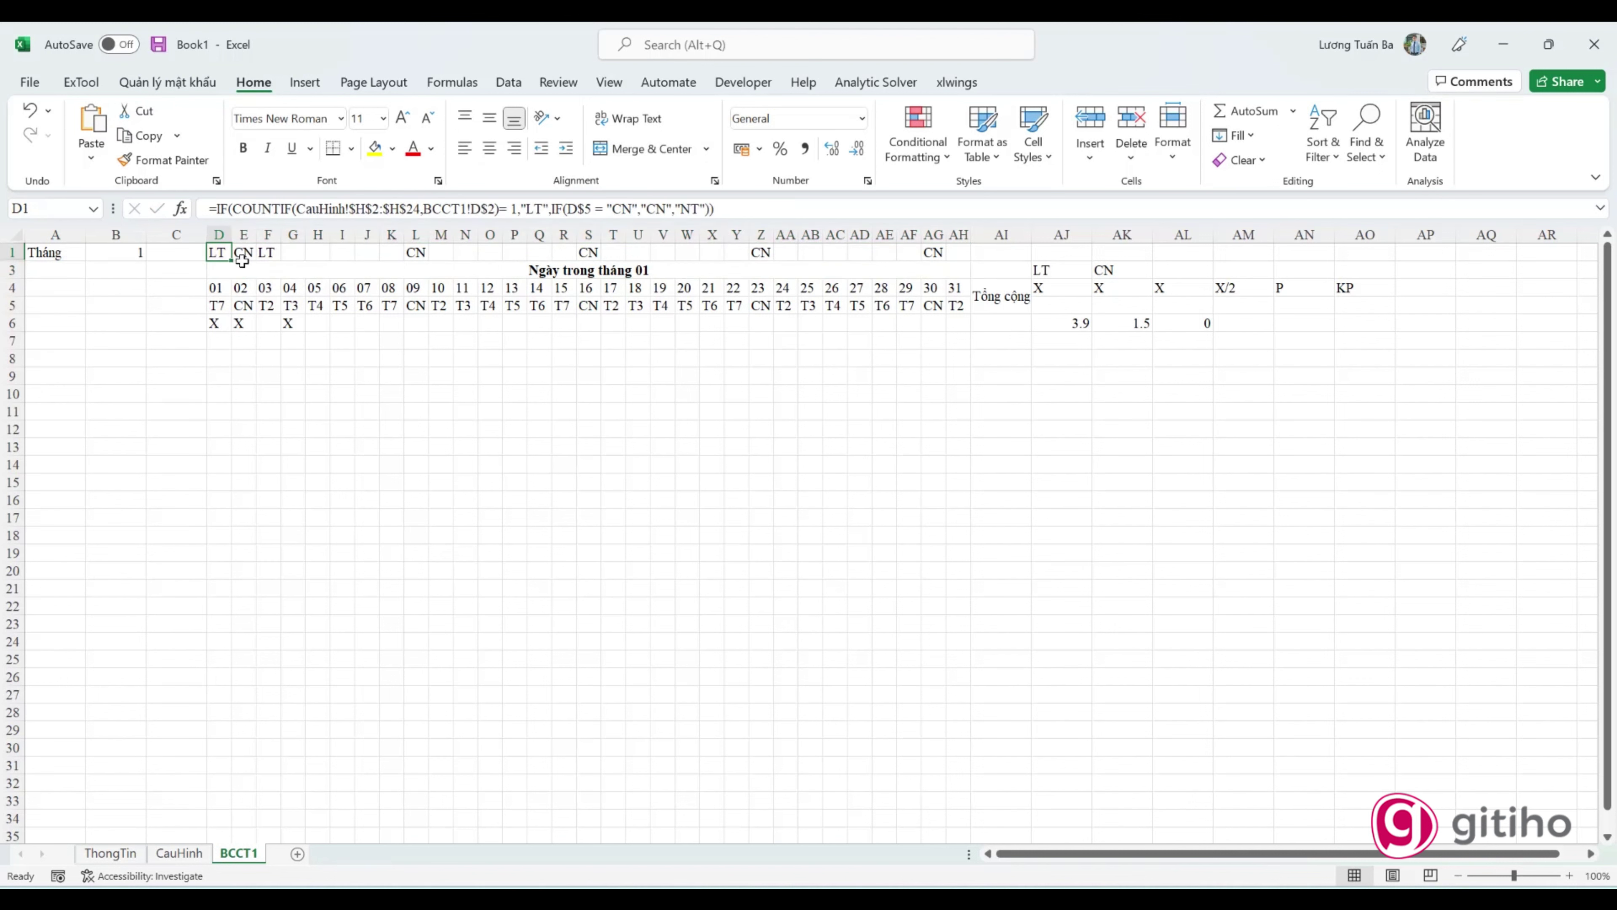
pyautogui.moveTo(582, 275); pyautogui.dragTo(964, 258)
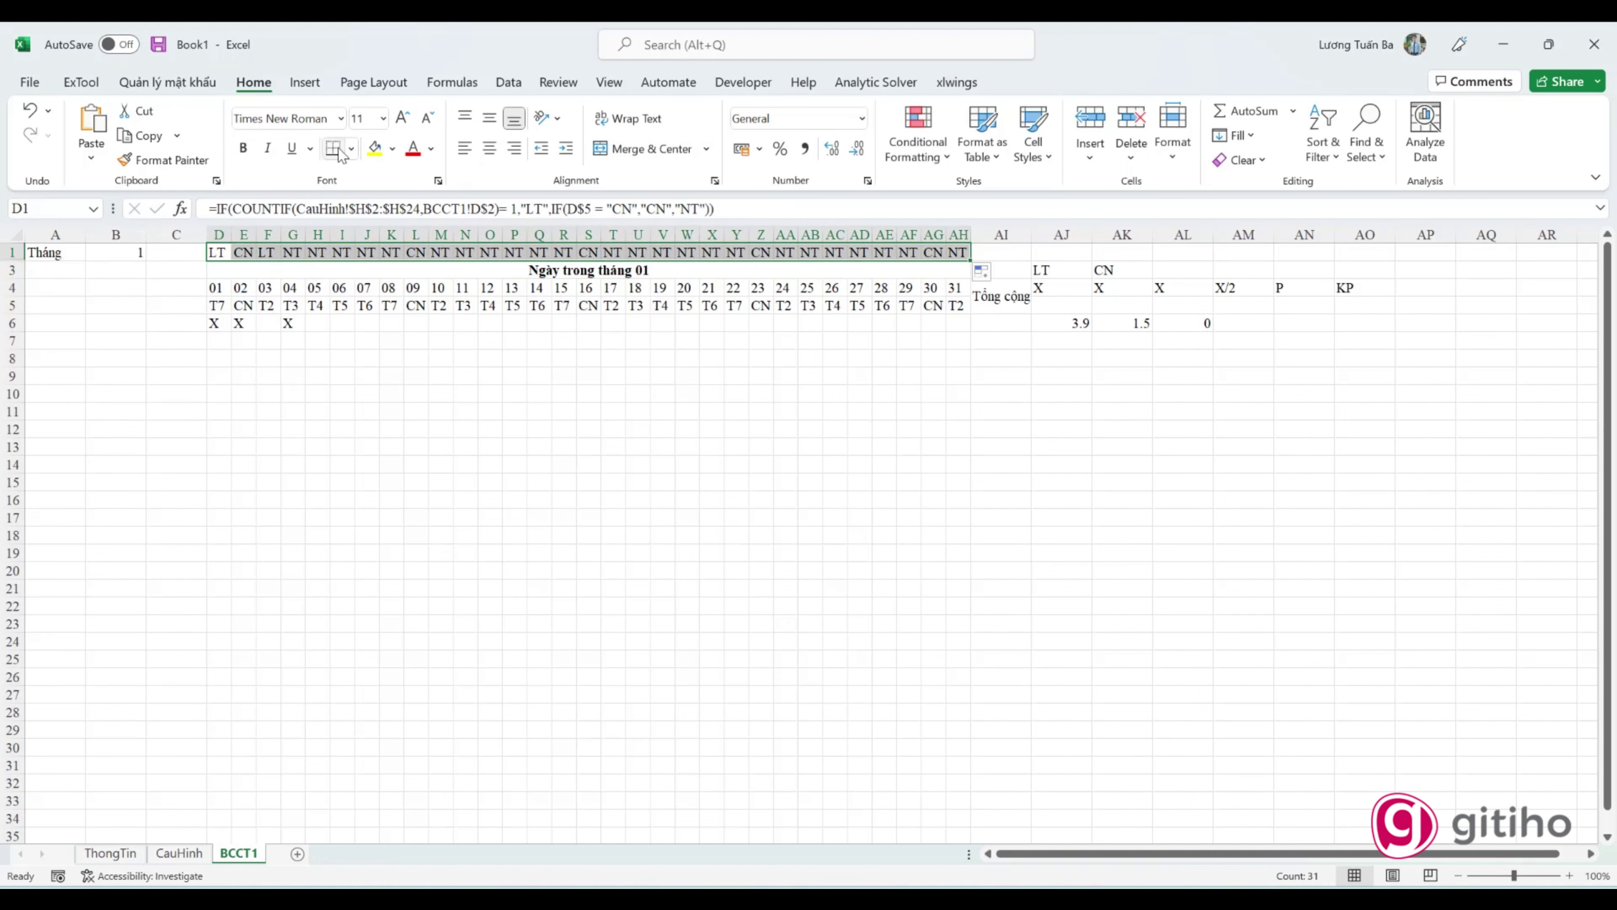
# Step: Set row 1's font colour to white to hide the day-type labels
pyautogui.click(431, 149)
pyautogui.click(412, 228)
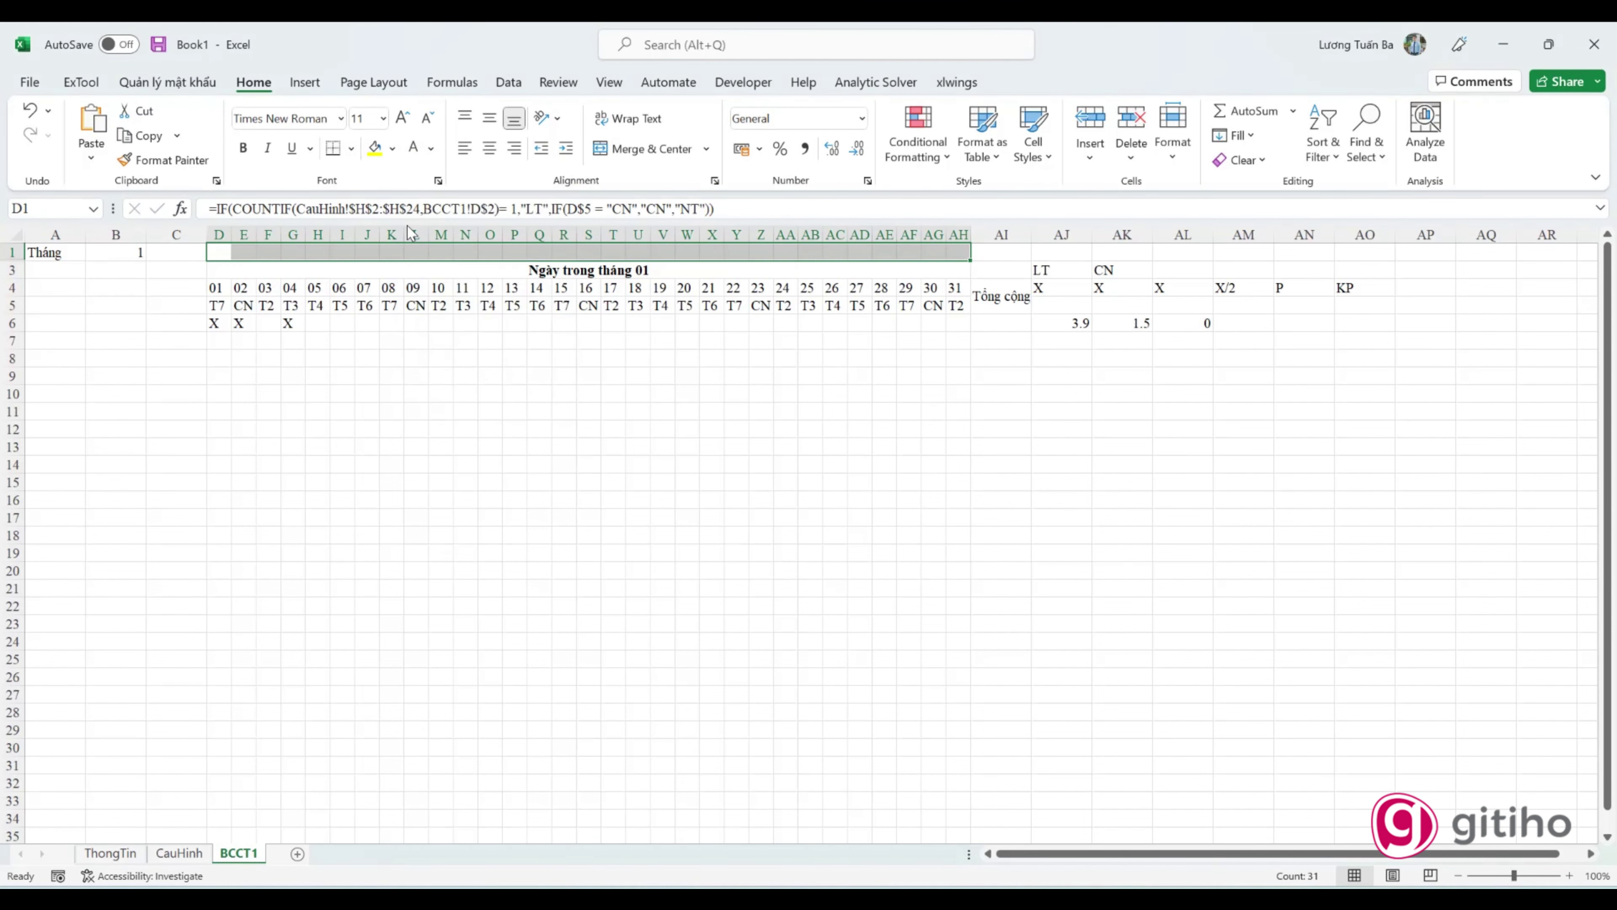
pyautogui.click(1172, 271)
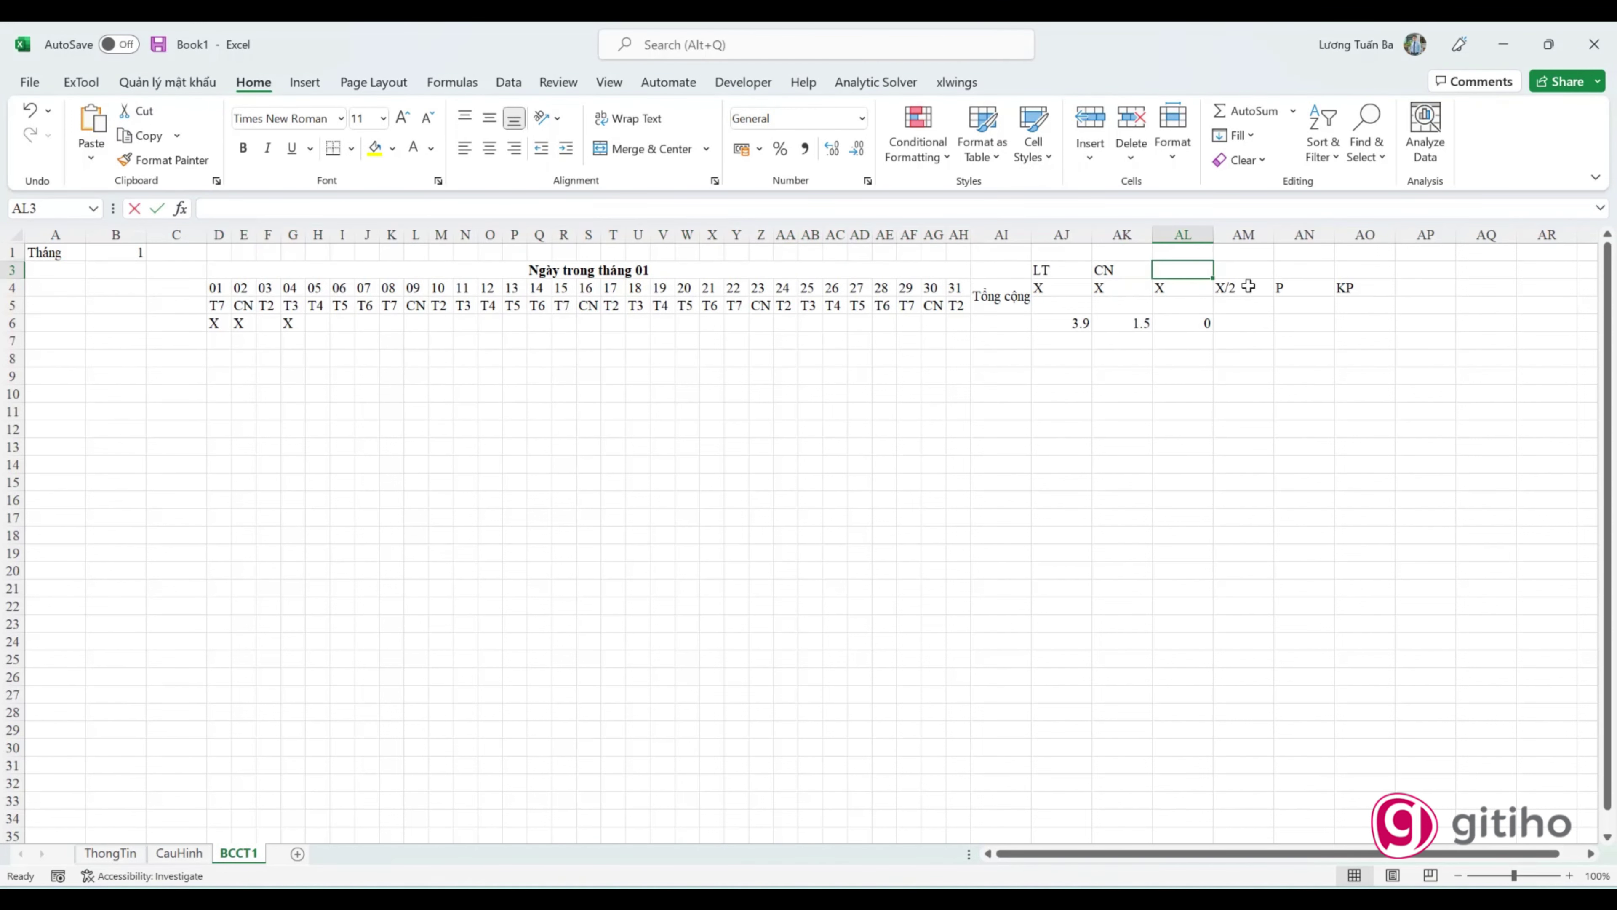
# Step: Label AL3 as NT and remove the 150% weighting from AL6, which shows 1
pyautogui.write('NT')
pyautogui.press('Return')
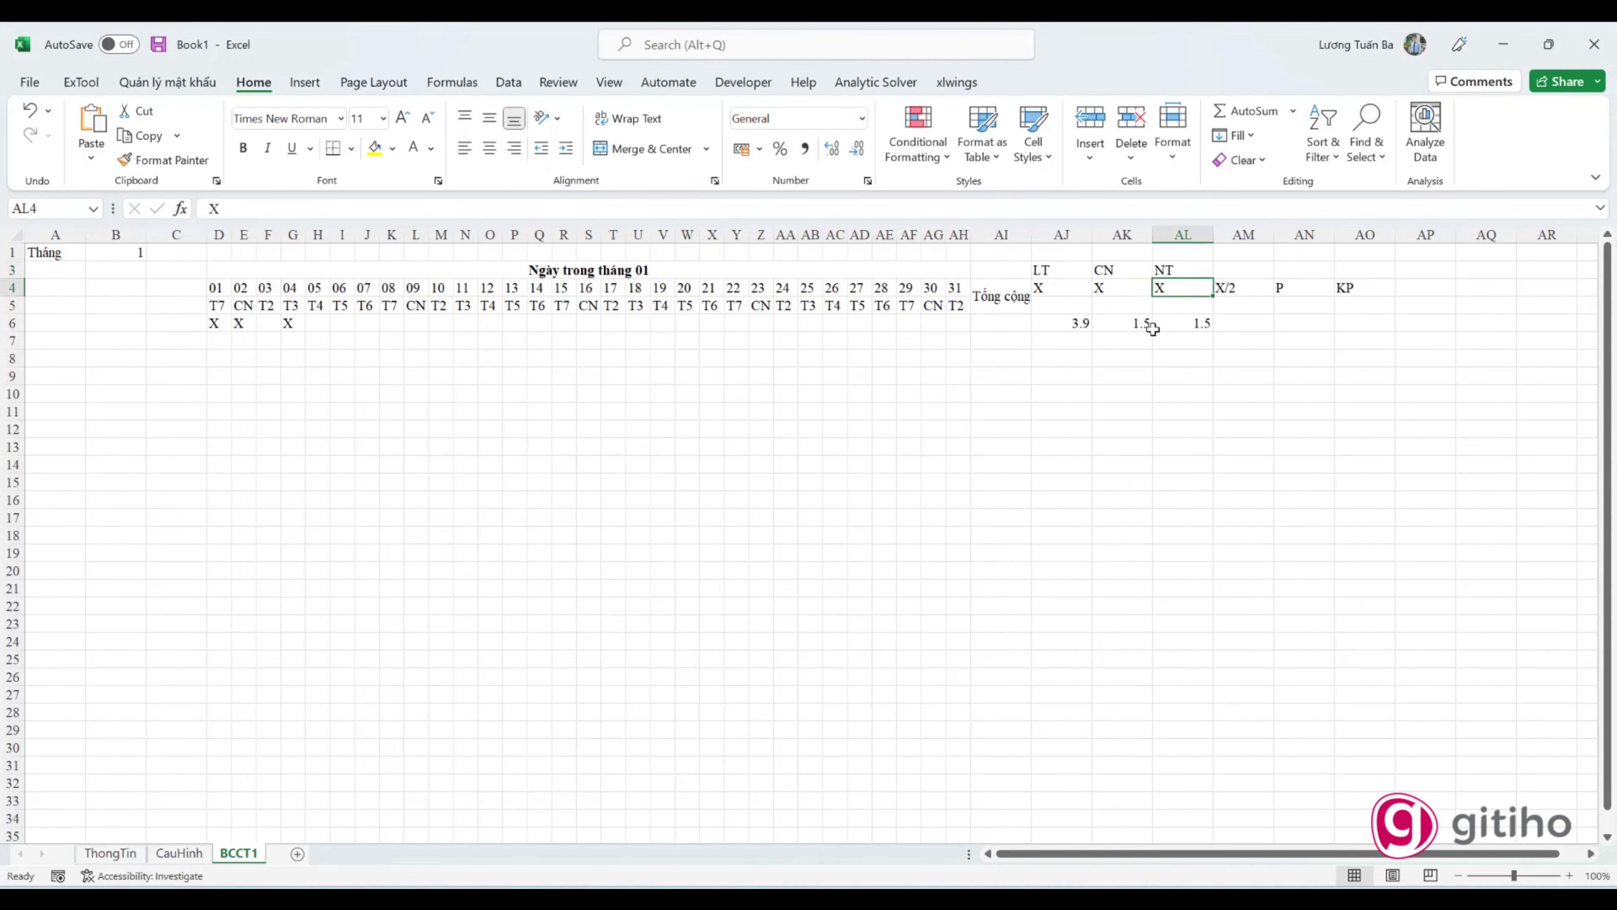
pyautogui.click(1200, 324)
pyautogui.click(503, 209)
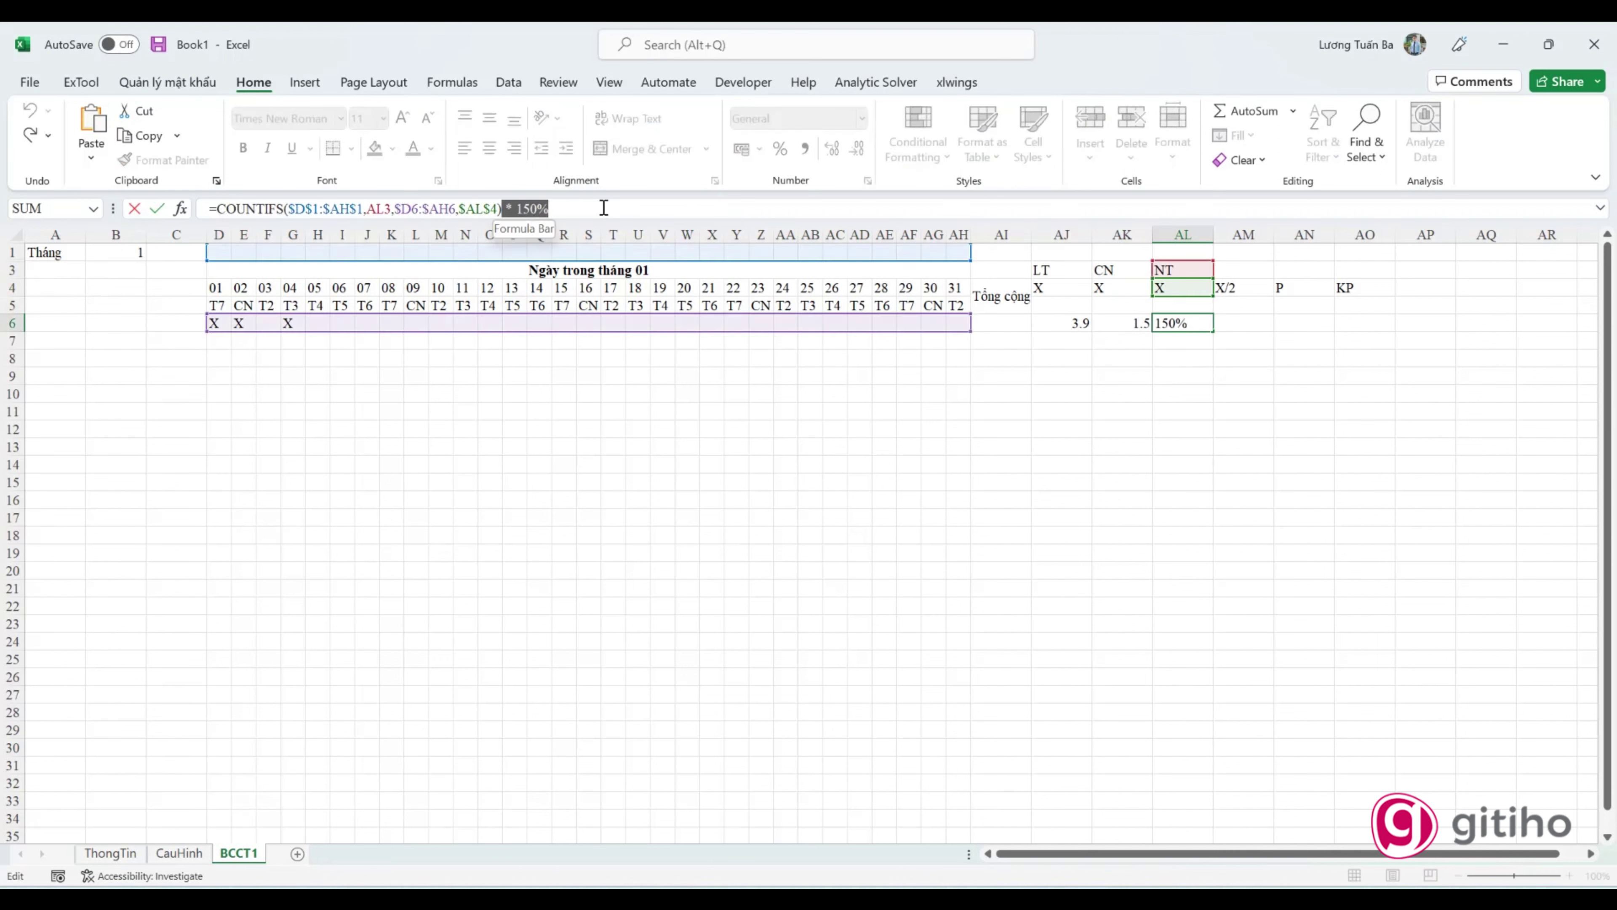
pyautogui.press('Delete')
pyautogui.press('Delete')
pyautogui.press('Delete')
pyautogui.press('Return')
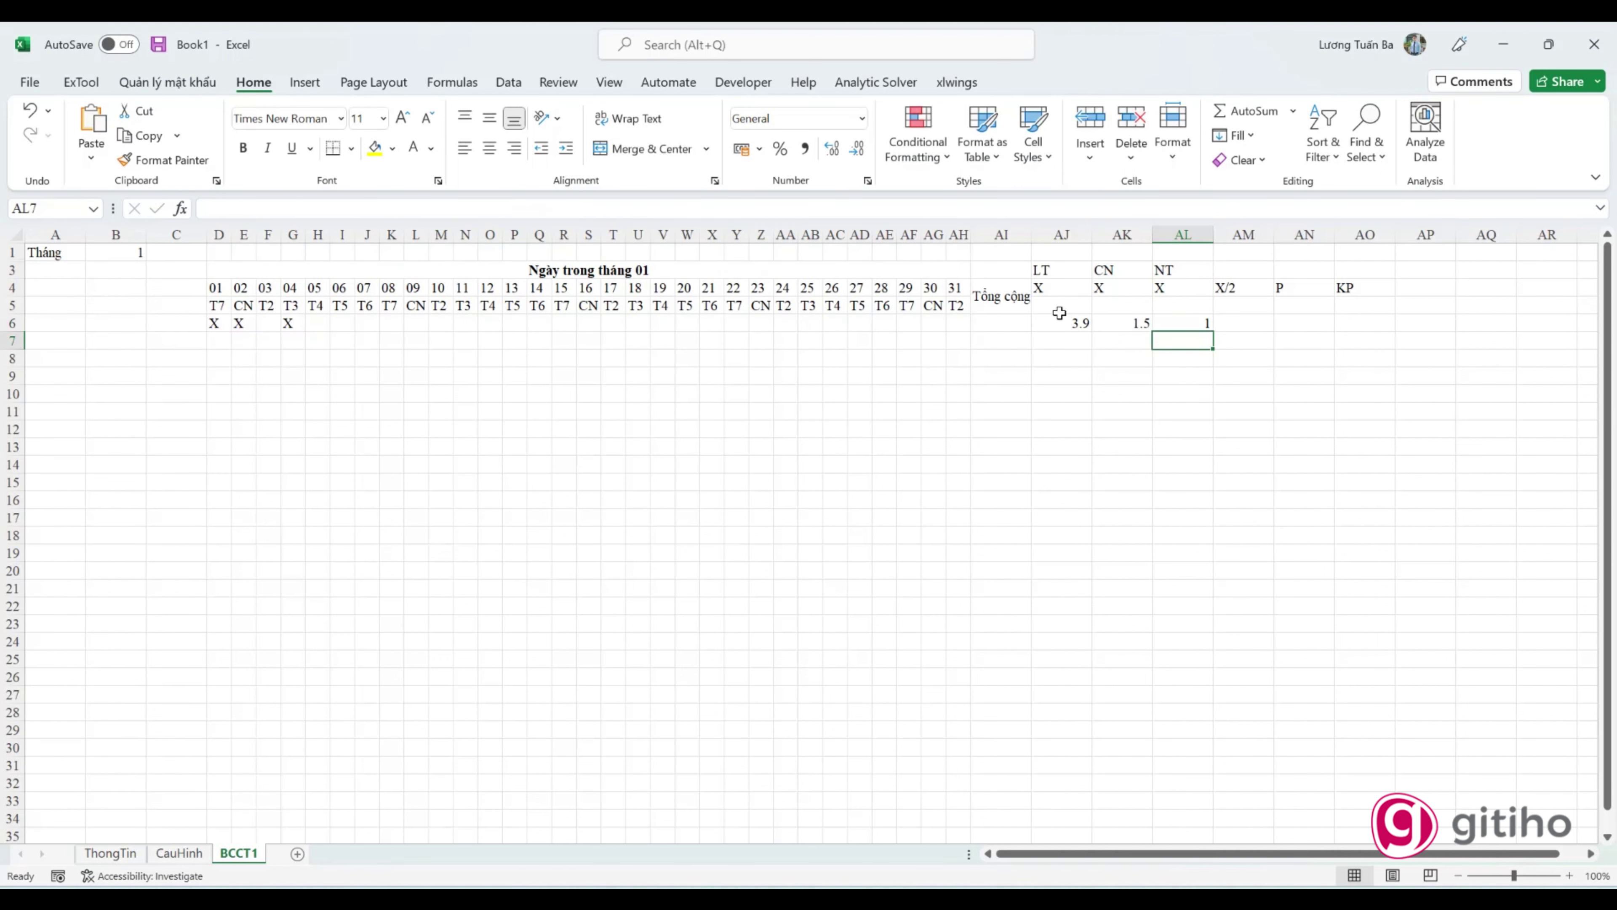
pyautogui.click(1059, 316)
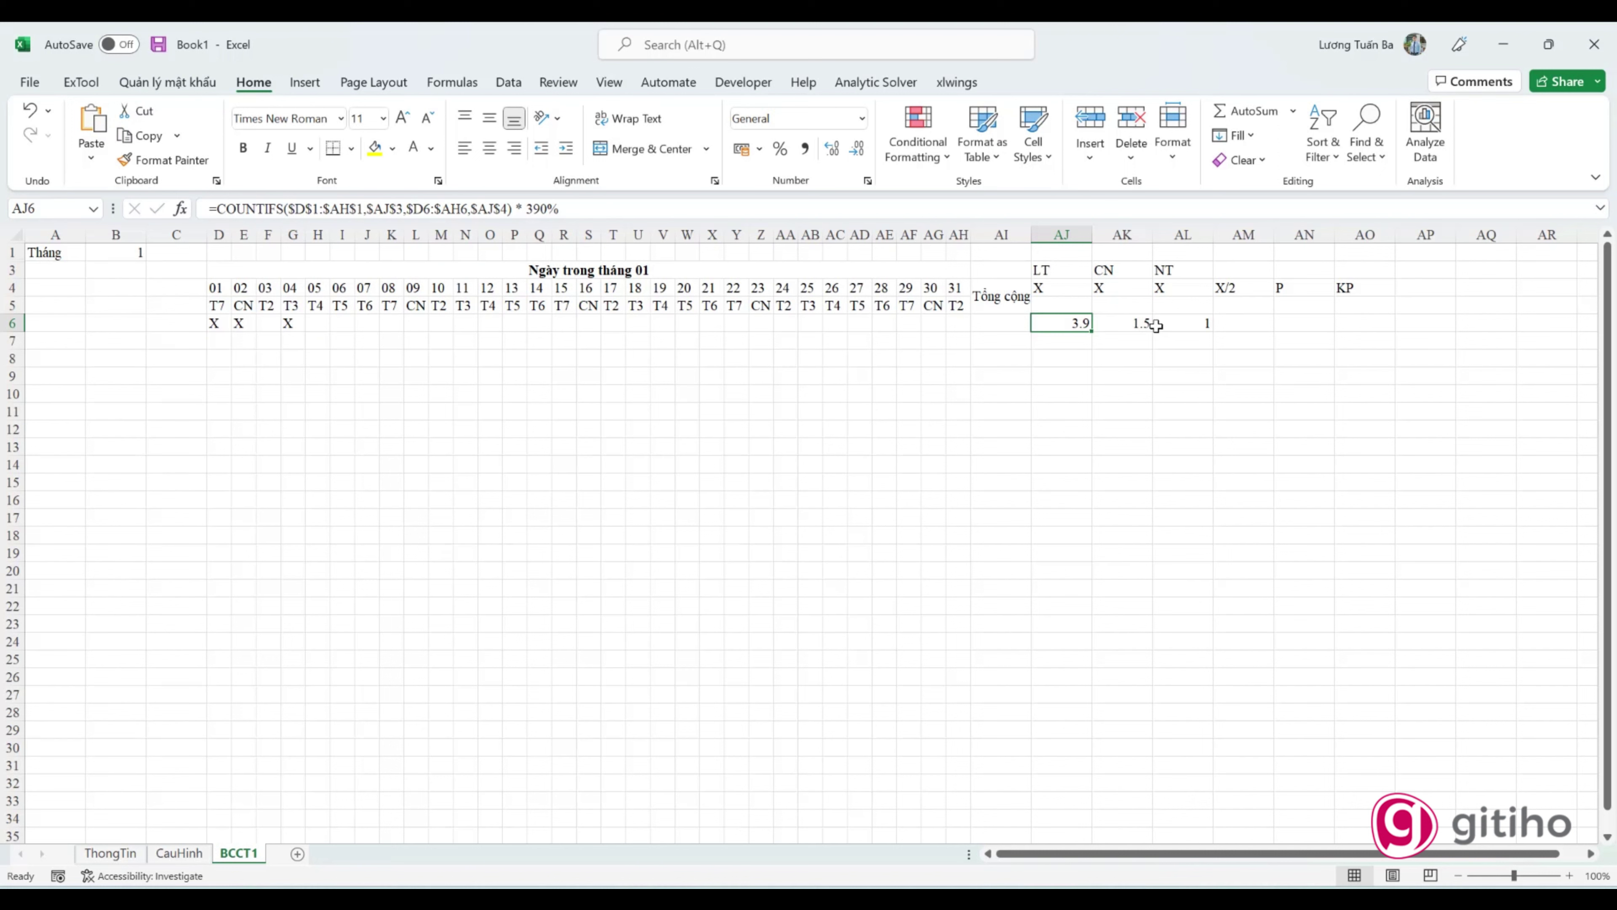
# Step: Enter =SUM(AJ6:AL6) in AI6 as the grand total
pyautogui.click(1003, 322)
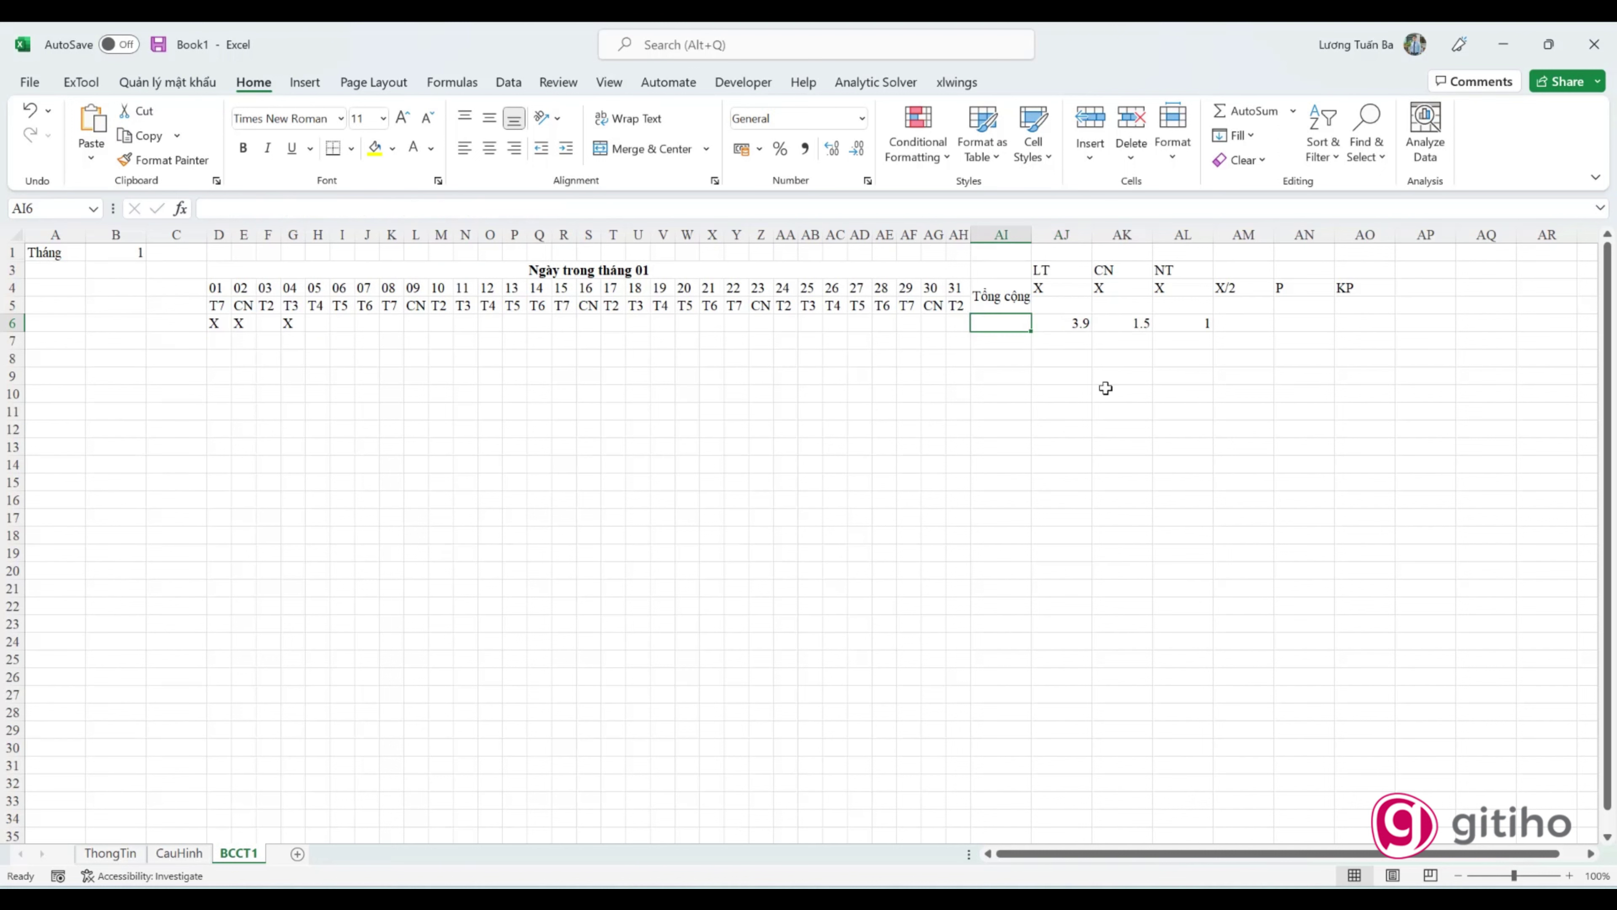
pyautogui.write('=s')
pyautogui.press('Tab')
pyautogui.moveTo(1082, 321); pyautogui.dragTo(1201, 323)
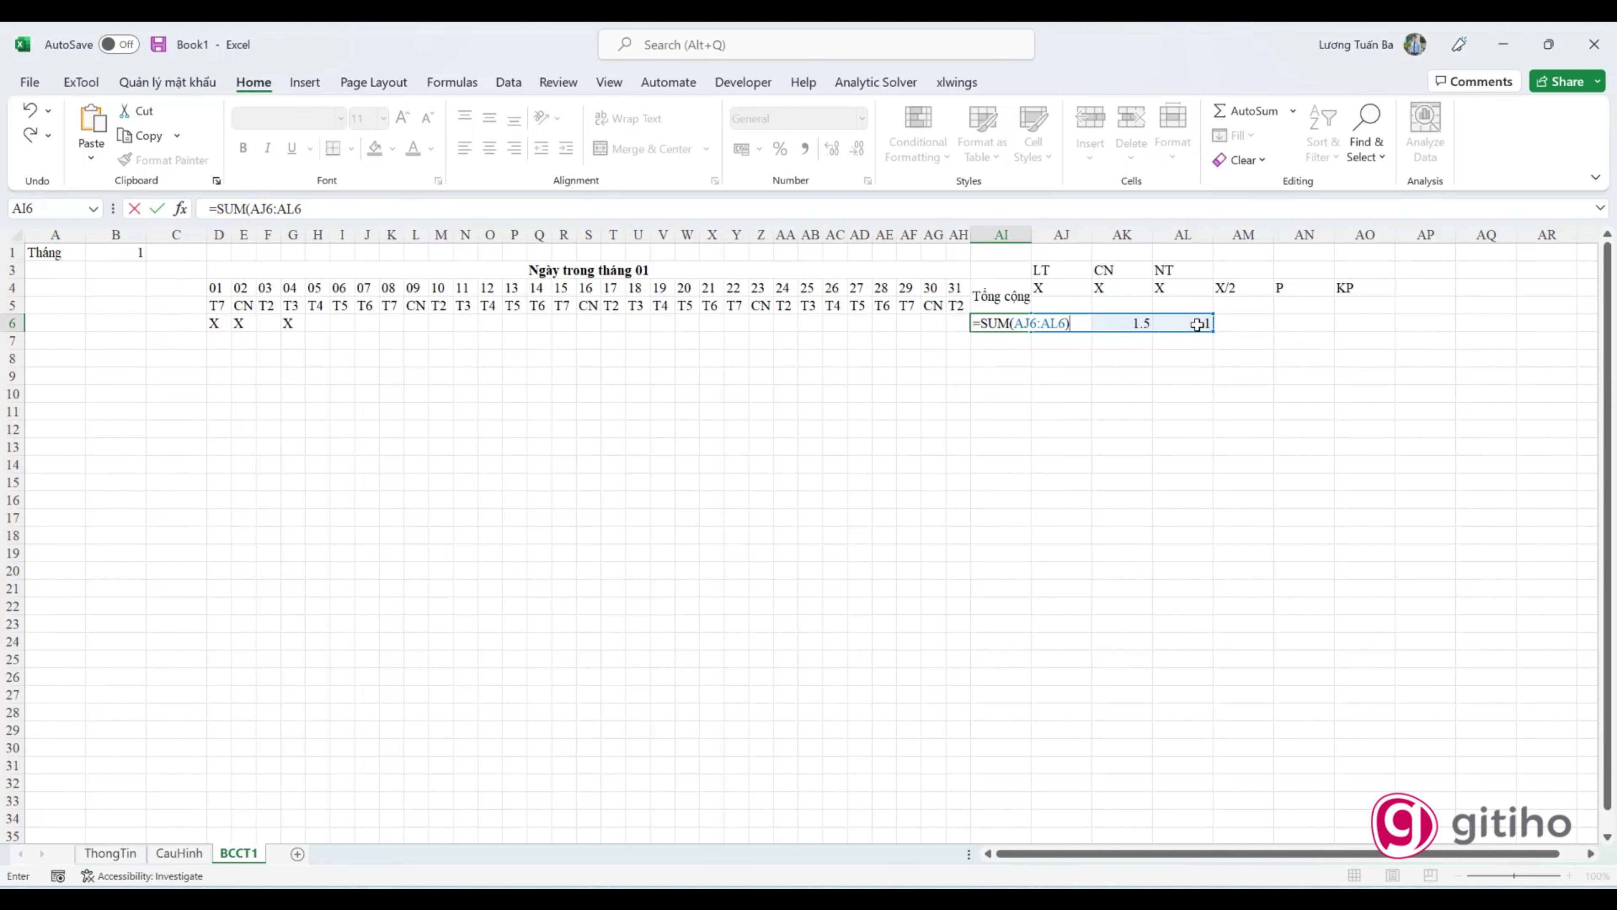
pyautogui.press('Return')
# Step: Review the formulas in AI6, AJ6, AK6 and the day-type formula in F1
pyautogui.click(986, 323)
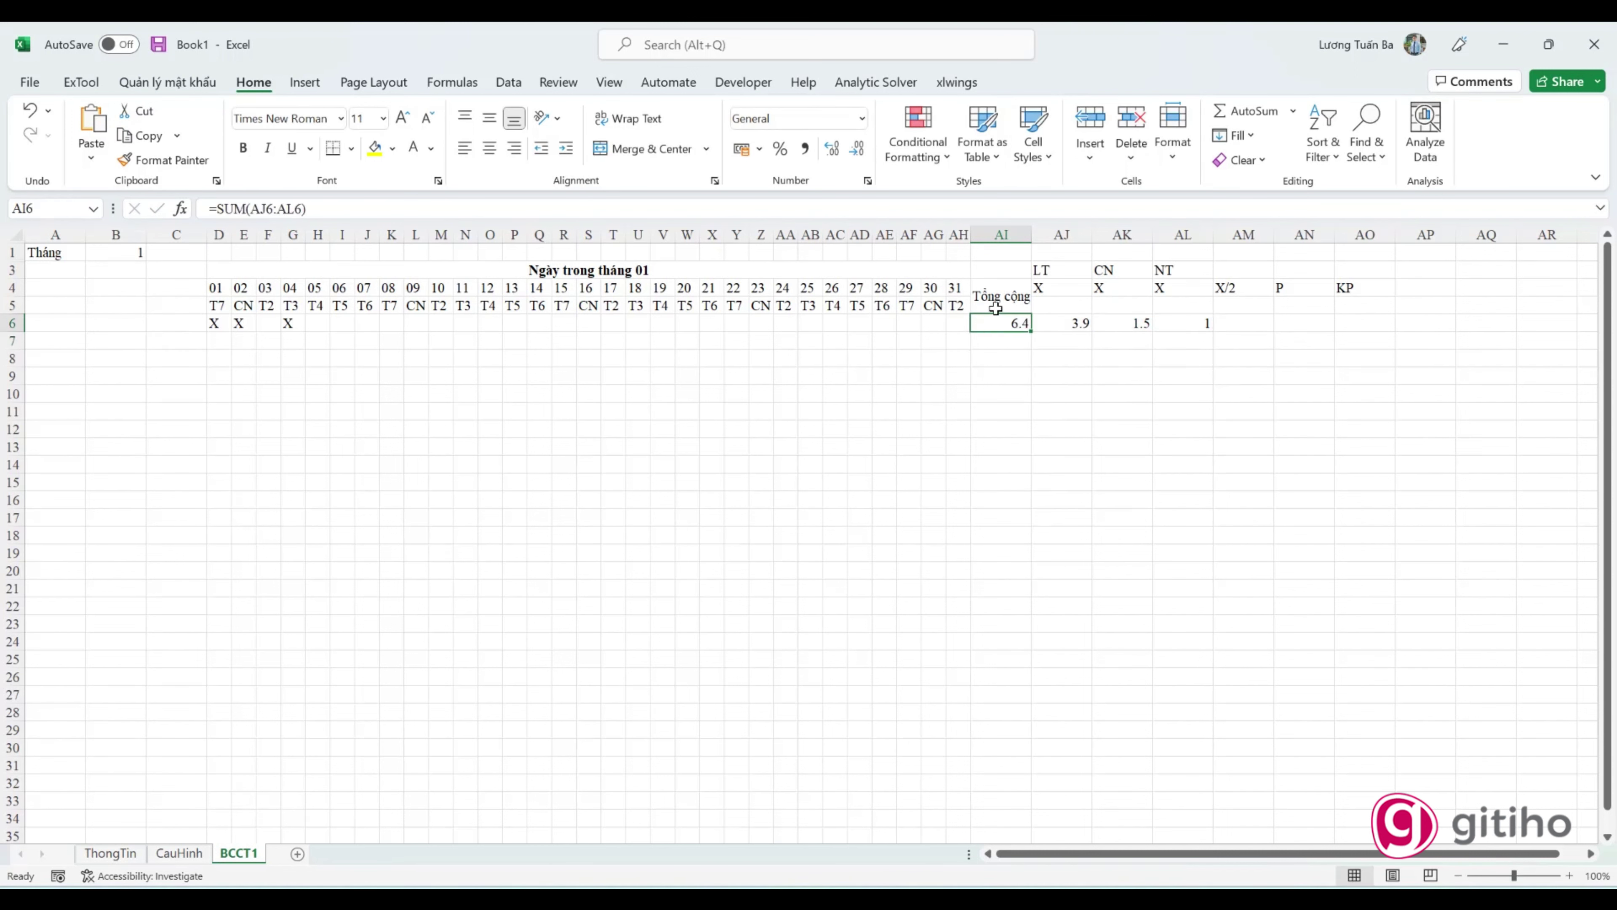
pyautogui.click(1063, 323)
pyautogui.click(1140, 323)
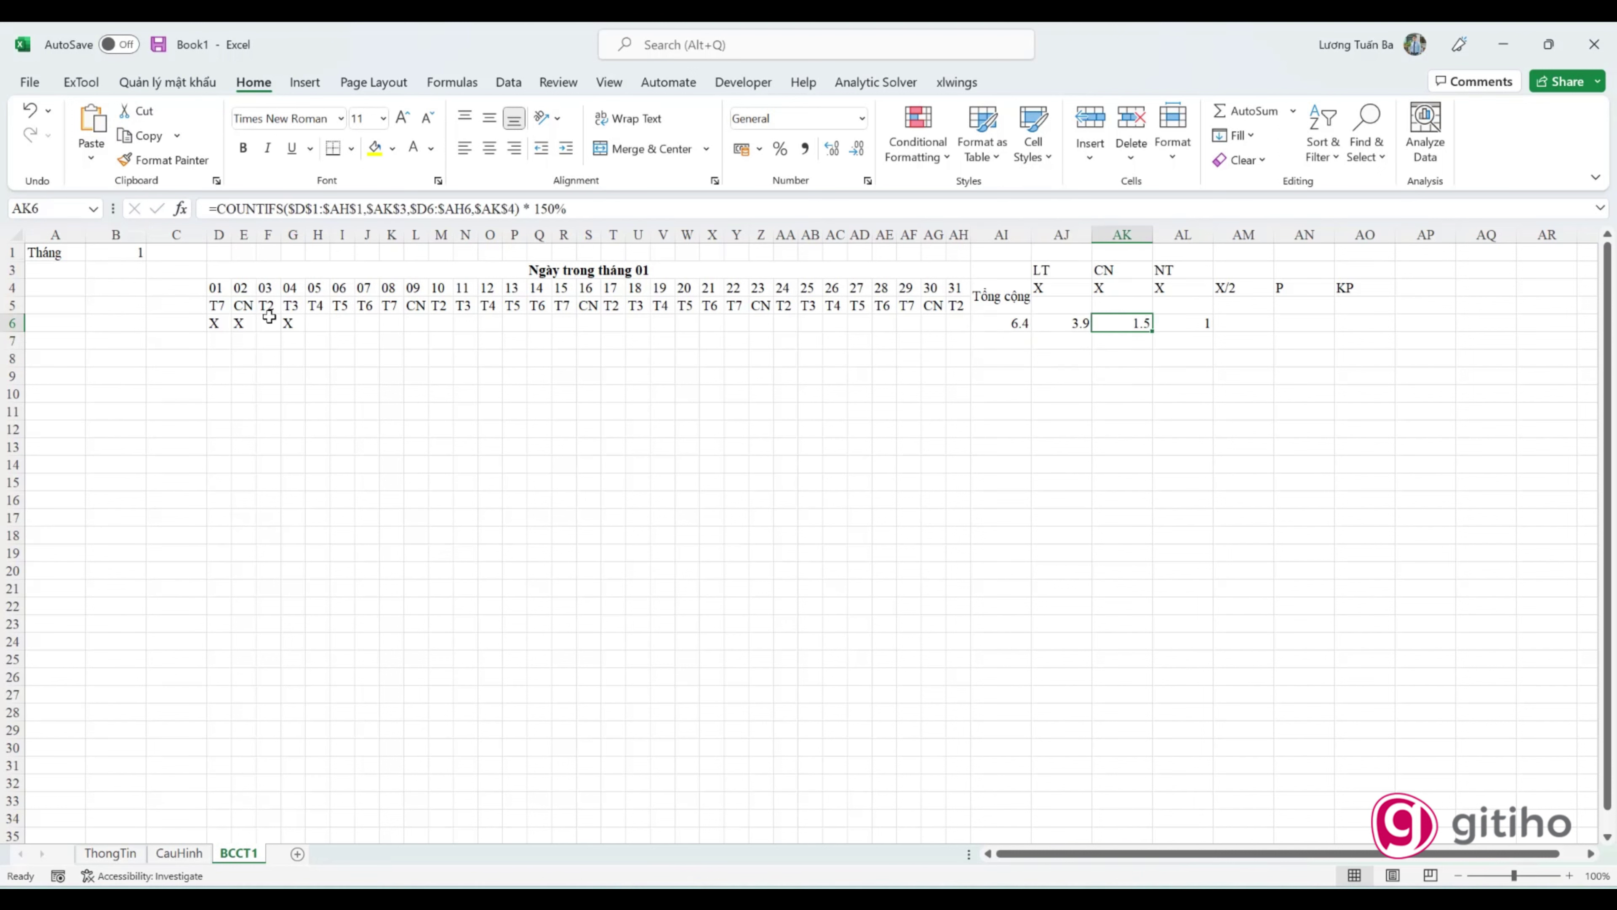
pyautogui.click(271, 255)
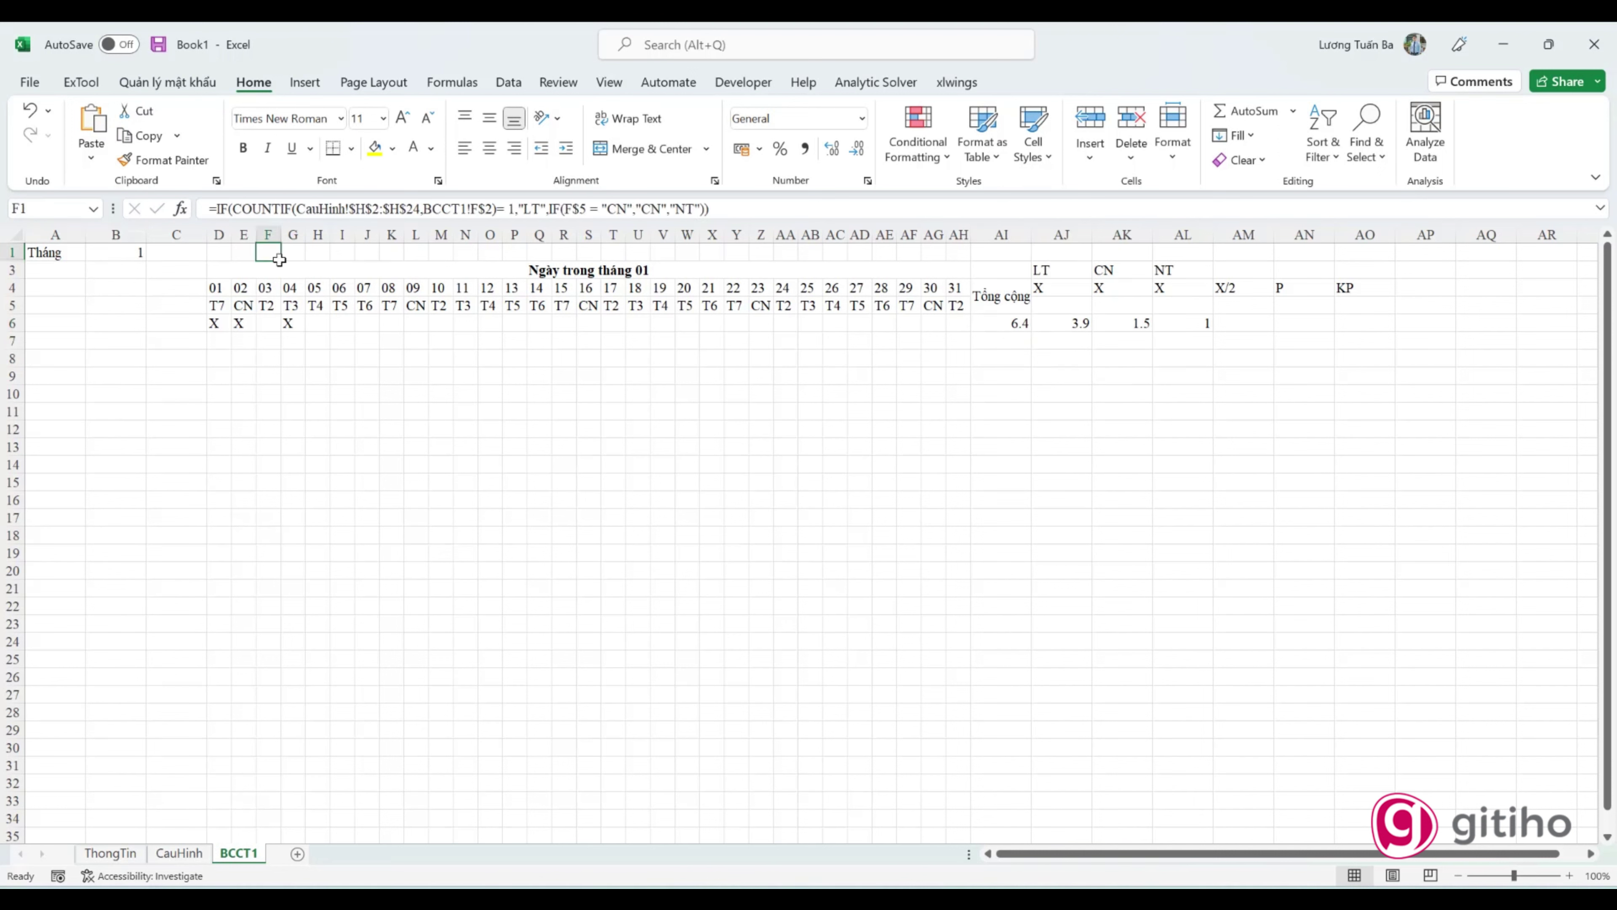
# Step: Mark day 03 with X in F6, raising AJ6 to 7.8 and the total to 10.3
pyautogui.click(268, 325)
pyautogui.write('X')
pyautogui.press('Return')
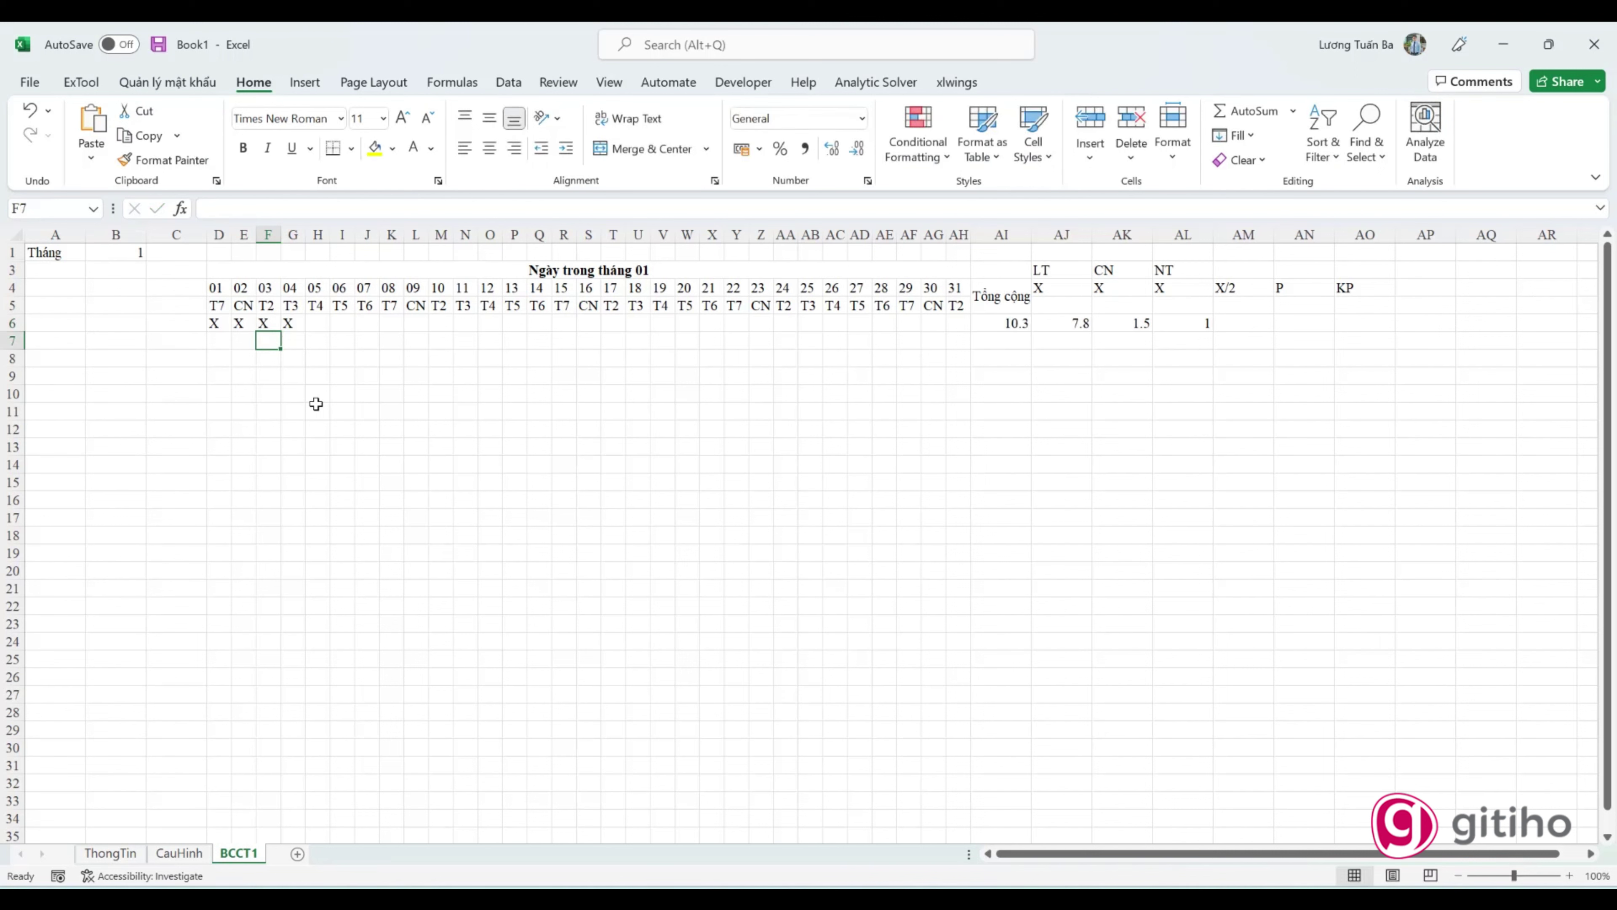
pyautogui.click(1008, 326)
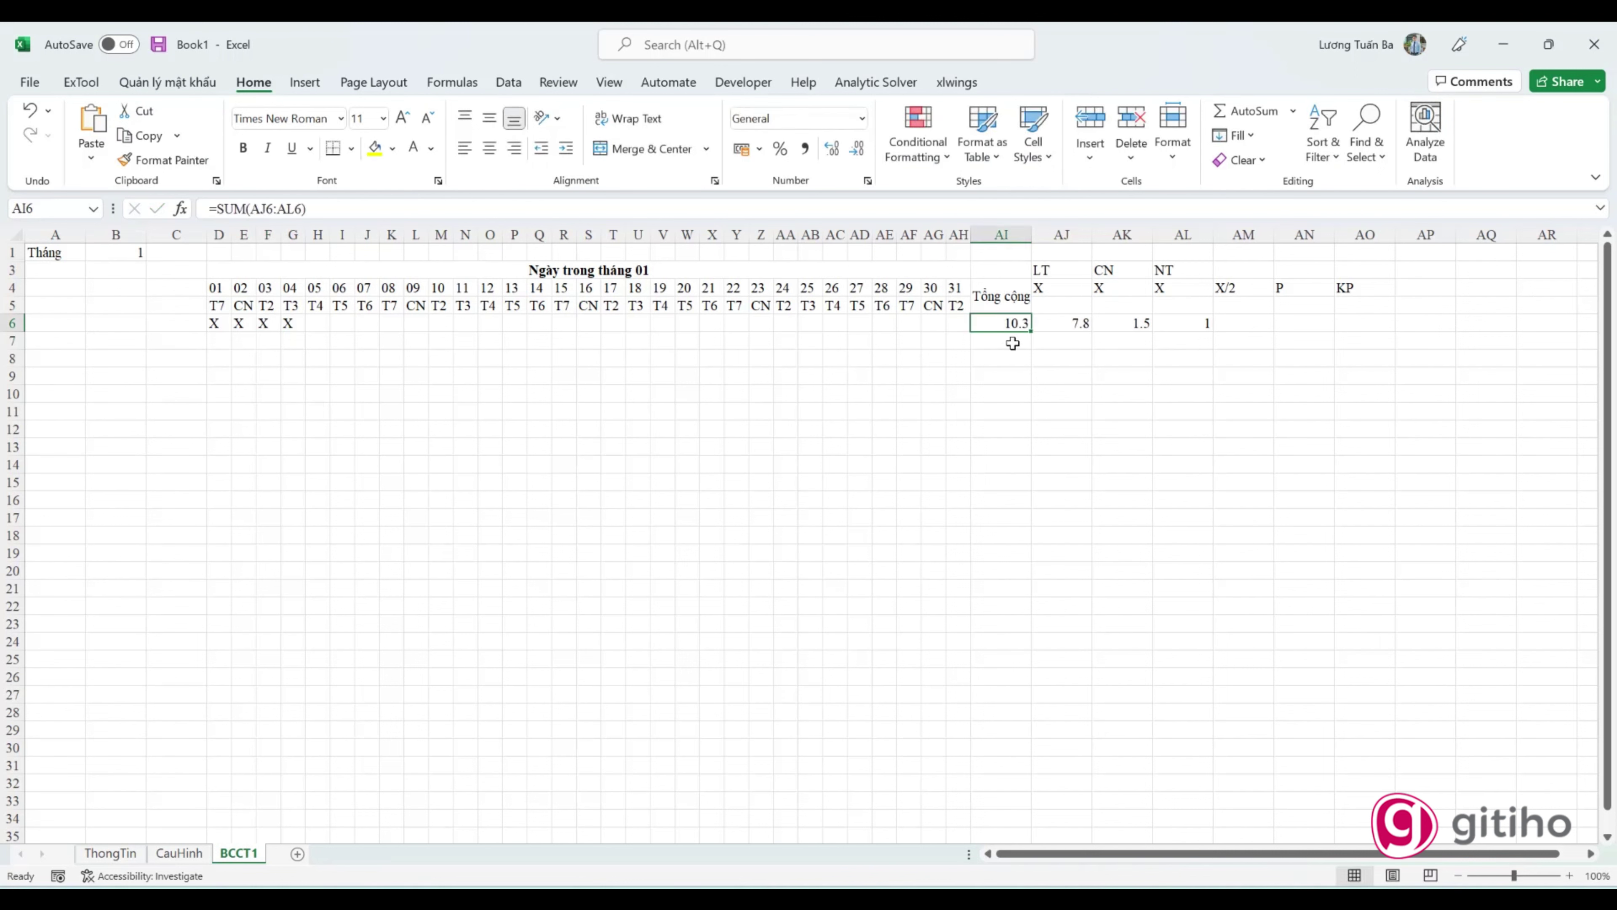
# Step: Merge A4:A5, B4:B5 and C4:C5 into single header cells with Merge & Center
pyautogui.click(1082, 324)
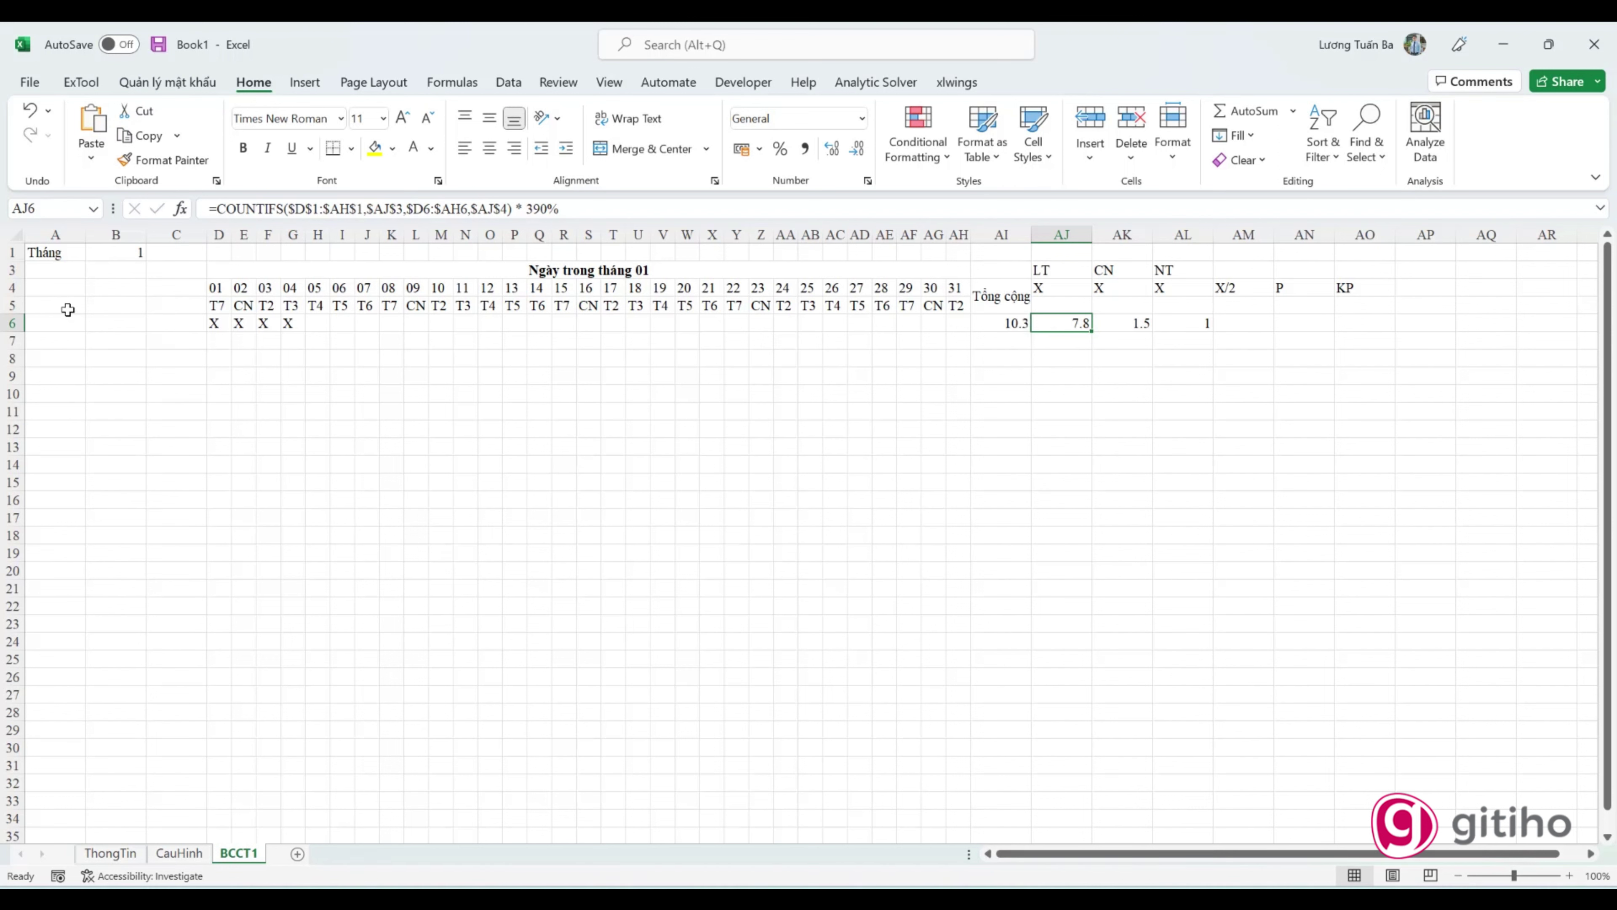
pyautogui.moveTo(51, 288)
pyautogui.mouseDown()
pyautogui.moveTo(51, 307)
pyautogui.moveTo(176, 305)
pyautogui.mouseUp()
pyautogui.click(631, 158)
pyautogui.click(616, 151)
pyautogui.click(631, 149)
pyautogui.click(55, 306)
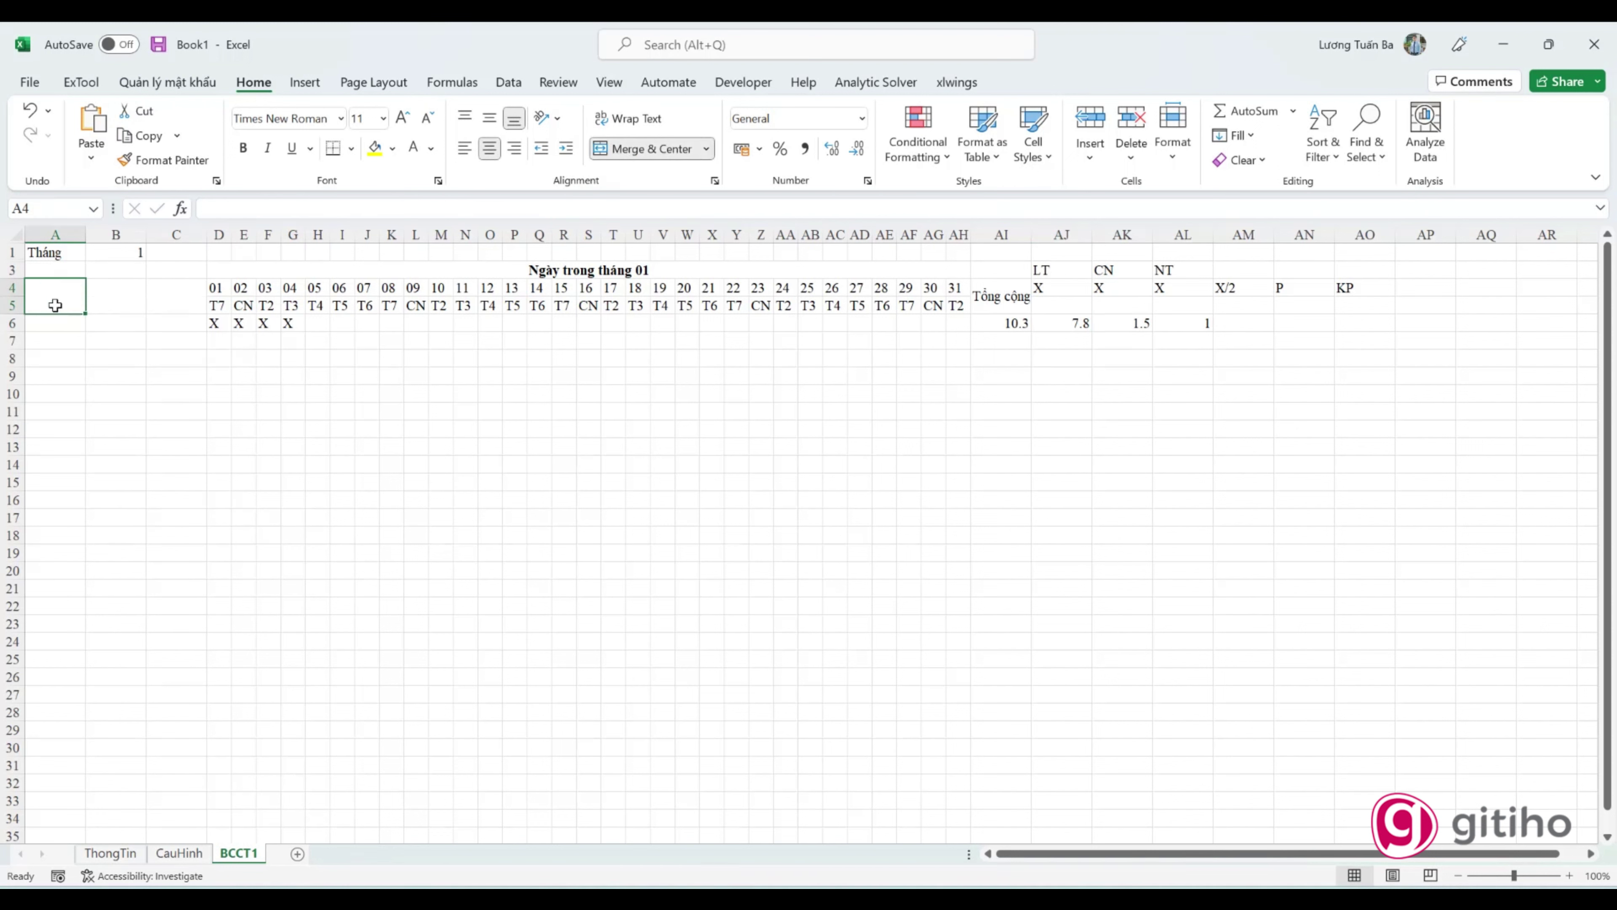
# Step: Enter headers 'Mã nhân viên', 'Tên Nhân viên' and 'Chức vụ' in A4:C4, widening columns A and B
pyautogui.write('Mã nhân vien')
pyautogui.press('Tab')
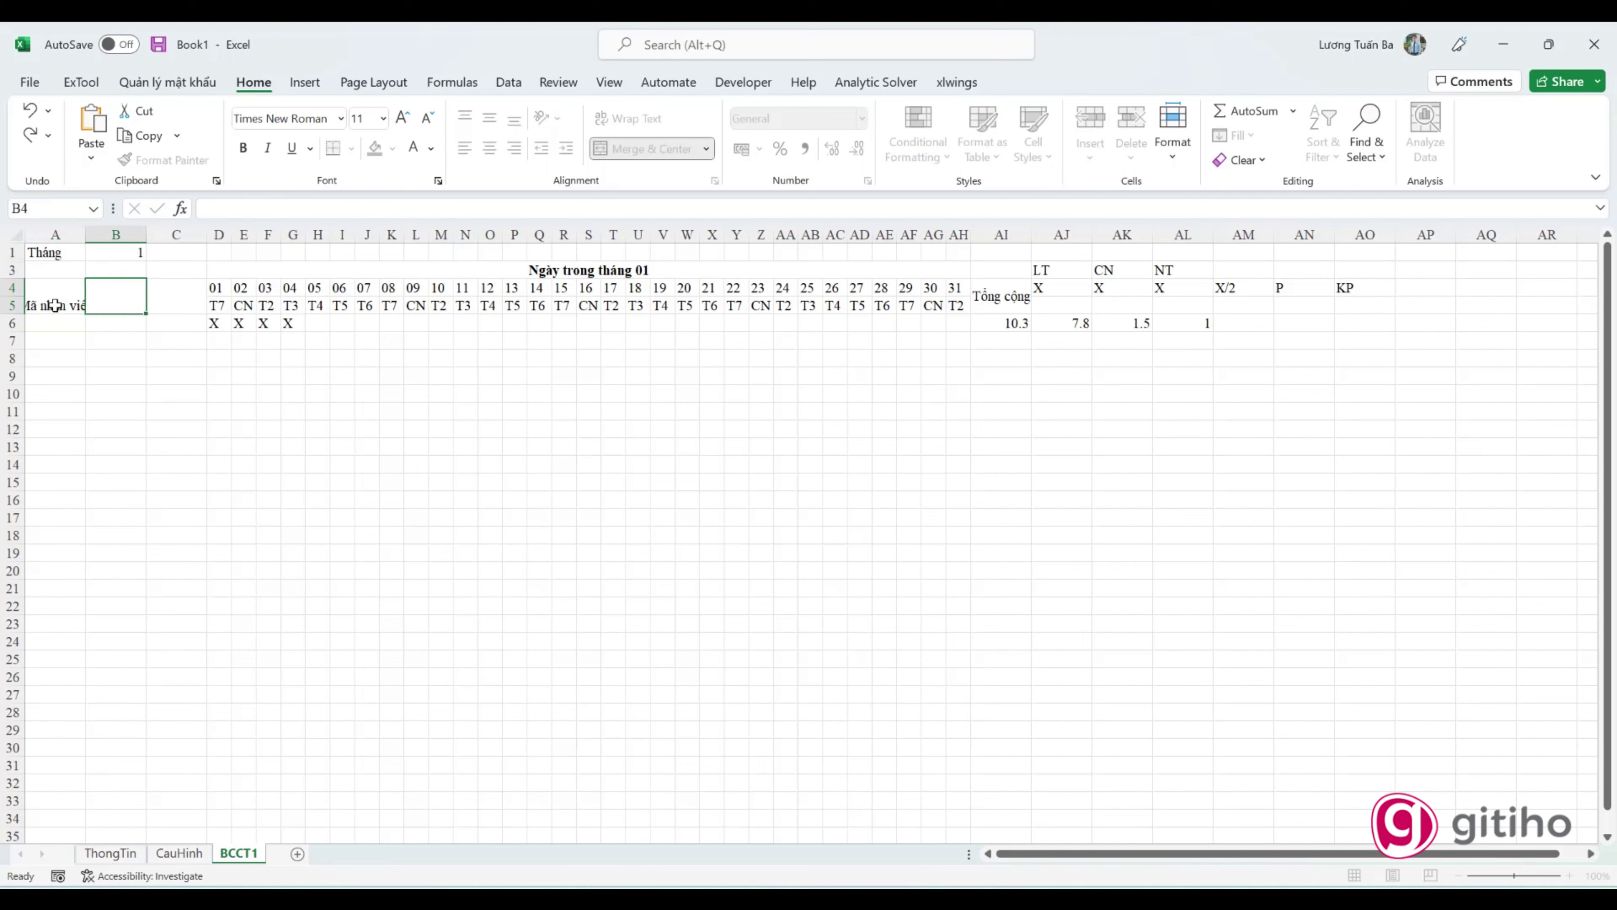
pyautogui.write('Tên Nhân viên')
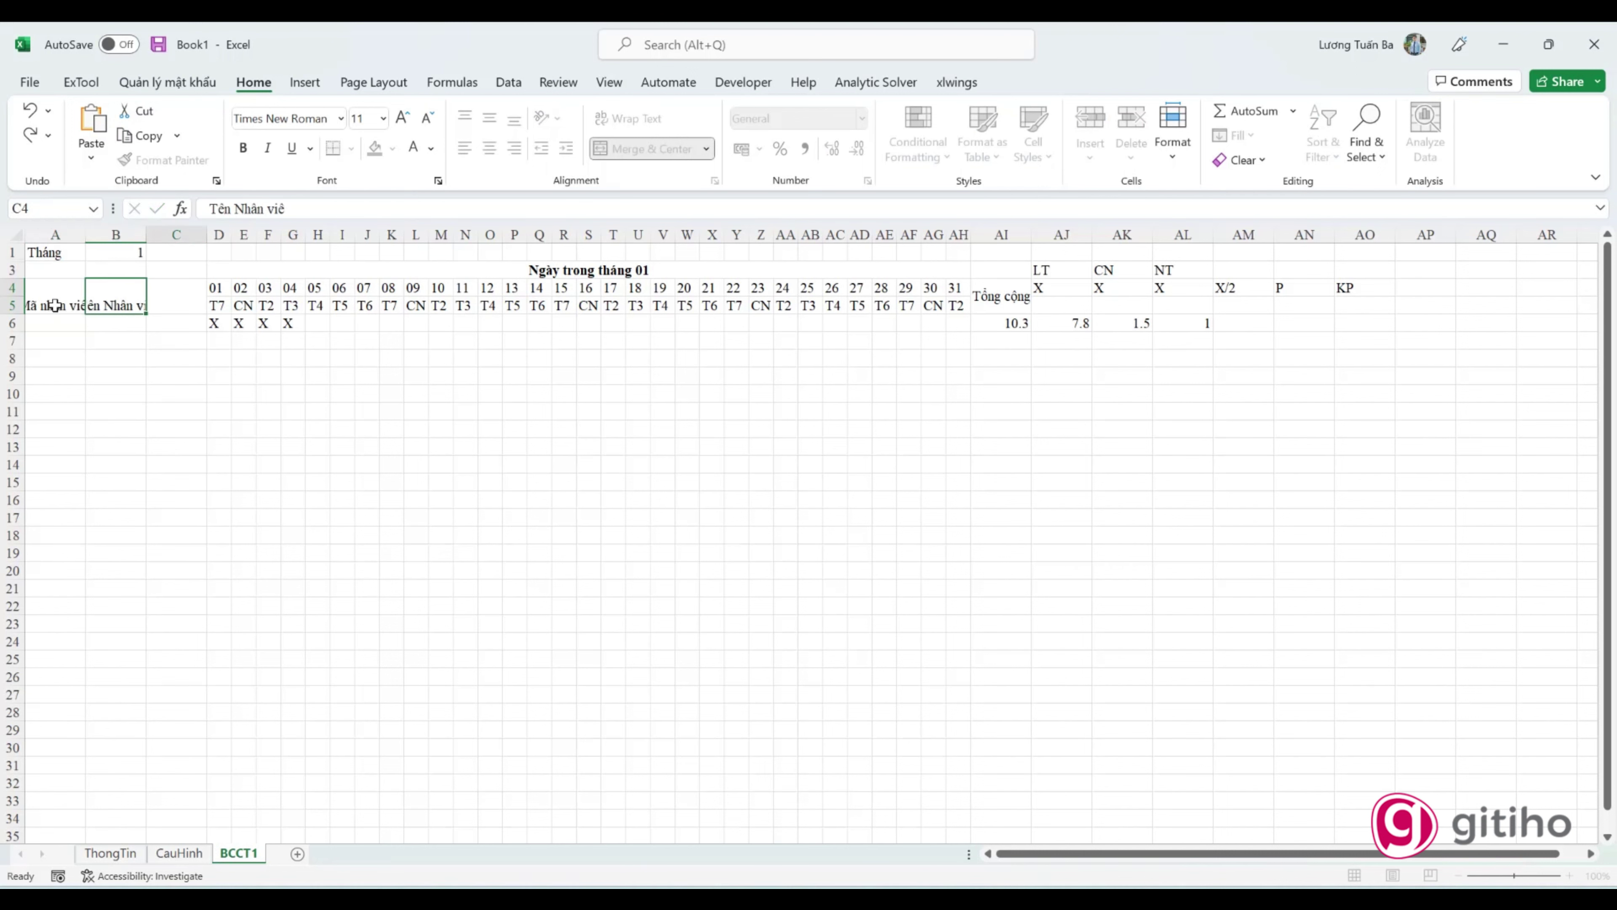
pyautogui.press('Tab')
pyautogui.write('Chức vụ')
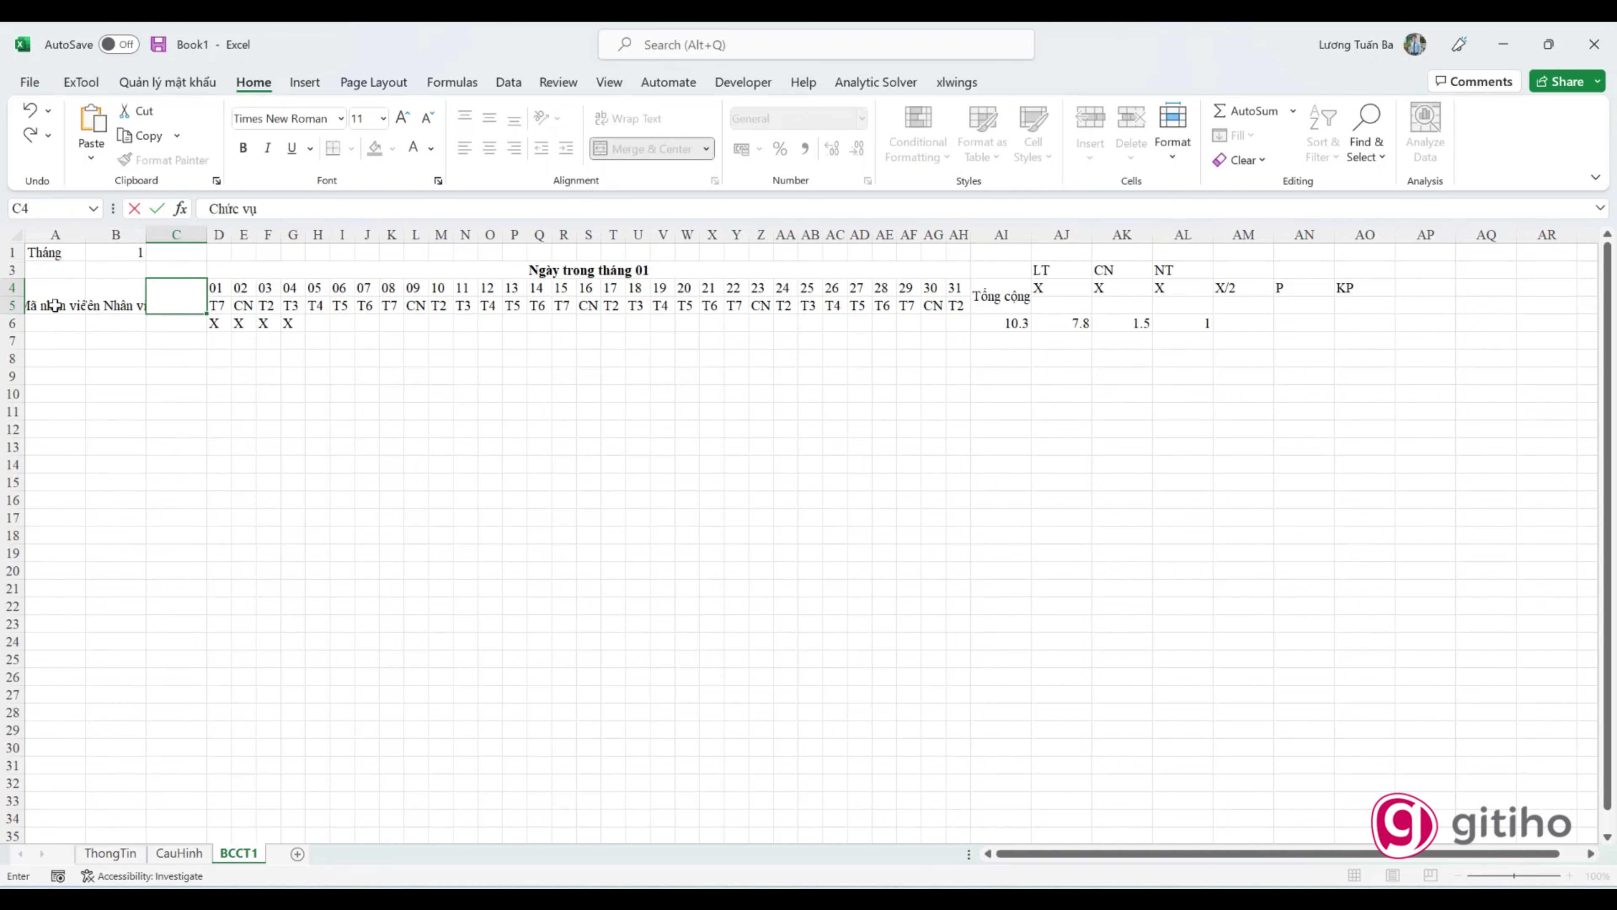
pyautogui.press('Return')
pyautogui.moveTo(146, 234); pyautogui.dragTo(167, 234)
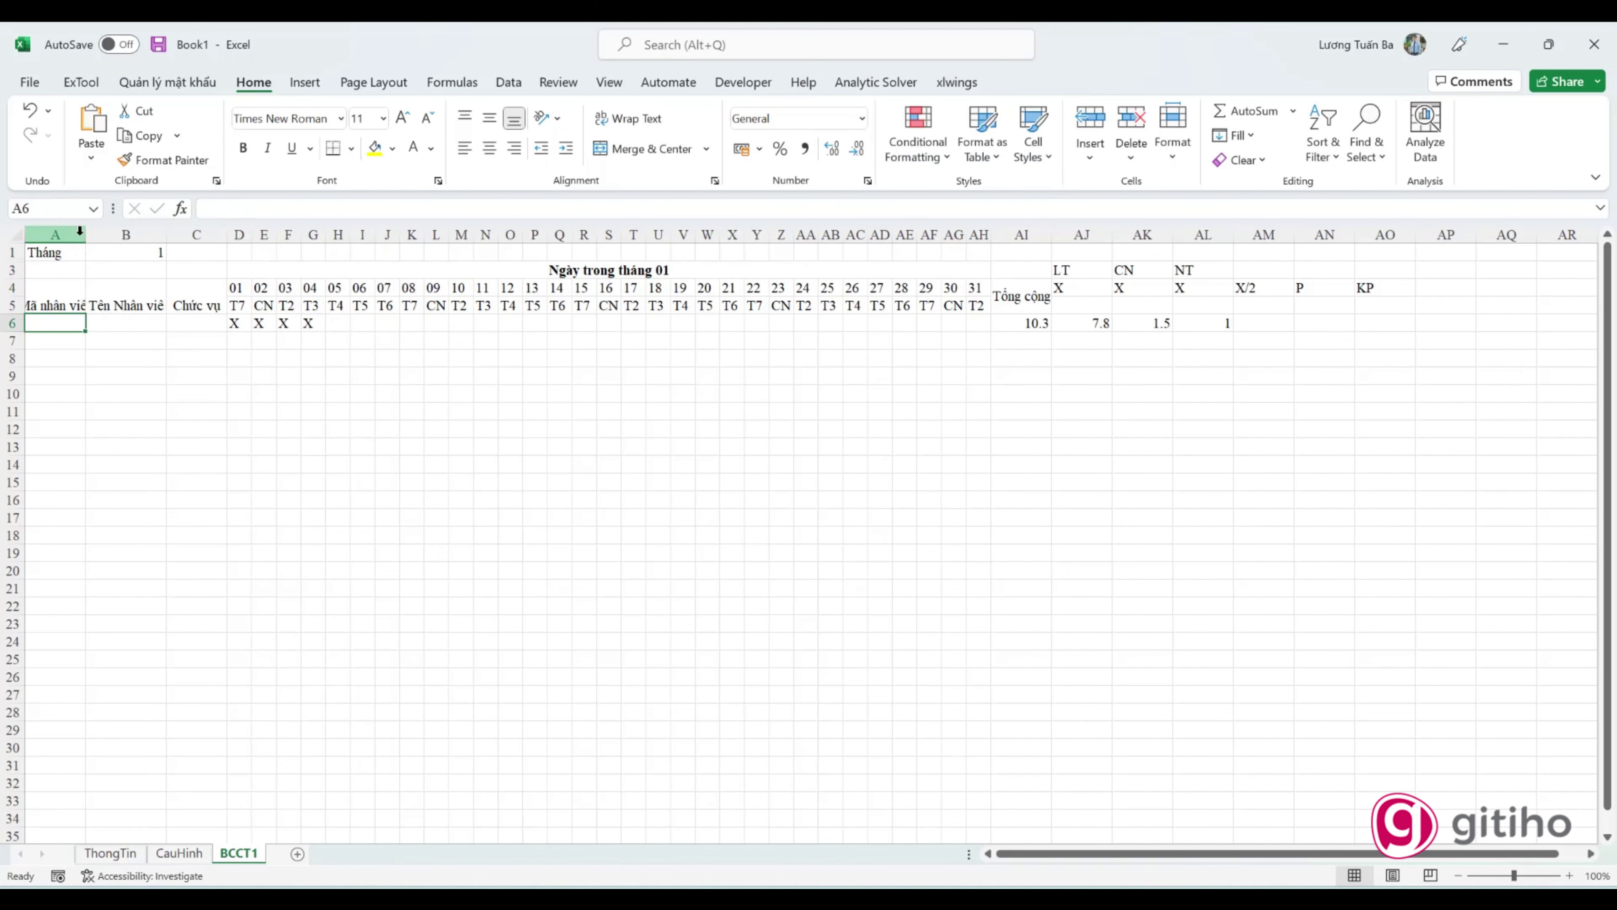
pyautogui.doubleClick(85, 234)
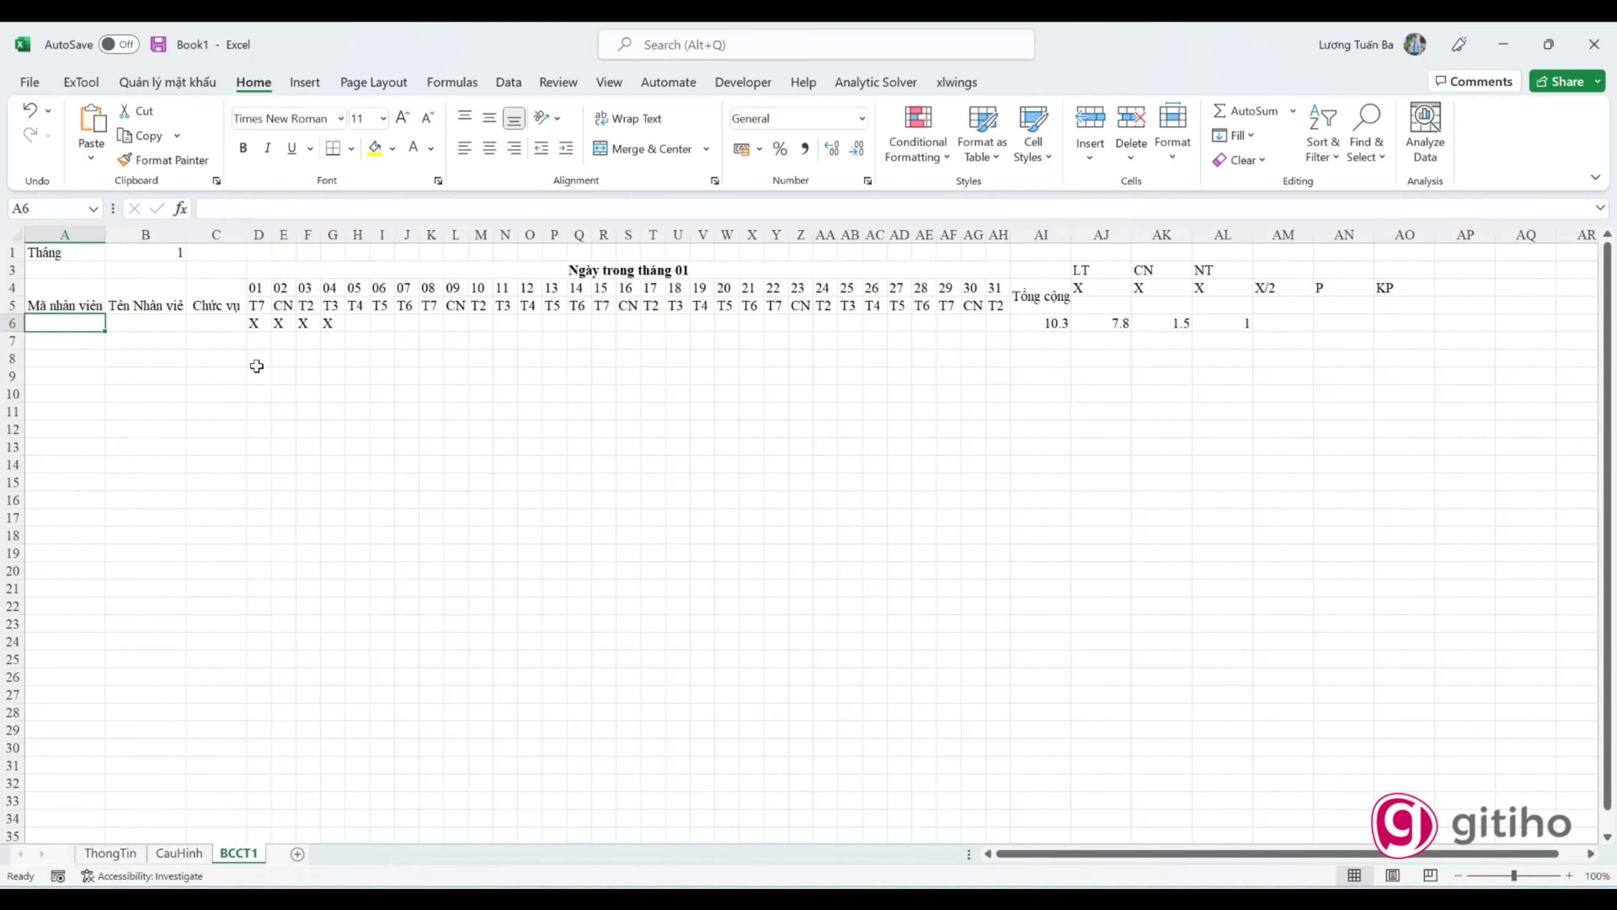
# Step: Enter NV01, 'Nhân viên a' and 'nv' in A6:C6
pyautogui.write('NV01')
pyautogui.press('Tab')
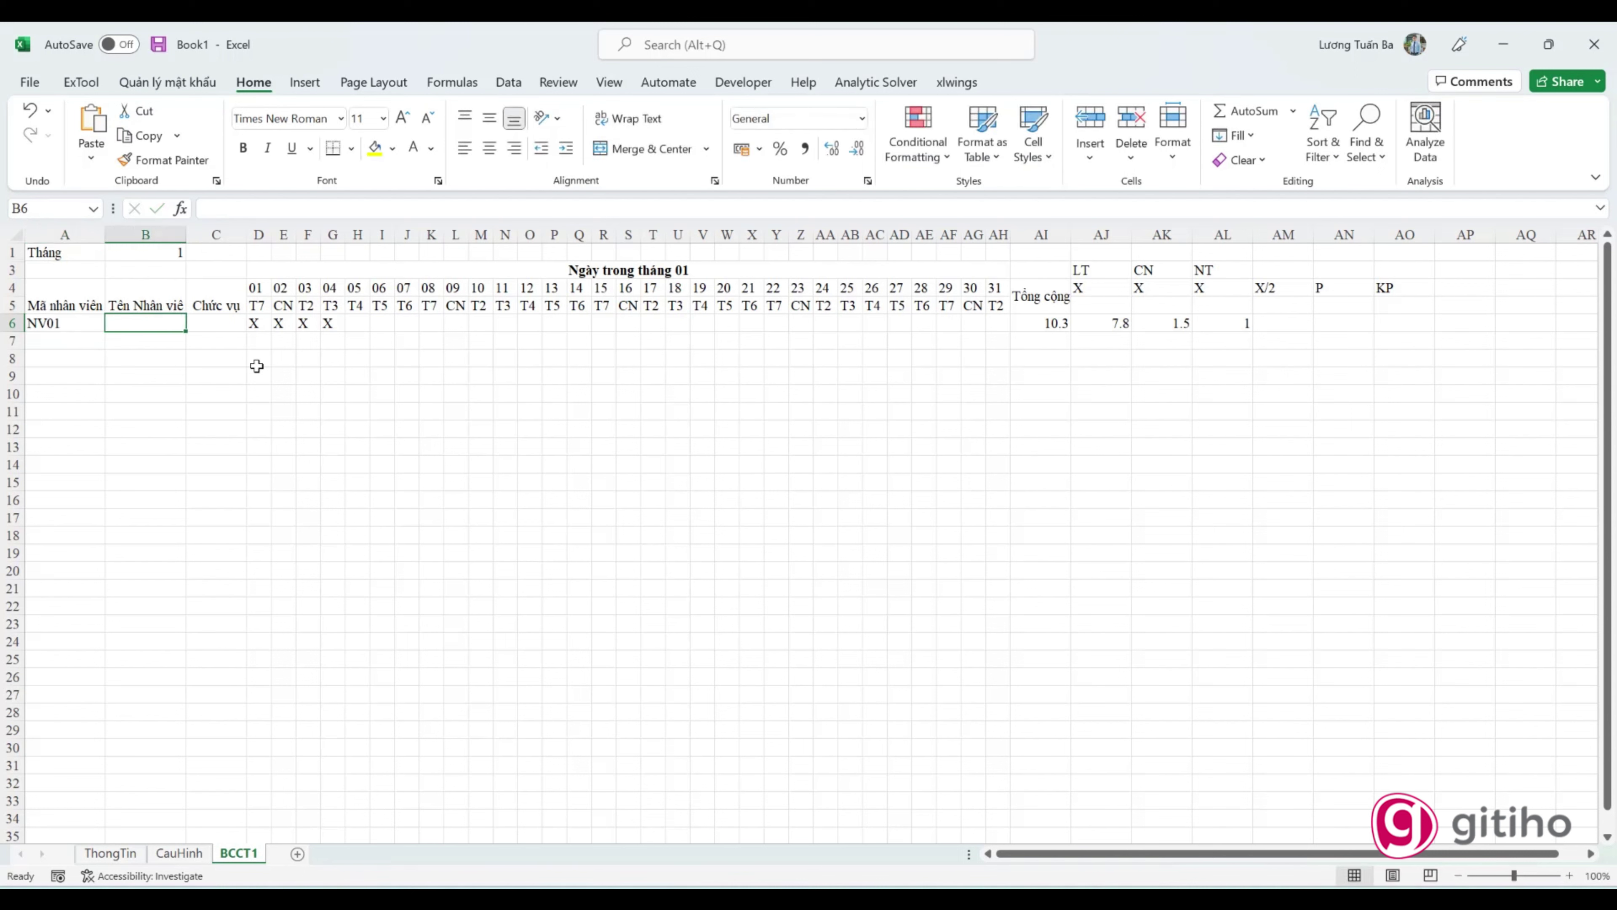
pyautogui.write('Nhânv')
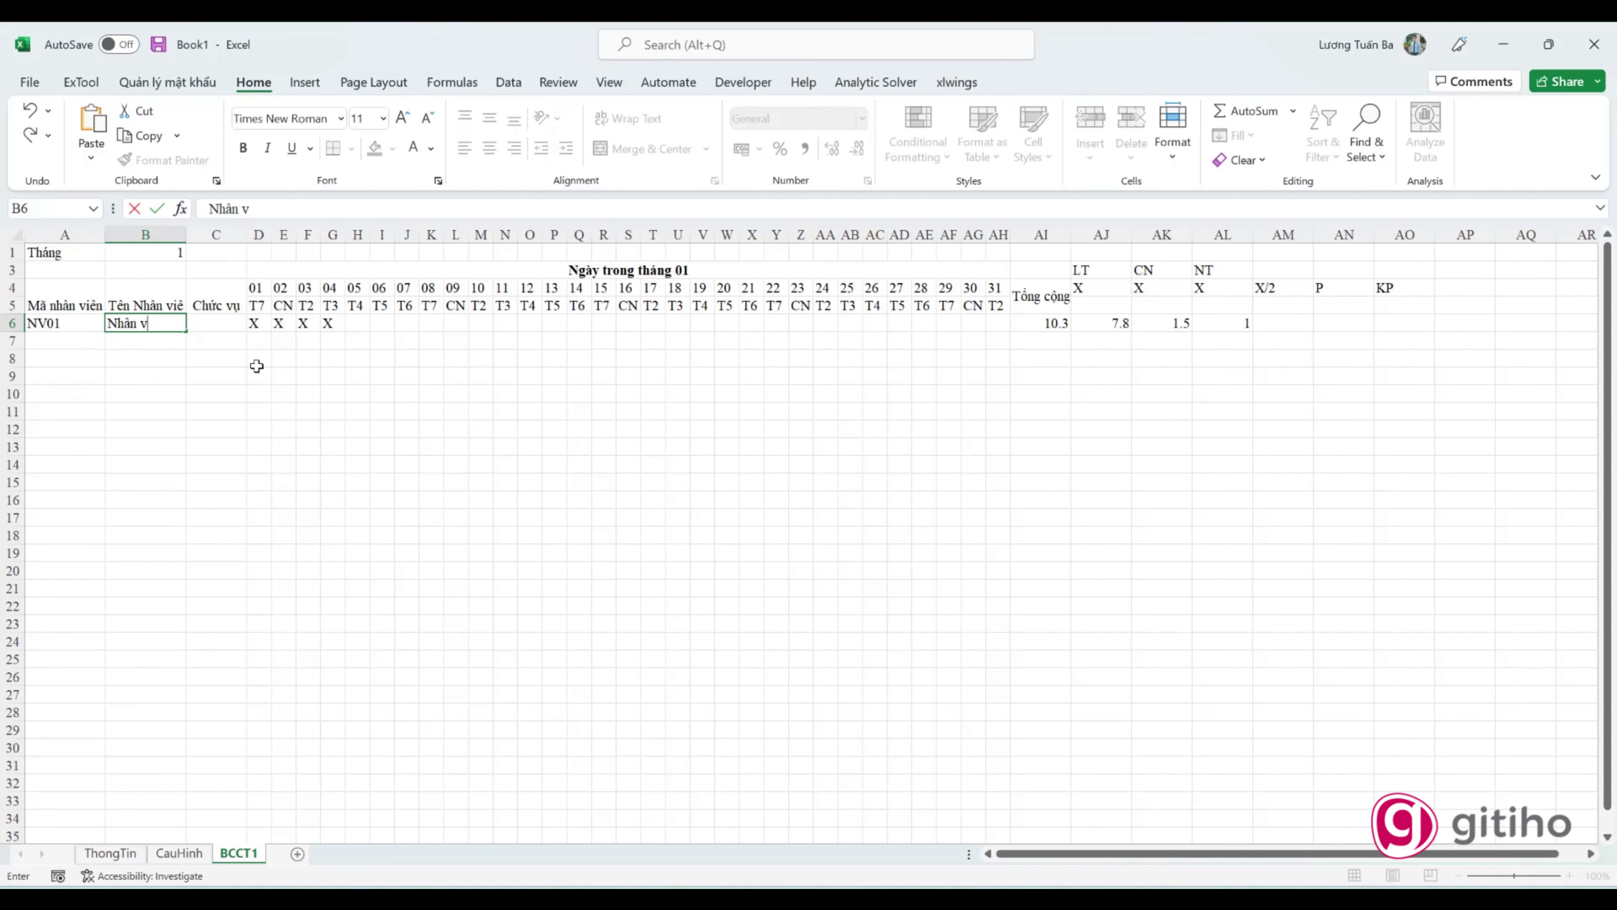
pyautogui.press('Tab')
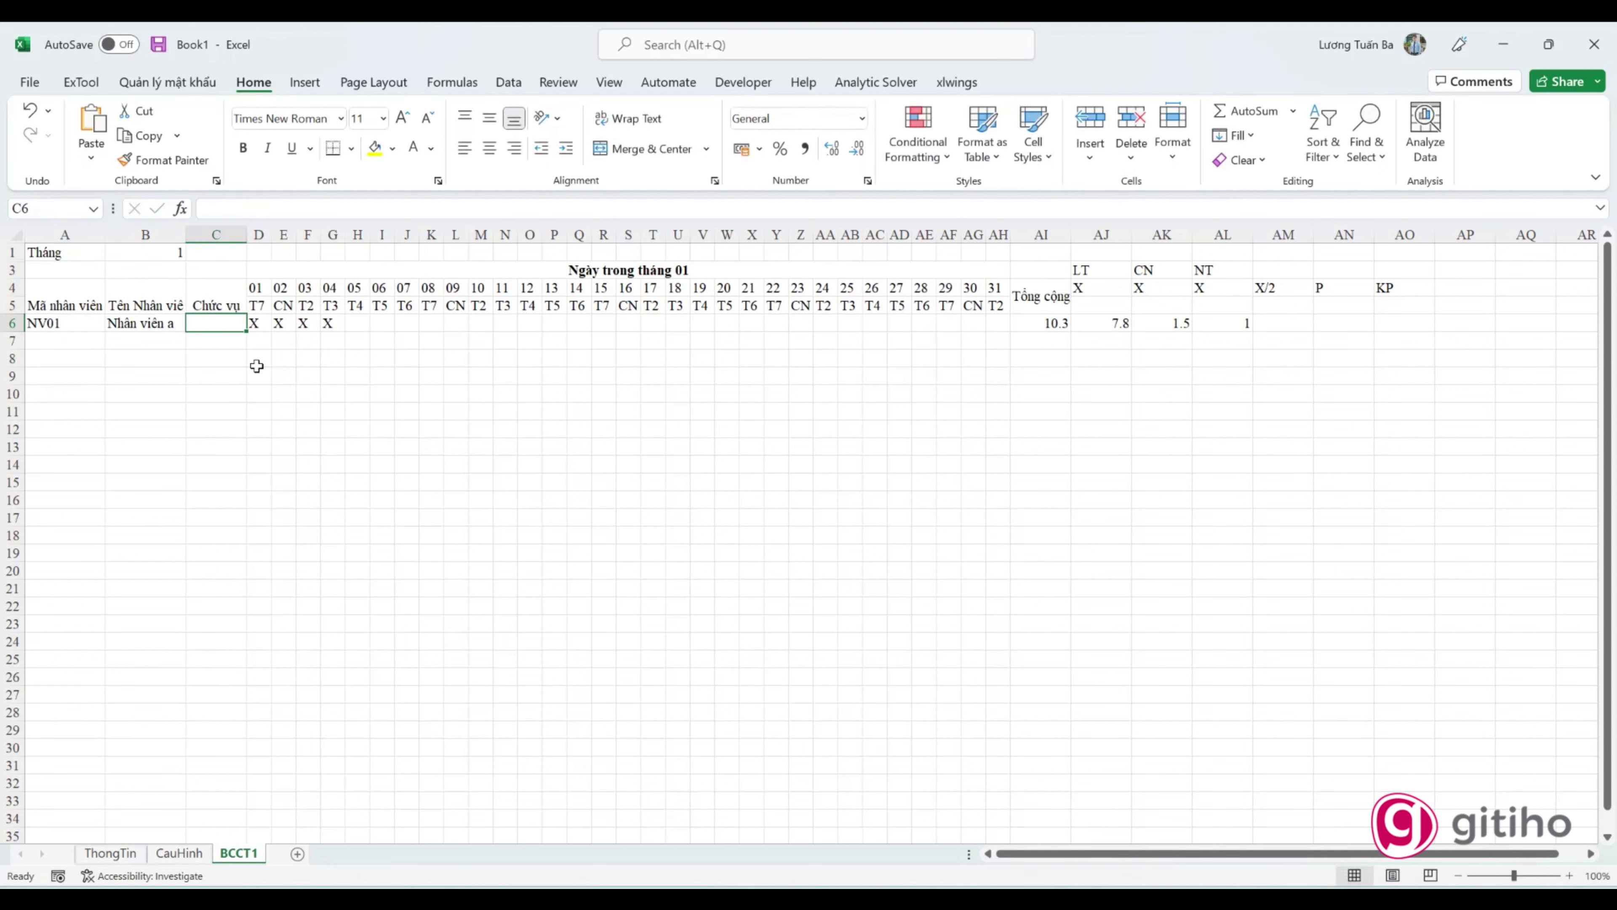
pyautogui.write('nv')
pyautogui.press('Return')
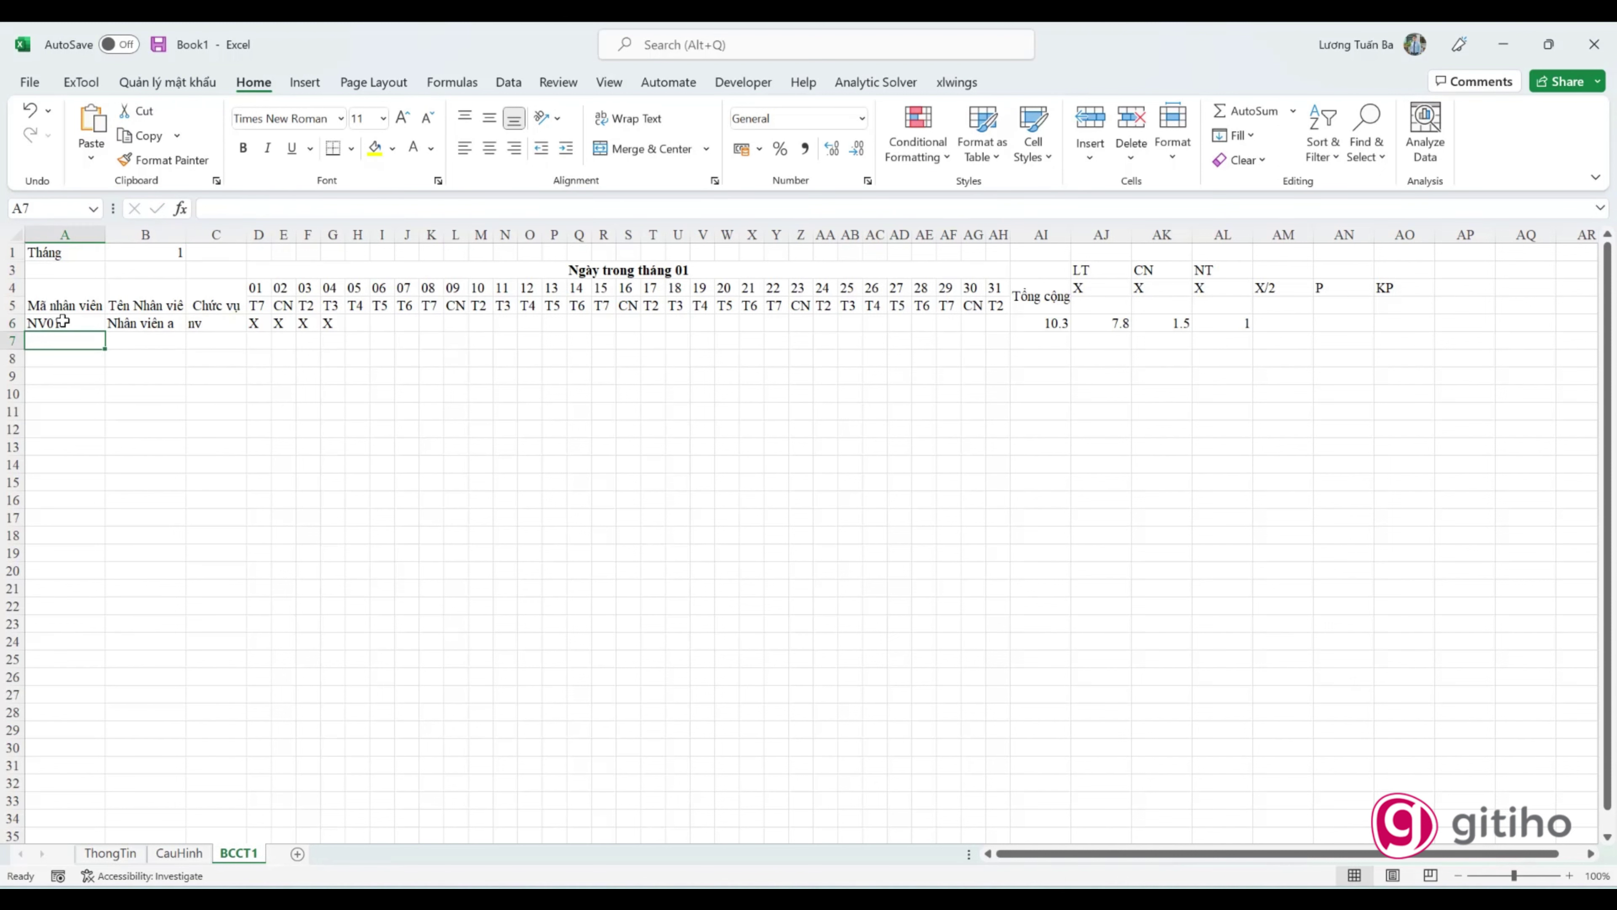
# Step: Fill codes NV02–NV04, the name and the position down through row 9
pyautogui.click(101, 325)
pyautogui.moveTo(101, 330); pyautogui.dragTo(104, 381)
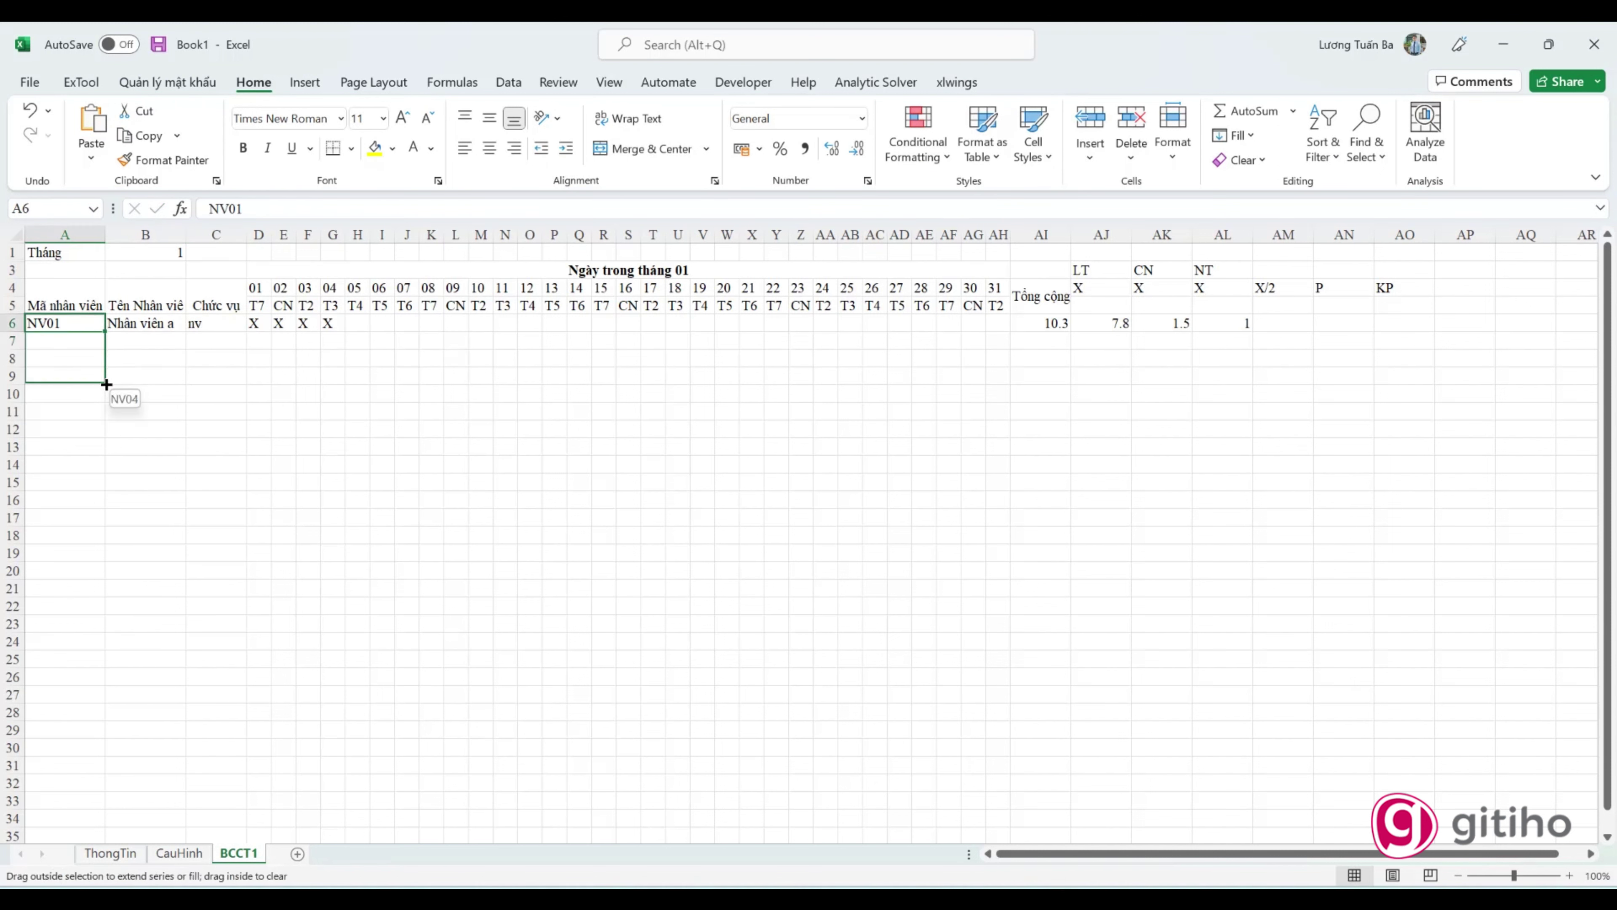
pyautogui.click(179, 326)
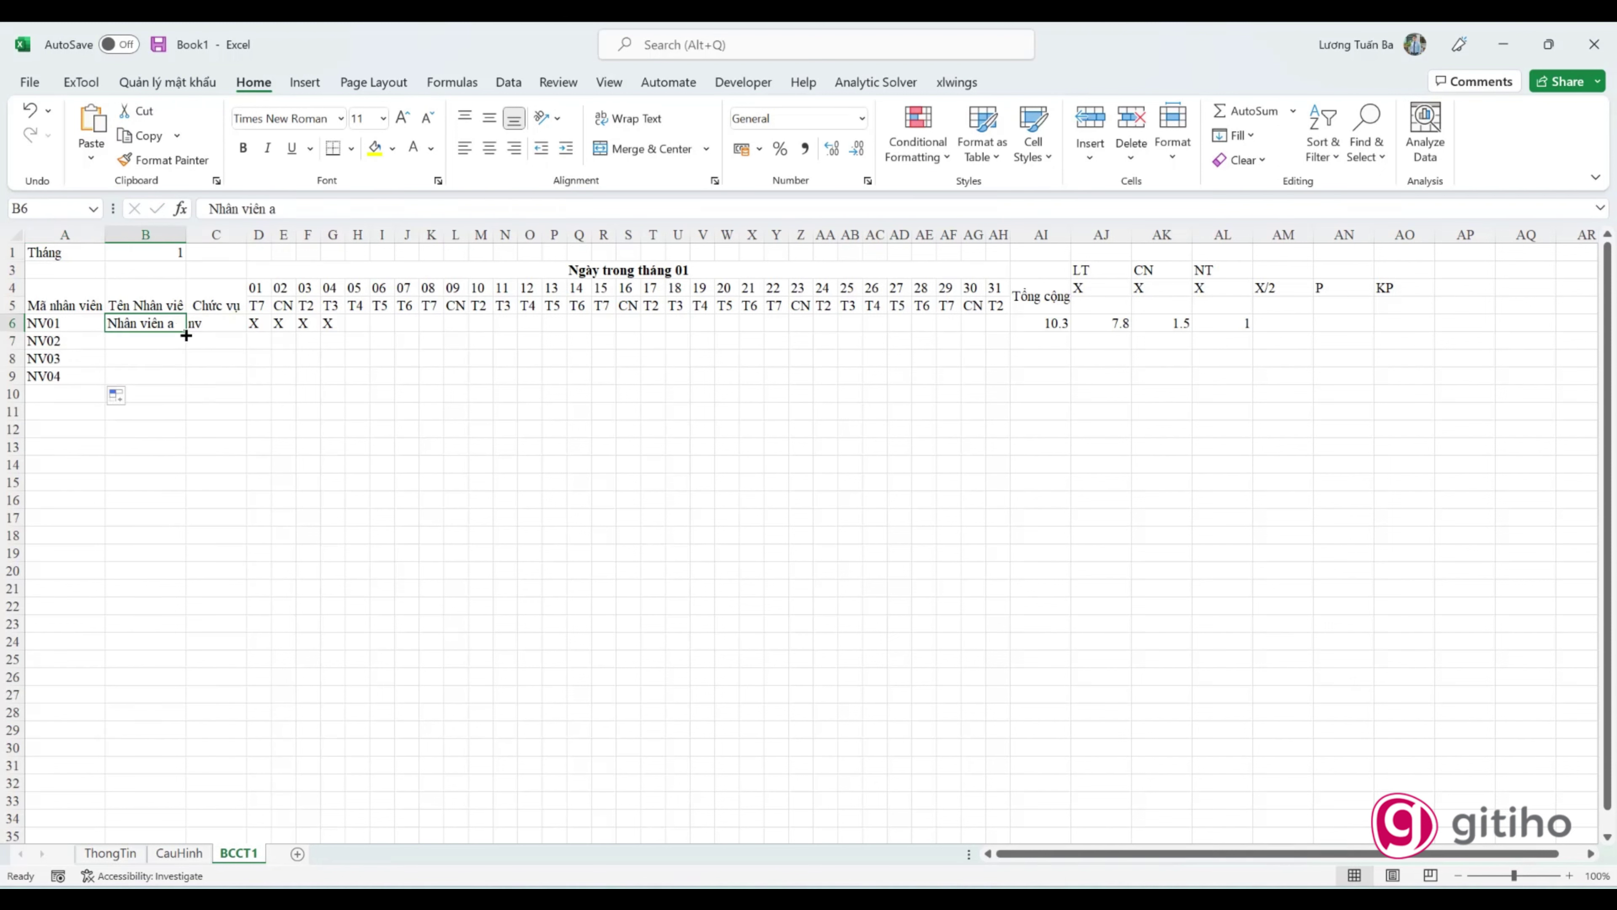
pyautogui.moveTo(186, 336); pyautogui.dragTo(186, 383)
pyautogui.click(216, 323)
pyautogui.moveTo(247, 332)
pyautogui.mouseDown()
pyautogui.moveTo(213, 394)
pyautogui.moveTo(255, 377)
pyautogui.mouseUp()
pyautogui.click(258, 340)
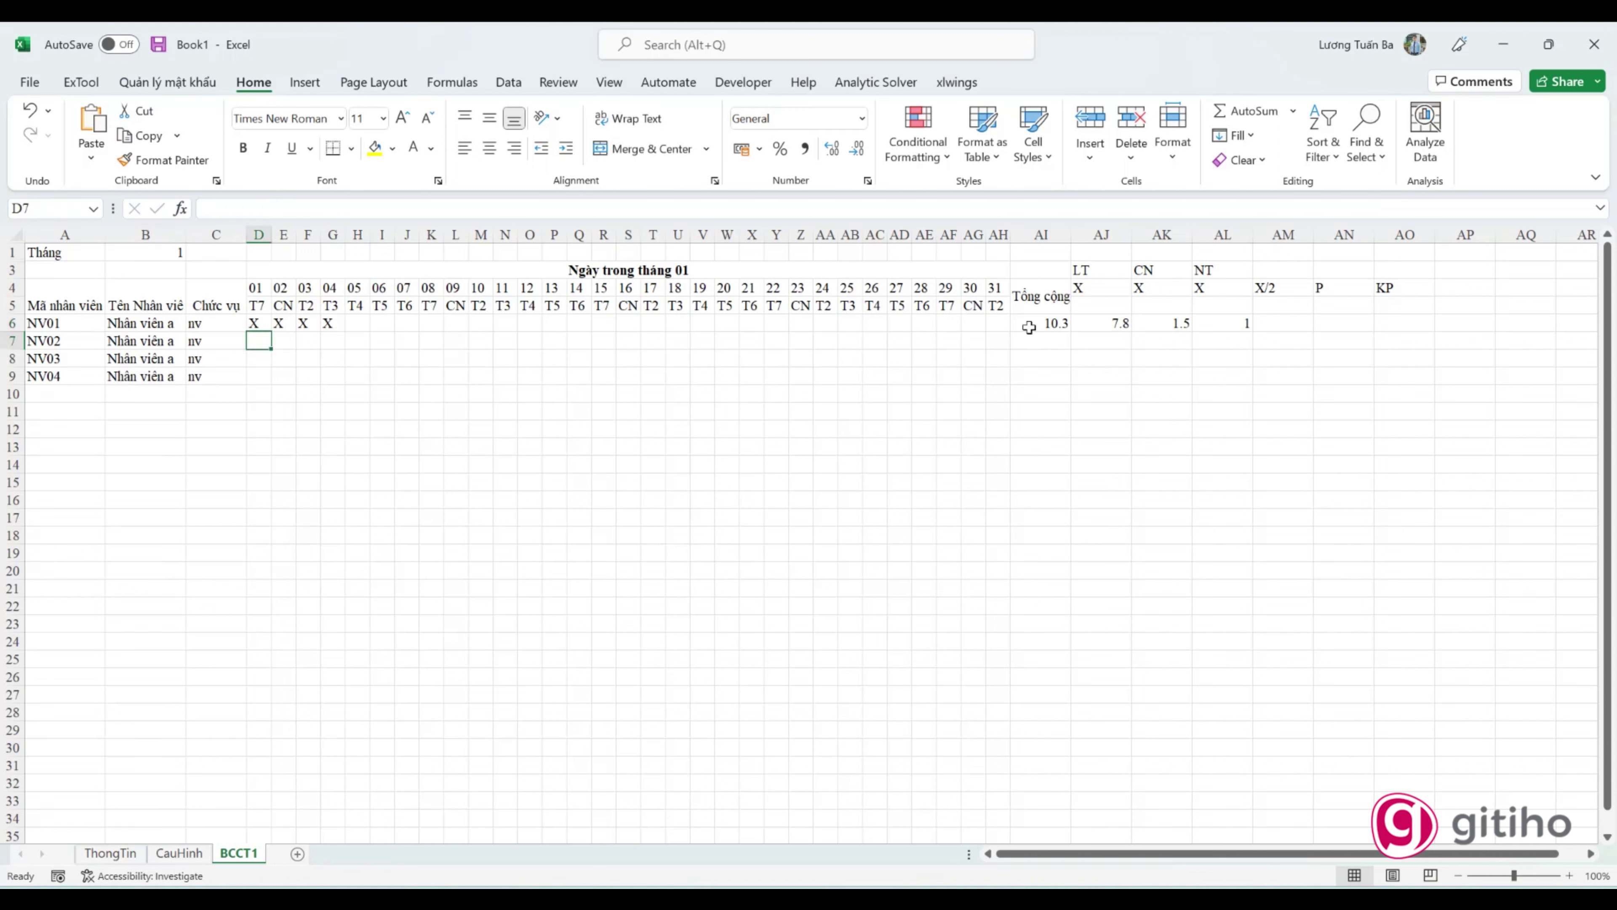
pyautogui.moveTo(1029, 327); pyautogui.dragTo(1242, 402)
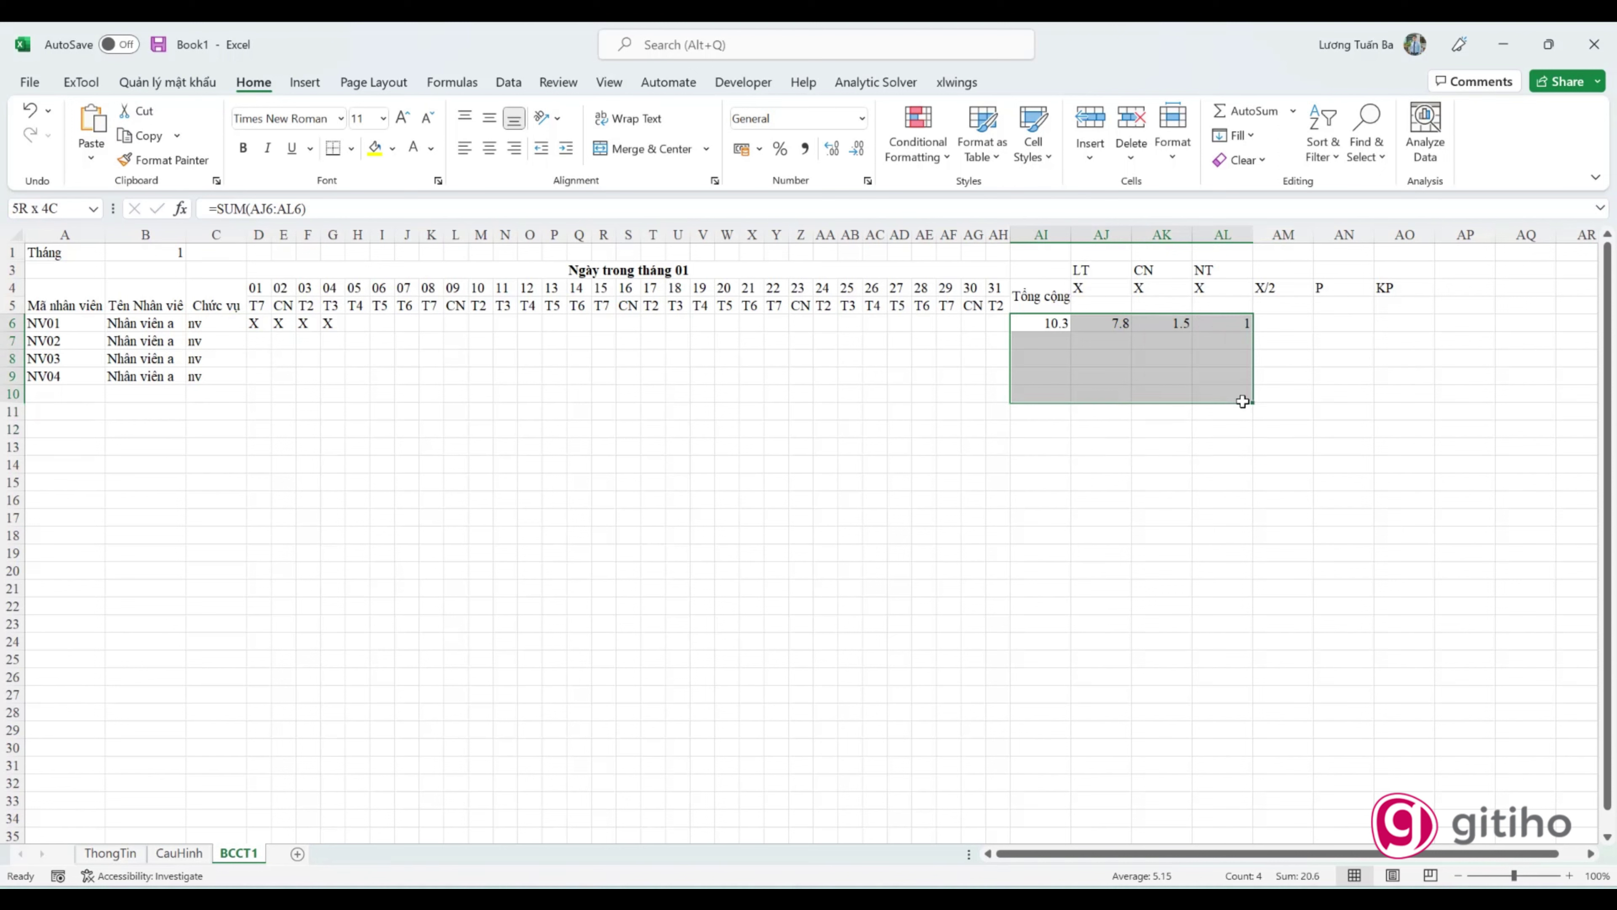
# Step: Copy the AI6:AL6 total formulas down to row 10 and mark NV02's day 02 with x
pyautogui.hotkey('ctrl', 'd')
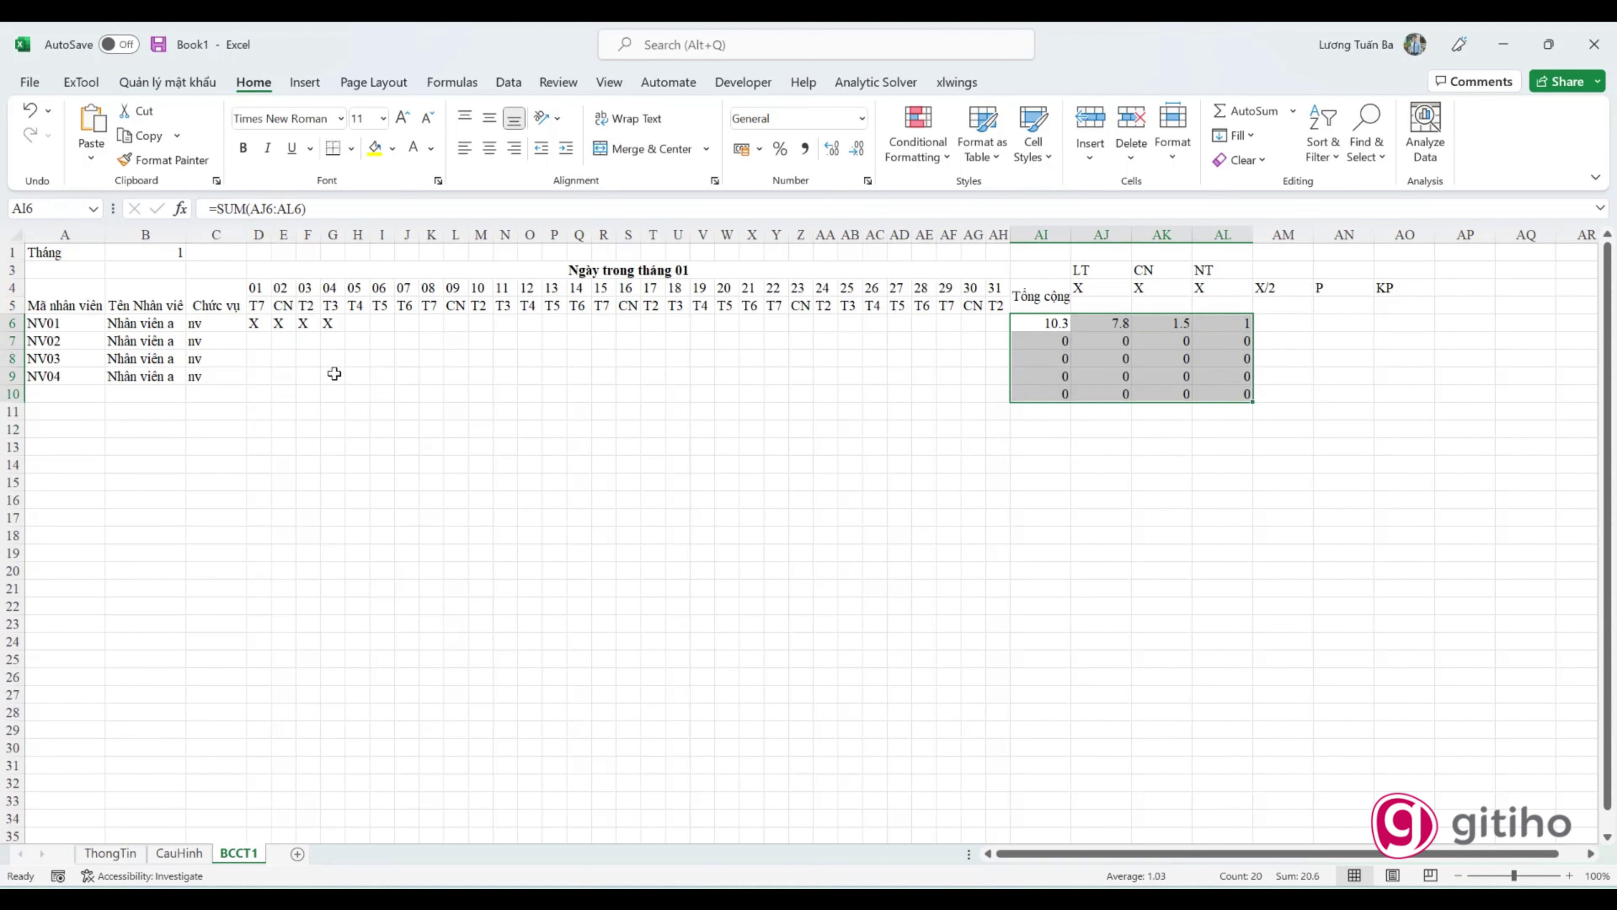
pyautogui.click(271, 341)
pyautogui.write('x')
pyautogui.press('Return')
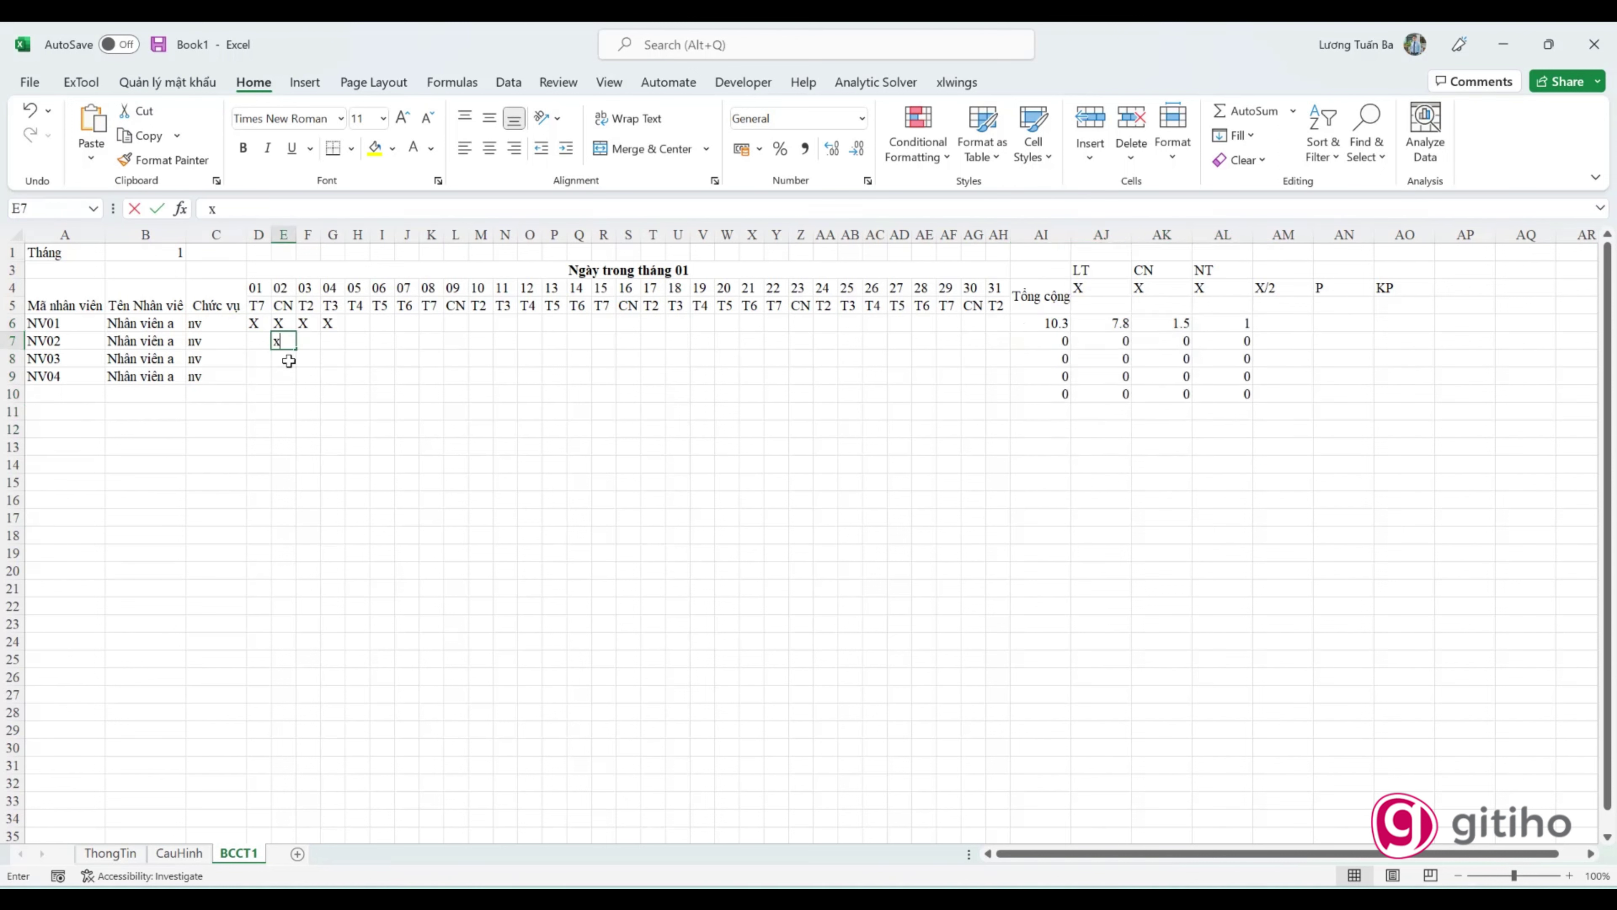
pyautogui.click(1044, 342)
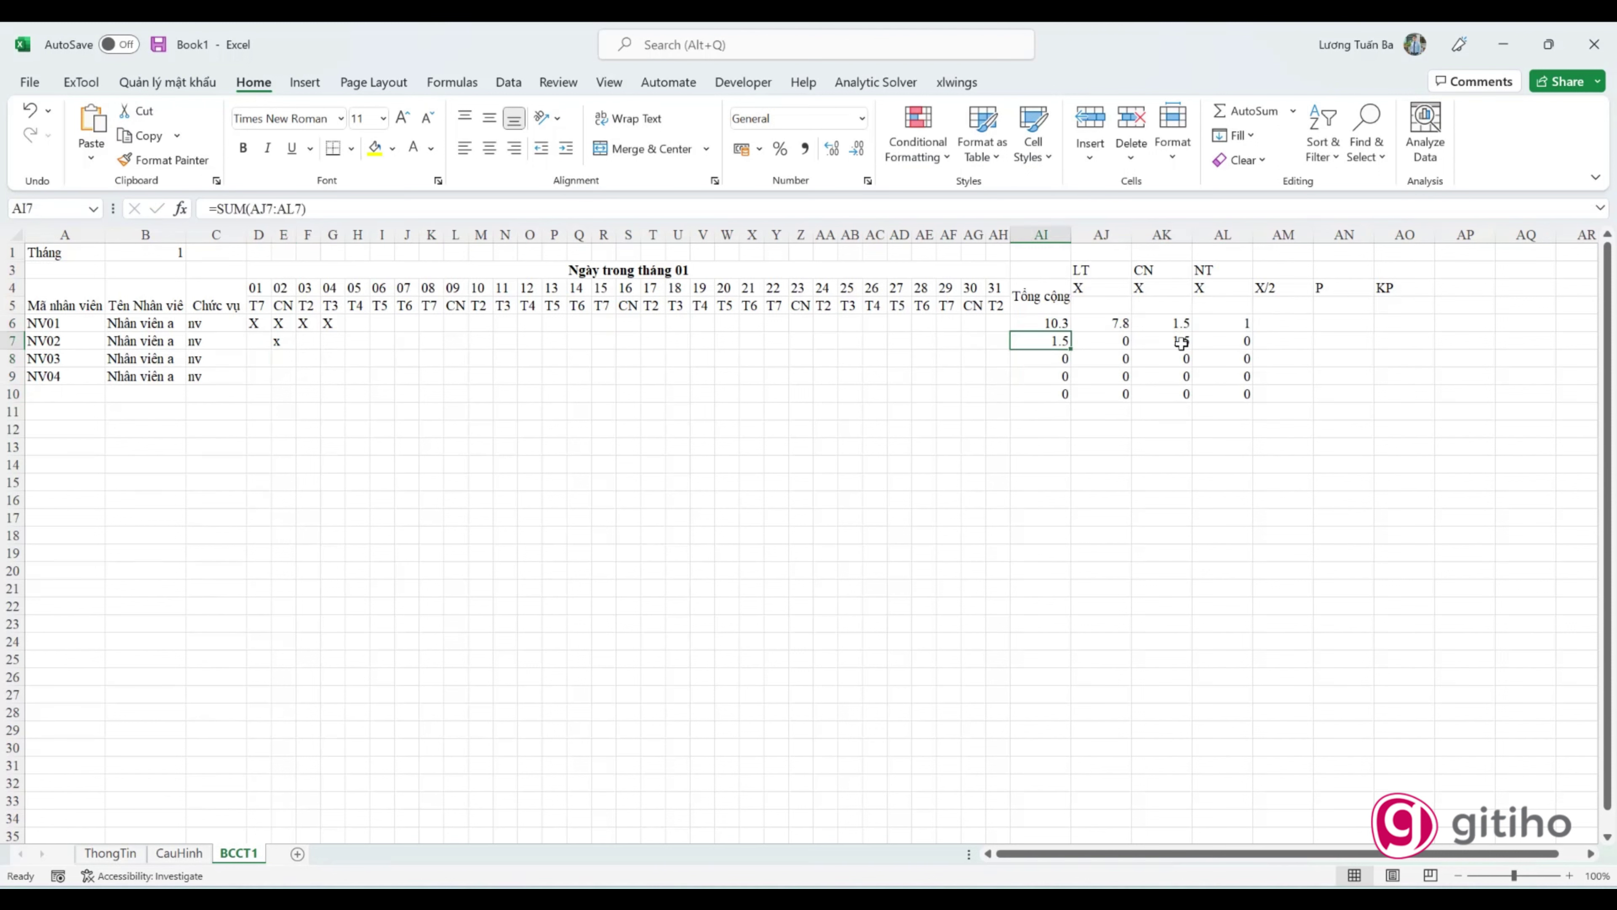
pyautogui.click(1172, 342)
# Step: Mark NV02's day 08 in K7 with X
pyautogui.click(453, 344)
pyautogui.doubleClick(425, 343)
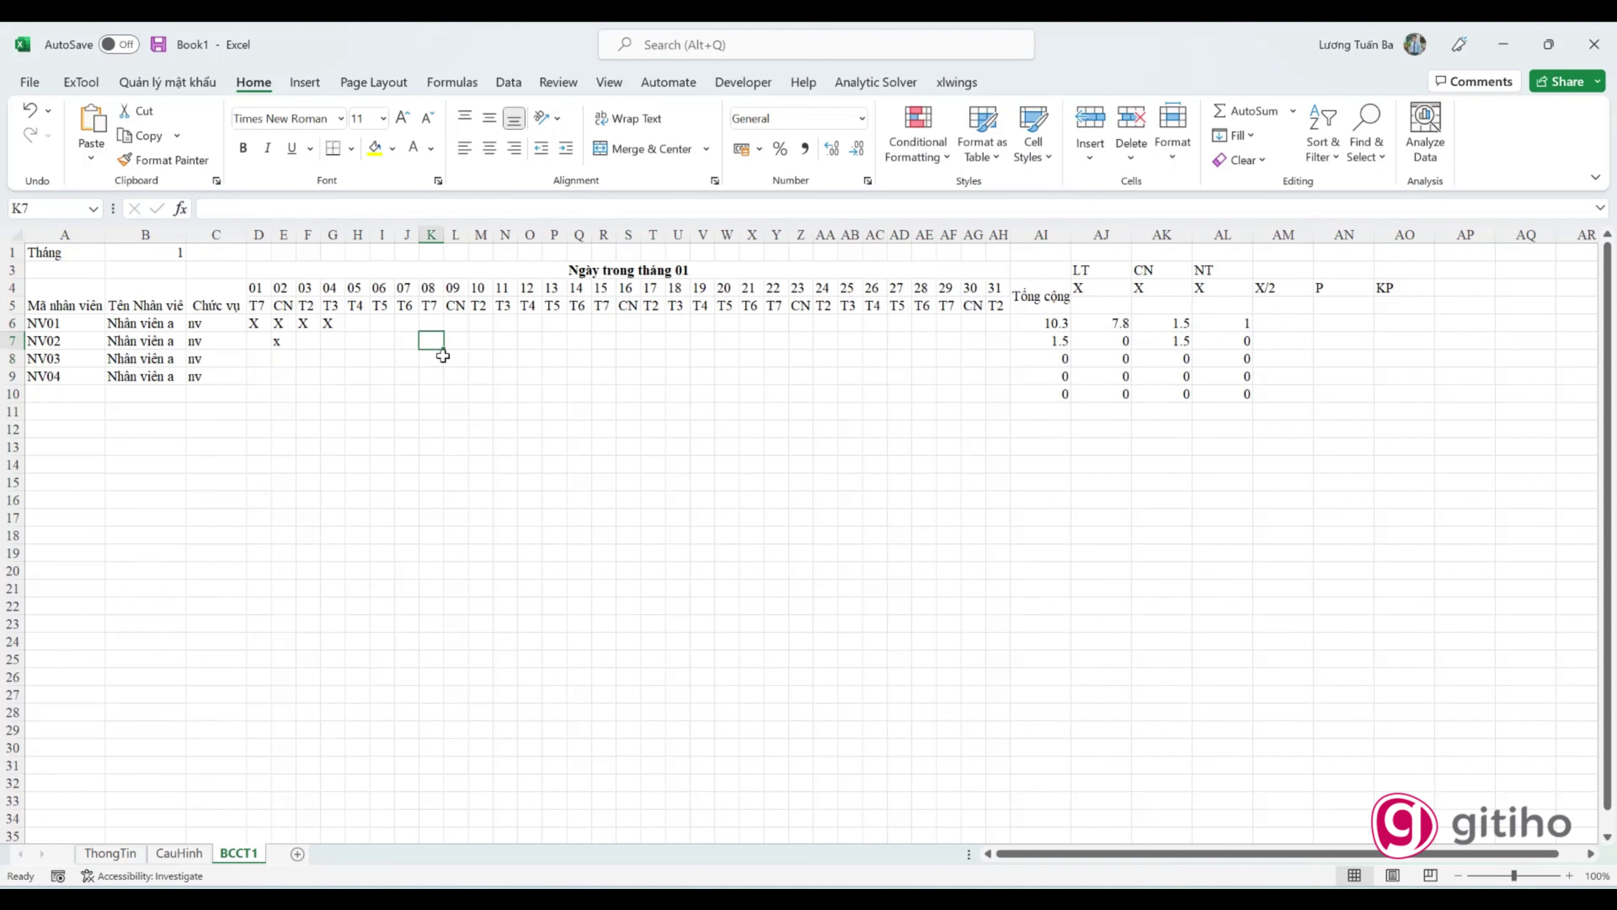
pyautogui.write('x')
pyautogui.click(480, 393)
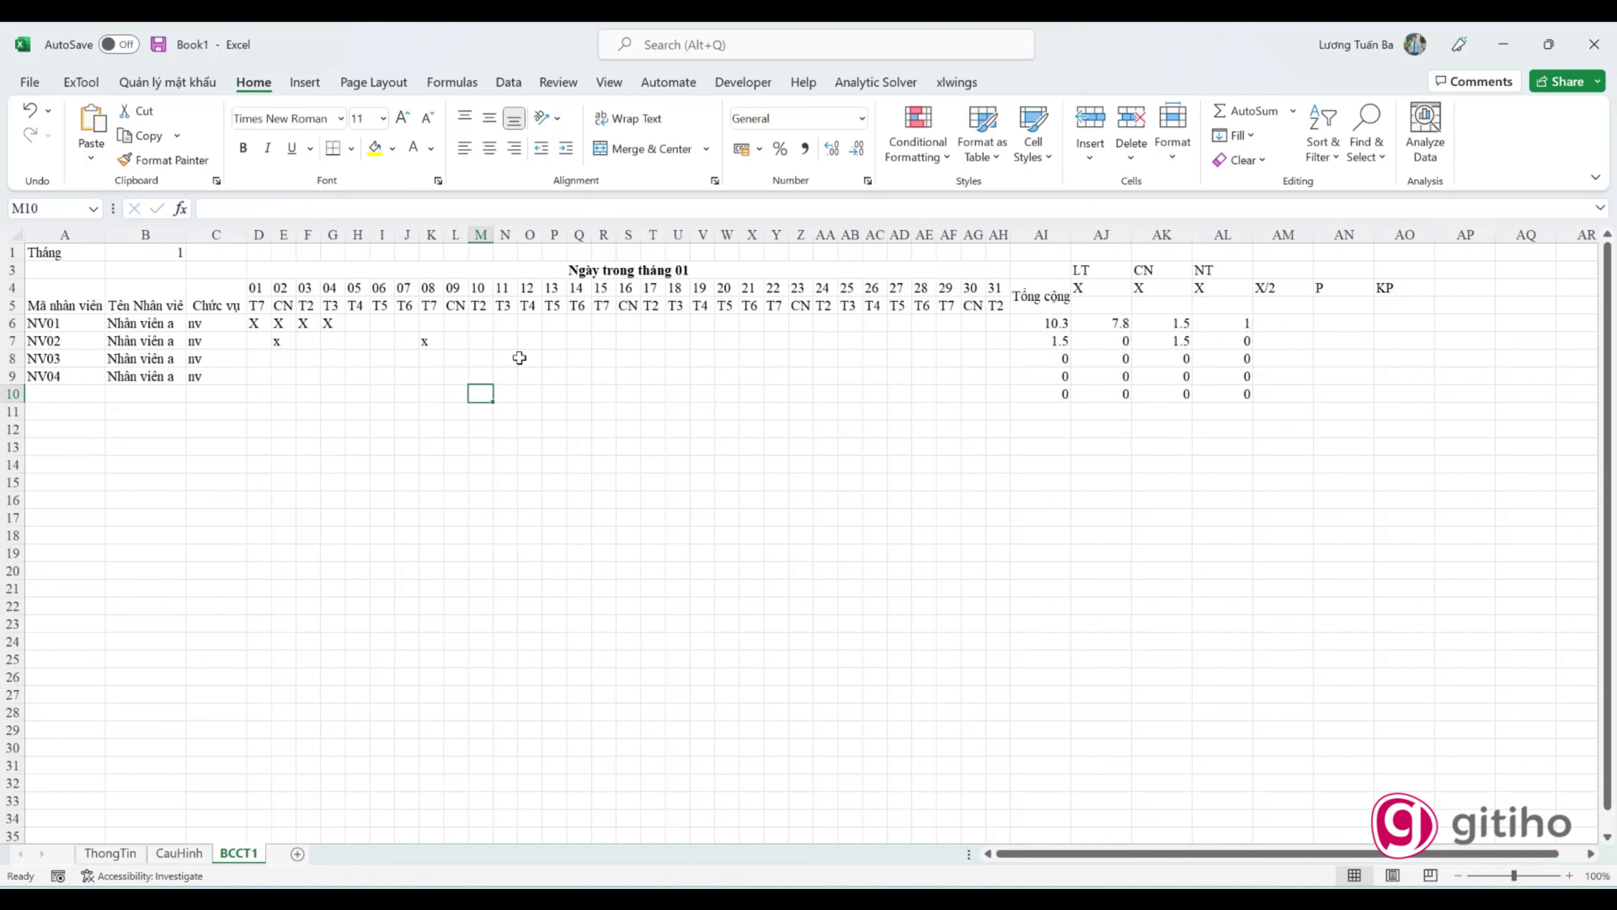
pyautogui.click(432, 341)
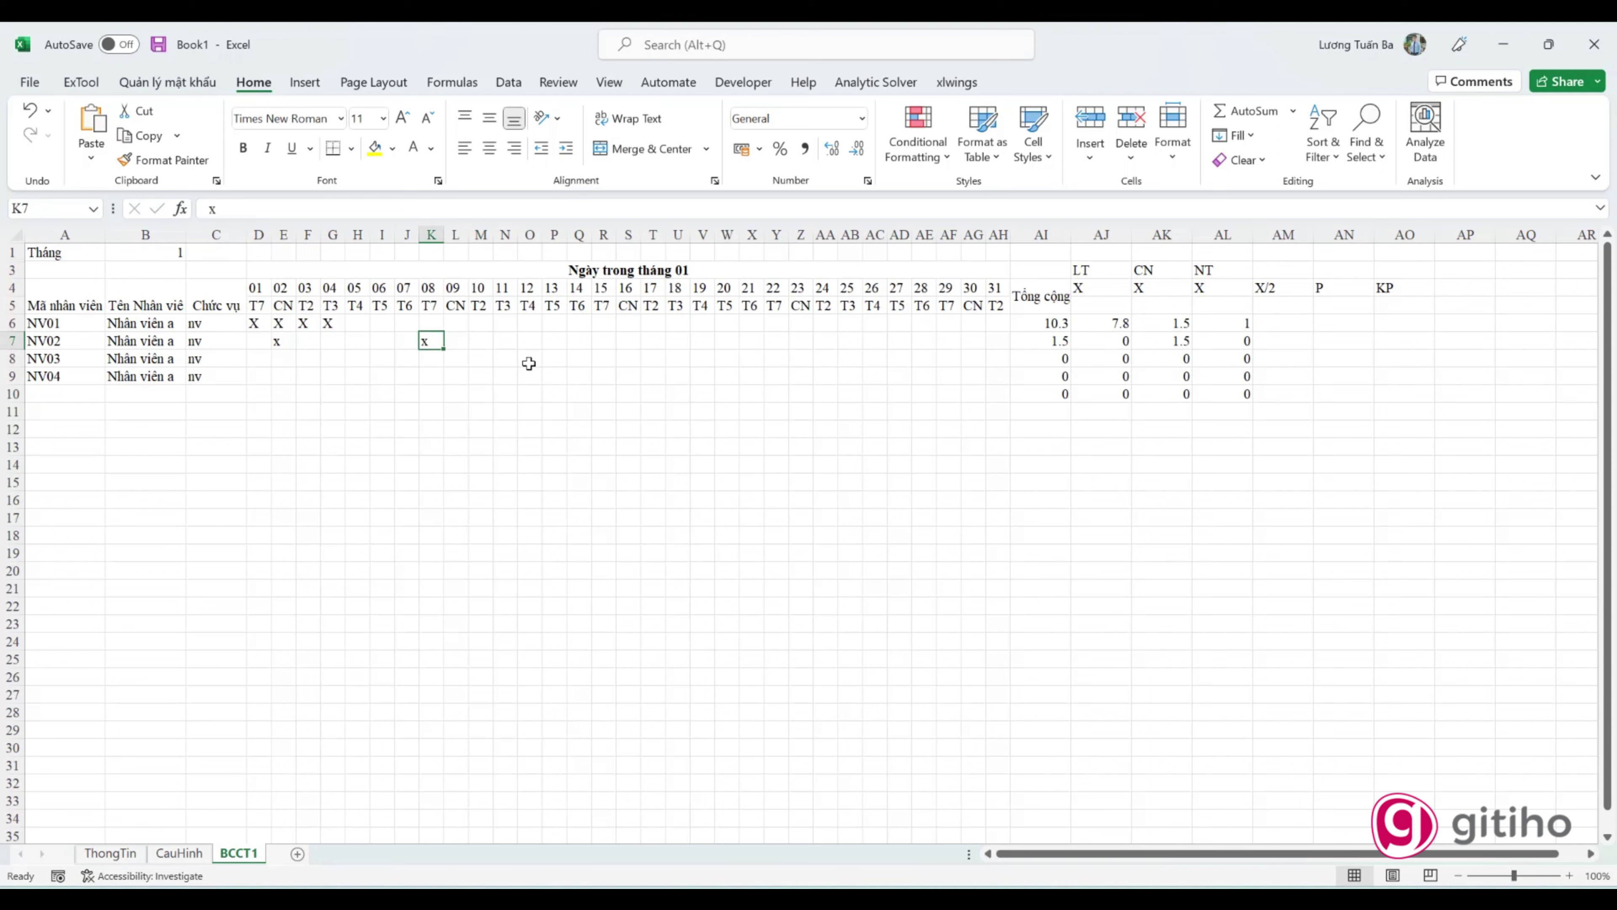
pyautogui.write('X')
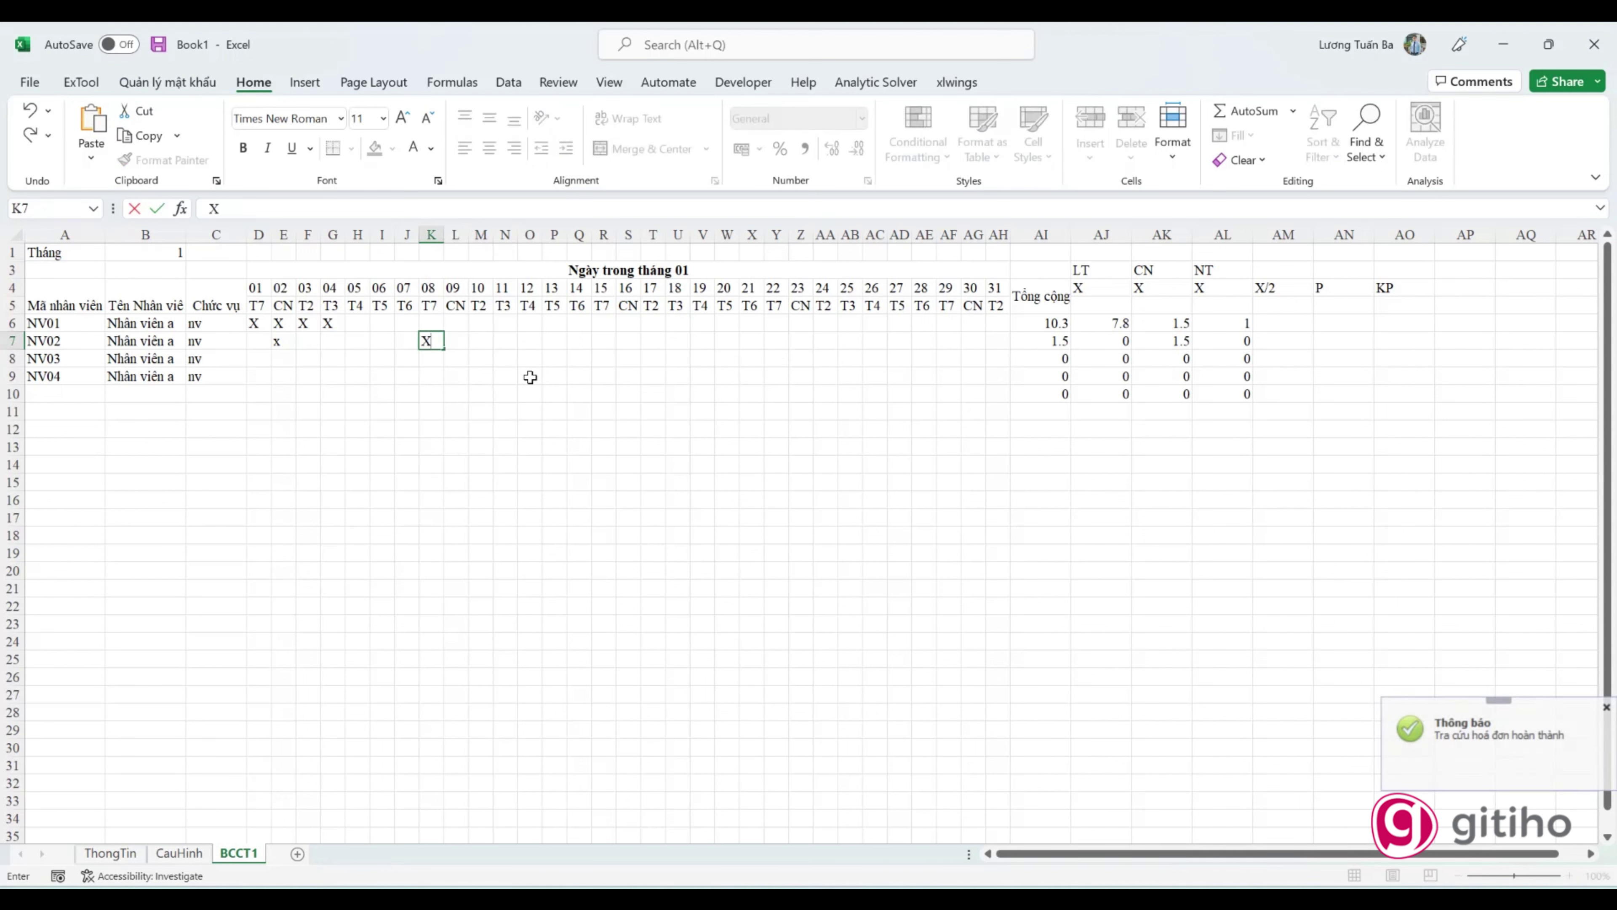
pyautogui.press('Return')
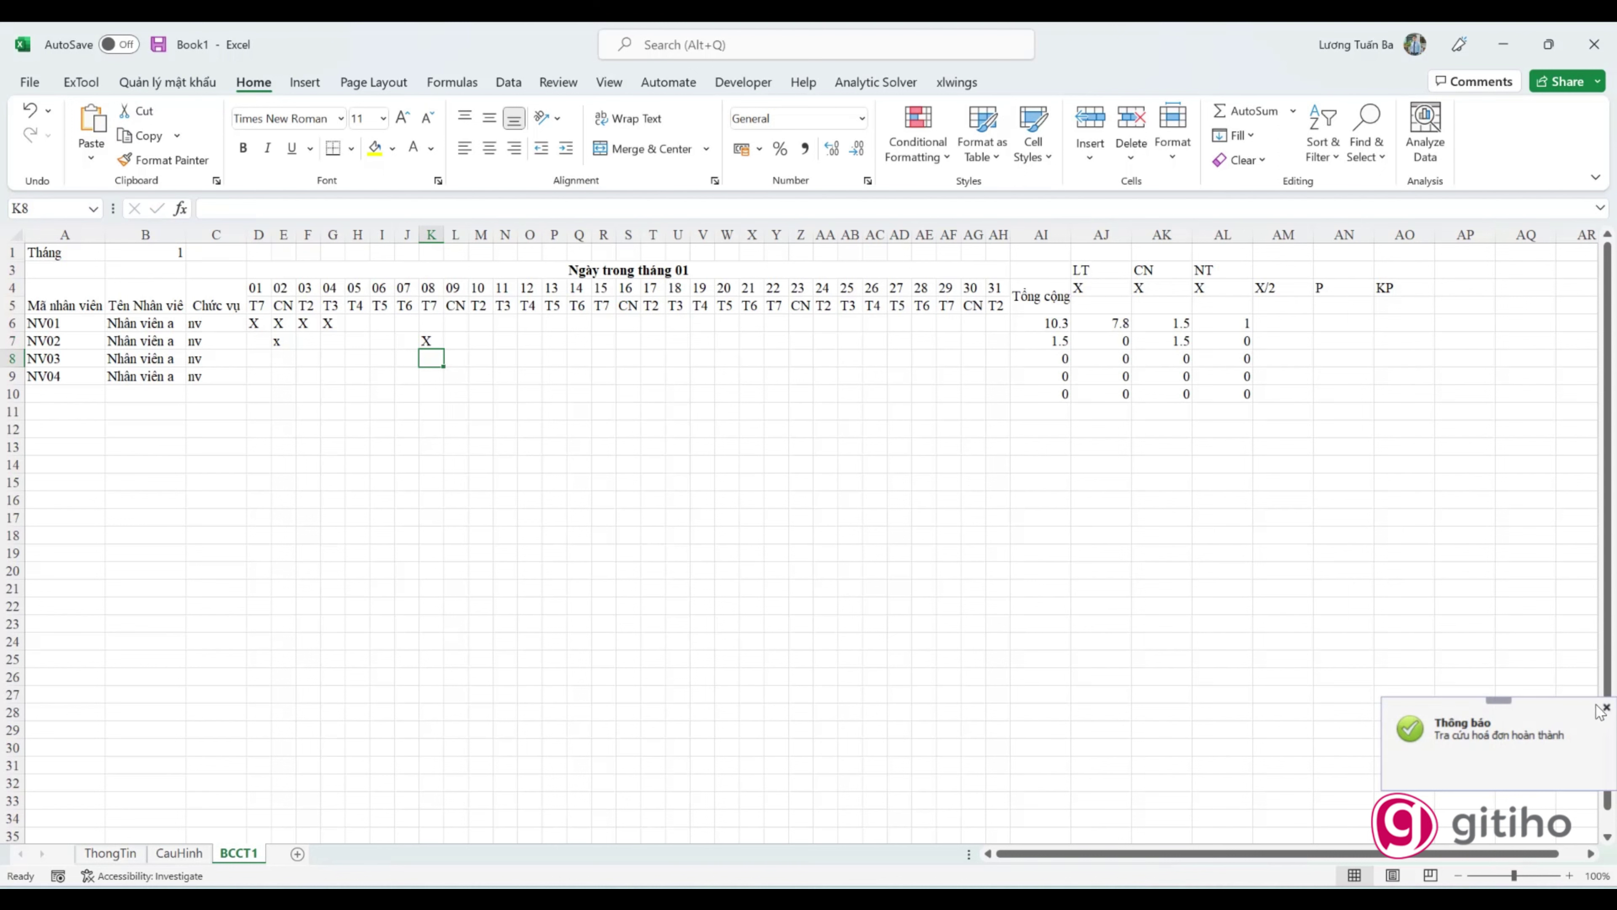
pyautogui.doubleClick(1235, 342)
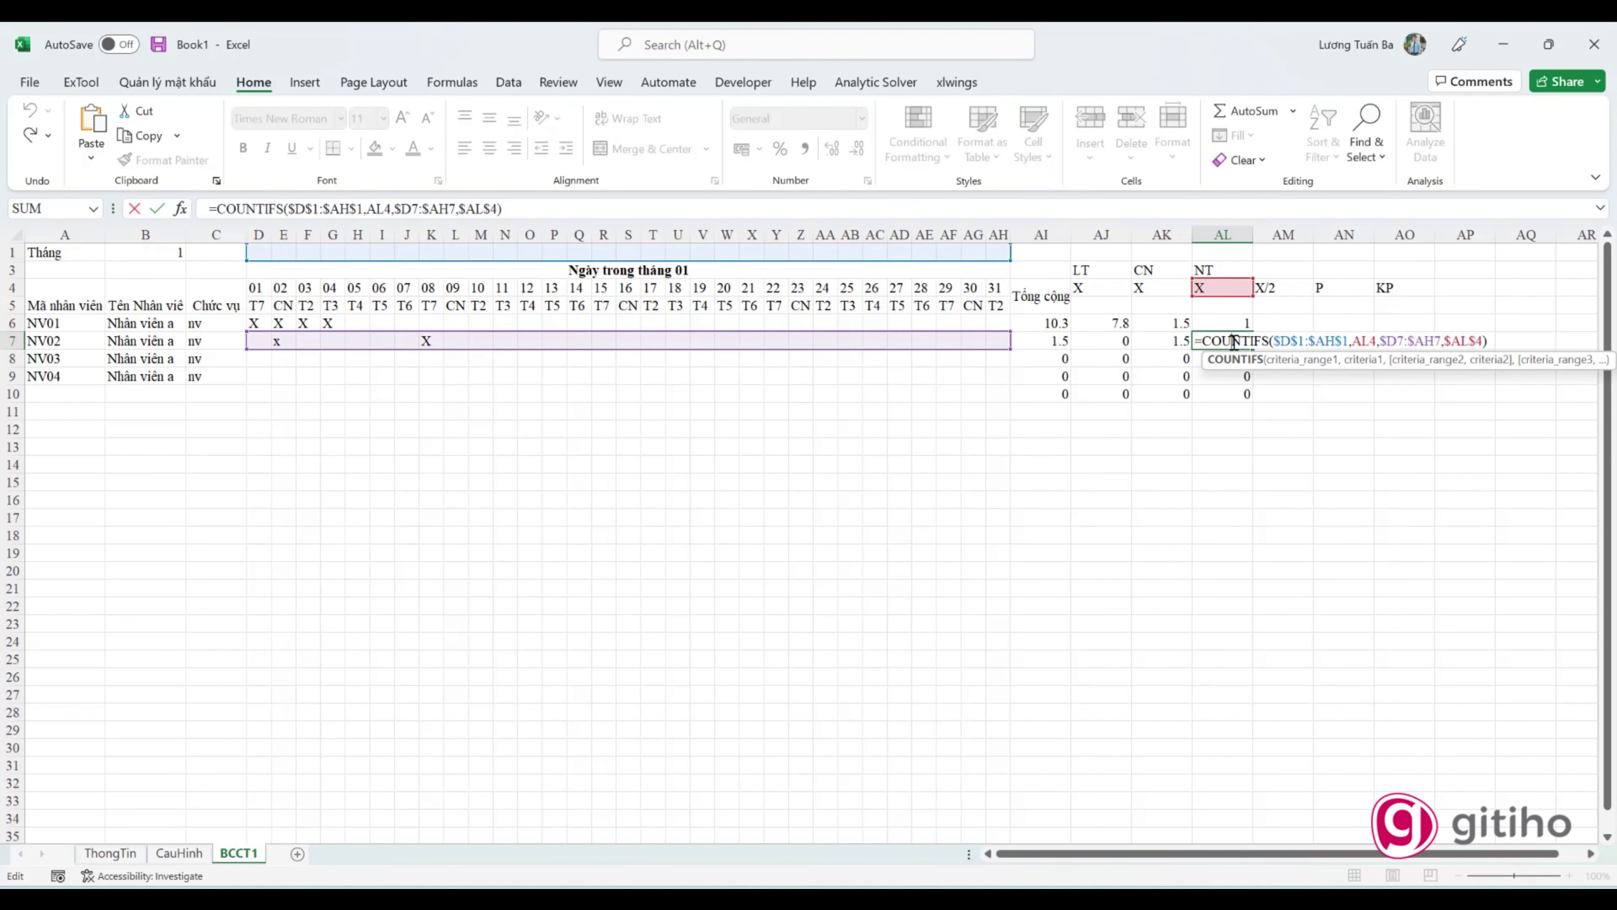
# Step: Lock the NT criterion in AL6 to $AL$3 and refill AI6:AL10, giving NV02 an NT count of 1
pyautogui.click(1365, 342)
pyautogui.press('Escape')
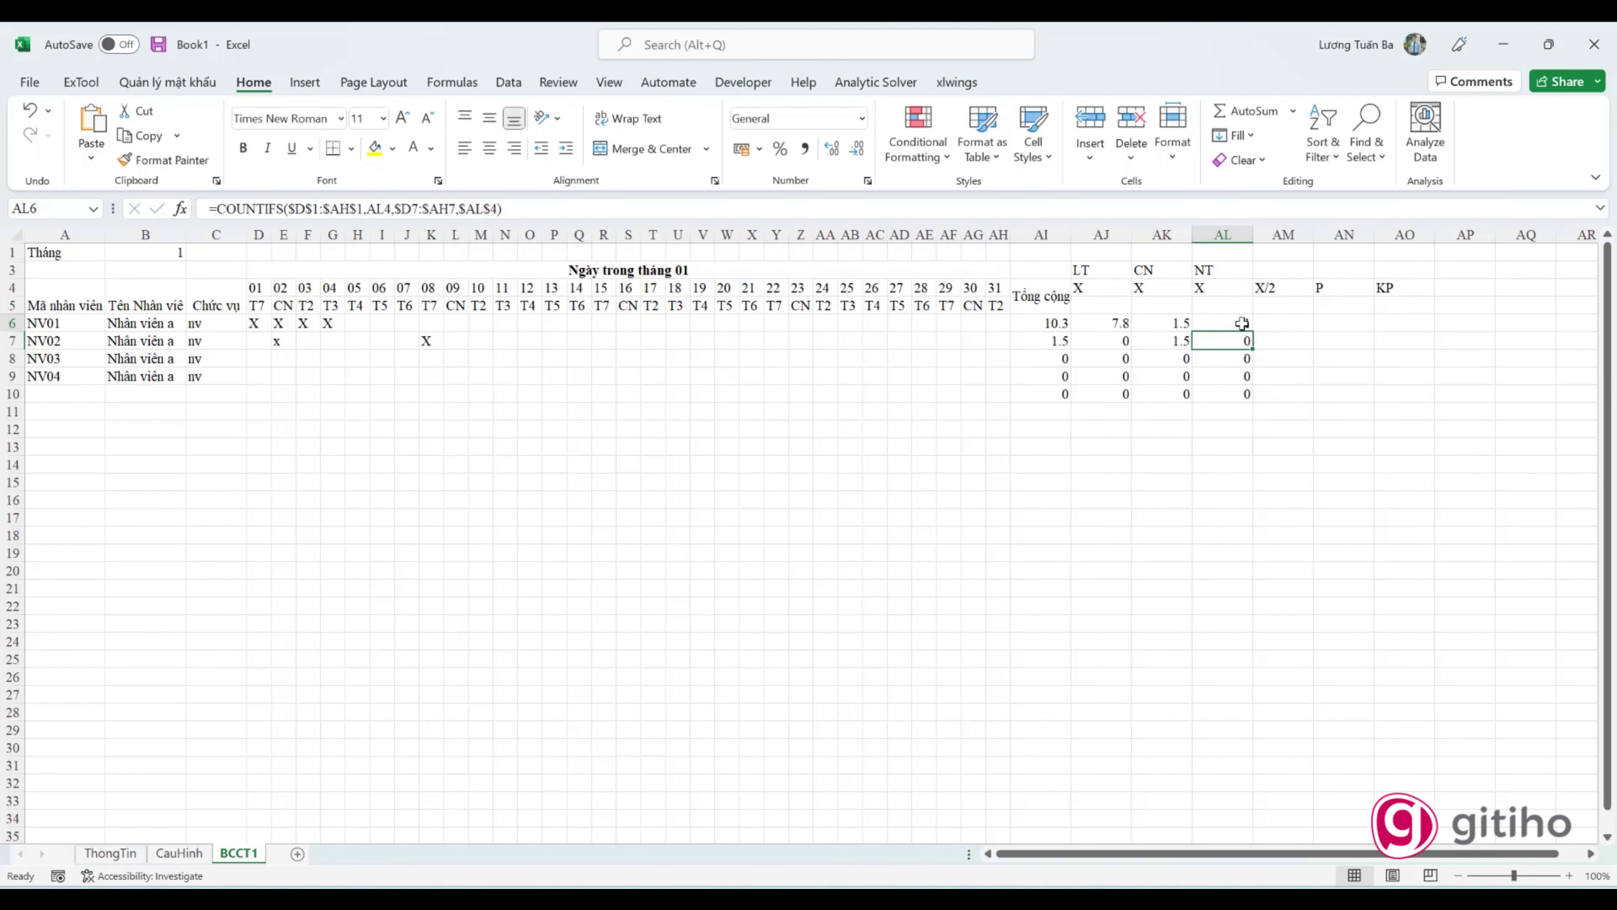
pyautogui.doubleClick(1249, 323)
pyautogui.click(1361, 342)
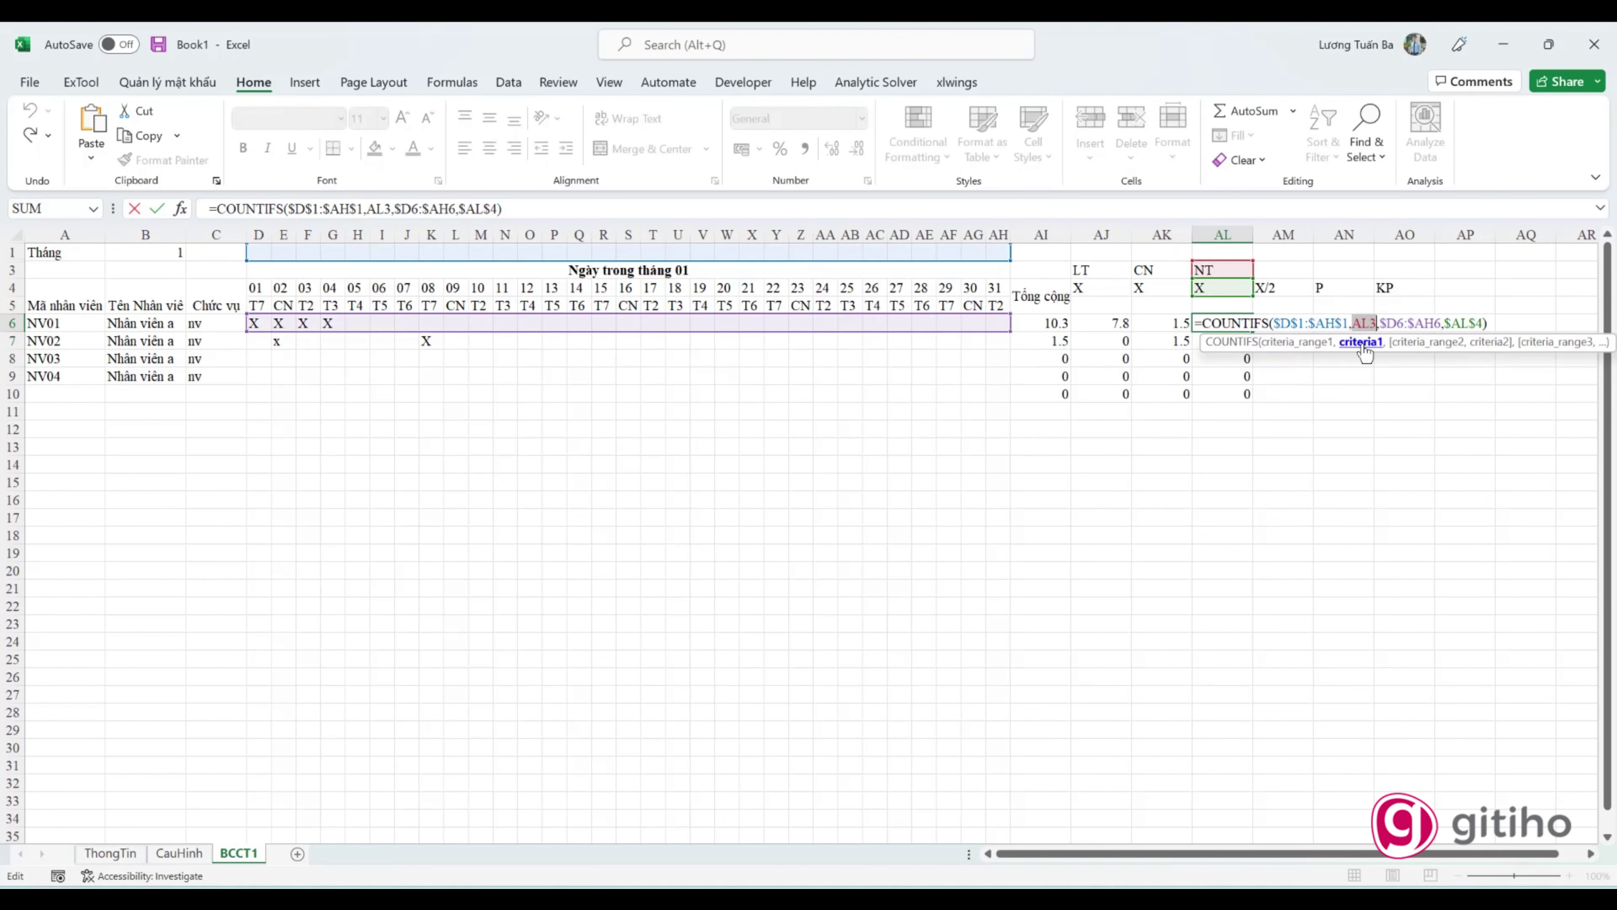
pyautogui.write('AL4')
pyautogui.press('Return')
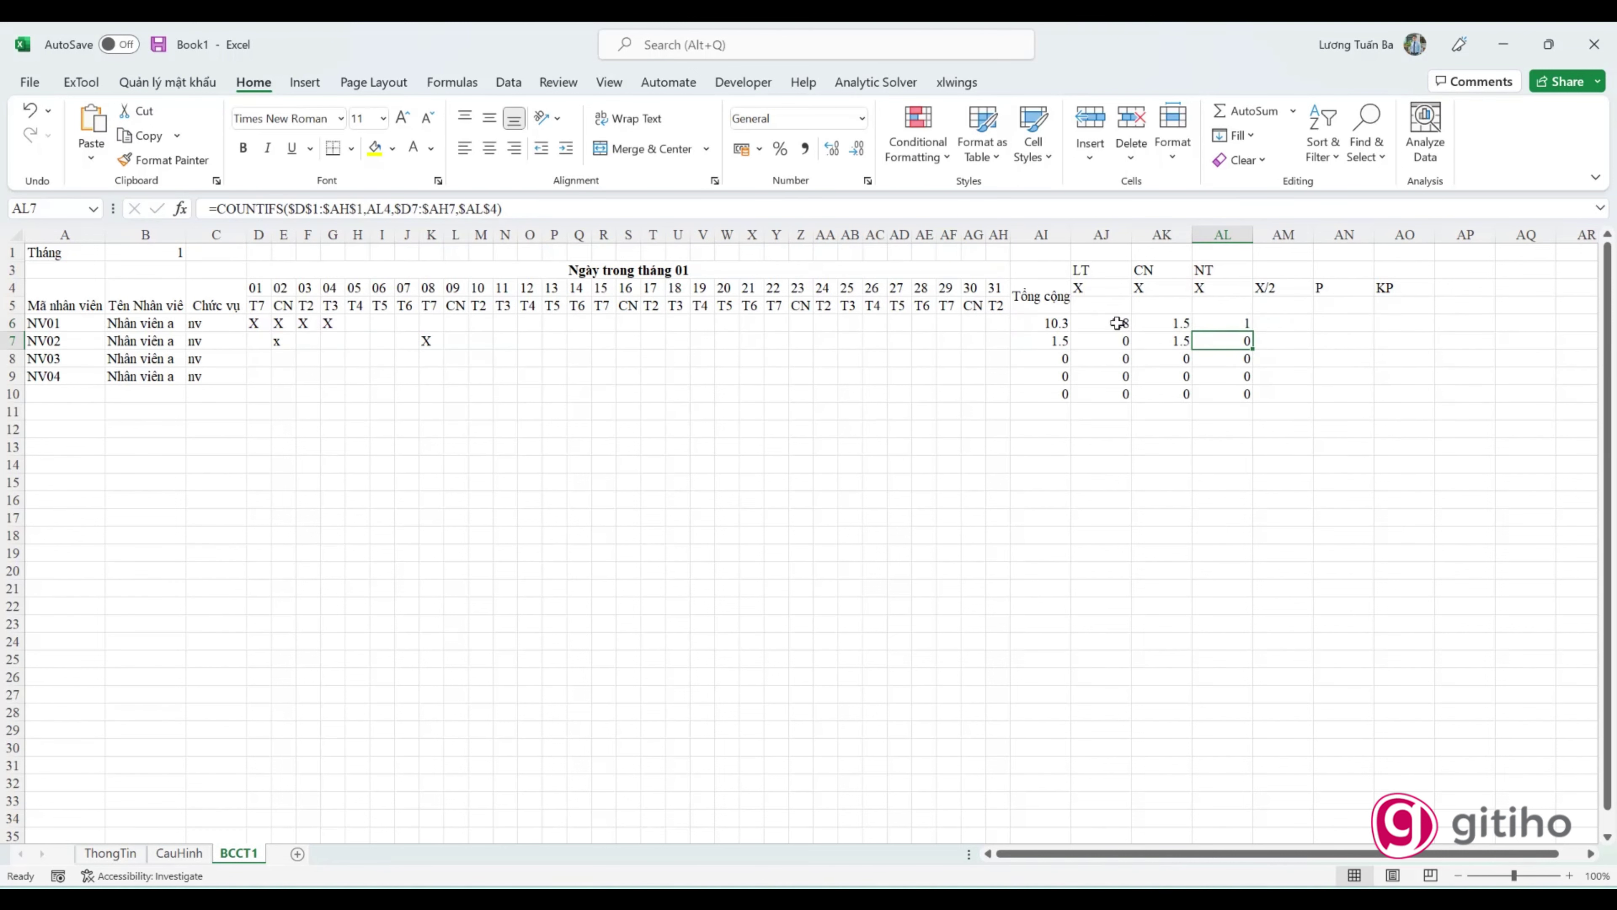
pyautogui.moveTo(1044, 323); pyautogui.dragTo(1223, 394)
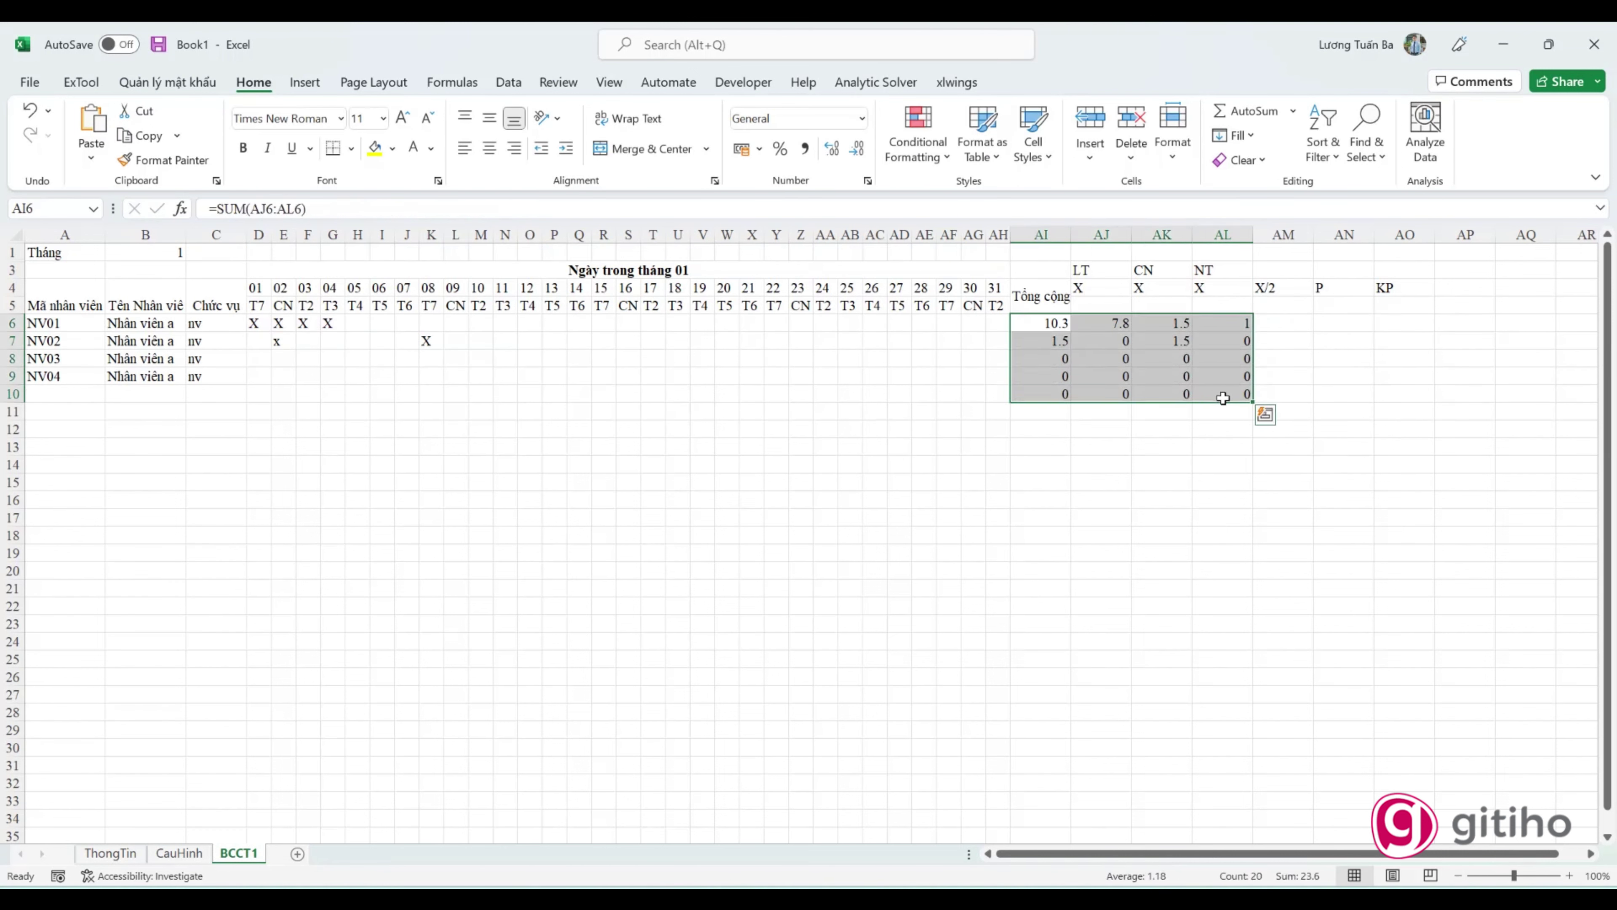
pyautogui.click(1161, 340)
# Step: Mark NV02's days in J7, I7 and D7 with x
pyautogui.click(1235, 341)
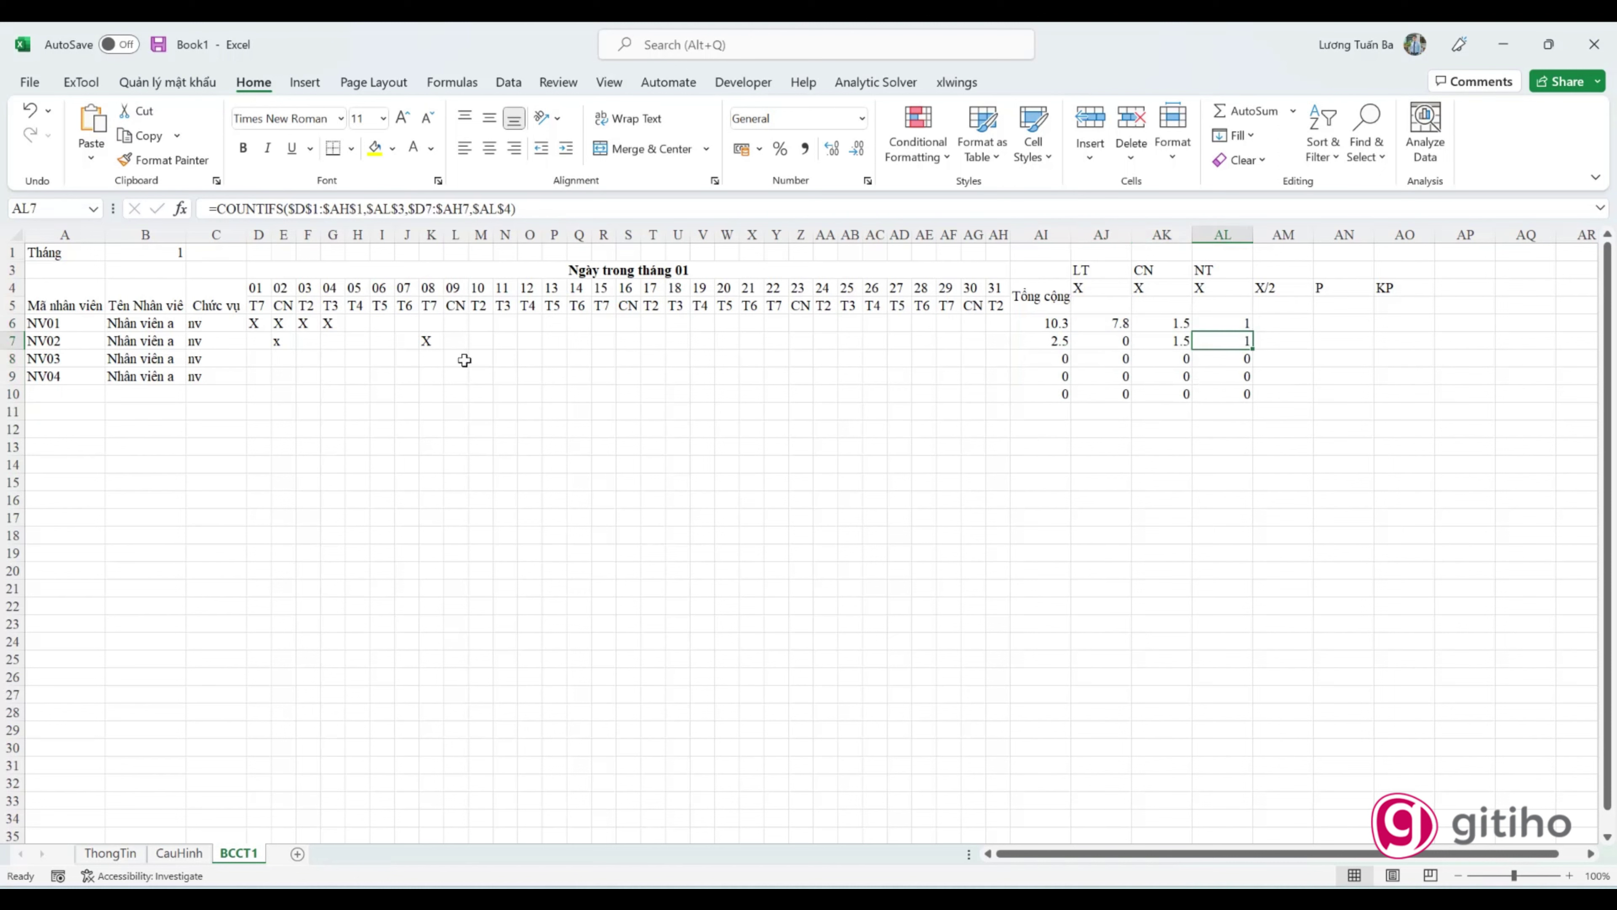
pyautogui.click(408, 341)
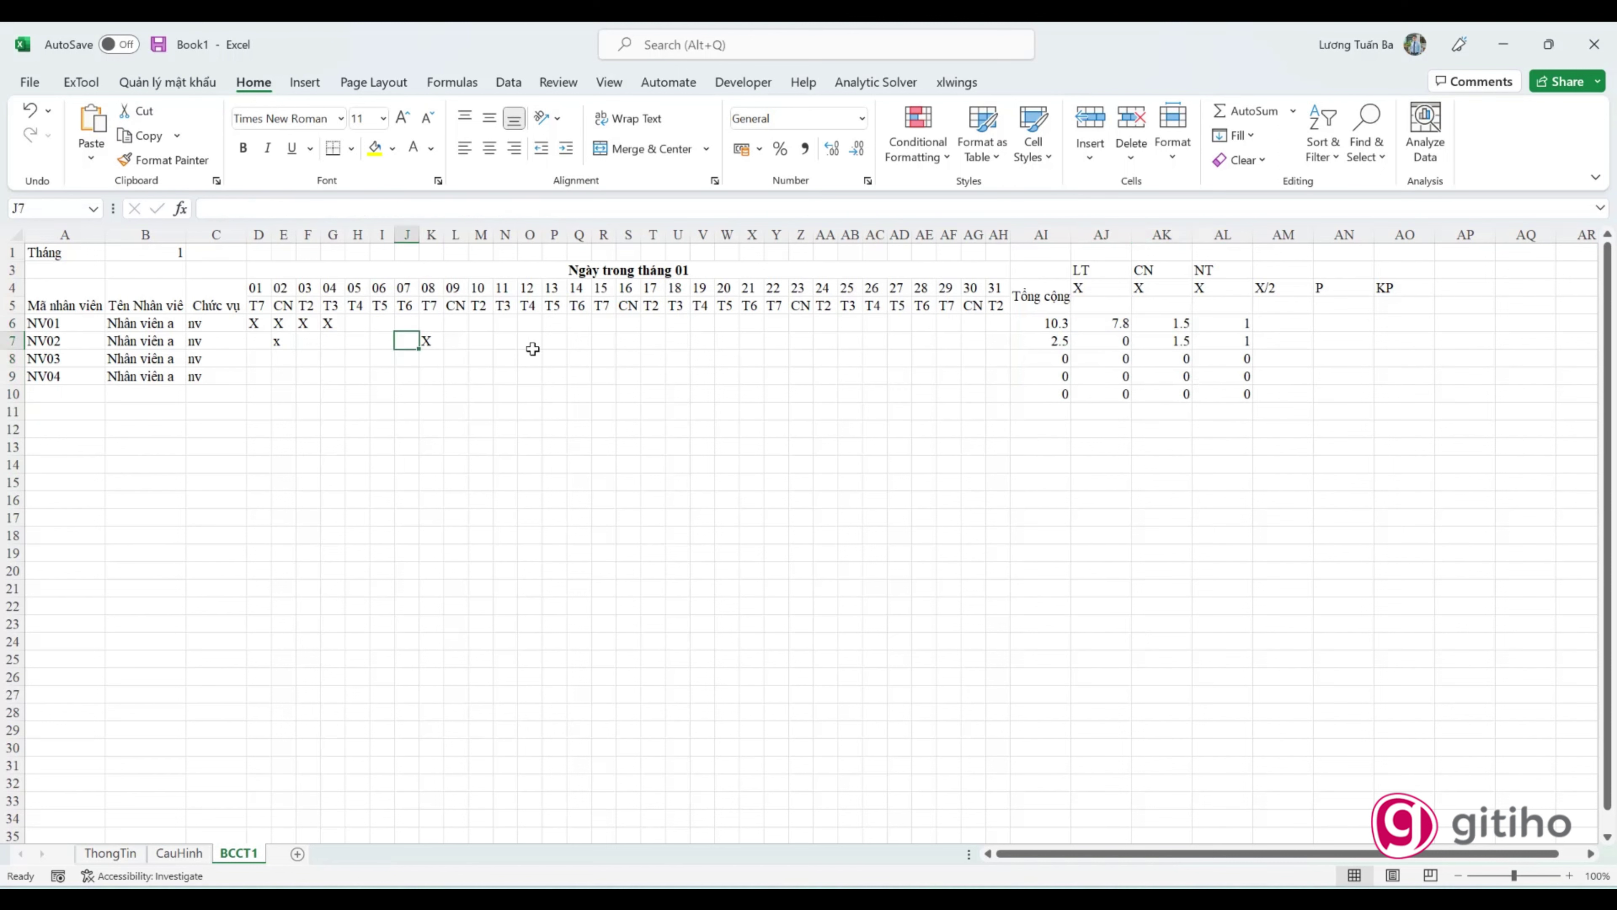
pyautogui.write('x')
pyautogui.press('Left')
pyautogui.write('x')
pyautogui.press('Left')
pyautogui.press('Left')
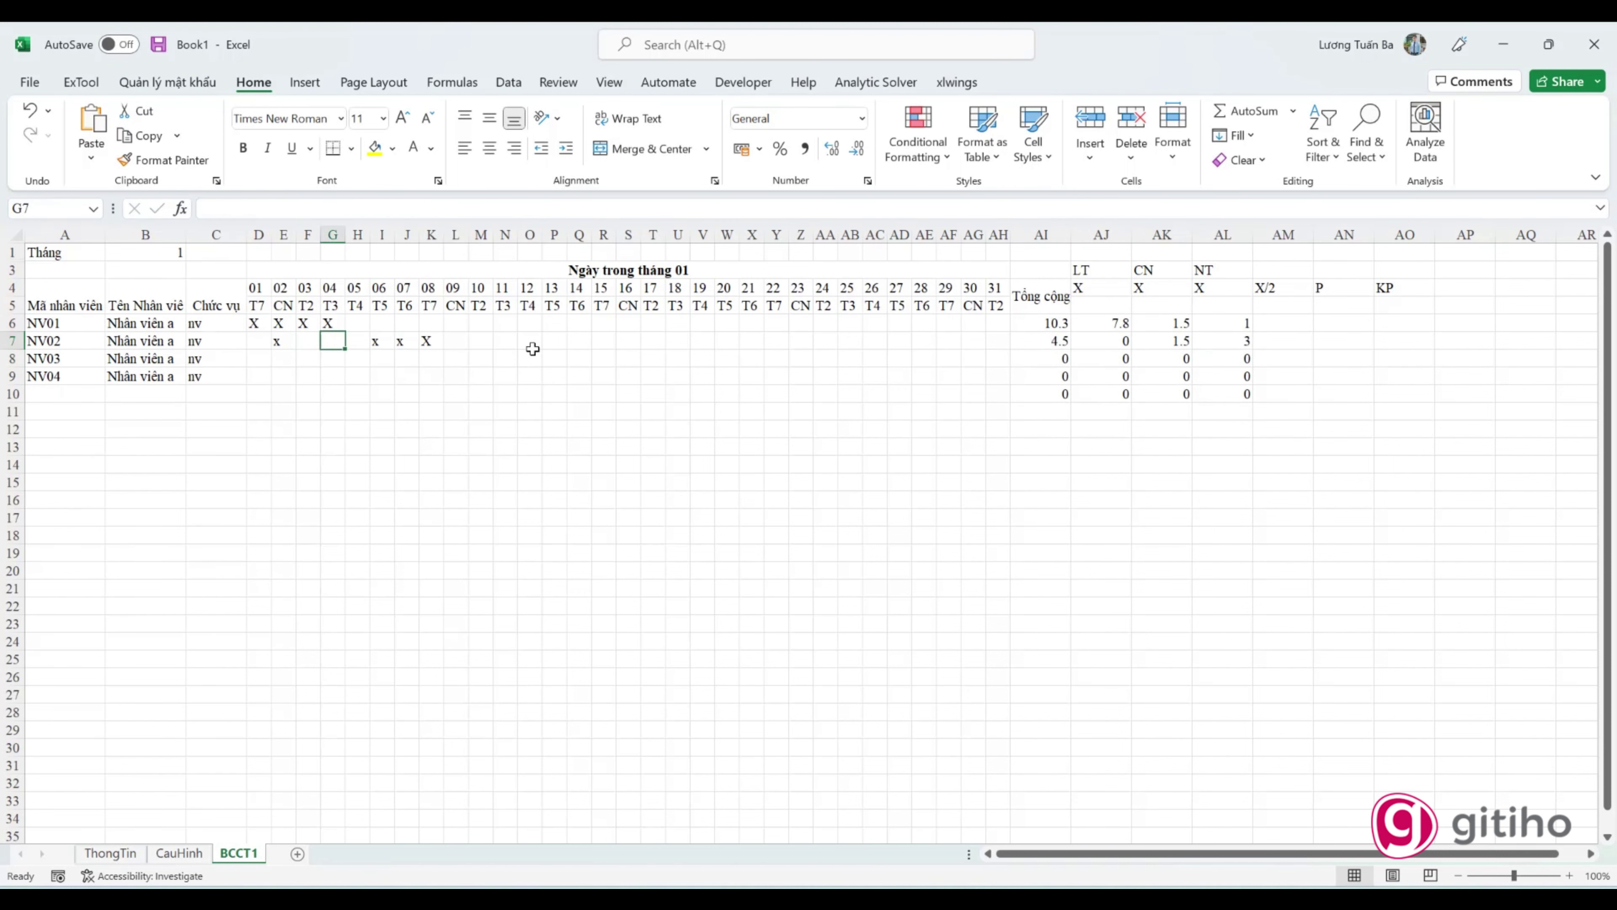
pyautogui.press('Left')
pyautogui.press('Left')
pyautogui.press('Left')
pyautogui.write('x')
pyautogui.press('Return')
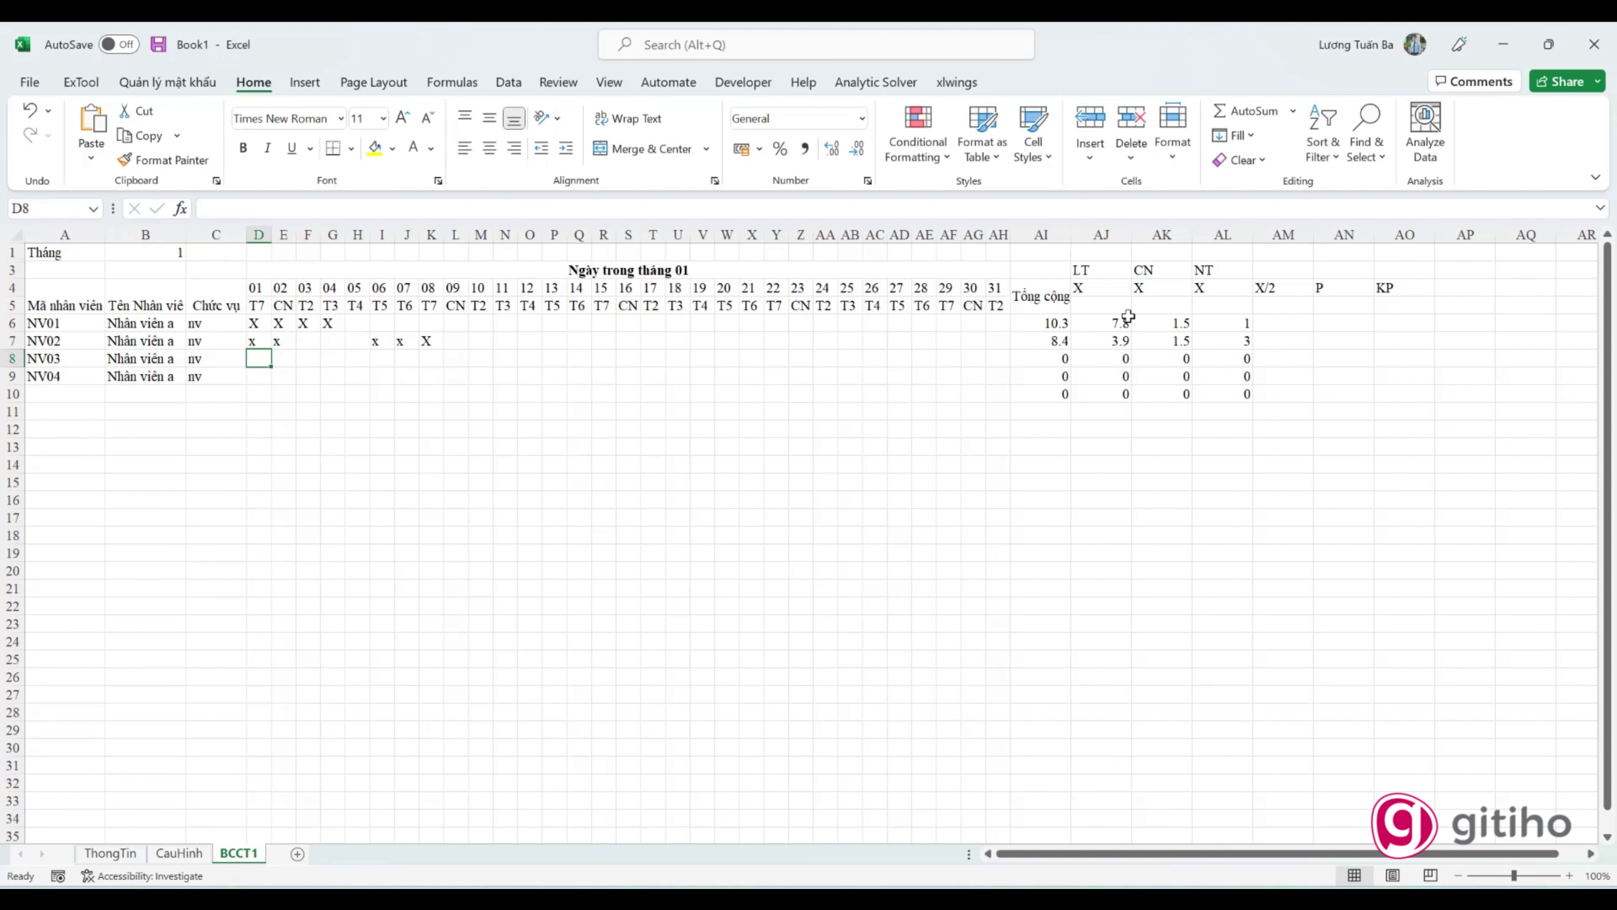
# Step: Check the LT, CN and NT COUNTIFS formulas; NV02 now totals 8.4 with NT 3
pyautogui.click(1108, 323)
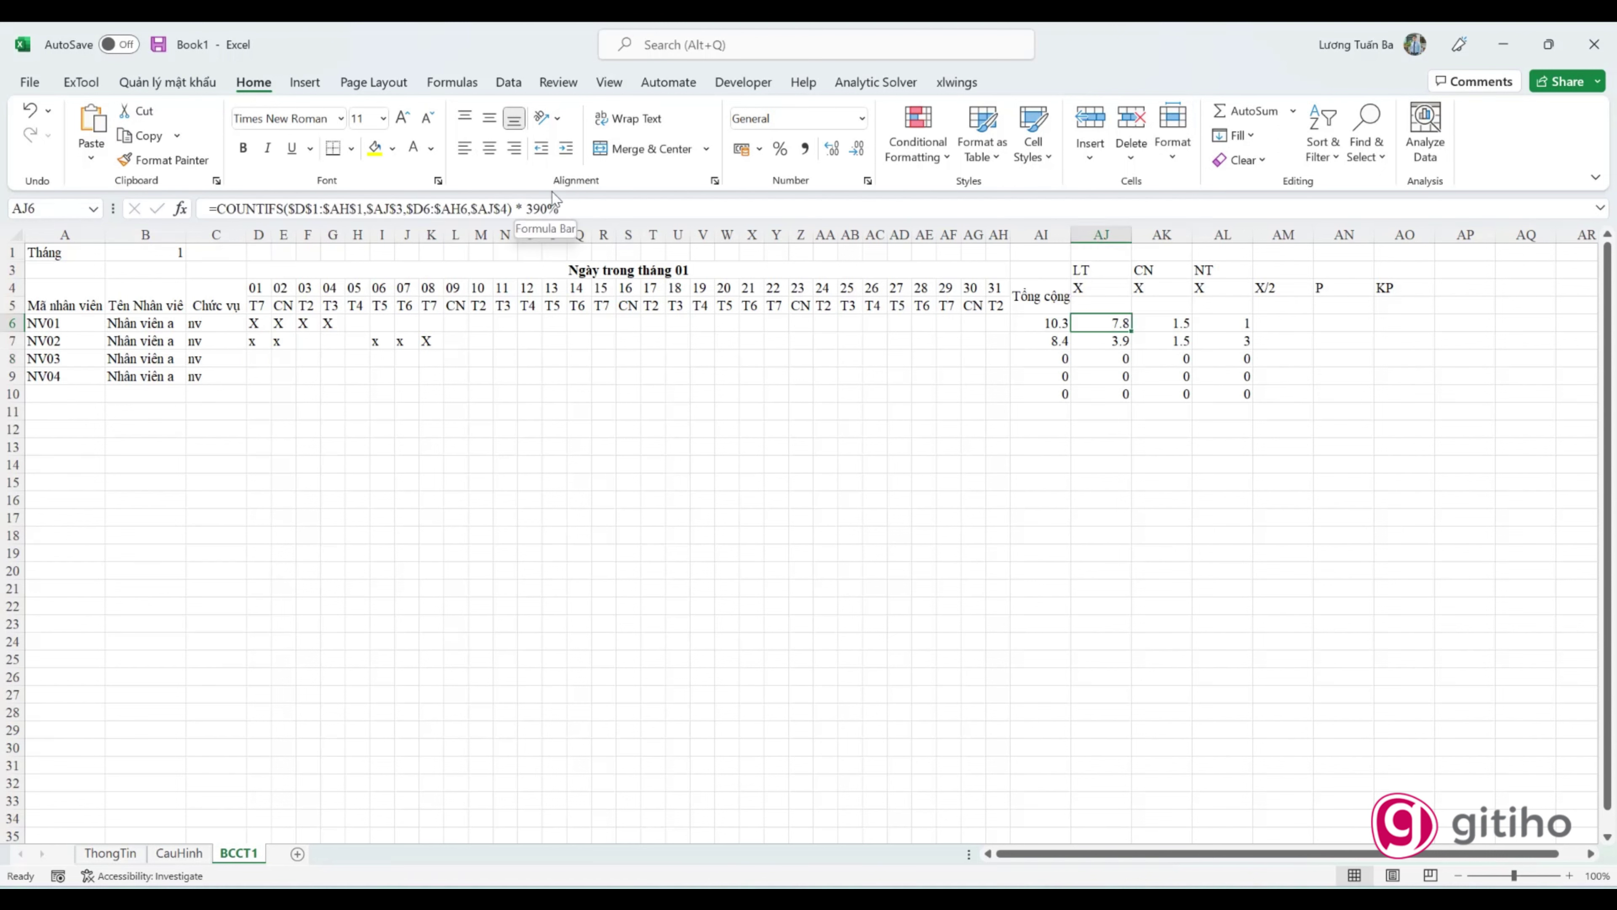
pyautogui.click(1165, 325)
pyautogui.click(1245, 339)
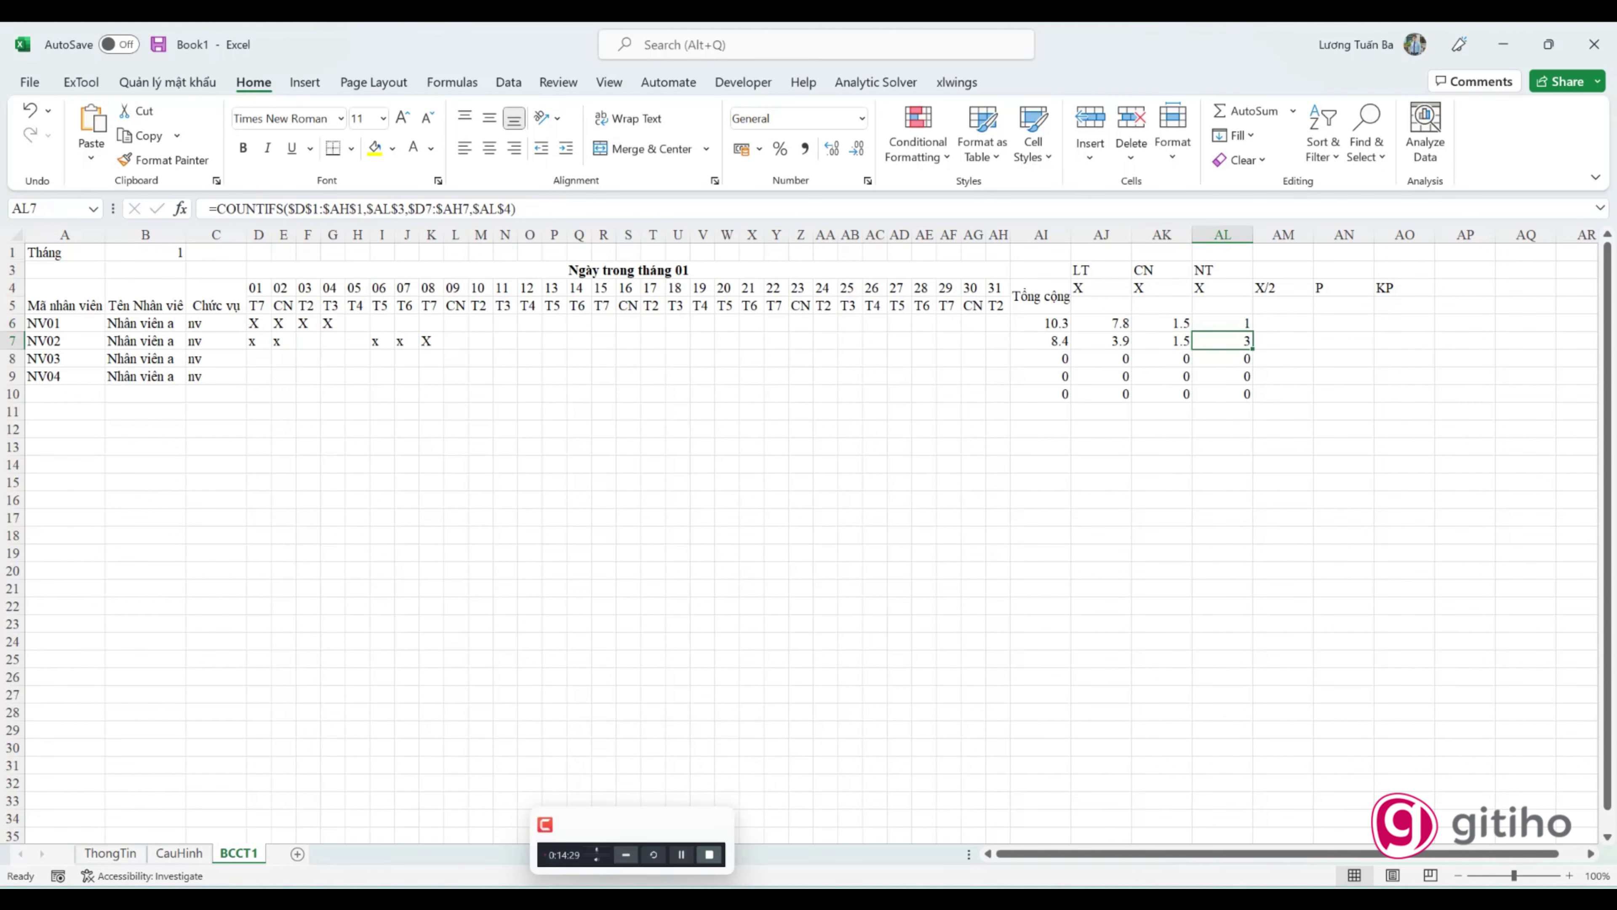
pyautogui.click(626, 854)
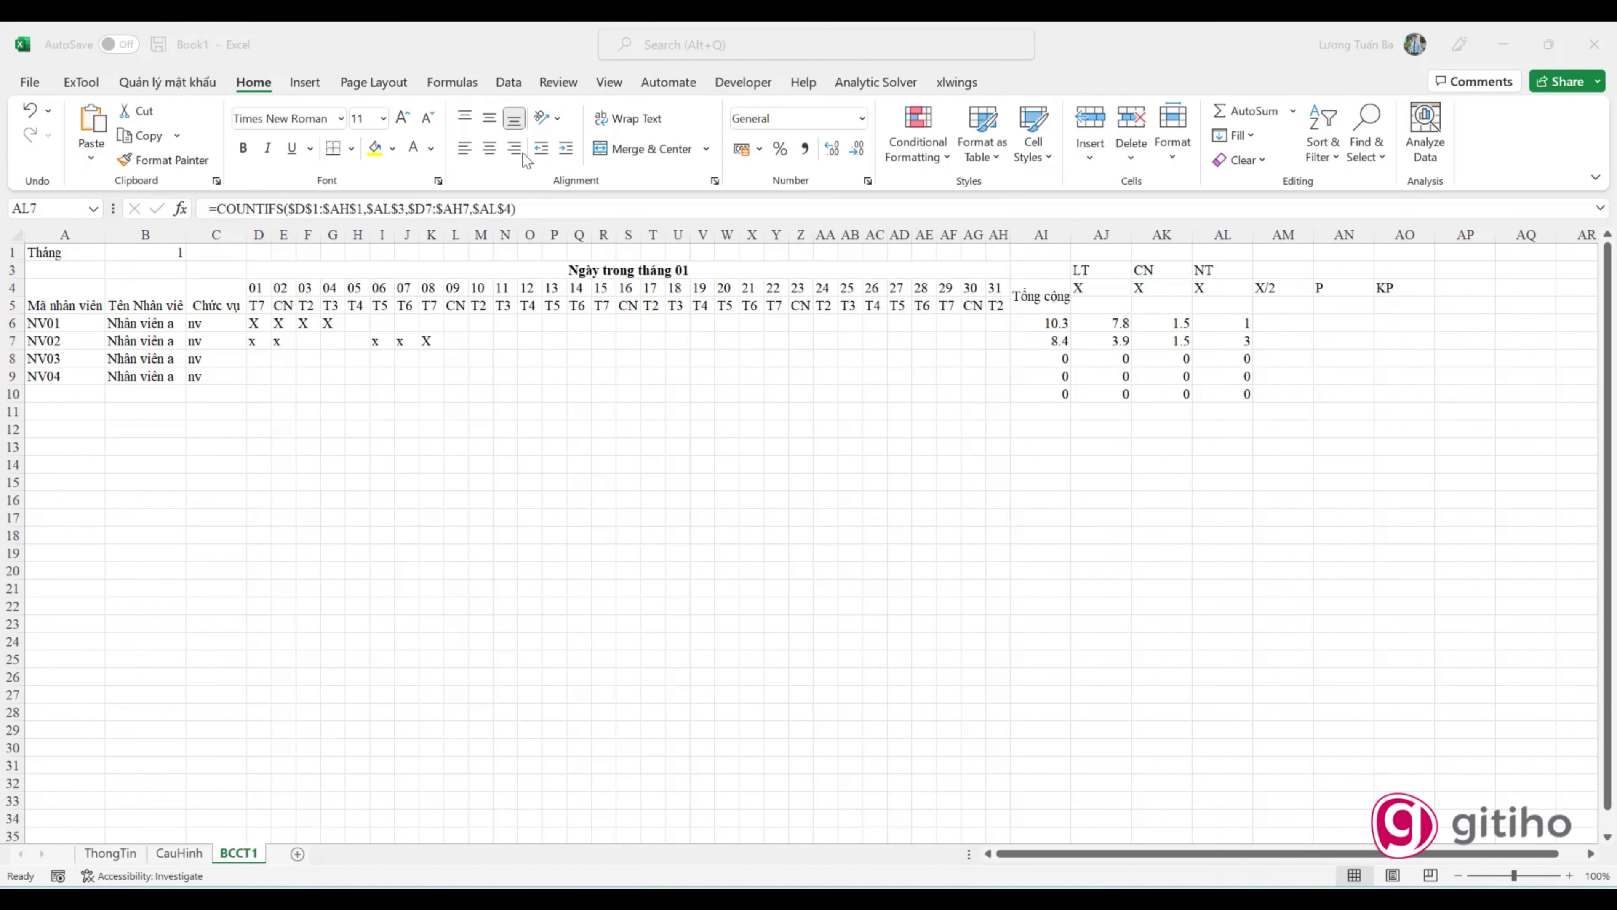